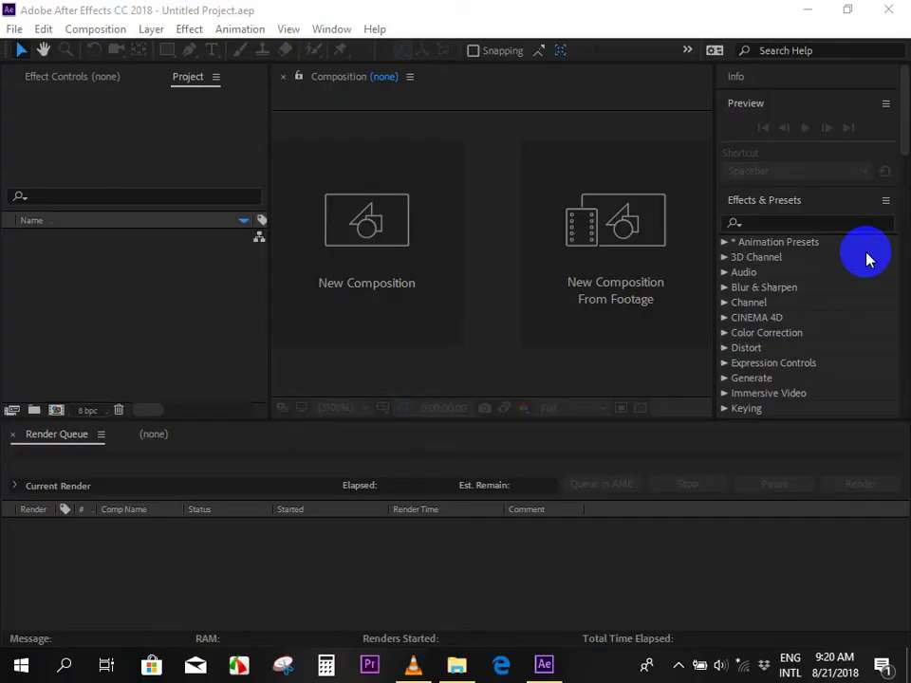
Replay Final Result.mp4 in VLC from the start, pause it at 00:04, then minimize VLC.
{"action": "left_click", "coordinate": [411, 663]}
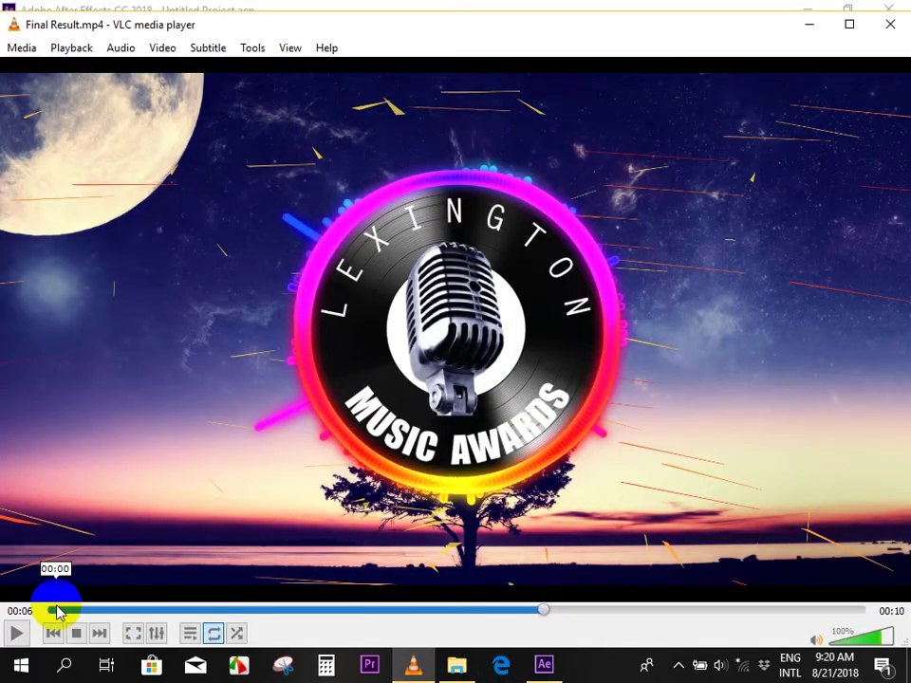
{"action": "left_click", "coordinate": [57, 612]}
{"action": "left_click", "coordinate": [16, 633]}
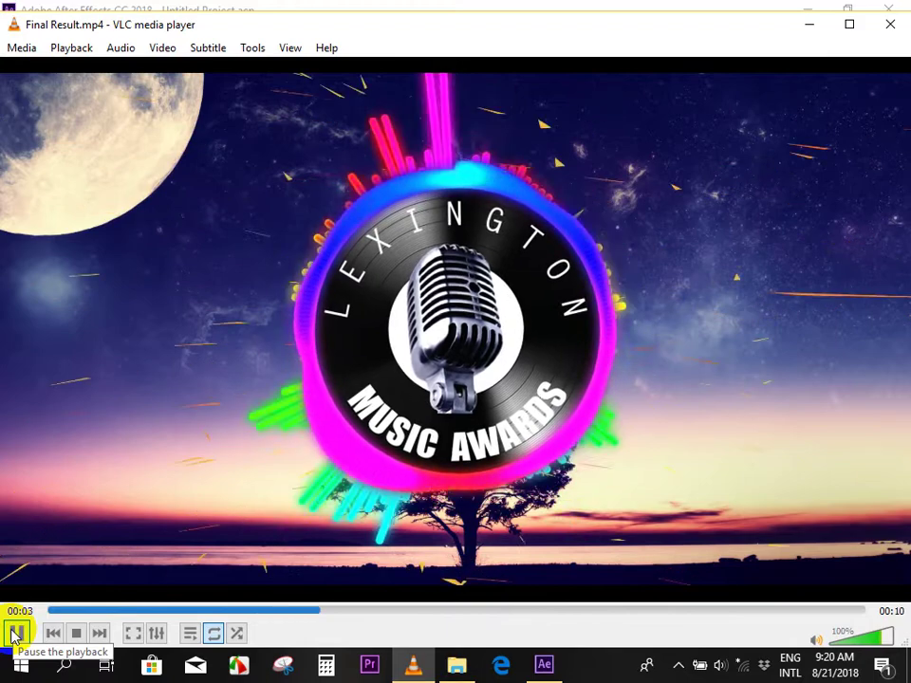
{"action": "left_click", "coordinate": [15, 632]}
{"action": "left_click", "coordinate": [15, 633]}
{"action": "left_click", "coordinate": [13, 632]}
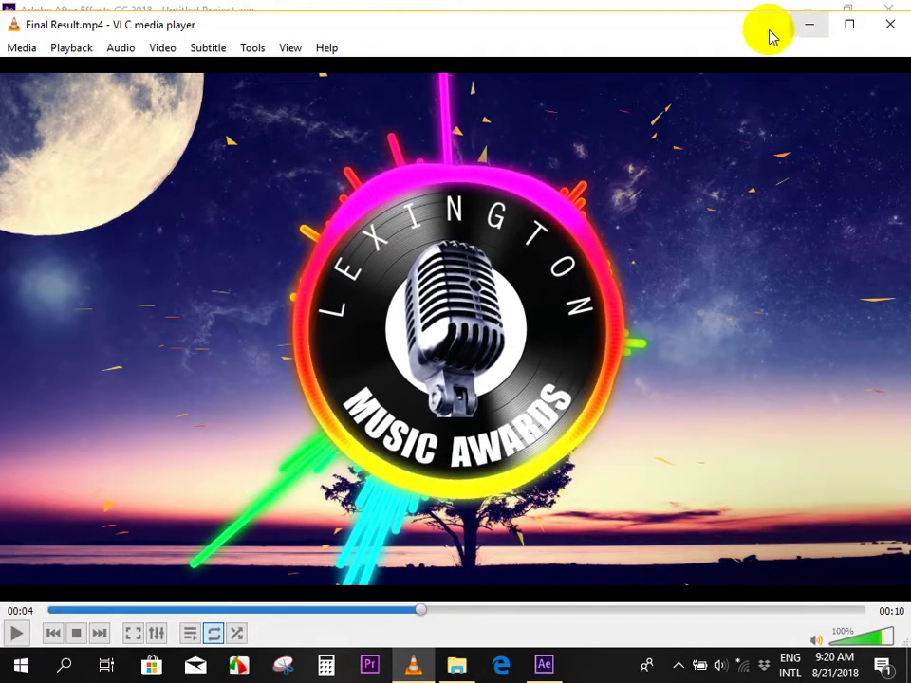
{"action": "left_click_drag", "start_coordinate": [729, 24], "coordinate": [730, 20]}
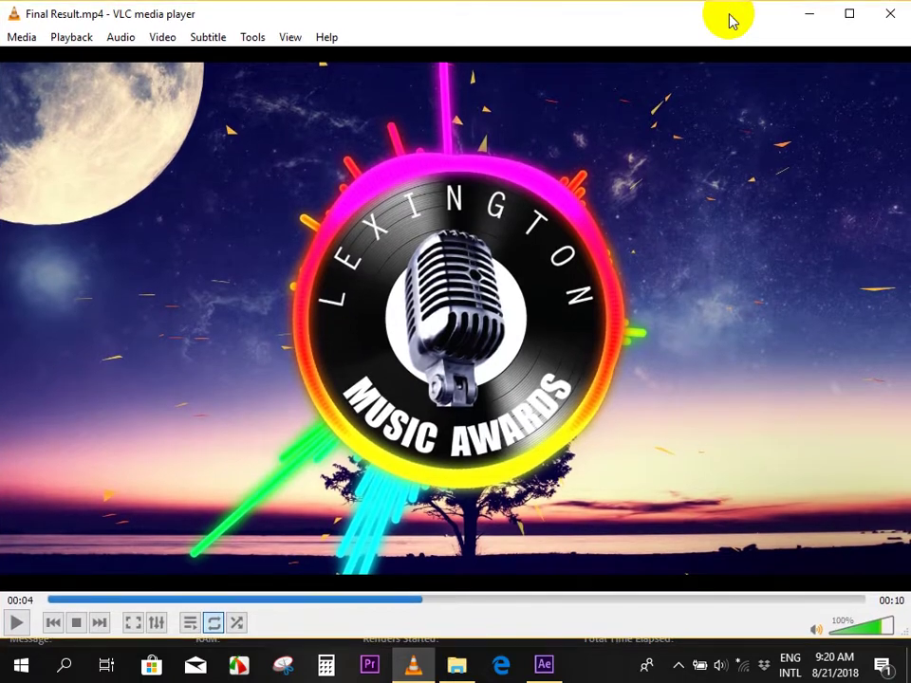
{"action": "left_click", "coordinate": [813, 18]}
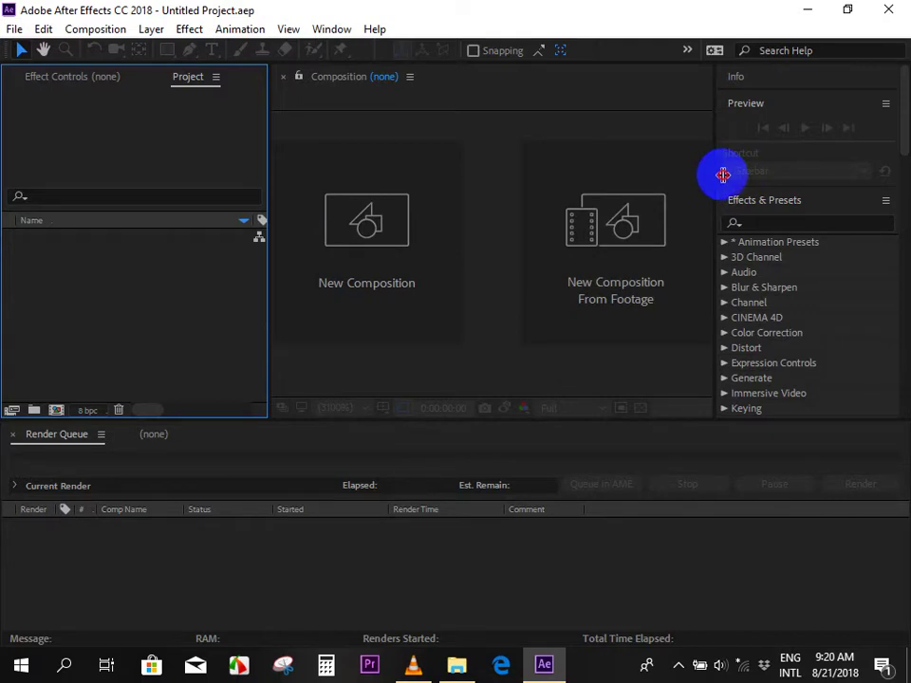
Create a 1920×1080, 29.97 fps, 10-second composition named 'Audio Spectrum'.
{"action": "left_click_drag", "start_coordinate": [723, 174], "coordinate": [734, 175]}
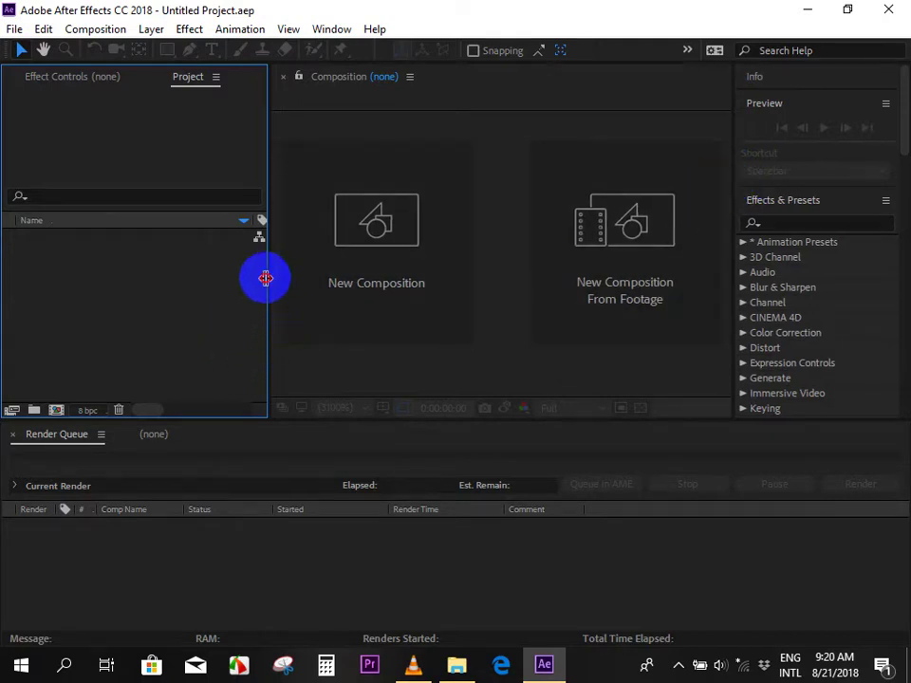
{"action": "left_click_drag", "start_coordinate": [266, 278], "coordinate": [237, 278]}
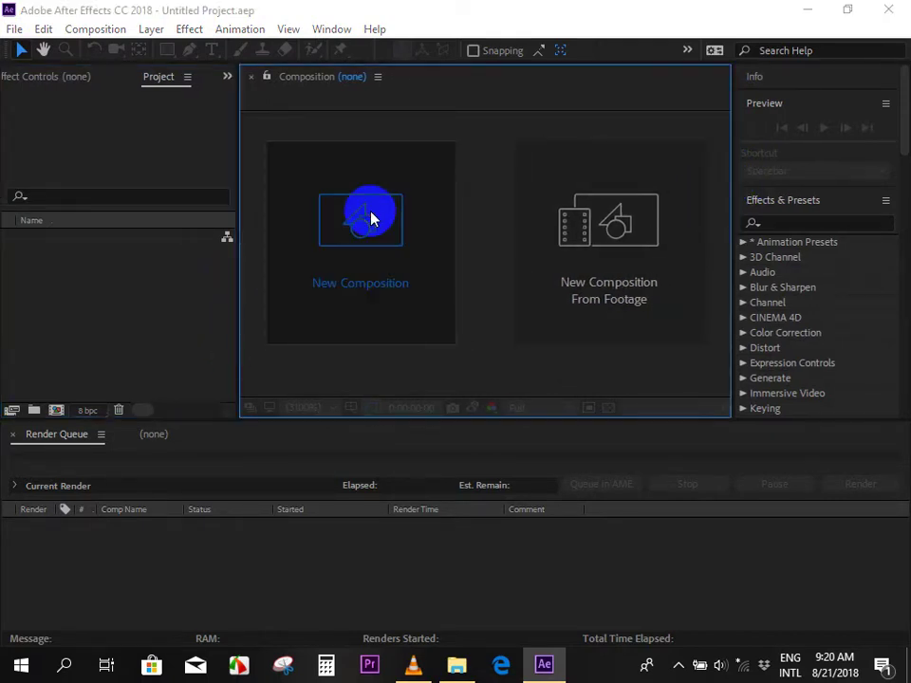
{"action": "left_click", "coordinate": [371, 219]}
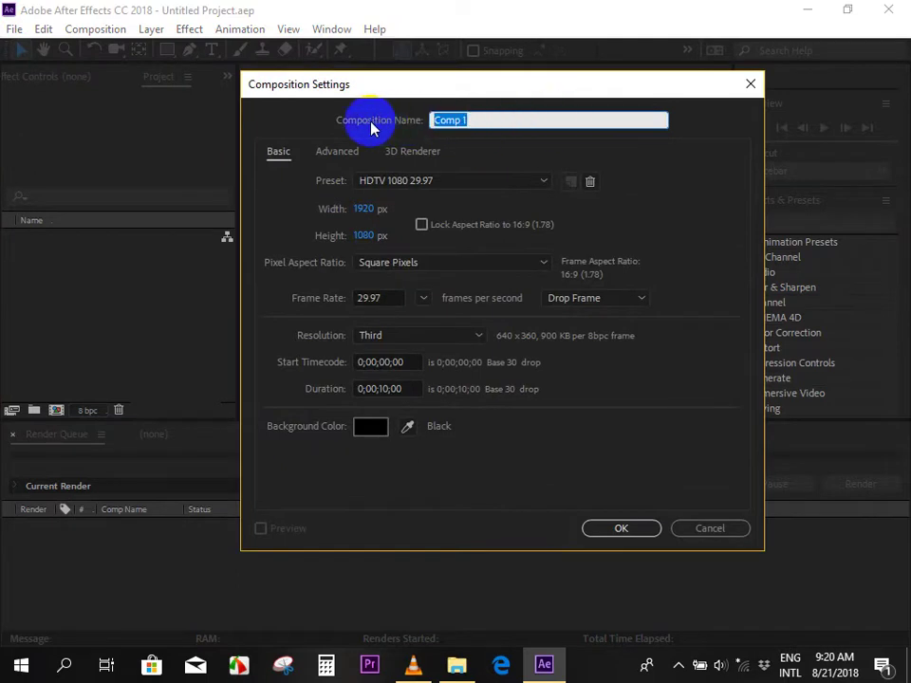
{"action": "type", "text": "Audio"}
{"action": "type", "text": " Spect"}
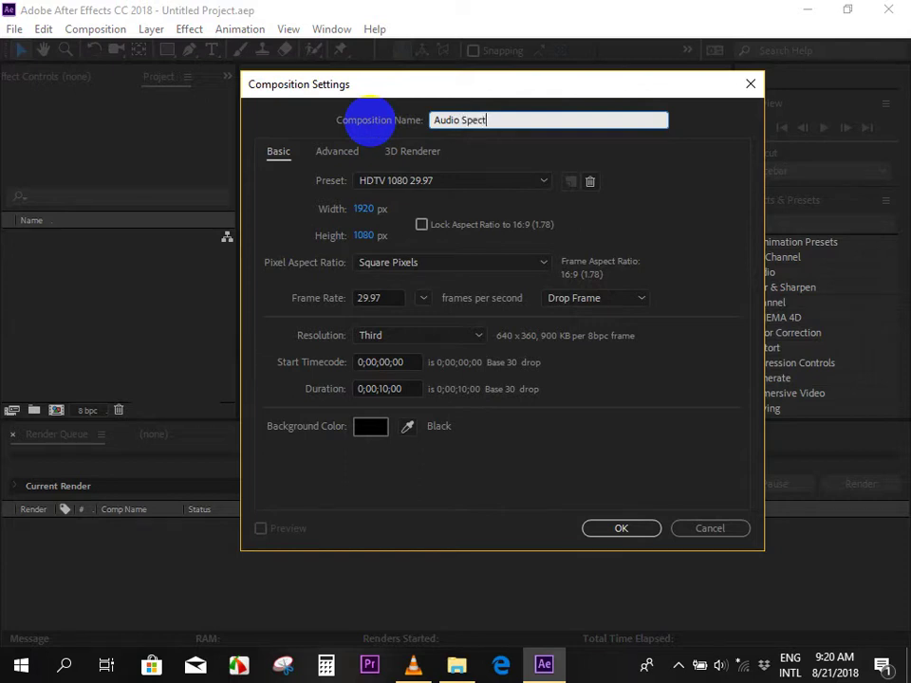
{"action": "type", "text": "rum"}
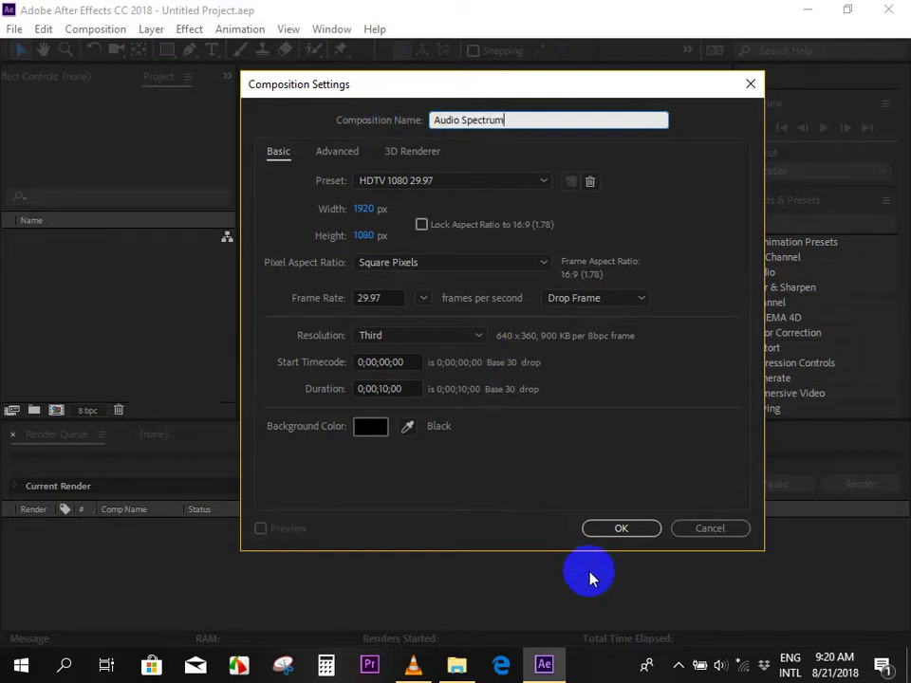
{"action": "left_click", "coordinate": [624, 528]}
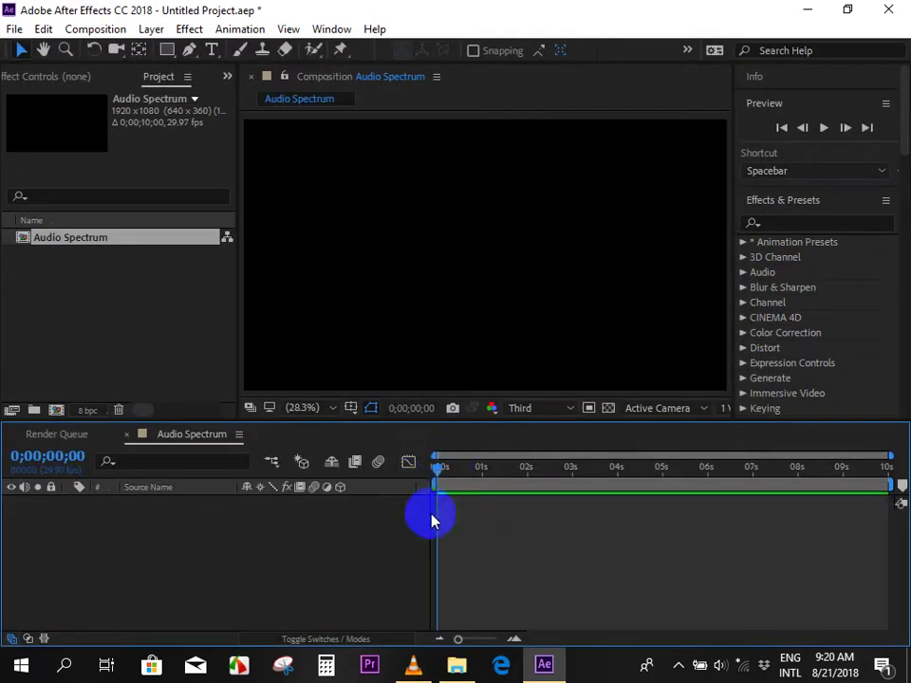
Browse the Import dialog to D:\SETEC Institute\Prepare for AE Class Class\24-Audio Spectrum.
{"action": "double_click", "coordinate": [69, 291]}
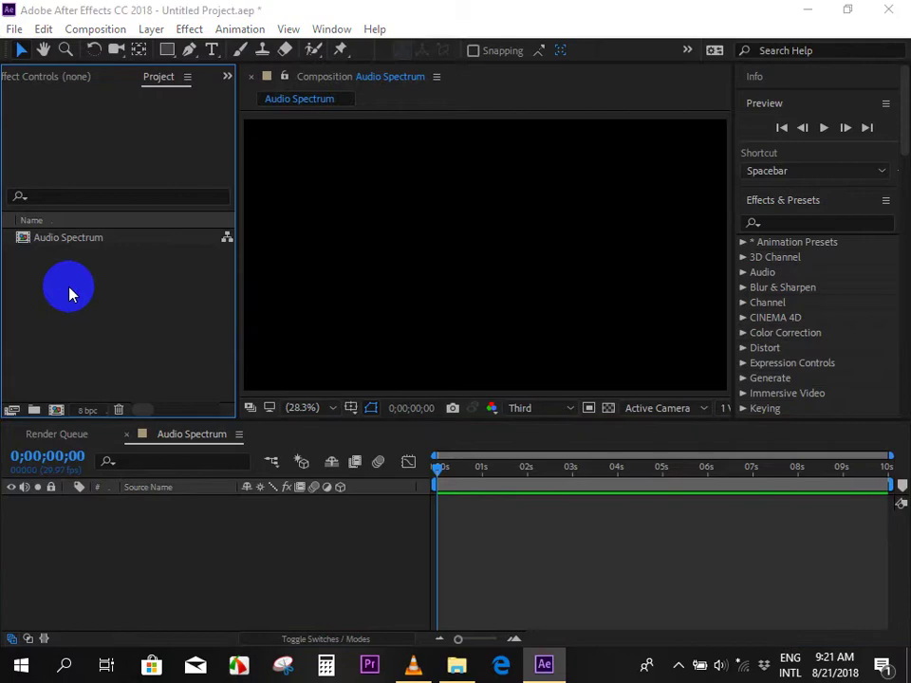
{"action": "scroll", "coordinate": [598, 275], "scroll_direction": "down", "scroll_amount": 5}
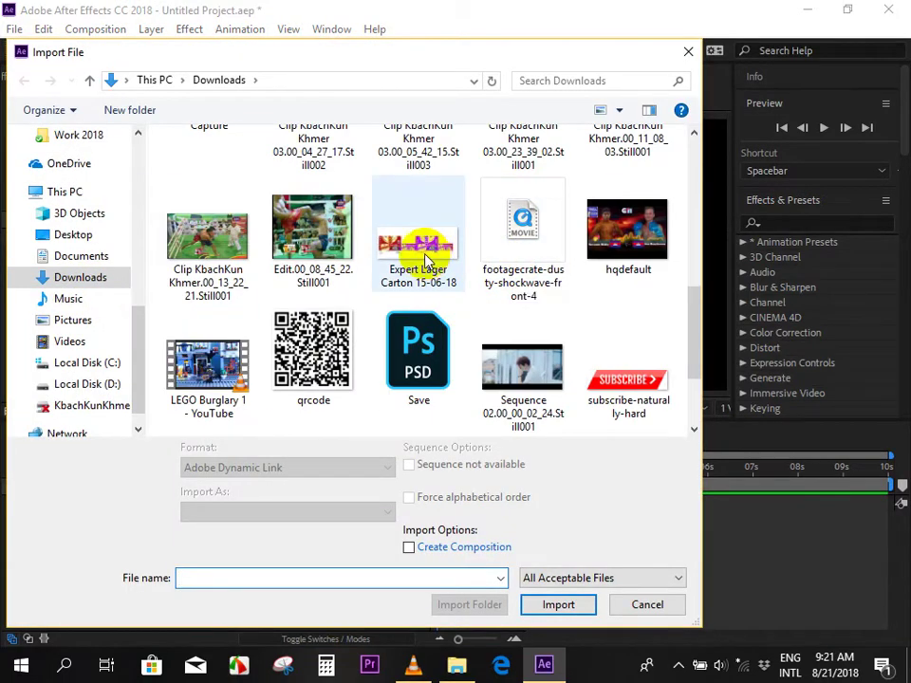
{"action": "scroll", "coordinate": [244, 284], "scroll_direction": "down", "scroll_amount": 2}
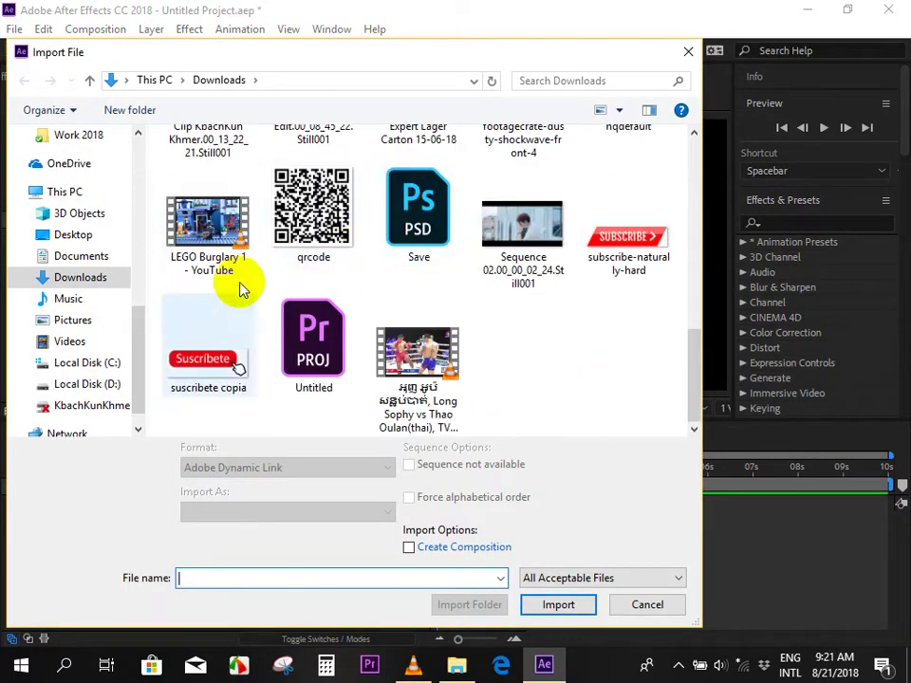
{"action": "scroll", "coordinate": [210, 330], "scroll_direction": "up", "scroll_amount": 5}
{"action": "left_click", "coordinate": [112, 384]}
{"action": "left_click", "coordinate": [261, 258]}
{"action": "double_click", "coordinate": [262, 258]}
{"action": "double_click", "coordinate": [240, 180]}
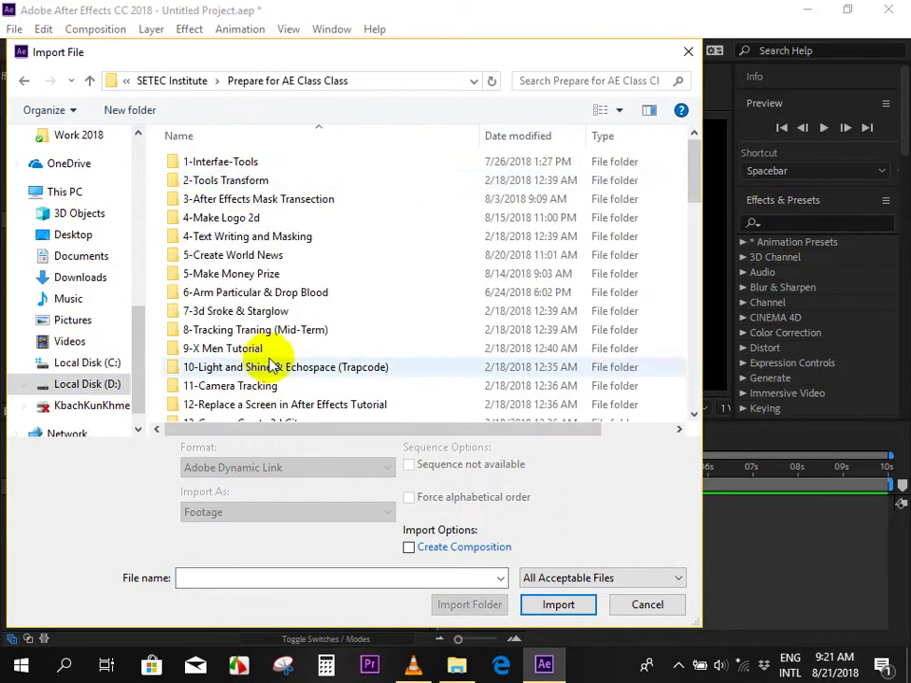
{"action": "scroll", "coordinate": [275, 356], "scroll_direction": "down", "scroll_amount": 7}
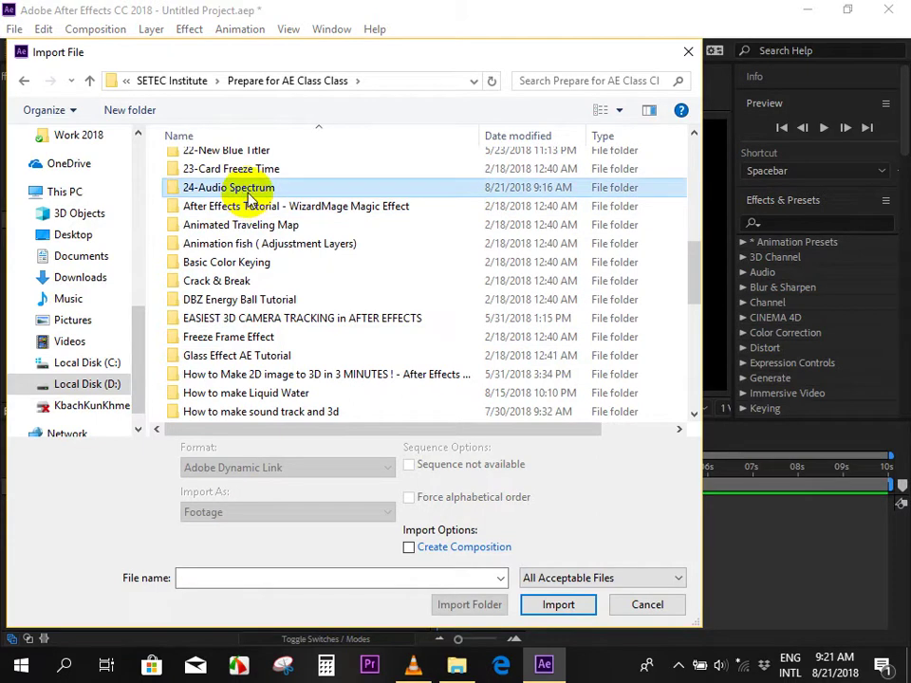
{"action": "double_click", "coordinate": [244, 187]}
Import BG, Logo Music and Song together into the project.
{"action": "left_click", "coordinate": [569, 182]}
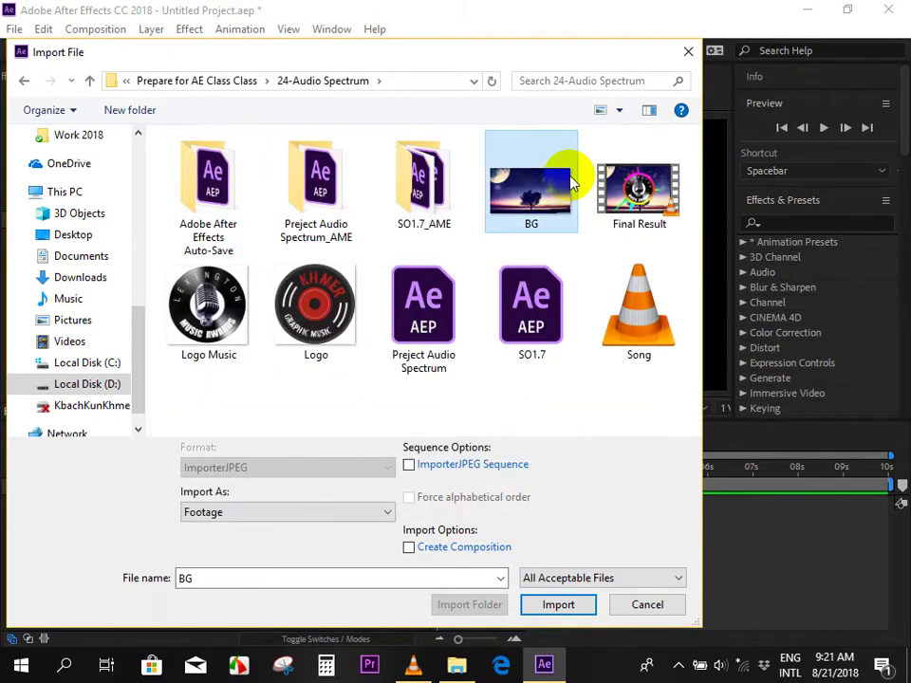
{"action": "left_click", "coordinate": [206, 305], "text": "ctrl"}
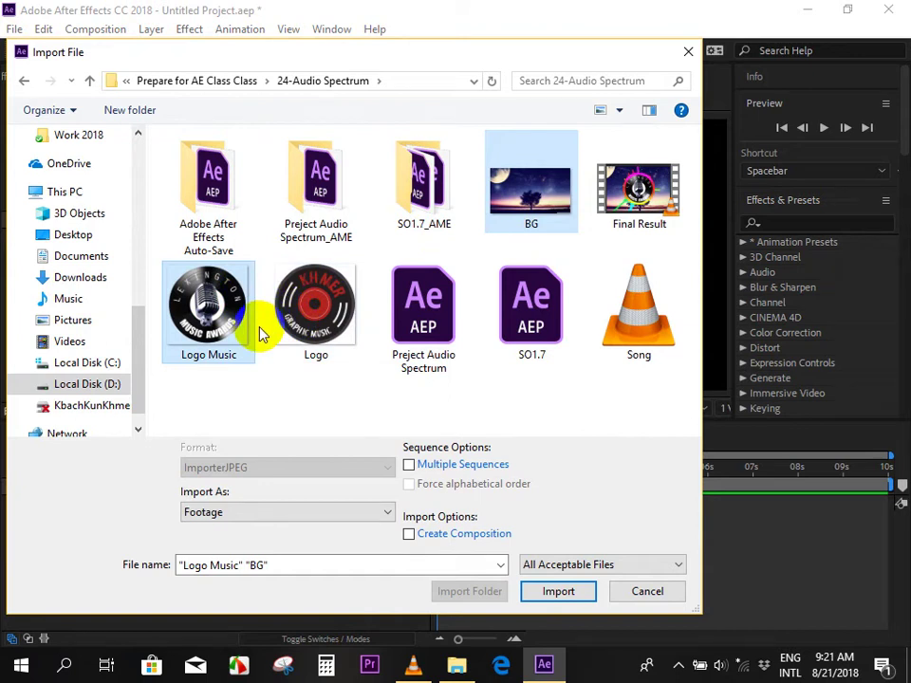
{"action": "left_click", "coordinate": [640, 306], "text": "ctrl"}
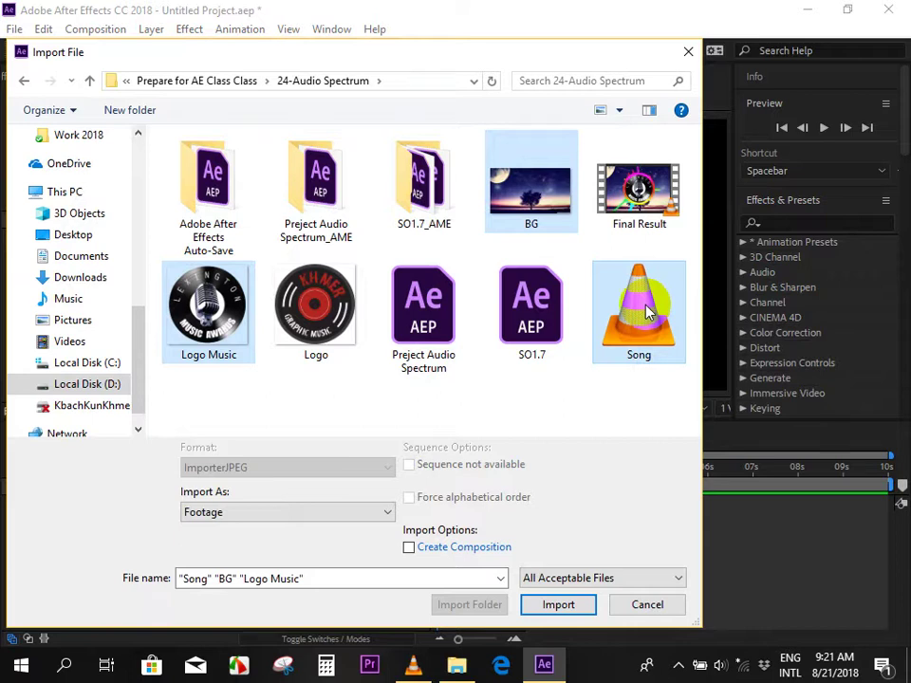
{"action": "left_click", "coordinate": [550, 604]}
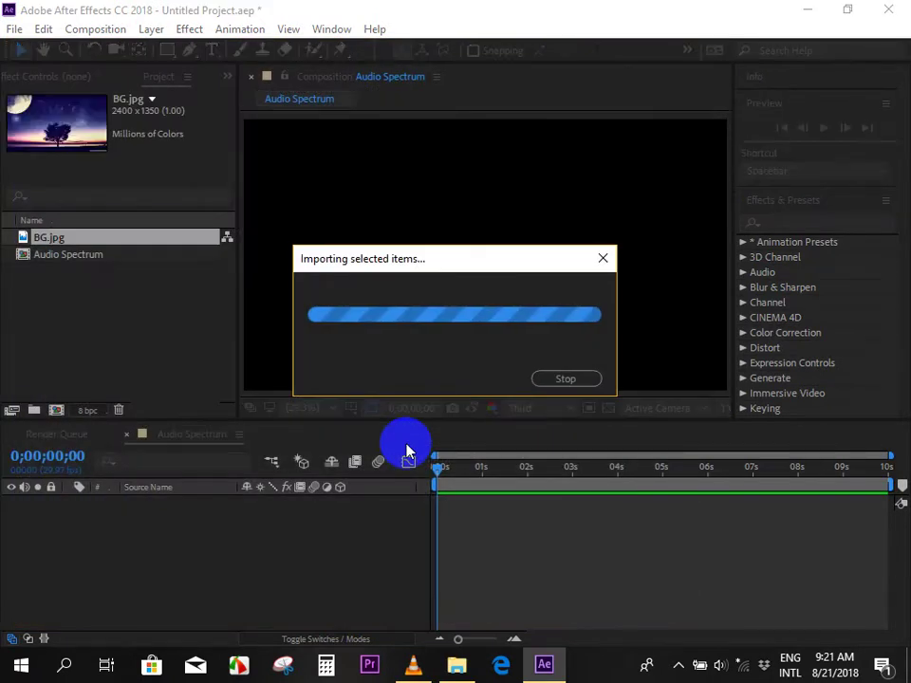
Add BG.jpg, Logo Music.png and Song.mp3 as layers in the Audio Spectrum composition.
{"action": "left_click", "coordinate": [43, 269]}
{"action": "left_click_drag", "start_coordinate": [43, 270], "coordinate": [37, 555]}
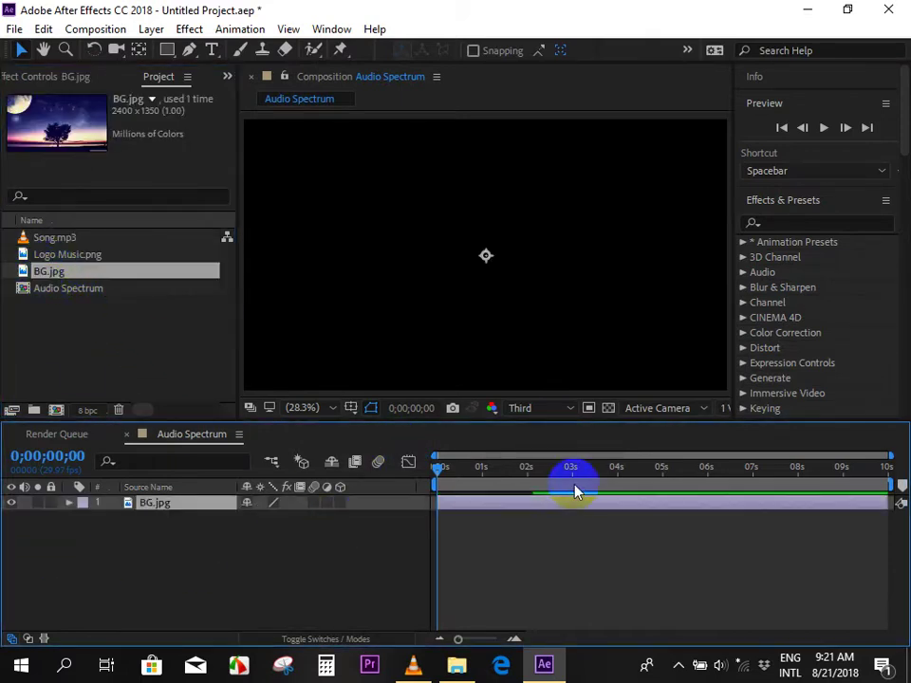
{"action": "scroll", "coordinate": [596, 286], "scroll_direction": "down", "scroll_amount": 1}
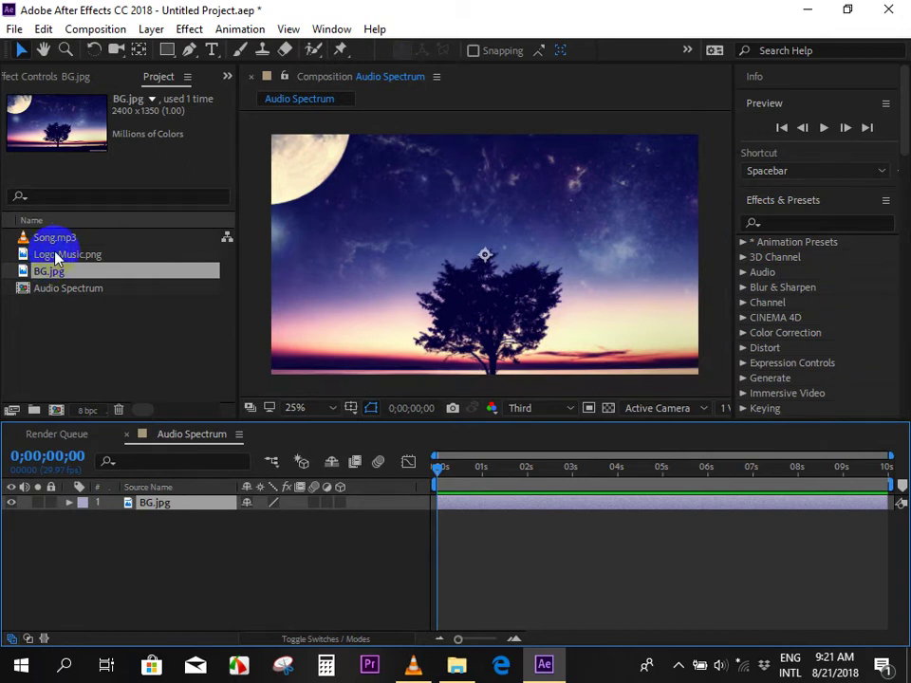
{"action": "left_click_drag", "start_coordinate": [57, 256], "coordinate": [83, 506]}
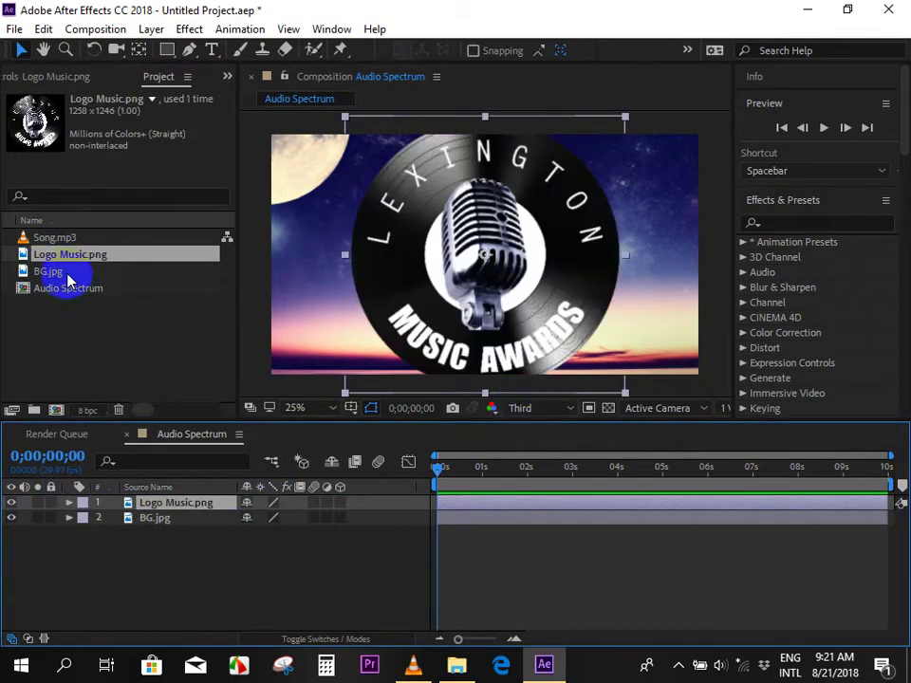
{"action": "left_click", "coordinate": [55, 238]}
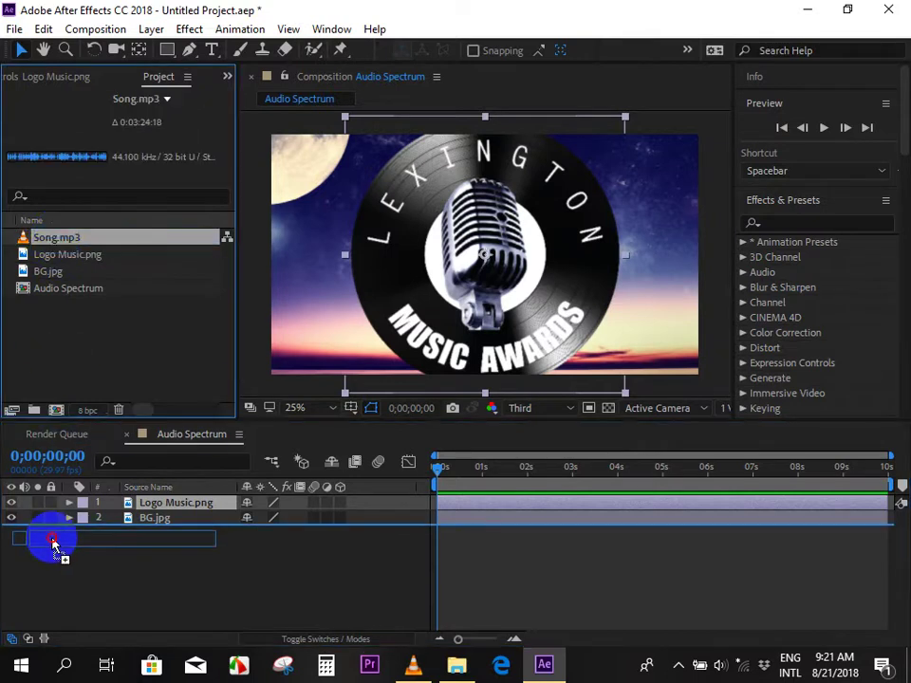
{"action": "left_click_drag", "start_coordinate": [55, 237], "coordinate": [44, 545]}
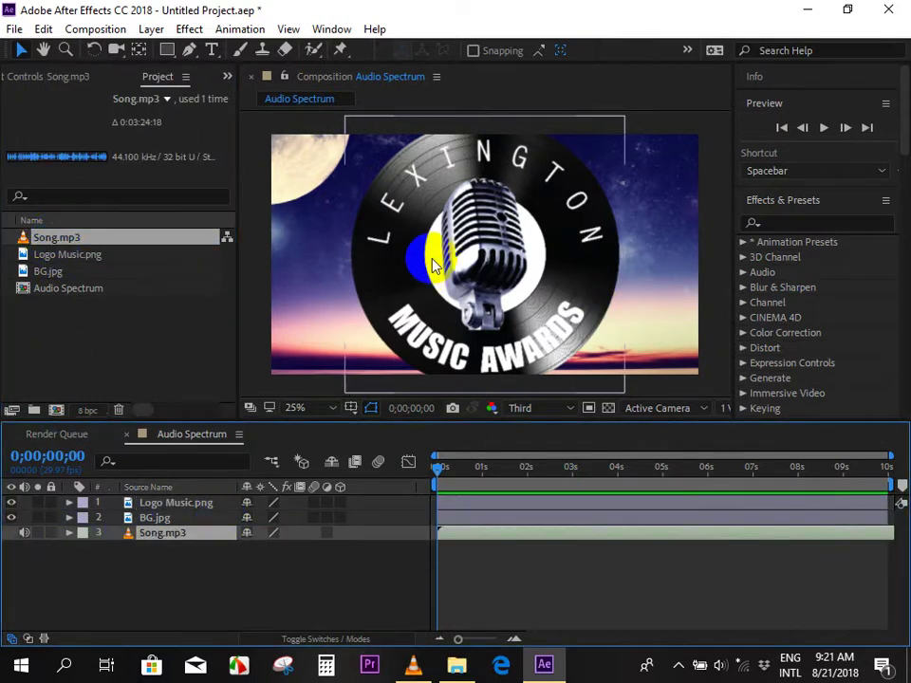
Set the Logo Music.png layer's Scale to 55% after a quick preview.
{"action": "left_click", "coordinate": [519, 581]}
{"action": "left_click", "coordinate": [449, 502]}
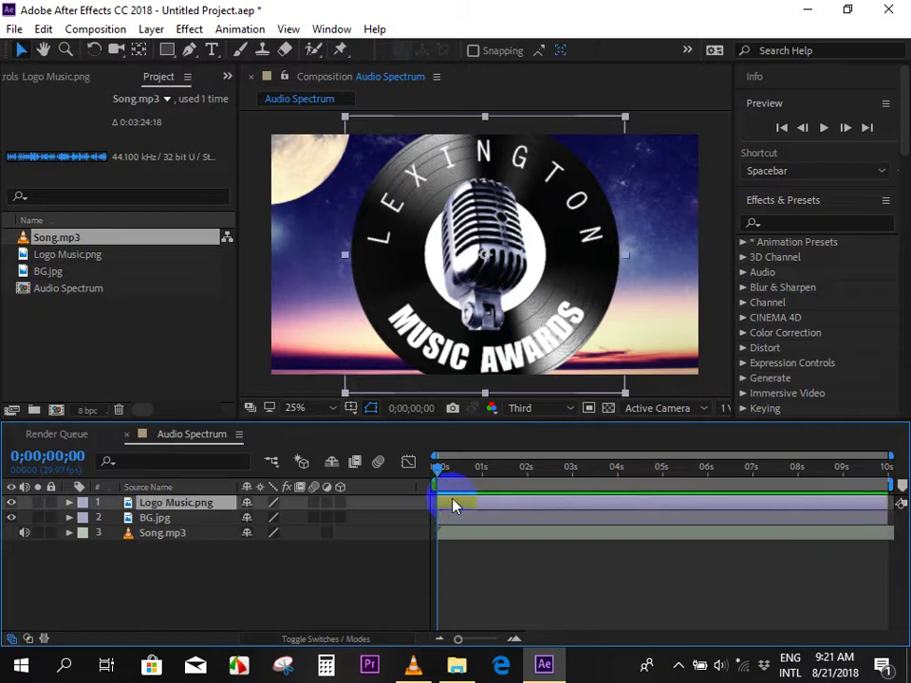
{"action": "key", "text": "s"}
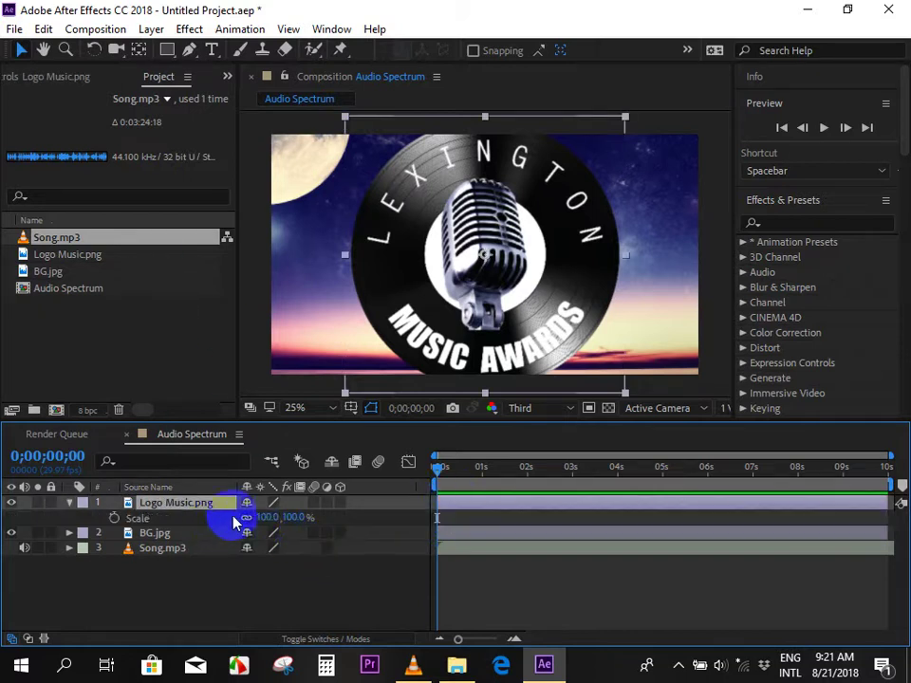
{"action": "left_click_drag", "start_coordinate": [265, 517], "coordinate": [238, 525]}
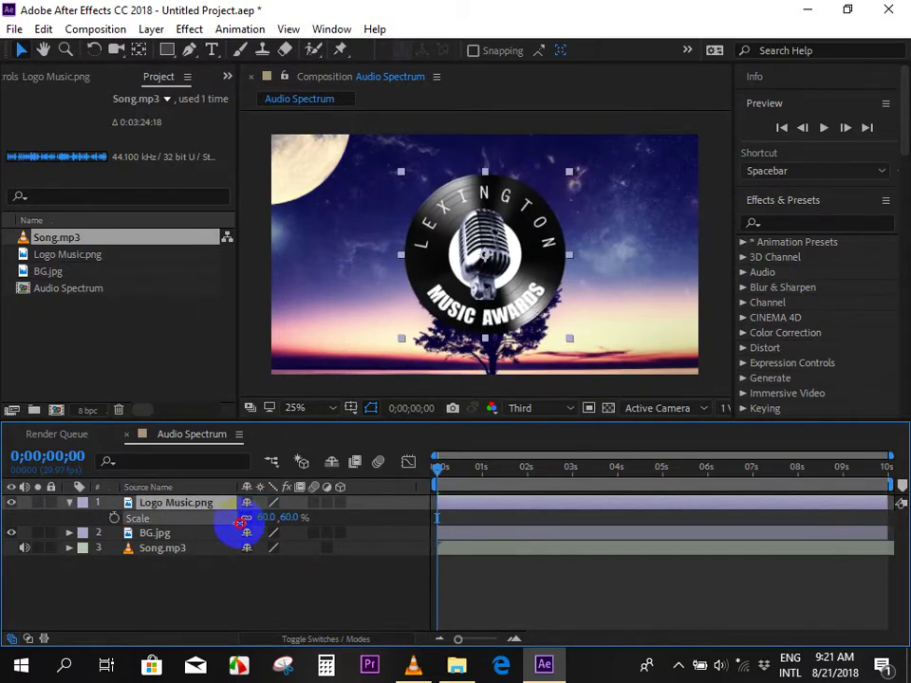
{"action": "left_click", "coordinate": [486, 512]}
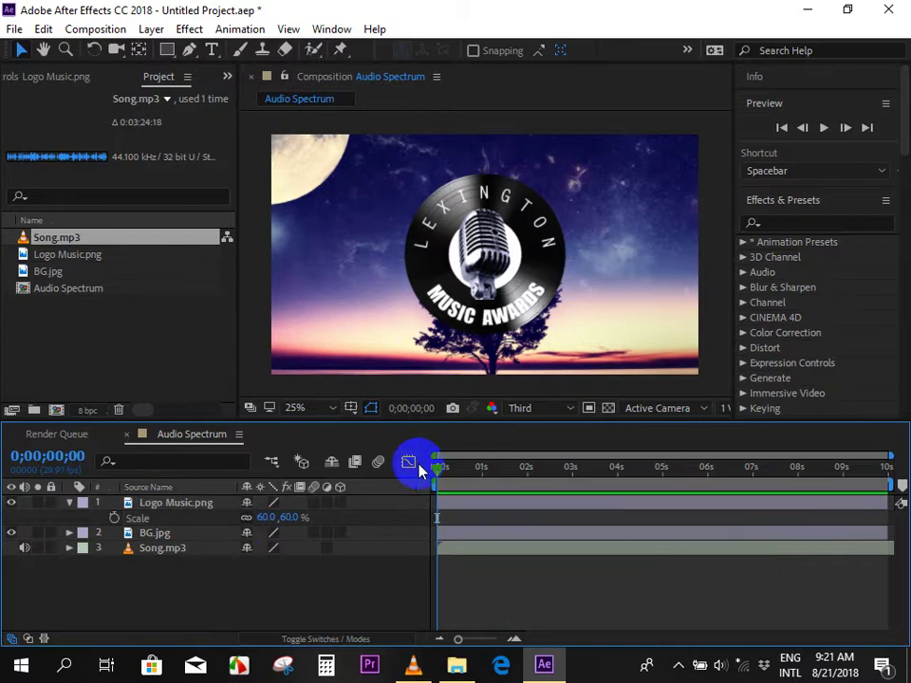
{"action": "key", "text": "space"}
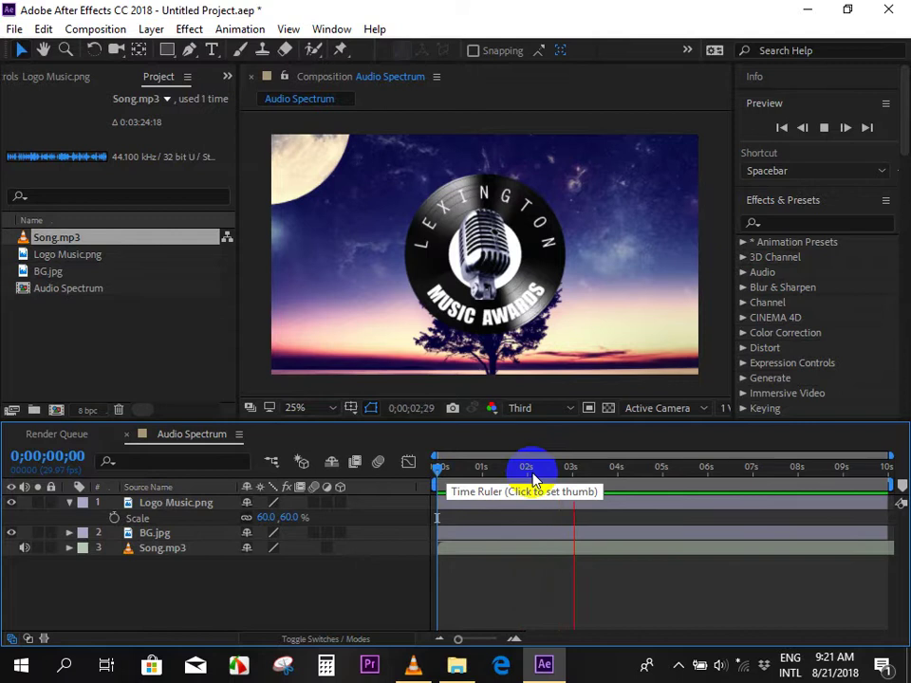
{"action": "left_click", "coordinate": [208, 518]}
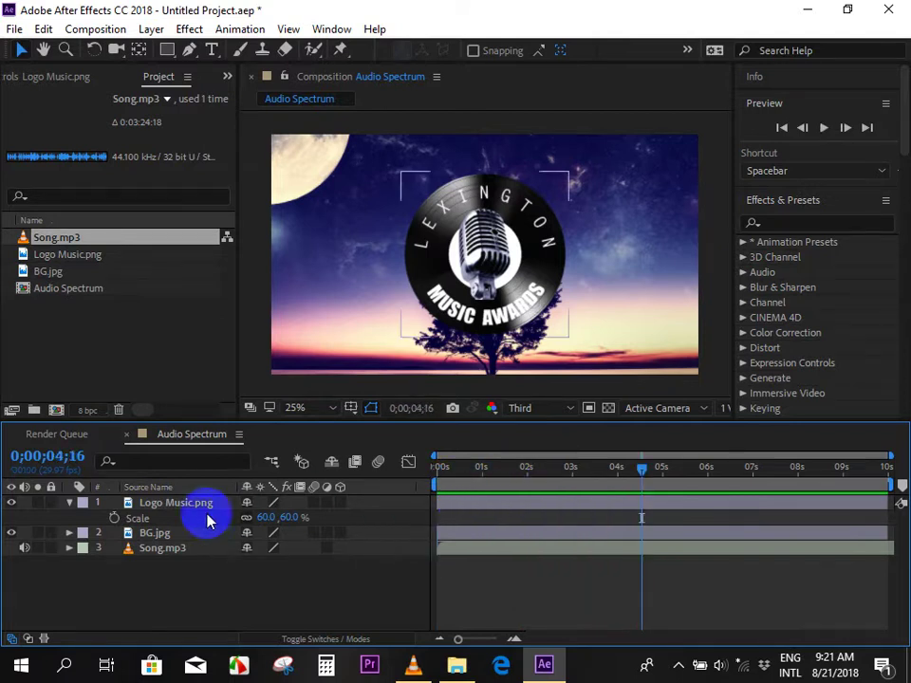
{"action": "left_click", "coordinate": [264, 517]}
{"action": "type", "text": "55"}
{"action": "key", "text": "Return"}
Move back near the start and compare with Final Result.mp4 in VLC.
{"action": "left_click_drag", "start_coordinate": [480, 480], "coordinate": [445, 607]}
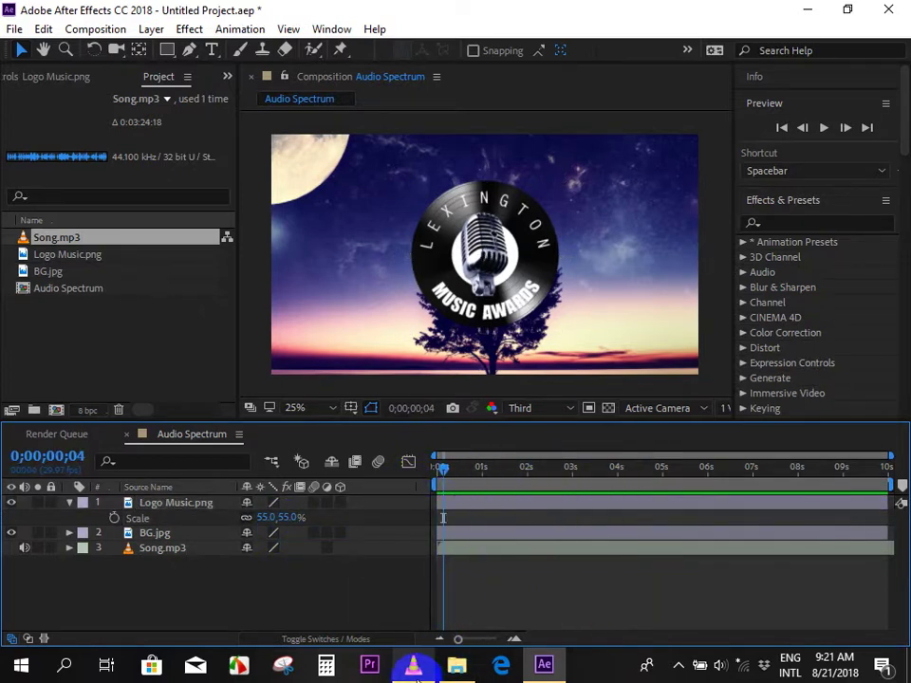
{"action": "left_click", "coordinate": [414, 668]}
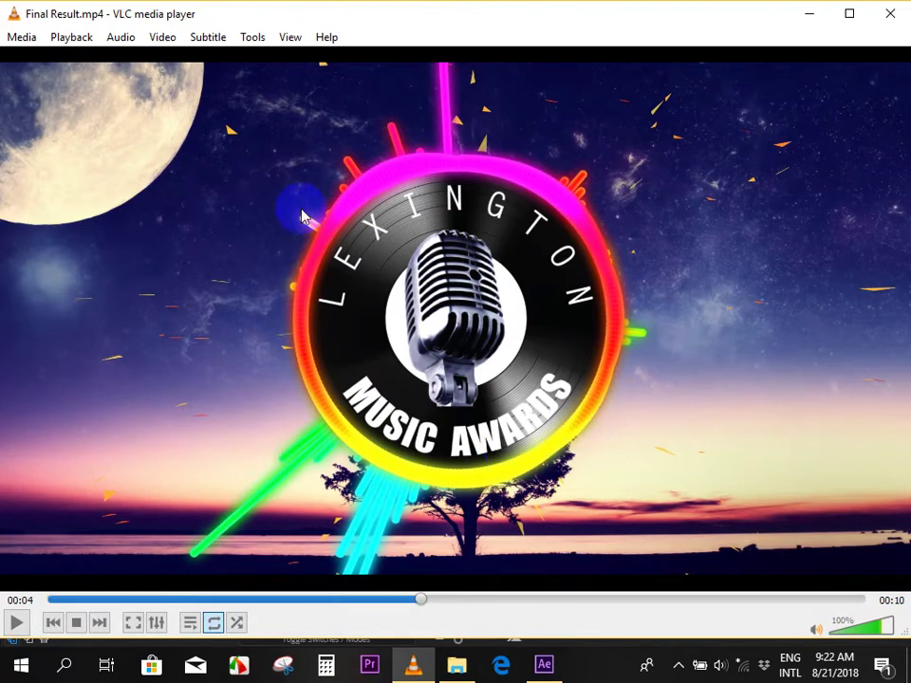
{"action": "left_click", "coordinate": [811, 13]}
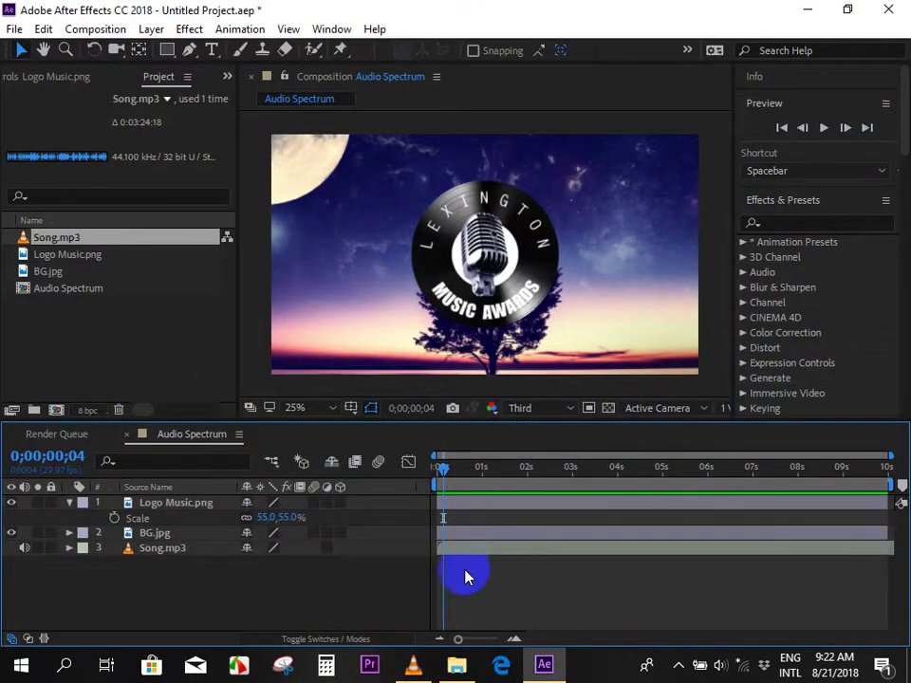
Add a 1920×1080 deep blue solid named 'Audio Spectrum' via New > Solid.
{"action": "right_click", "coordinate": [465, 577]}
{"action": "mouse_move", "coordinate": [594, 382]}
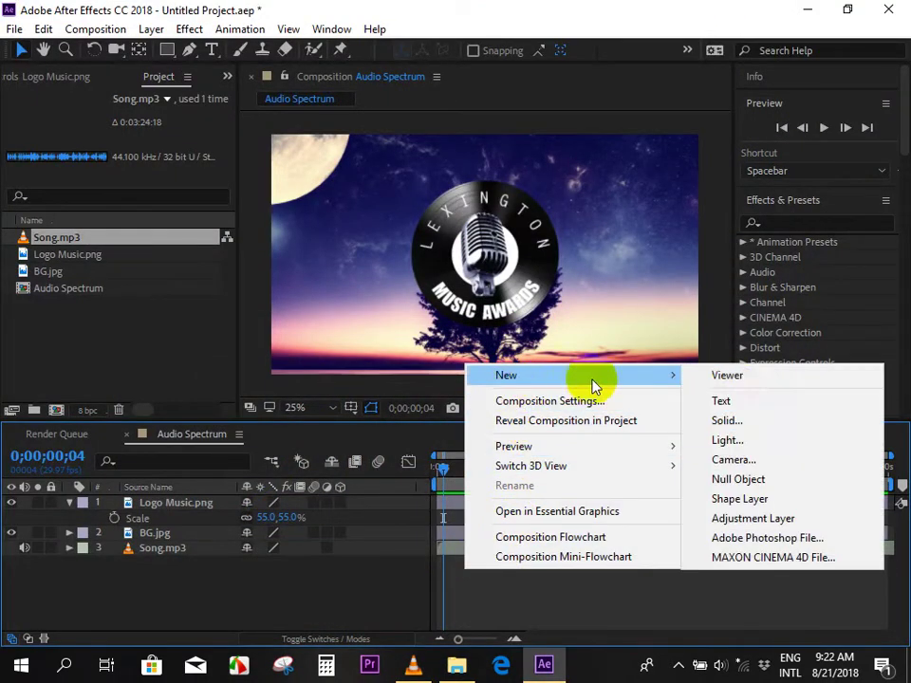
{"action": "left_click", "coordinate": [741, 427]}
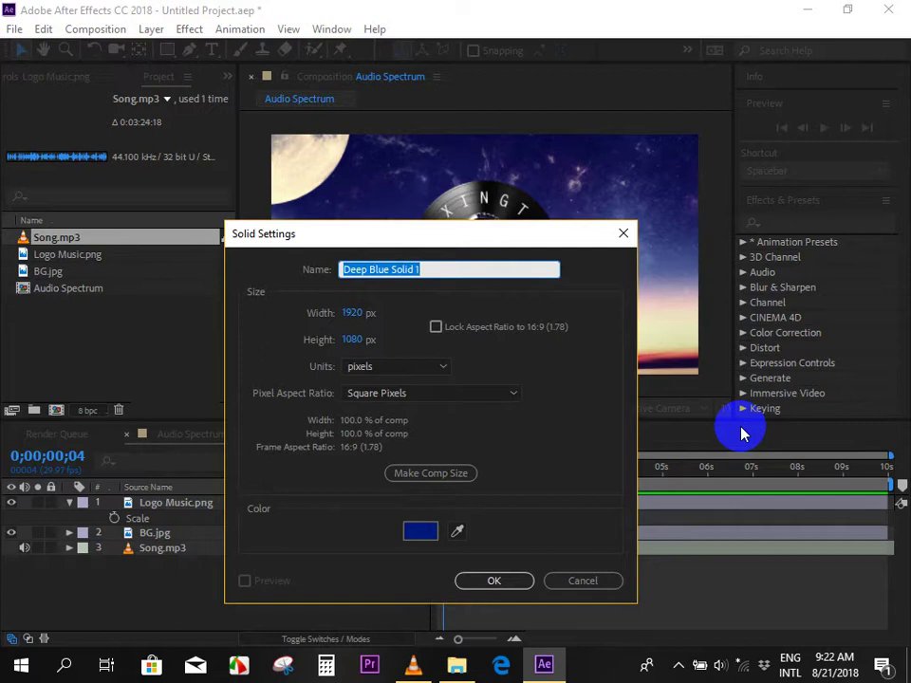
{"action": "type", "text": "Audio Spectrum"}
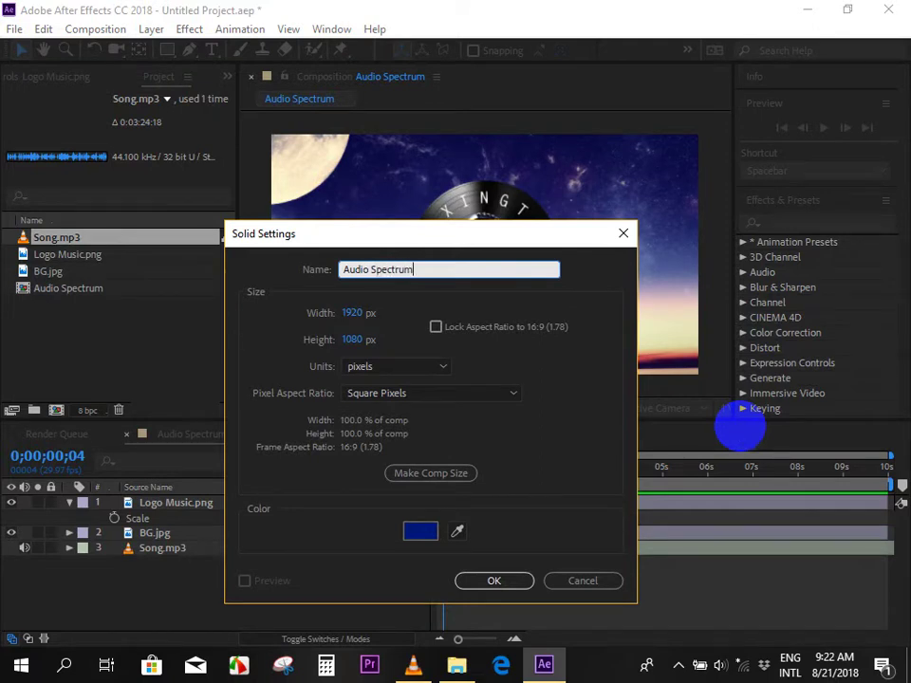
{"action": "left_click", "coordinate": [489, 581]}
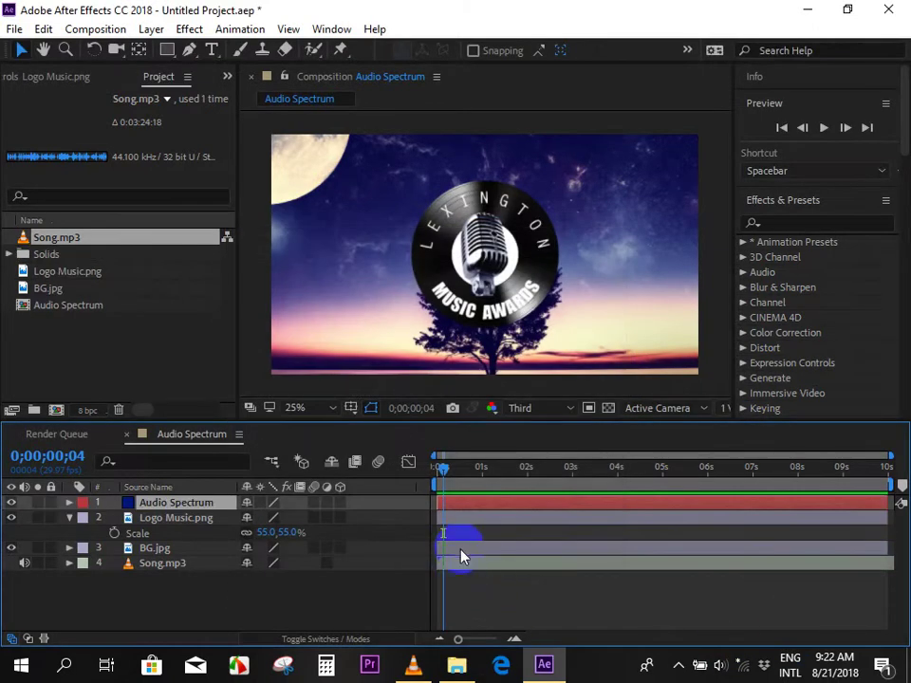
Search 'audi' in Effects & Presets, apply Audio Spectrum to the solid, and preview it.
{"action": "left_click", "coordinate": [439, 466]}
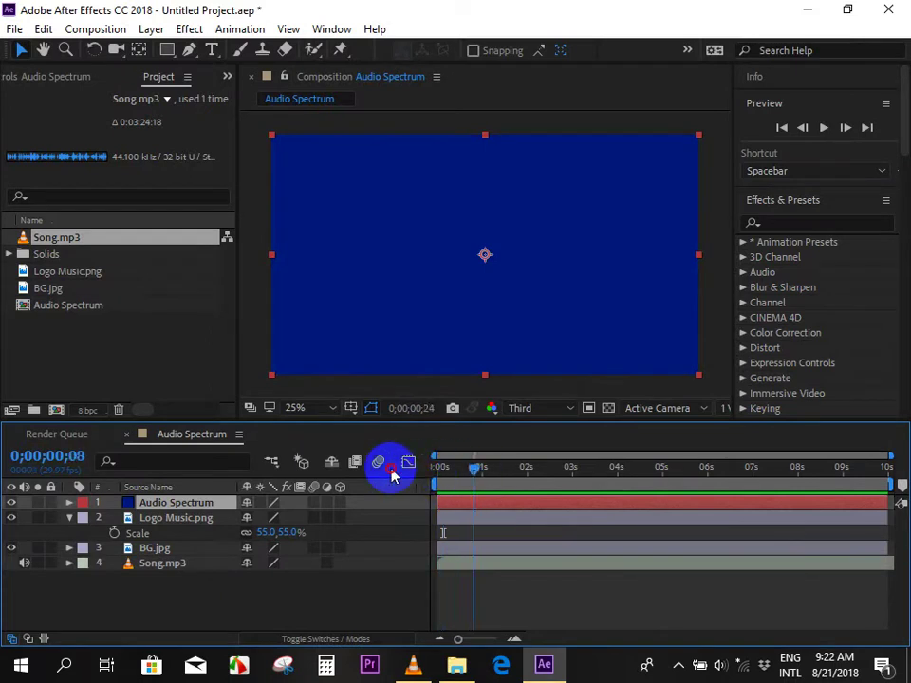
{"action": "left_click", "coordinate": [791, 224]}
{"action": "type", "text": "a"}
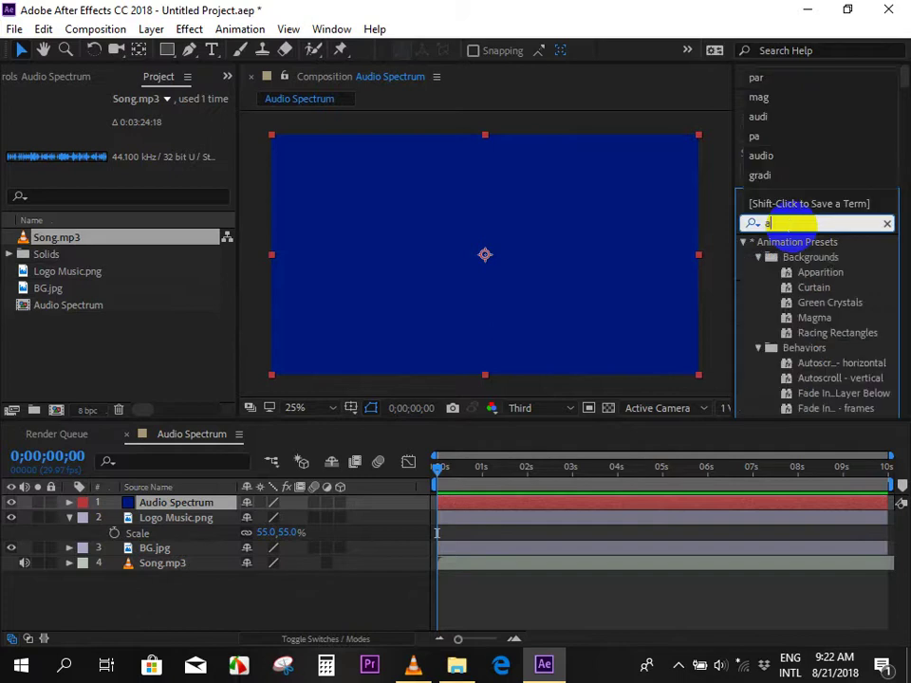
{"action": "type", "text": "udi"}
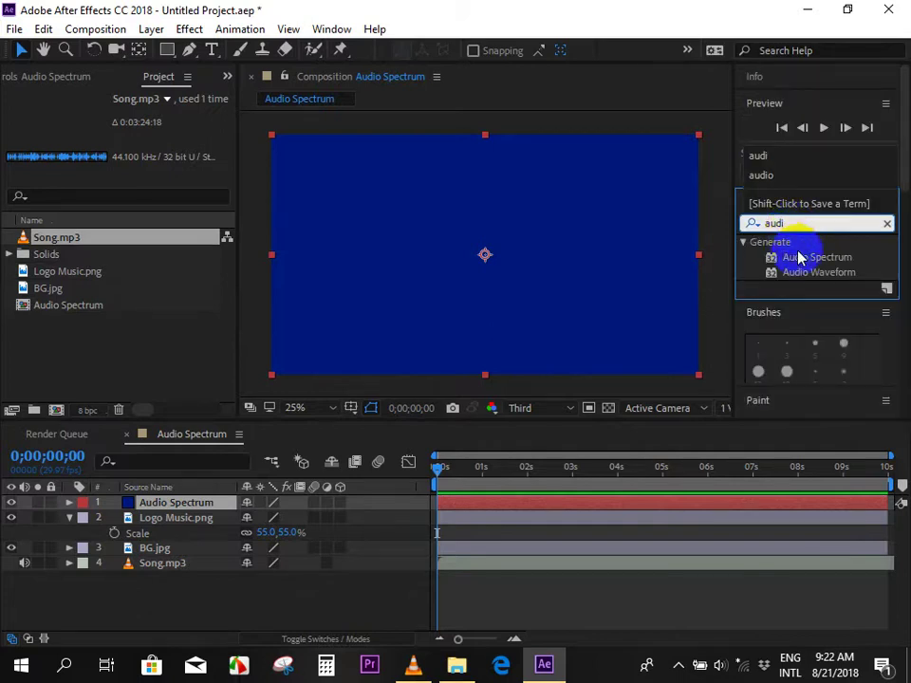
{"action": "left_click", "coordinate": [799, 257]}
{"action": "mouse_move", "coordinate": [807, 268]}
{"action": "left_mouse_down"}
{"action": "mouse_move", "coordinate": [730, 295]}
{"action": "mouse_move", "coordinate": [467, 502]}
{"action": "left_mouse_up"}
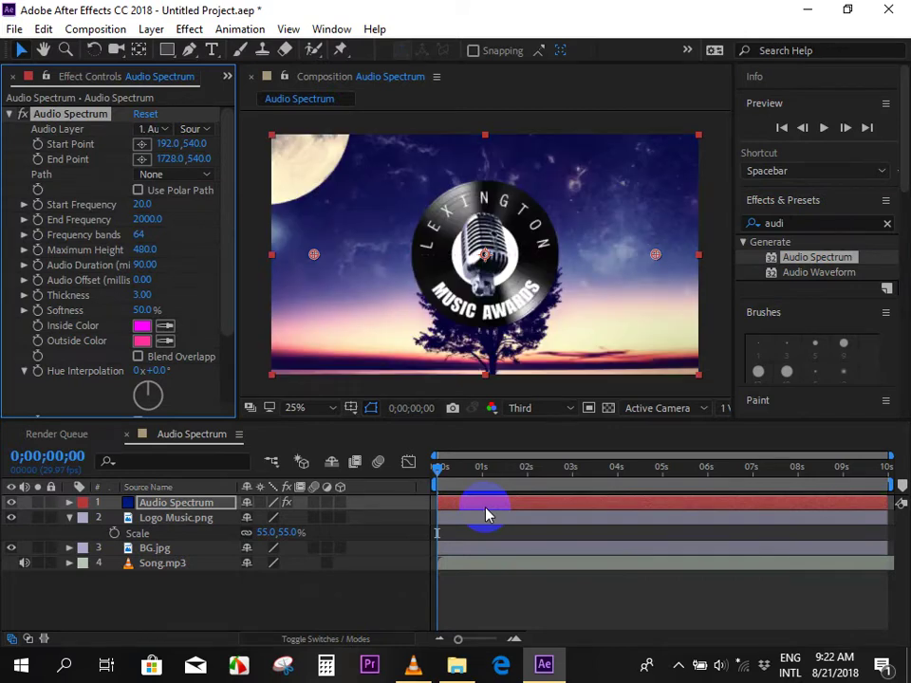
{"action": "key", "text": "space"}
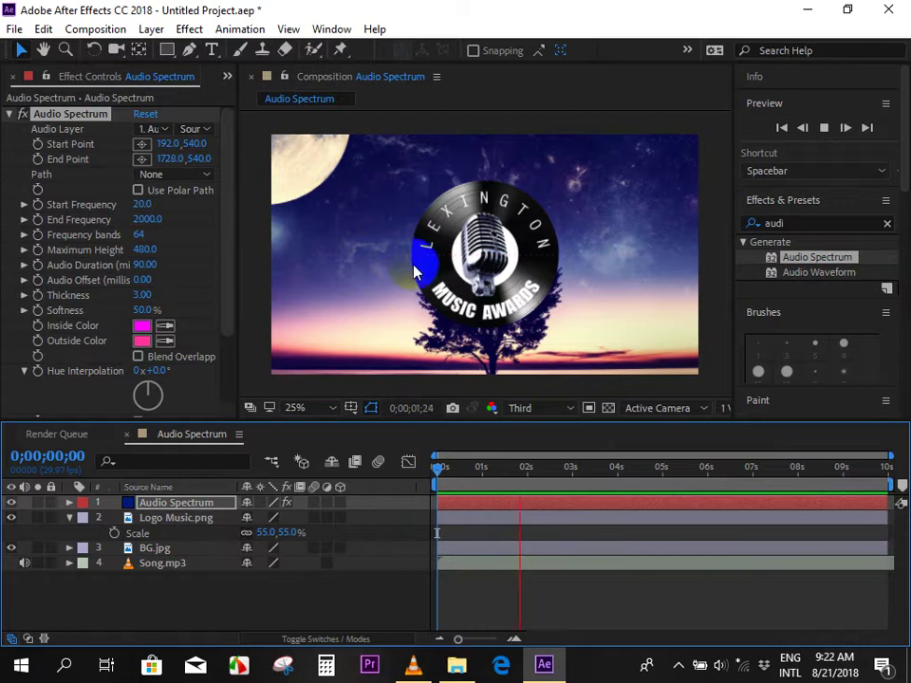
{"action": "key", "text": "space"}
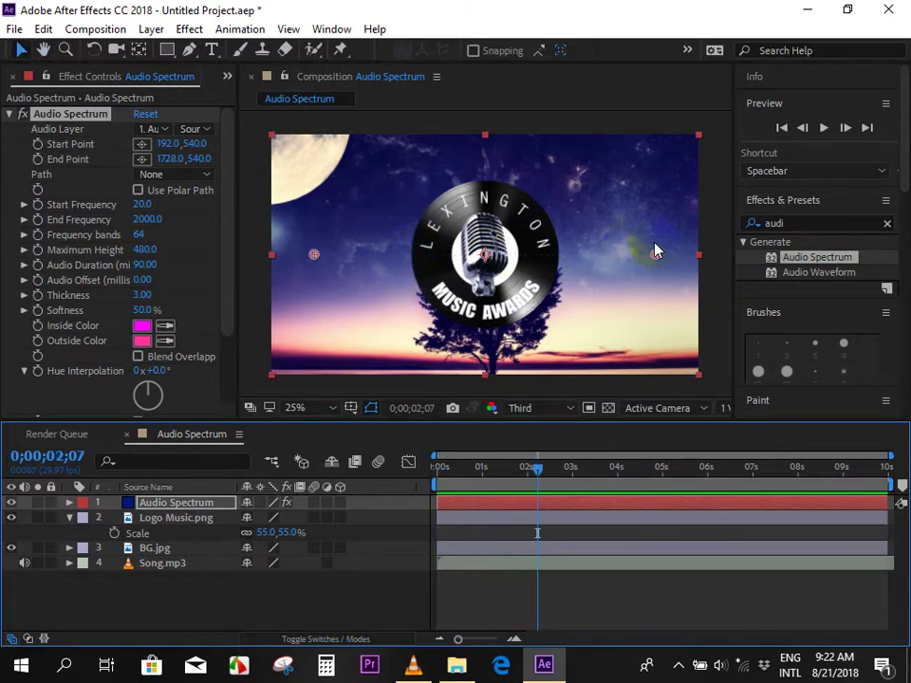
Set the Audio Spectrum effect's Audio Layer to 4. Song.mp3, then scrub and preview the bars.
{"action": "left_click", "coordinate": [463, 504]}
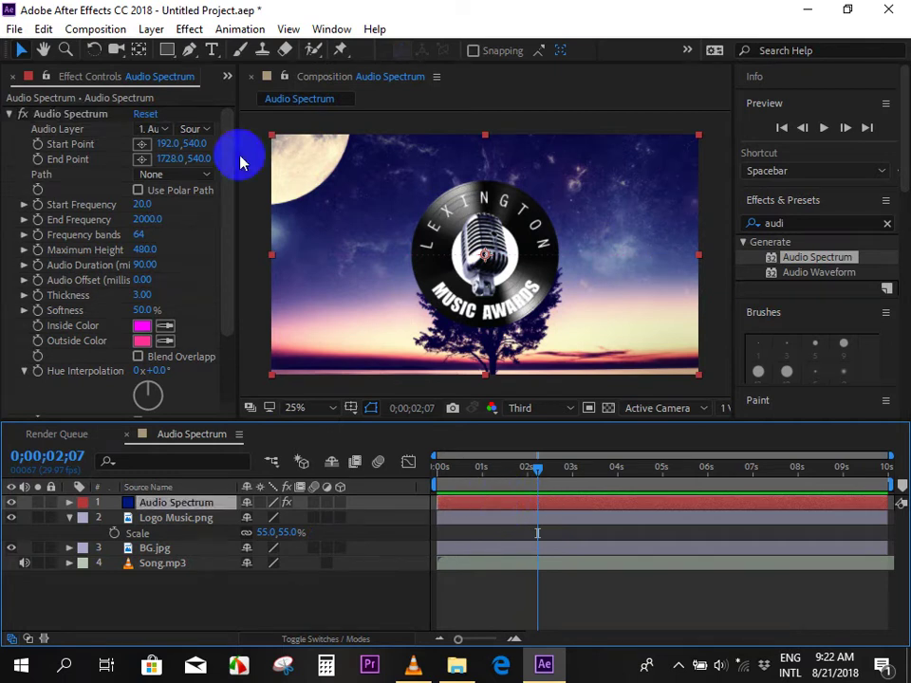
{"action": "left_click", "coordinate": [218, 123]}
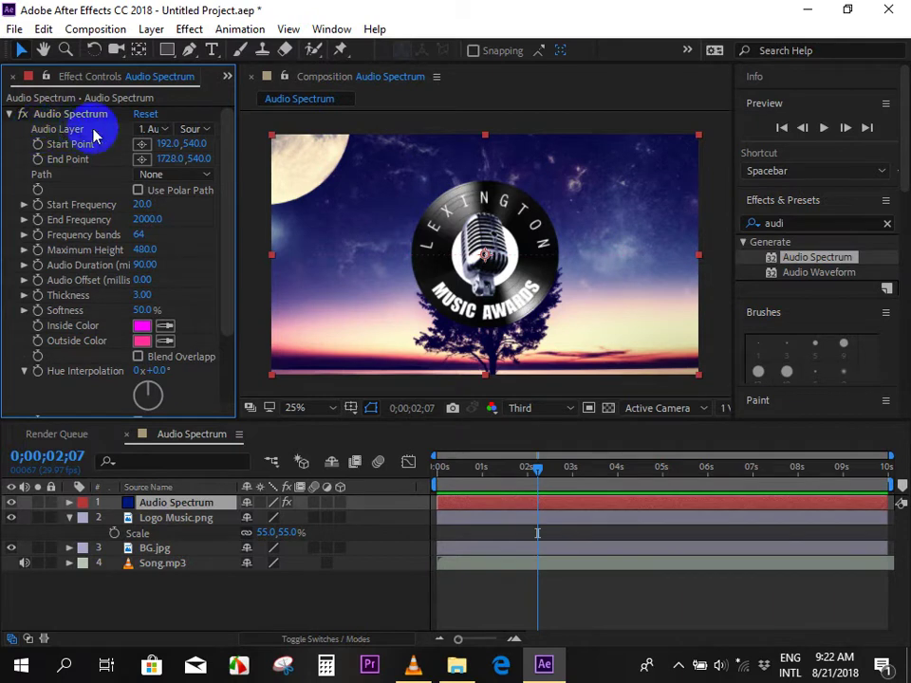
{"action": "left_click", "coordinate": [152, 130]}
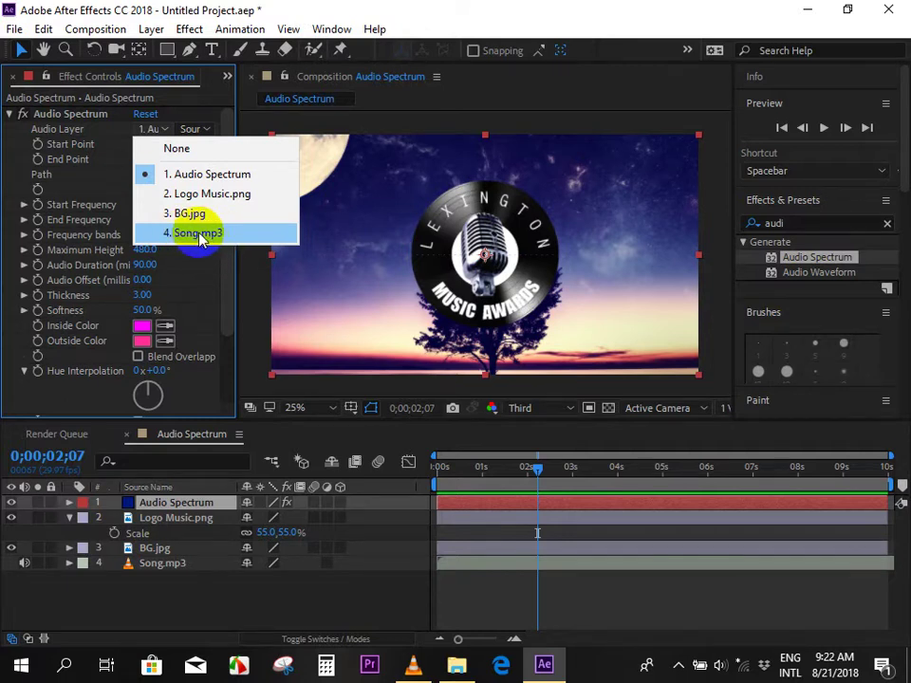
{"action": "left_click", "coordinate": [189, 235]}
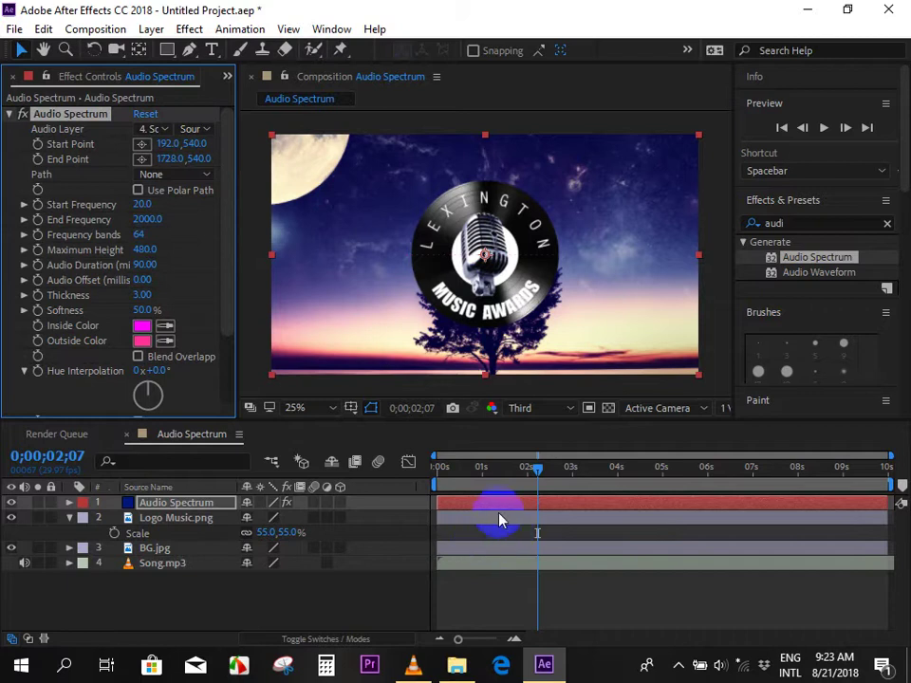
{"action": "left_click", "coordinate": [453, 479]}
{"action": "left_click_drag", "start_coordinate": [453, 481], "coordinate": [521, 484]}
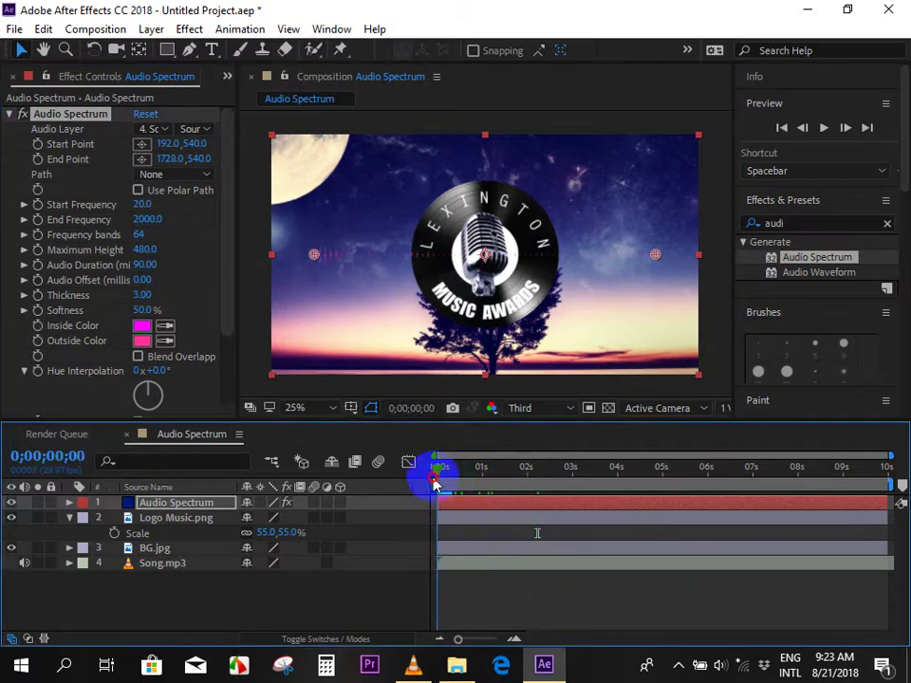
{"action": "left_click_drag", "start_coordinate": [521, 484], "coordinate": [482, 471]}
{"action": "key", "text": "space"}
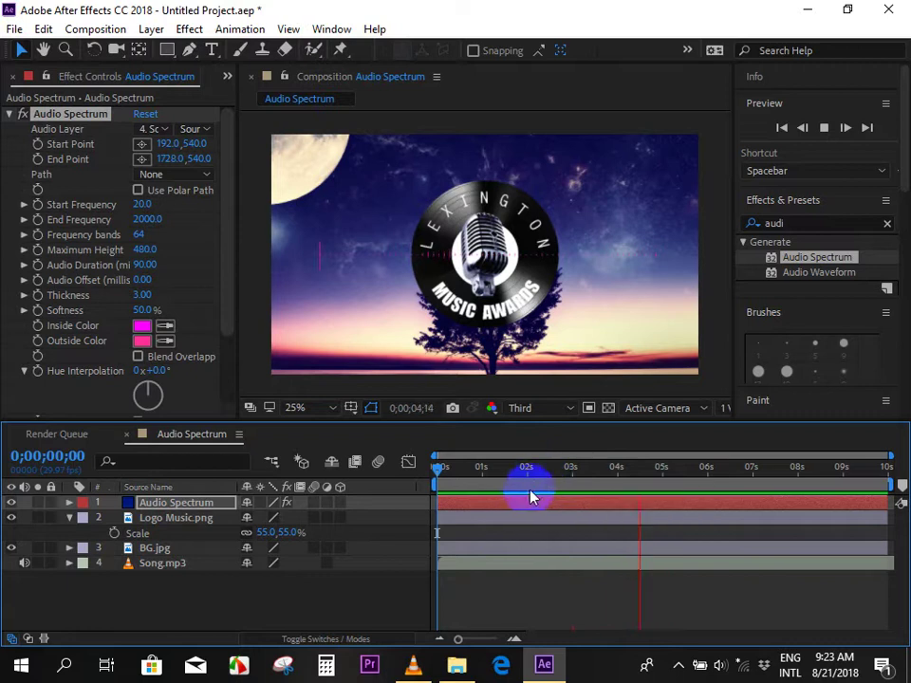
Raise Frequency bands from 64 to 230, keeping Start Frequency at 20, and zoom in to inspect.
{"action": "left_click", "coordinate": [475, 482]}
{"action": "left_click", "coordinate": [503, 484]}
{"action": "left_click", "coordinate": [342, 284]}
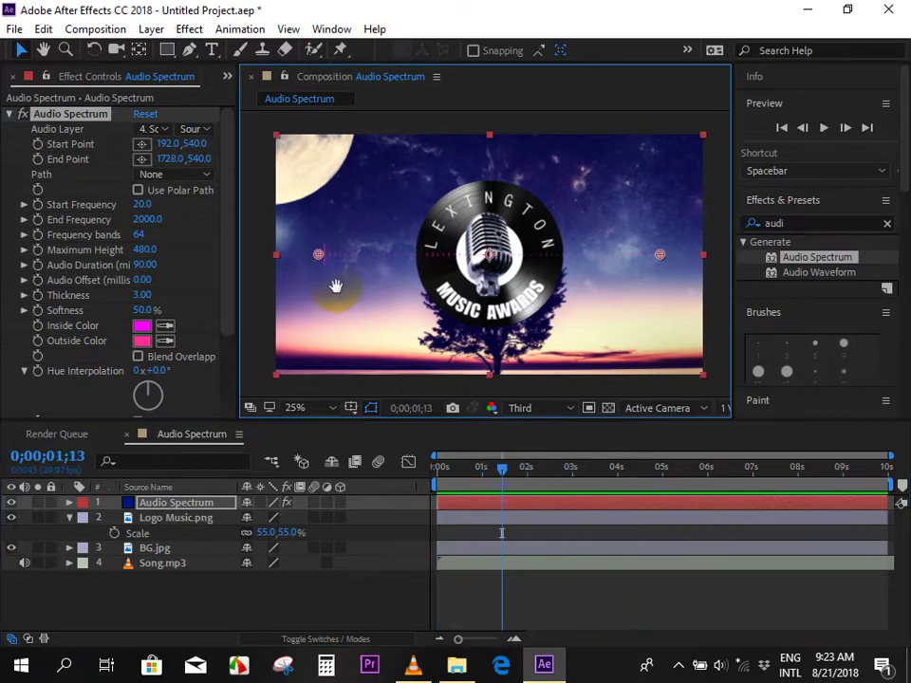
{"action": "left_click", "coordinate": [120, 207]}
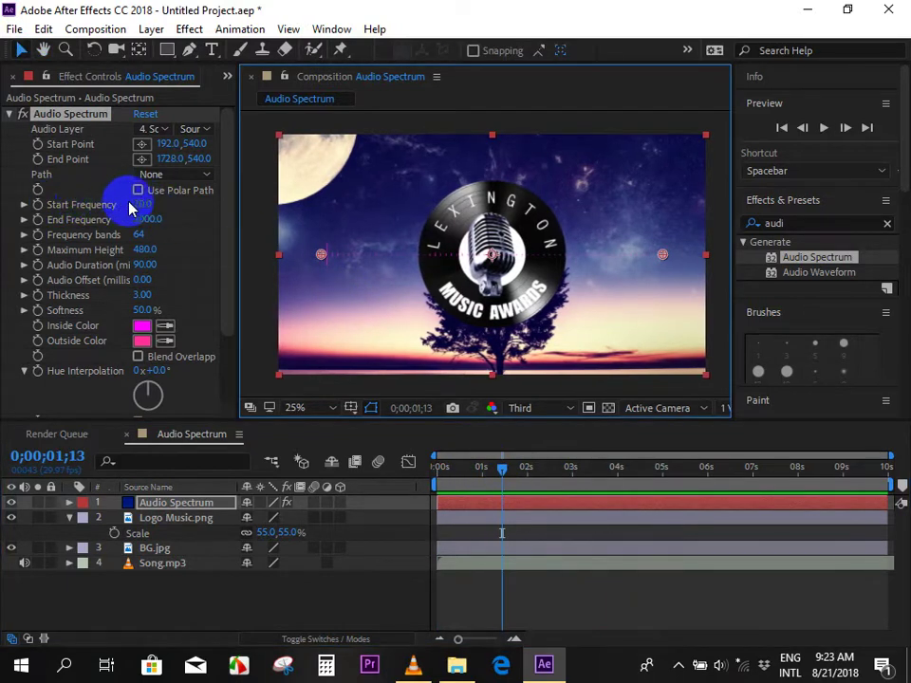
{"action": "left_click", "coordinate": [90, 206]}
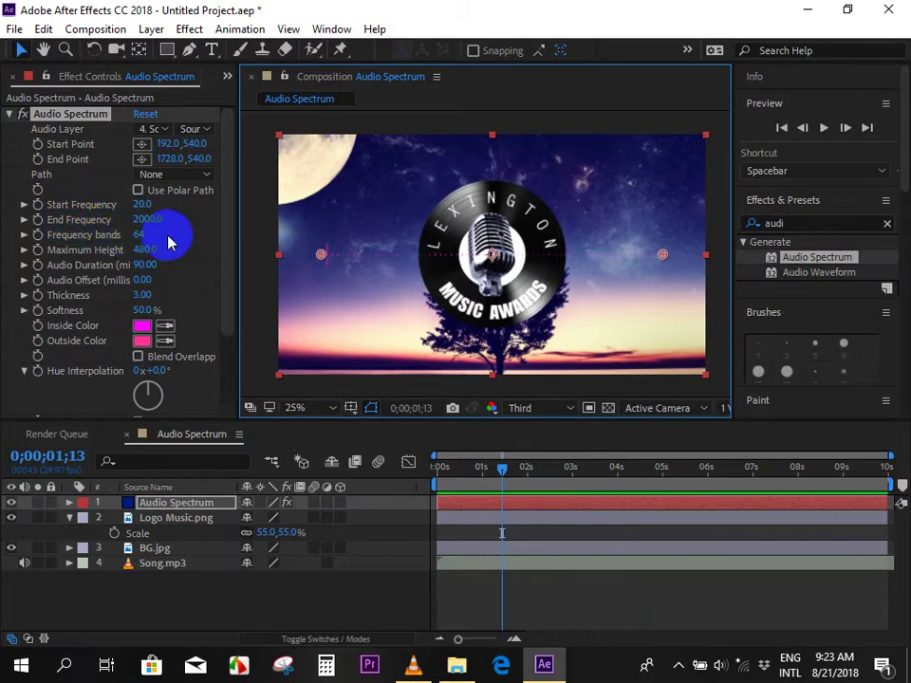
{"action": "mouse_move", "coordinate": [139, 234]}
{"action": "left_mouse_down"}
{"action": "mouse_move", "coordinate": [149, 241]}
{"action": "mouse_move", "coordinate": [103, 241]}
{"action": "left_mouse_up"}
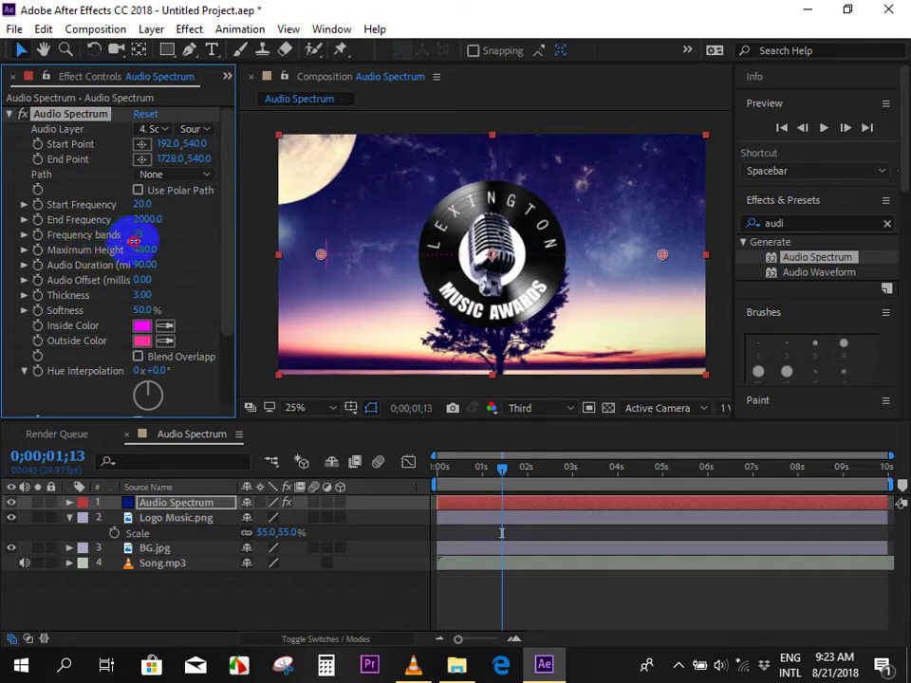
{"action": "mouse_move", "coordinate": [161, 241]}
{"action": "left_mouse_down"}
{"action": "mouse_move", "coordinate": [265, 240]}
{"action": "mouse_move", "coordinate": [600, 269]}
{"action": "mouse_move", "coordinate": [790, 267]}
{"action": "mouse_move", "coordinate": [25, 260]}
{"action": "mouse_move", "coordinate": [193, 273]}
{"action": "left_mouse_up"}
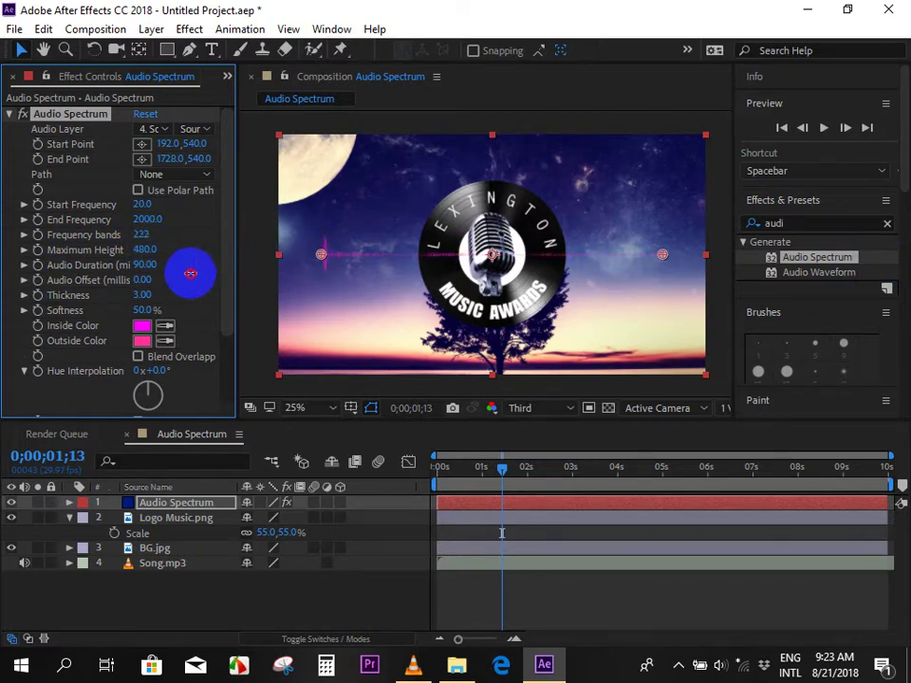
{"action": "key", "text": "."}
{"action": "left_click_drag", "start_coordinate": [322, 270], "coordinate": [409, 277]}
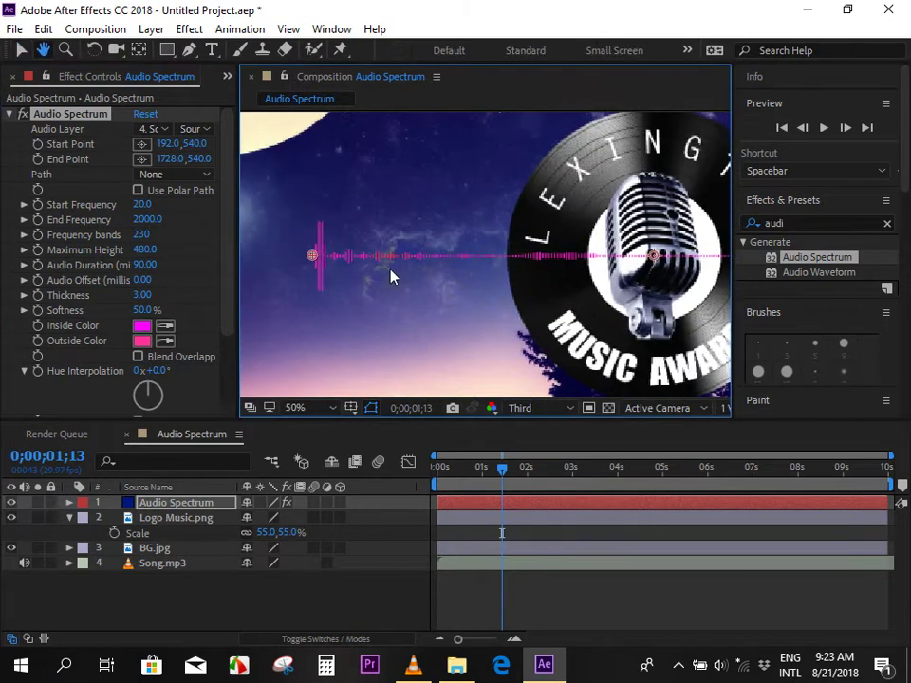
{"action": "key", "text": "v"}
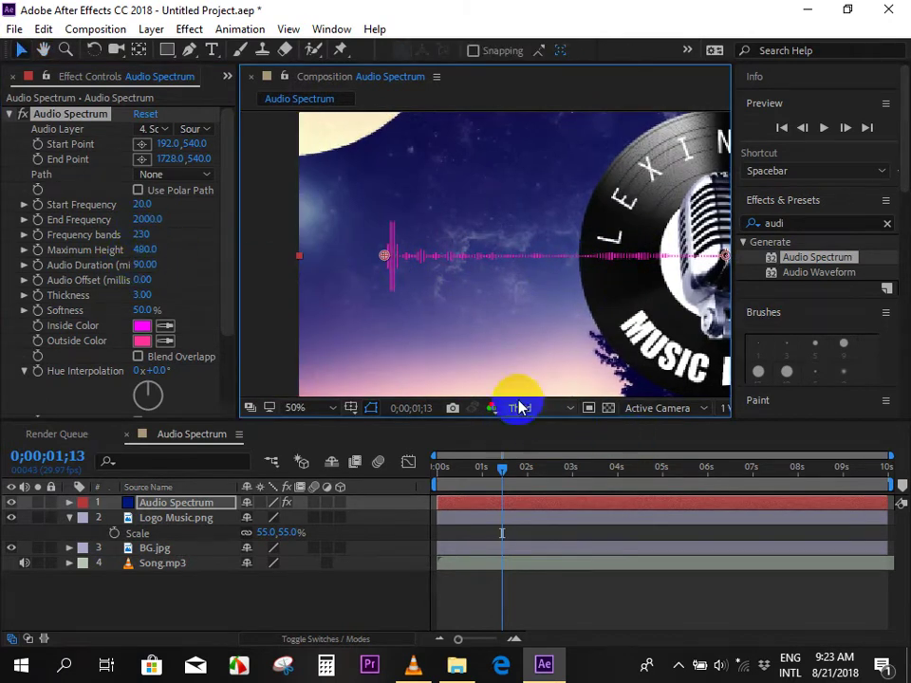
{"action": "left_click", "coordinate": [518, 407]}
{"action": "left_click", "coordinate": [531, 408]}
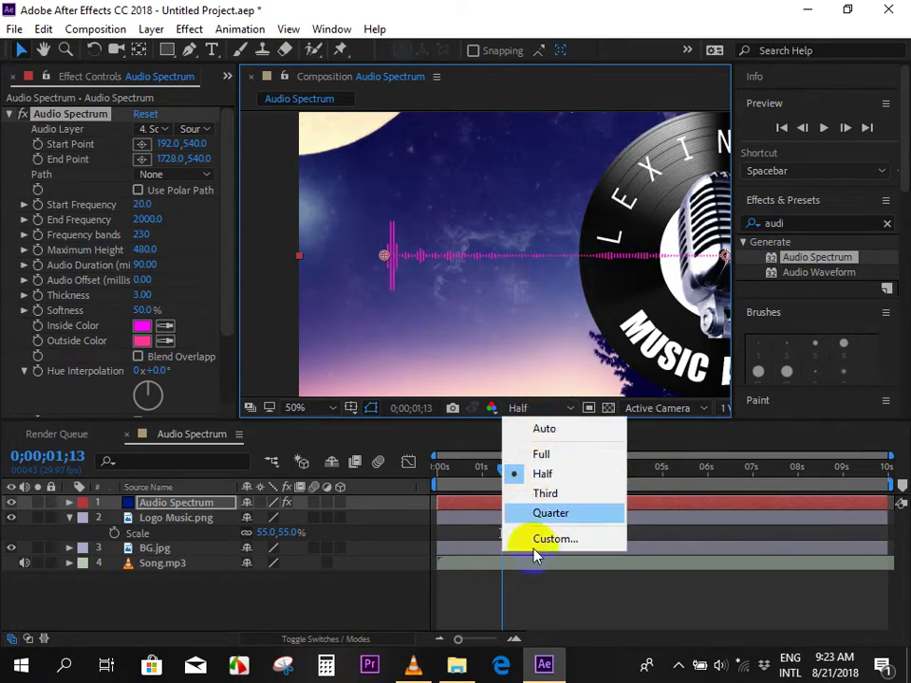
{"action": "left_click", "coordinate": [541, 455]}
{"action": "left_click", "coordinate": [531, 408]}
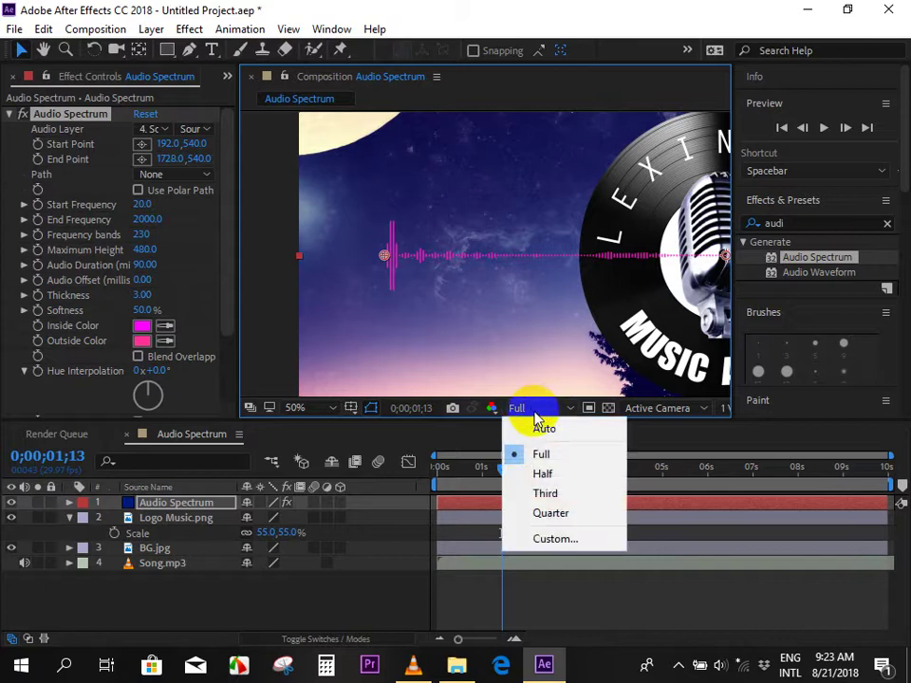
{"action": "left_click", "coordinate": [543, 474]}
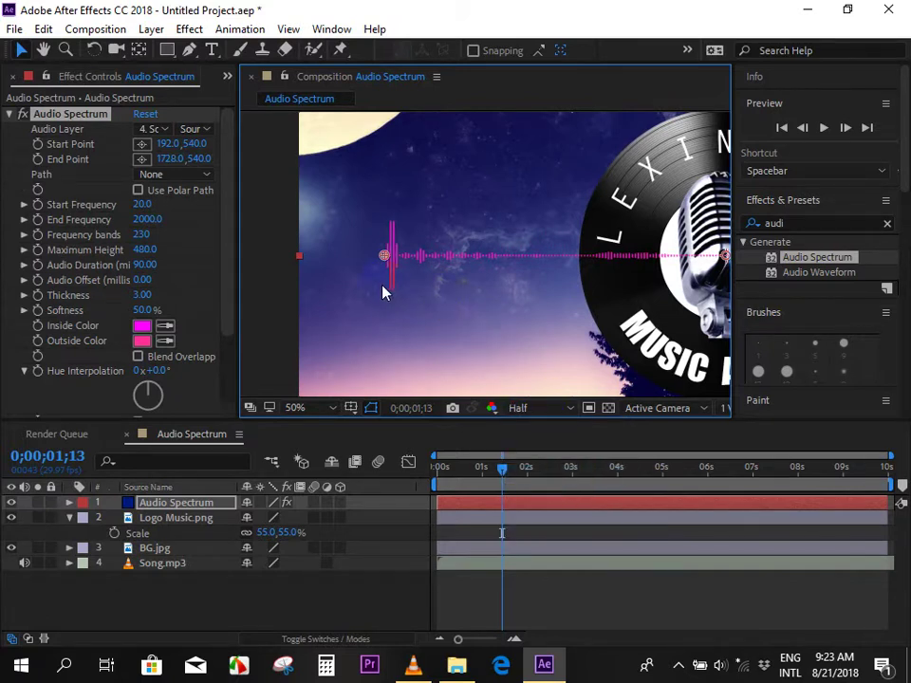
{"action": "left_click_drag", "start_coordinate": [386, 281], "coordinate": [448, 289]}
{"action": "scroll", "coordinate": [474, 275], "scroll_direction": "up", "scroll_amount": 2}
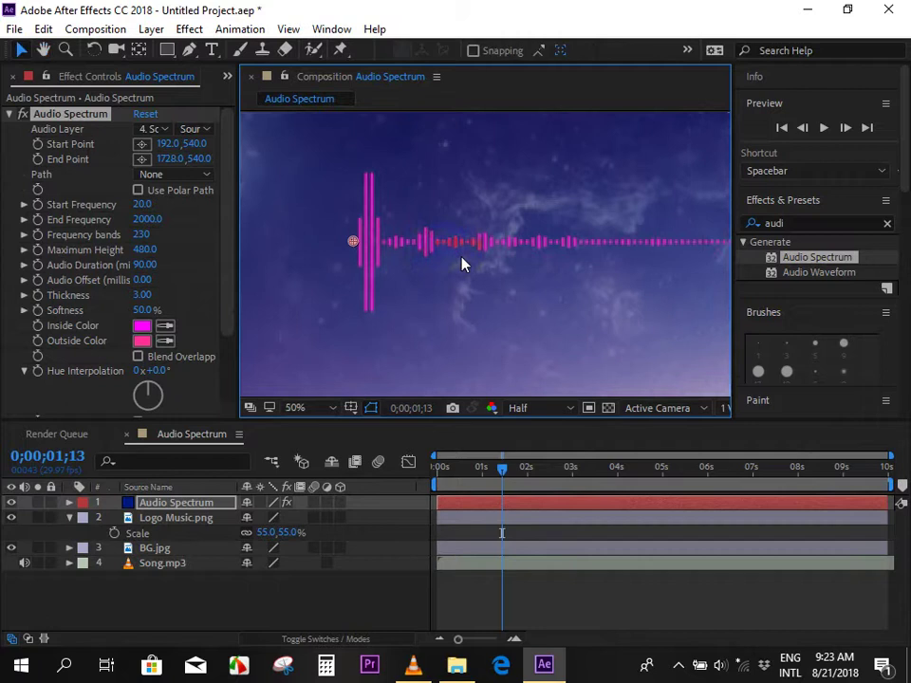
{"action": "scroll", "coordinate": [464, 260], "scroll_direction": "down", "scroll_amount": 2}
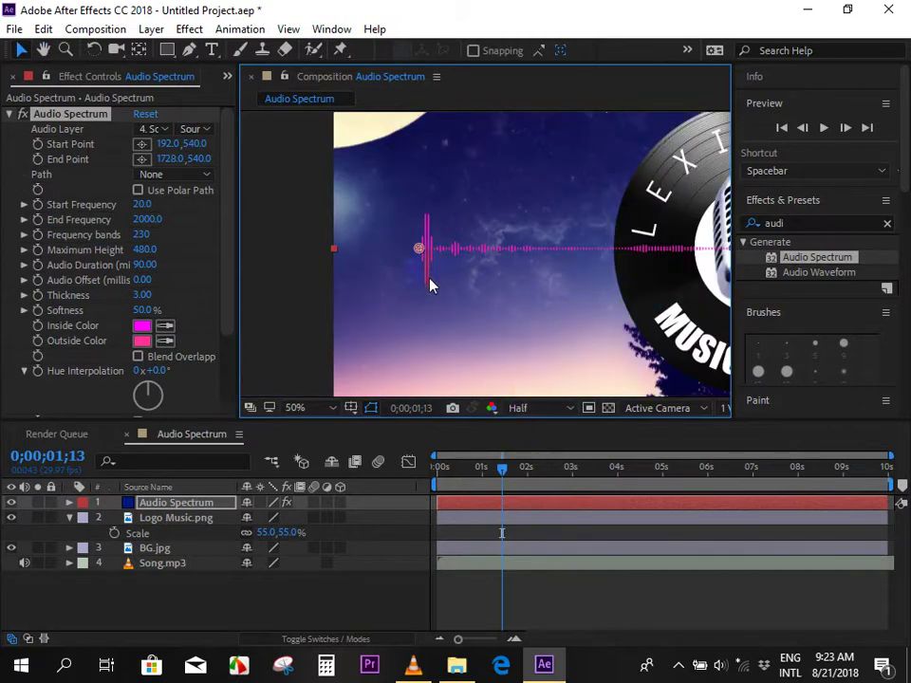
{"action": "left_click_drag", "start_coordinate": [517, 275], "coordinate": [490, 289]}
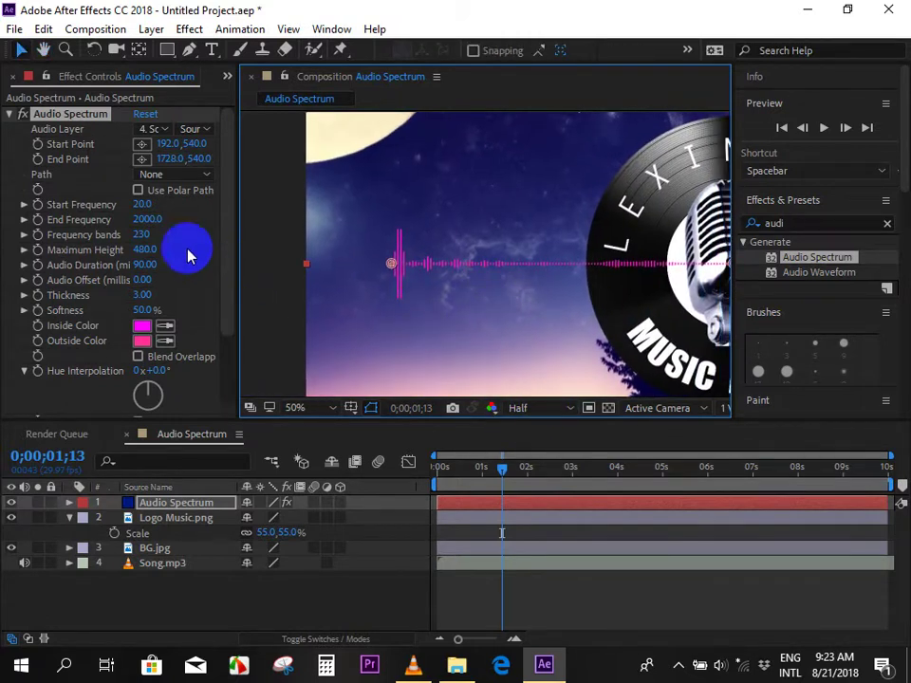
{"action": "mouse_move", "coordinate": [143, 236]}
{"action": "left_mouse_down"}
{"action": "mouse_move", "coordinate": [112, 245]}
{"action": "mouse_move", "coordinate": [132, 246]}
{"action": "mouse_move", "coordinate": [142, 232]}
{"action": "left_mouse_up"}
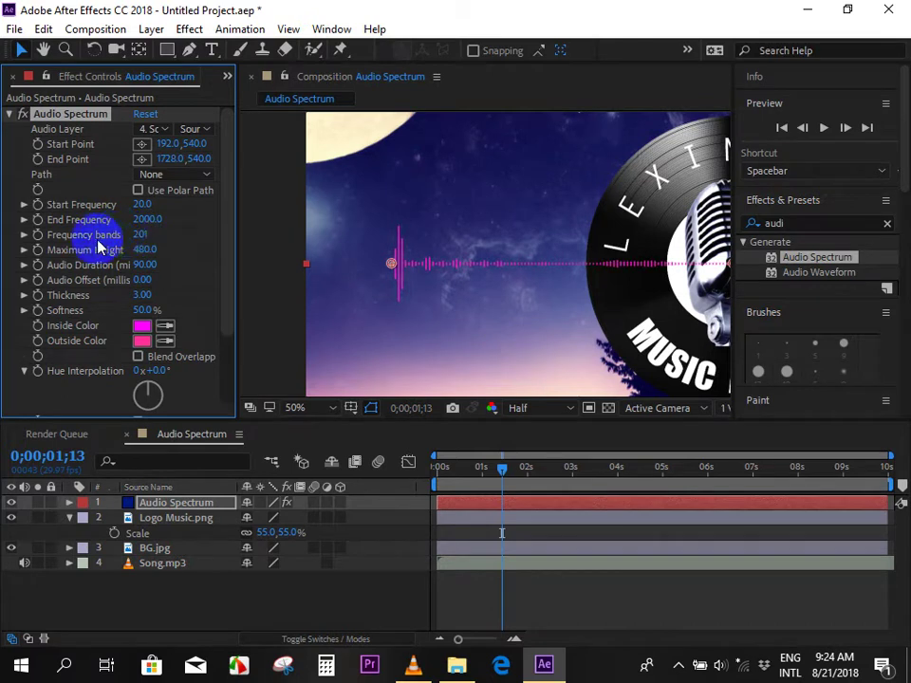
Set Maximum Height to 1061, trying an Audio Duration of 240 and undoing it.
{"action": "left_click", "coordinate": [144, 248]}
{"action": "left_click_drag", "start_coordinate": [152, 248], "coordinate": [244, 254]}
{"action": "scroll", "coordinate": [642, 270], "scroll_direction": "down", "scroll_amount": 1}
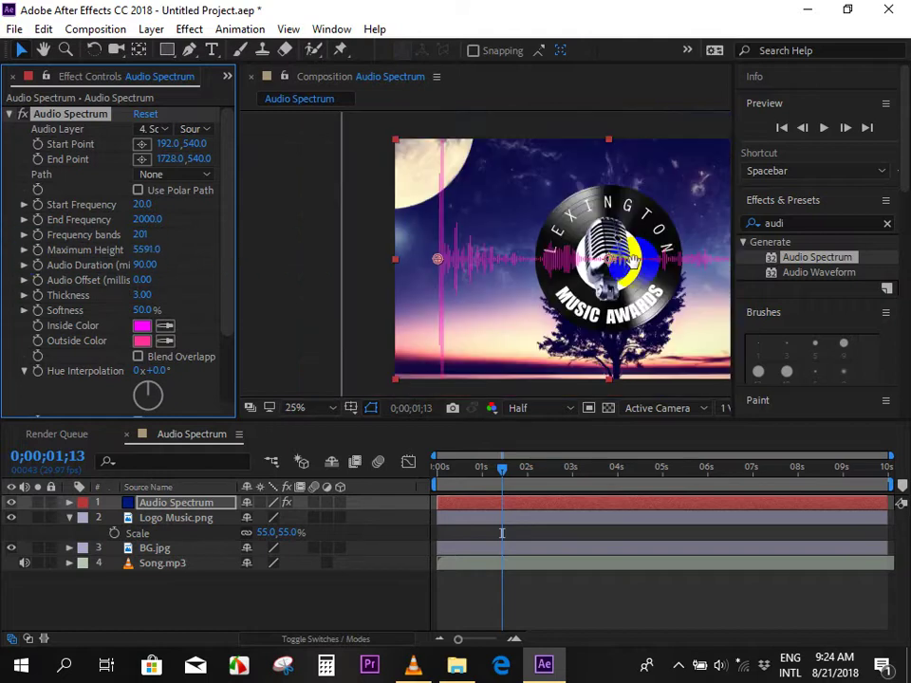
{"action": "mouse_move", "coordinate": [148, 249]}
{"action": "left_mouse_down"}
{"action": "mouse_move", "coordinate": [227, 245]}
{"action": "mouse_move", "coordinate": [122, 244]}
{"action": "mouse_move", "coordinate": [3, 262]}
{"action": "mouse_move", "coordinate": [139, 249]}
{"action": "mouse_move", "coordinate": [82, 250]}
{"action": "left_mouse_up"}
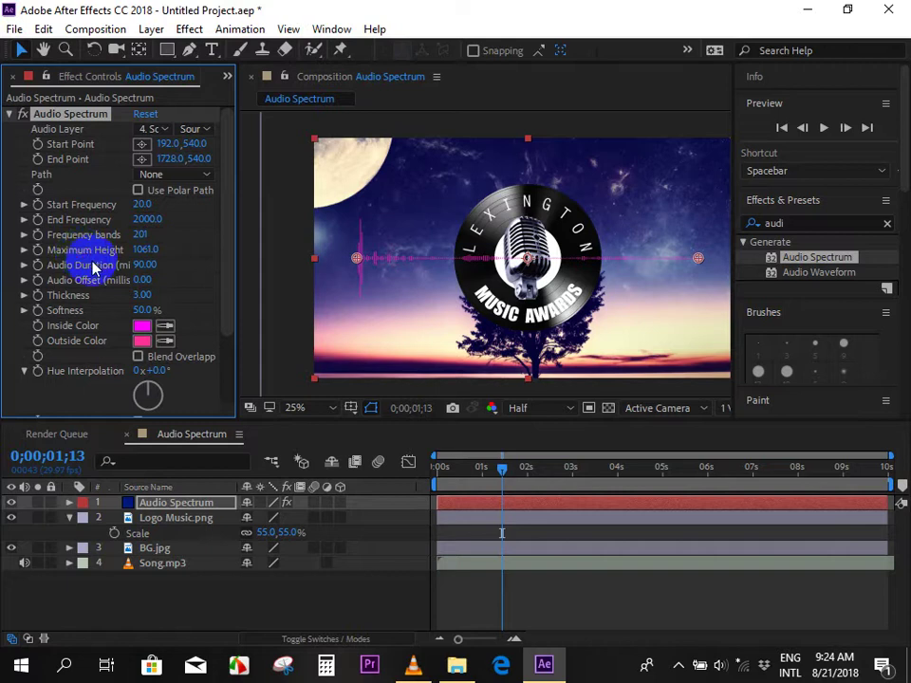
{"action": "left_click", "coordinate": [142, 266]}
{"action": "type", "text": "240"}
{"action": "key", "text": "Return"}
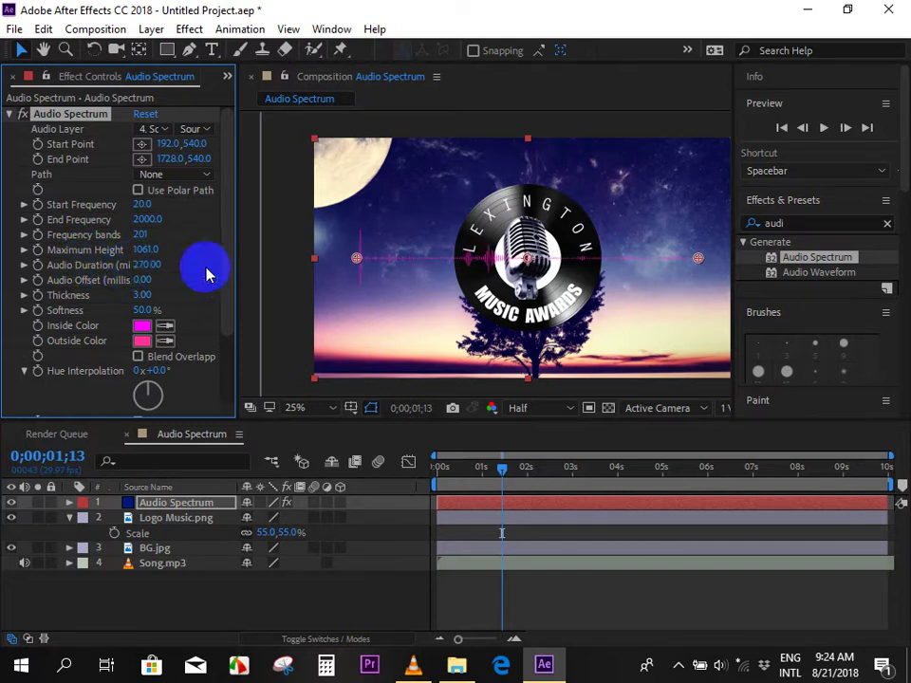
{"action": "key", "text": "ctrl+z"}
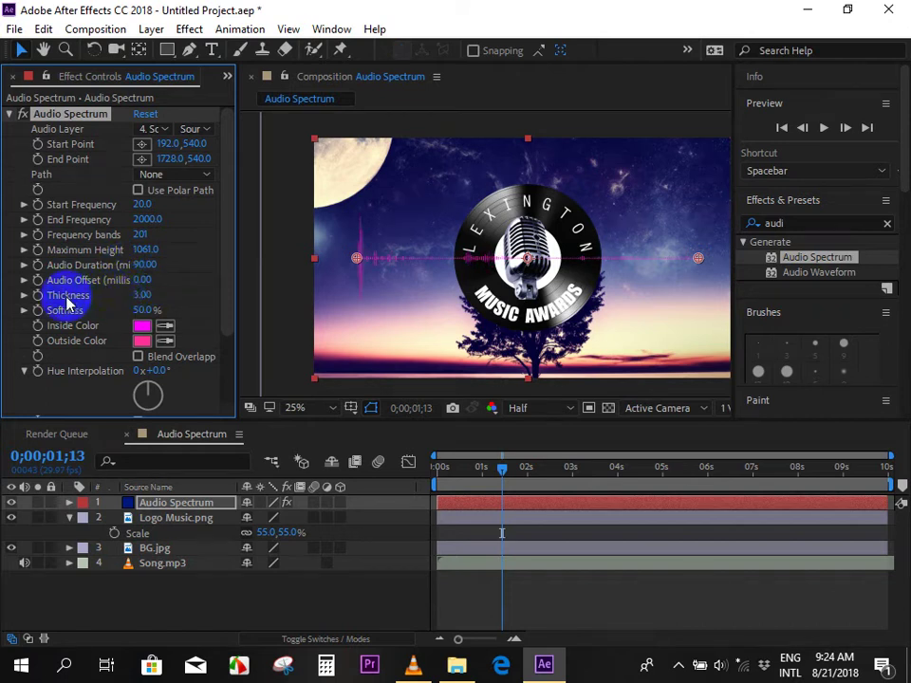
Make the spectrum bars much thicker and reduce Softness to 0%.
{"action": "left_click", "coordinate": [140, 295]}
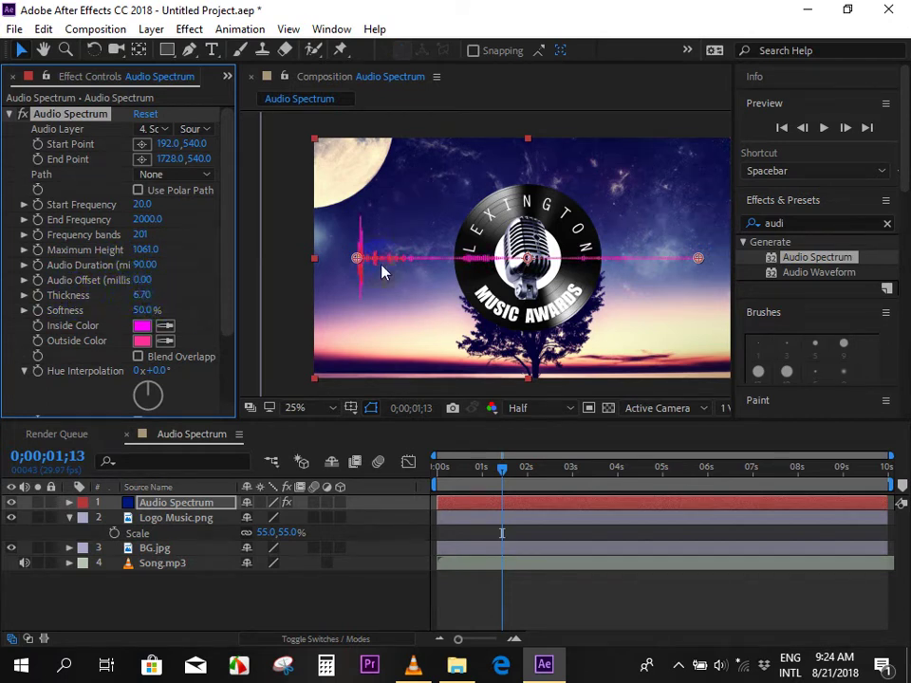
{"action": "scroll", "coordinate": [381, 265], "scroll_direction": "up", "scroll_amount": 2}
{"action": "key", "text": "h"}
{"action": "left_click", "coordinate": [142, 295]}
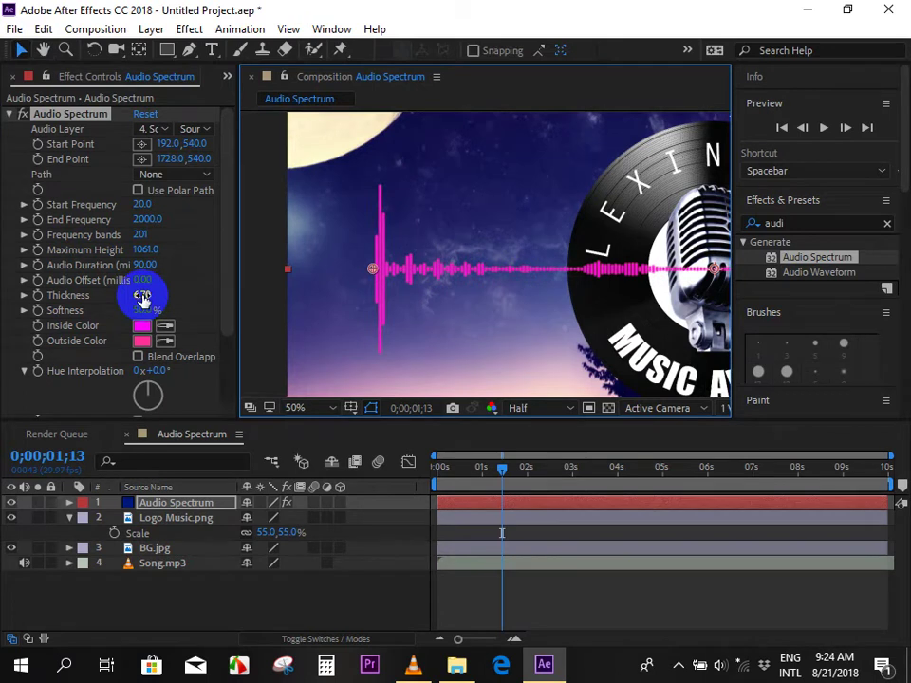
{"action": "left_click_drag", "start_coordinate": [142, 295], "coordinate": [245, 292]}
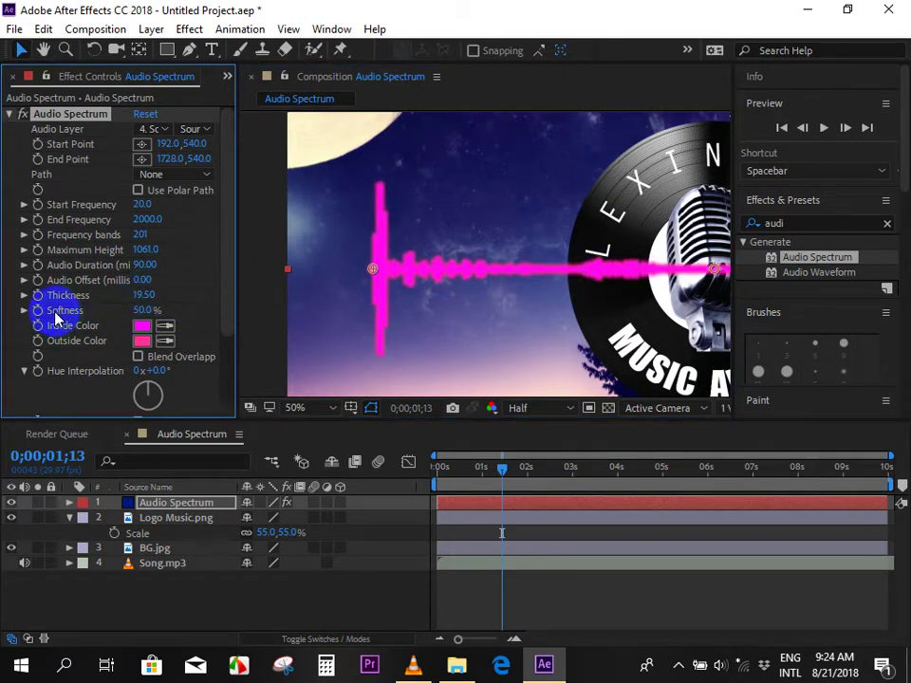
{"action": "left_click_drag", "start_coordinate": [141, 314], "coordinate": [143, 310]}
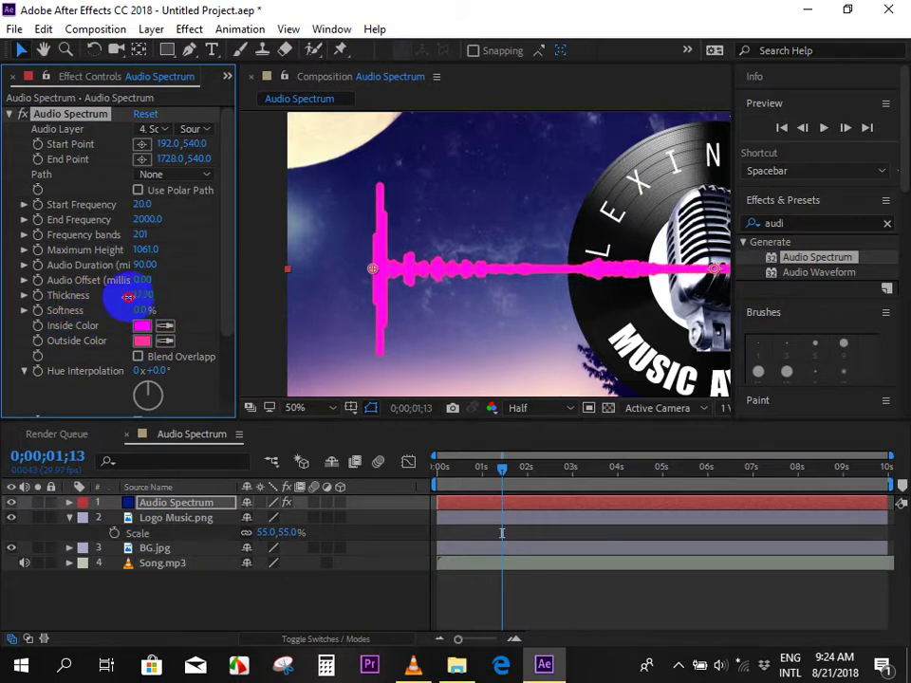
Set Frequency bands to 123 and Thickness to 9.60, then compare with Final Result.mp4.
{"action": "left_click_drag", "start_coordinate": [129, 296], "coordinate": [3, 308]}
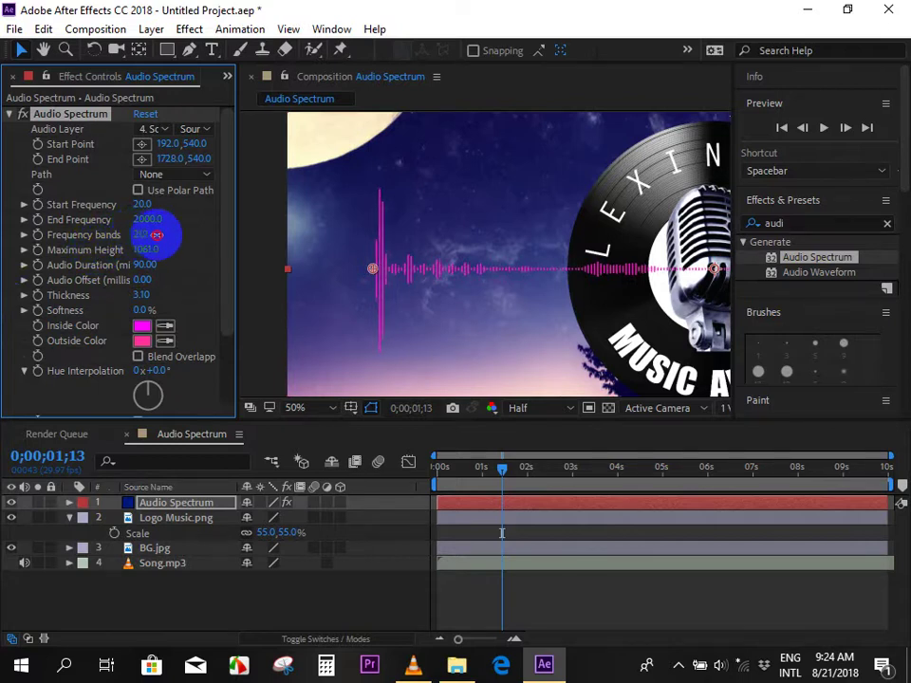
{"action": "left_click_drag", "start_coordinate": [134, 239], "coordinate": [84, 243]}
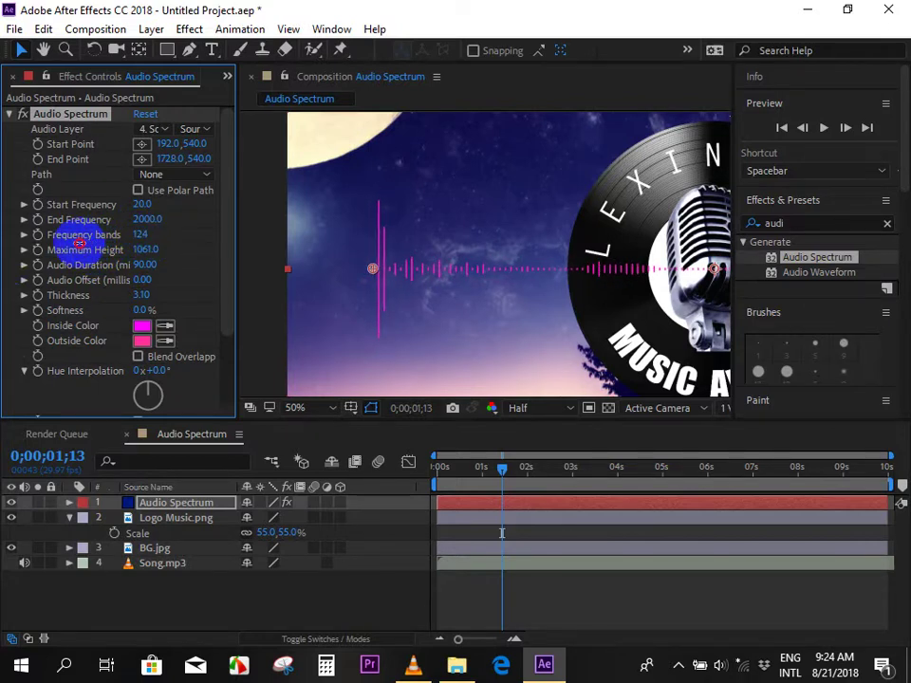
{"action": "left_click_drag", "start_coordinate": [149, 294], "coordinate": [190, 288]}
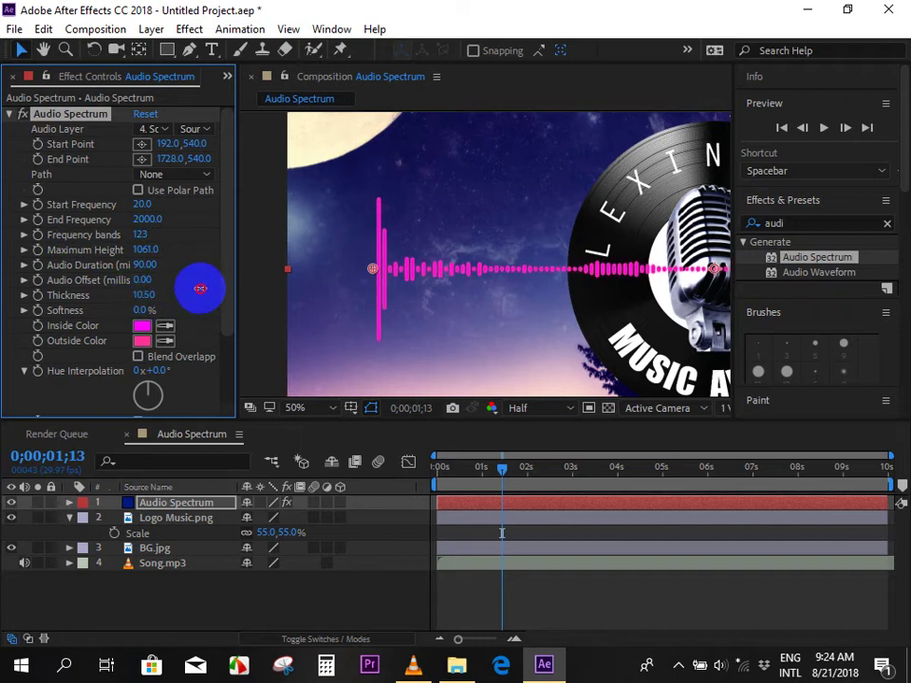
{"action": "scroll", "coordinate": [654, 274], "scroll_direction": "down", "scroll_amount": 2}
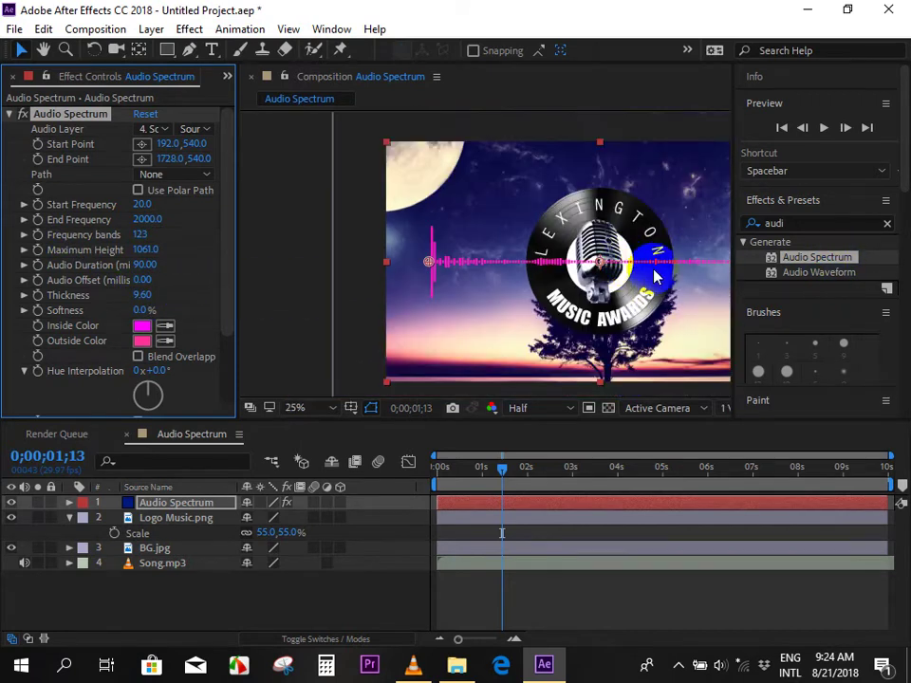
{"action": "scroll", "coordinate": [227, 228], "scroll_direction": "down", "scroll_amount": 2}
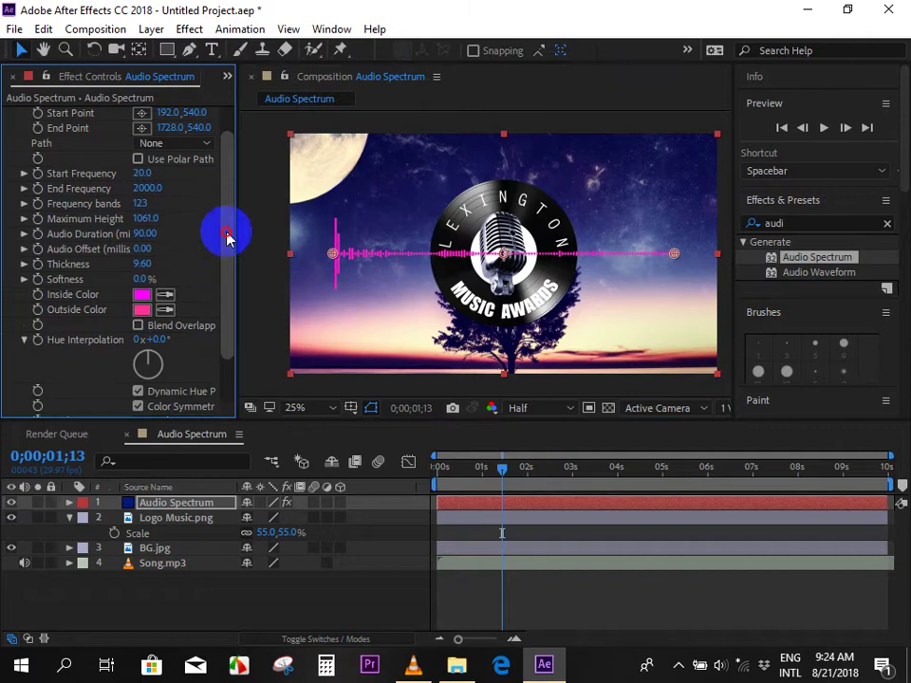
{"action": "scroll", "coordinate": [228, 213], "scroll_direction": "up", "scroll_amount": 2}
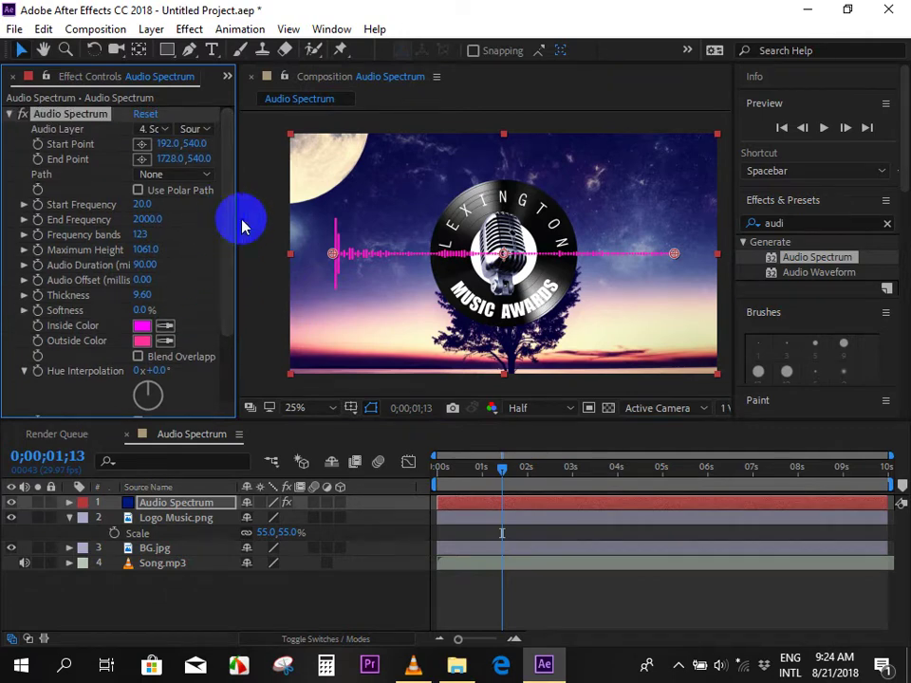
{"action": "left_click", "coordinate": [410, 664]}
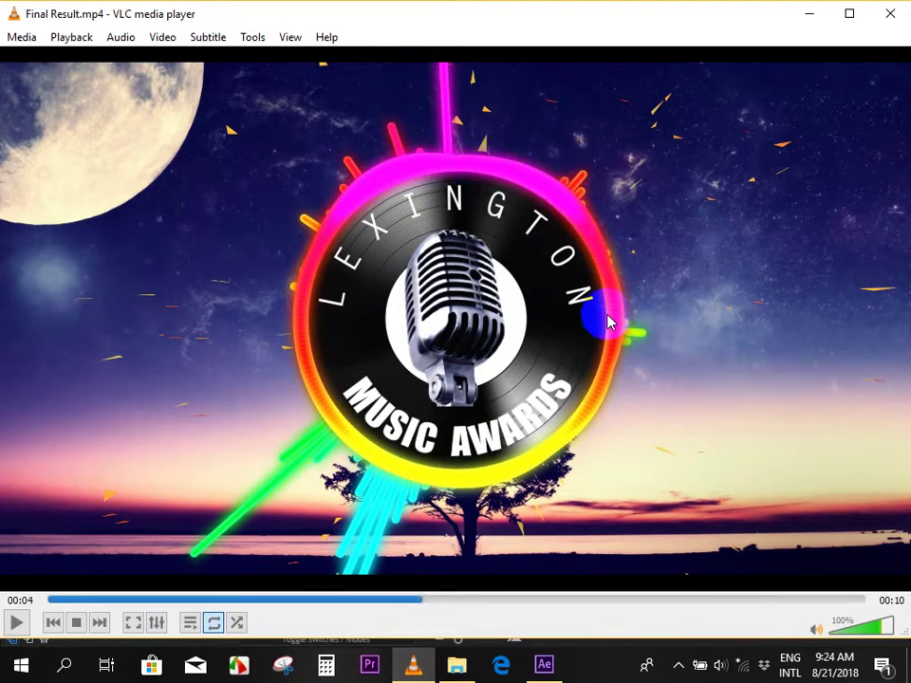
{"action": "left_click", "coordinate": [809, 14]}
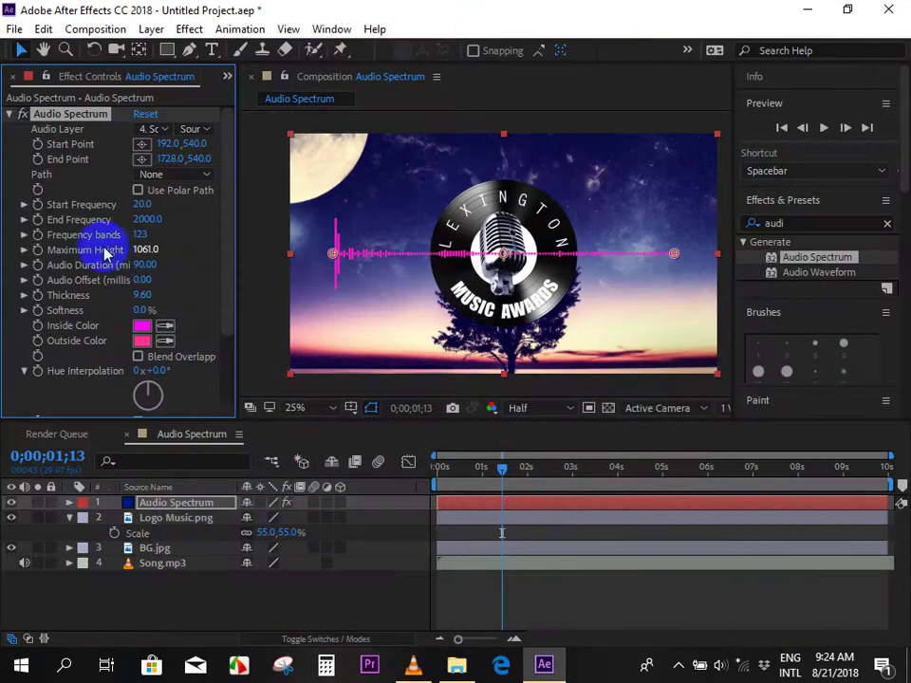
Rotate Hue Interpolation to 0x+346.0° so the spectrum bars become rainbow-coloured.
{"action": "scroll", "coordinate": [112, 300], "scroll_direction": "down", "scroll_amount": 3}
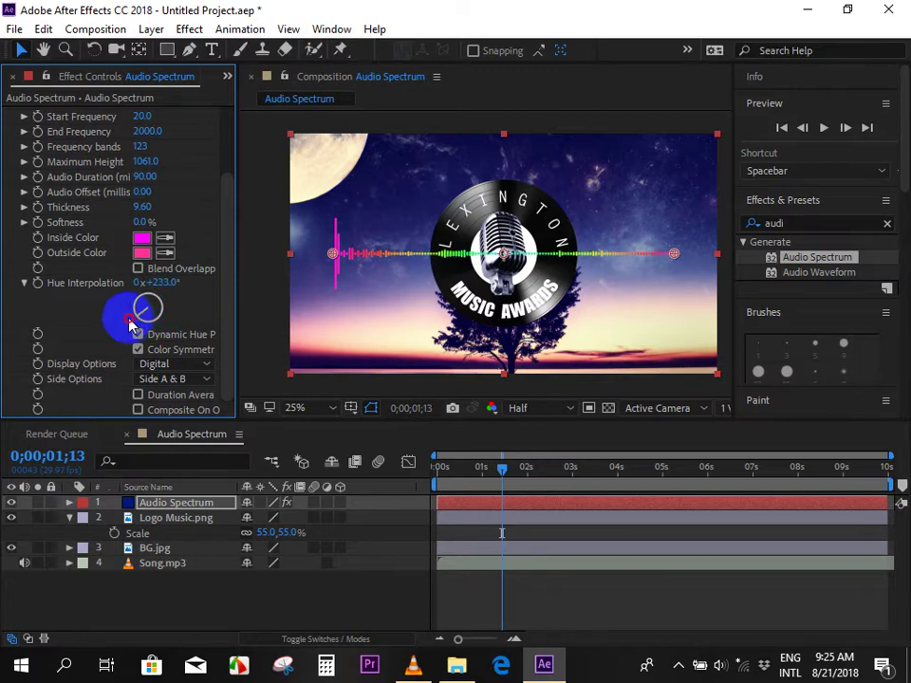
{"action": "mouse_move", "coordinate": [118, 308]}
{"action": "left_mouse_down"}
{"action": "mouse_move", "coordinate": [174, 426]}
{"action": "mouse_move", "coordinate": [331, 225]}
{"action": "mouse_move", "coordinate": [5, 363]}
{"action": "mouse_move", "coordinate": [166, 306]}
{"action": "mouse_move", "coordinate": [136, 315]}
{"action": "left_mouse_up"}
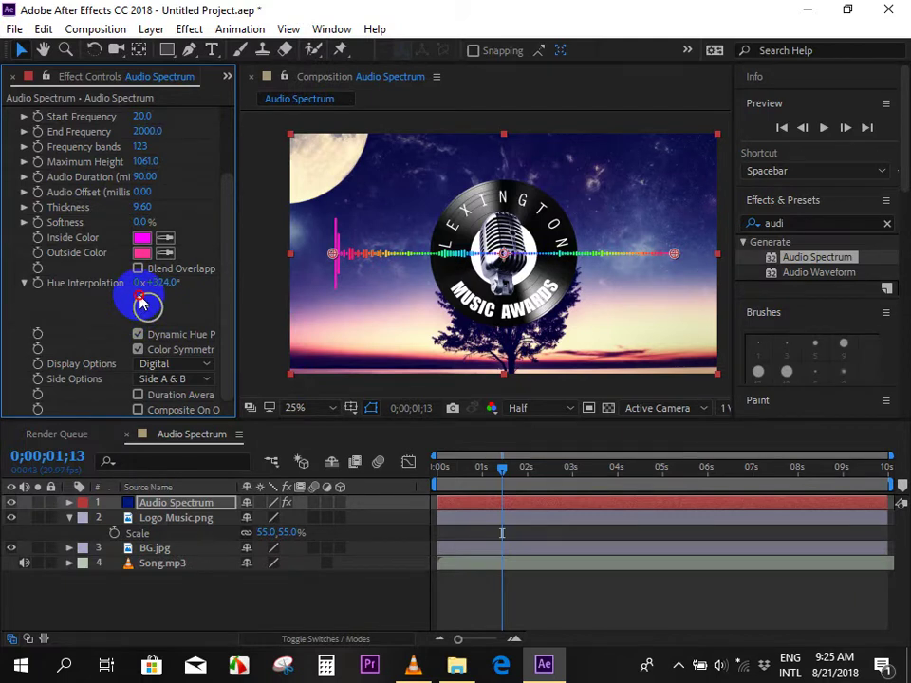
{"action": "left_click_drag", "start_coordinate": [147, 301], "coordinate": [145, 296]}
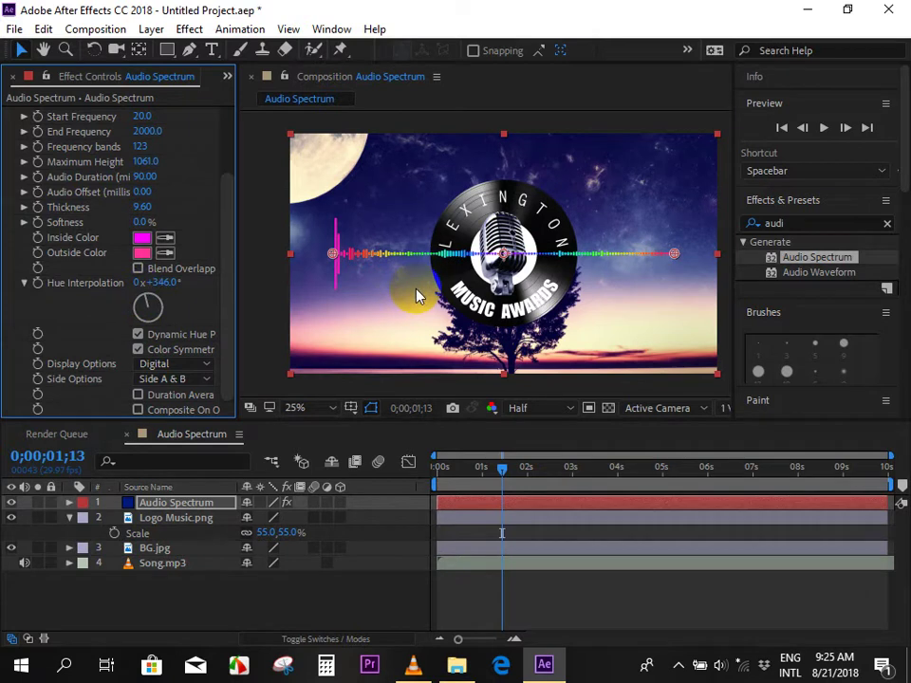
{"action": "left_click_drag", "start_coordinate": [228, 229], "coordinate": [229, 322]}
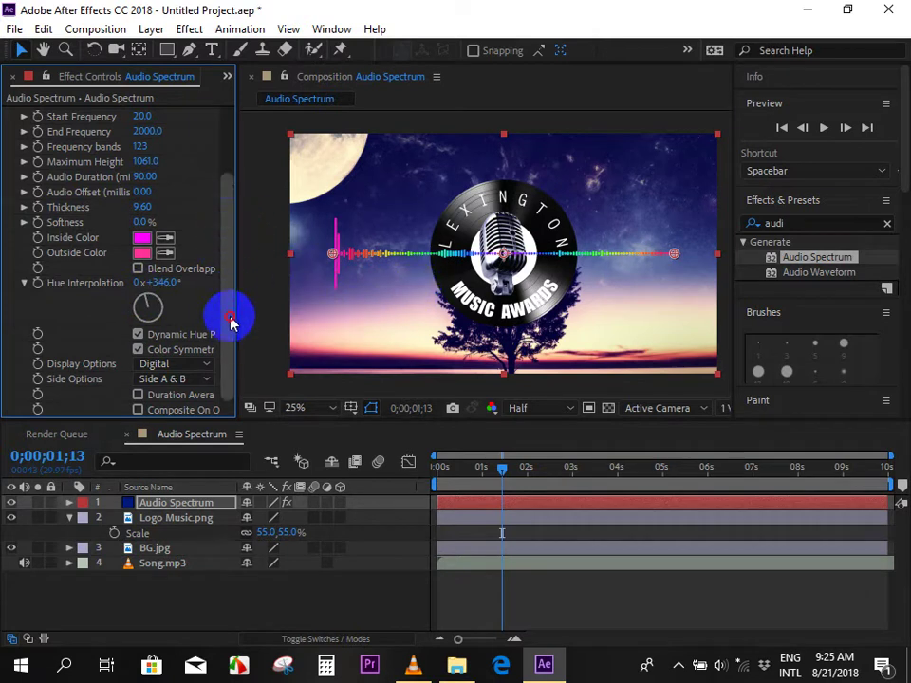
{"action": "left_click", "coordinate": [157, 370]}
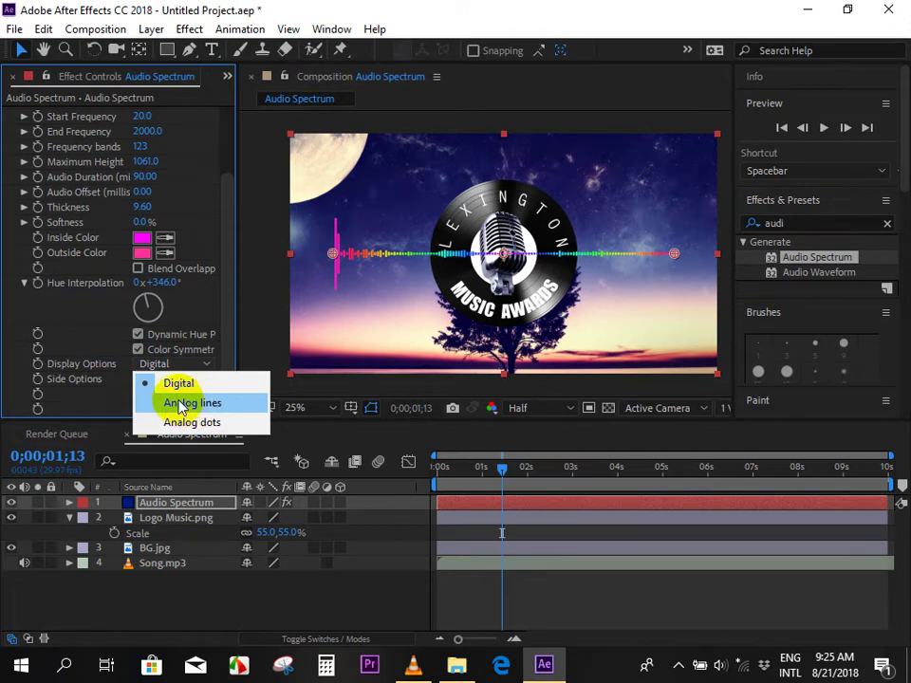
Try the Analog lines and Analog dots display options, previewing the spectrum with each.
{"action": "left_click", "coordinate": [182, 404]}
{"action": "left_click_drag", "start_coordinate": [501, 479], "coordinate": [427, 482]}
{"action": "key", "text": "space"}
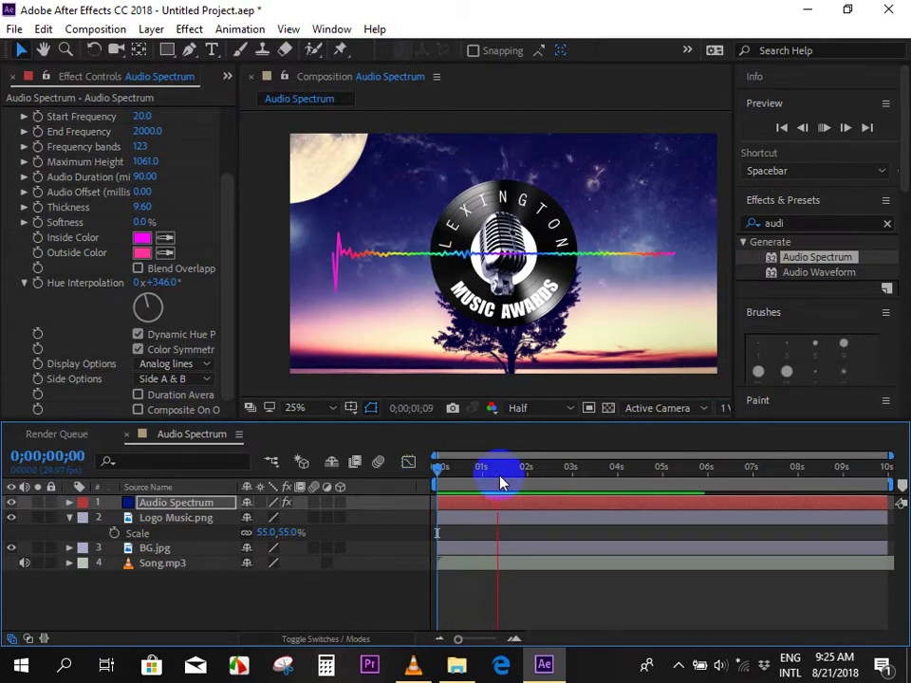
{"action": "key", "text": "space"}
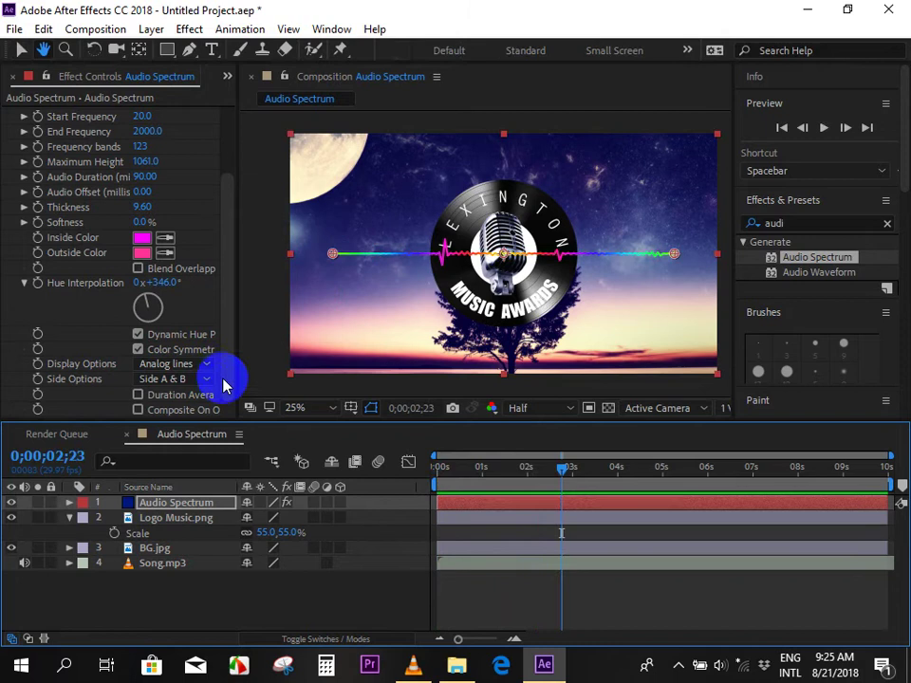
{"action": "left_click", "coordinate": [180, 364]}
{"action": "left_click", "coordinate": [196, 423]}
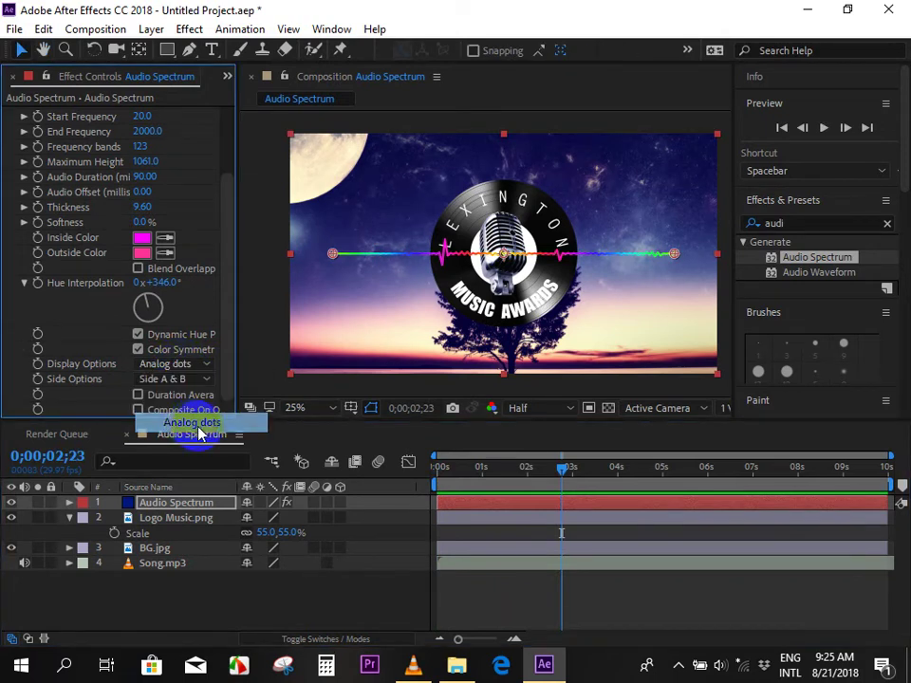
{"action": "key", "text": "space"}
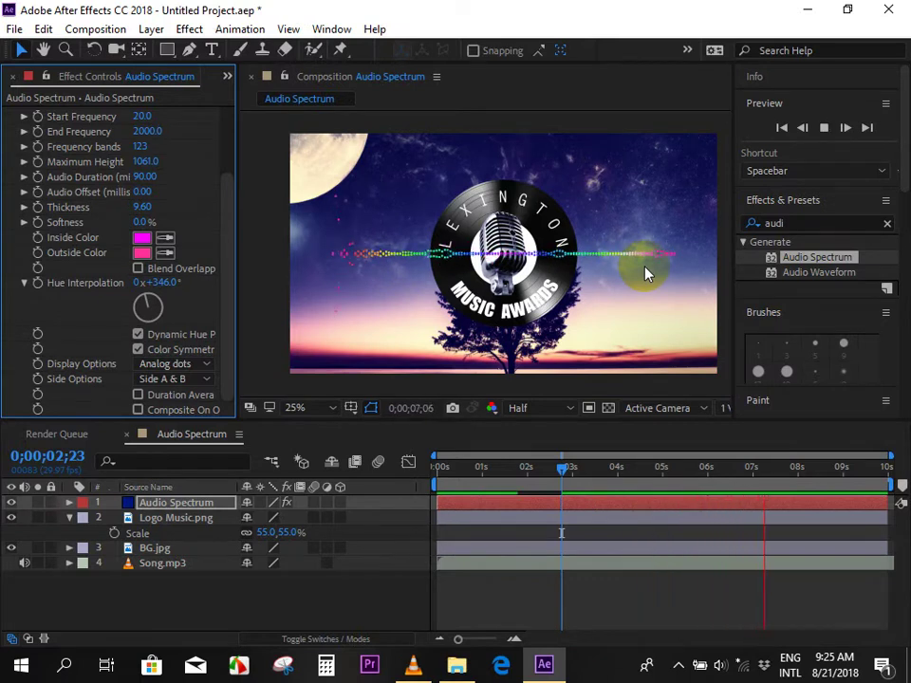
{"action": "key", "text": "space"}
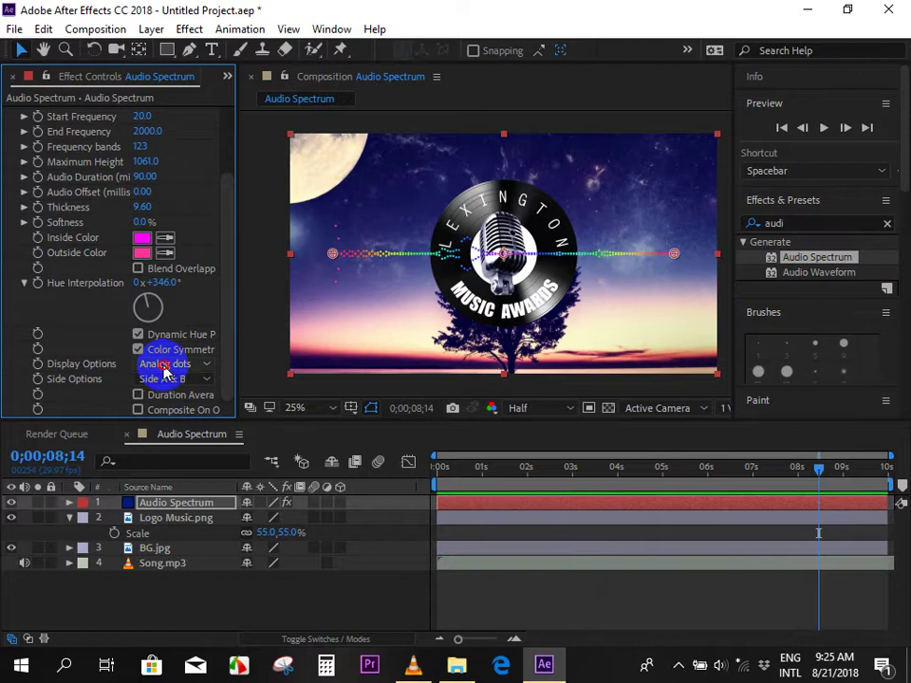
Switch the display to Digital bars, scrub through the preview, and collapse the Audio Spectrum properties.
{"action": "left_click", "coordinate": [166, 367]}
{"action": "left_click", "coordinate": [180, 383]}
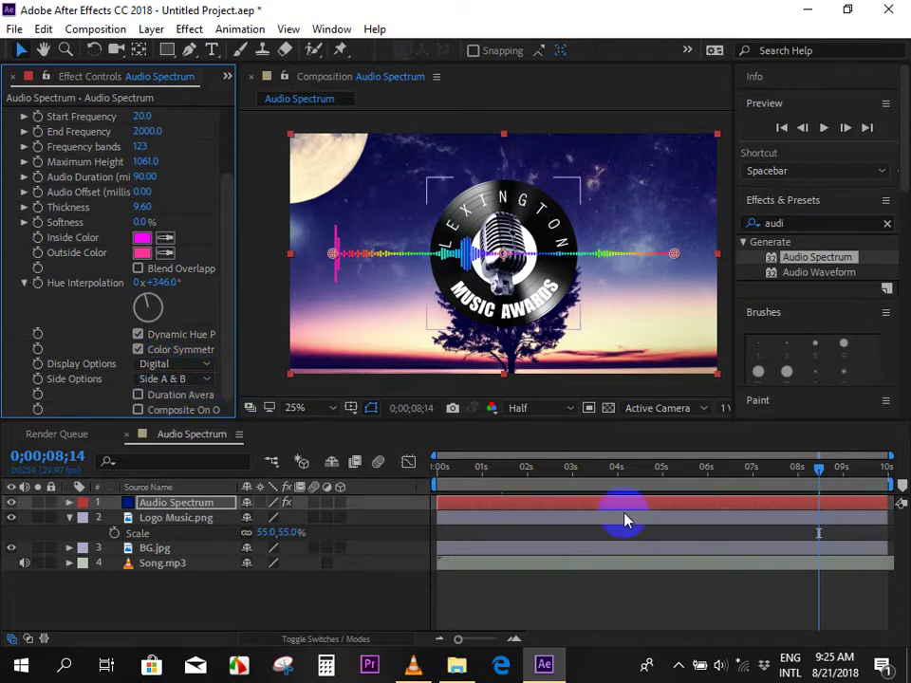
{"action": "key", "text": "space"}
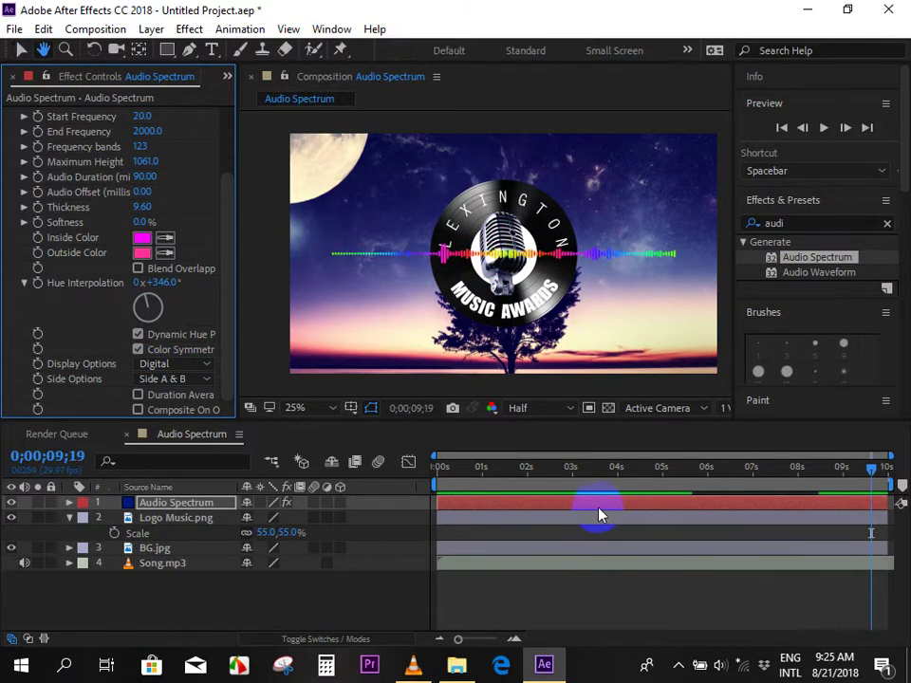
{"action": "mouse_move", "coordinate": [443, 481]}
{"action": "left_mouse_down"}
{"action": "mouse_move", "coordinate": [482, 491]}
{"action": "mouse_move", "coordinate": [462, 490]}
{"action": "mouse_move", "coordinate": [520, 482]}
{"action": "left_mouse_up"}
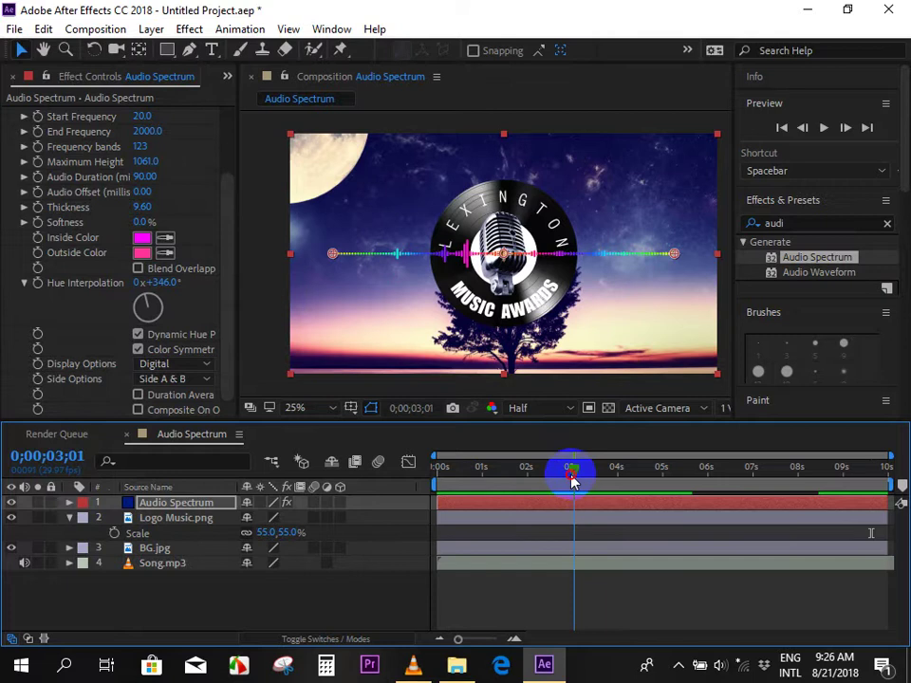
{"action": "left_click_drag", "start_coordinate": [520, 482], "coordinate": [479, 489]}
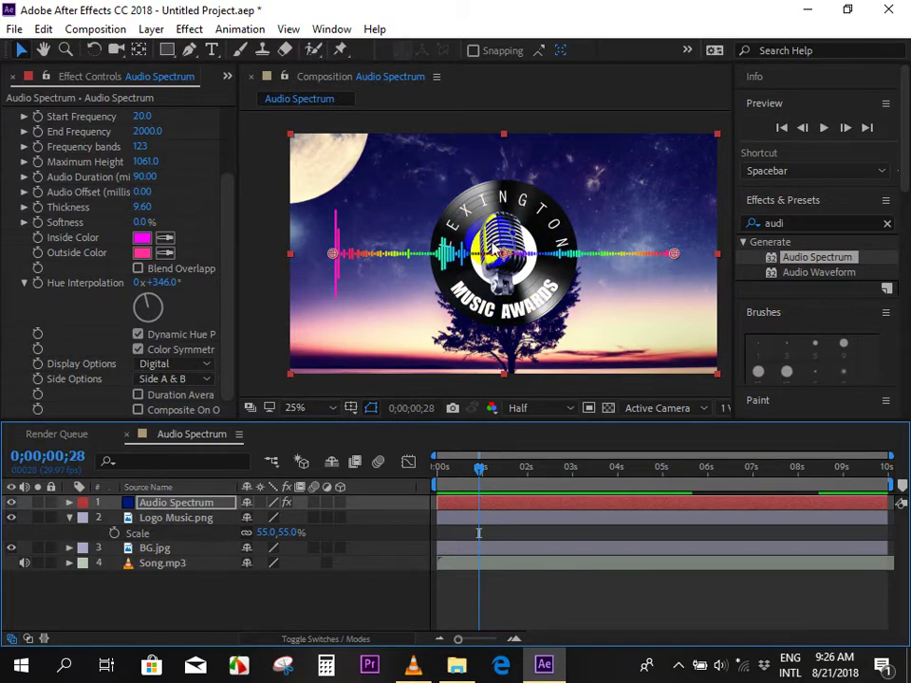
{"action": "mouse_move", "coordinate": [479, 482]}
{"action": "left_mouse_down"}
{"action": "mouse_move", "coordinate": [453, 482]}
{"action": "mouse_move", "coordinate": [482, 471]}
{"action": "left_mouse_up"}
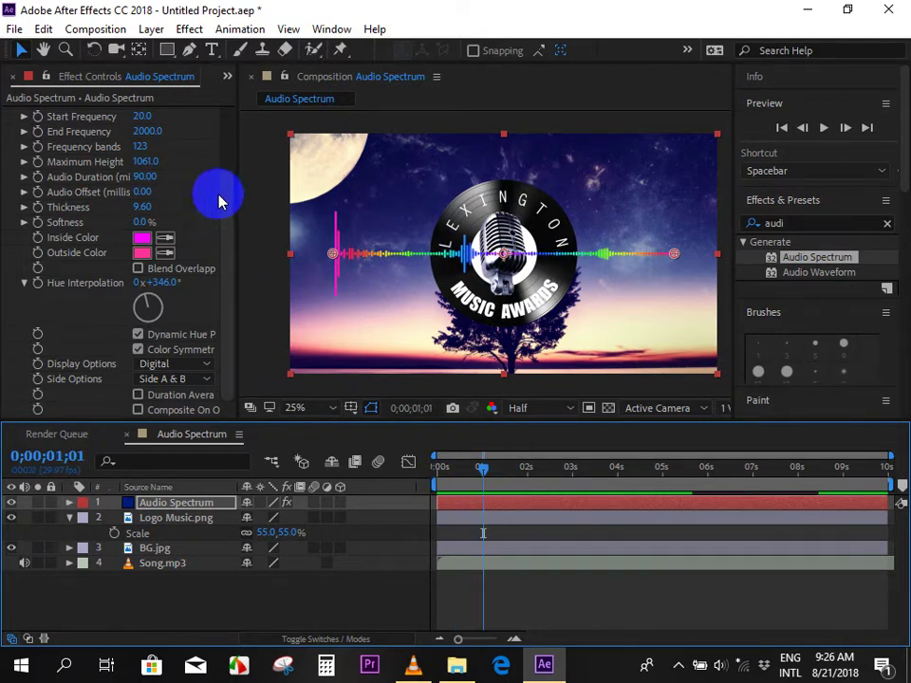
{"action": "scroll", "coordinate": [219, 189], "scroll_direction": "up", "scroll_amount": 5}
{"action": "left_click", "coordinate": [10, 114]}
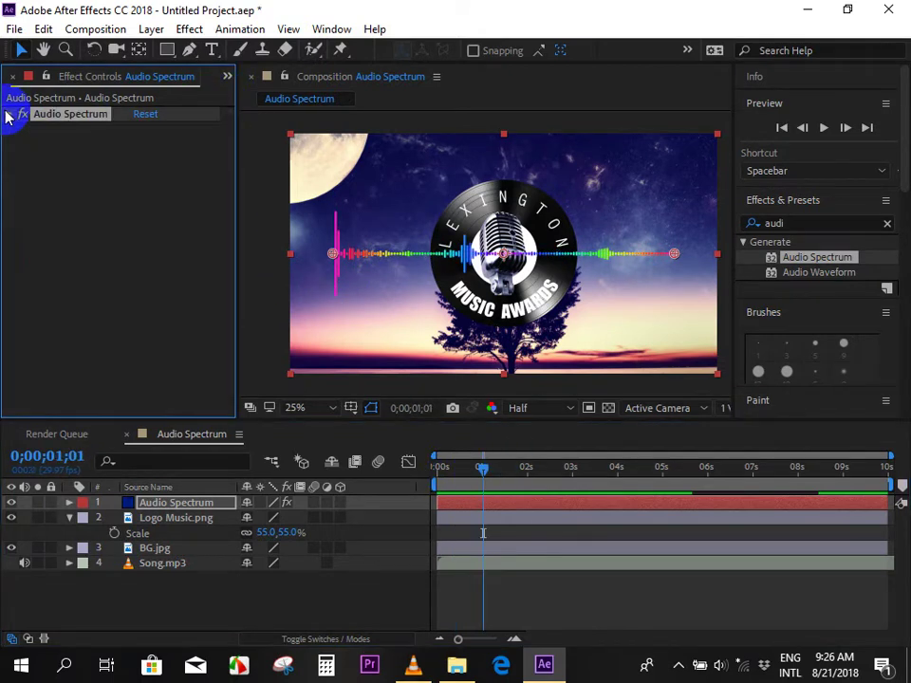
Draw an elliptical mask around the logo on the Audio Spectrum layer with the Ellipse Tool.
{"action": "left_click", "coordinate": [168, 53]}
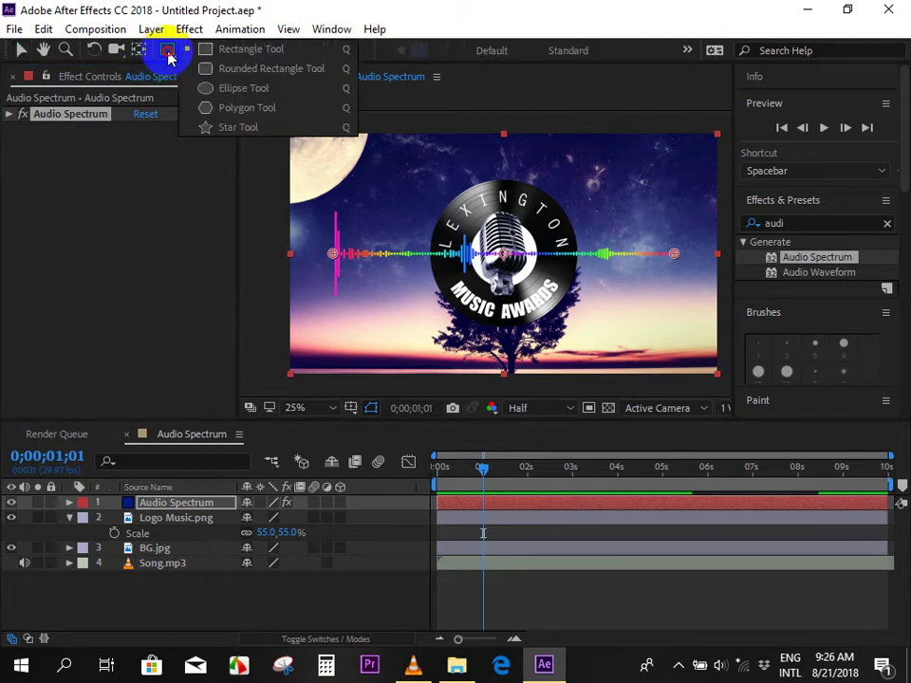
{"action": "left_click_drag", "start_coordinate": [171, 56], "coordinate": [236, 88]}
{"action": "left_click", "coordinate": [236, 89]}
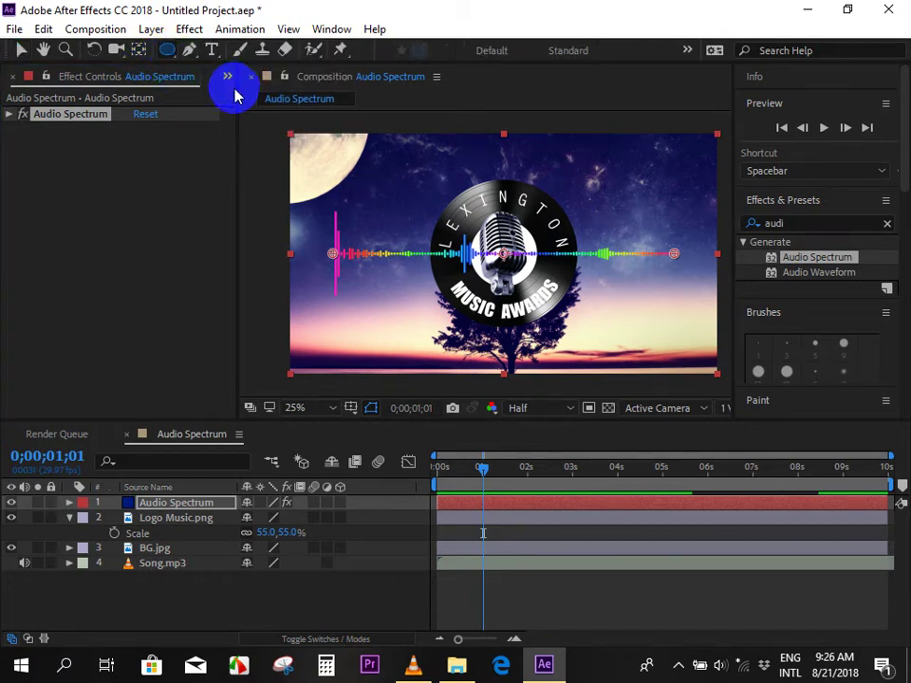
{"action": "left_click", "coordinate": [517, 502]}
{"action": "left_click", "coordinate": [500, 509]}
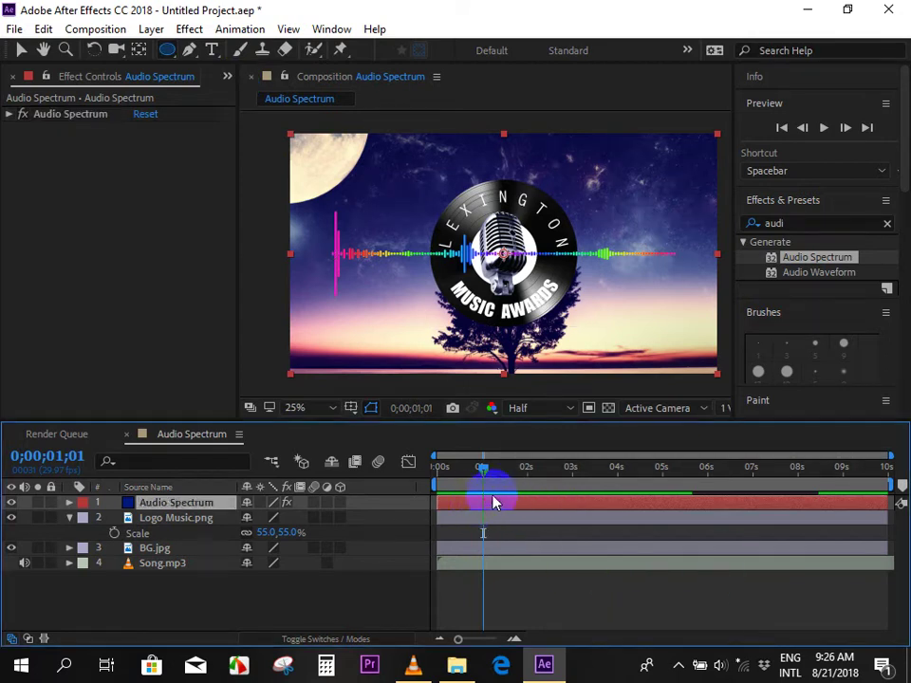
{"action": "left_click", "coordinate": [438, 190]}
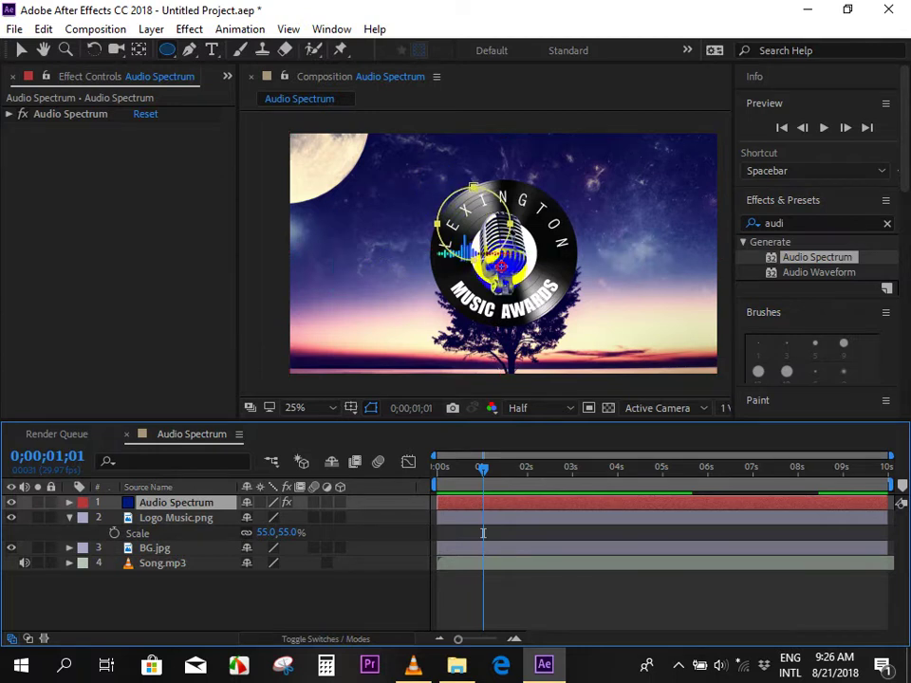
{"action": "mouse_move", "coordinate": [459, 209]}
{"action": "left_mouse_down"}
{"action": "mouse_move", "coordinate": [561, 333]}
{"action": "mouse_move", "coordinate": [554, 326]}
{"action": "left_mouse_up"}
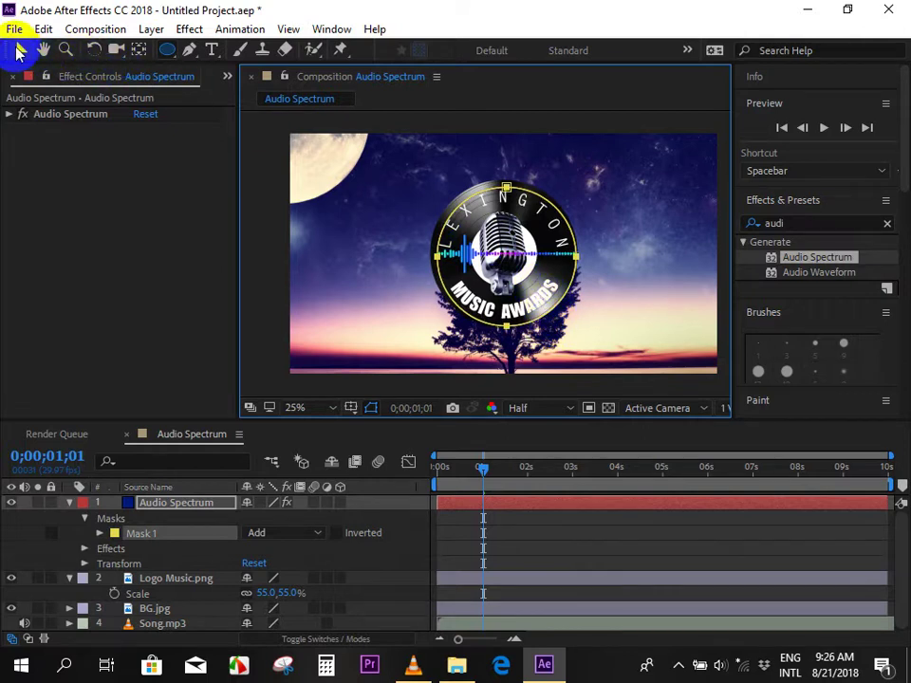
Free-transform the mask and enlarge it slightly to fit the record's edge.
{"action": "left_click", "coordinate": [20, 50]}
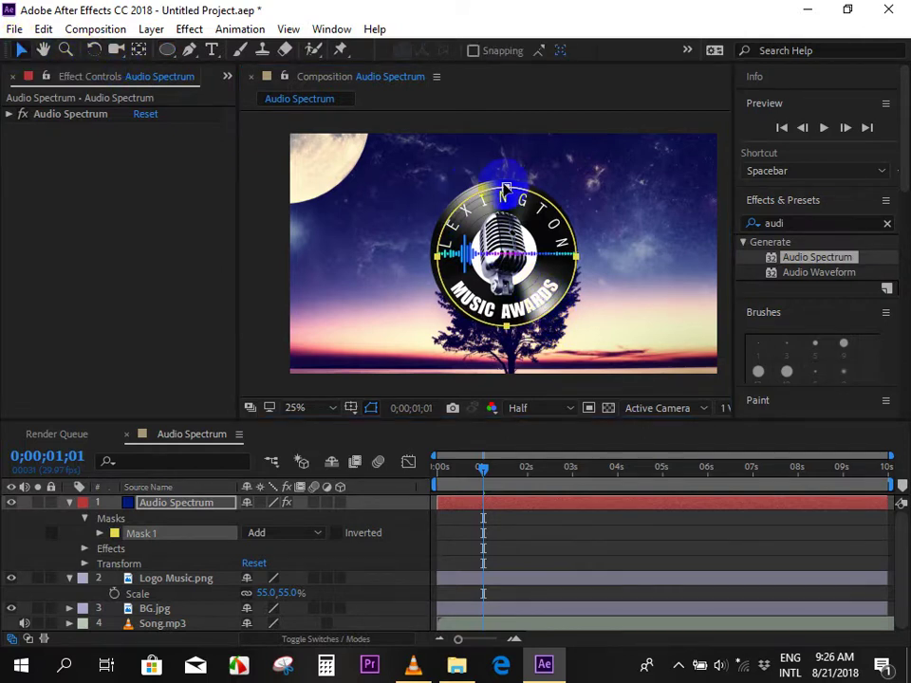
{"action": "left_click", "coordinate": [506, 189]}
{"action": "double_click", "coordinate": [507, 189]}
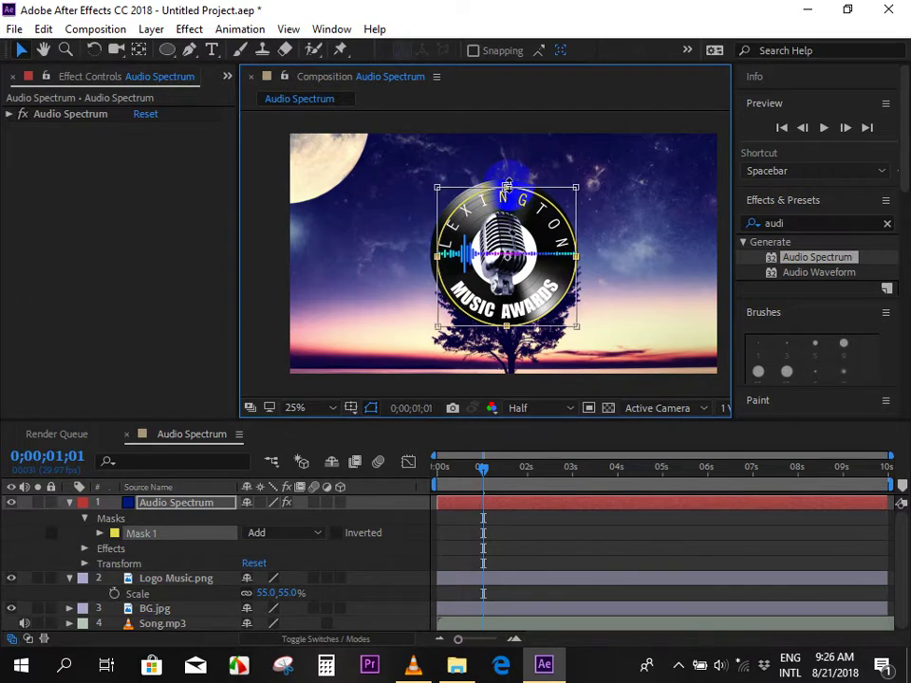
{"action": "scroll", "coordinate": [509, 234], "scroll_direction": "up", "scroll_amount": 2}
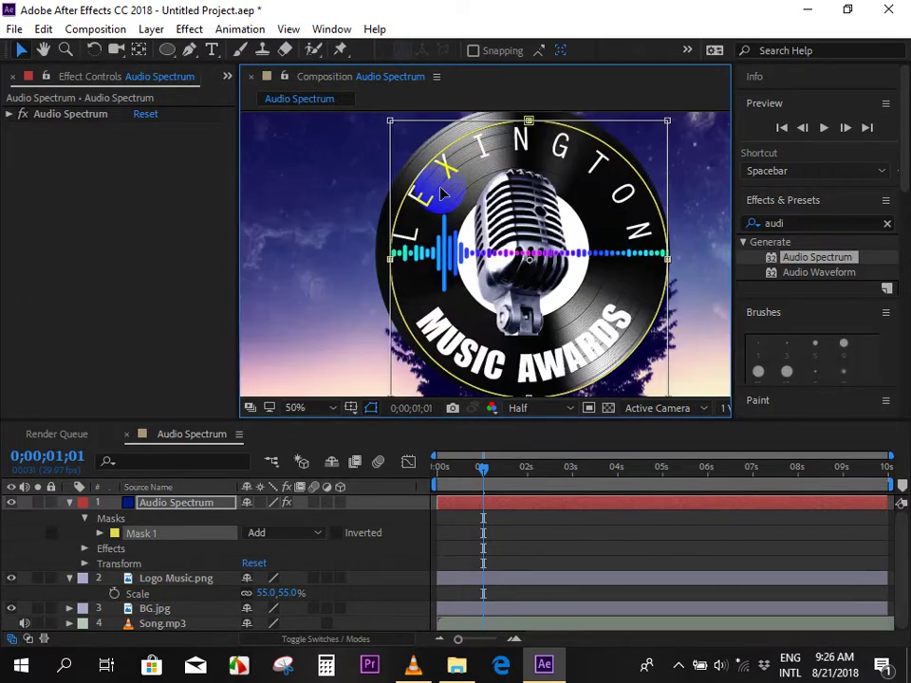
{"action": "left_click_drag", "start_coordinate": [435, 277], "coordinate": [495, 282]}
{"action": "left_click", "coordinate": [410, 214]}
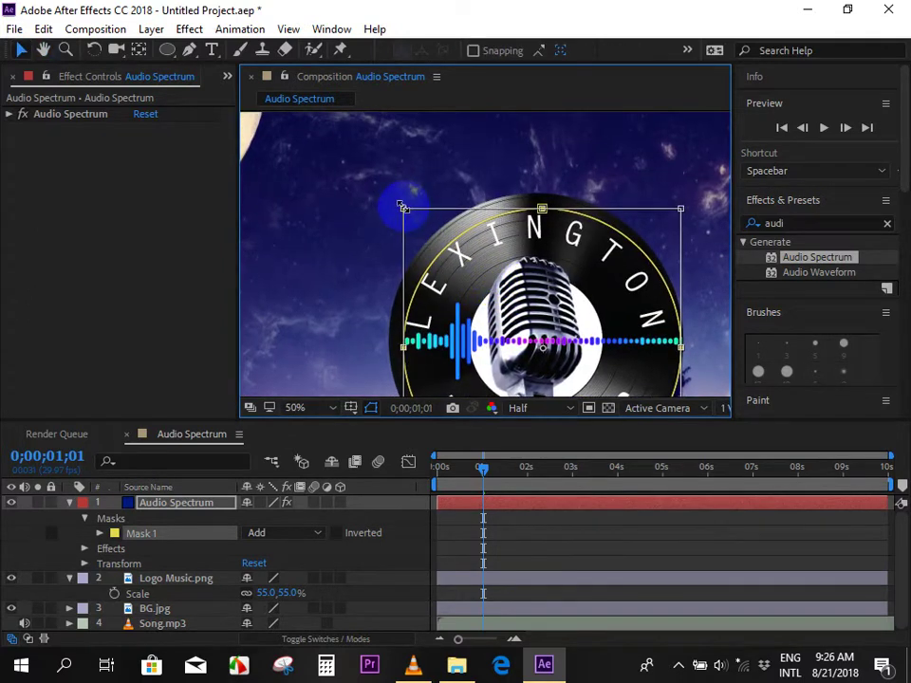
{"action": "scroll", "coordinate": [535, 163], "scroll_direction": "down", "scroll_amount": 5}
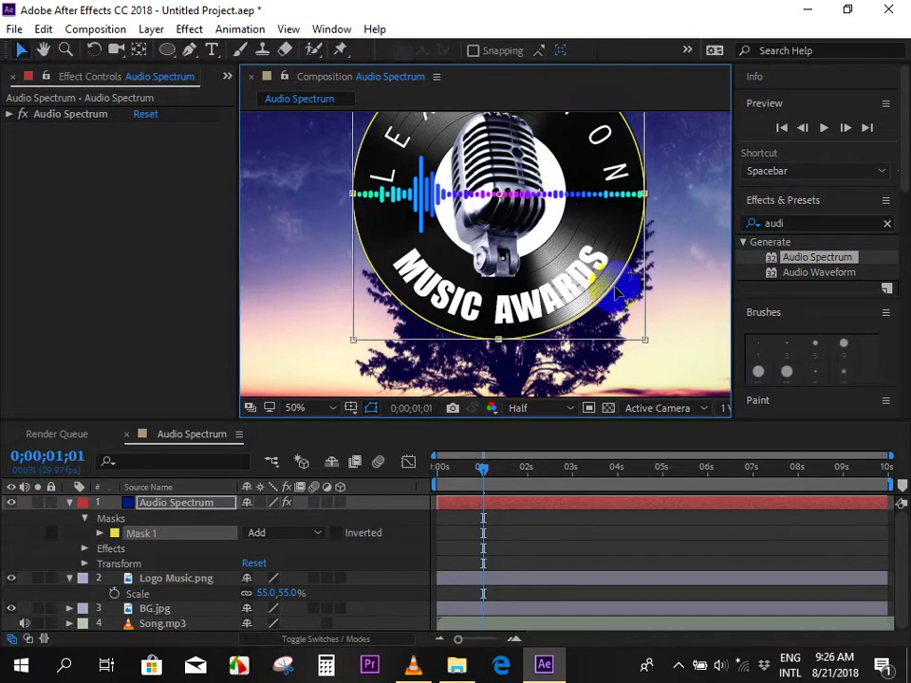
{"action": "left_click_drag", "start_coordinate": [646, 346], "coordinate": [648, 347]}
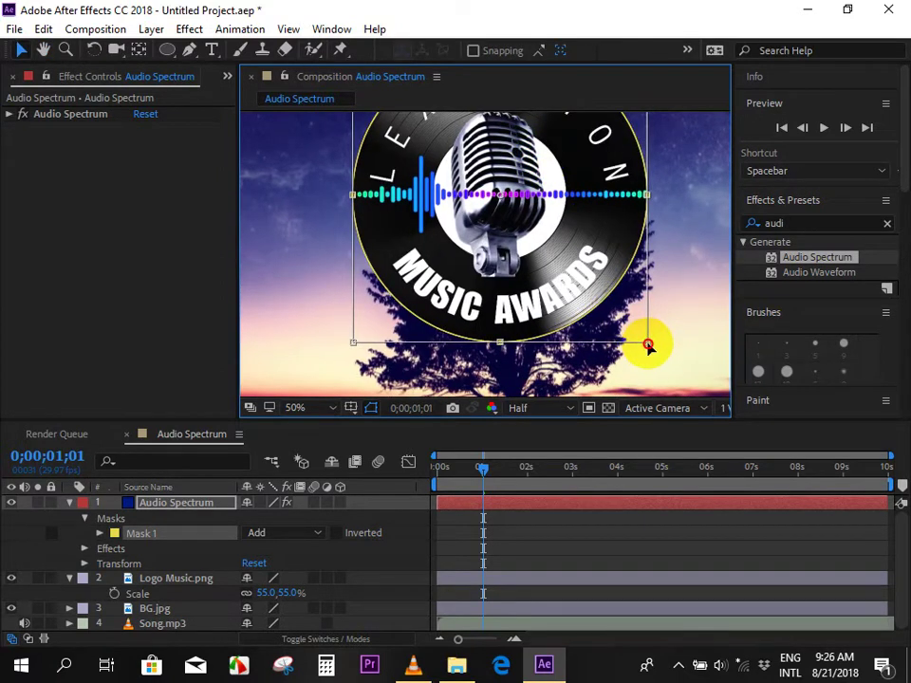
{"action": "scroll", "coordinate": [513, 244], "scroll_direction": "down", "scroll_amount": 2}
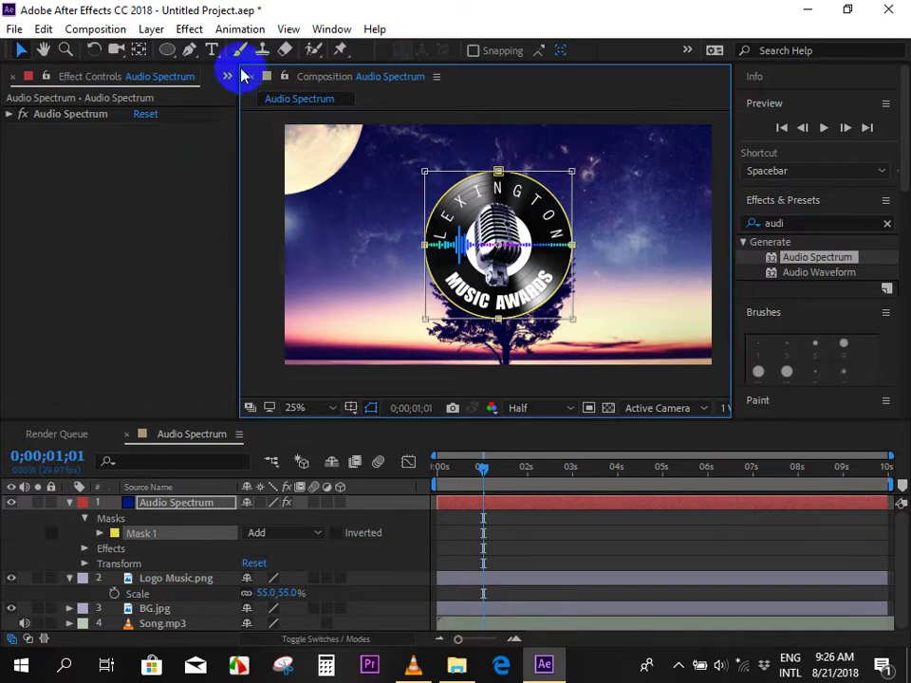
Reset the shape tool to Ellipse and reselect the Audio Spectrum layer.
{"action": "left_click", "coordinate": [190, 53]}
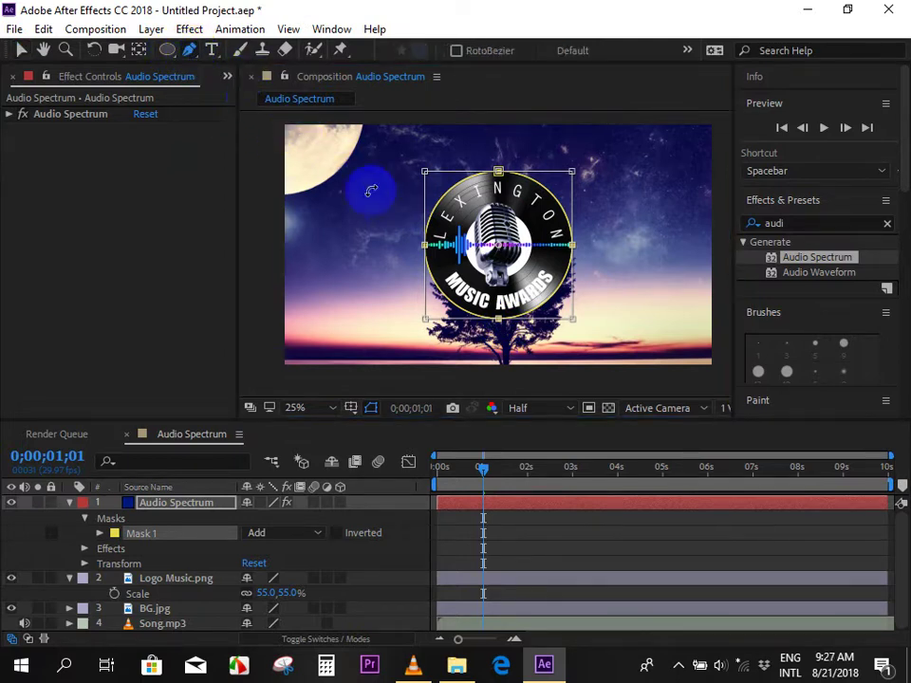
{"action": "left_click", "coordinate": [168, 51]}
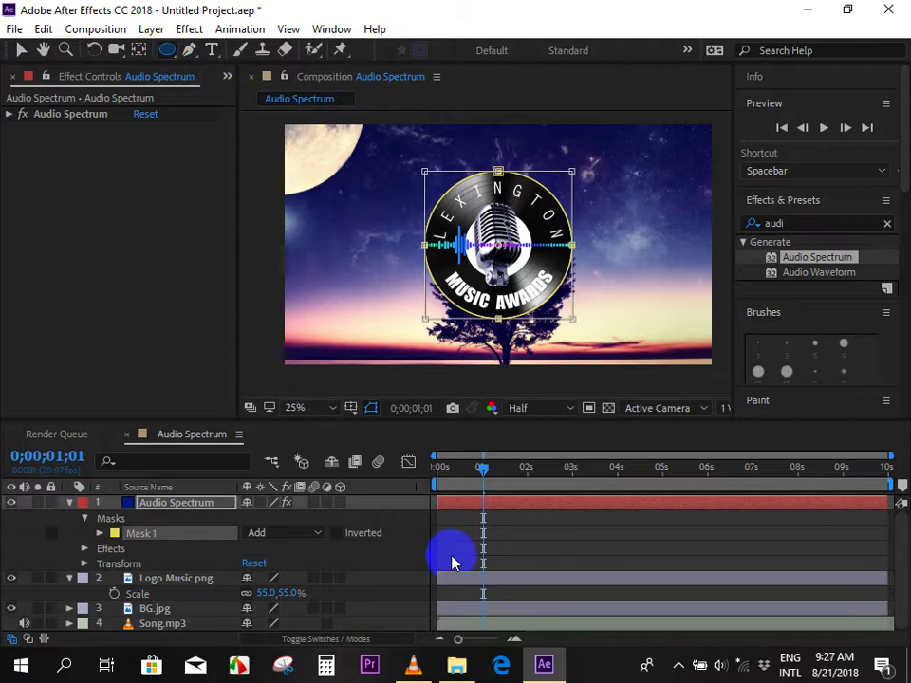
{"action": "left_click", "coordinate": [496, 522]}
{"action": "left_click", "coordinate": [490, 510]}
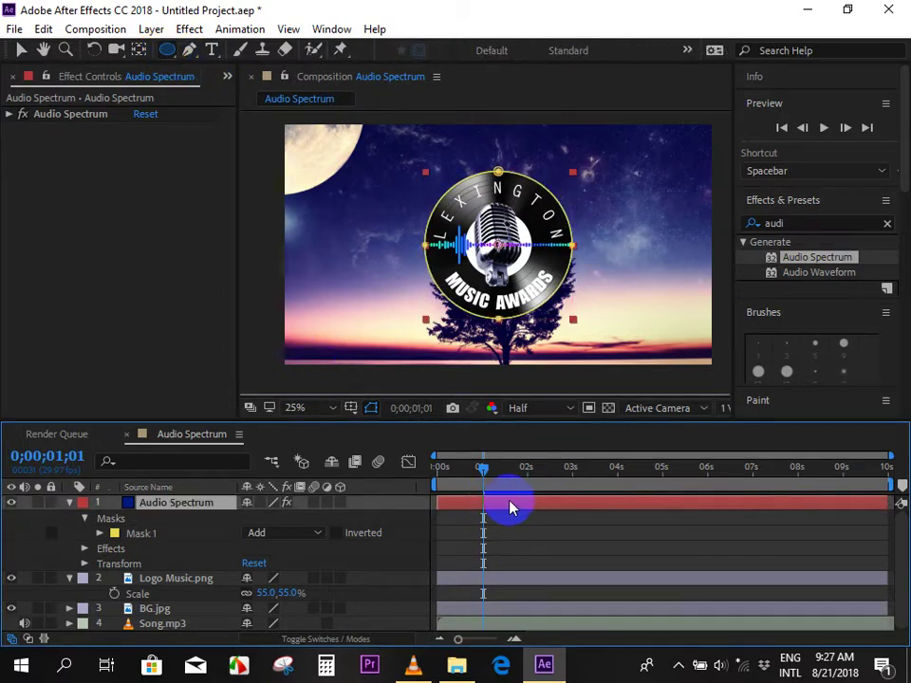
{"action": "left_click", "coordinate": [10, 115]}
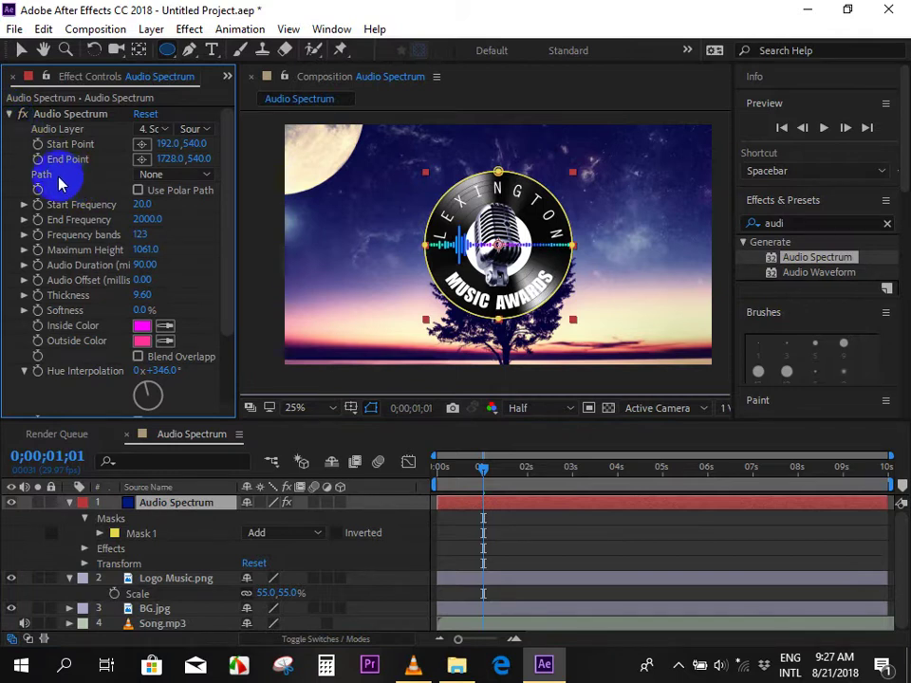
{"action": "left_click", "coordinate": [163, 175]}
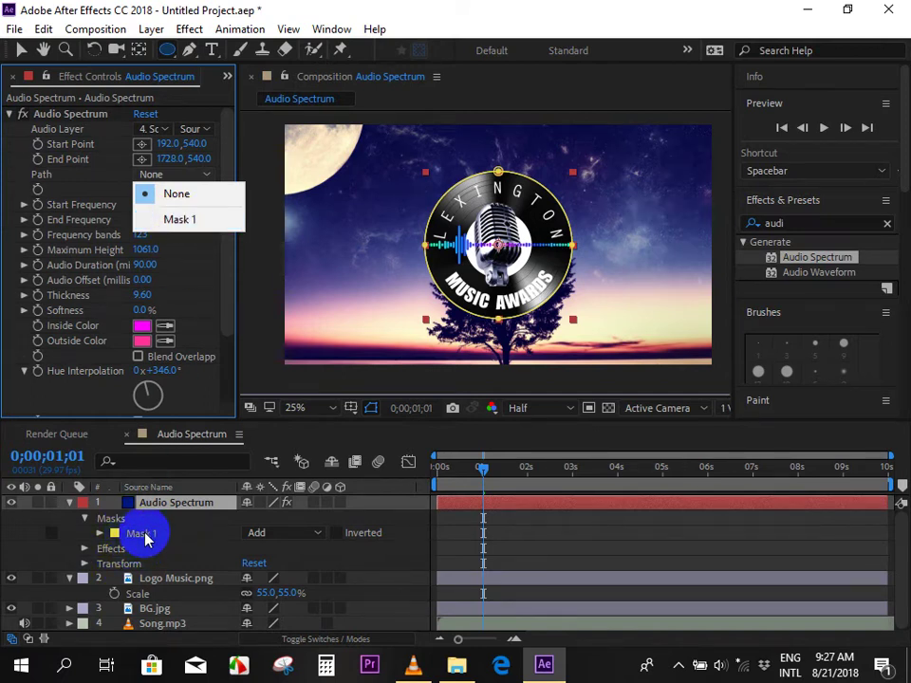
{"action": "left_click", "coordinate": [179, 220]}
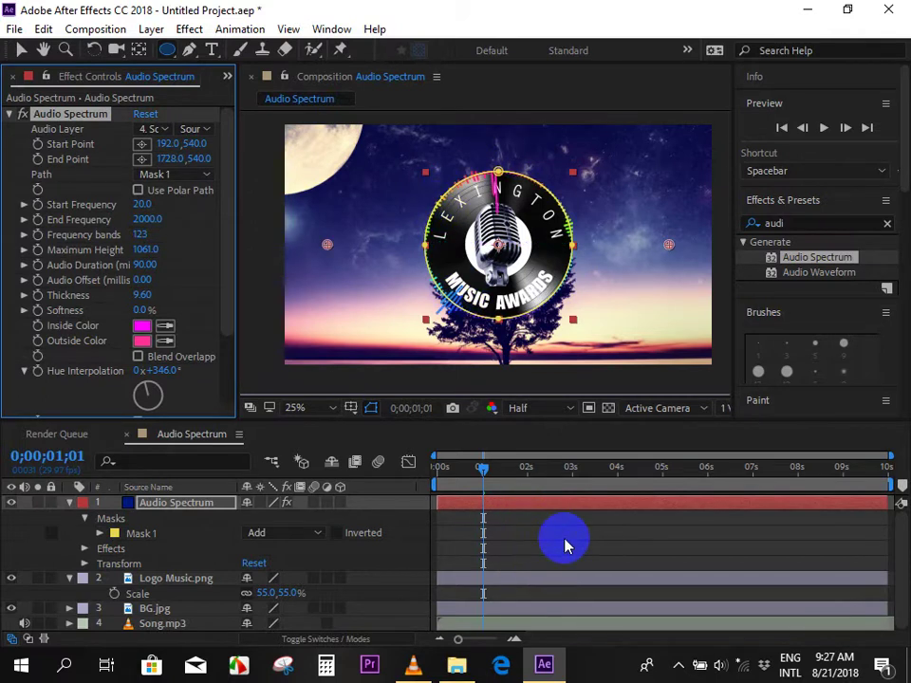
{"action": "left_click_drag", "start_coordinate": [486, 468], "coordinate": [444, 475]}
{"action": "key", "text": "space"}
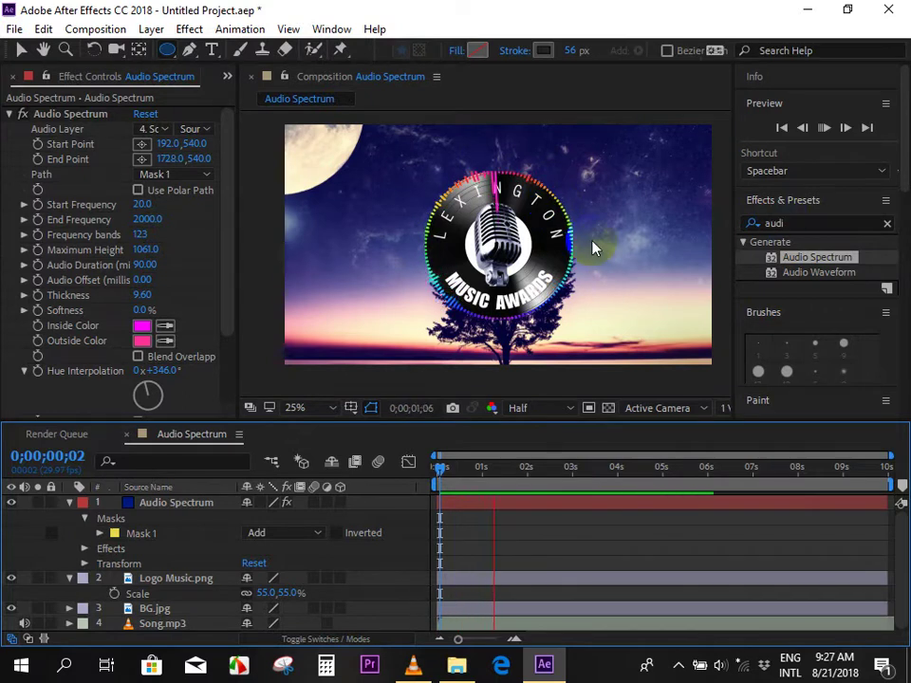
{"action": "key", "text": "space"}
{"action": "left_click", "coordinate": [625, 468]}
{"action": "scroll", "coordinate": [513, 242], "scroll_direction": "up", "scroll_amount": 1}
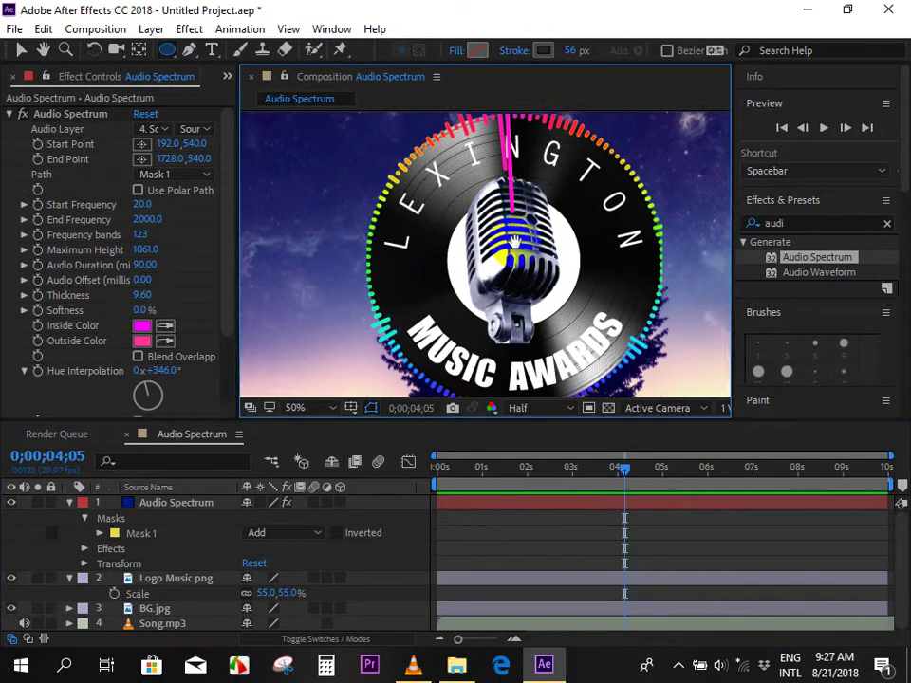
{"action": "left_click_drag", "start_coordinate": [514, 242], "coordinate": [488, 313]}
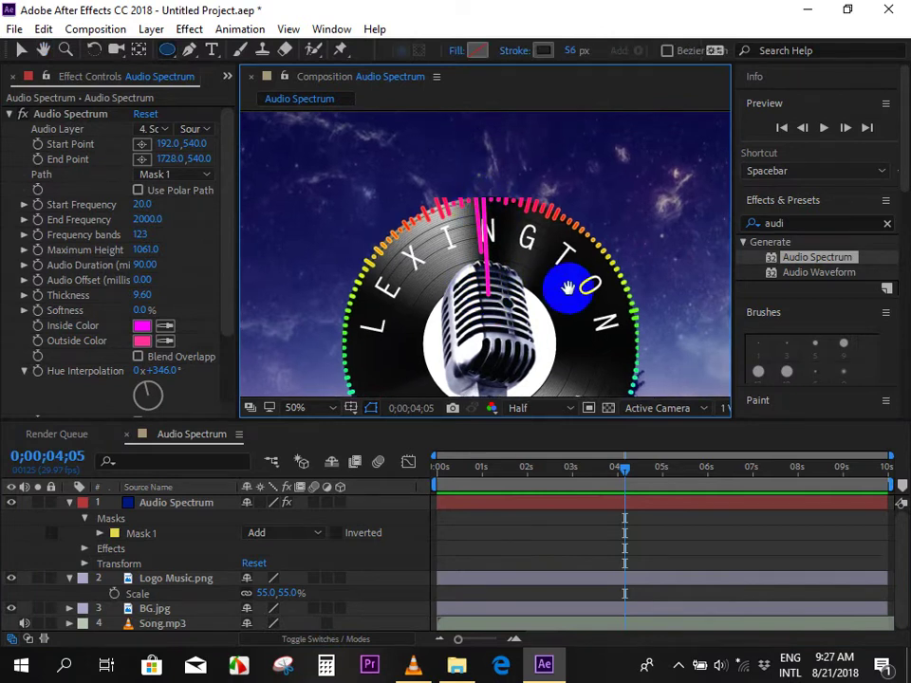
{"action": "left_click_drag", "start_coordinate": [614, 331], "coordinate": [610, 244]}
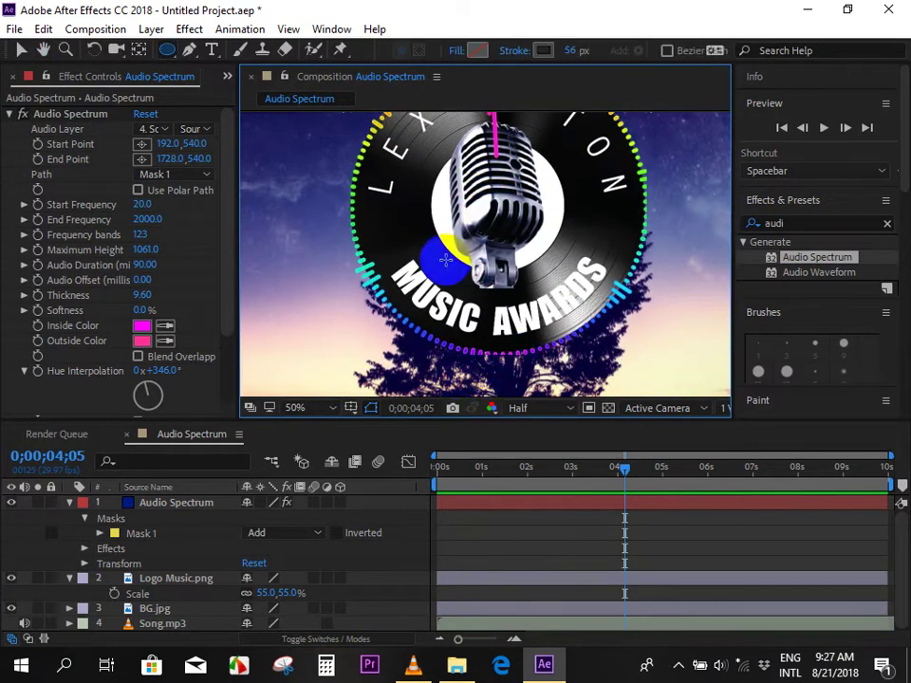
{"action": "scroll", "coordinate": [494, 258], "scroll_direction": "down", "scroll_amount": 1}
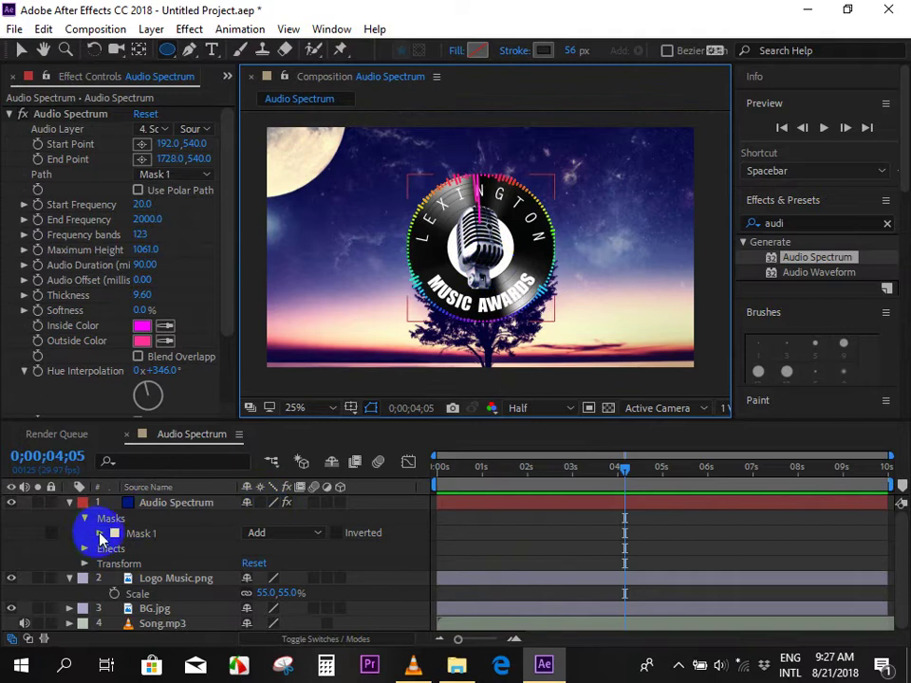
Set Mask 1's Mask Expansion to 1184 pixels.
{"action": "left_click", "coordinate": [100, 534]}
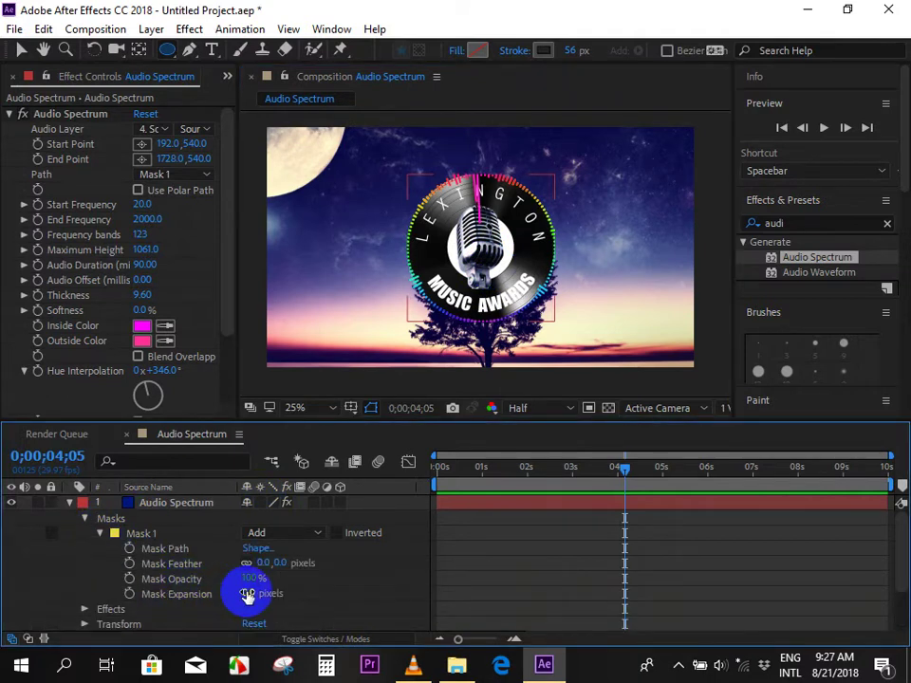
{"action": "left_click_drag", "start_coordinate": [248, 592], "coordinate": [268, 592]}
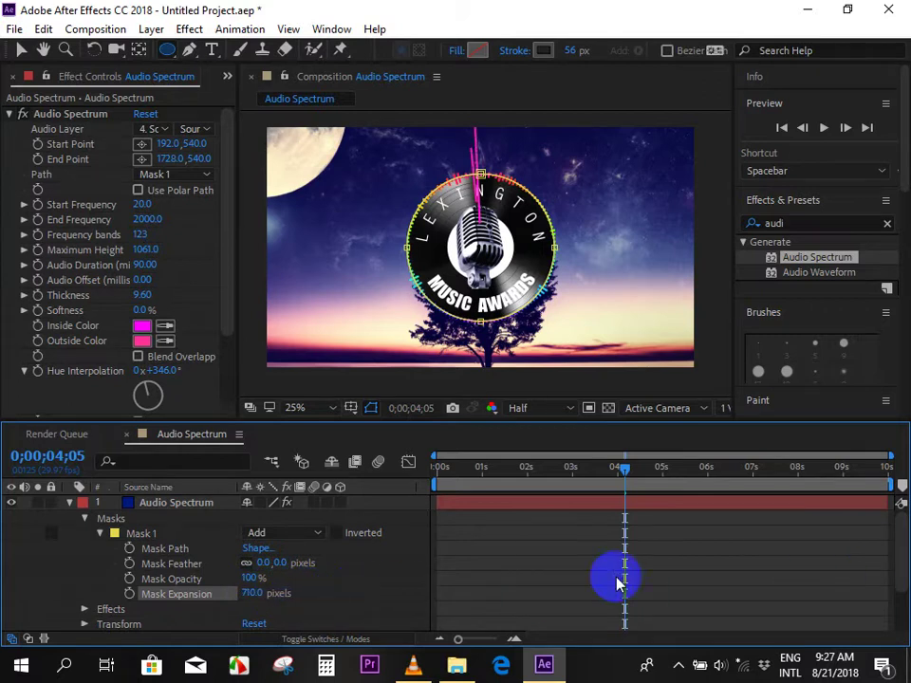
{"action": "left_click", "coordinate": [253, 594]}
{"action": "type", "text": "1184"}
{"action": "key", "text": "Return"}
{"action": "scroll", "coordinate": [550, 280], "scroll_direction": "down", "scroll_amount": 1}
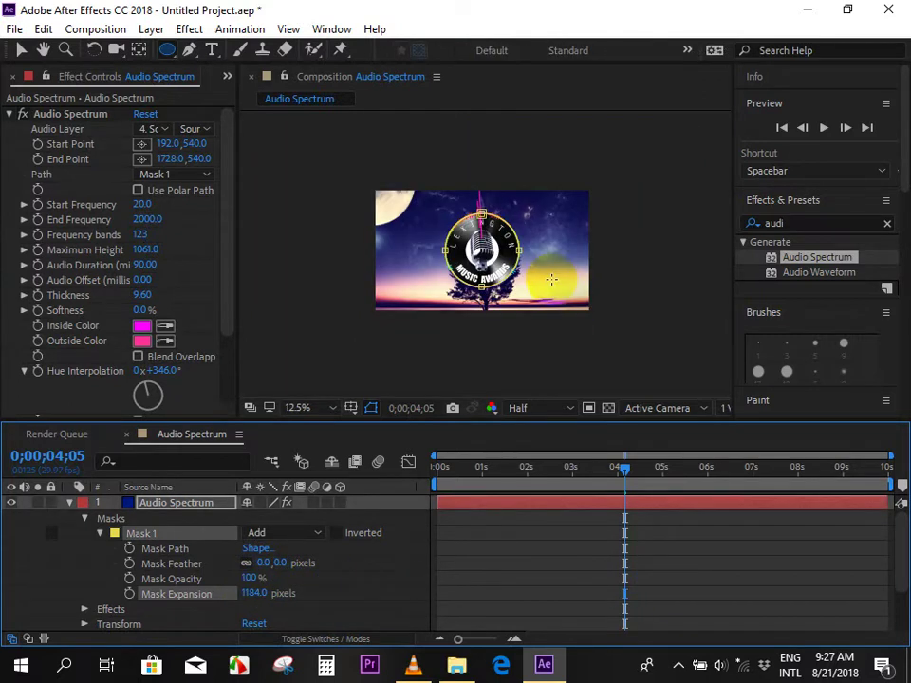
Jump to the start and preview the uncropped spectrum bars.
{"action": "key", "text": "Home"}
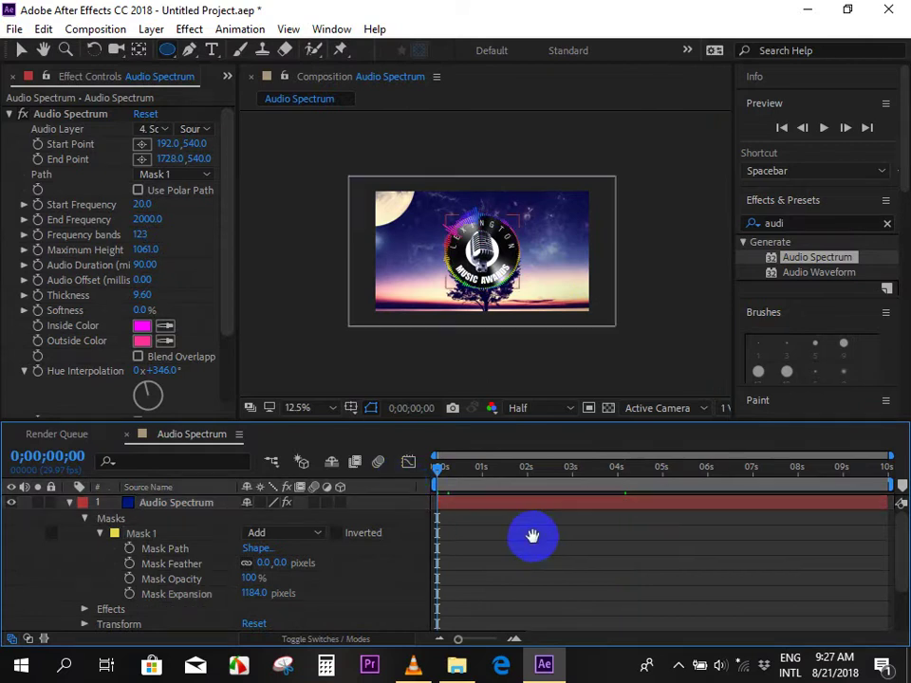
{"action": "key", "text": "space"}
{"action": "scroll", "coordinate": [490, 267], "scroll_direction": "up", "scroll_amount": 1}
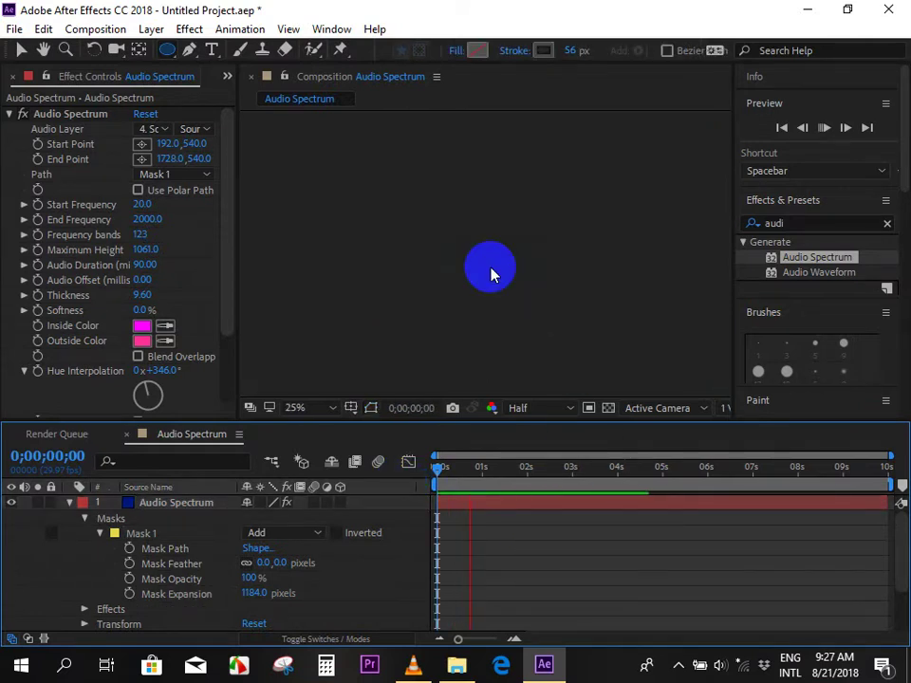
{"action": "scroll", "coordinate": [497, 272], "scroll_direction": "up", "scroll_amount": 2}
{"action": "scroll", "coordinate": [497, 272], "scroll_direction": "down", "scroll_amount": 1}
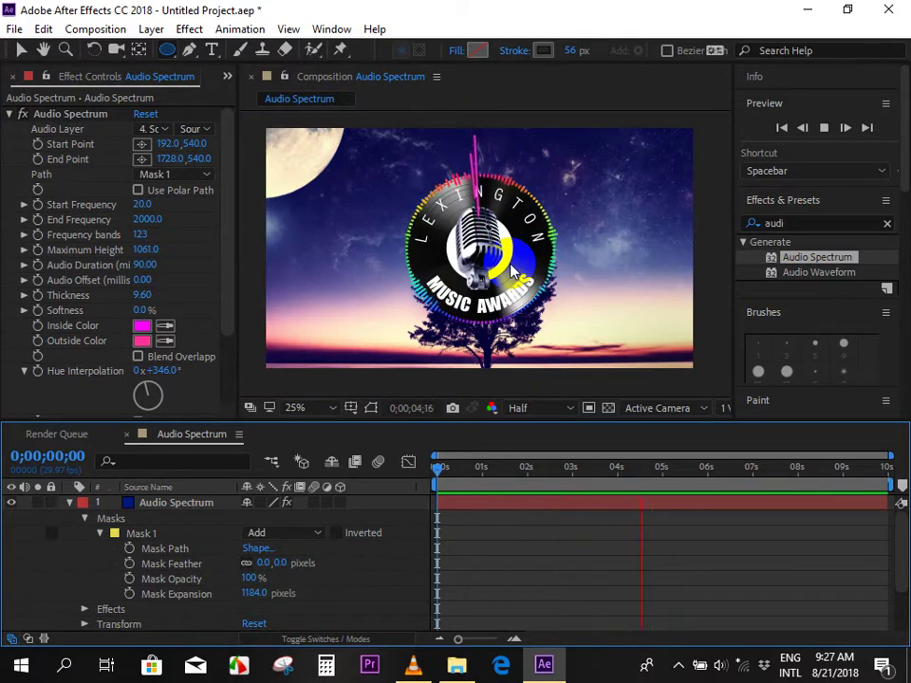
{"action": "left_click", "coordinate": [720, 664]}
{"action": "scroll", "coordinate": [786, 548], "scroll_direction": "up", "scroll_amount": 5}
{"action": "left_click_drag", "start_coordinate": [481, 470], "coordinate": [418, 486]}
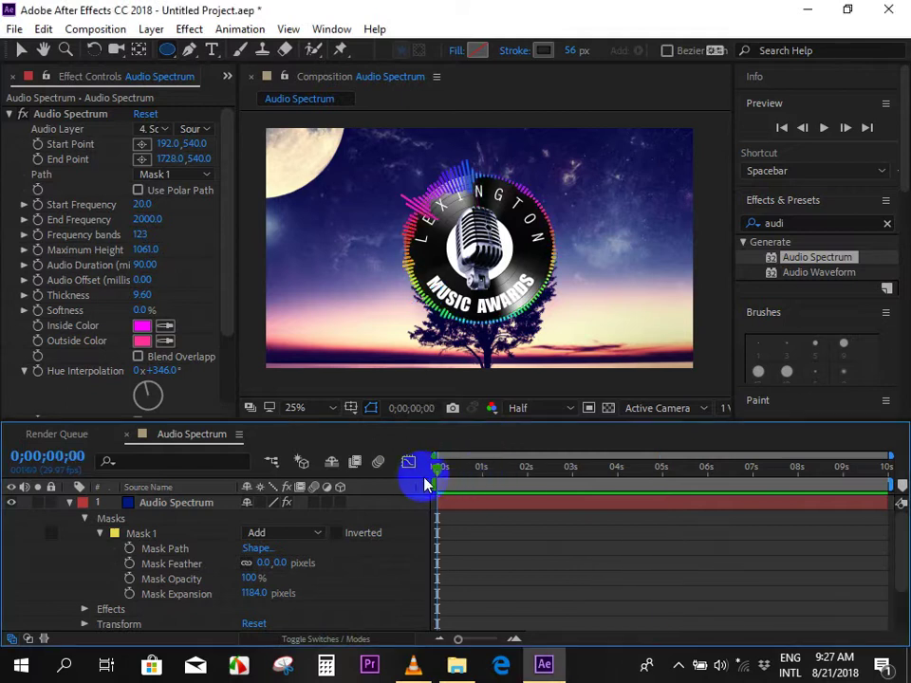
{"action": "key", "text": "space"}
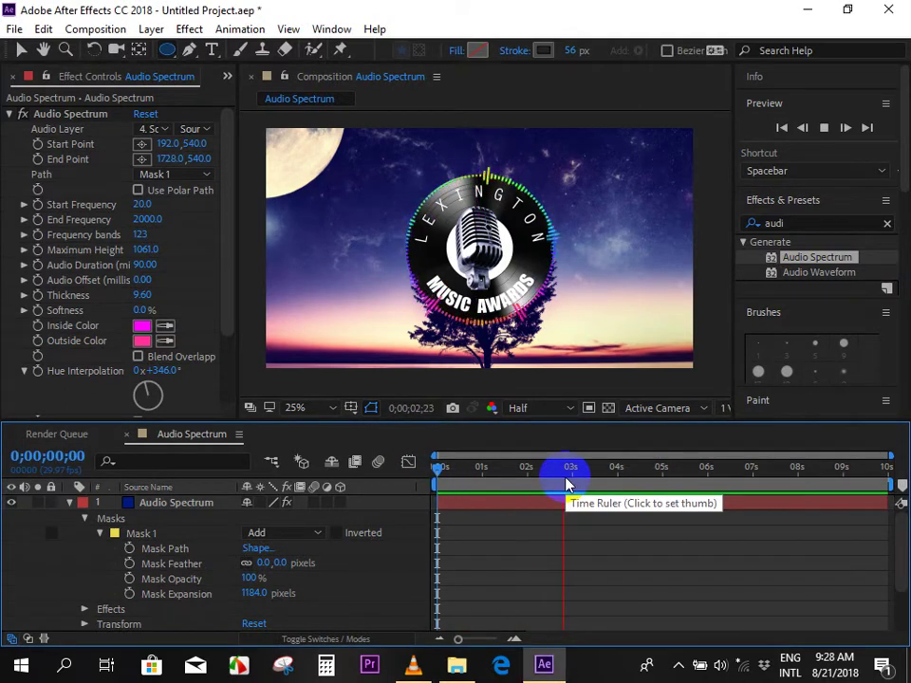
{"action": "key", "text": "space"}
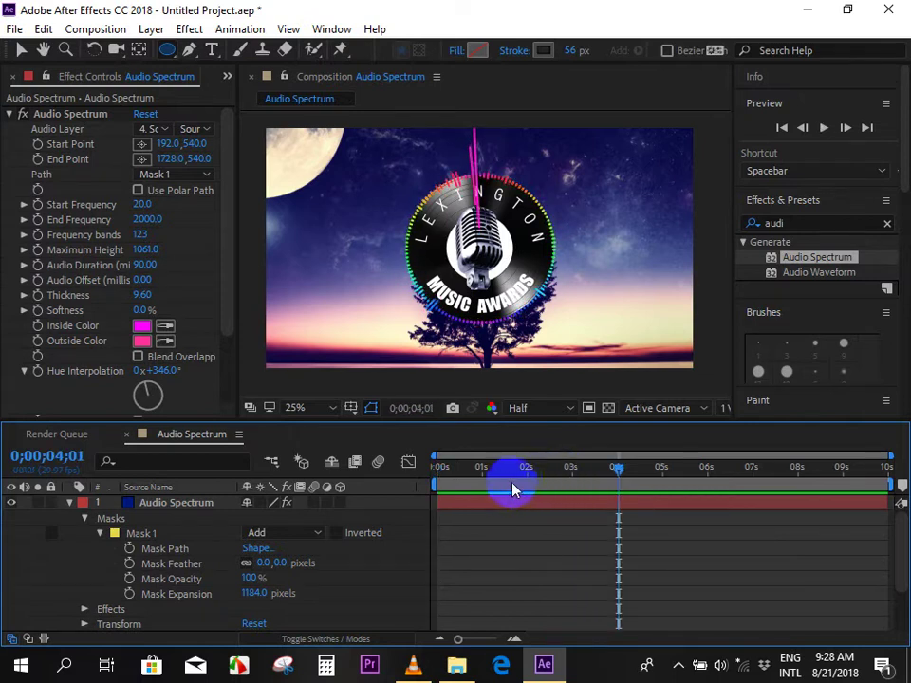
{"action": "left_click_drag", "start_coordinate": [520, 477], "coordinate": [537, 481]}
{"action": "left_click", "coordinate": [489, 191]}
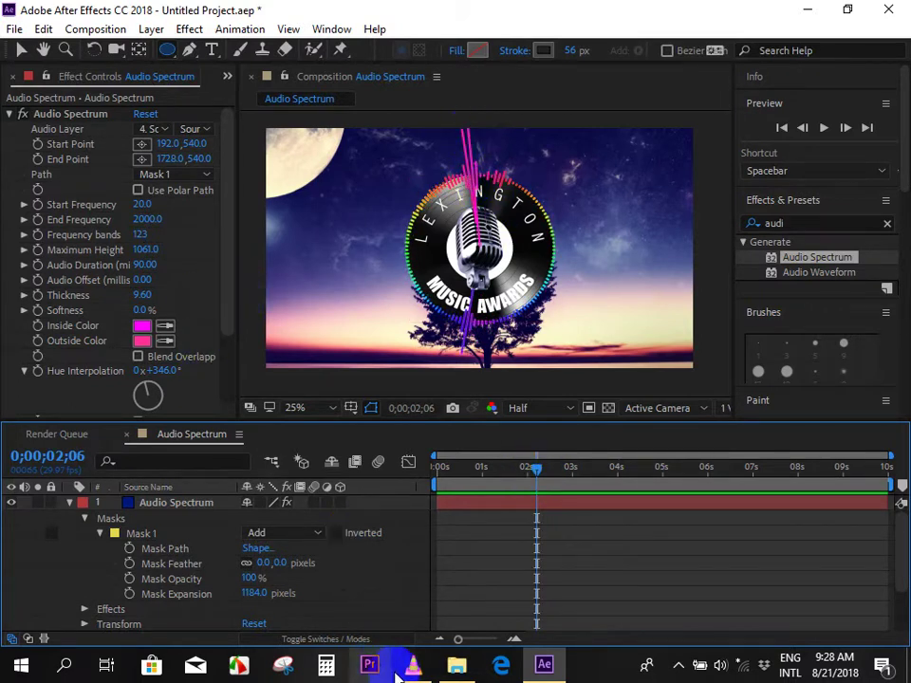
{"action": "mouse_move", "coordinate": [434, 669]}
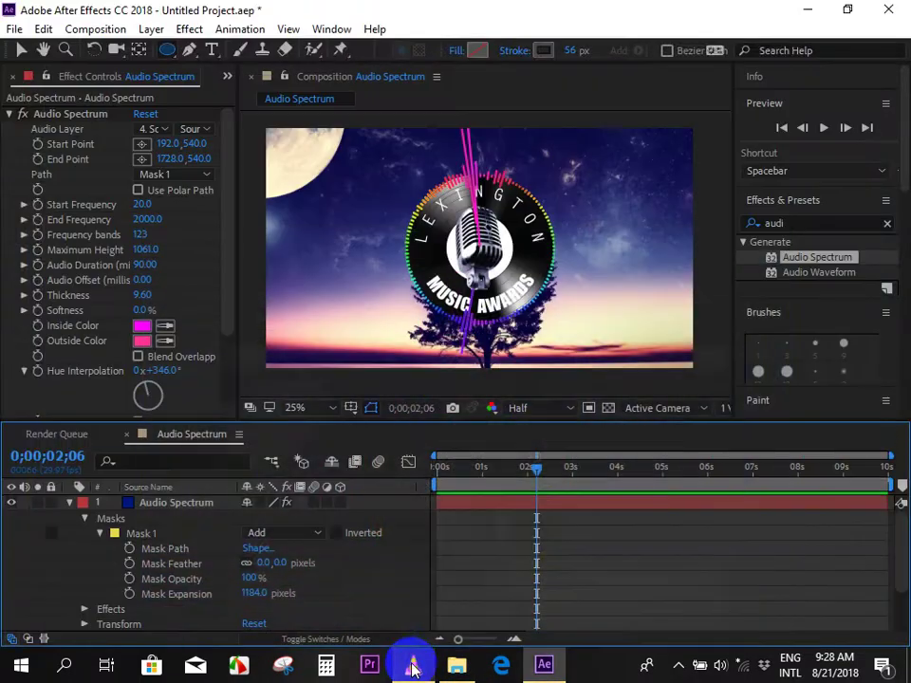
{"action": "left_click", "coordinate": [411, 664]}
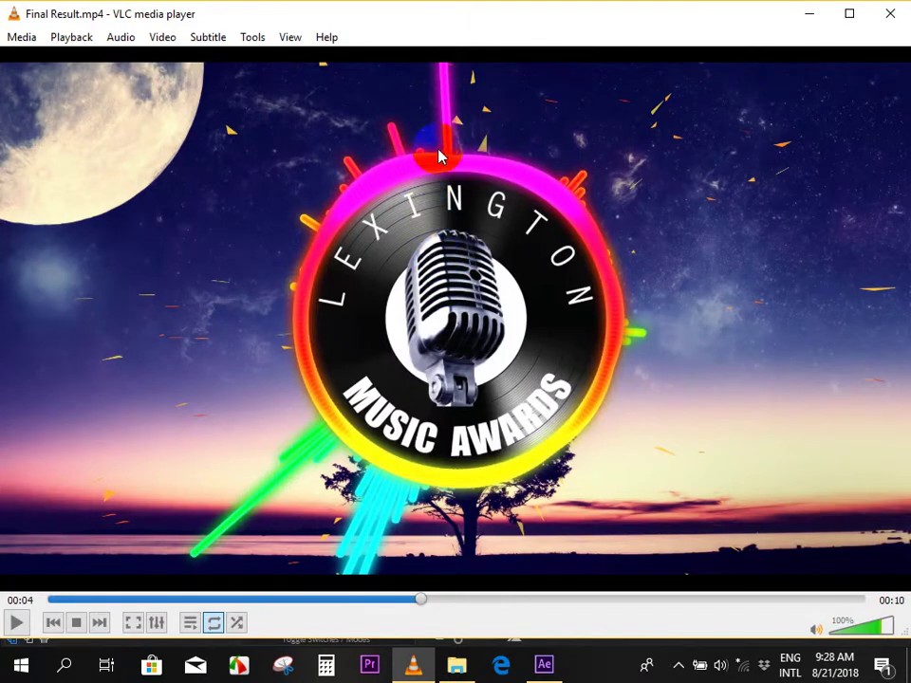
{"action": "left_click", "coordinate": [544, 664]}
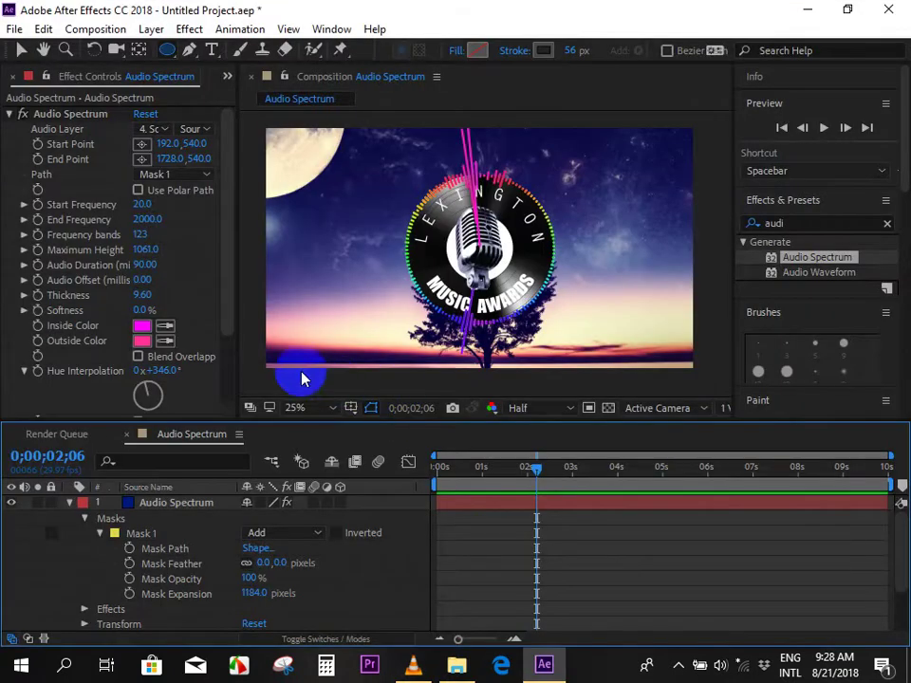
Set Side Options to Side B after briefly trying Side A, then rewind to the start.
{"action": "left_click_drag", "start_coordinate": [227, 268], "coordinate": [231, 347]}
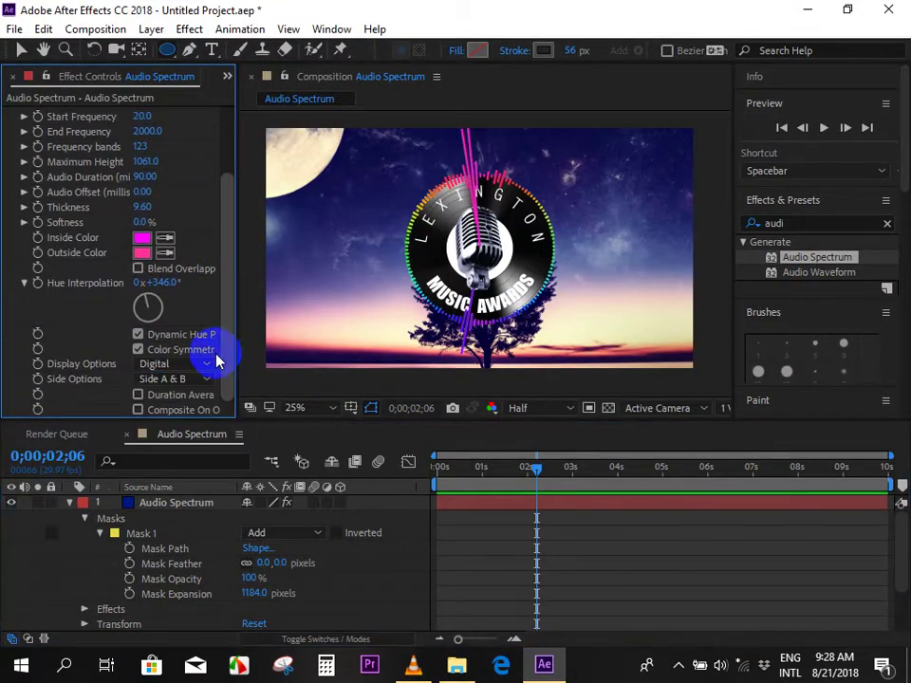
{"action": "left_click", "coordinate": [163, 379]}
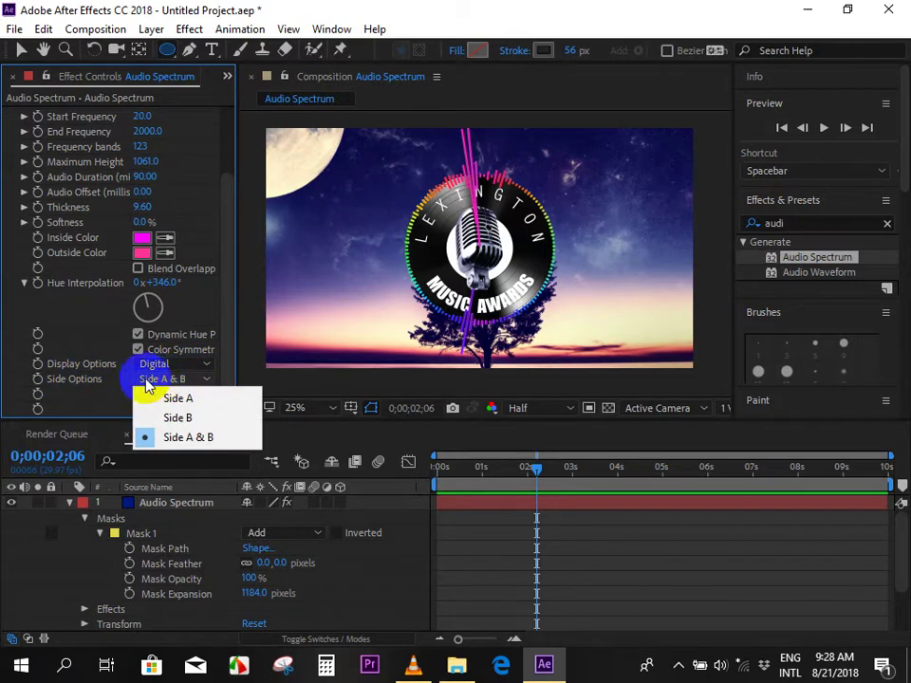
{"action": "left_click", "coordinate": [194, 399]}
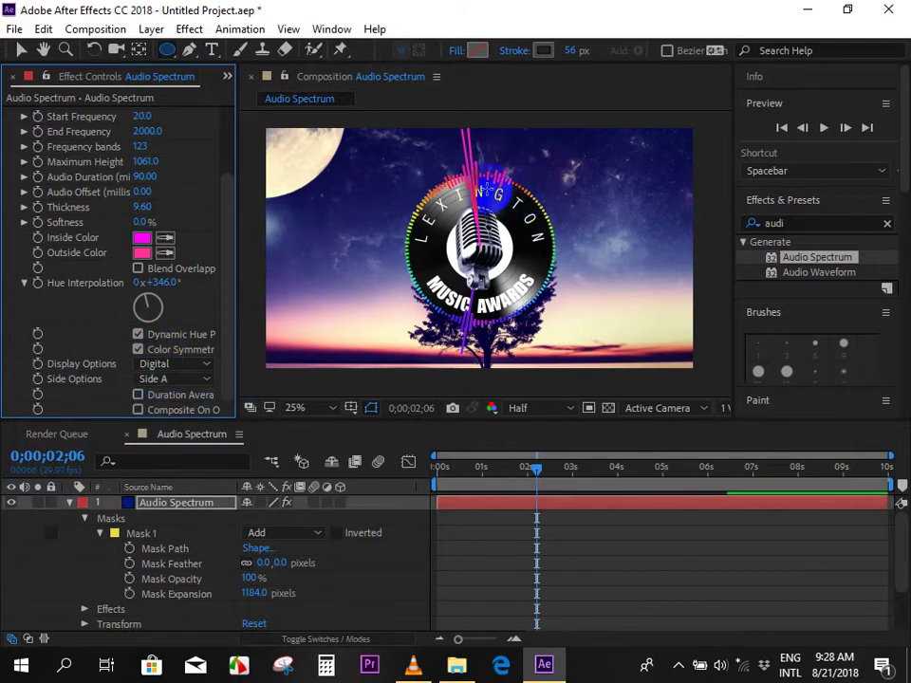
{"action": "key", "text": "v"}
{"action": "left_click", "coordinate": [175, 379]}
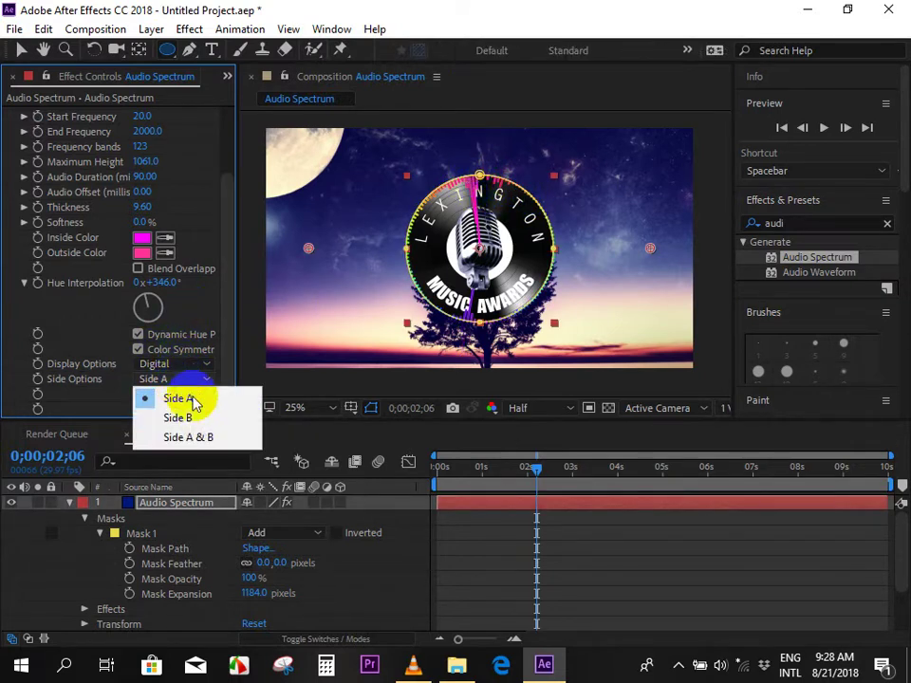
{"action": "left_click", "coordinate": [189, 418]}
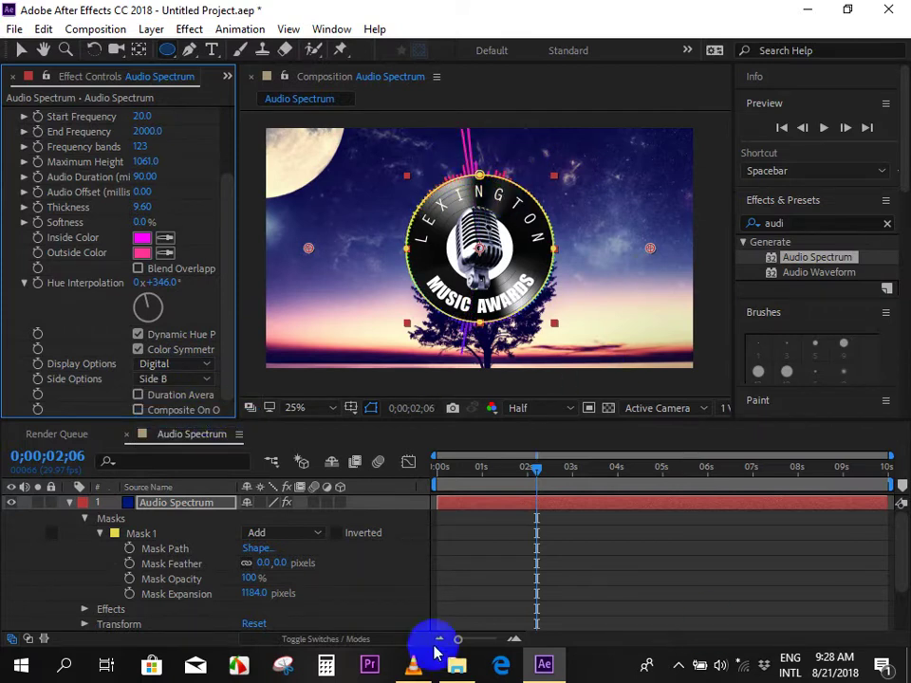
{"action": "left_click", "coordinate": [479, 512]}
{"action": "left_click_drag", "start_coordinate": [490, 480], "coordinate": [441, 486]}
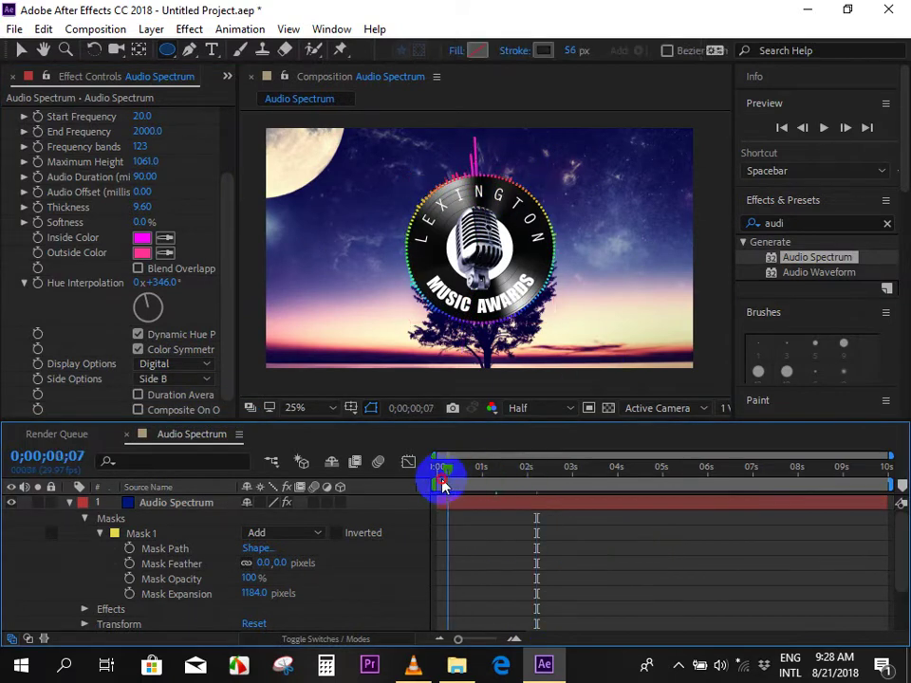
Preview the Side B spectrum animation, then collapse the Audio Spectrum effect settings.
{"action": "key", "text": "space"}
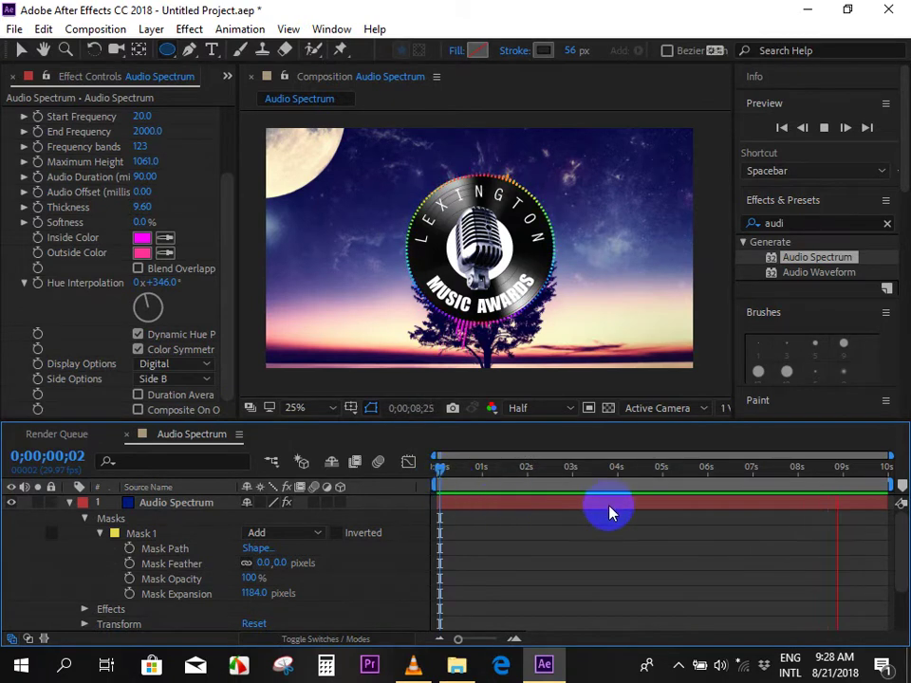
{"action": "key", "text": "space"}
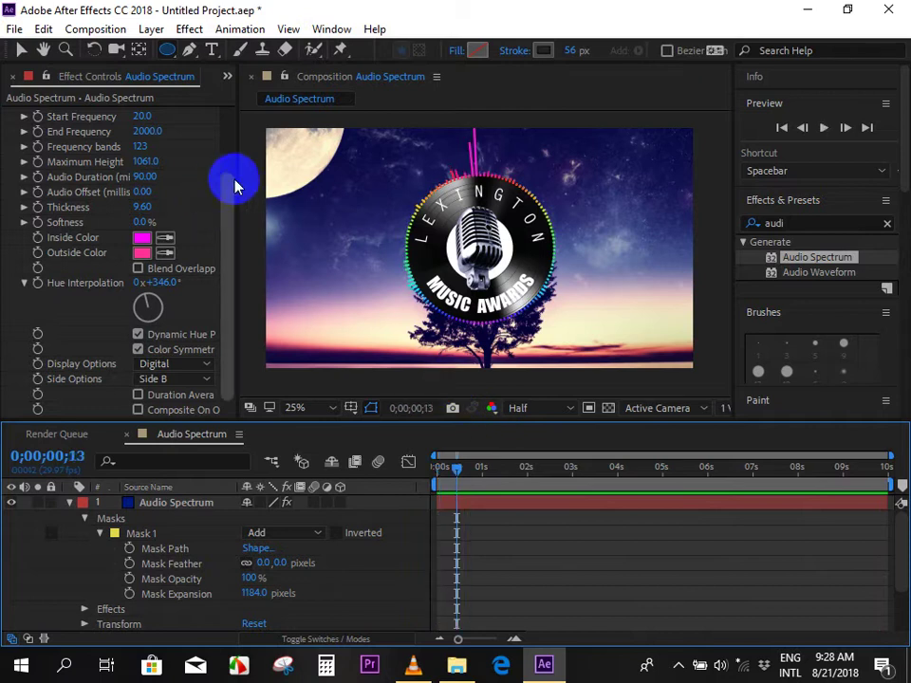
{"action": "left_click_drag", "start_coordinate": [222, 190], "coordinate": [230, 95]}
{"action": "left_click", "coordinate": [7, 116]}
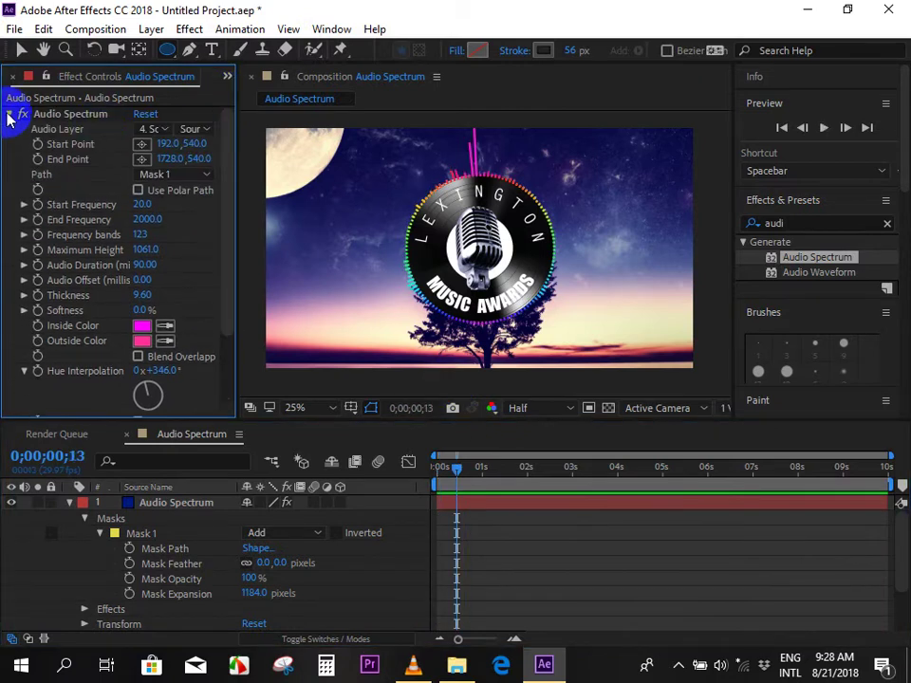
{"action": "left_click", "coordinate": [8, 115]}
Pan the viewer to the top of the spectrum ring and select the Ellipse tool.
{"action": "scroll", "coordinate": [483, 249], "scroll_direction": "up", "scroll_amount": 2}
{"action": "mouse_move", "coordinate": [483, 112]}
{"action": "left_mouse_down"}
{"action": "mouse_move", "coordinate": [449, 216]}
{"action": "mouse_move", "coordinate": [459, 253]}
{"action": "left_mouse_up"}
{"action": "key", "text": "q"}
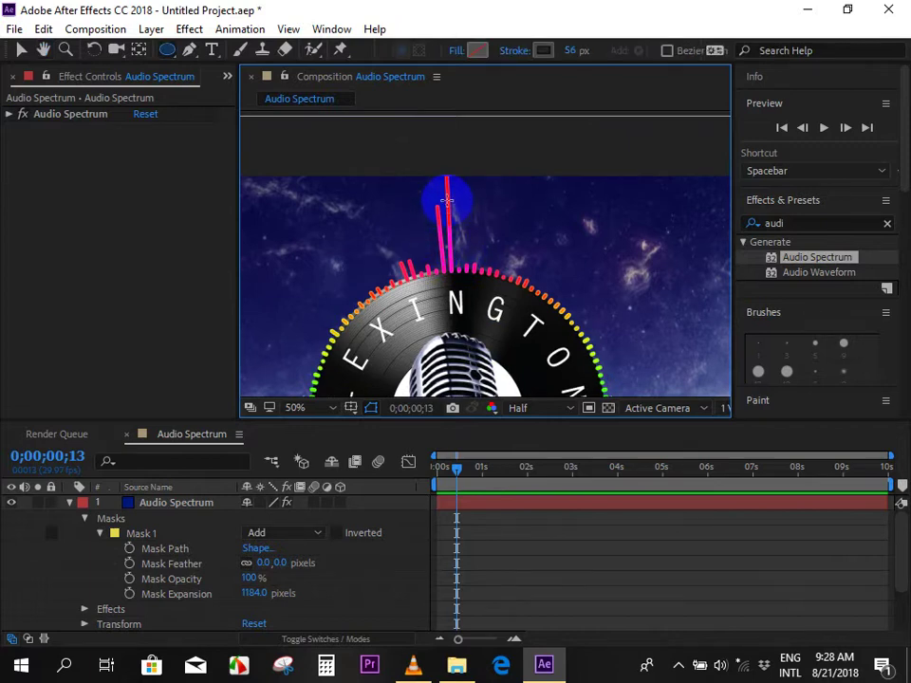
{"action": "scroll", "coordinate": [446, 200], "scroll_direction": "up", "scroll_amount": 2}
{"action": "scroll", "coordinate": [436, 196], "scroll_direction": "down", "scroll_amount": 1}
{"action": "scroll", "coordinate": [438, 199], "scroll_direction": "down", "scroll_amount": 1}
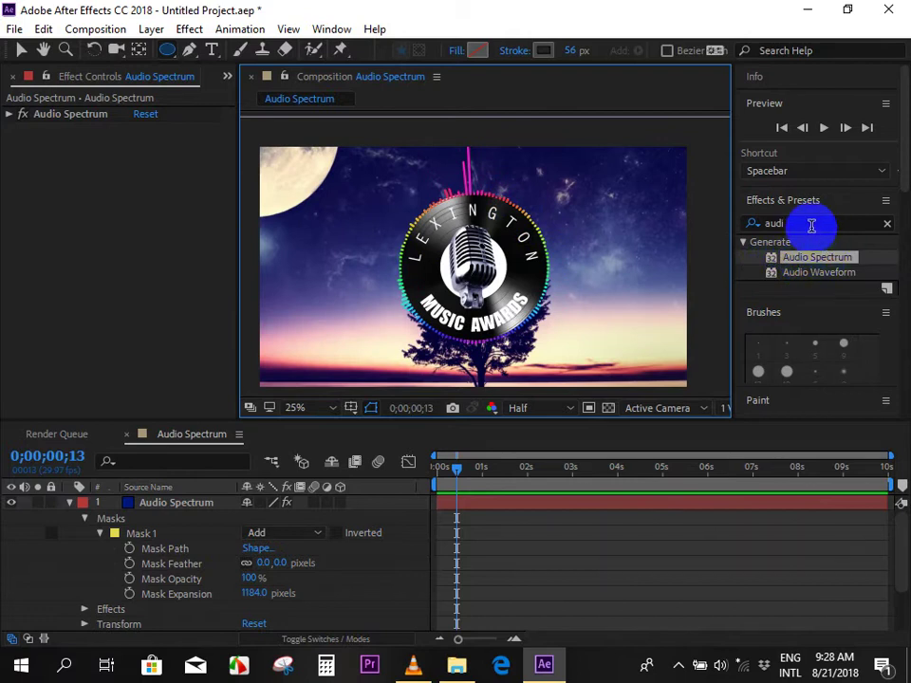
Search 'glo' in Effects & Presets and apply Glow to the Audio Spectrum layer.
{"action": "double_click", "coordinate": [808, 225]}
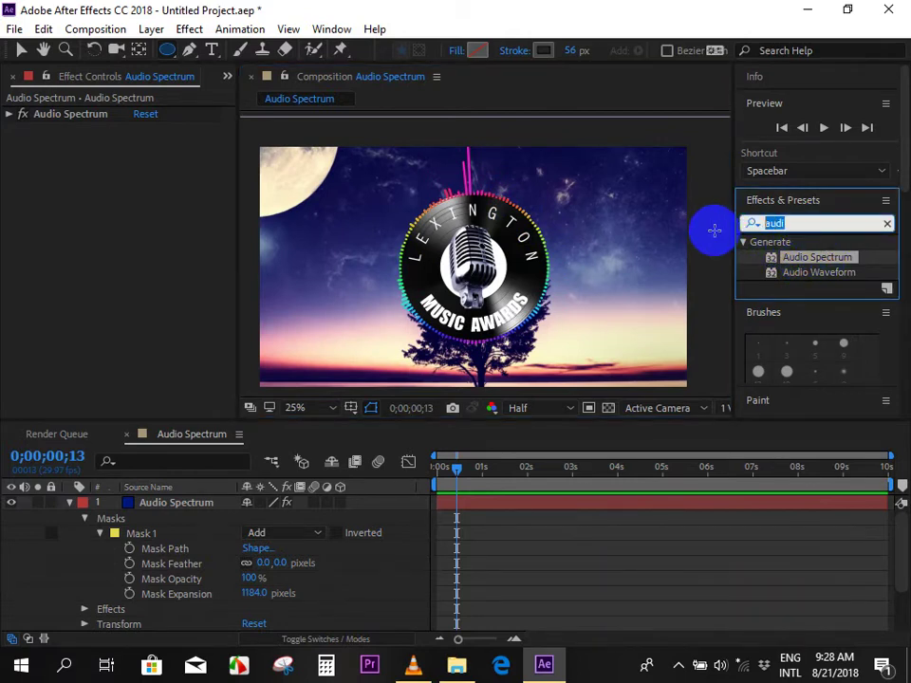
{"action": "type", "text": "glow"}
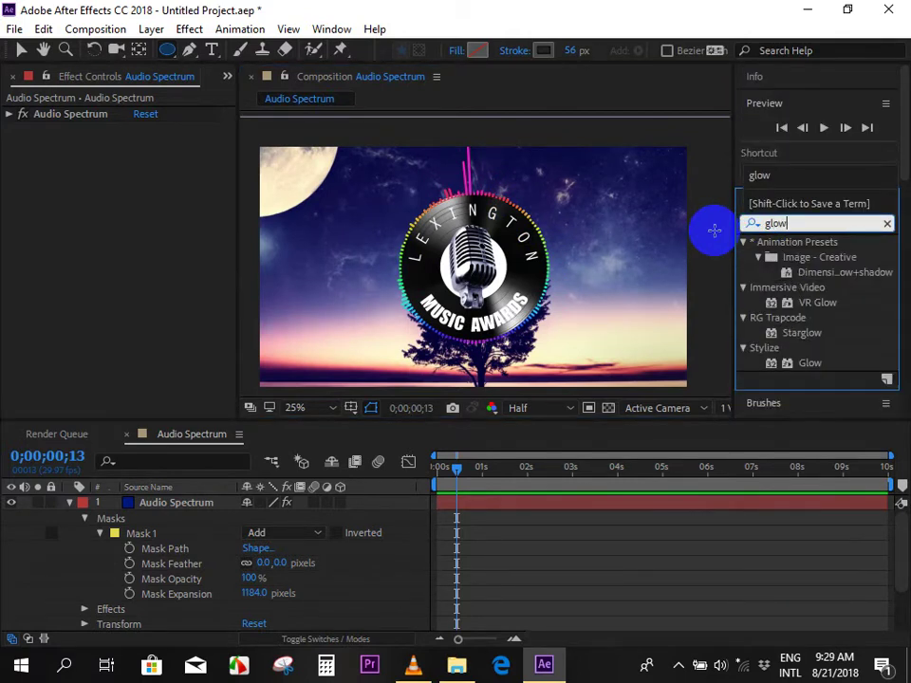
{"action": "mouse_move", "coordinate": [809, 363]}
{"action": "left_mouse_down"}
{"action": "mouse_move", "coordinate": [535, 415]}
{"action": "mouse_move", "coordinate": [486, 510]}
{"action": "left_mouse_up"}
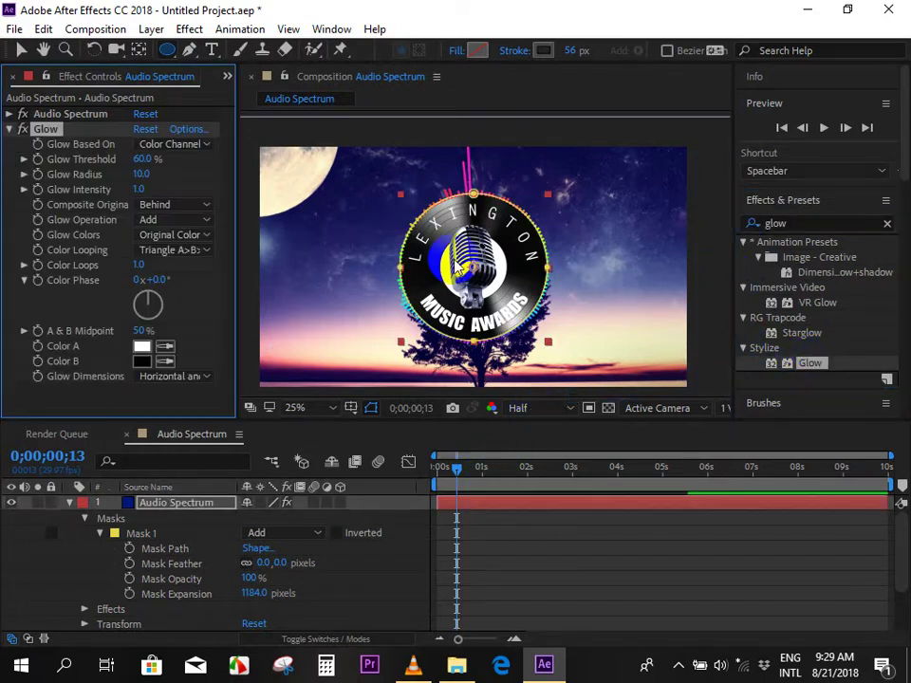
{"action": "key", "text": "v"}
{"action": "scroll", "coordinate": [484, 228], "scroll_direction": "up", "scroll_amount": 4}
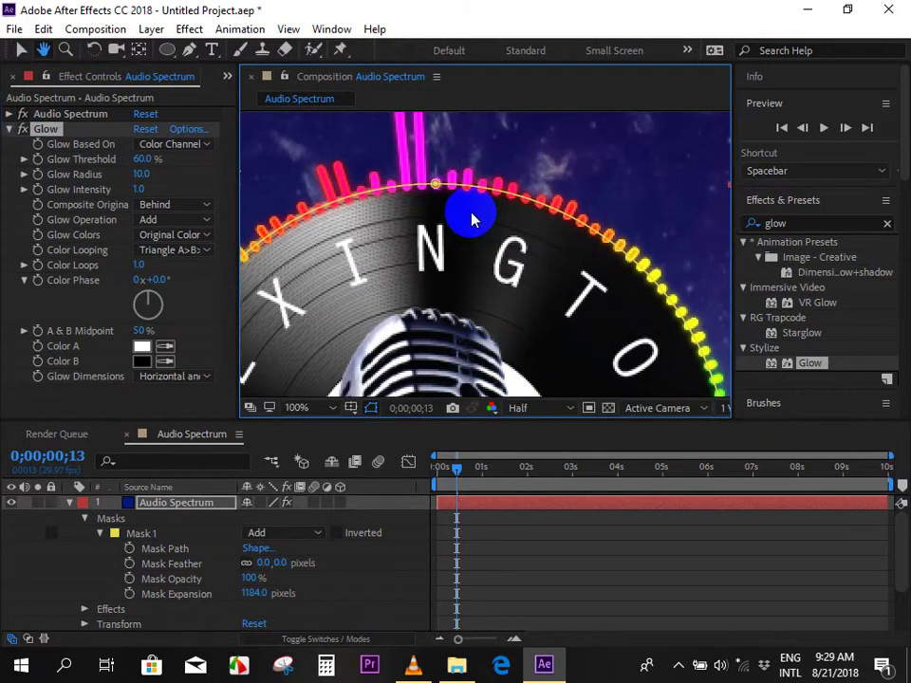
{"action": "scroll", "coordinate": [474, 213], "scroll_direction": "down", "scroll_amount": 4}
{"action": "scroll", "coordinate": [451, 238], "scroll_direction": "up", "scroll_amount": 2}
Set Glow Radius to 35.0 and Glow Threshold to 60.4%, then return to the start.
{"action": "mouse_move", "coordinate": [141, 175]}
{"action": "left_mouse_down"}
{"action": "mouse_move", "coordinate": [441, 175]}
{"action": "mouse_move", "coordinate": [175, 202]}
{"action": "left_mouse_up"}
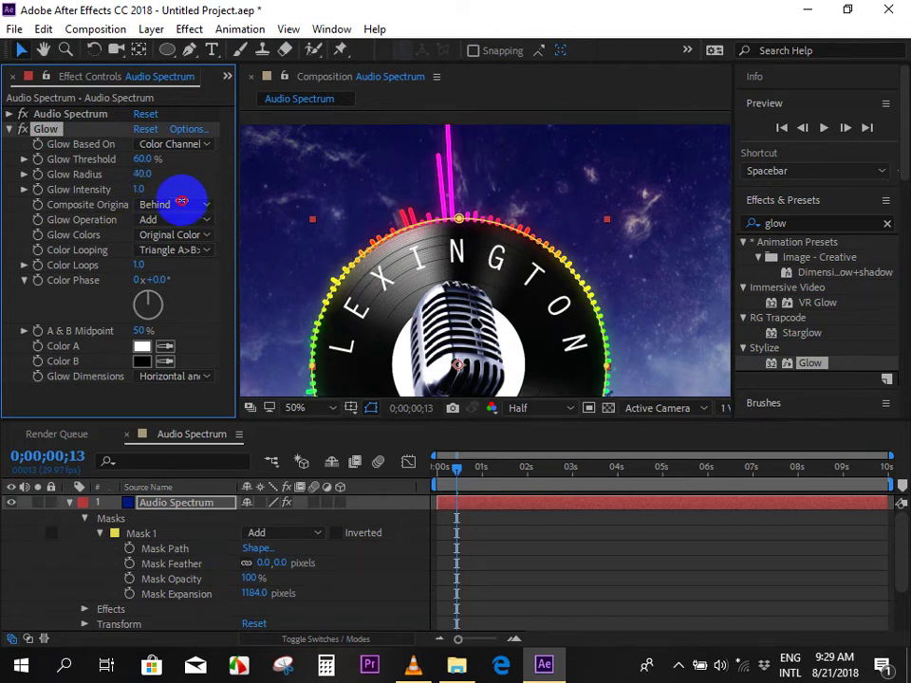
{"action": "left_click", "coordinate": [142, 159]}
{"action": "mouse_move", "coordinate": [139, 159]}
{"action": "left_mouse_down"}
{"action": "mouse_move", "coordinate": [174, 170]}
{"action": "mouse_move", "coordinate": [27, 135]}
{"action": "left_mouse_up"}
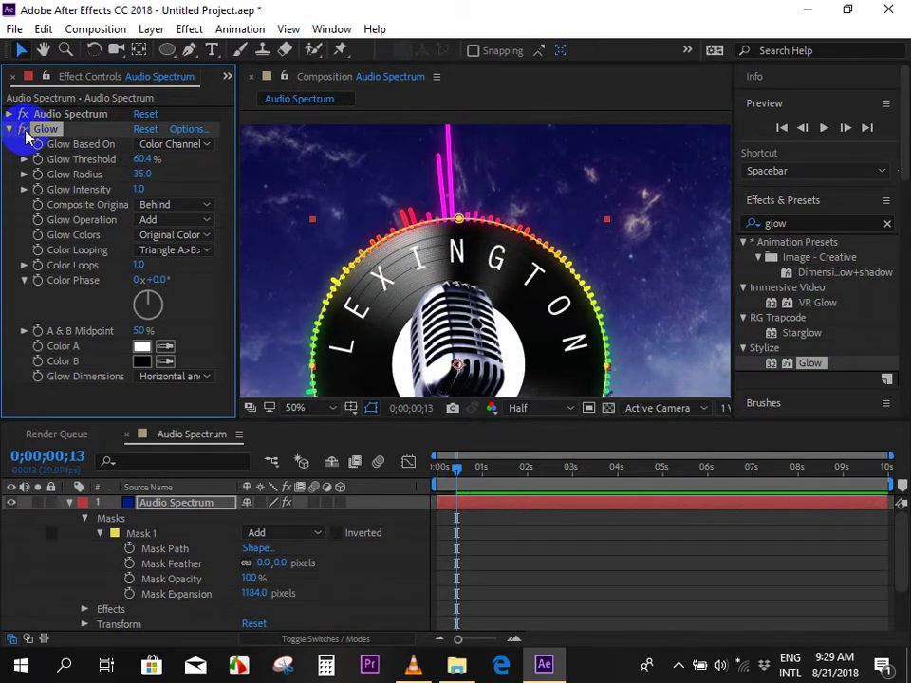
{"action": "scroll", "coordinate": [523, 263], "scroll_direction": "down", "scroll_amount": 1}
{"action": "left_click", "coordinate": [505, 517]}
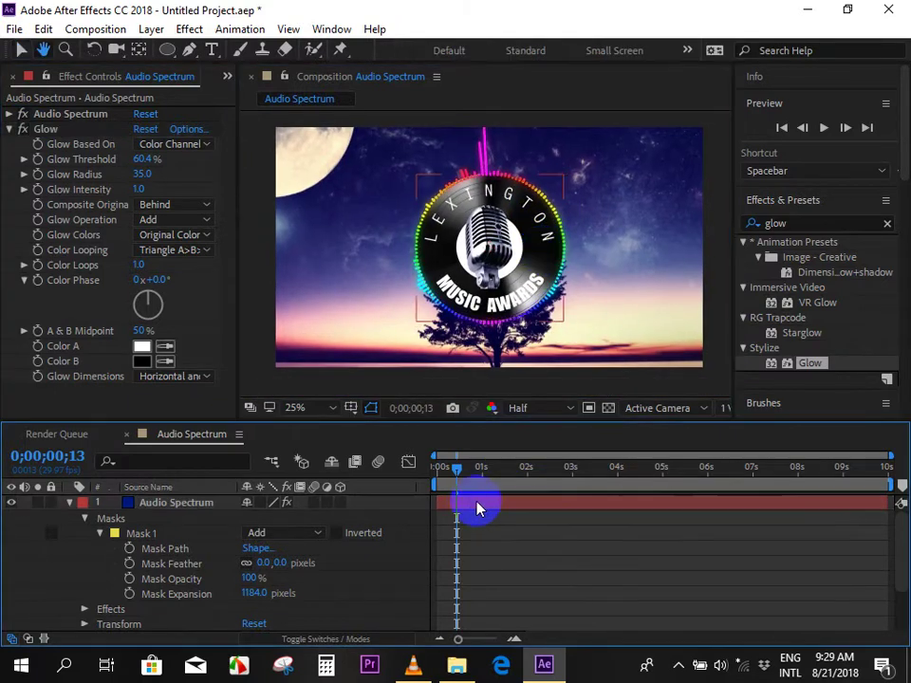
Preview the glowing spectrum from the first frame and compare it with Final Result.mp4.
{"action": "left_click_drag", "start_coordinate": [456, 472], "coordinate": [436, 471]}
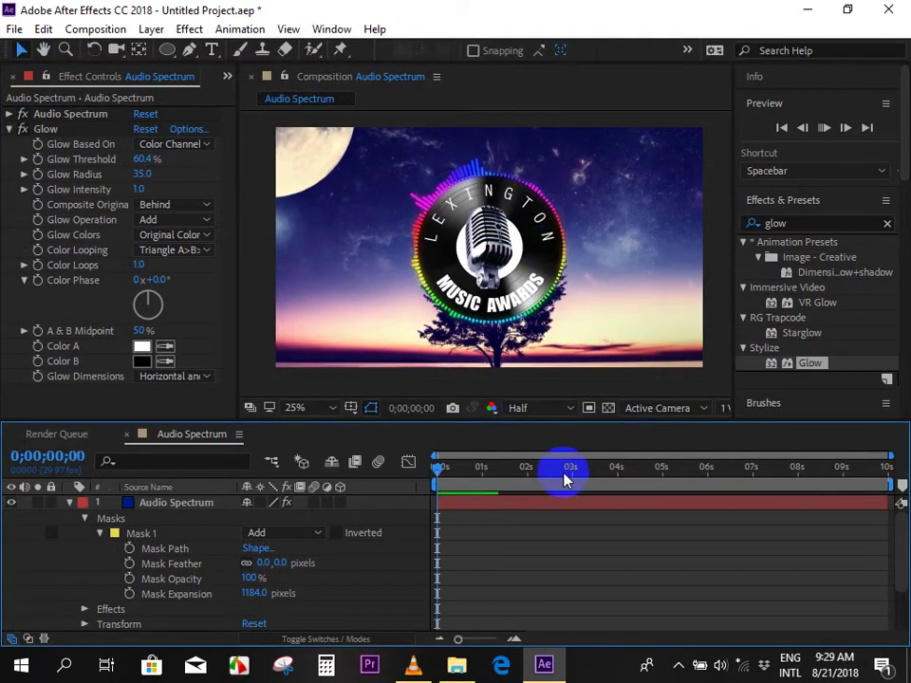
{"action": "key", "text": "space"}
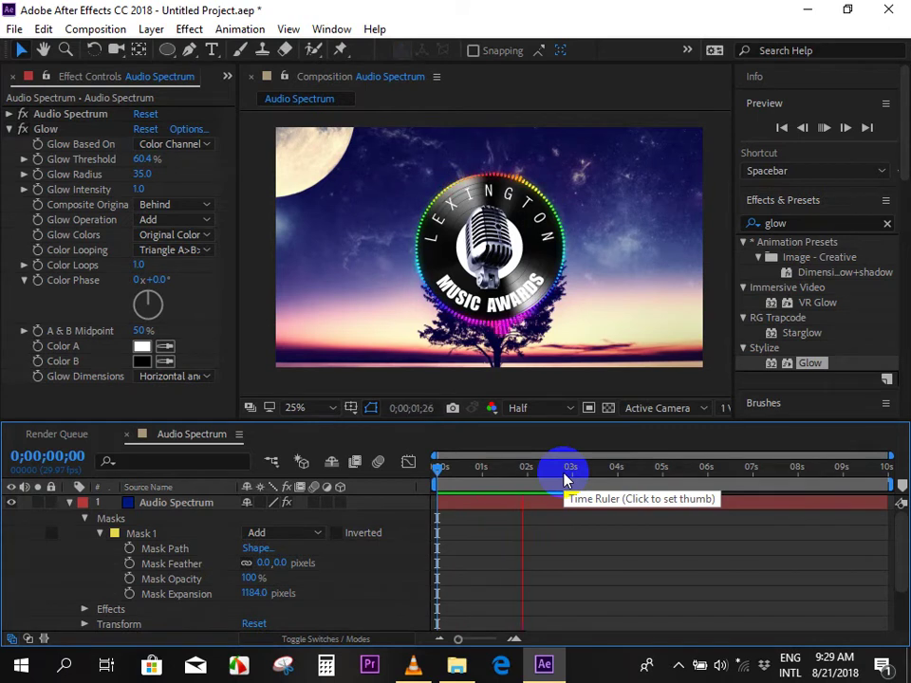
{"action": "left_click", "coordinate": [415, 662]}
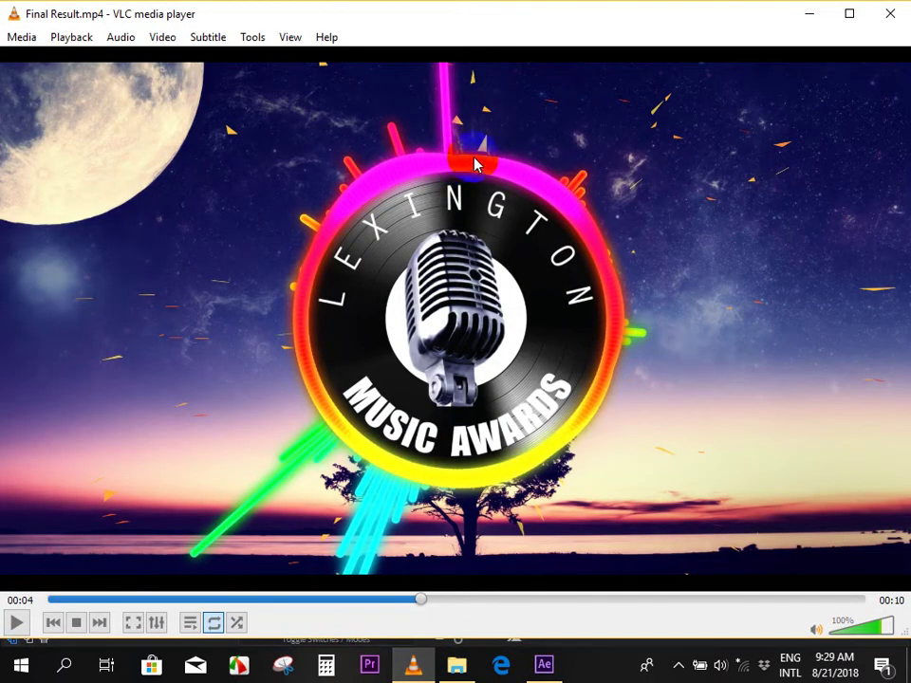
{"action": "left_click", "coordinate": [546, 664]}
Collapse the spectrum layer's Masks group and select the Audio Spectrum layer.
{"action": "left_click", "coordinate": [45, 541]}
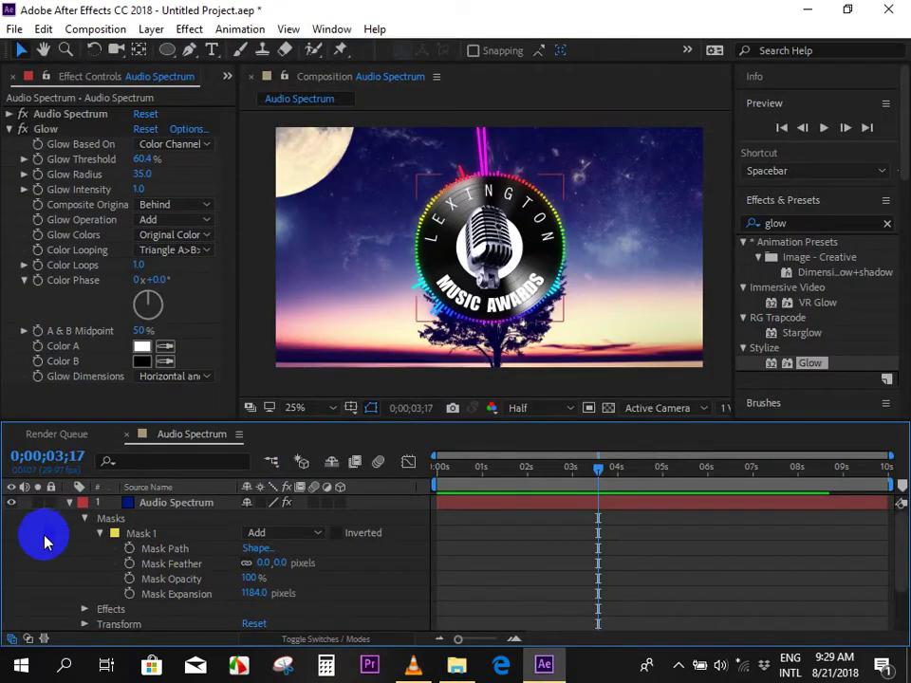
{"action": "left_click", "coordinate": [70, 504]}
{"action": "left_click", "coordinate": [460, 564]}
{"action": "left_click", "coordinate": [486, 502]}
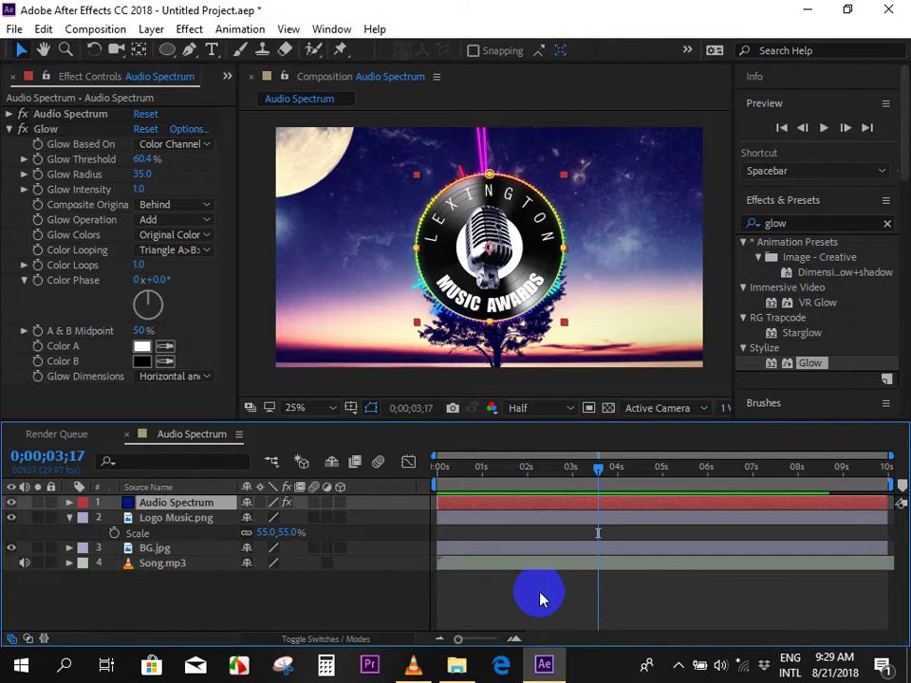
Duplicate the Audio Spectrum layer with Ctrl+D, move to about 0;00;01;21, and solo the top copy.
{"action": "key", "text": "ctrl+d"}
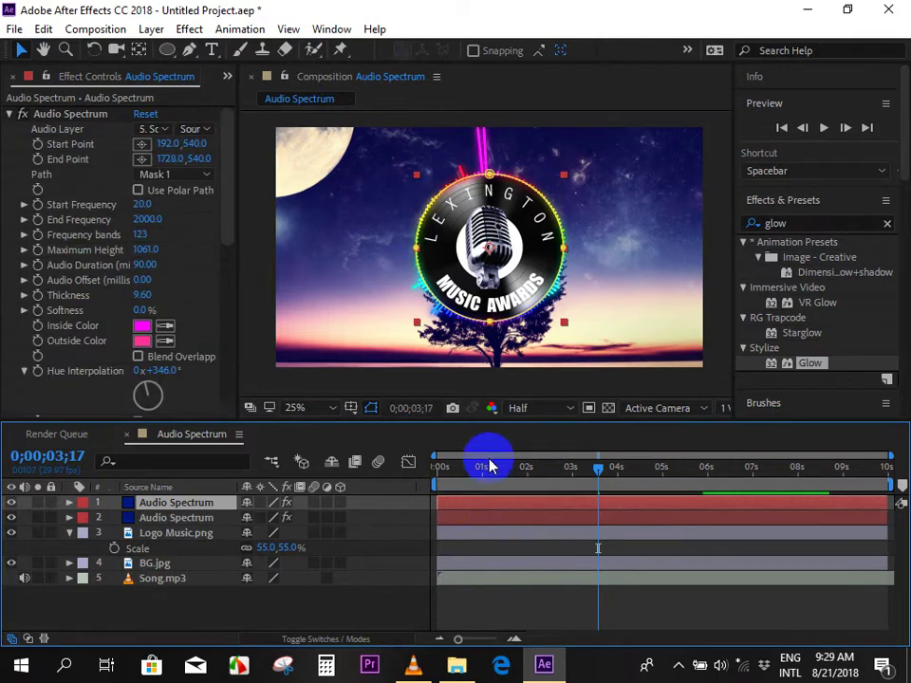
{"action": "left_click", "coordinate": [472, 201]}
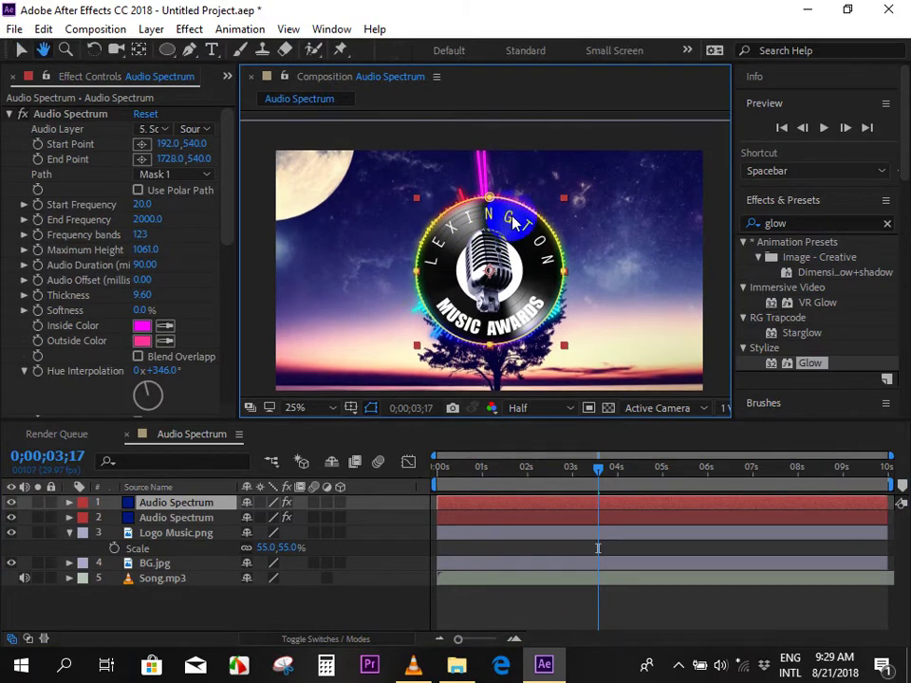
{"action": "mouse_move", "coordinate": [468, 469]}
{"action": "left_mouse_down"}
{"action": "mouse_move", "coordinate": [520, 469]}
{"action": "mouse_move", "coordinate": [454, 472]}
{"action": "mouse_move", "coordinate": [517, 474]}
{"action": "left_mouse_up"}
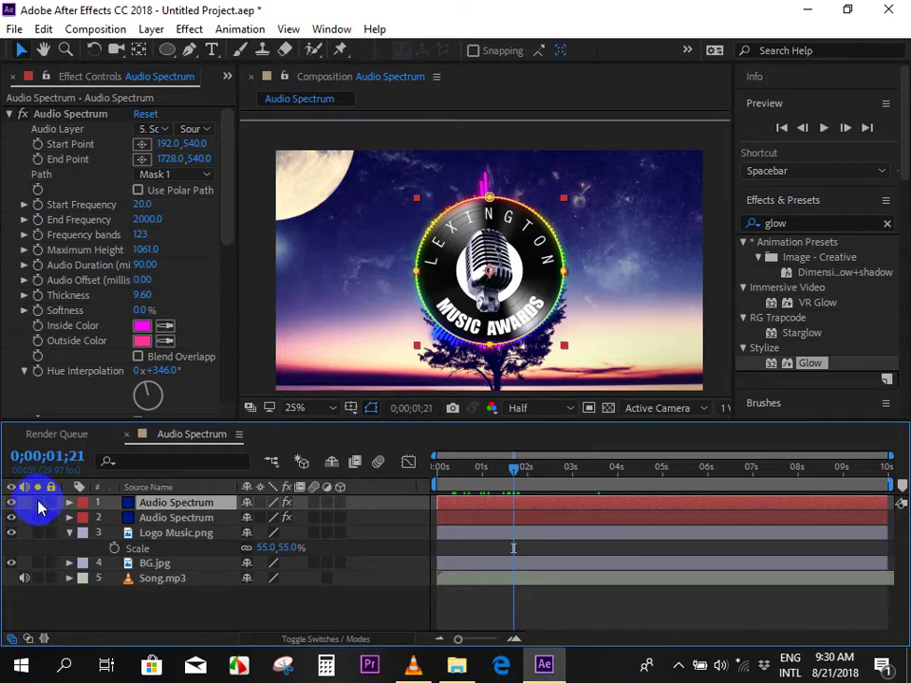
{"action": "left_click", "coordinate": [37, 503]}
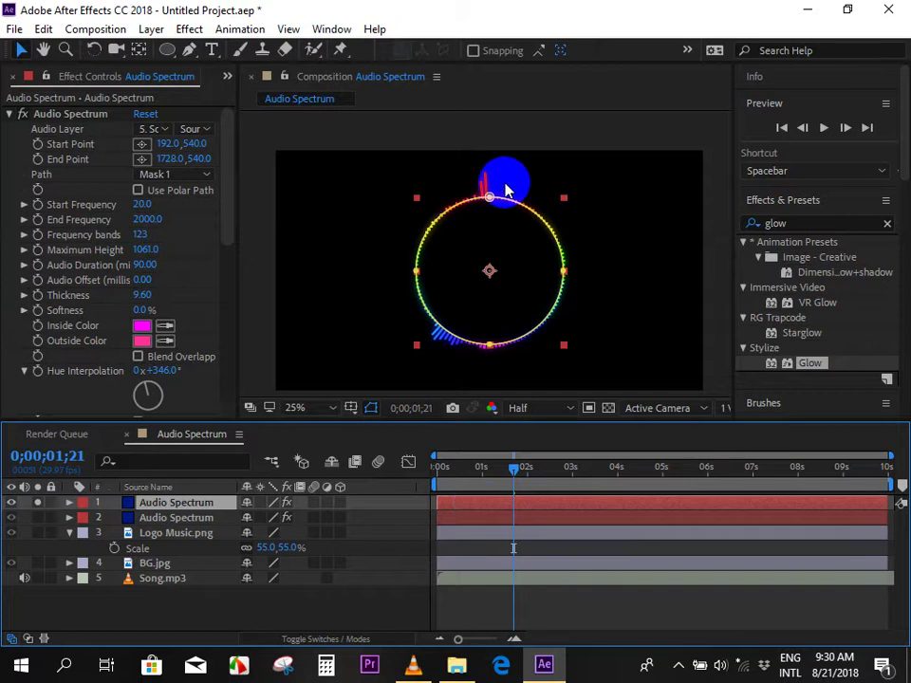
Toggle solo and visibility on the top spectrum copy, leave it soloed, and frame the ring's top.
{"action": "left_click", "coordinate": [38, 504]}
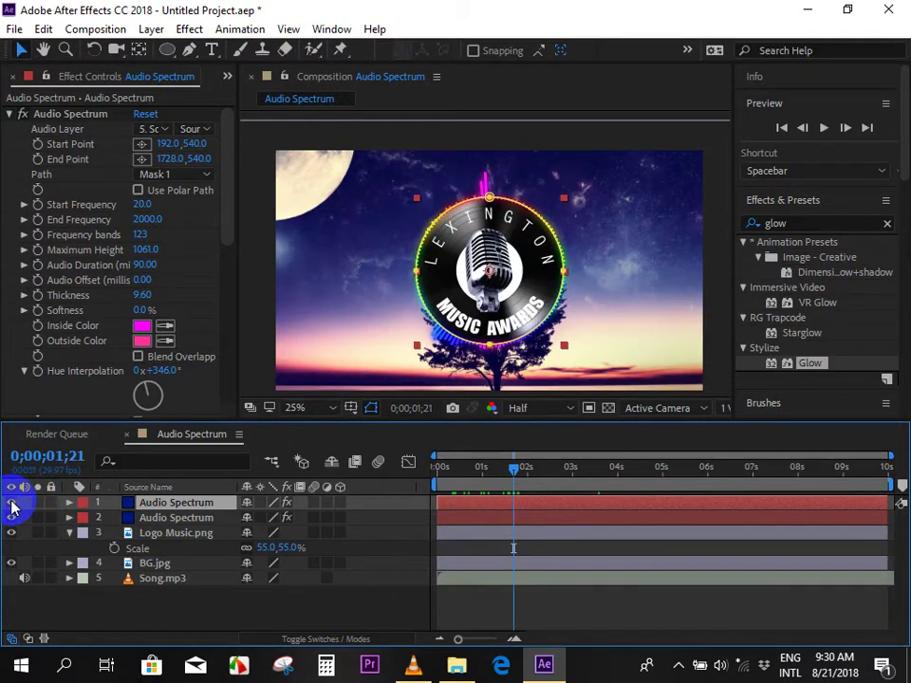
{"action": "left_click", "coordinate": [11, 503]}
{"action": "left_click", "coordinate": [11, 503]}
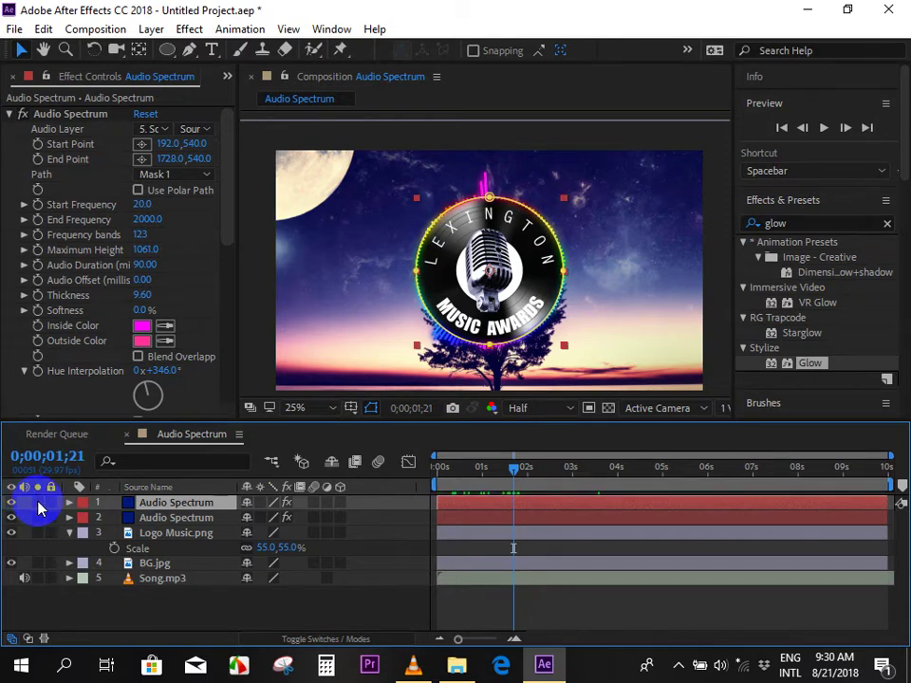
{"action": "left_click", "coordinate": [38, 504]}
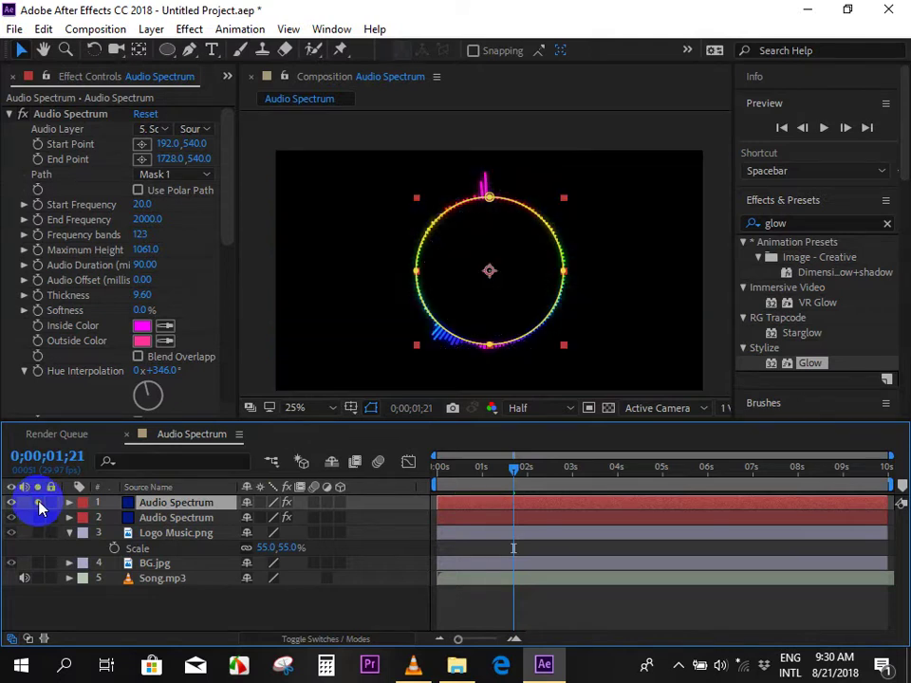
{"action": "scroll", "coordinate": [509, 193], "scroll_direction": "up", "scroll_amount": 2}
{"action": "mouse_move", "coordinate": [509, 193]}
{"action": "left_mouse_down"}
{"action": "mouse_move", "coordinate": [507, 261]}
{"action": "mouse_move", "coordinate": [476, 172]}
{"action": "left_mouse_up"}
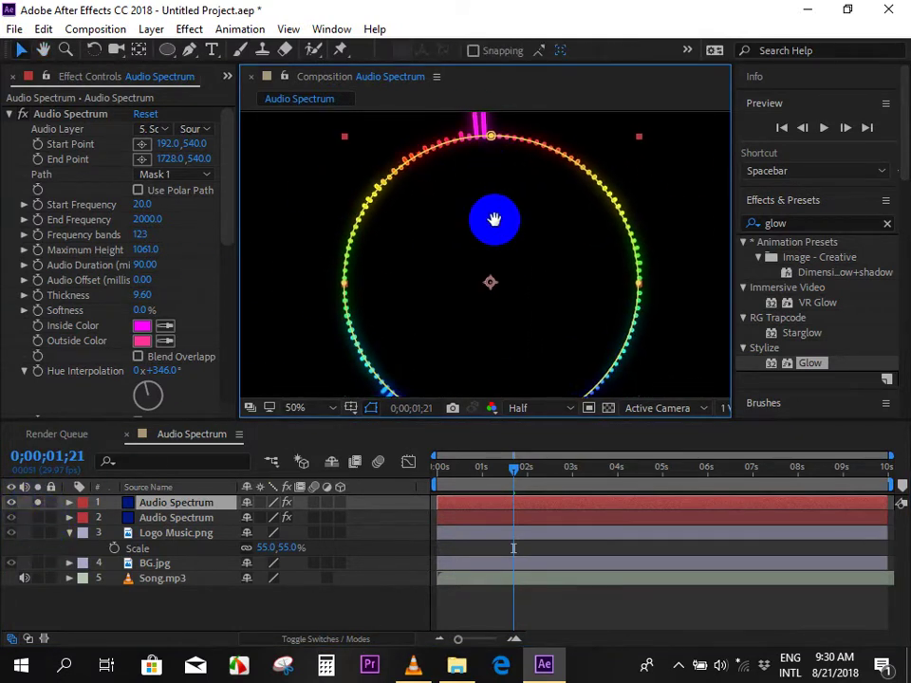
Turn on Duration Averaging for the top Audio Spectrum copy.
{"action": "scroll", "coordinate": [426, 246], "scroll_direction": "up", "scroll_amount": 2}
{"action": "scroll", "coordinate": [423, 307], "scroll_direction": "down", "scroll_amount": 1}
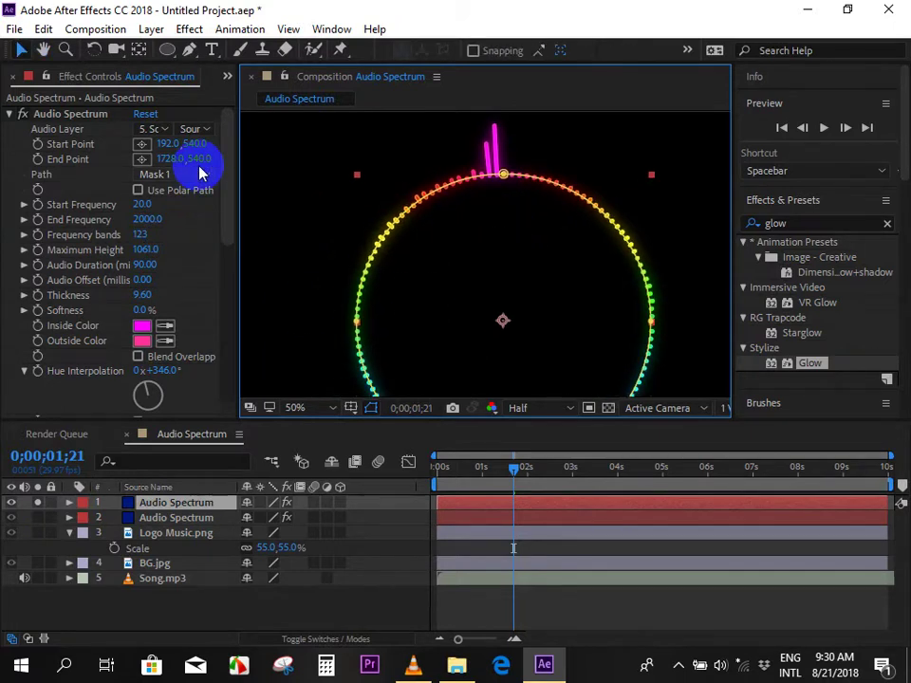
{"action": "scroll", "coordinate": [229, 133], "scroll_direction": "down", "scroll_amount": 2}
{"action": "scroll", "coordinate": [230, 155], "scroll_direction": "up", "scroll_amount": 2}
{"action": "mouse_move", "coordinate": [230, 159]}
{"action": "left_mouse_down"}
{"action": "mouse_move", "coordinate": [226, 222]}
{"action": "mouse_move", "coordinate": [227, 203]}
{"action": "left_mouse_up"}
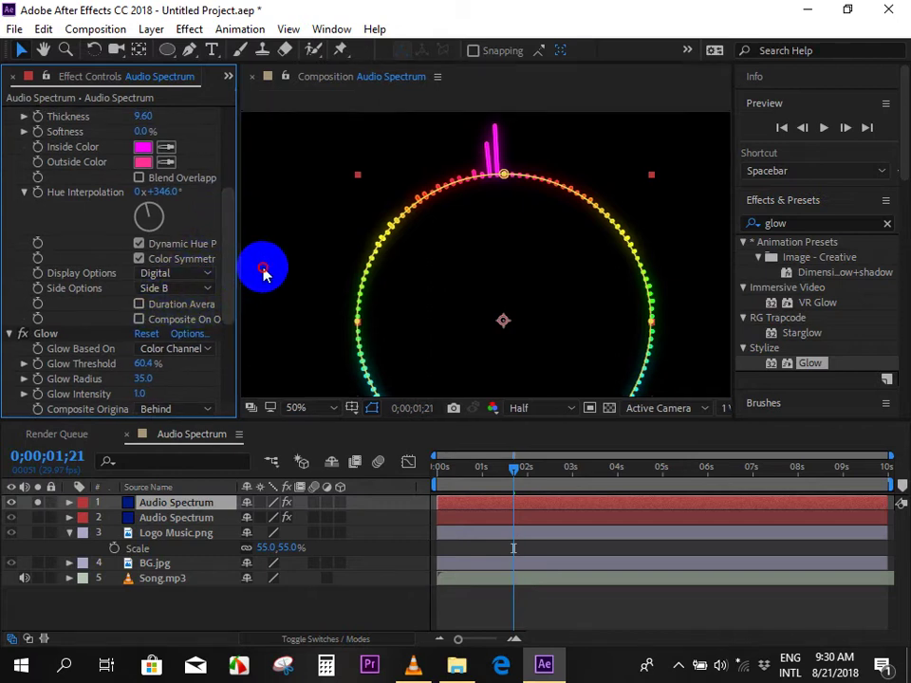
{"action": "left_click_drag", "start_coordinate": [240, 266], "coordinate": [263, 266]}
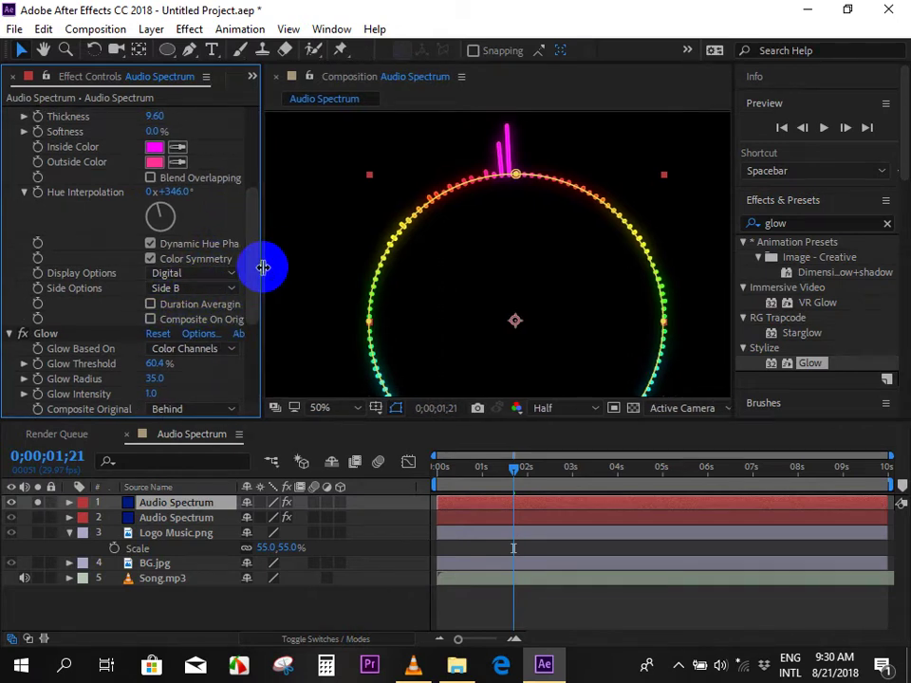
{"action": "left_click", "coordinate": [149, 305]}
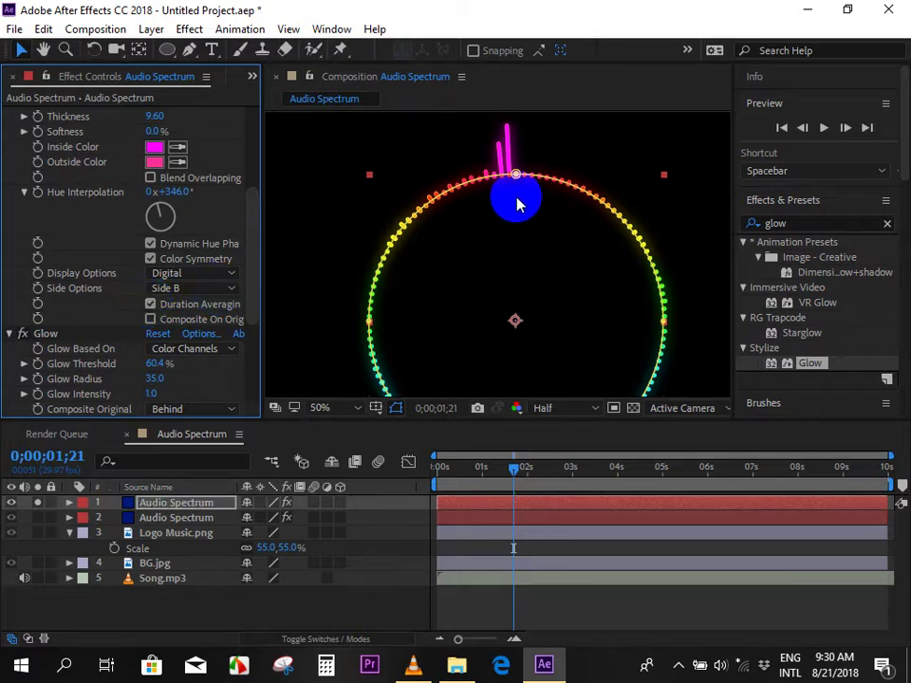
Set Maximum Height to 1541.0 and Frequency Bands to 218, then return to the first frame.
{"action": "key", "text": "comma"}
{"action": "left_click_drag", "start_coordinate": [558, 291], "coordinate": [565, 253]}
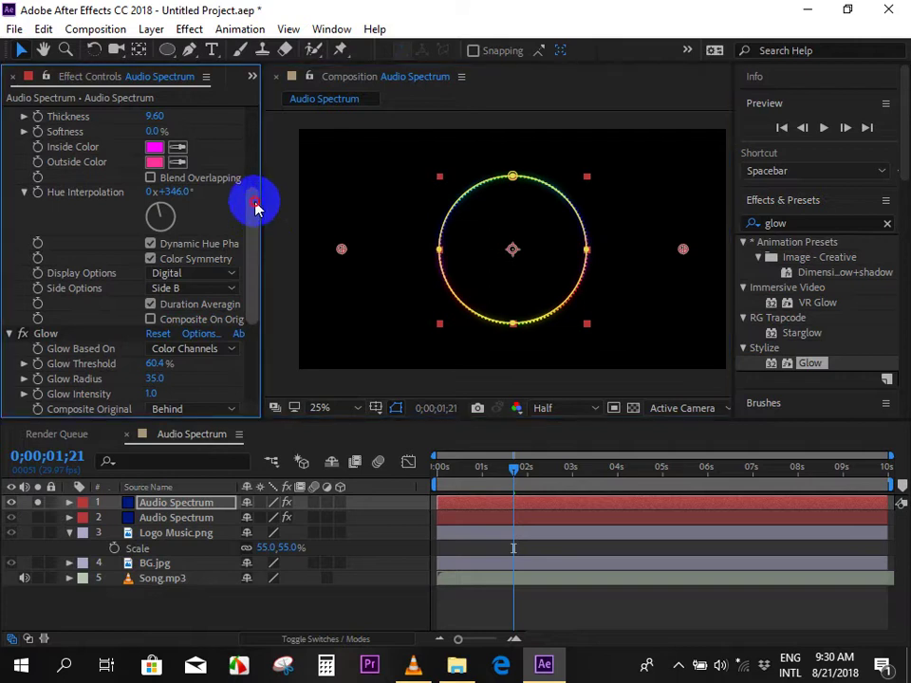
{"action": "scroll", "coordinate": [258, 200], "scroll_direction": "up", "scroll_amount": 5}
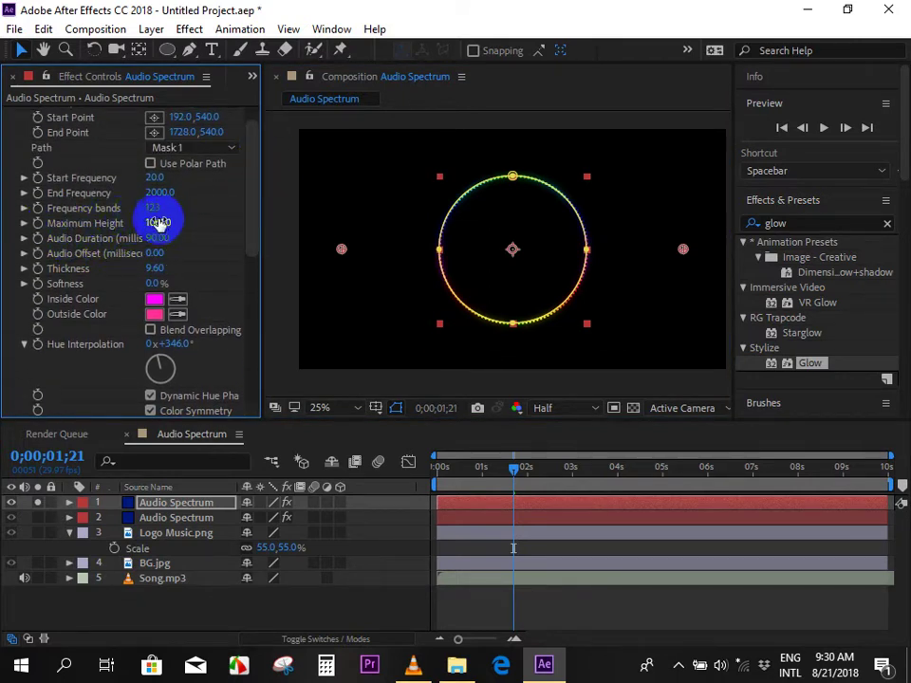
{"action": "mouse_move", "coordinate": [197, 222]}
{"action": "left_mouse_down"}
{"action": "mouse_move", "coordinate": [641, 228]}
{"action": "mouse_move", "coordinate": [155, 206]}
{"action": "mouse_move", "coordinate": [209, 205]}
{"action": "left_mouse_up"}
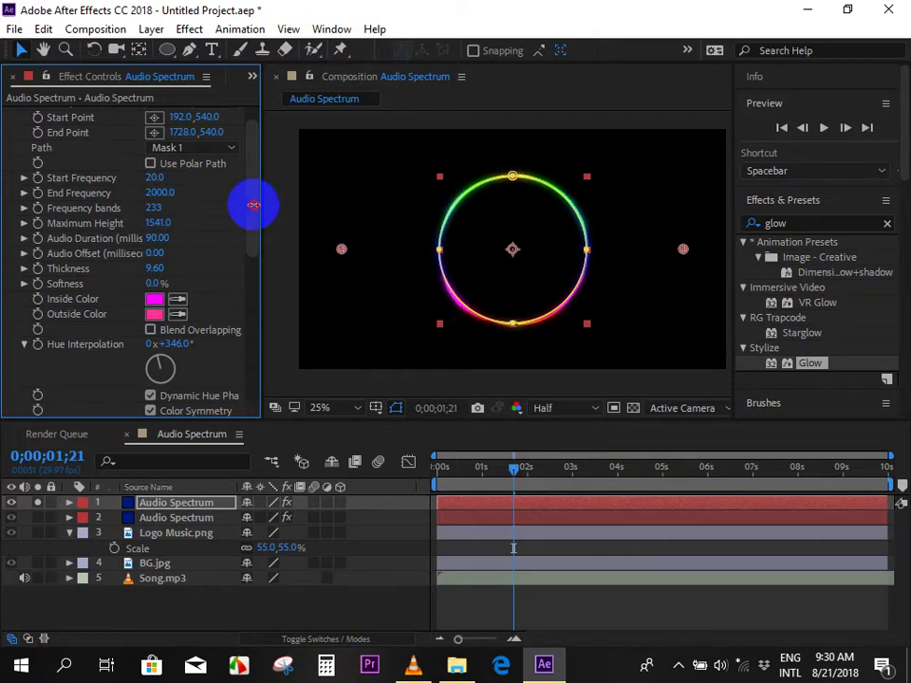
{"action": "left_click_drag", "start_coordinate": [271, 205], "coordinate": [243, 206]}
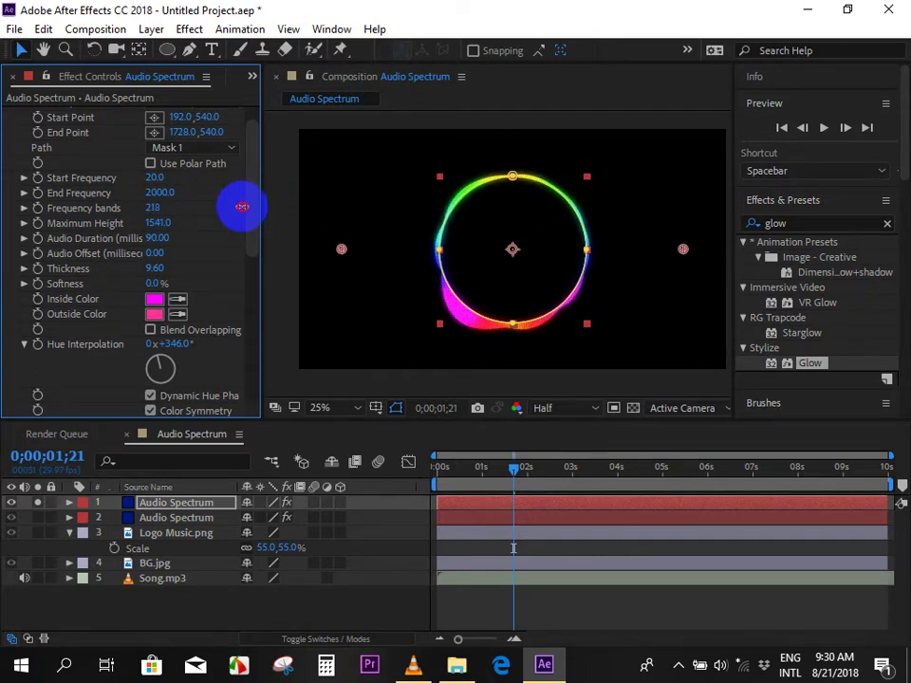
{"action": "key", "text": "Home"}
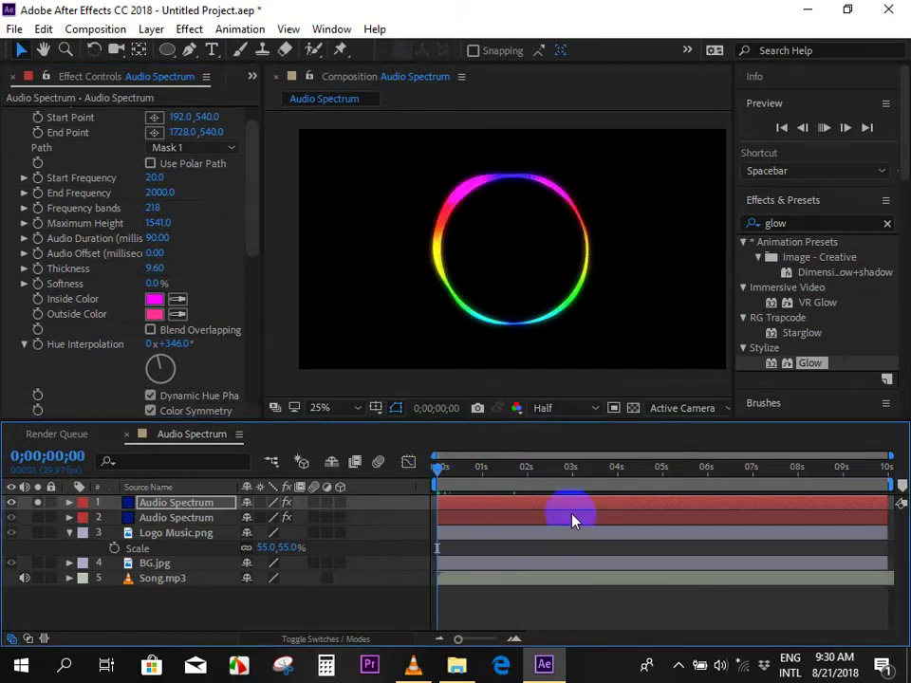
Set the top spectrum's Frequency Bands to 1444 and Maximum Height to 3811.
{"action": "key", "text": "space"}
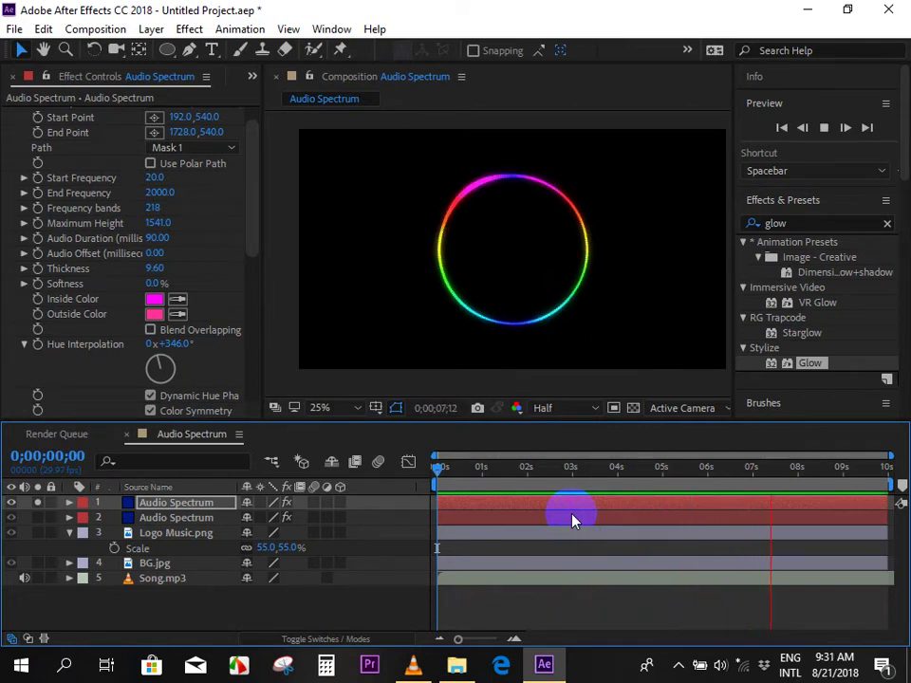
{"action": "key", "text": "space"}
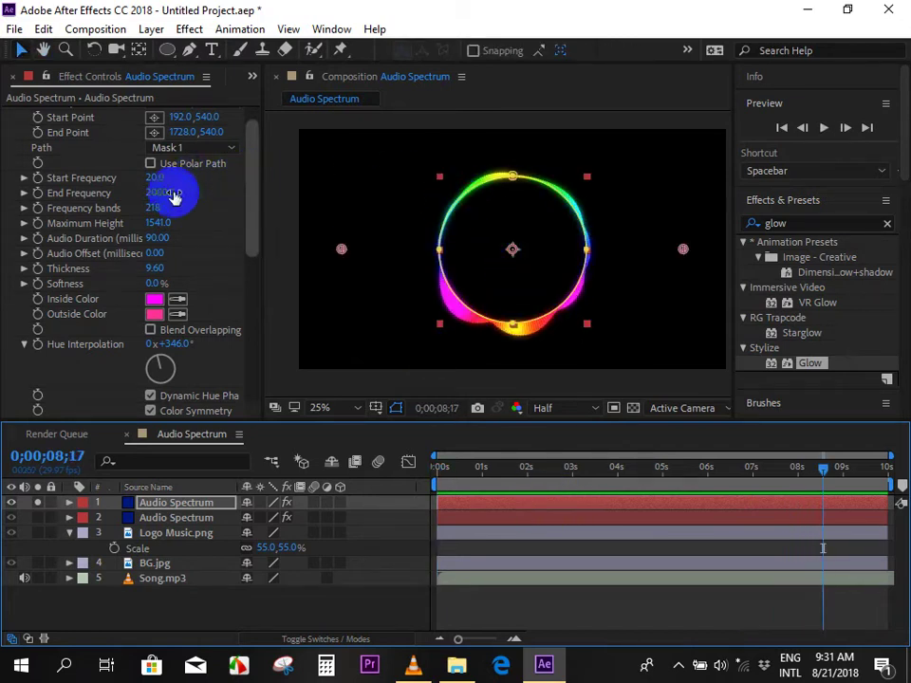
{"action": "mouse_move", "coordinate": [166, 223]}
{"action": "left_mouse_down"}
{"action": "mouse_move", "coordinate": [729, 233]}
{"action": "mouse_move", "coordinate": [437, 255]}
{"action": "mouse_move", "coordinate": [467, 315]}
{"action": "mouse_move", "coordinate": [503, 218]}
{"action": "left_mouse_up"}
{"action": "scroll", "coordinate": [447, 315], "scroll_direction": "up", "scroll_amount": 1}
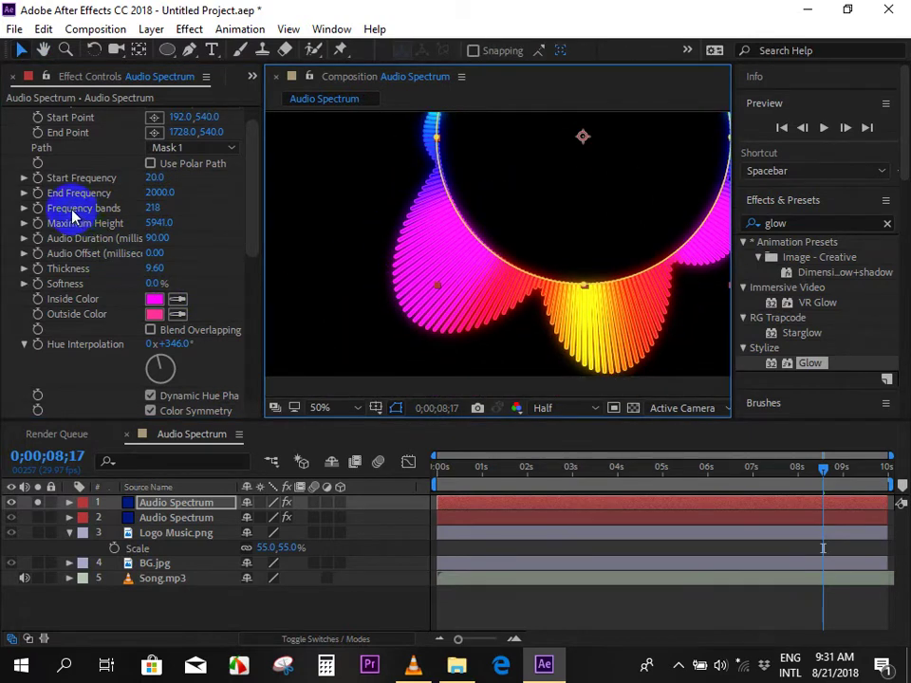
{"action": "mouse_move", "coordinate": [152, 208]}
{"action": "left_mouse_down"}
{"action": "mouse_move", "coordinate": [414, 210]}
{"action": "mouse_move", "coordinate": [561, 165]}
{"action": "mouse_move", "coordinate": [894, 224]}
{"action": "mouse_move", "coordinate": [894, 214]}
{"action": "mouse_move", "coordinate": [706, 269]}
{"action": "left_mouse_up"}
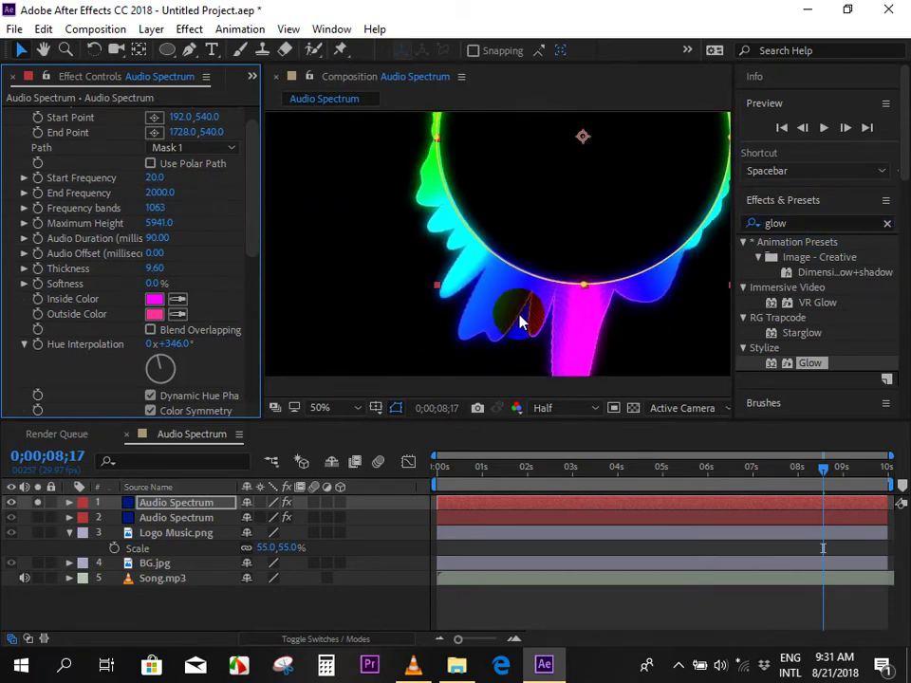
{"action": "scroll", "coordinate": [474, 319], "scroll_direction": "up", "scroll_amount": 2}
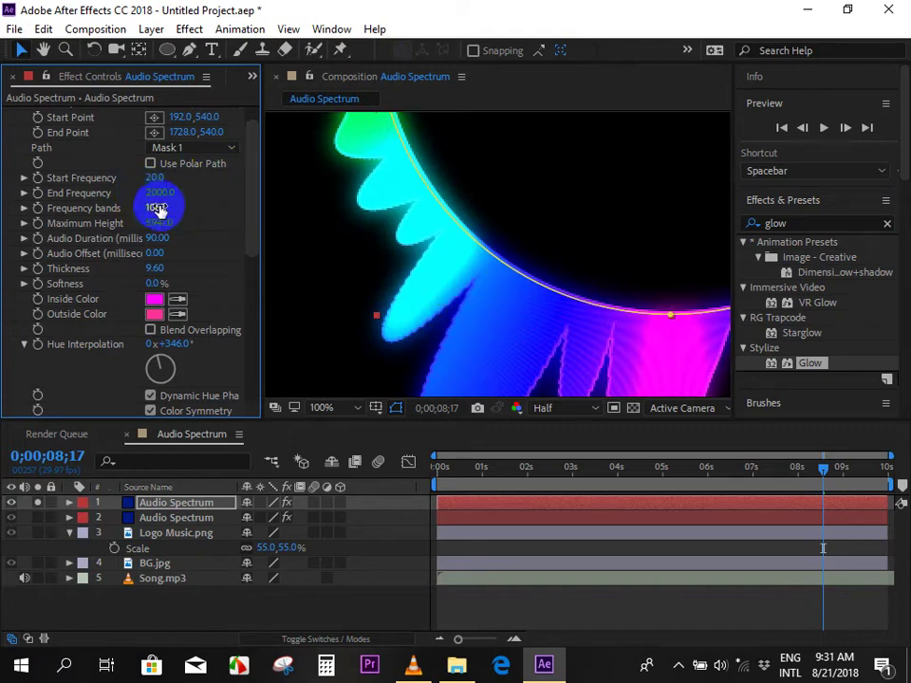
{"action": "left_click_drag", "start_coordinate": [158, 208], "coordinate": [522, 234]}
{"action": "scroll", "coordinate": [598, 245], "scroll_direction": "down", "scroll_amount": 3}
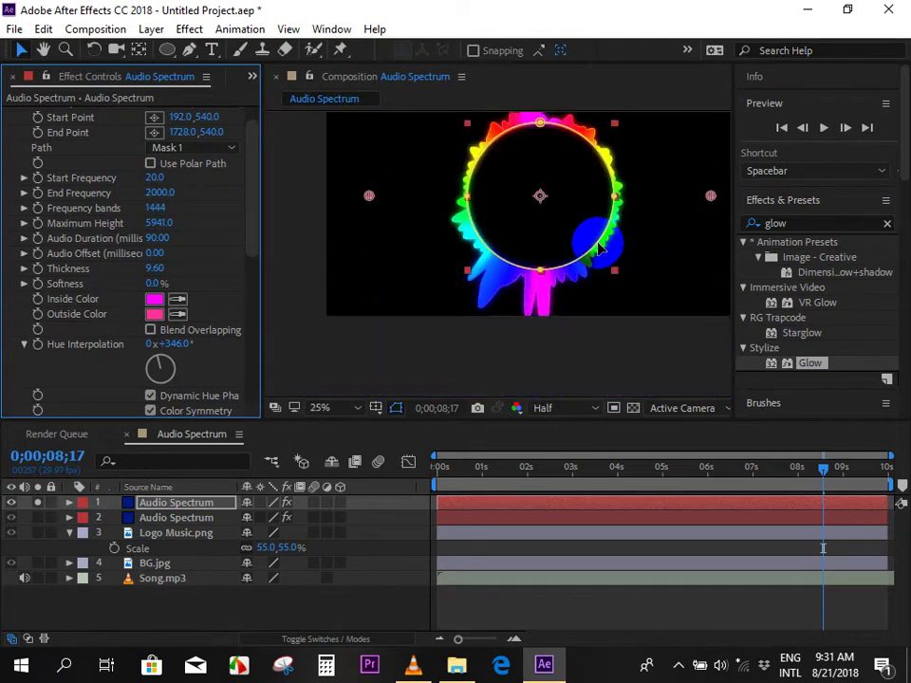
{"action": "left_click_drag", "start_coordinate": [597, 245], "coordinate": [582, 245]}
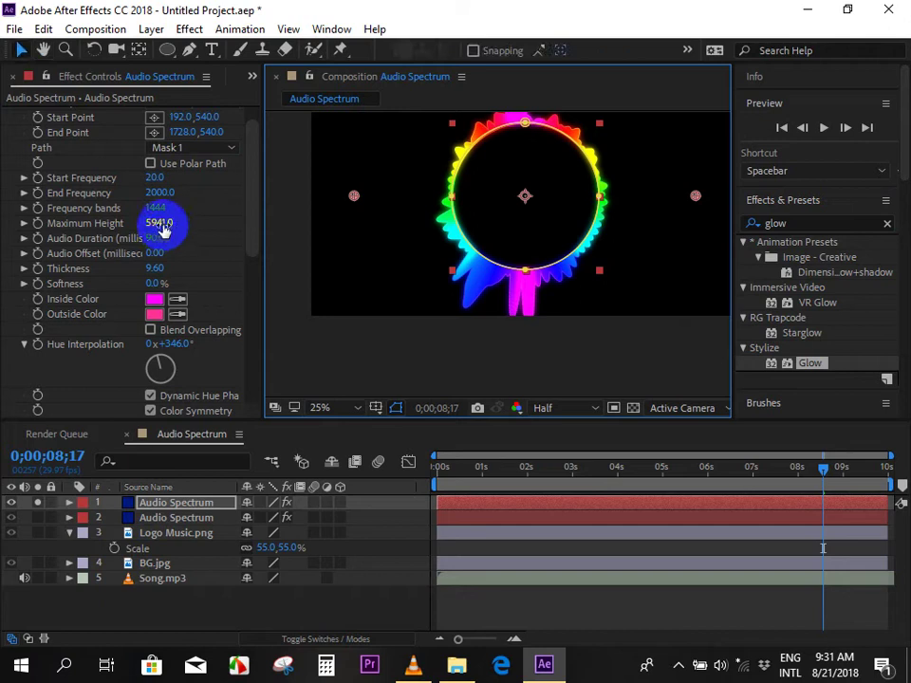
{"action": "left_click_drag", "start_coordinate": [163, 228], "coordinate": [3, 251]}
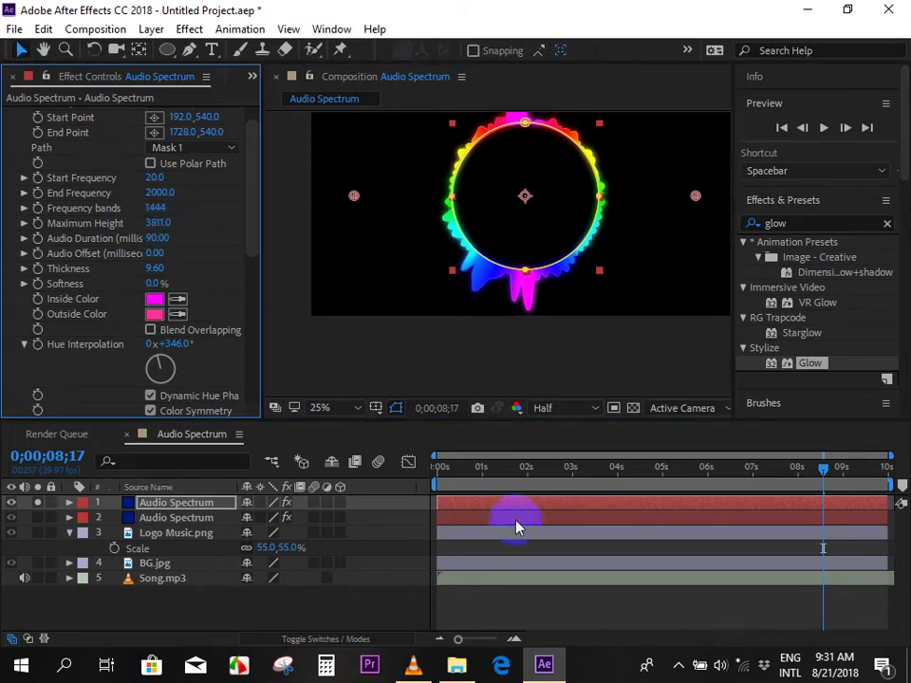
Preview the denser spectrum from the start, then solo the top spectrum layer.
{"action": "left_click_drag", "start_coordinate": [446, 466], "coordinate": [417, 471]}
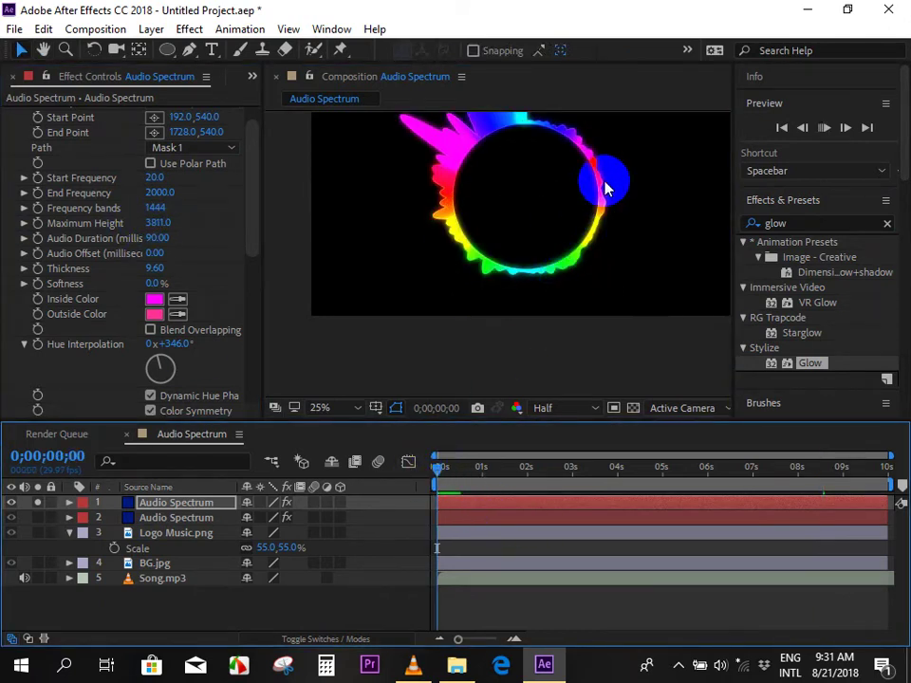
{"action": "key", "text": "space"}
{"action": "key", "text": "space"}
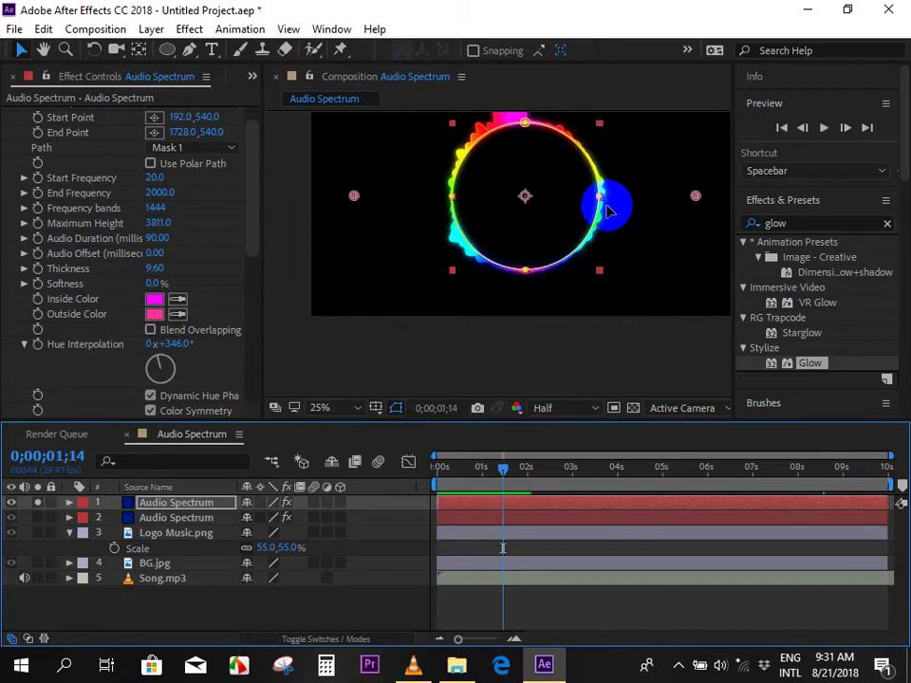
{"action": "left_click", "coordinate": [654, 371]}
{"action": "key", "text": "space"}
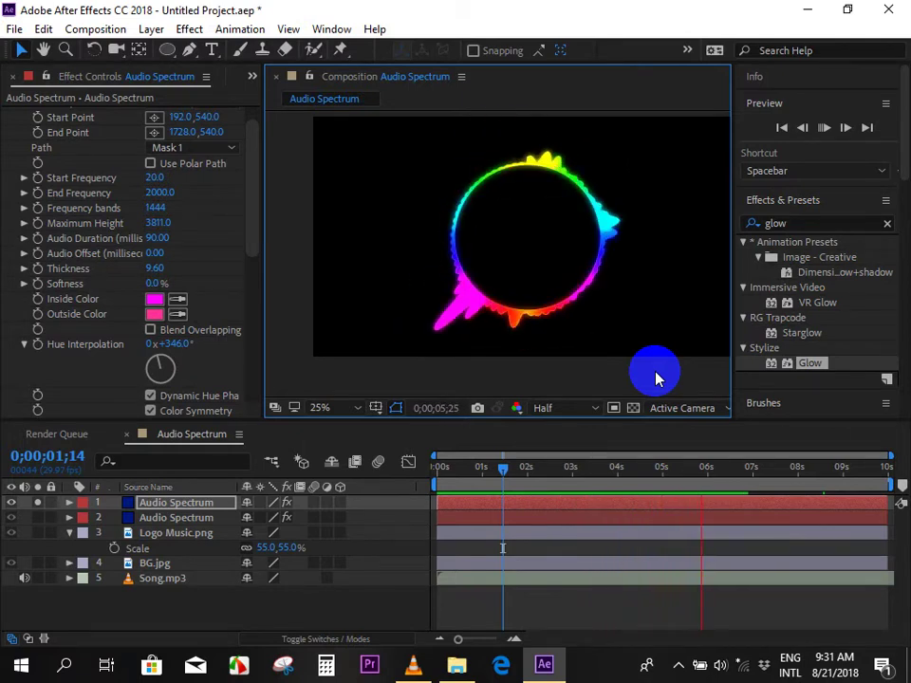
{"action": "left_click_drag", "start_coordinate": [464, 467], "coordinate": [484, 481]}
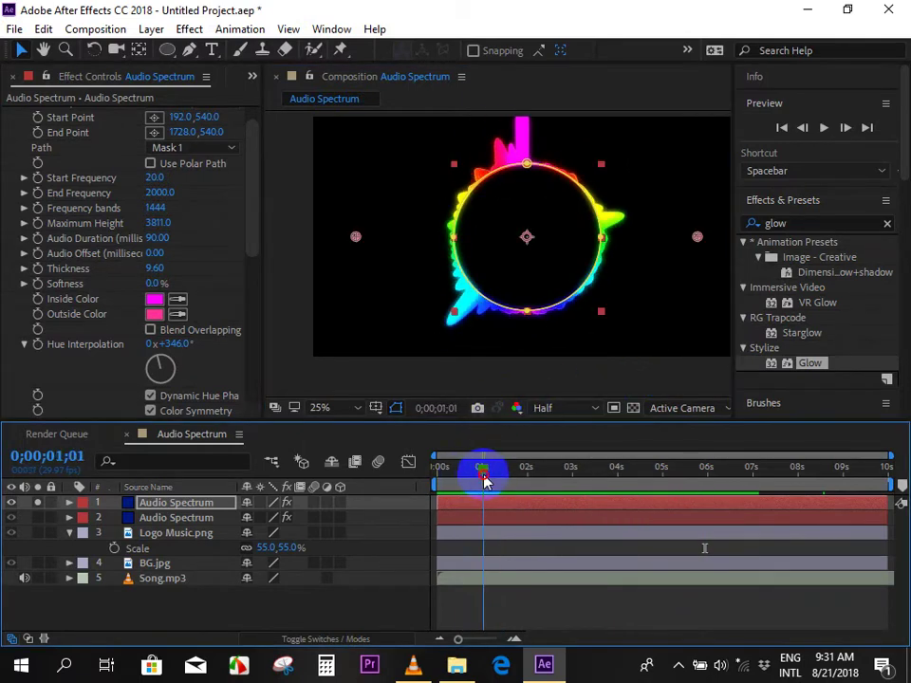
{"action": "left_click", "coordinate": [39, 504]}
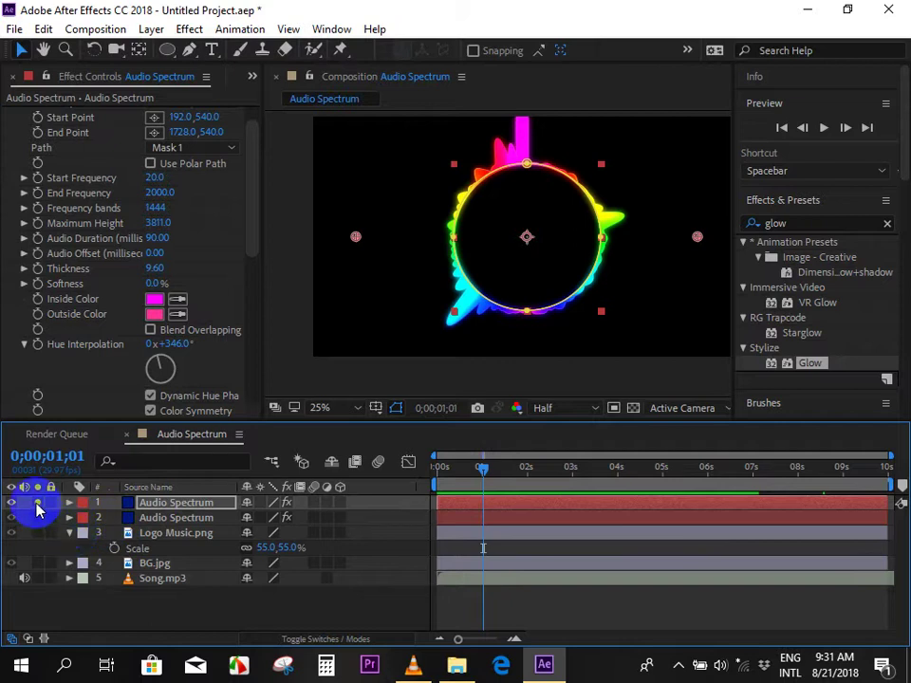
Unsolo the layer and lower Maximum Height to 1431, previewing the shorter rays.
{"action": "left_click", "coordinate": [37, 505]}
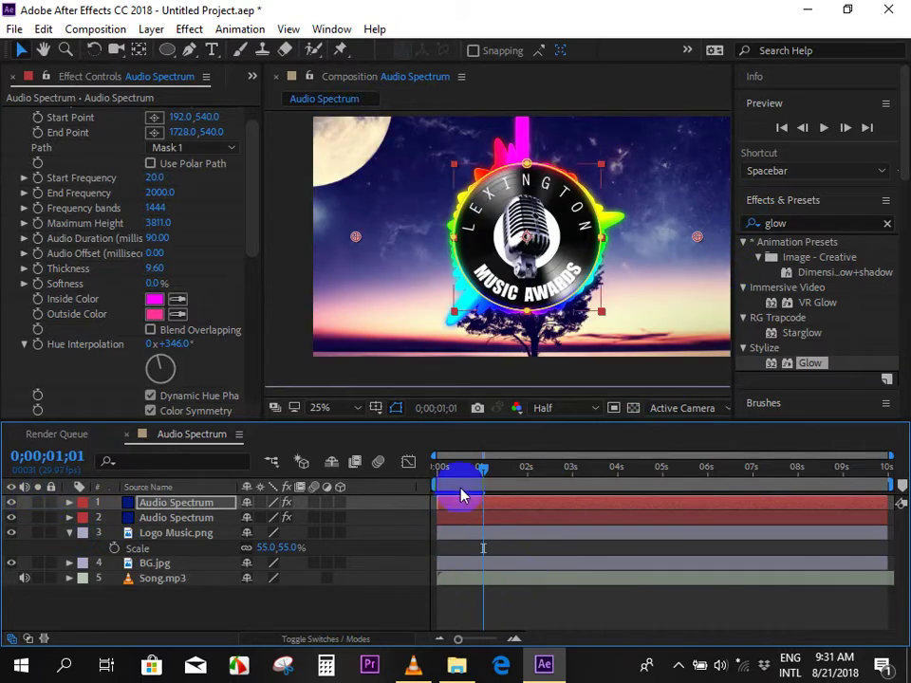
{"action": "left_click_drag", "start_coordinate": [443, 470], "coordinate": [432, 480]}
{"action": "key", "text": "space"}
{"action": "left_click", "coordinate": [474, 504]}
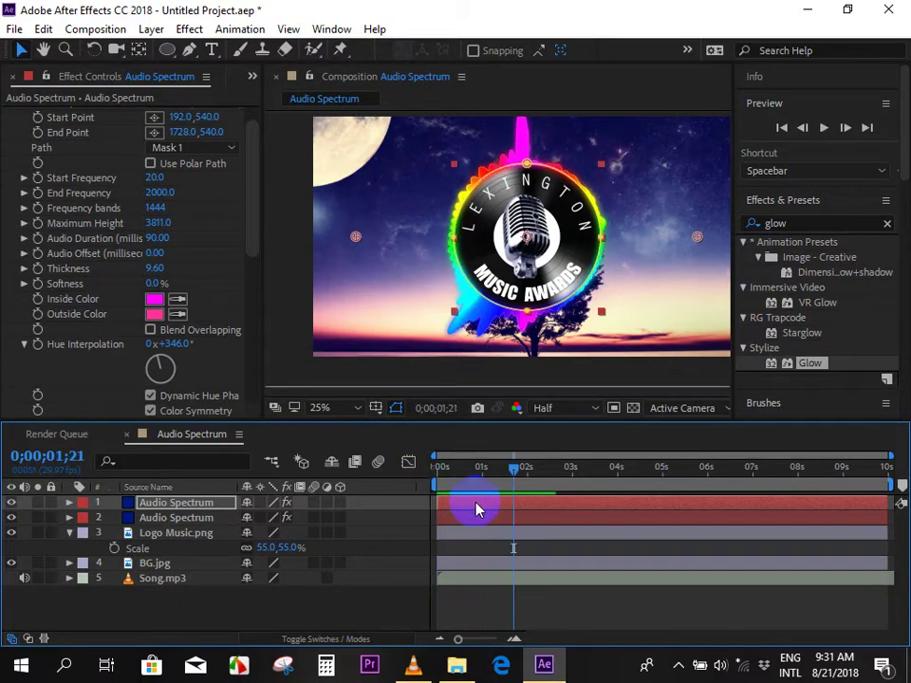
{"action": "mouse_move", "coordinate": [154, 224]}
{"action": "left_mouse_down"}
{"action": "mouse_move", "coordinate": [11, 252]}
{"action": "mouse_move", "coordinate": [159, 244]}
{"action": "left_mouse_up"}
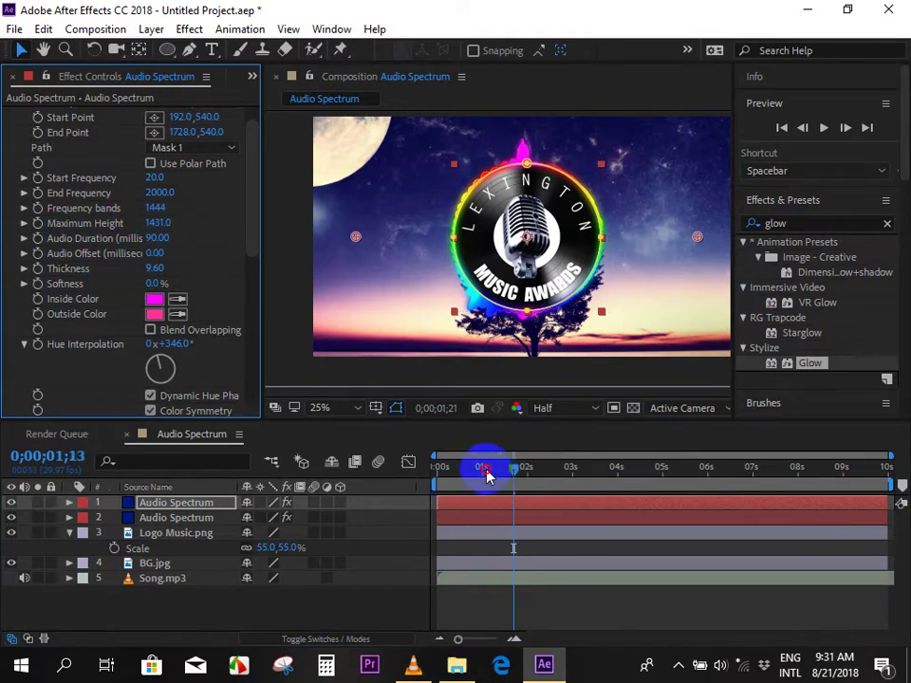
{"action": "left_click_drag", "start_coordinate": [486, 475], "coordinate": [453, 476]}
{"action": "key", "text": "space"}
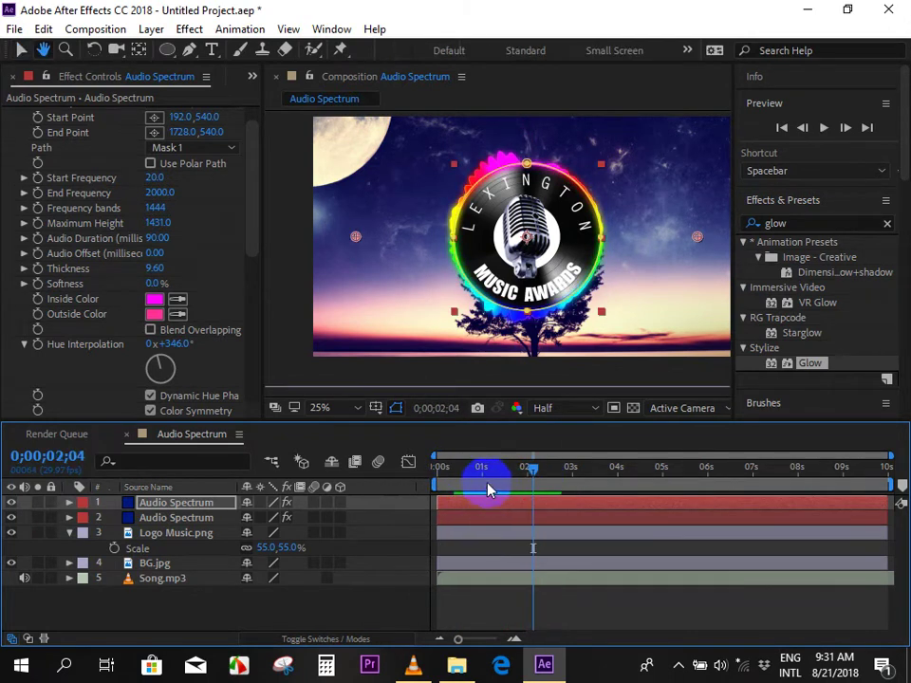
{"action": "left_click", "coordinate": [474, 479]}
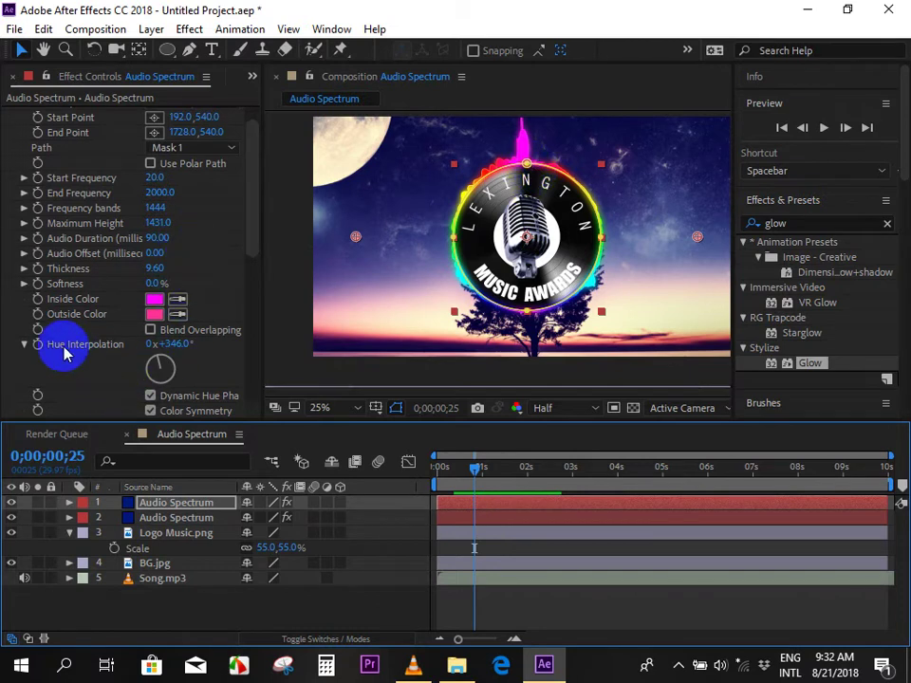
Shift Hue Interpolation to 0x+168° to turn the ring pink-yellow.
{"action": "left_click_drag", "start_coordinate": [254, 167], "coordinate": [254, 197]}
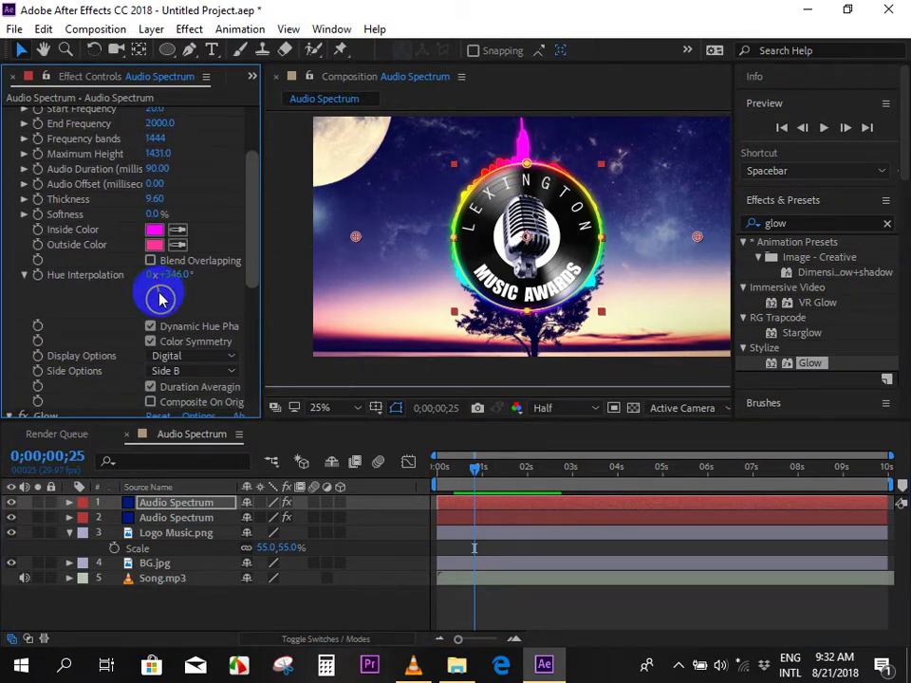
{"action": "mouse_move", "coordinate": [149, 325]}
{"action": "left_mouse_down"}
{"action": "mouse_move", "coordinate": [187, 316]}
{"action": "mouse_move", "coordinate": [159, 301]}
{"action": "left_mouse_up"}
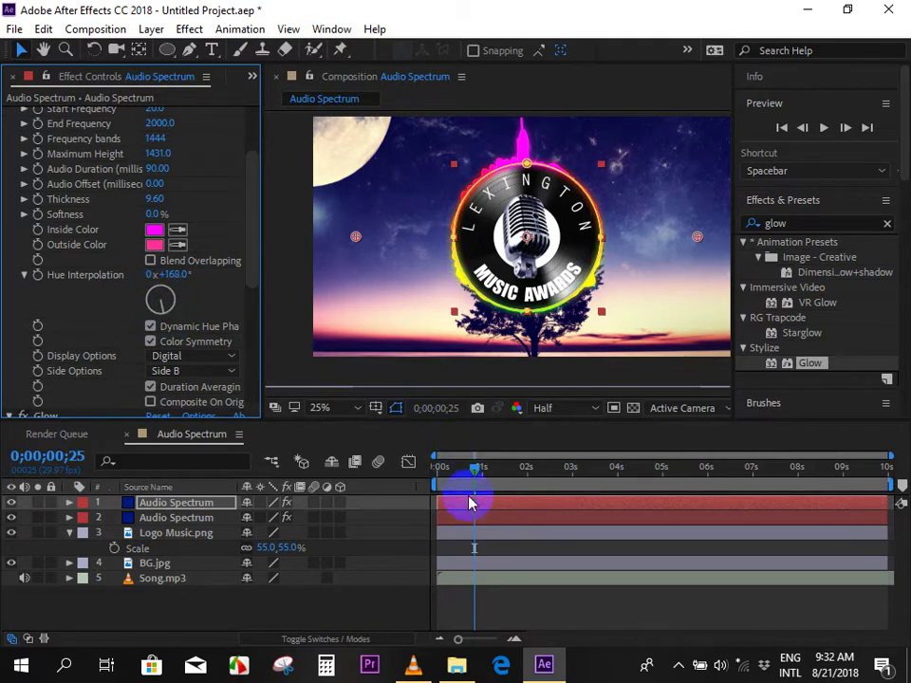
{"action": "left_click", "coordinate": [495, 519]}
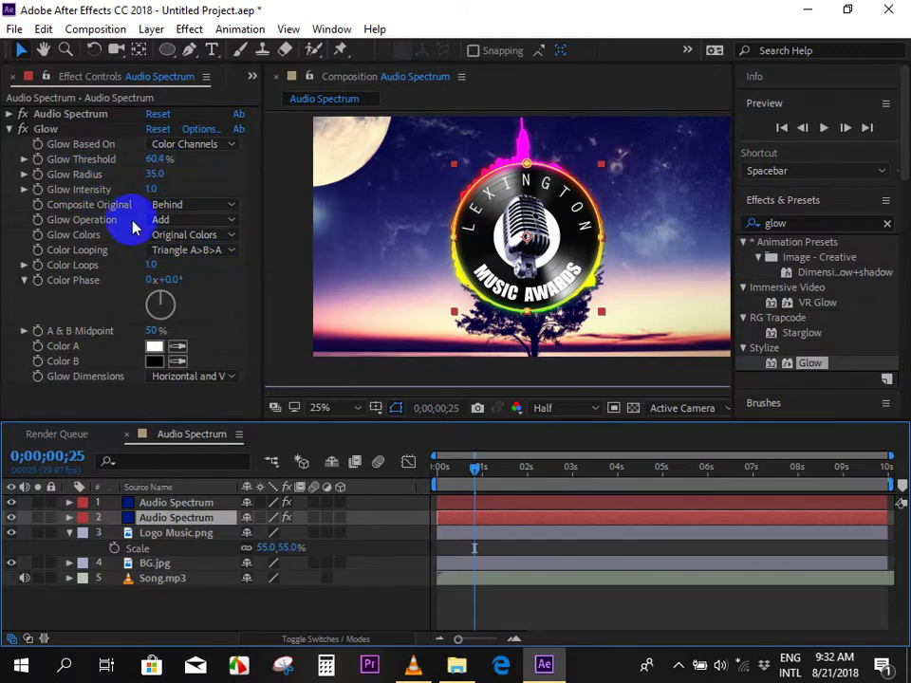
Raise the second spectrum's Maximum Height to 7151, previewing both spectrums together.
{"action": "left_click", "coordinate": [9, 114]}
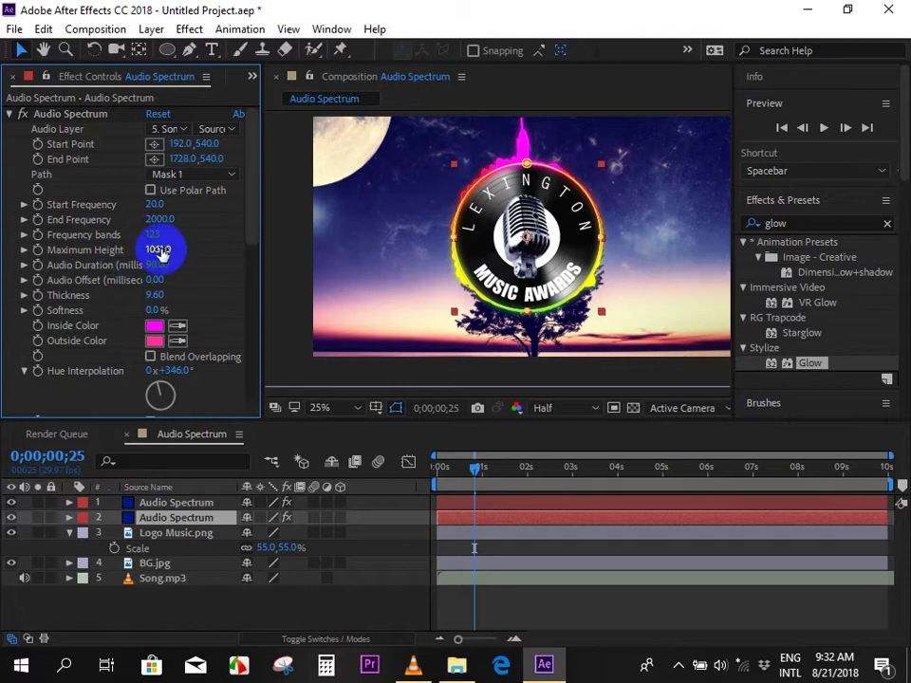
{"action": "left_click_drag", "start_coordinate": [157, 251], "coordinate": [288, 251]}
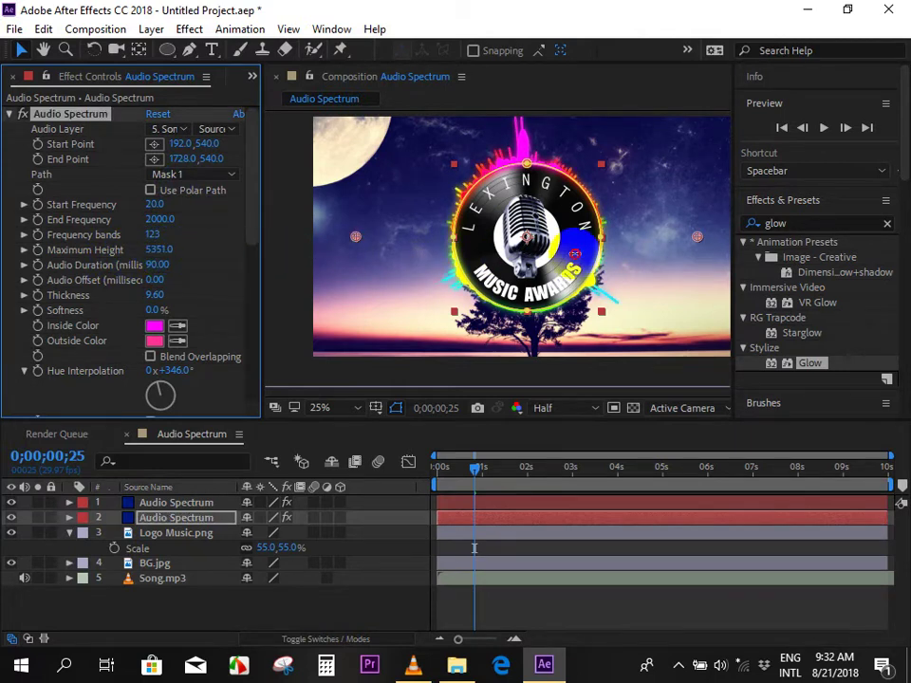
{"action": "mouse_move", "coordinate": [588, 239]}
{"action": "left_mouse_down"}
{"action": "mouse_move", "coordinate": [906, 238]}
{"action": "mouse_move", "coordinate": [159, 249]}
{"action": "mouse_move", "coordinate": [349, 260]}
{"action": "left_mouse_up"}
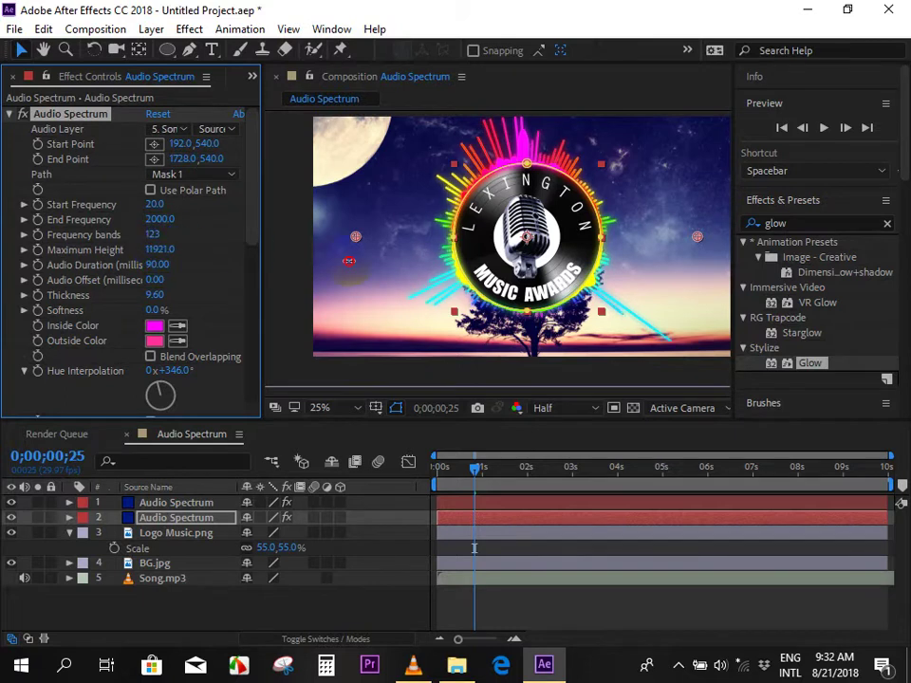
{"action": "left_click_drag", "start_coordinate": [474, 472], "coordinate": [437, 471]}
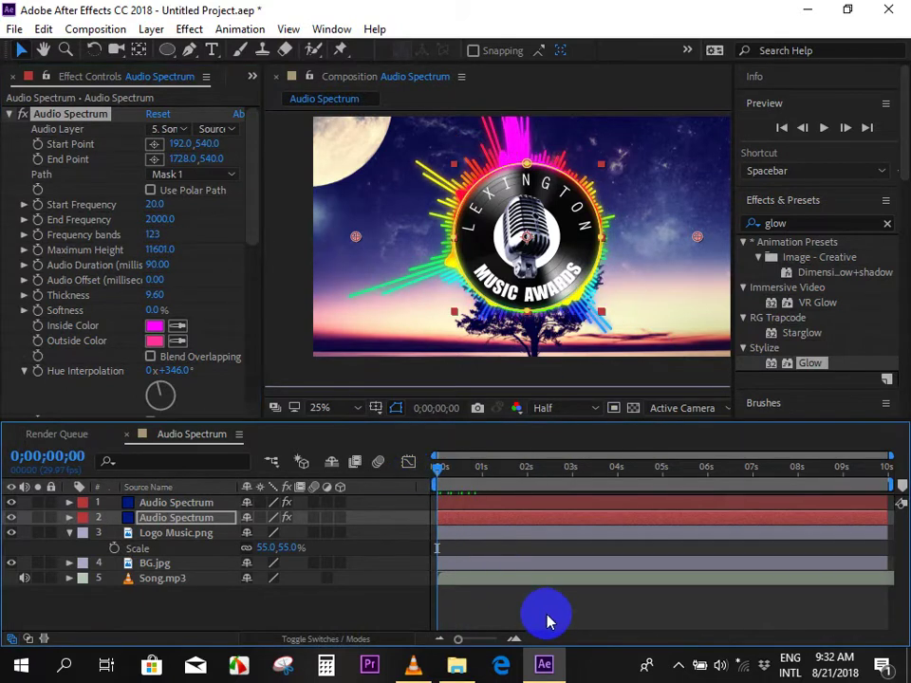
{"action": "key", "text": "space"}
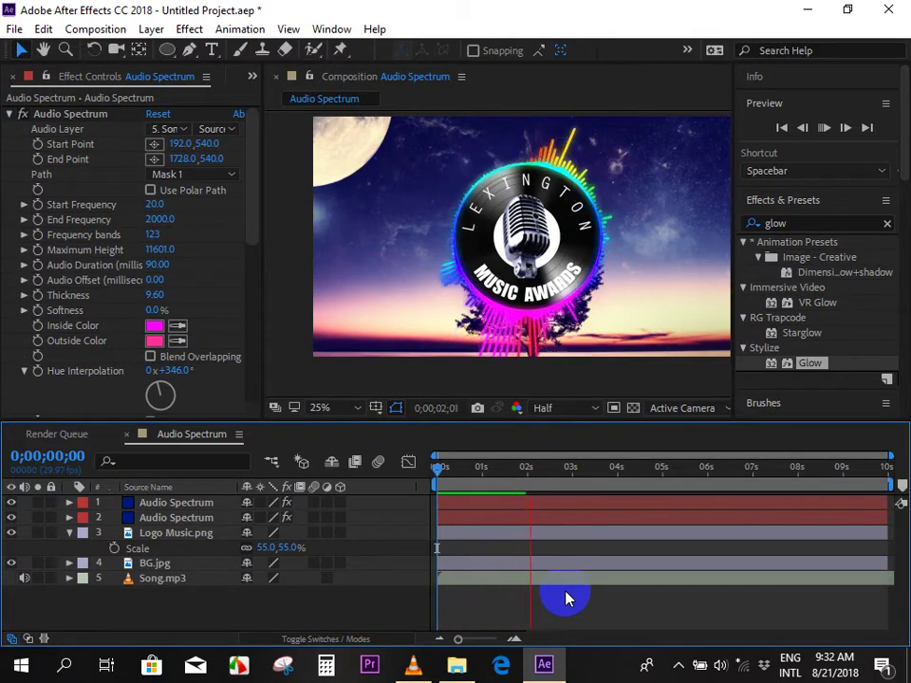
{"action": "key", "text": "space"}
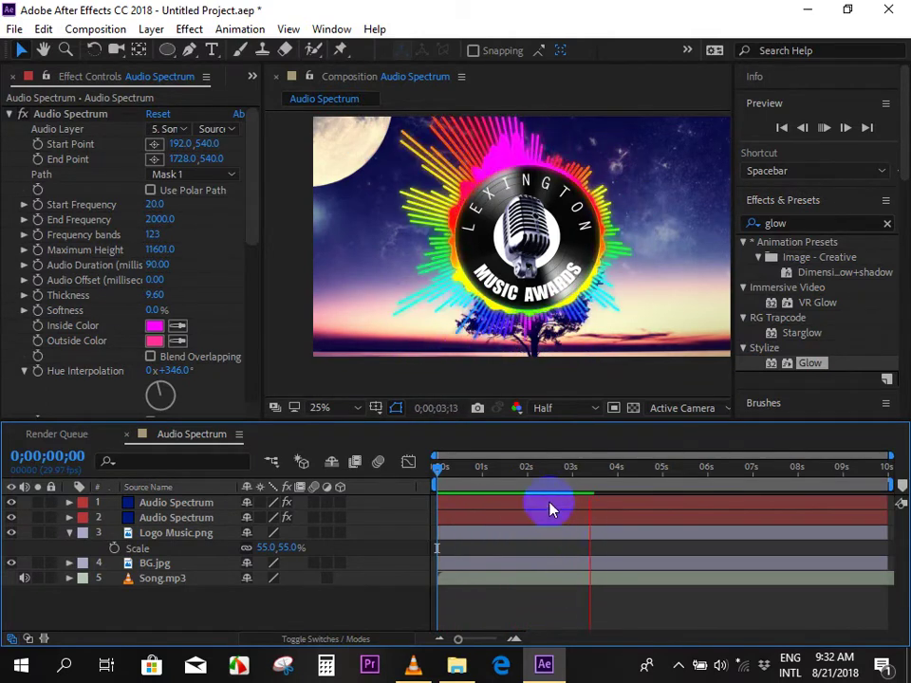
{"action": "left_click_drag", "start_coordinate": [491, 474], "coordinate": [446, 477]}
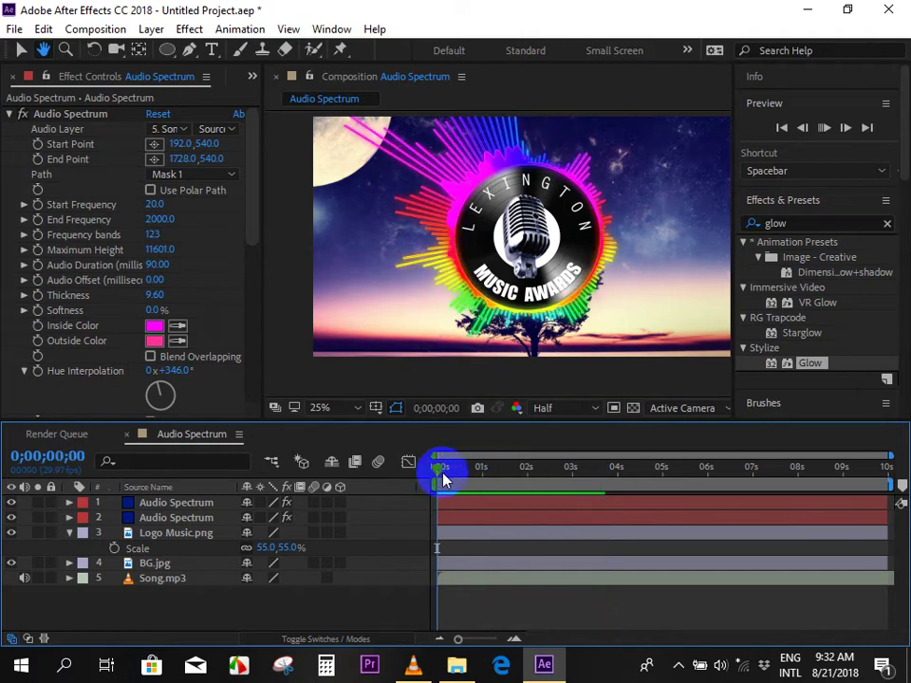
{"action": "key", "text": "space"}
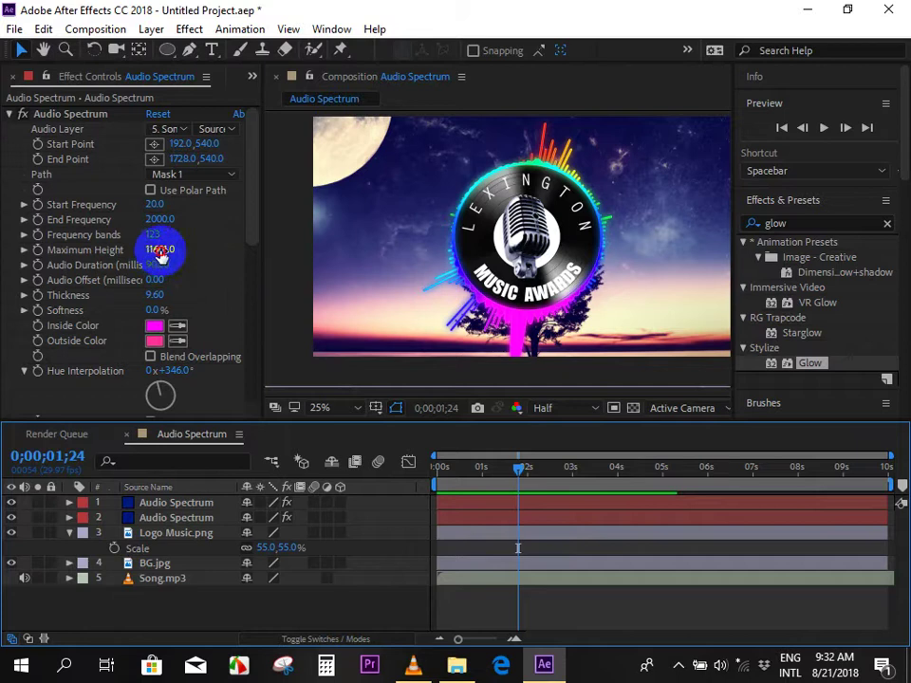
{"action": "left_click_drag", "start_coordinate": [162, 250], "coordinate": [3, 285]}
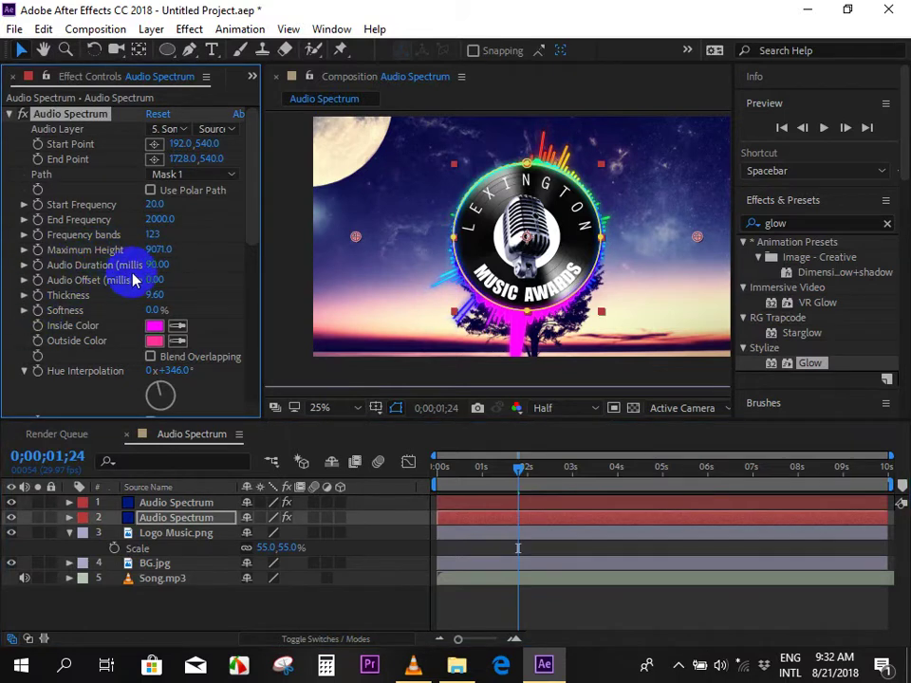
{"action": "left_click", "coordinate": [161, 249]}
{"action": "left_click_drag", "start_coordinate": [150, 248], "coordinate": [16, 256]}
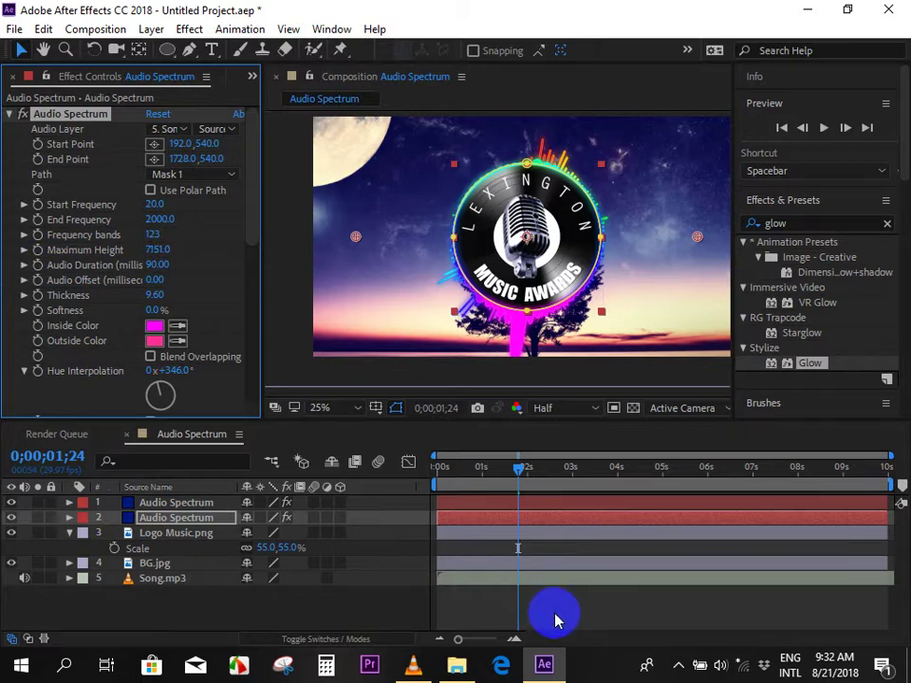
Duplicate the top Audio Spectrum layer with Ctrl+D to make a third copy.
{"action": "left_click", "coordinate": [505, 504]}
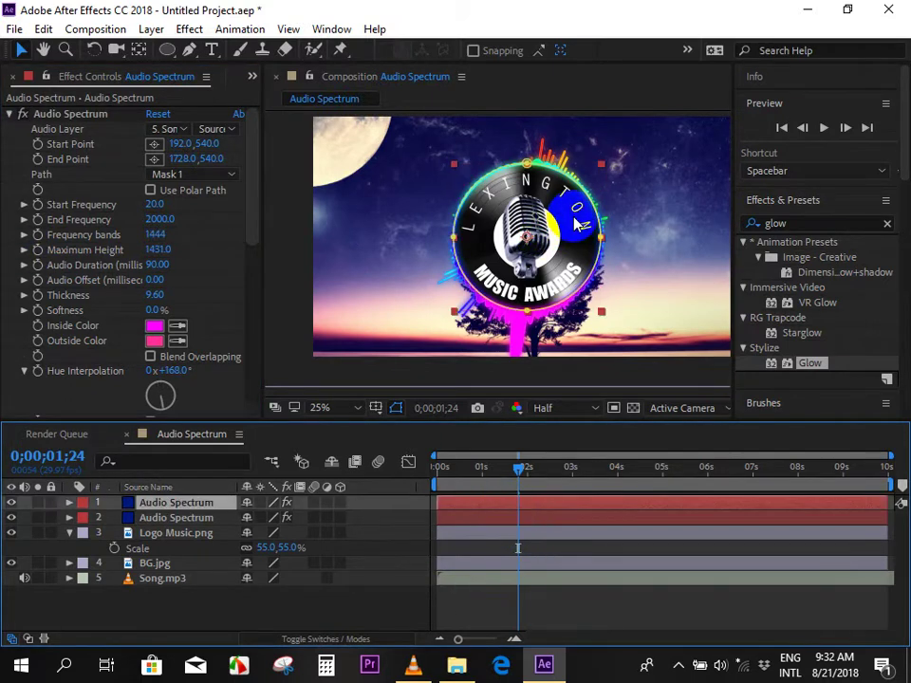
{"action": "scroll", "coordinate": [574, 216], "scroll_direction": "up", "scroll_amount": 2}
{"action": "scroll", "coordinate": [574, 216], "scroll_direction": "down", "scroll_amount": 2}
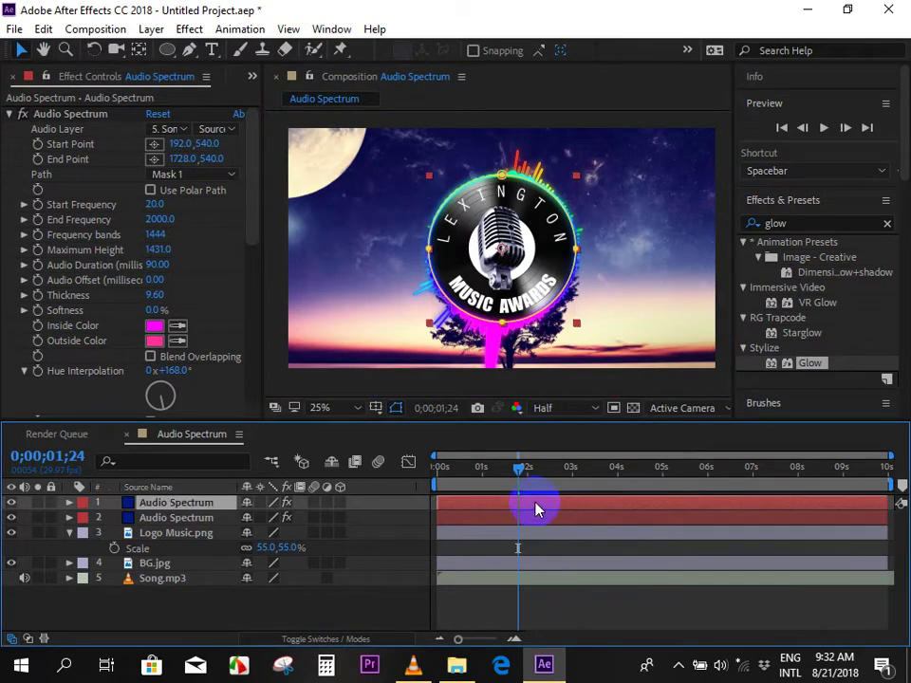
{"action": "key", "text": "ctrl+d"}
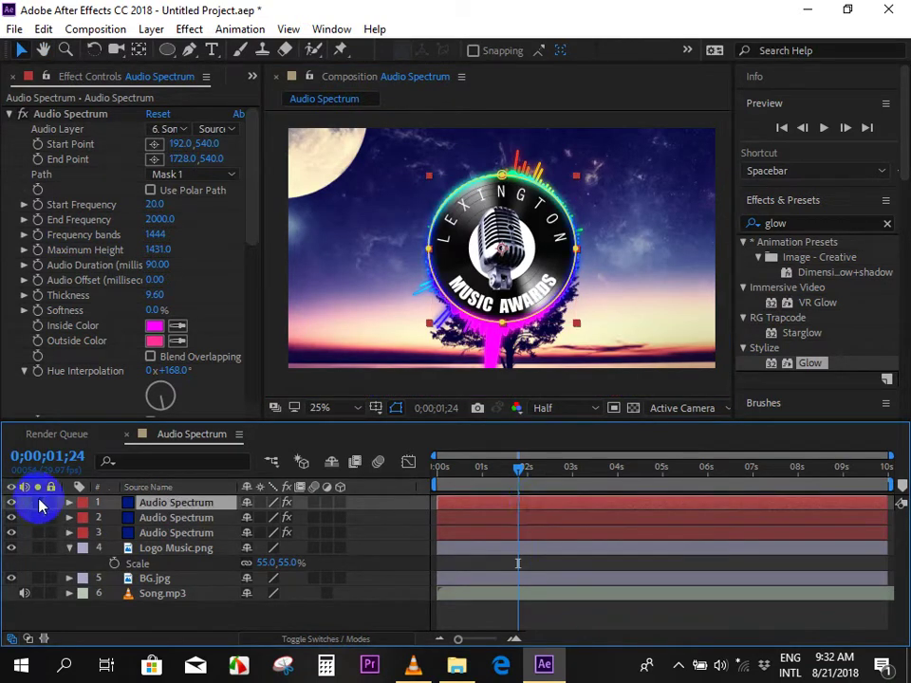
Solo the new spectrum copy and set it to Side A with Analog lines display.
{"action": "left_click", "coordinate": [39, 503]}
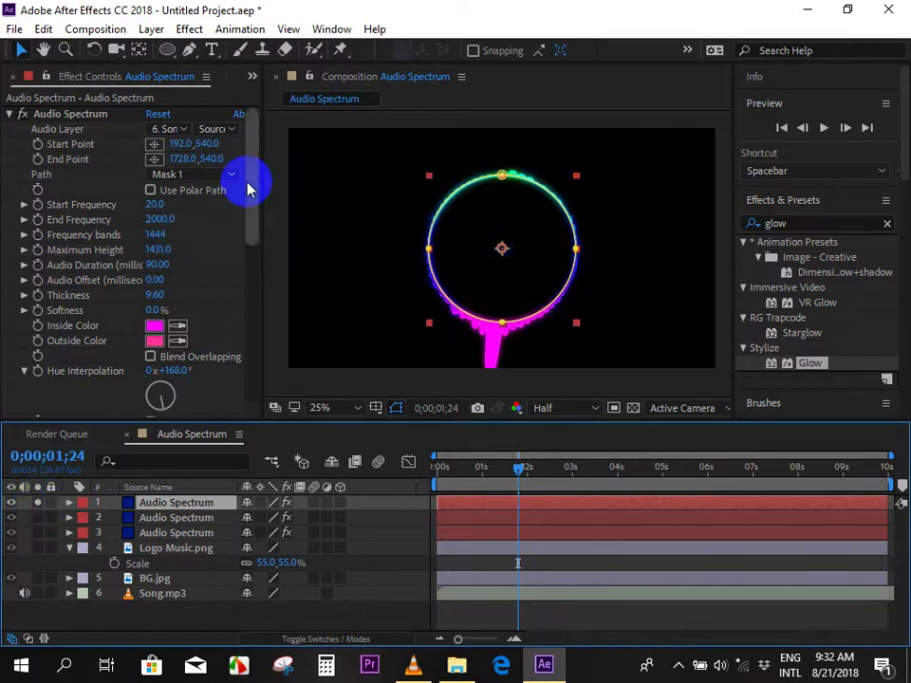
{"action": "left_click_drag", "start_coordinate": [252, 140], "coordinate": [240, 240]}
{"action": "left_click", "coordinate": [186, 224]}
{"action": "left_click", "coordinate": [194, 240]}
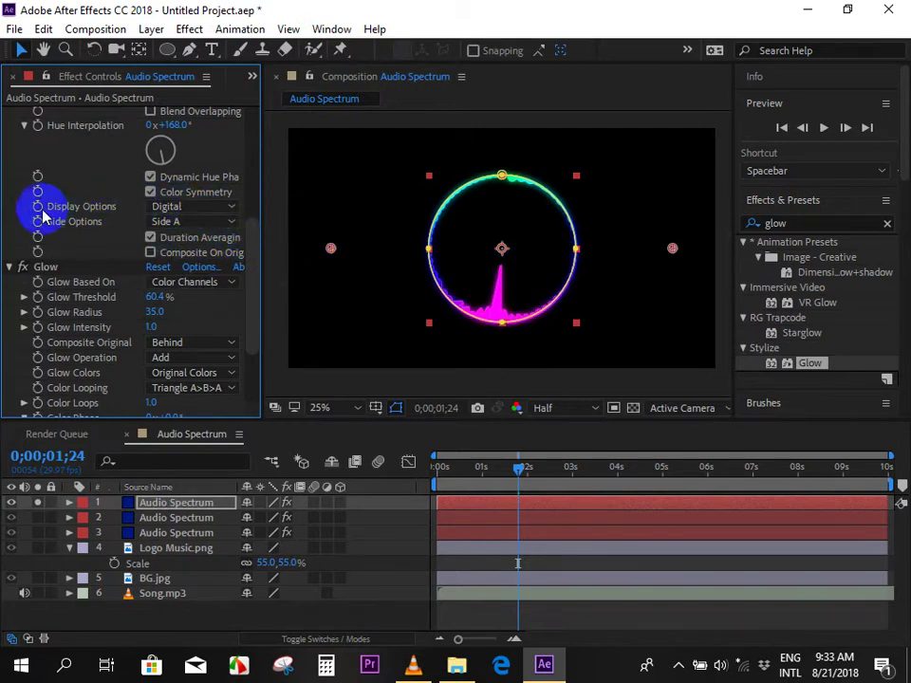
{"action": "left_click", "coordinate": [185, 208]}
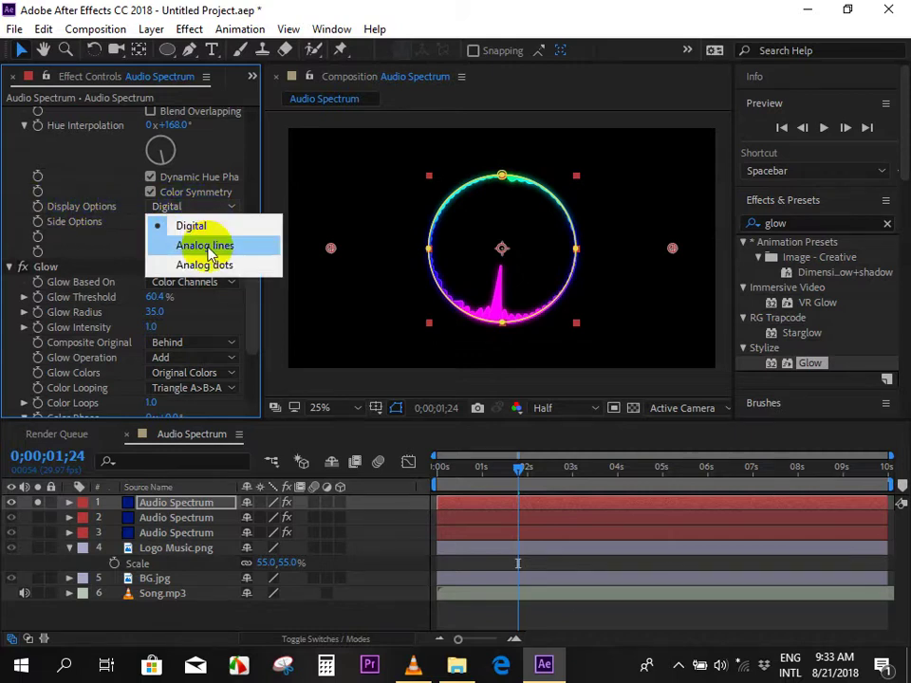
{"action": "left_click", "coordinate": [207, 246]}
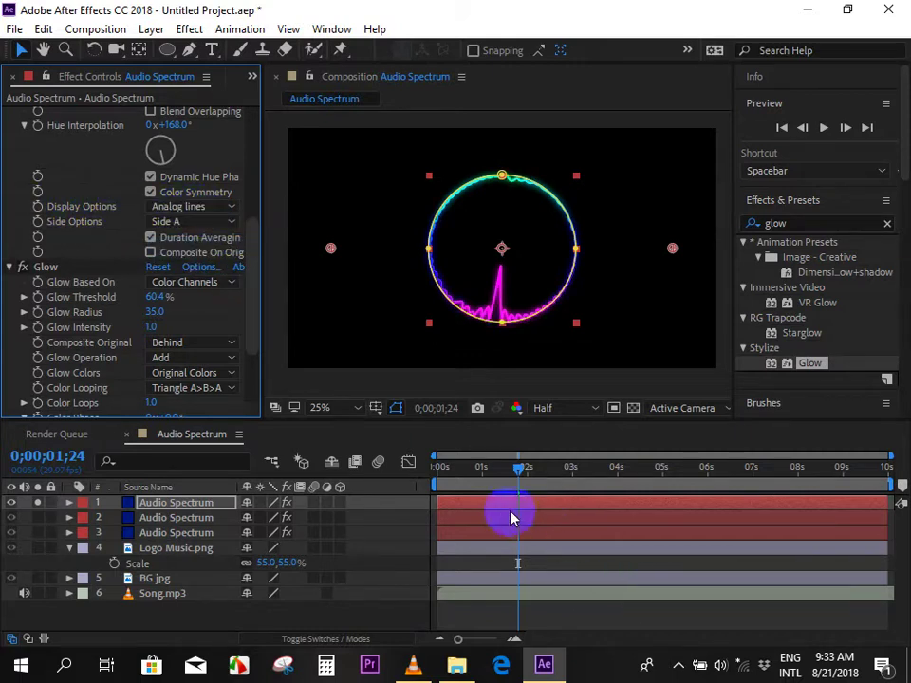
Preview the analog-line spectrum alone, then unsolo and preview the full composition.
{"action": "left_click_drag", "start_coordinate": [518, 466], "coordinate": [442, 488]}
{"action": "key", "text": "space"}
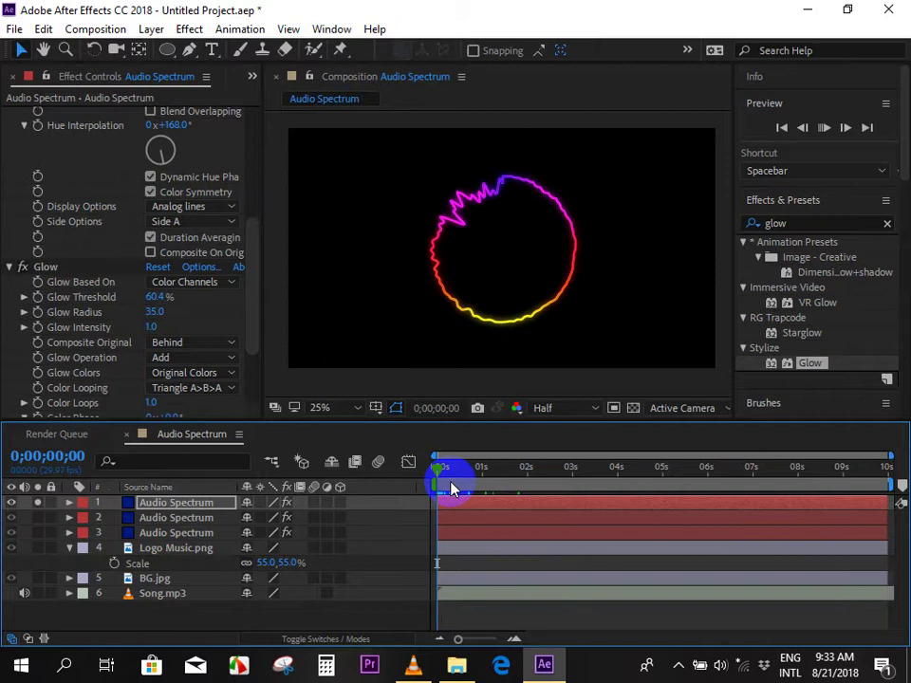
{"action": "left_click", "coordinate": [295, 487]}
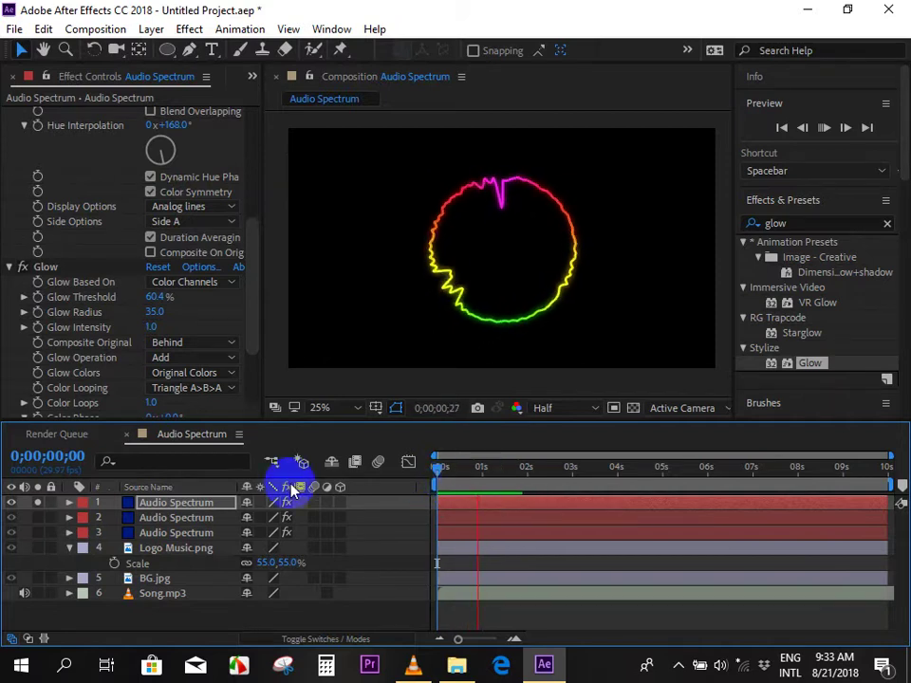
{"action": "left_click", "coordinate": [37, 503]}
{"action": "left_click_drag", "start_coordinate": [478, 482], "coordinate": [424, 484]}
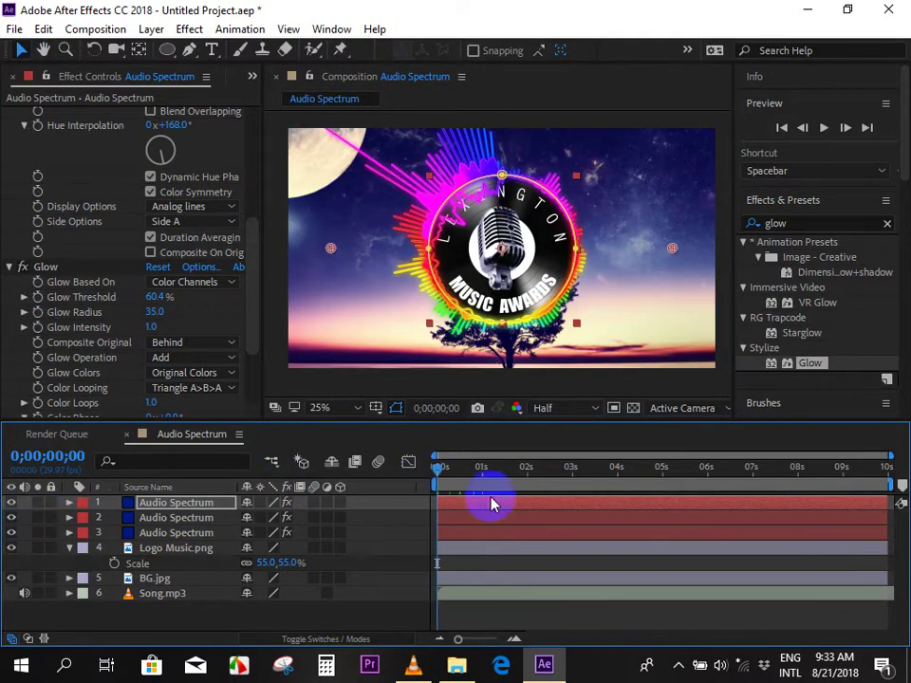
{"action": "key", "text": "space"}
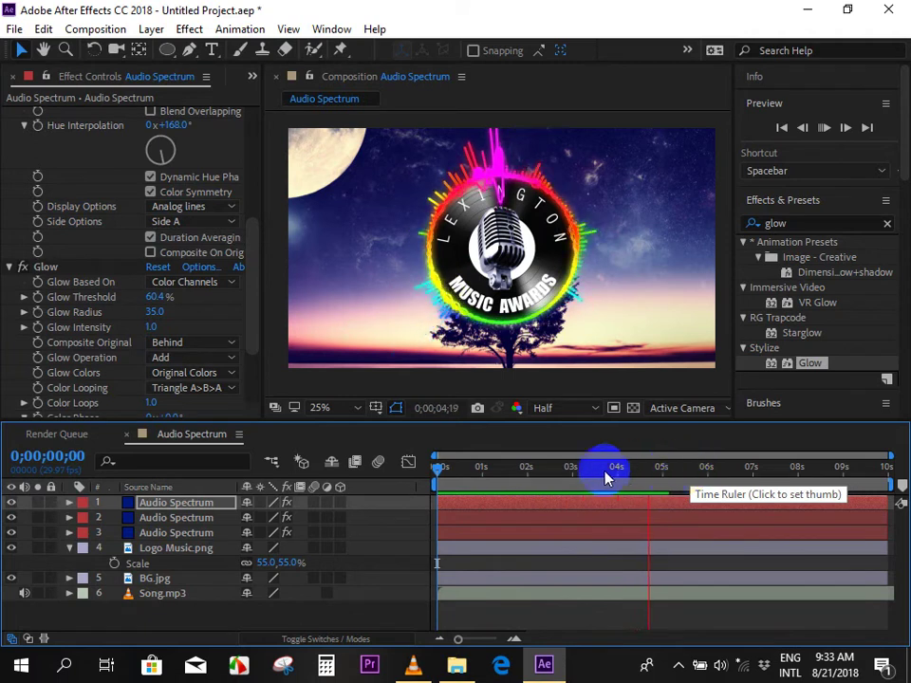
{"action": "key", "text": "space"}
Set Start Frequency to 220 on the second spectrum and 1220 on the top one, then preview.
{"action": "left_click", "coordinate": [461, 518]}
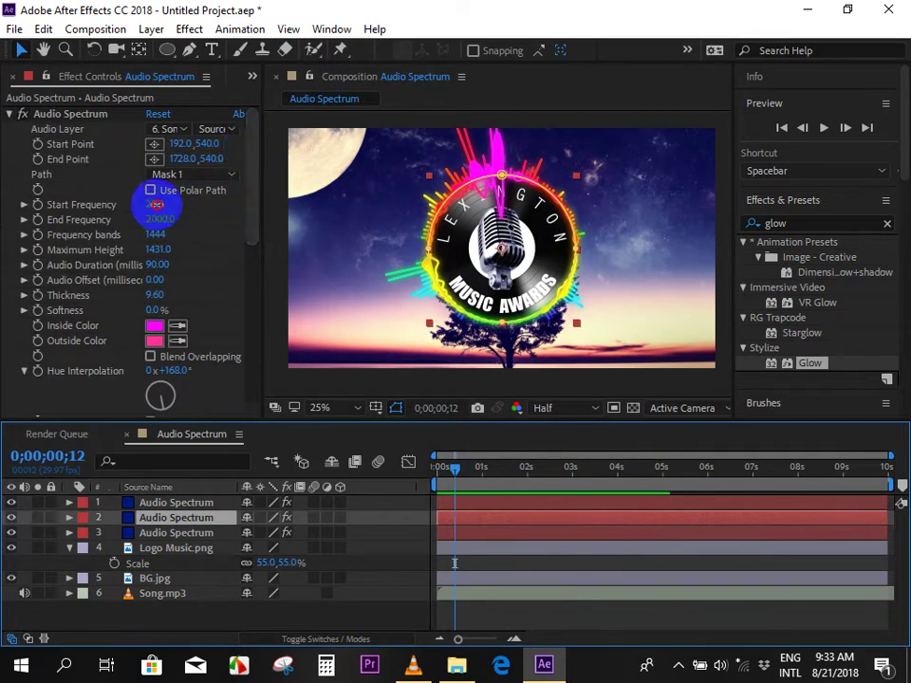
{"action": "left_click_drag", "start_coordinate": [156, 204], "coordinate": [170, 205]}
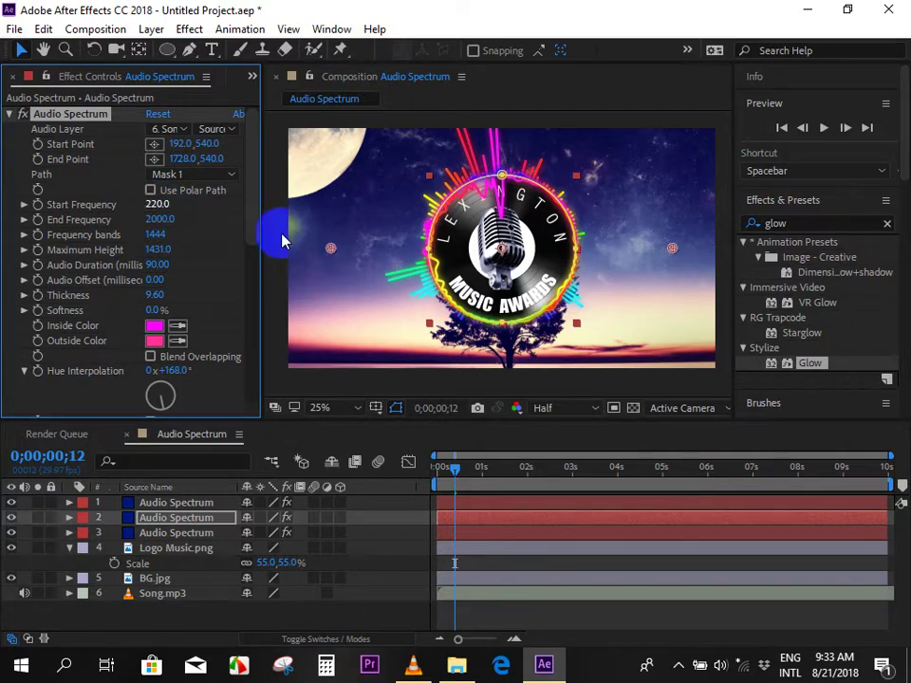
{"action": "left_click", "coordinate": [498, 503]}
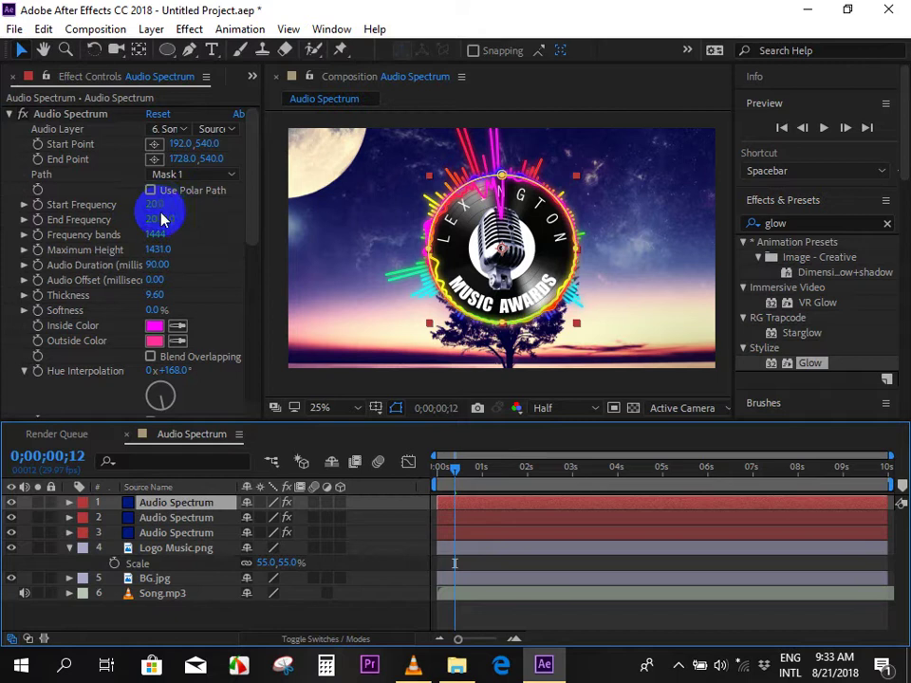
{"action": "left_click_drag", "start_coordinate": [159, 206], "coordinate": [169, 205]}
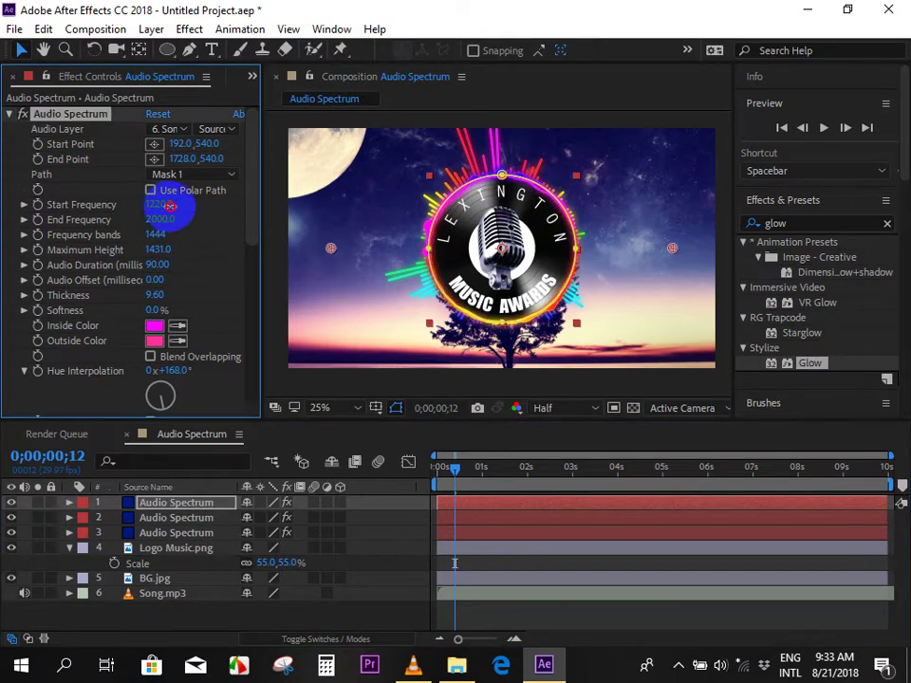
{"action": "left_click", "coordinate": [564, 629]}
{"action": "left_click", "coordinate": [443, 466]}
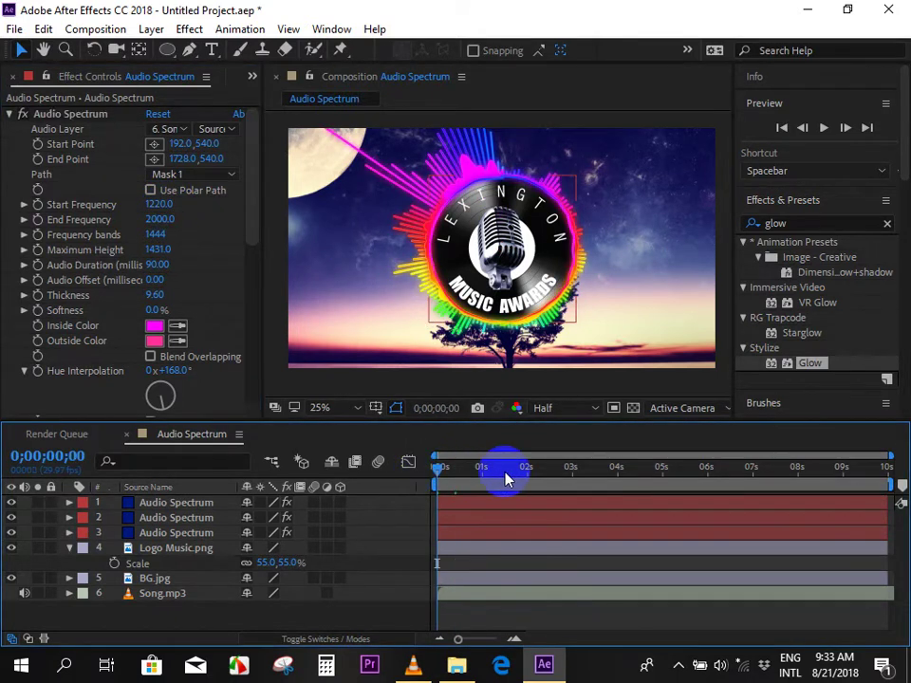
{"action": "key", "text": "space"}
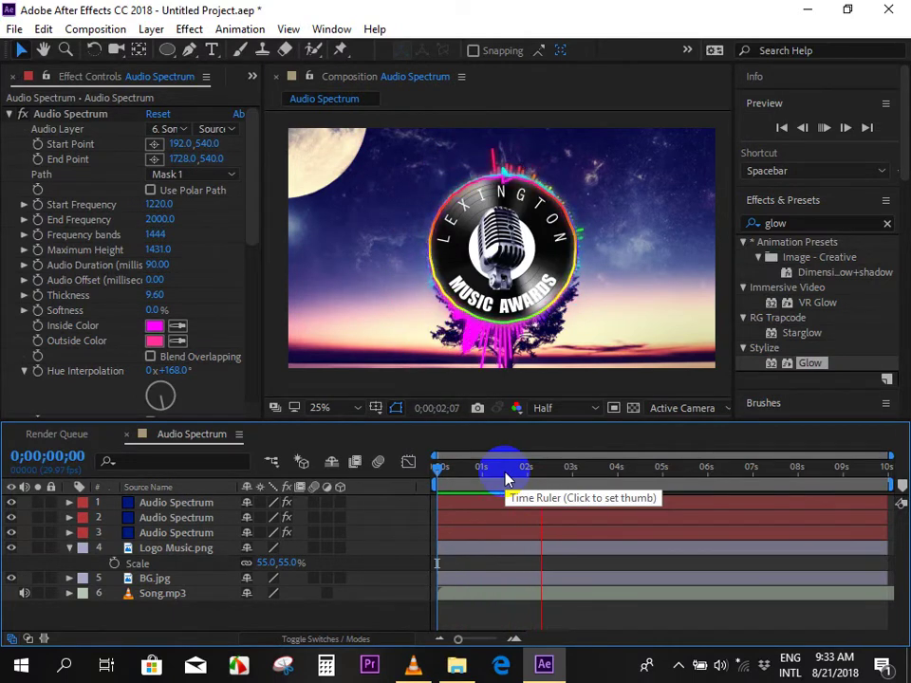
{"action": "left_click", "coordinate": [502, 508]}
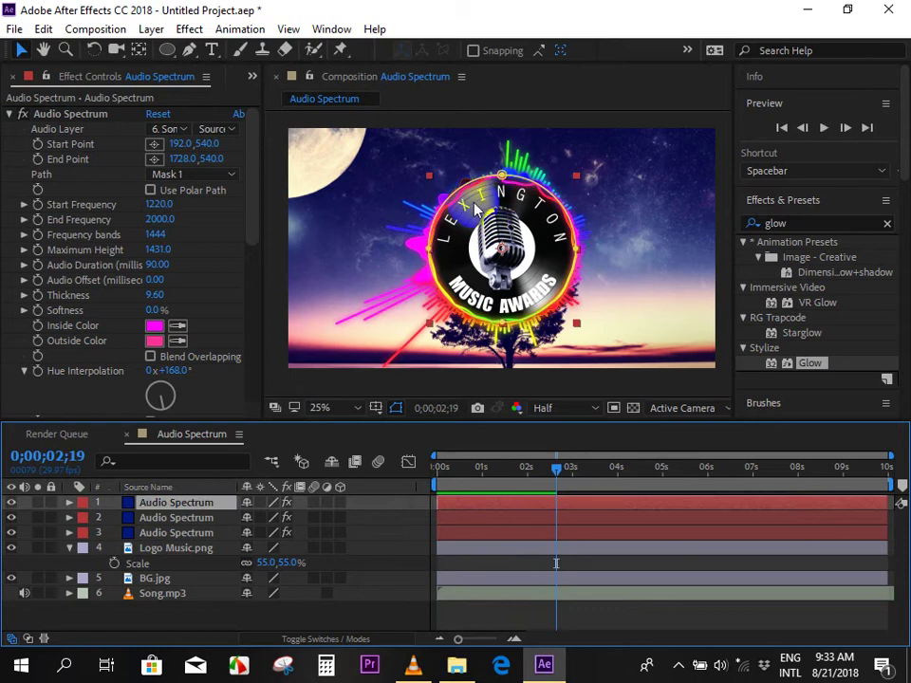
Switch the top spectrum to Analog dots and cut Frequency Bands from 1444 to 703.
{"action": "left_click_drag", "start_coordinate": [253, 183], "coordinate": [251, 242]}
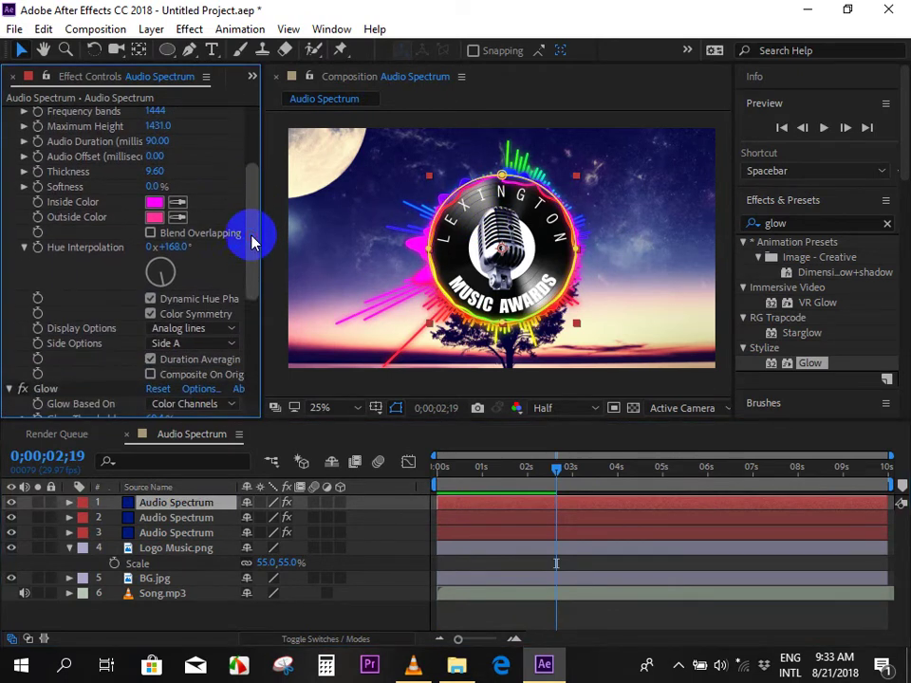
{"action": "left_click", "coordinate": [193, 328]}
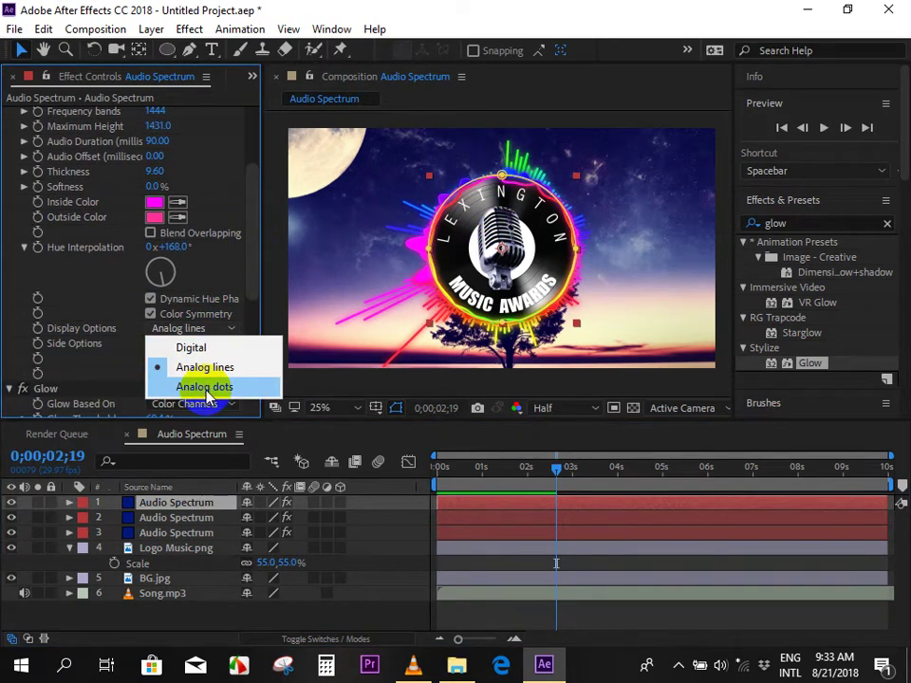
{"action": "left_click", "coordinate": [206, 389]}
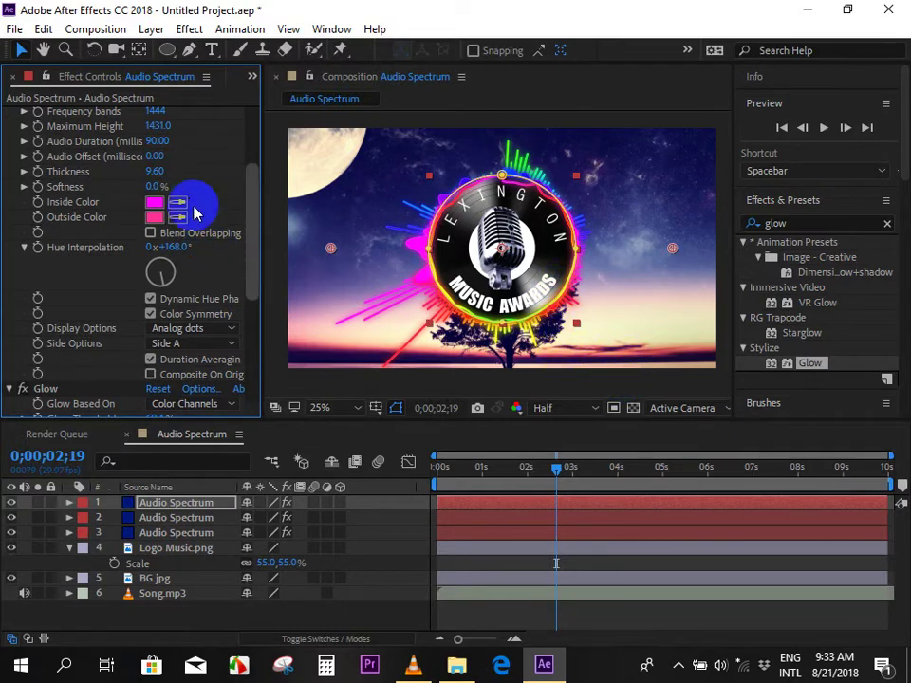
{"action": "left_click_drag", "start_coordinate": [253, 192], "coordinate": [253, 142]}
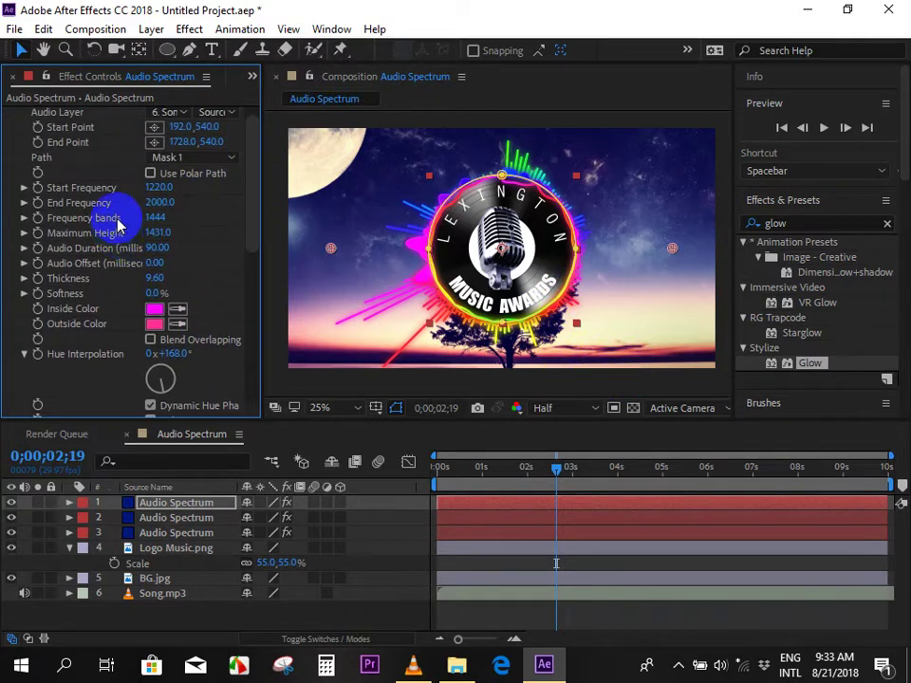
{"action": "mouse_move", "coordinate": [158, 219]}
{"action": "left_mouse_down"}
{"action": "mouse_move", "coordinate": [84, 219]}
{"action": "mouse_move", "coordinate": [3, 244]}
{"action": "mouse_move", "coordinate": [202, 240]}
{"action": "mouse_move", "coordinate": [58, 220]}
{"action": "left_mouse_up"}
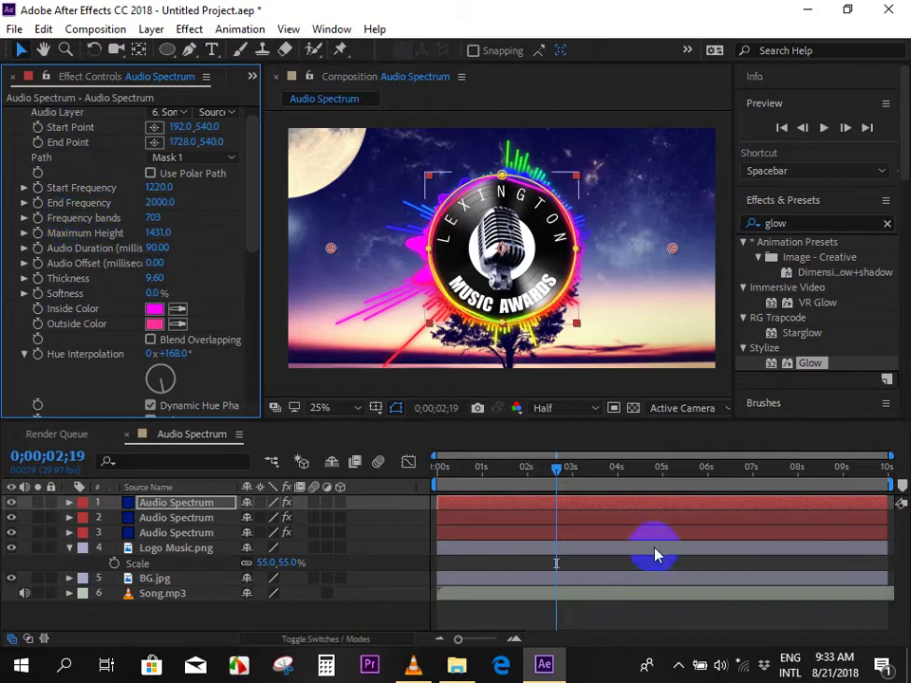
{"action": "left_click_drag", "start_coordinate": [491, 474], "coordinate": [479, 473]}
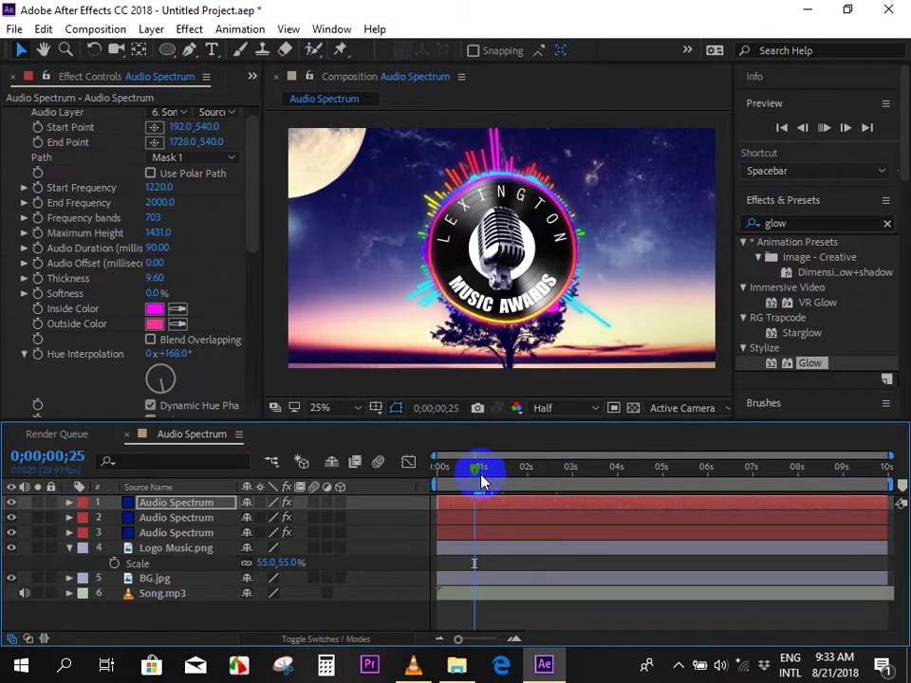
{"action": "key", "text": "space"}
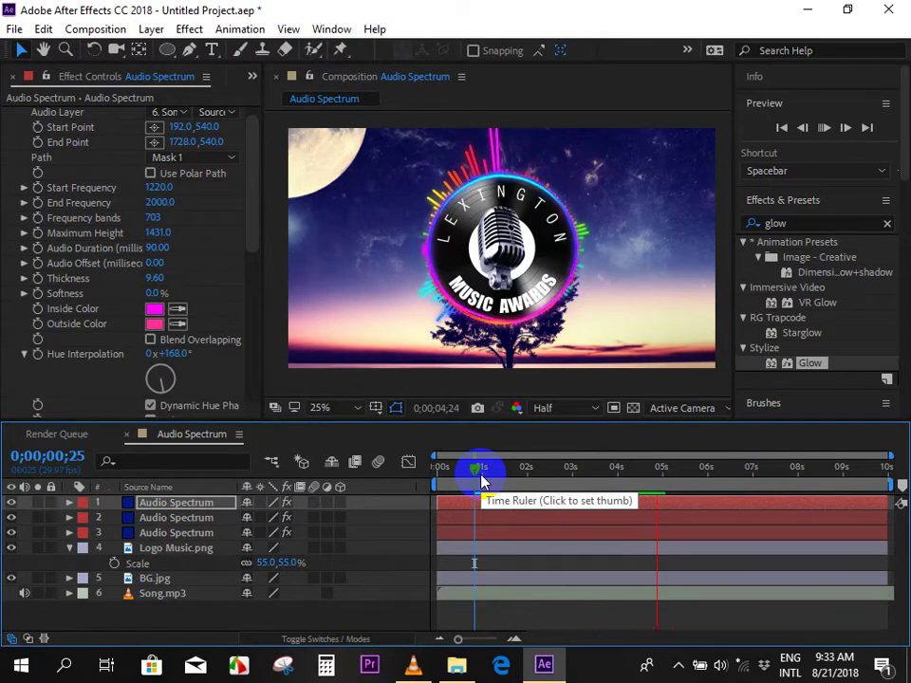
{"action": "key", "text": "space"}
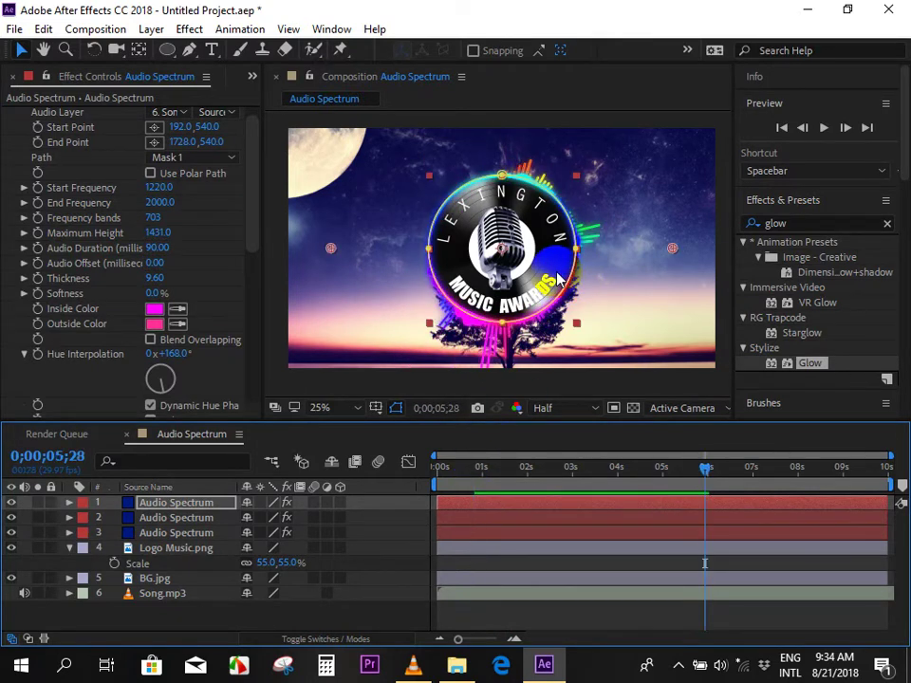
{"action": "scroll", "coordinate": [539, 290], "scroll_direction": "down", "scroll_amount": 1}
{"action": "key", "text": "v"}
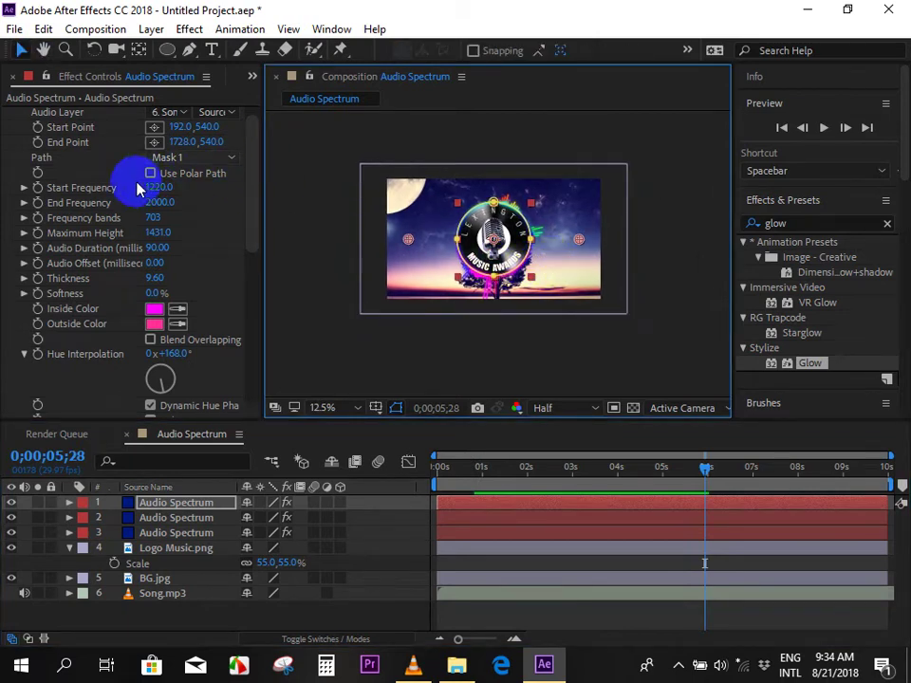
{"action": "scroll", "coordinate": [251, 152], "scroll_direction": "up", "scroll_amount": 1}
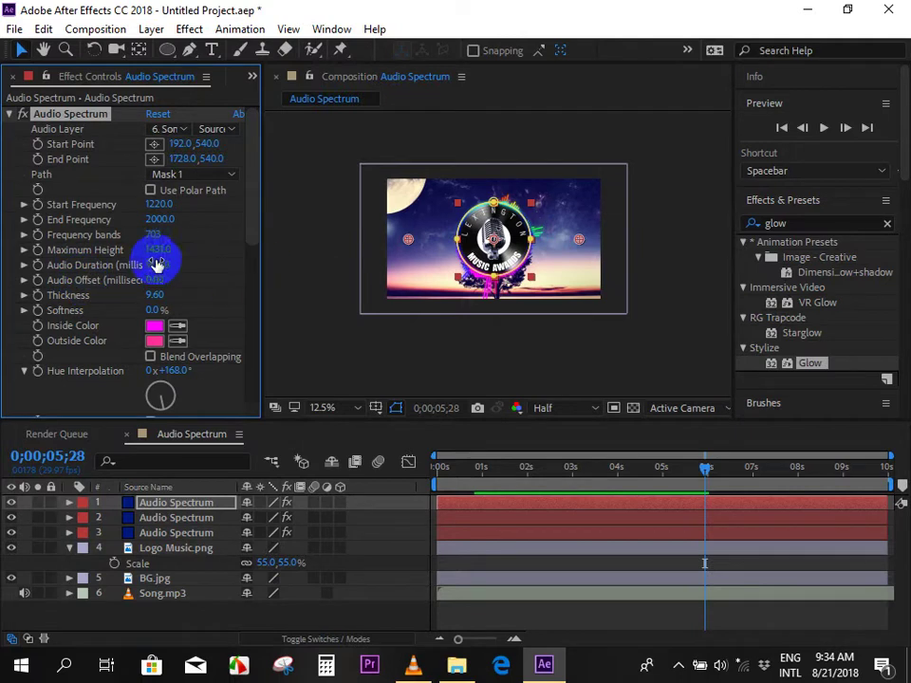
{"action": "left_click_drag", "start_coordinate": [251, 161], "coordinate": [239, 352]}
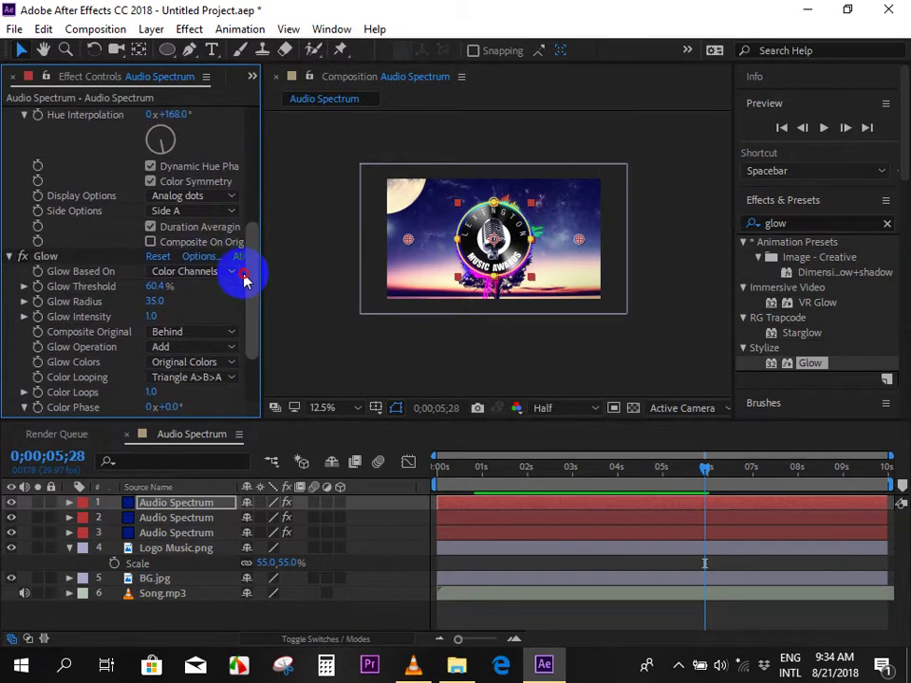
On the third spectrum layer, collapse Audio Spectrum and duplicate Glow into Glow 2.
{"action": "left_click", "coordinate": [482, 537]}
{"action": "scroll", "coordinate": [489, 258], "scroll_direction": "up", "scroll_amount": 2}
{"action": "scroll", "coordinate": [503, 233], "scroll_direction": "up", "scroll_amount": 1}
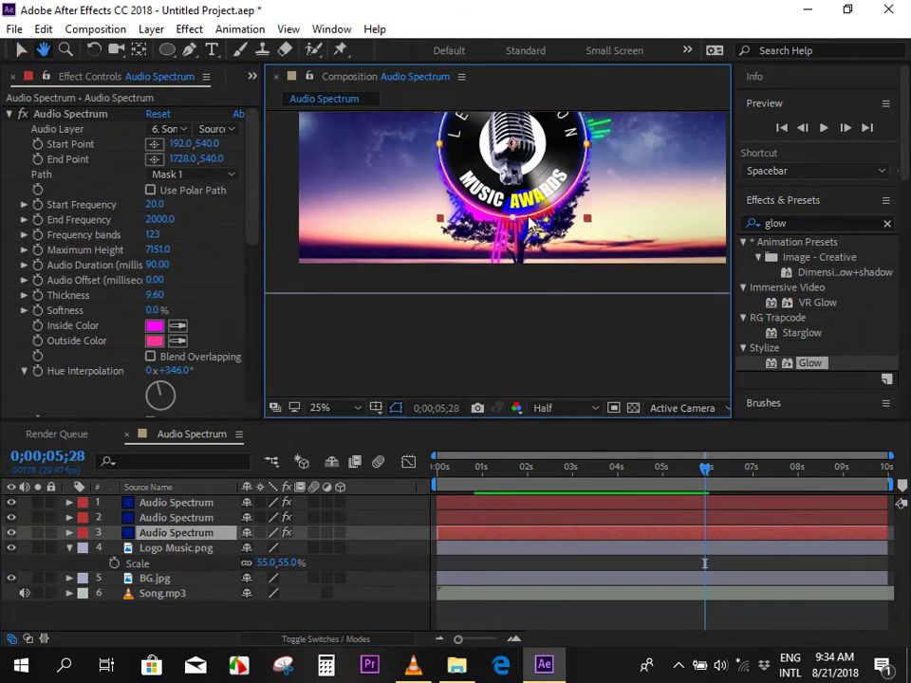
{"action": "scroll", "coordinate": [509, 221], "scroll_direction": "up", "scroll_amount": 1}
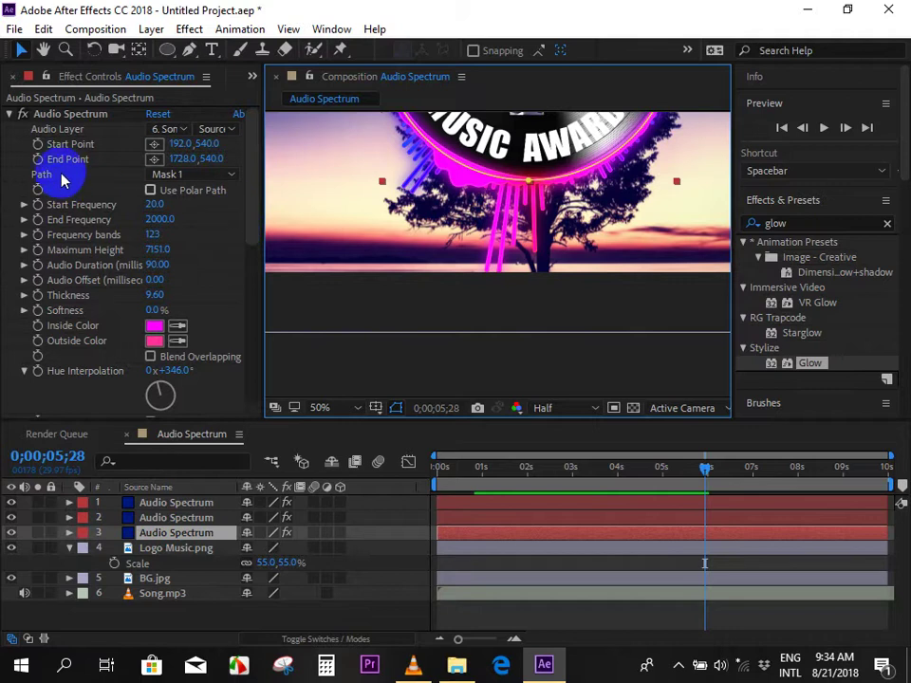
{"action": "left_click", "coordinate": [11, 113]}
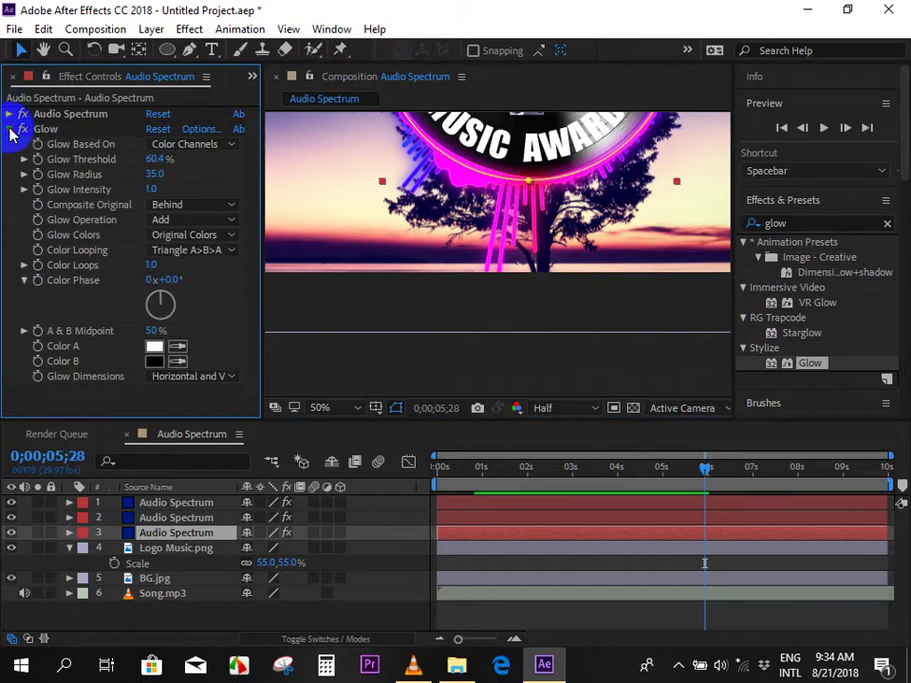
{"action": "left_click", "coordinate": [10, 129]}
{"action": "left_click", "coordinate": [45, 130]}
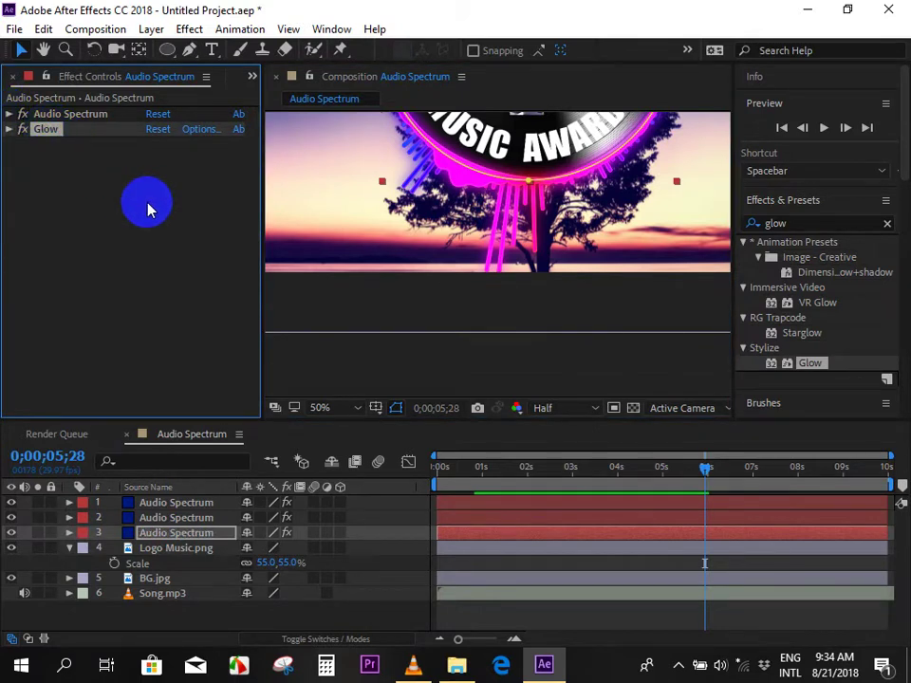
{"action": "key", "text": "ctrl+d"}
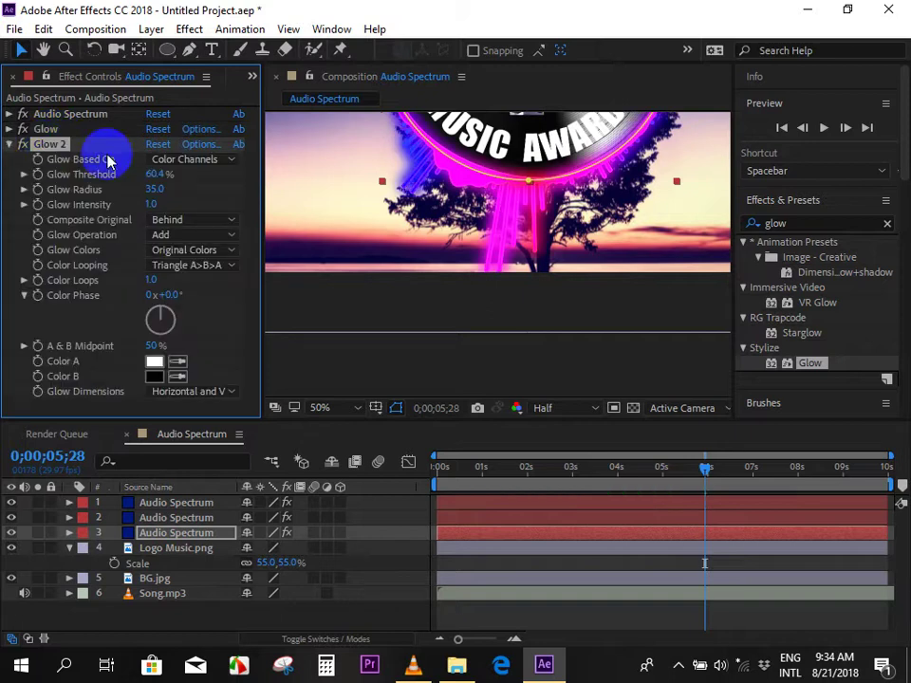
Preview the brighter spectrum animation from the first frame.
{"action": "left_click", "coordinate": [594, 191]}
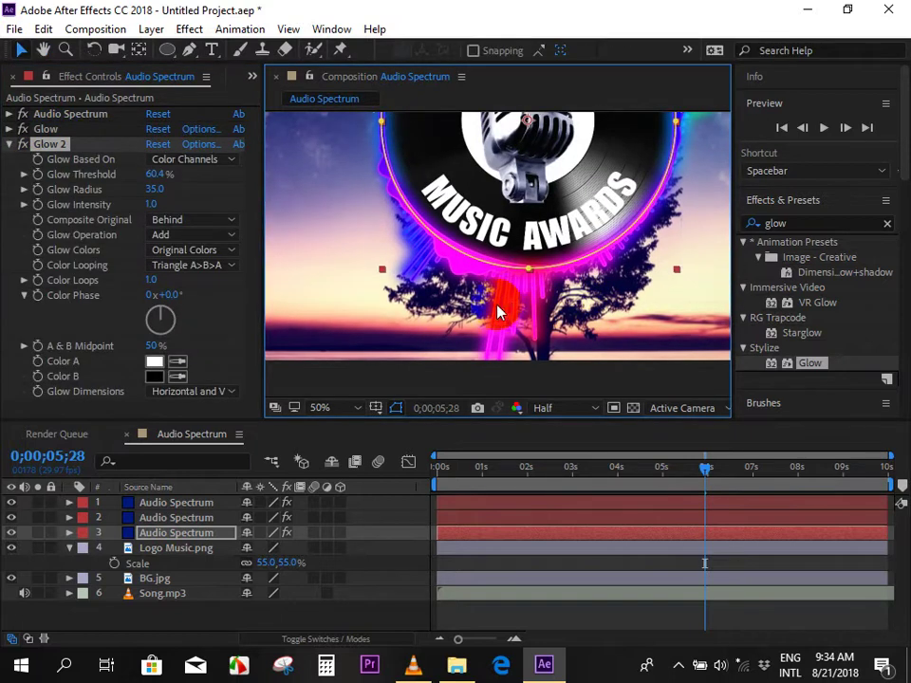
{"action": "scroll", "coordinate": [575, 190], "scroll_direction": "down", "scroll_amount": 2}
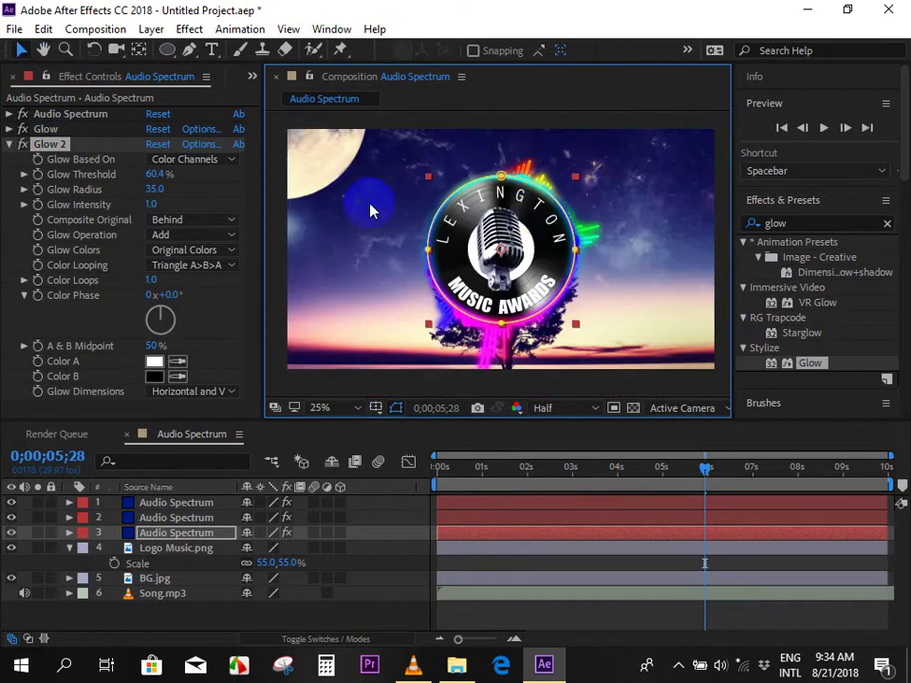
{"action": "left_click", "coordinate": [7, 144]}
{"action": "left_click_drag", "start_coordinate": [457, 470], "coordinate": [444, 482]}
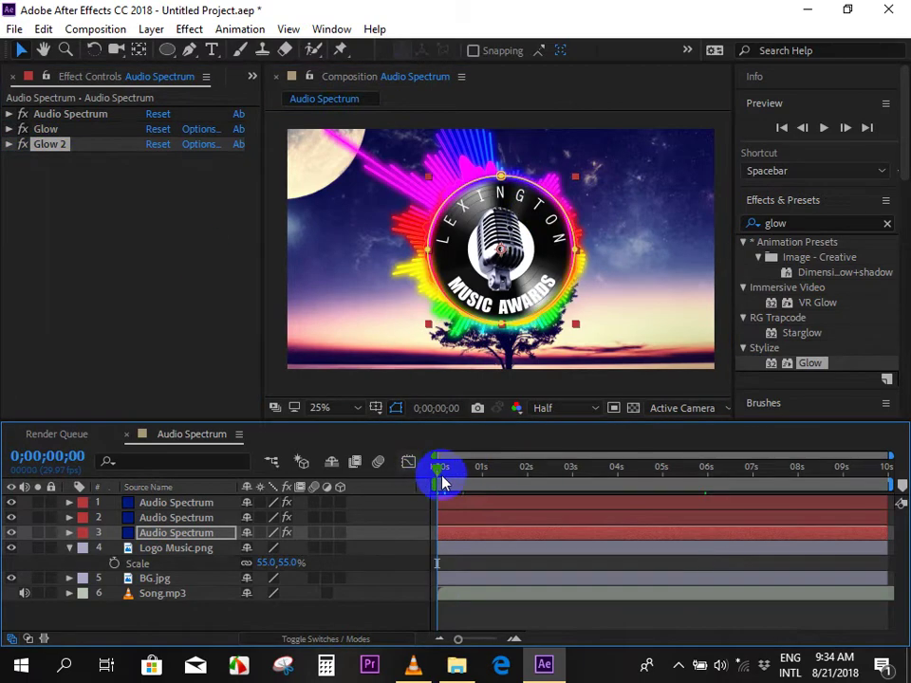
{"action": "key", "text": "space"}
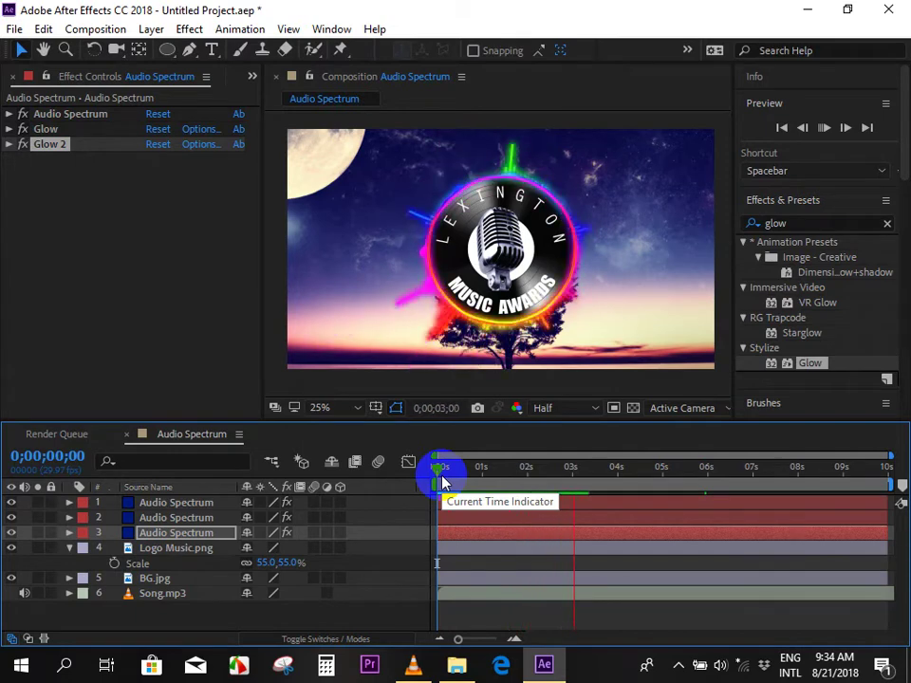
{"action": "key", "text": "space"}
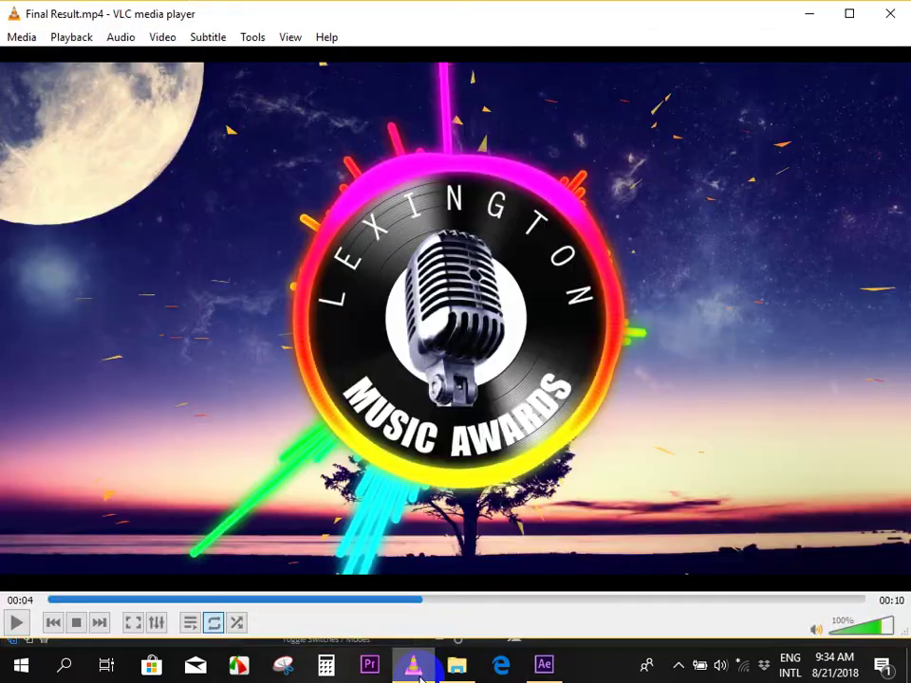
Replay Final Result.mp4 in VLC from the start at 68% volume, pausing at 00:06.
{"action": "left_click", "coordinate": [57, 599]}
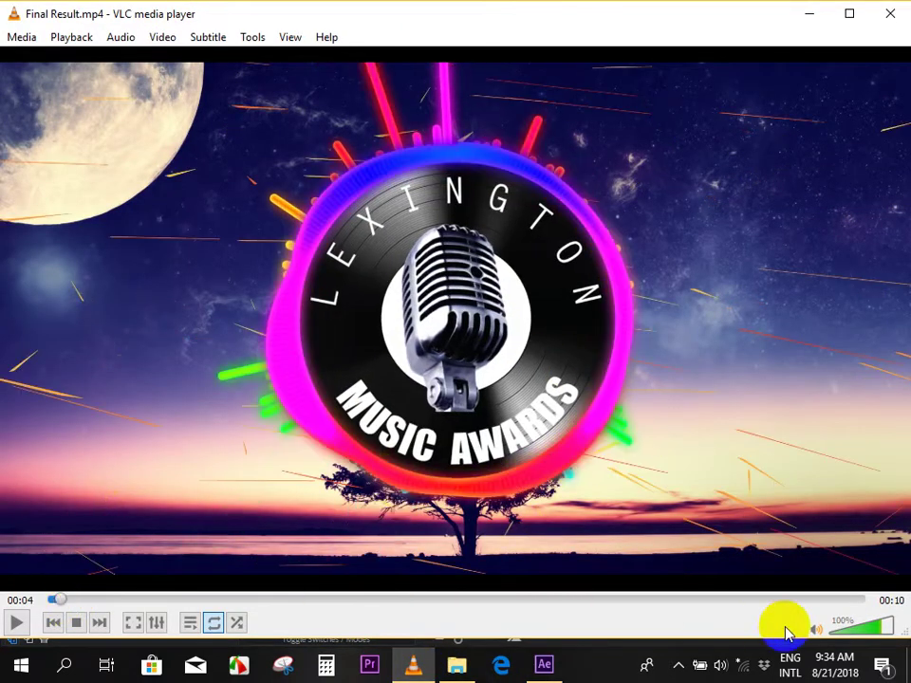
{"action": "left_click", "coordinate": [865, 633]}
{"action": "left_click", "coordinate": [16, 622]}
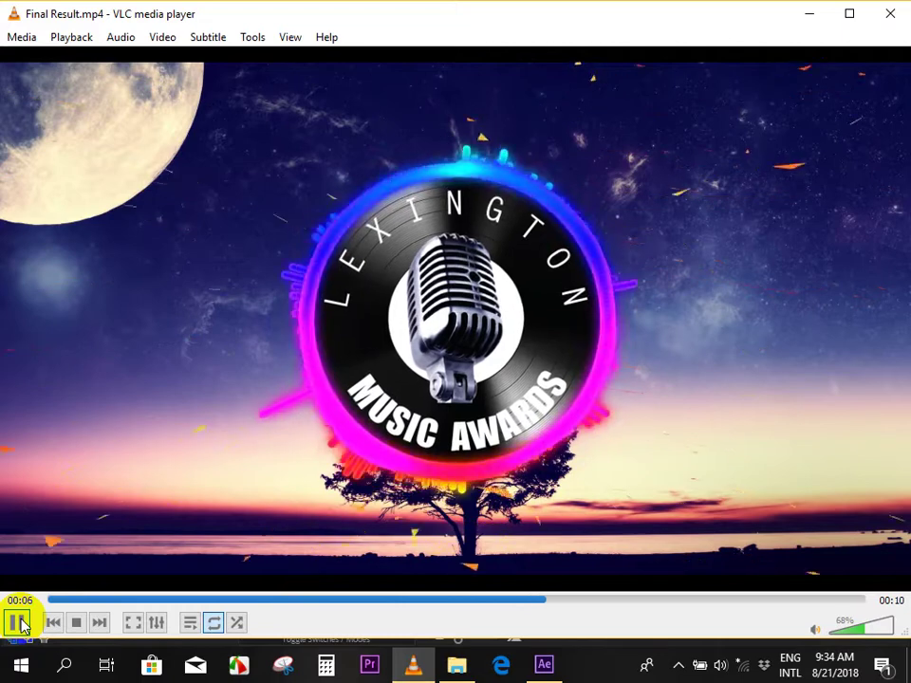
{"action": "left_click", "coordinate": [18, 622]}
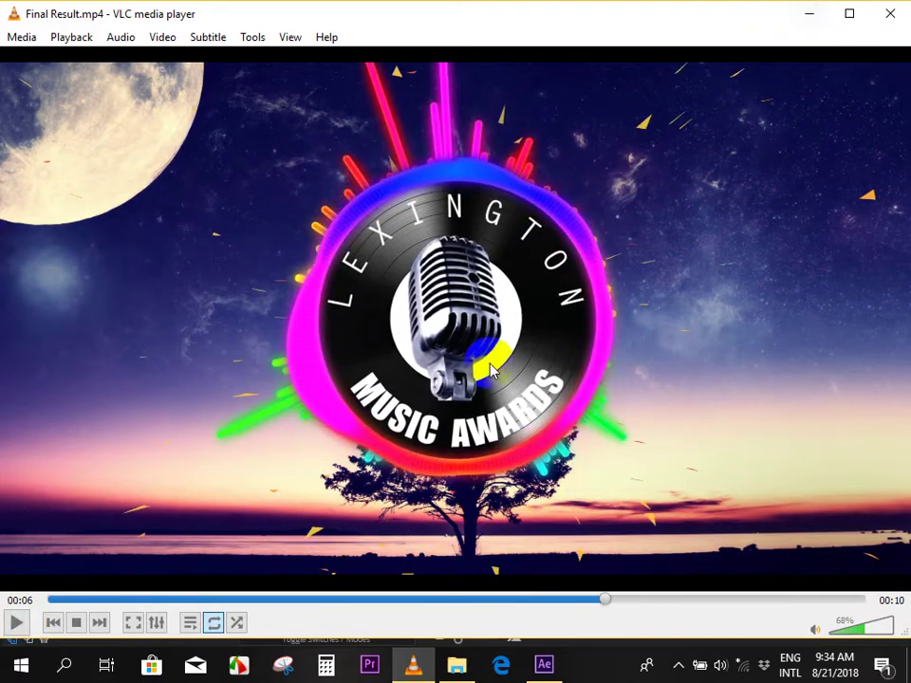
Minimize VLC and scrub the After Effects timeline to check the animation.
{"action": "left_click", "coordinate": [809, 16]}
{"action": "left_click", "coordinate": [408, 493]}
{"action": "left_click_drag", "start_coordinate": [479, 502], "coordinate": [481, 483]}
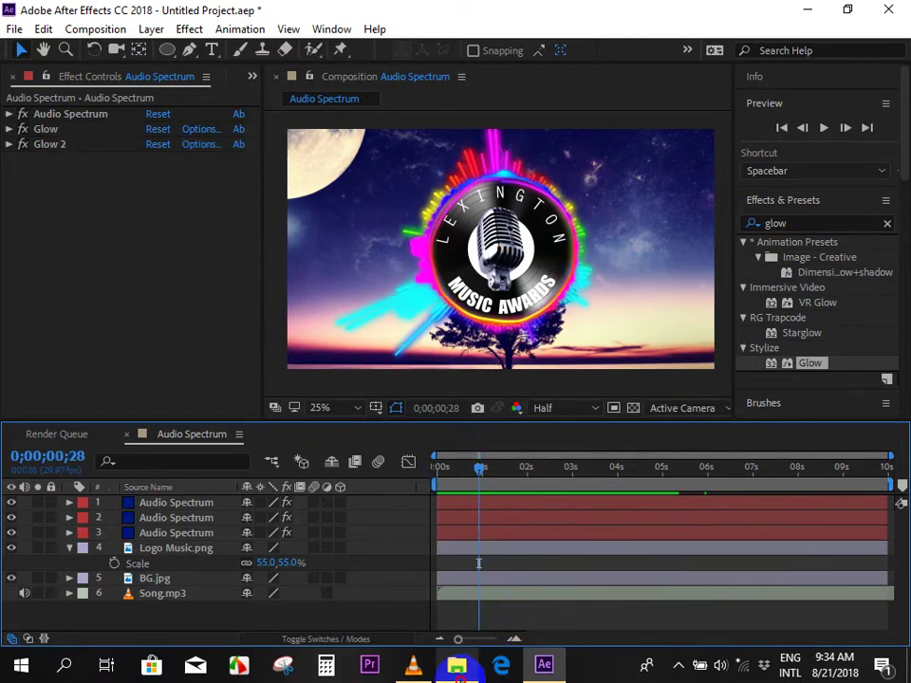
Open the Code text file from File Explorer in Notepad and resize its window.
{"action": "left_click", "coordinate": [456, 664]}
{"action": "left_click", "coordinate": [624, 232]}
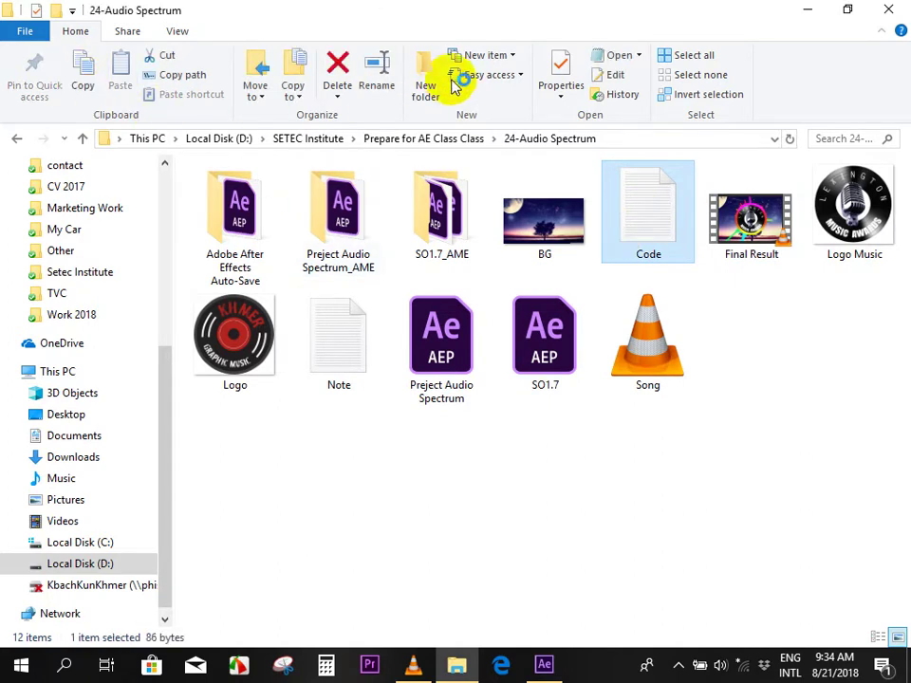
{"action": "key", "text": "Return"}
{"action": "left_click_drag", "start_coordinate": [446, 362], "coordinate": [612, 122]}
{"action": "left_click_drag", "start_coordinate": [368, 122], "coordinate": [485, 86]}
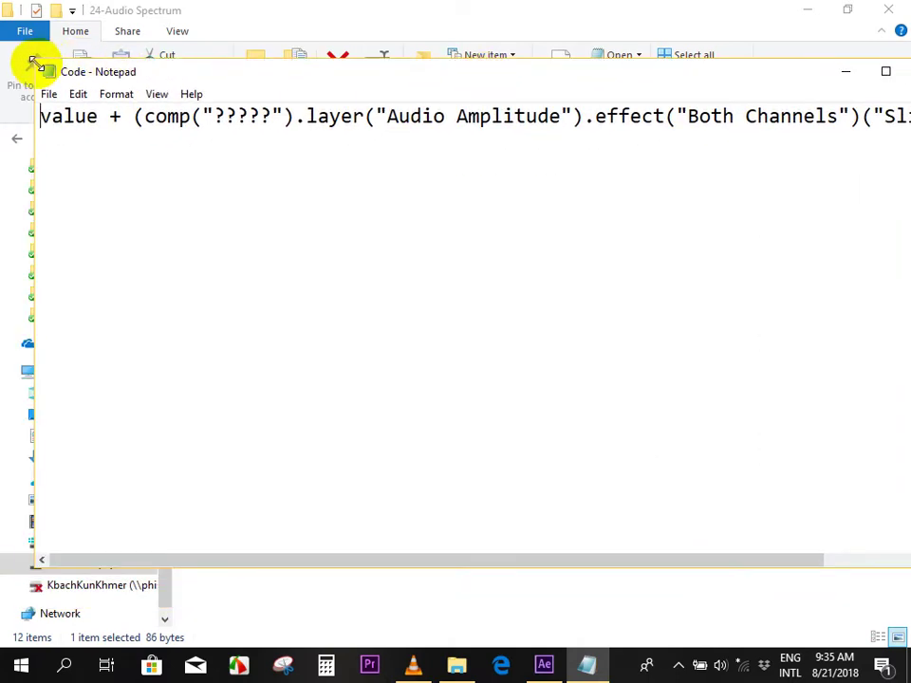
{"action": "left_click_drag", "start_coordinate": [34, 62], "coordinate": [267, 144]}
{"action": "mouse_move", "coordinate": [406, 169]}
{"action": "left_mouse_down"}
{"action": "mouse_move", "coordinate": [233, 143]}
{"action": "mouse_move", "coordinate": [254, 149]}
{"action": "left_mouse_up"}
Turn on Word Wrap, select the Audio Amplitude expression, and return to After Effects.
{"action": "left_click", "coordinate": [162, 168]}
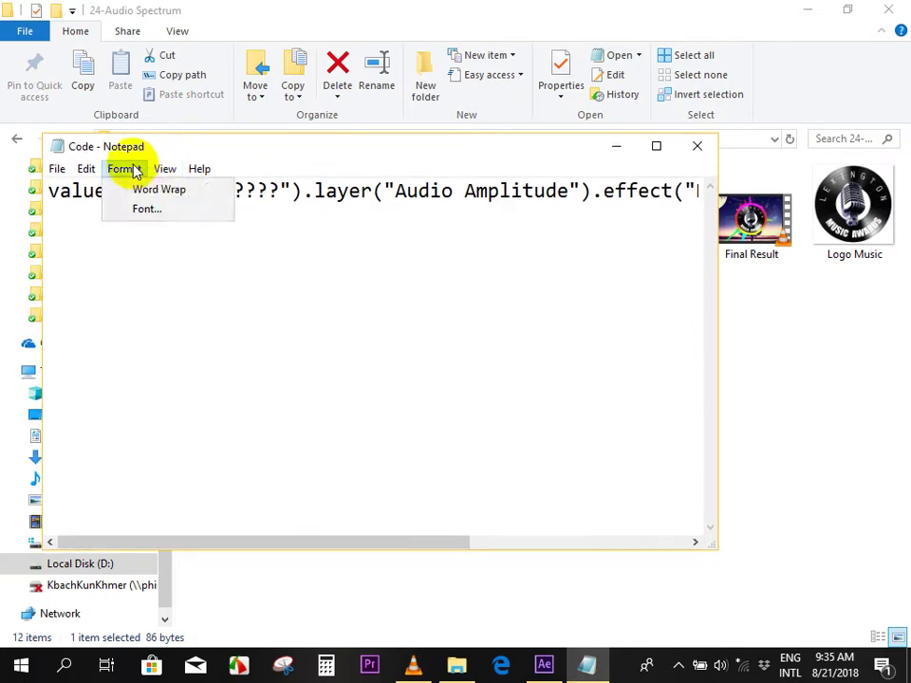
{"action": "left_click", "coordinate": [142, 187]}
{"action": "left_click_drag", "start_coordinate": [437, 223], "coordinate": [13, 199]}
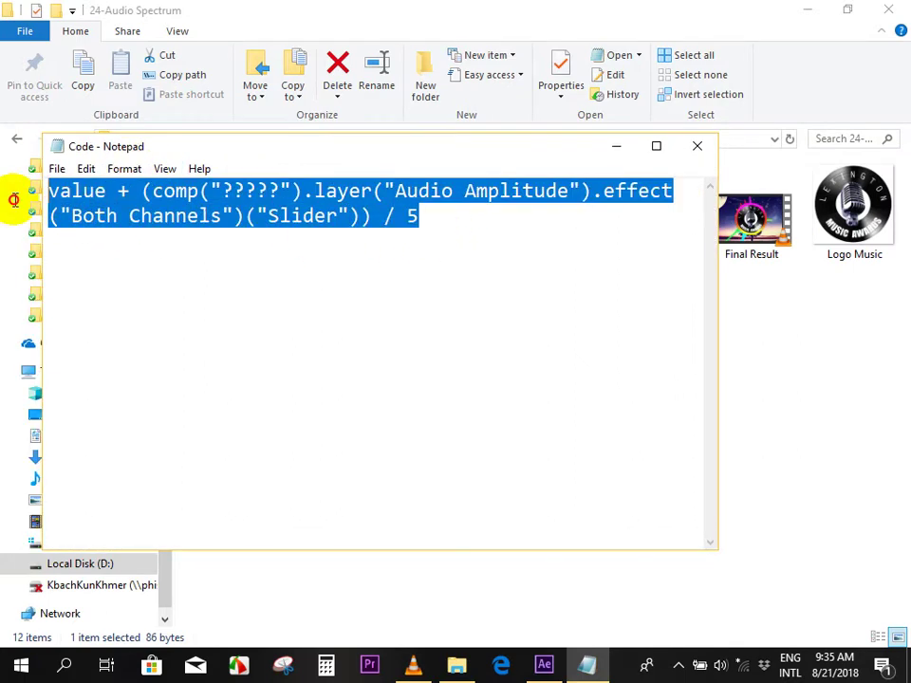
{"action": "left_click", "coordinate": [494, 291]}
{"action": "mouse_move", "coordinate": [420, 216]}
{"action": "left_mouse_down"}
{"action": "mouse_move", "coordinate": [93, 216]}
{"action": "mouse_move", "coordinate": [38, 188]}
{"action": "left_mouse_up"}
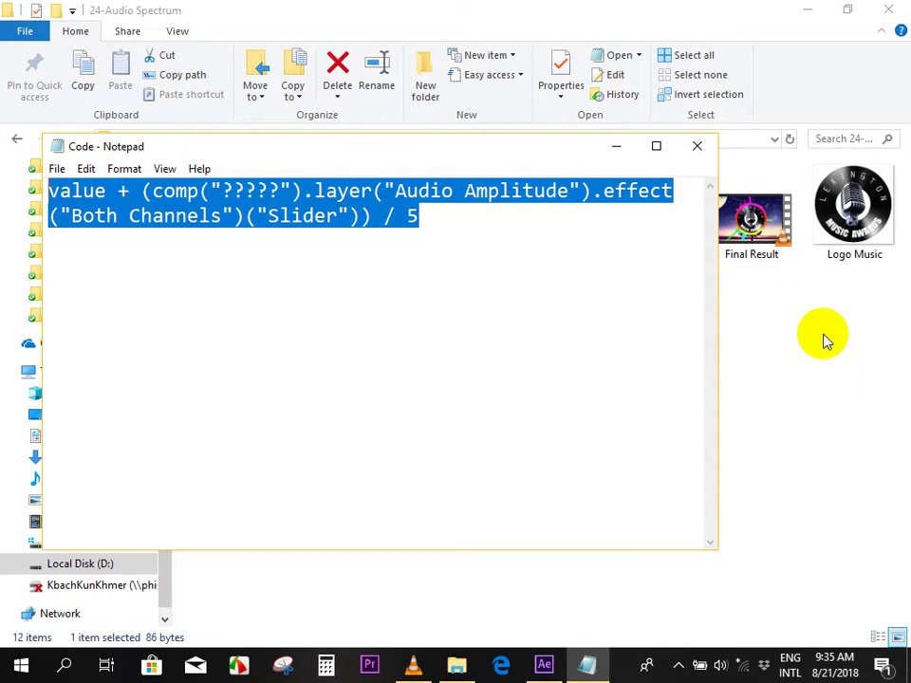
{"action": "left_click", "coordinate": [806, 361]}
{"action": "left_click", "coordinate": [544, 664]}
Pre-compose the Song.mp3 layer into a new composition named 'Music'.
{"action": "left_click_drag", "start_coordinate": [491, 483], "coordinate": [428, 481]}
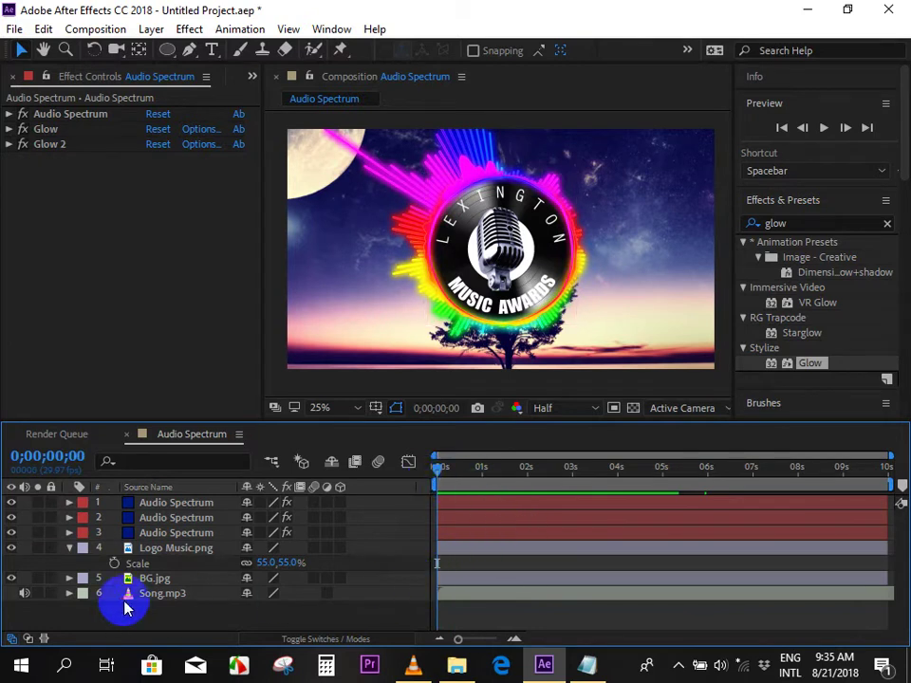
{"action": "left_click", "coordinate": [160, 595]}
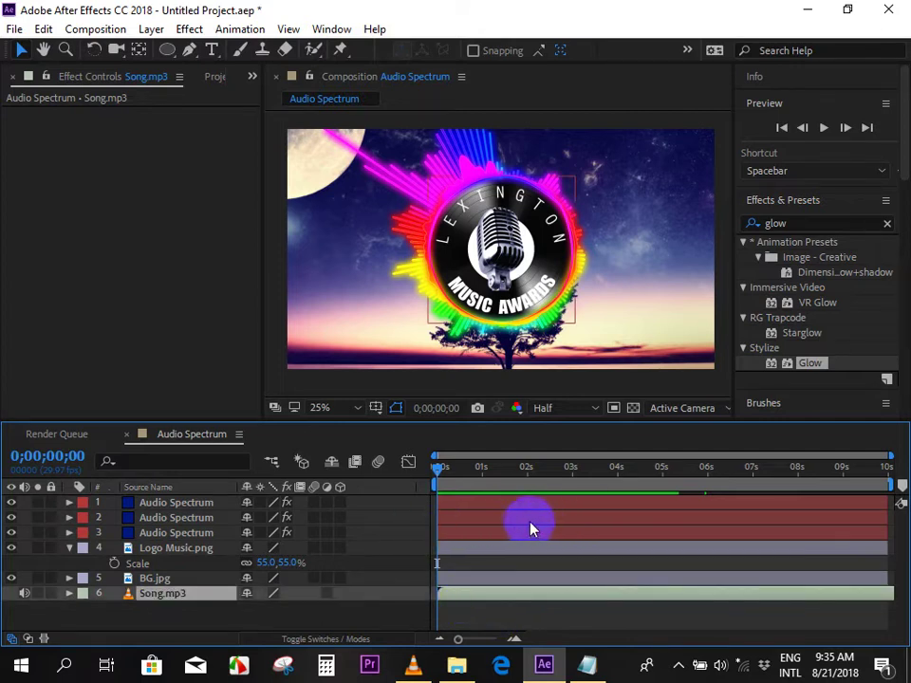
{"action": "key", "text": "ctrl+shift+c"}
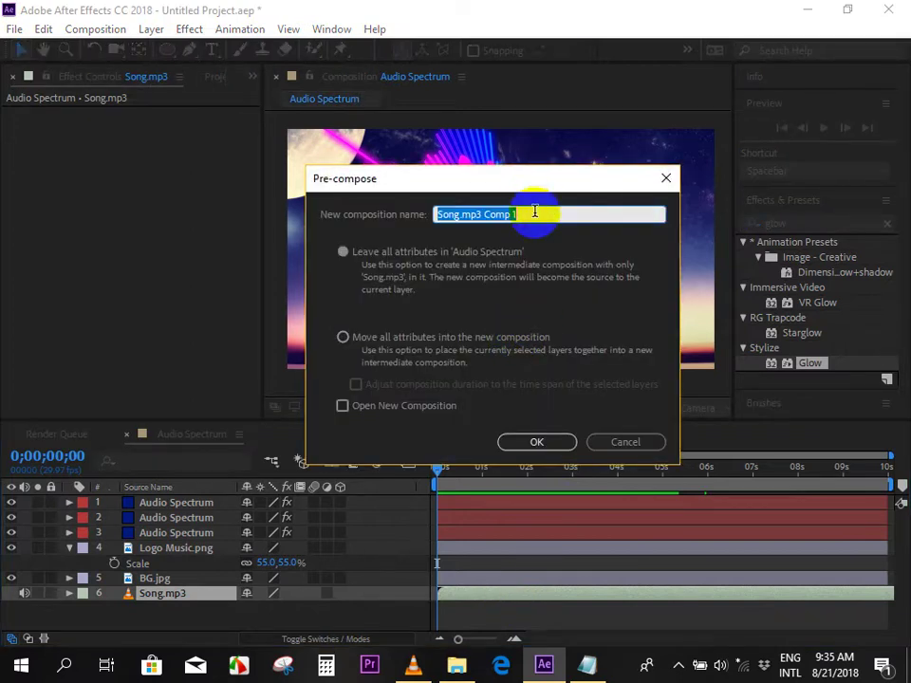
{"action": "left_click", "coordinate": [444, 216]}
{"action": "left_click_drag", "start_coordinate": [482, 185], "coordinate": [518, 174]}
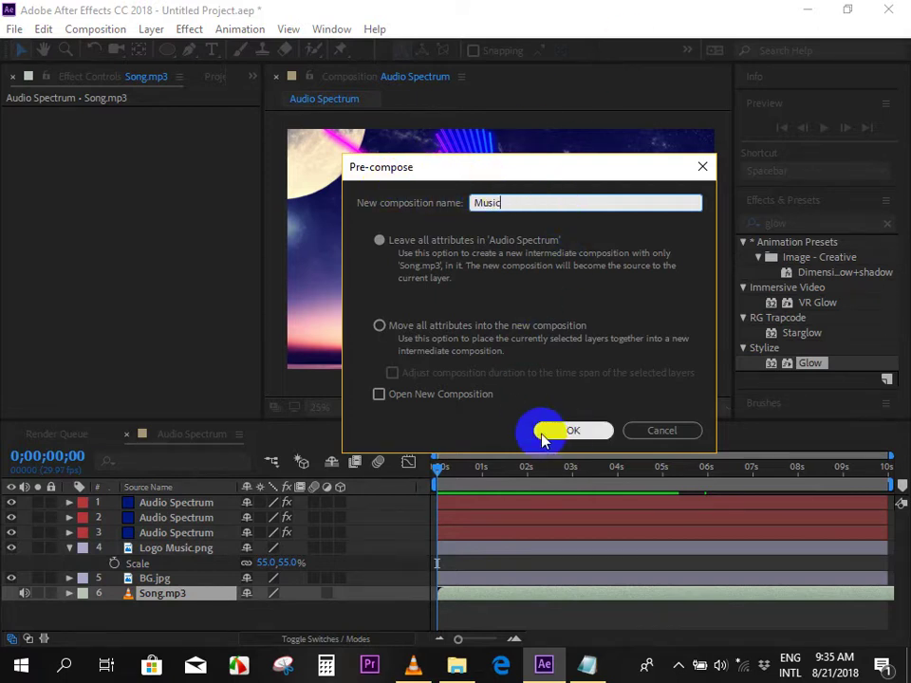
{"action": "left_click", "coordinate": [570, 435]}
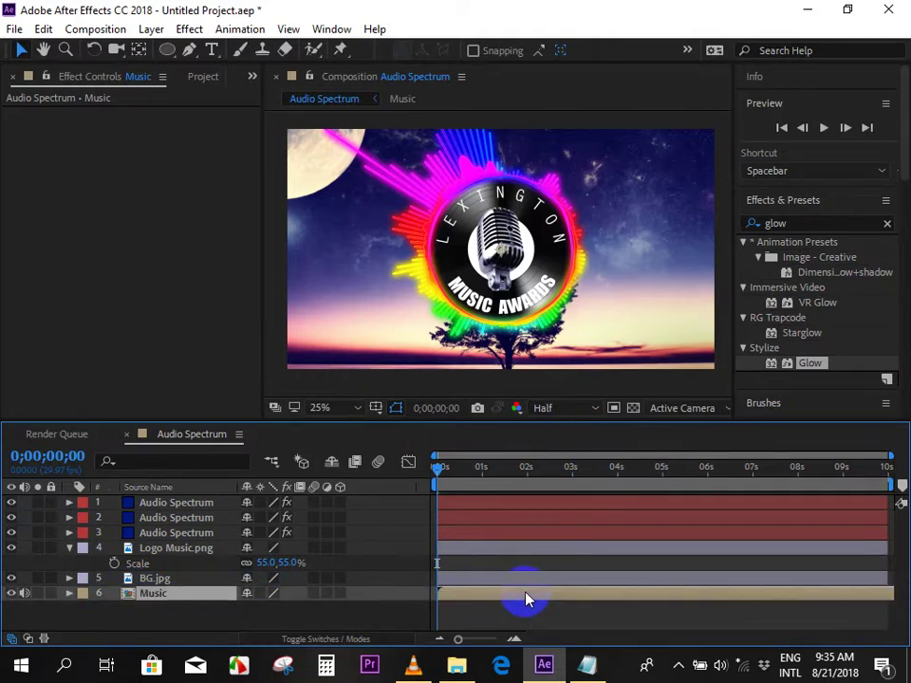
In the Music pre-comp, convert Song.mp3's audio into an Audio Amplitude keyframe layer.
{"action": "double_click", "coordinate": [500, 598]}
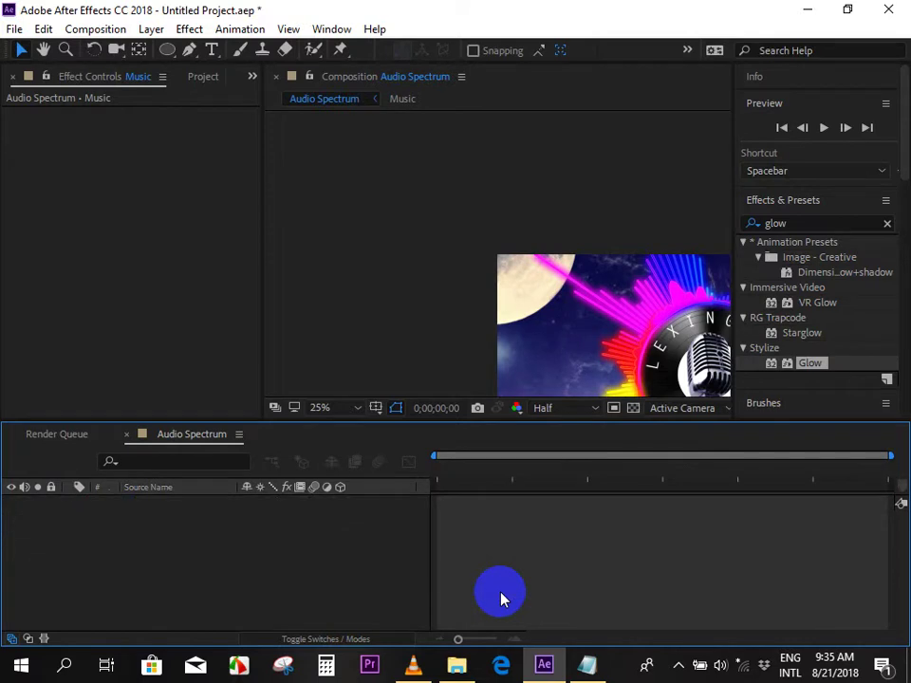
{"action": "left_click", "coordinate": [463, 511]}
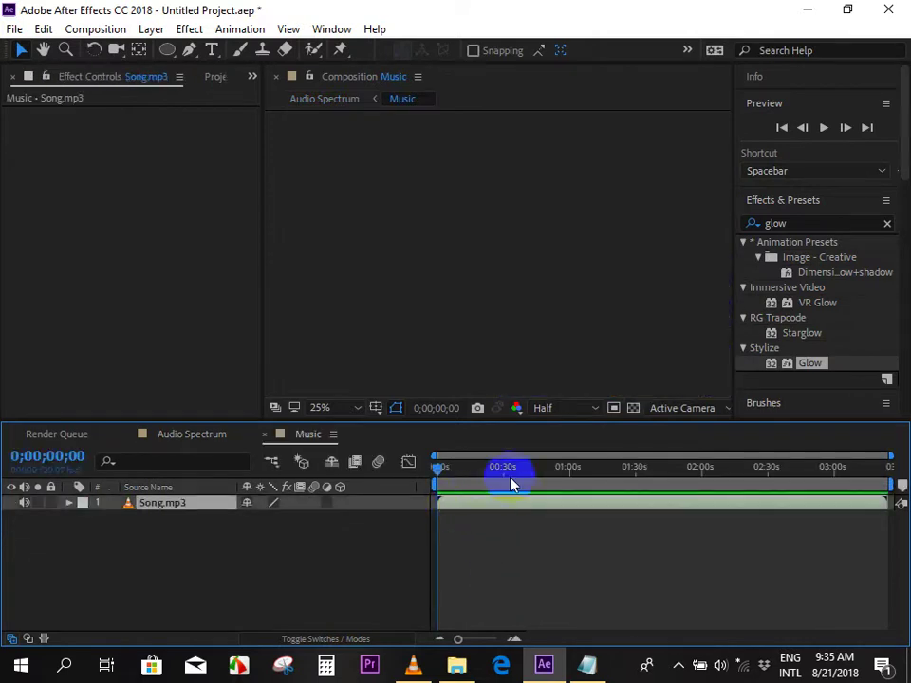
{"action": "left_click_drag", "start_coordinate": [631, 477], "coordinate": [377, 491]}
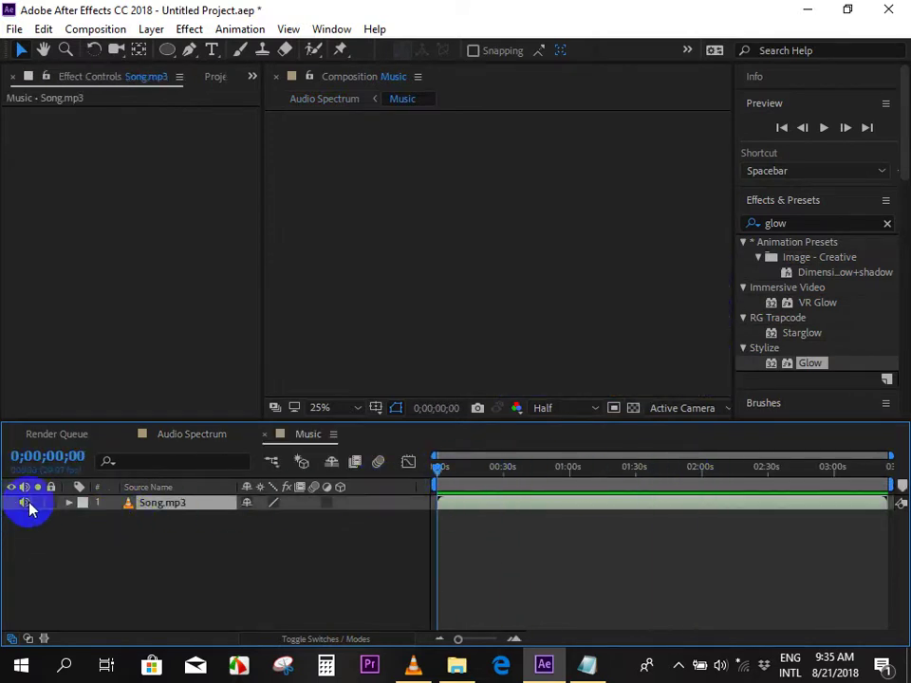
{"action": "right_click", "coordinate": [145, 506]}
{"action": "mouse_move", "coordinate": [190, 313]}
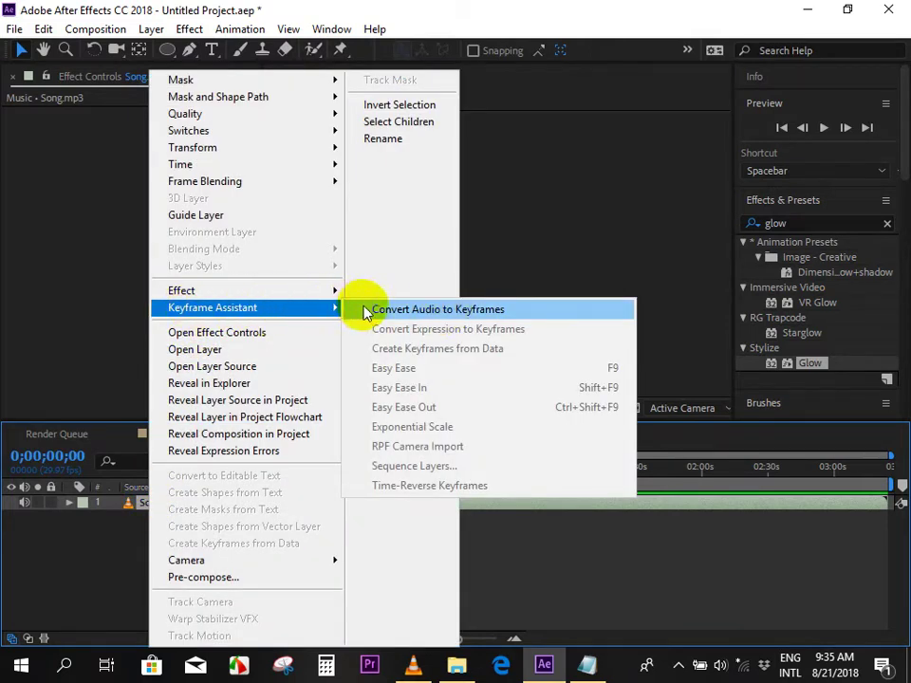
{"action": "left_click", "coordinate": [467, 310]}
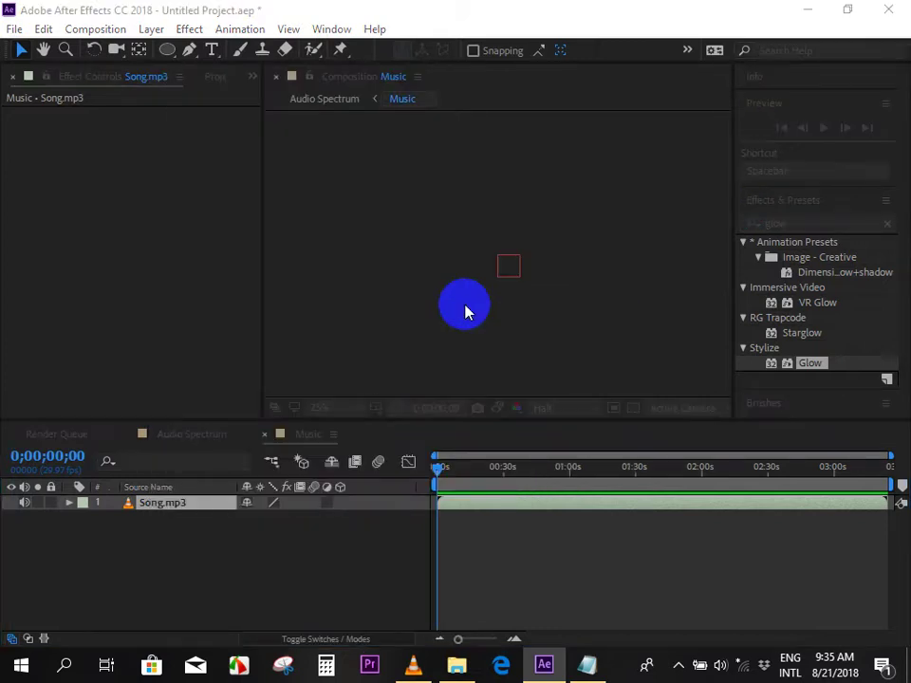
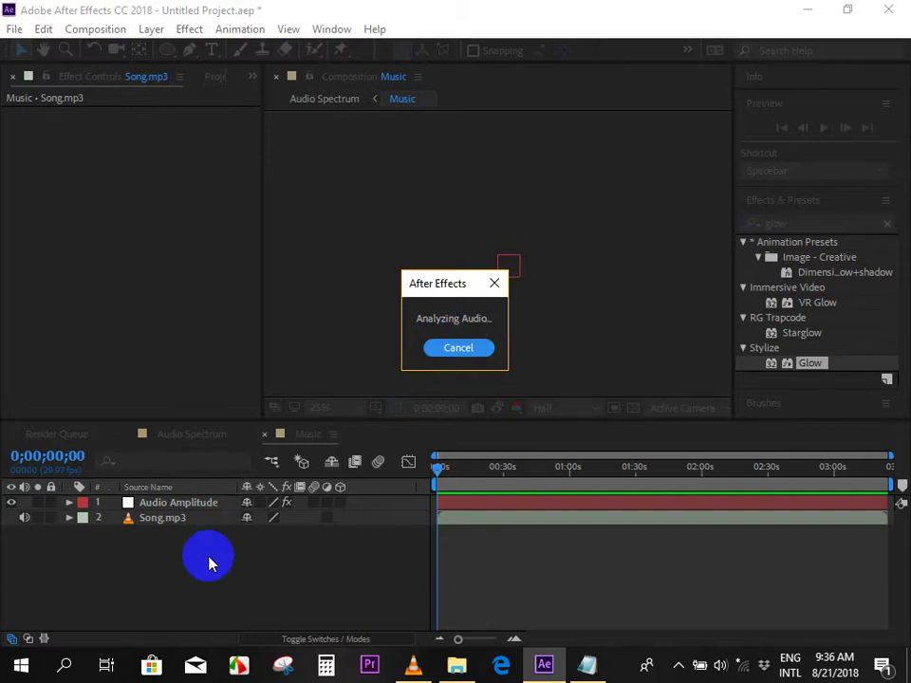
Inspect the Audio Amplitude layer's Left and Right Channel effects, deleting them and then undoing.
{"action": "left_click", "coordinate": [163, 508]}
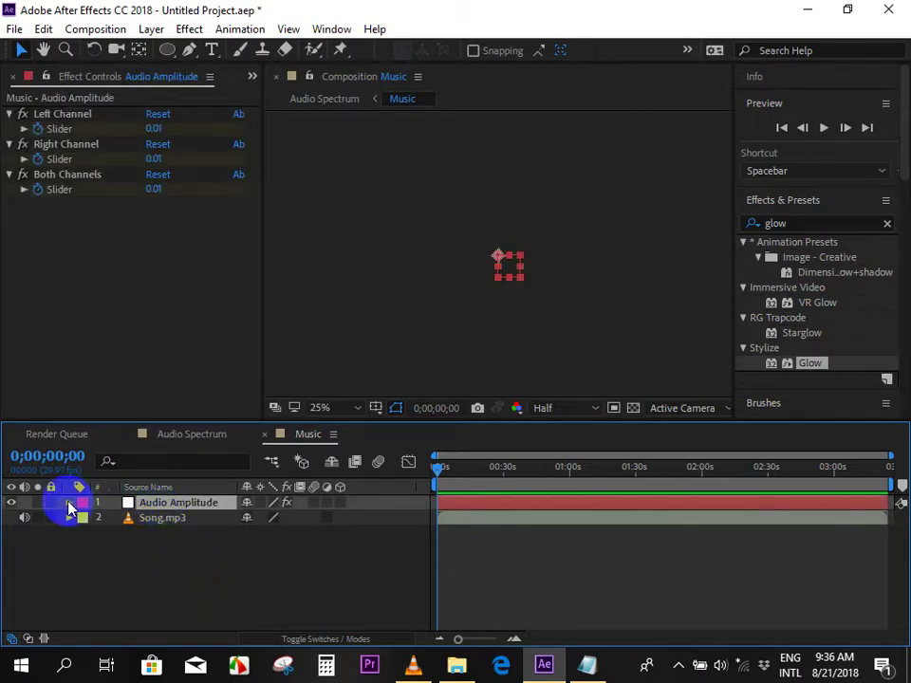
{"action": "left_click", "coordinate": [69, 504]}
{"action": "left_click", "coordinate": [85, 519]}
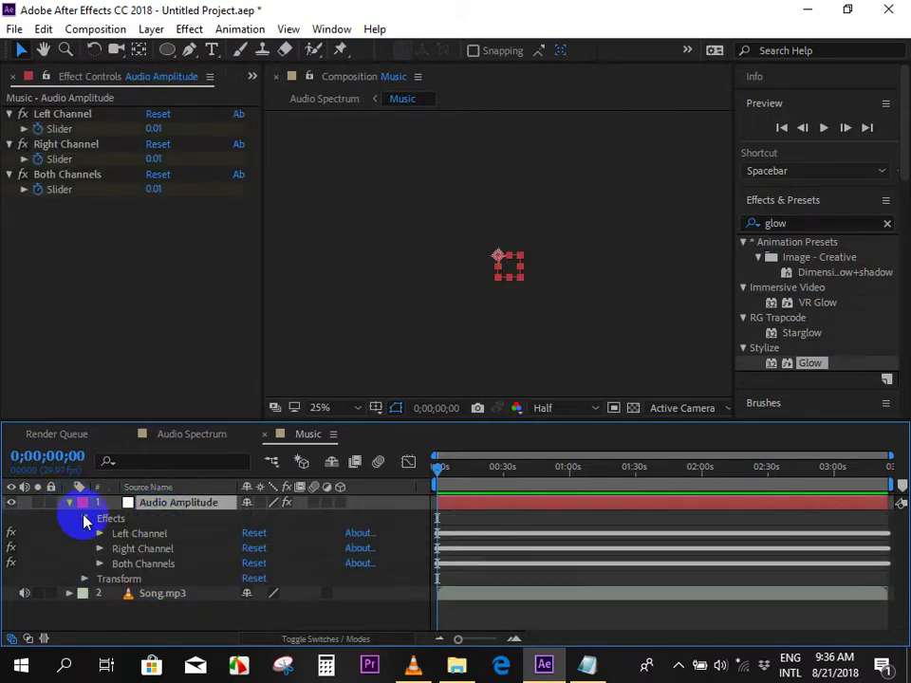
{"action": "left_click", "coordinate": [147, 536]}
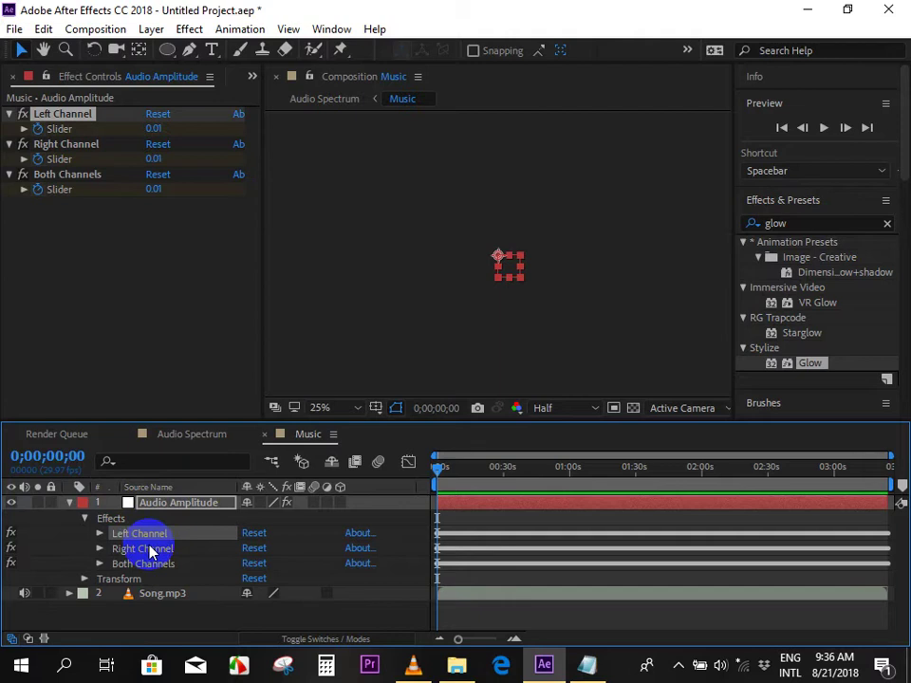
{"action": "left_click", "coordinate": [150, 550]}
{"action": "left_click", "coordinate": [139, 535], "text": "ctrl"}
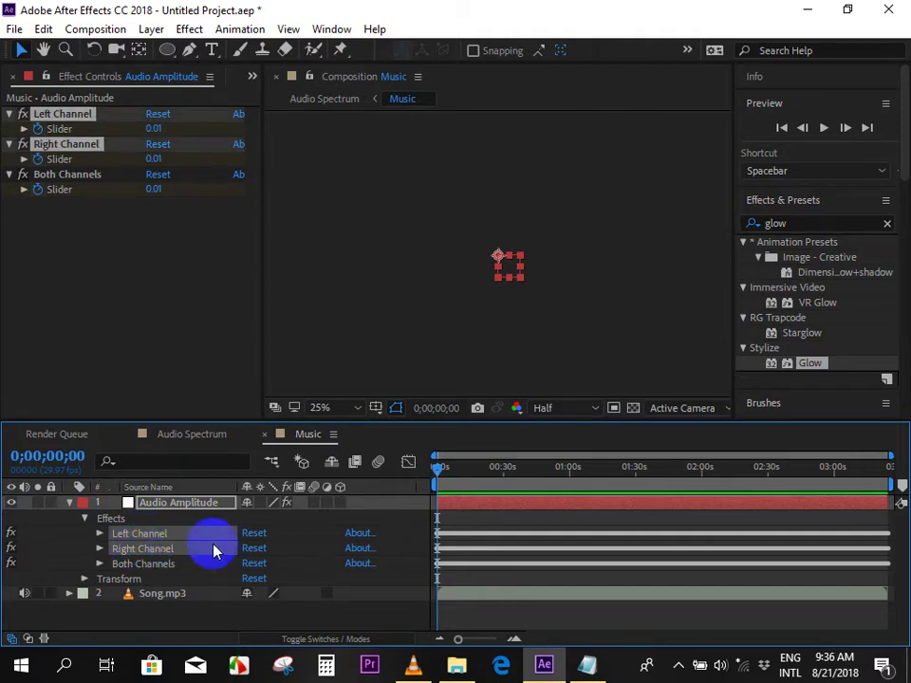
{"action": "key", "text": "Delete"}
{"action": "key", "text": "ctrl+z"}
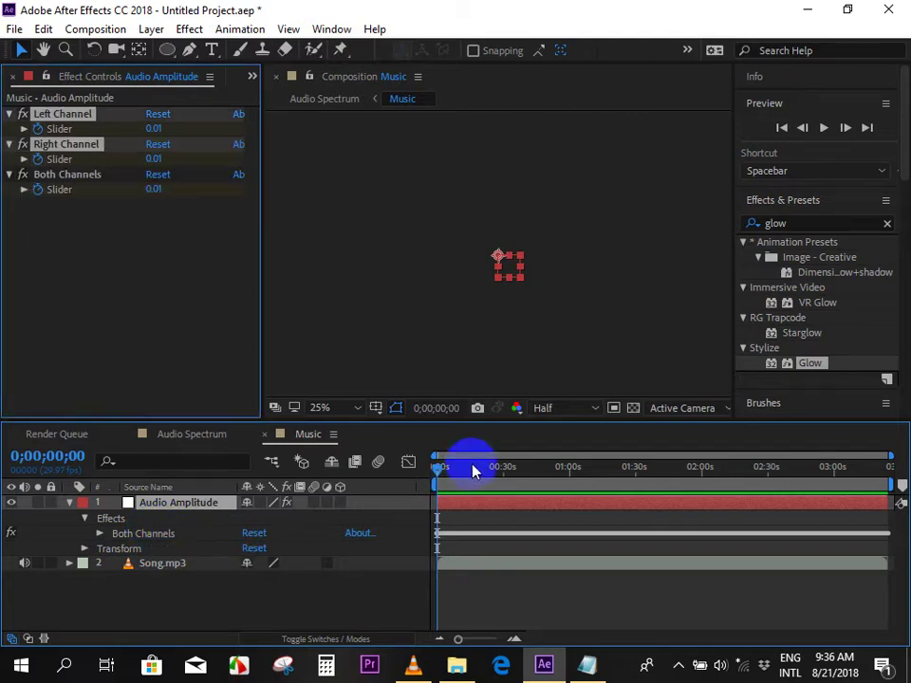
Preview the Music composition, then collapse the Audio Amplitude layer's properties.
{"action": "key", "text": "space"}
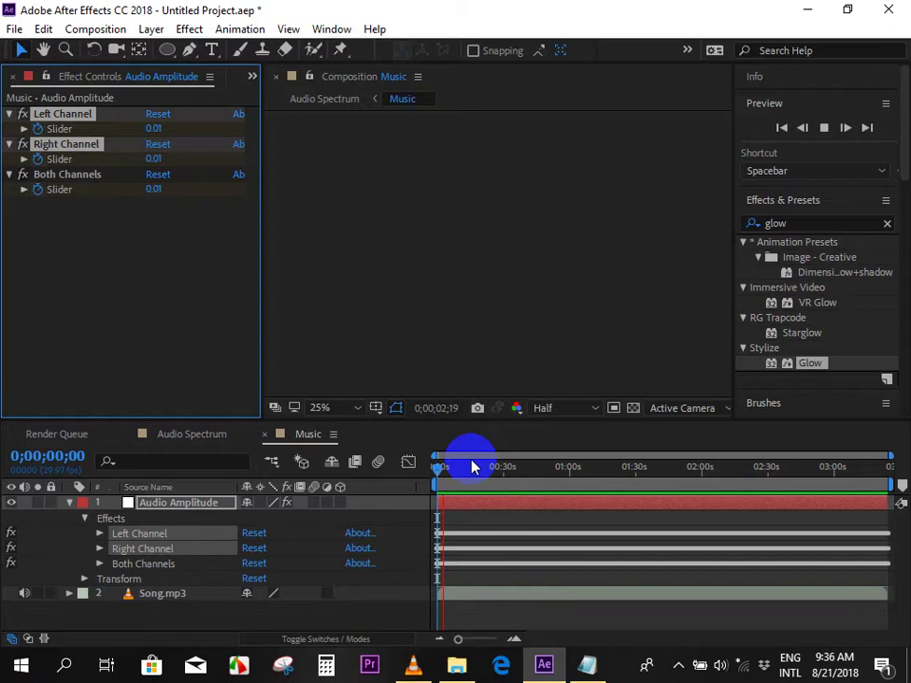
{"action": "key", "text": "space"}
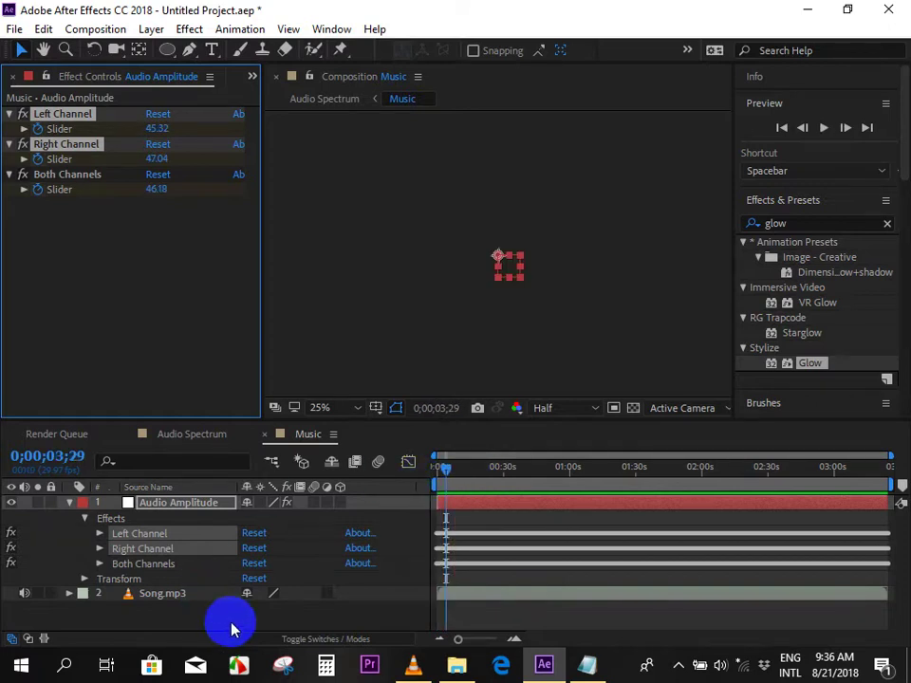
{"action": "left_click", "coordinate": [229, 621]}
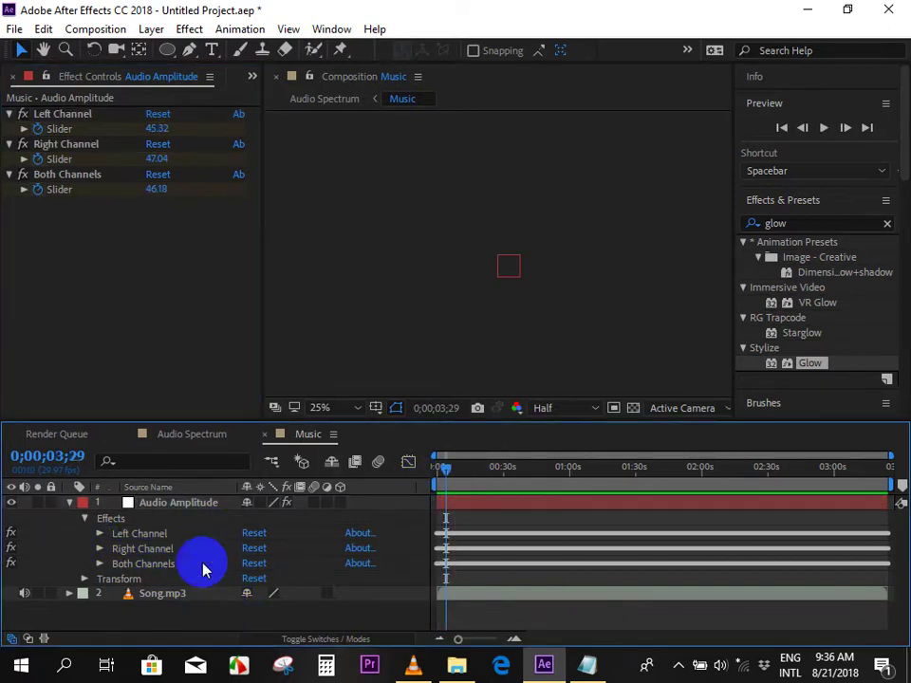
{"action": "left_click", "coordinate": [70, 502]}
{"action": "left_click", "coordinate": [155, 504]}
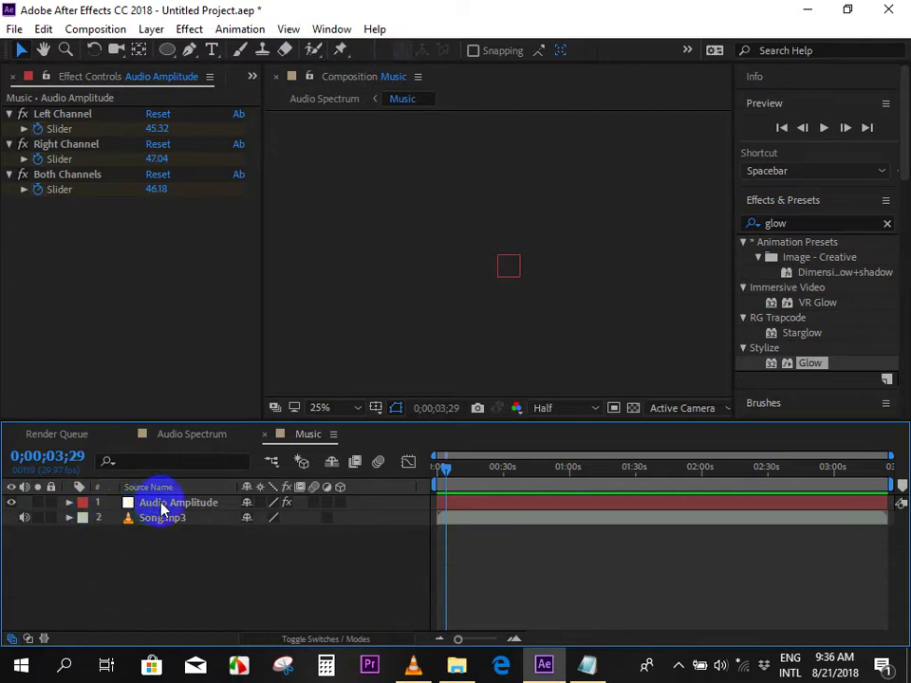
Switch to the Audio Spectrum composition near its start and pan the view slightly upward.
{"action": "left_click", "coordinate": [189, 436]}
{"action": "mouse_move", "coordinate": [524, 471]}
{"action": "left_mouse_down"}
{"action": "mouse_move", "coordinate": [444, 476]}
{"action": "mouse_move", "coordinate": [500, 477]}
{"action": "left_mouse_up"}
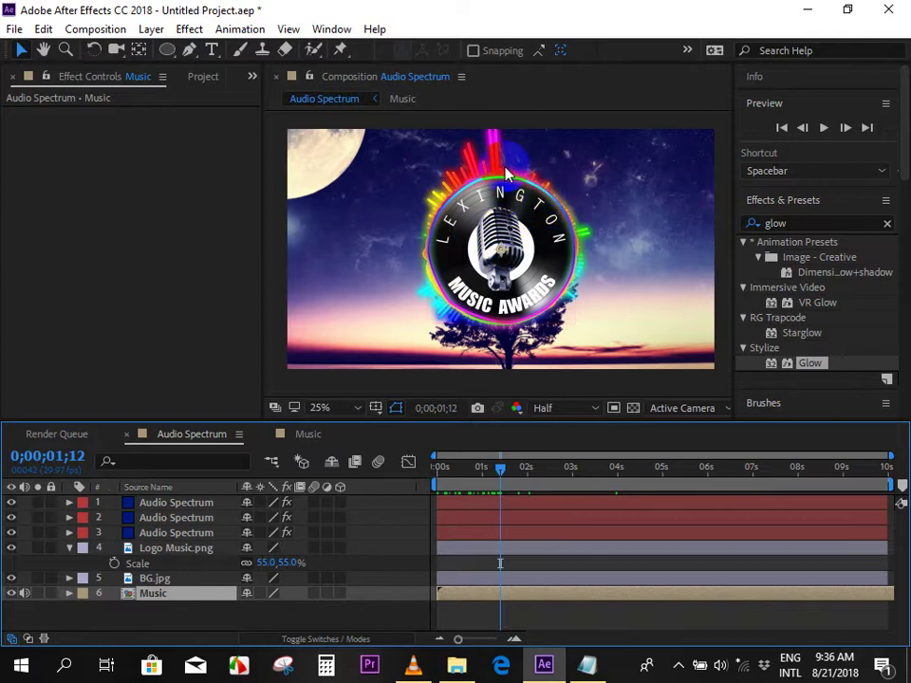
{"action": "key", "text": "h"}
{"action": "left_click_drag", "start_coordinate": [517, 270], "coordinate": [520, 261]}
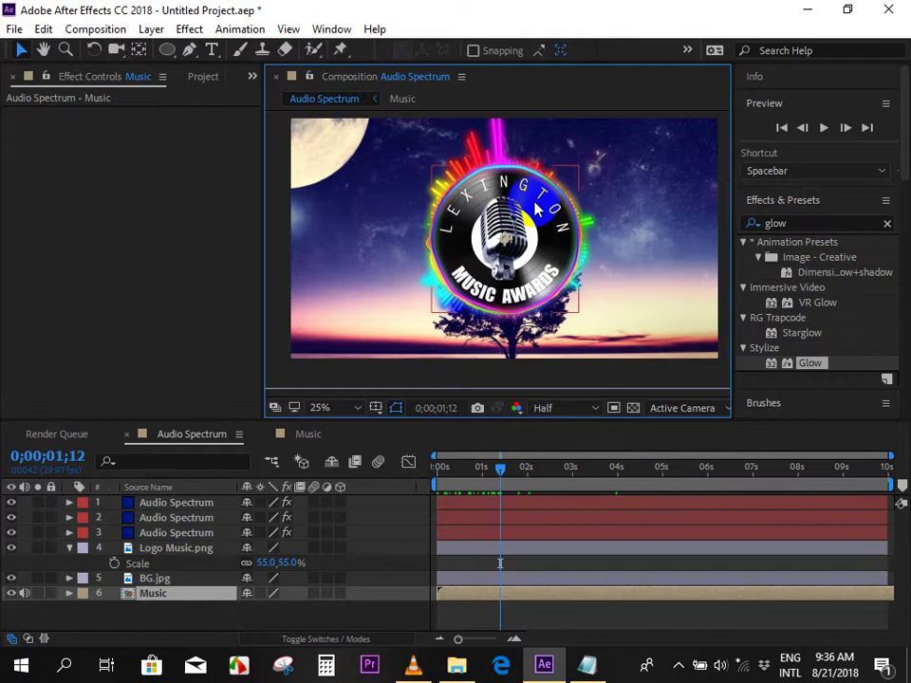
Replay Final Result.mp4 in VLC from the first second for reference.
{"action": "left_click", "coordinate": [413, 664]}
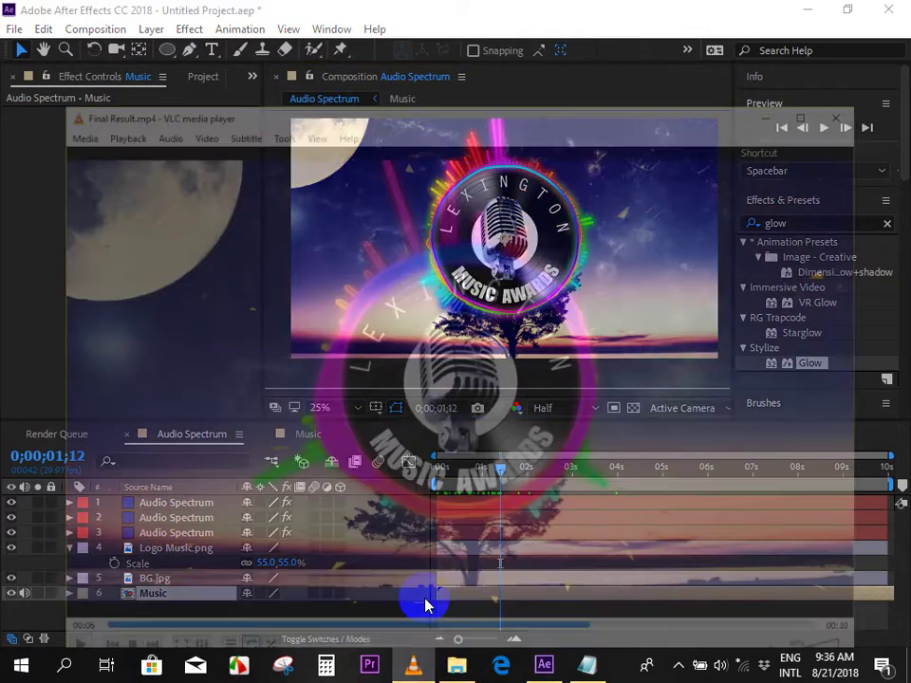
{"action": "left_click", "coordinate": [145, 599]}
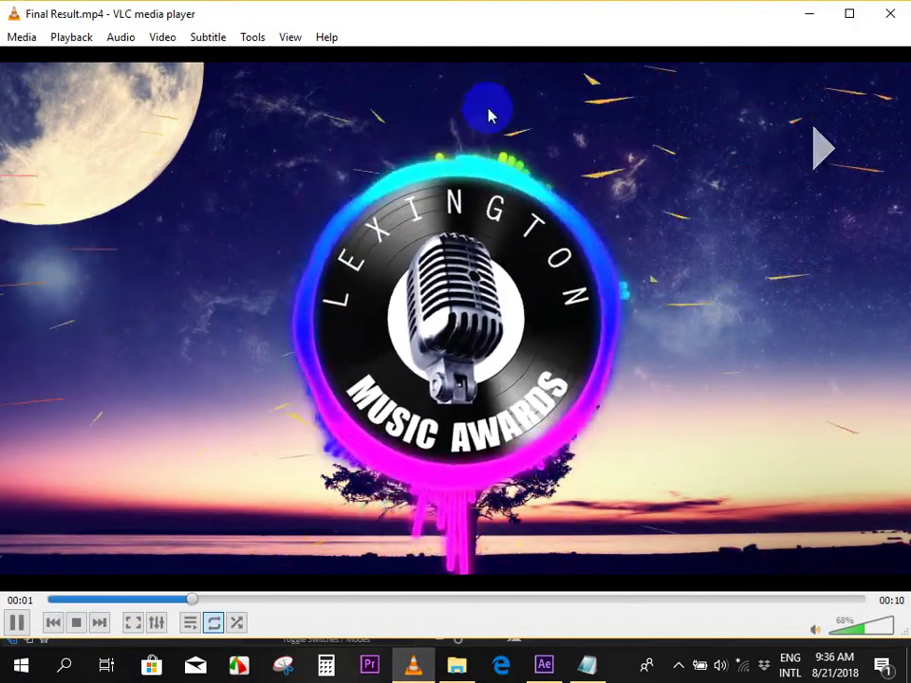
{"action": "left_click", "coordinate": [683, 159]}
{"action": "left_click", "coordinate": [807, 13]}
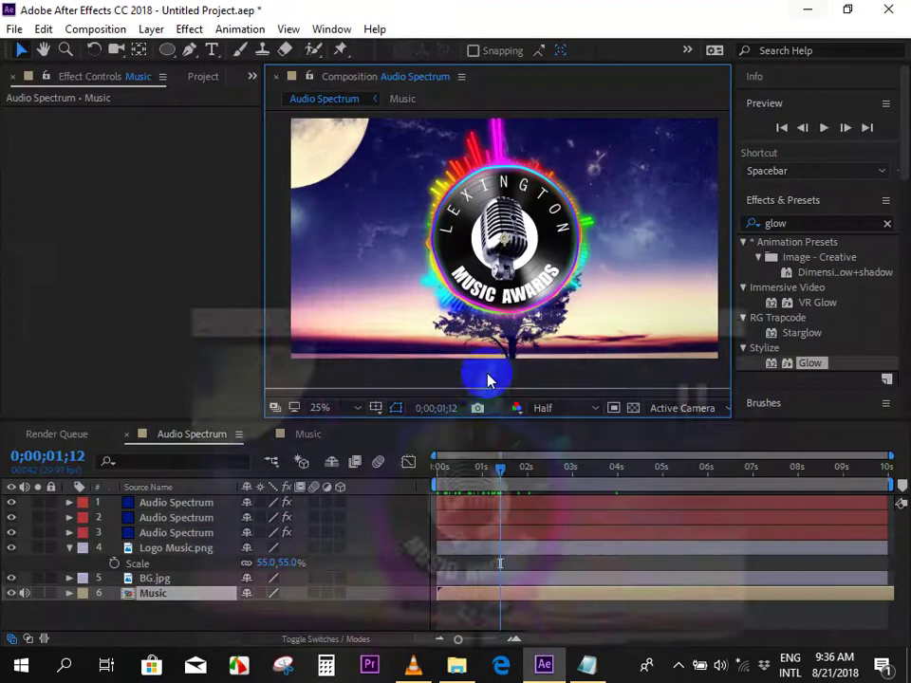
Select the three Audio Spectrum layers and the Logo Music.png layer.
{"action": "left_click", "coordinate": [453, 506]}
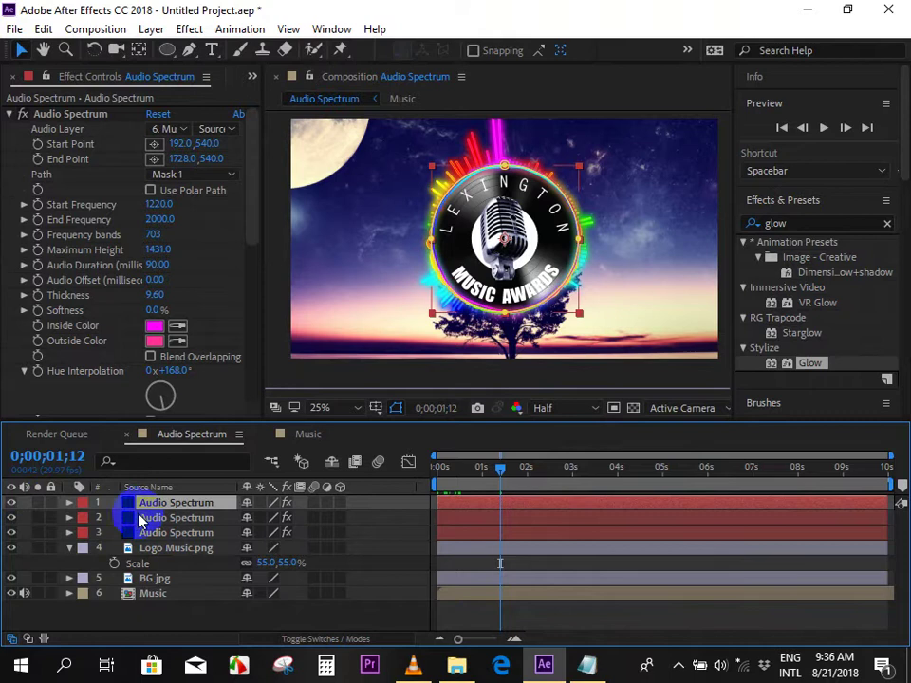
{"action": "left_click", "coordinate": [187, 519], "text": "shift"}
{"action": "left_click", "coordinate": [193, 538], "text": "shift"}
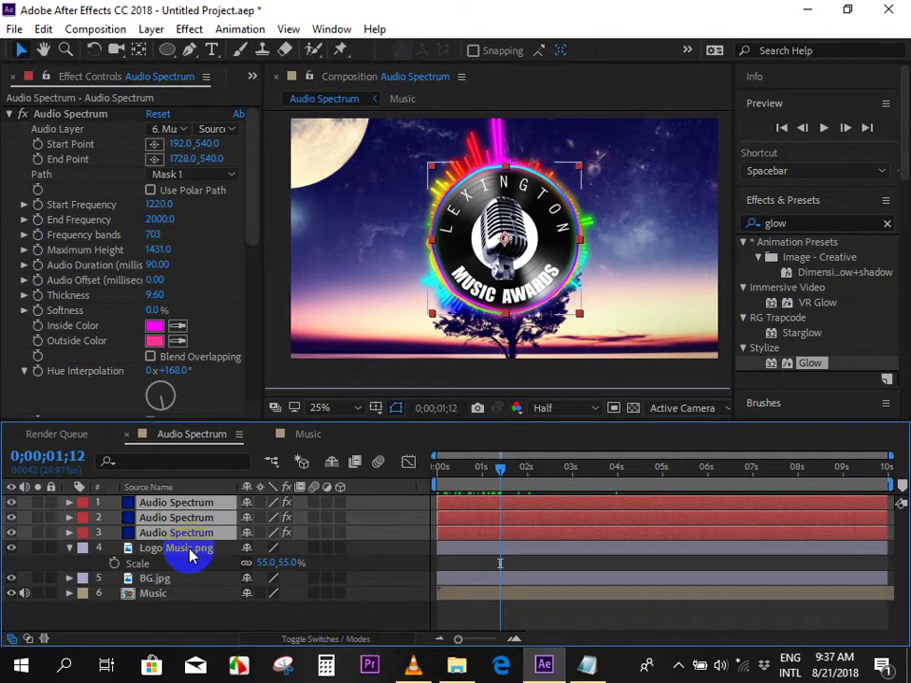
{"action": "left_click", "coordinate": [190, 550]}
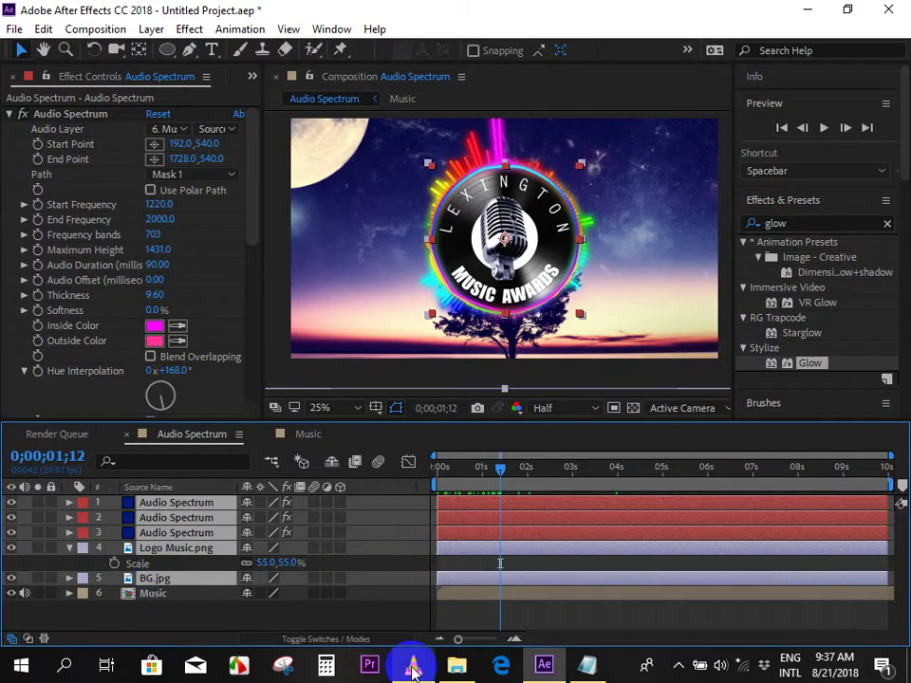
Recheck the reference video from 00:01 to 00:02, then start pre-composing the selection.
{"action": "left_click", "coordinate": [412, 663]}
{"action": "left_click", "coordinate": [128, 598]}
{"action": "key", "text": "space"}
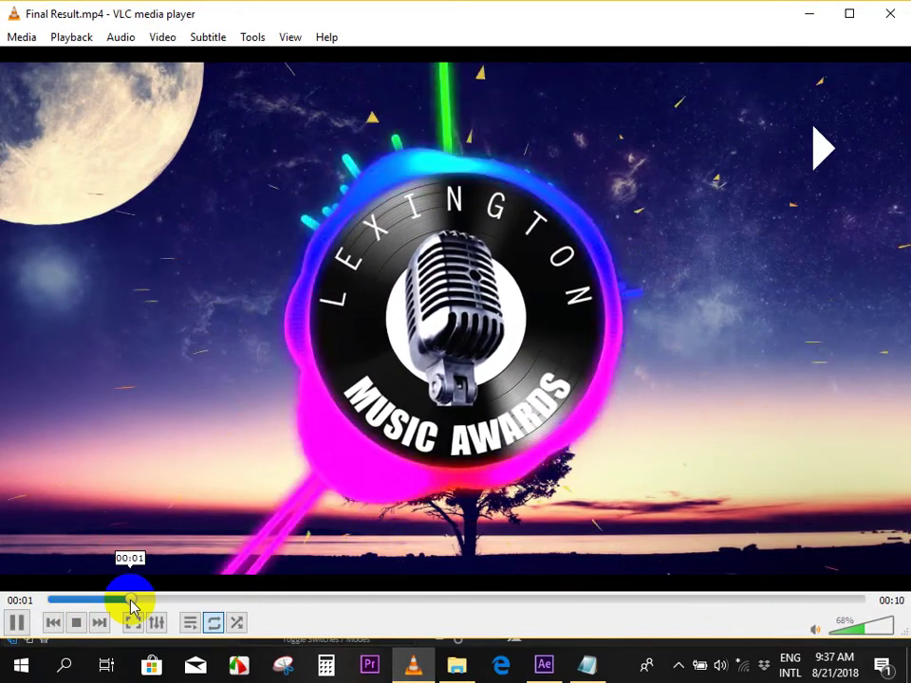
{"action": "key", "text": "space"}
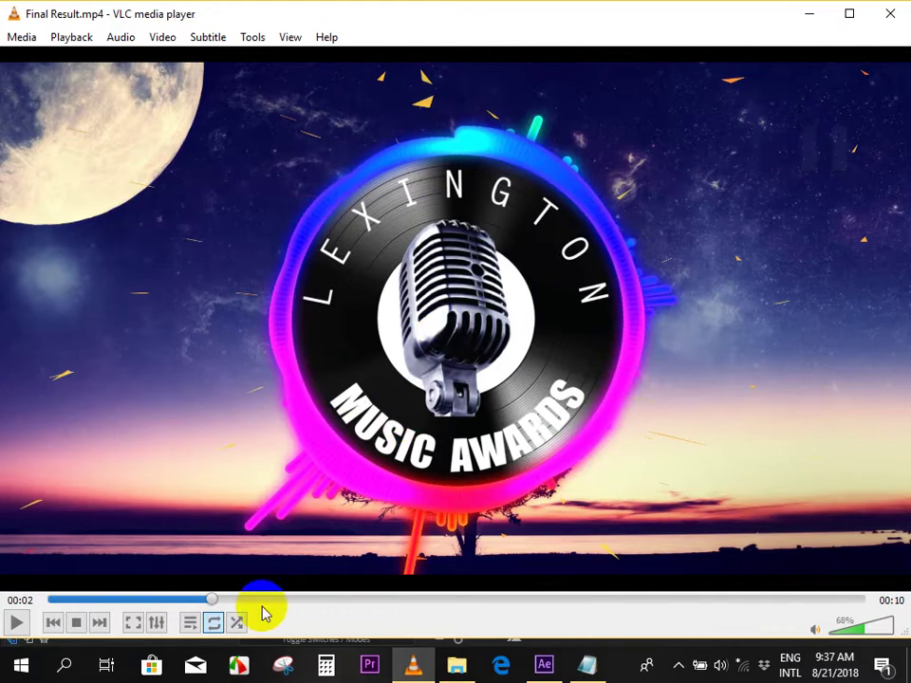
{"action": "left_click", "coordinate": [809, 13]}
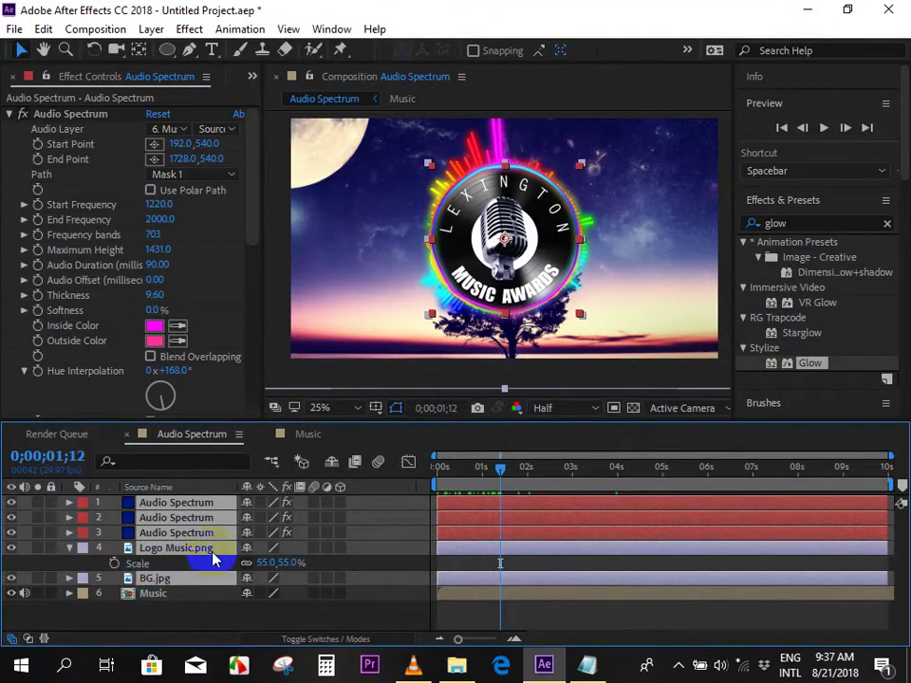
{"action": "key", "text": "ctrl+shift+c"}
{"action": "type", "text": "LOGO"}
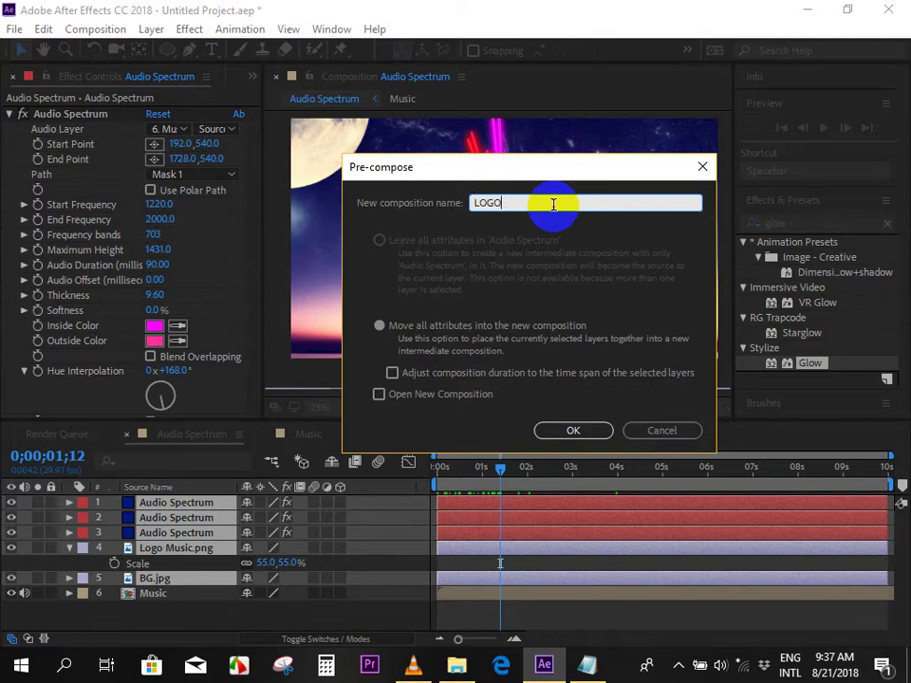
Confirm the LOGO pre-comp, reselect the LOGO layer and return the time to the start.
{"action": "left_click", "coordinate": [570, 429]}
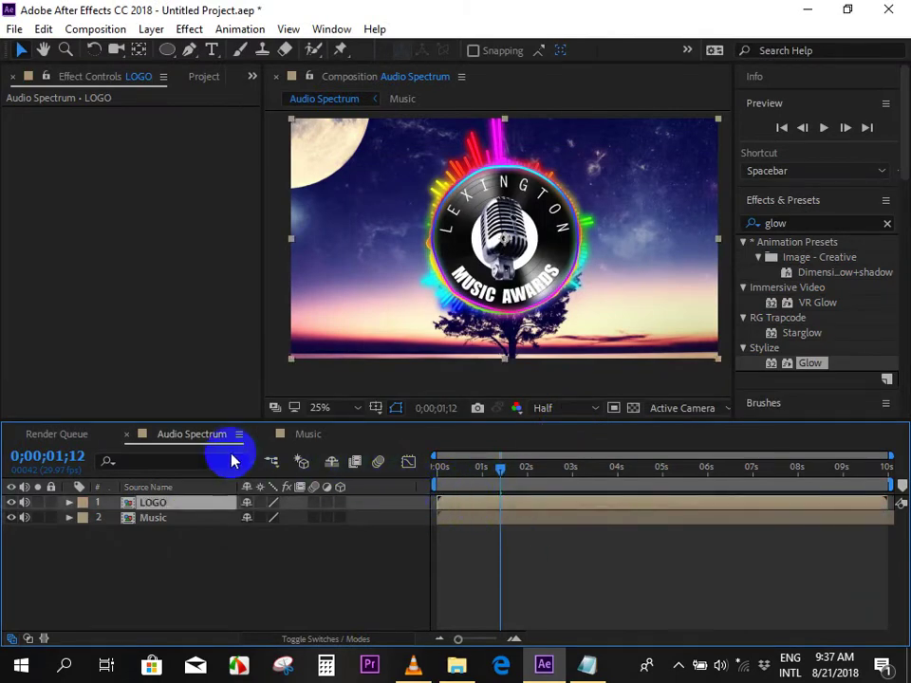
{"action": "left_click", "coordinate": [513, 538]}
{"action": "left_click", "coordinate": [150, 505]}
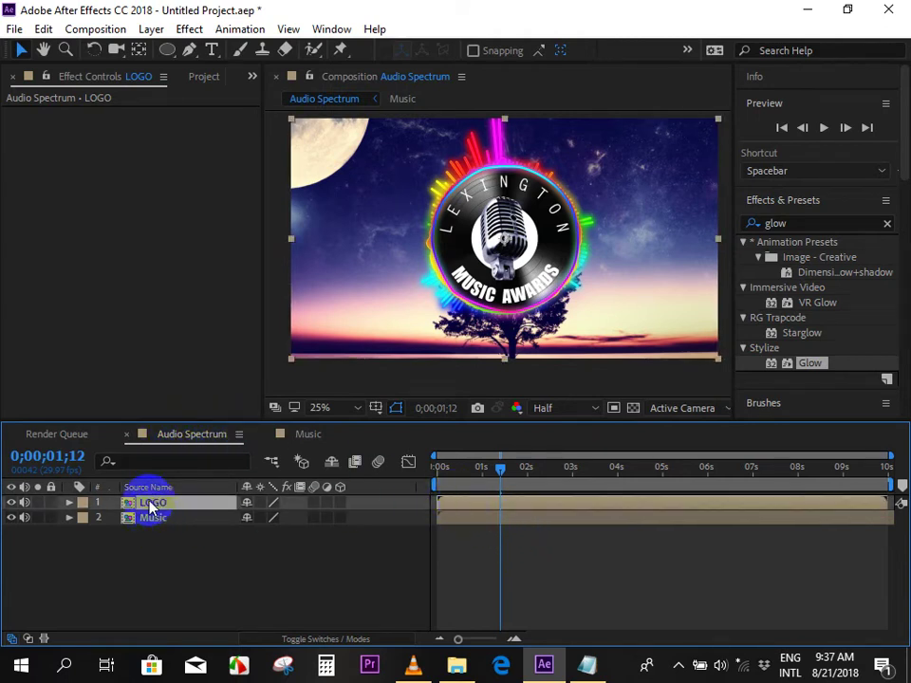
{"action": "left_click", "coordinate": [472, 503]}
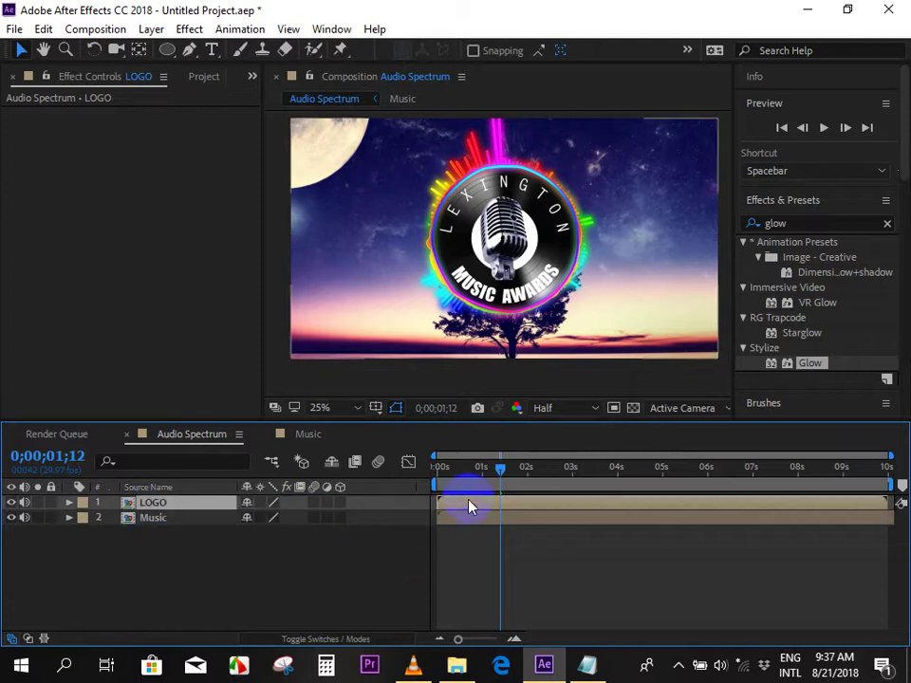
{"action": "left_click_drag", "start_coordinate": [493, 468], "coordinate": [420, 472]}
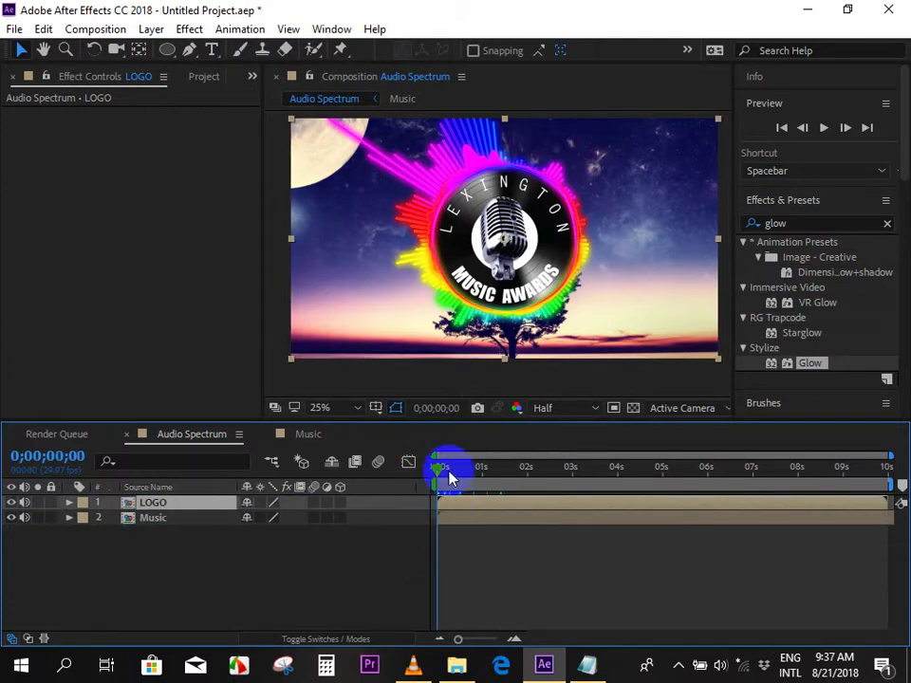
Search effects for 'magni' and drop the text Magnify preset onto the LOGO layer.
{"action": "left_click", "coordinate": [886, 223]}
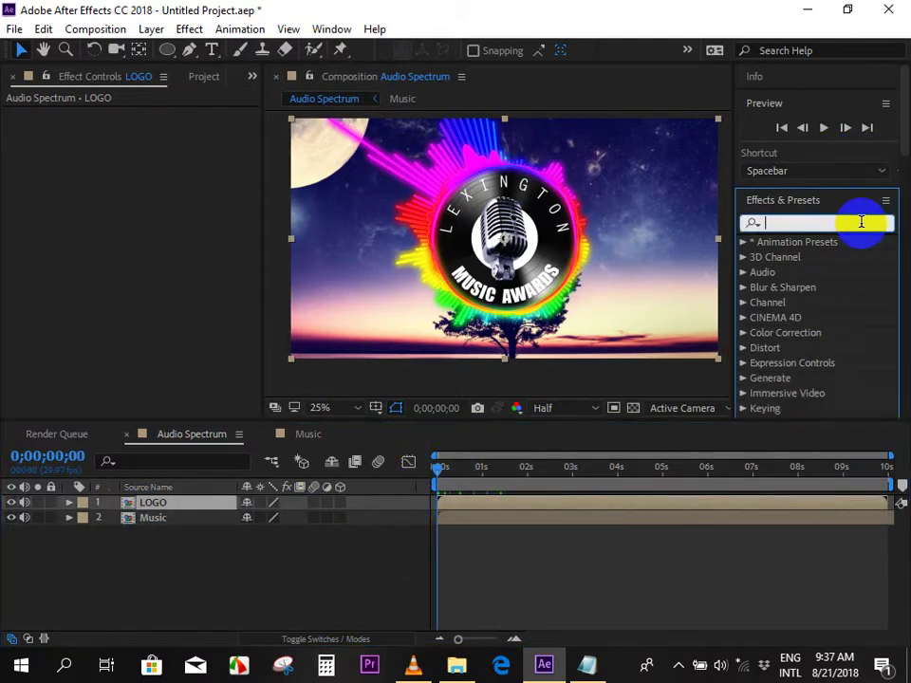
{"action": "type", "text": "mag"}
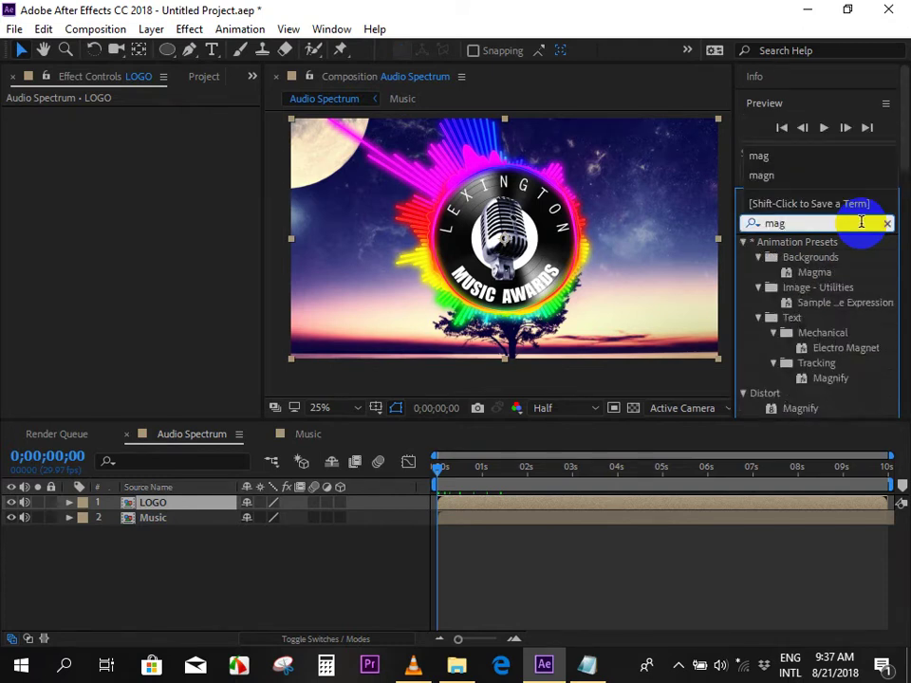
{"action": "type", "text": "ni"}
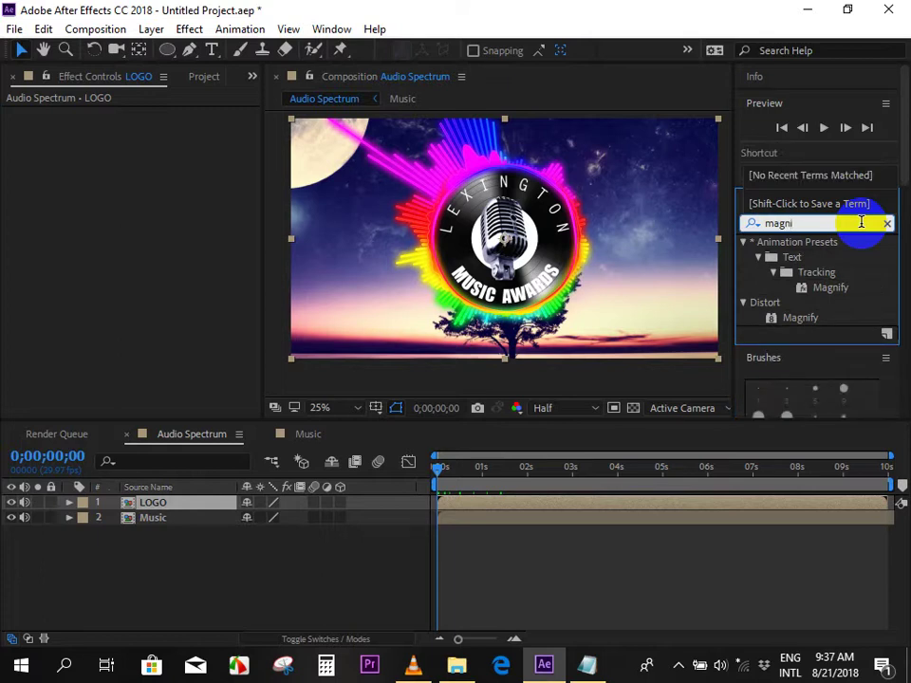
{"action": "left_click", "coordinate": [848, 290]}
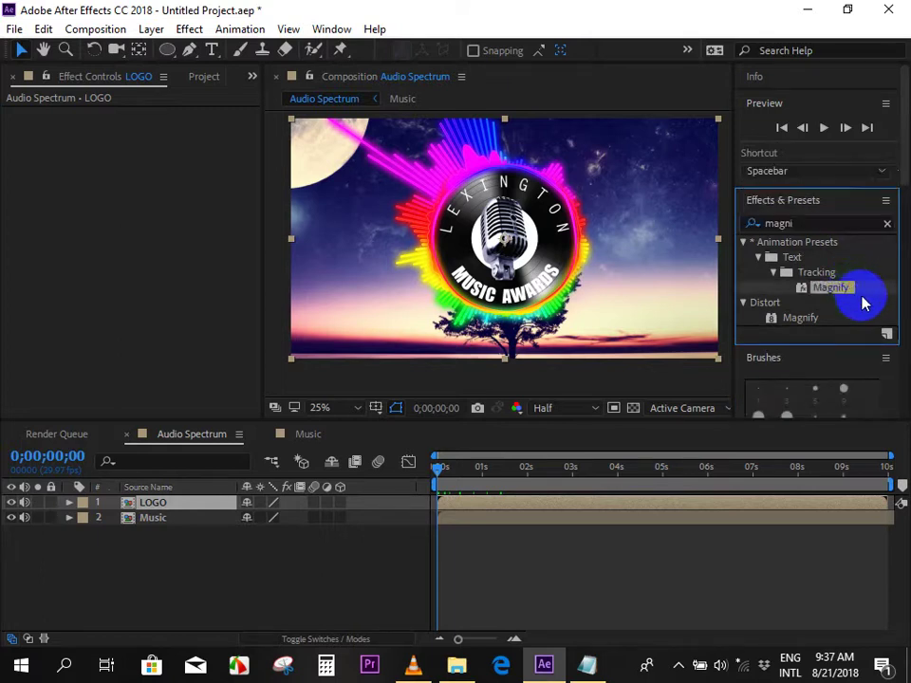
{"action": "left_click_drag", "start_coordinate": [844, 294], "coordinate": [469, 502]}
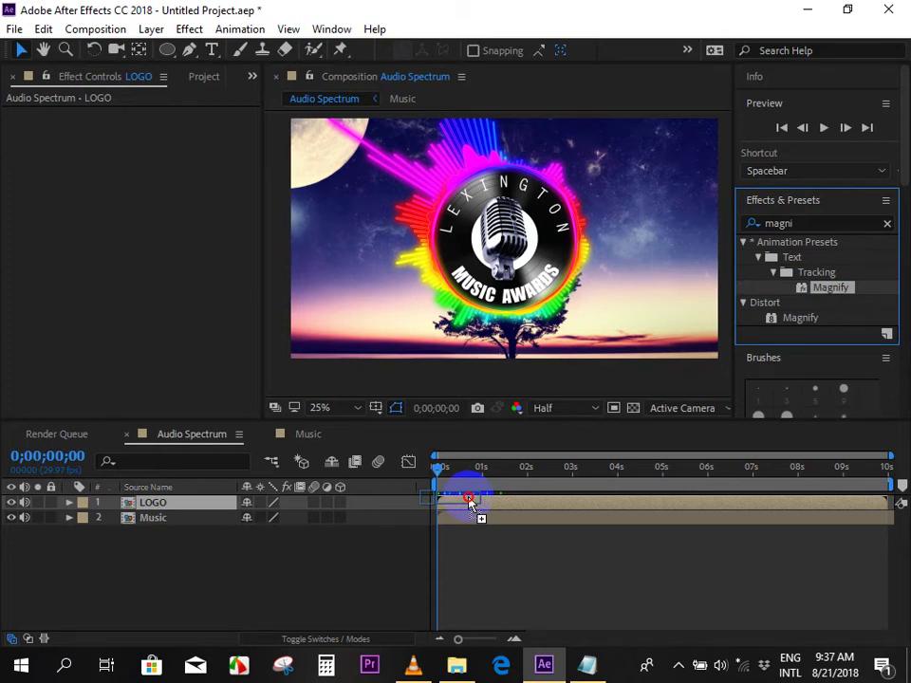
{"action": "left_click_drag", "start_coordinate": [469, 501], "coordinate": [469, 502]}
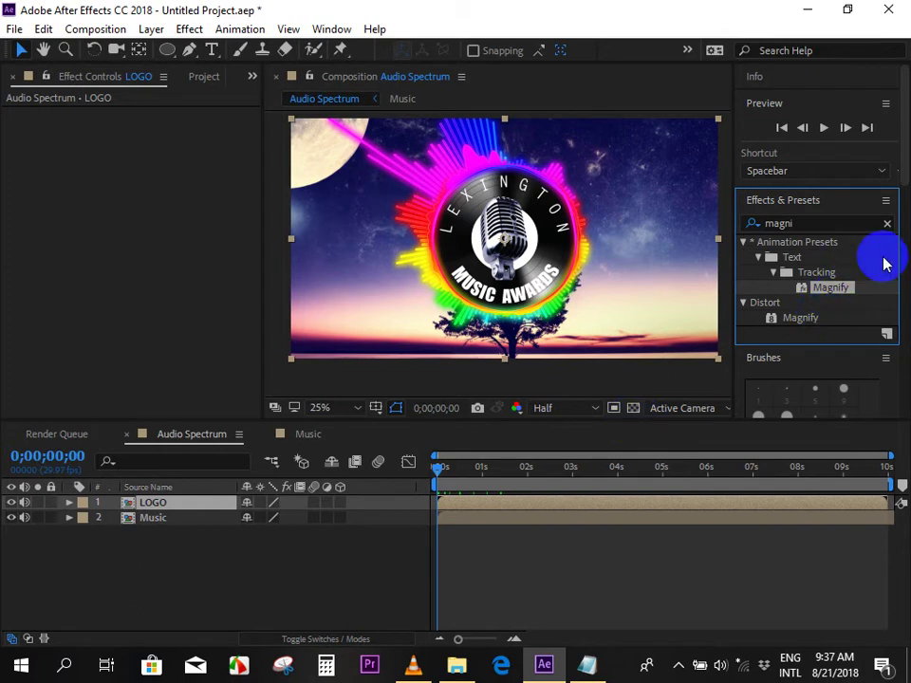
Apply the Distort > Magnify effect to the LOGO layer.
{"action": "scroll", "coordinate": [834, 285], "scroll_direction": "down", "scroll_amount": 1}
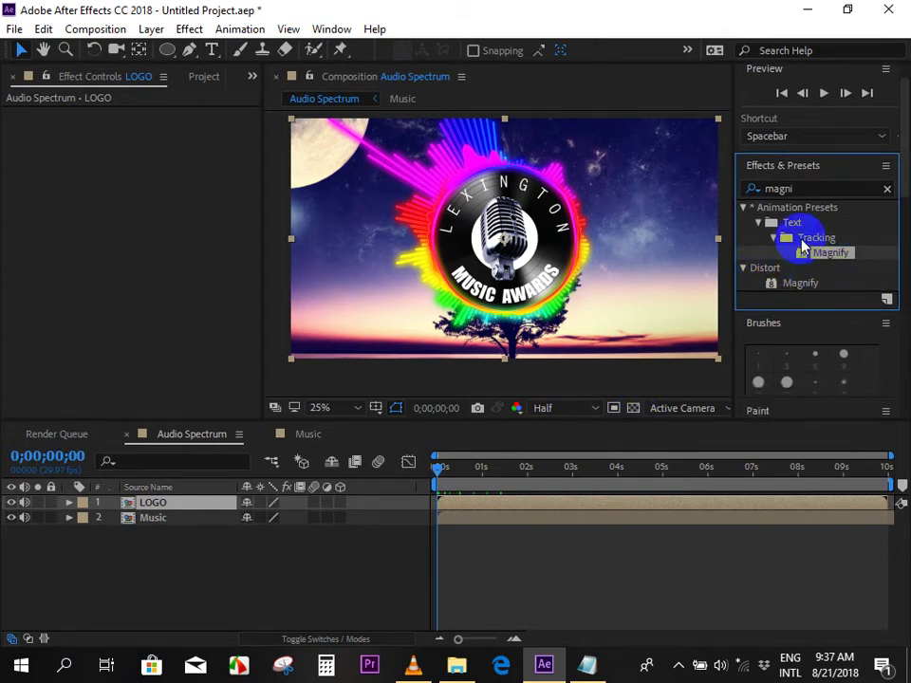
{"action": "left_click", "coordinate": [802, 282]}
{"action": "left_click", "coordinate": [827, 252]}
{"action": "left_click", "coordinate": [811, 283]}
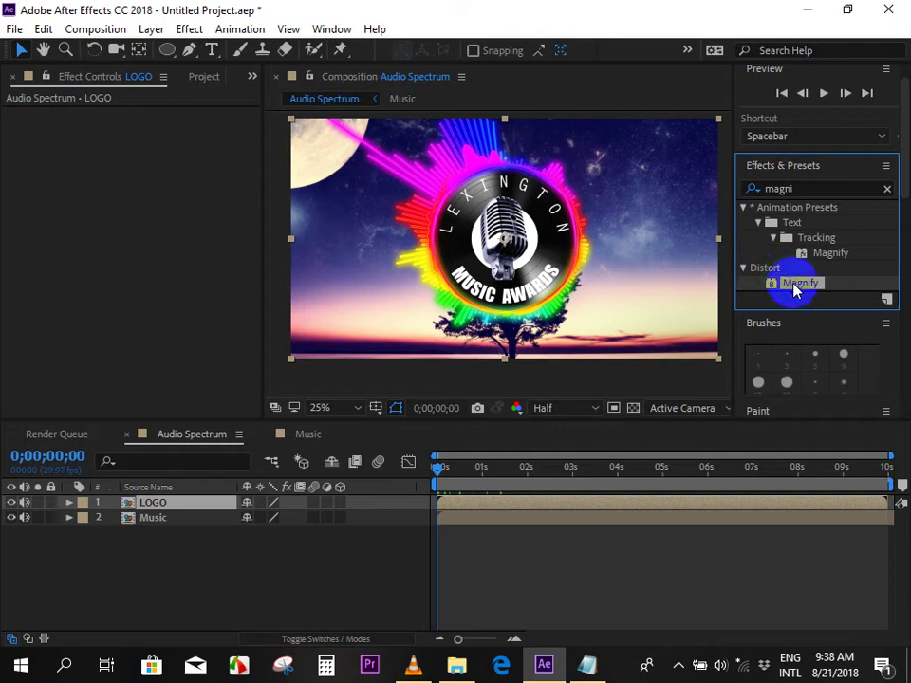
{"action": "left_click_drag", "start_coordinate": [795, 289], "coordinate": [498, 507]}
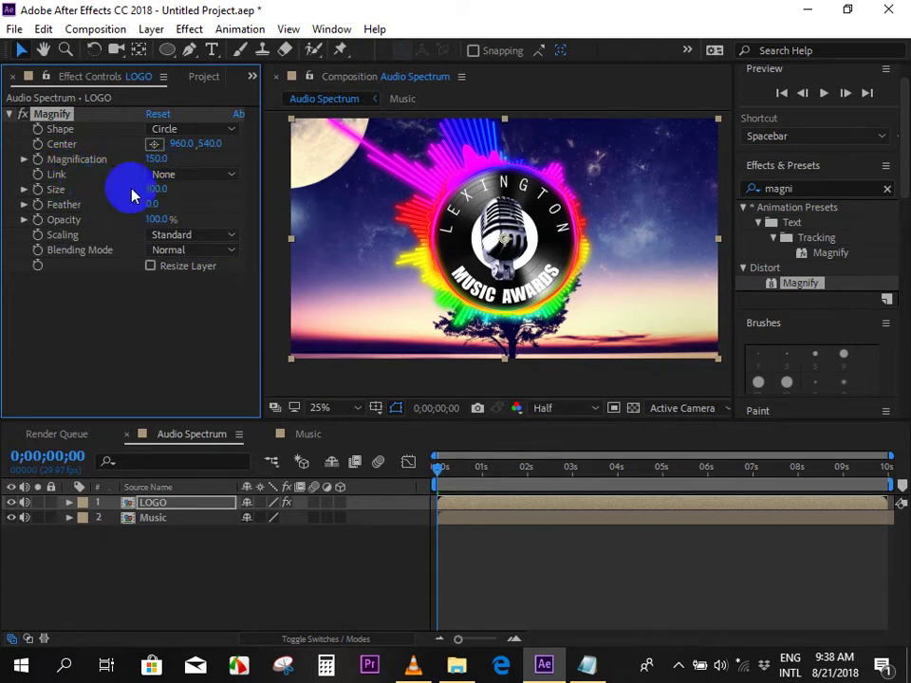
Set the Magnify Size to 1369 and Magnification to 100 in Effect Controls.
{"action": "left_click", "coordinate": [156, 190]}
{"action": "left_click_drag", "start_coordinate": [155, 189], "coordinate": [904, 161]}
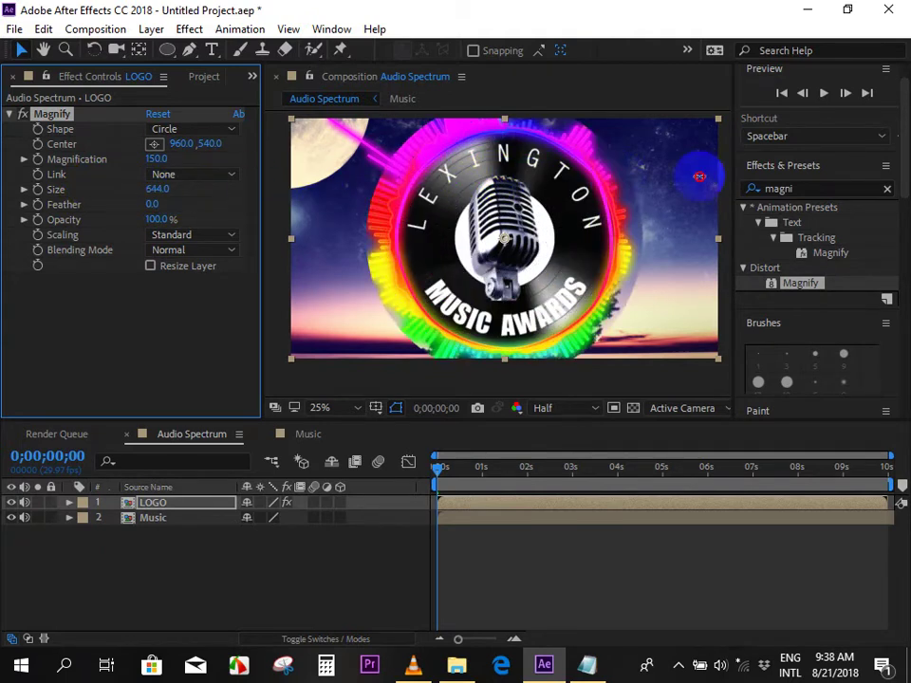
{"action": "left_click_drag", "start_coordinate": [158, 188], "coordinate": [485, 175]}
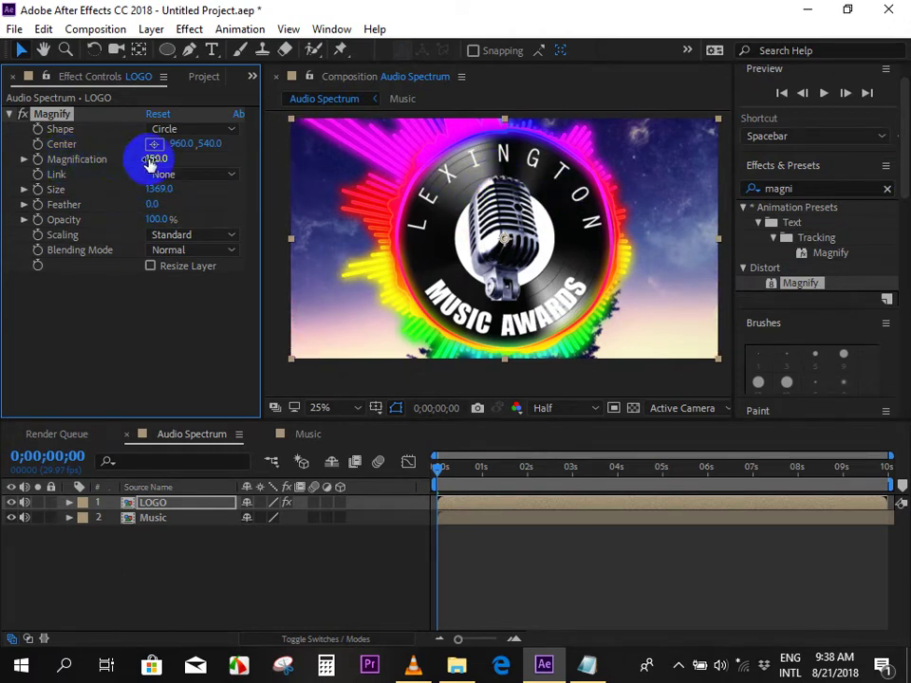
{"action": "mouse_move", "coordinate": [152, 159]}
{"action": "left_mouse_down"}
{"action": "mouse_move", "coordinate": [112, 166]}
{"action": "mouse_move", "coordinate": [184, 166]}
{"action": "mouse_move", "coordinate": [19, 171]}
{"action": "left_mouse_up"}
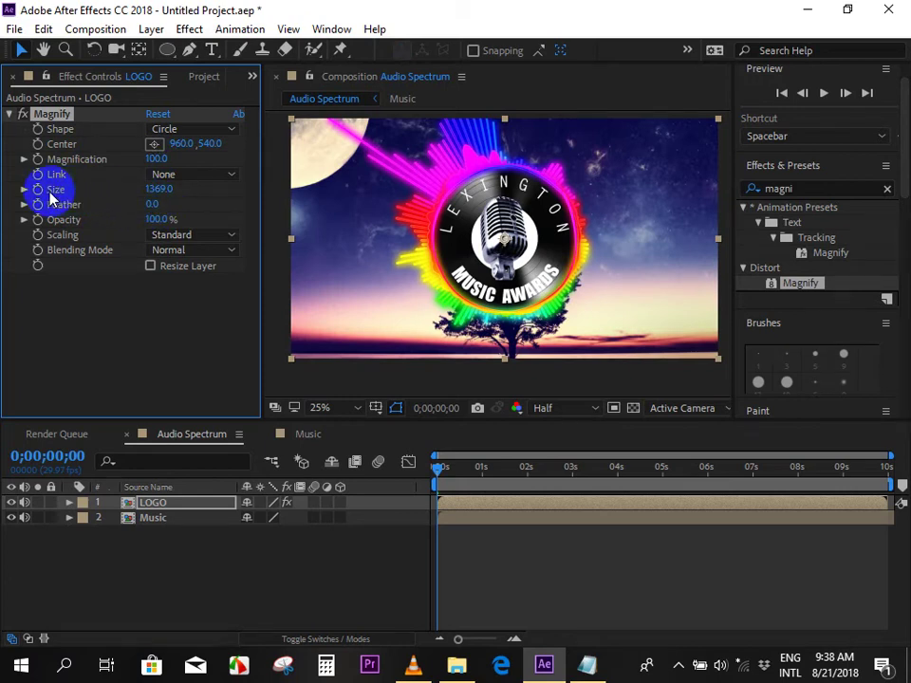
{"action": "left_click_drag", "start_coordinate": [175, 192], "coordinate": [159, 191]}
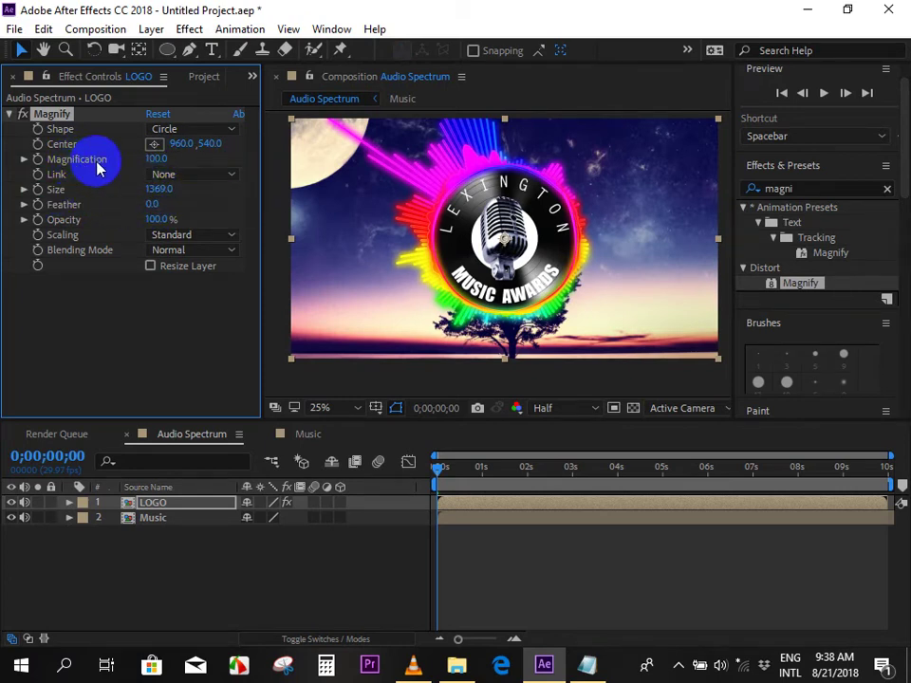
{"action": "left_click_drag", "start_coordinate": [151, 159], "coordinate": [2, 159]}
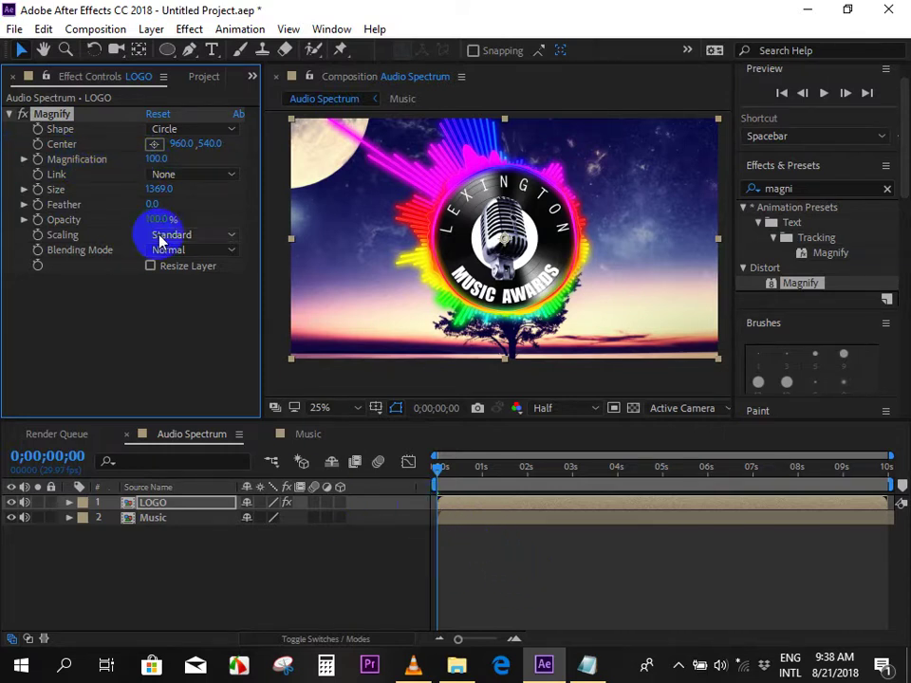
Reveal LOGO > Effects > Magnify properties in the timeline, leaving Magnification unchanged.
{"action": "left_click", "coordinate": [69, 503]}
{"action": "left_click", "coordinate": [83, 519]}
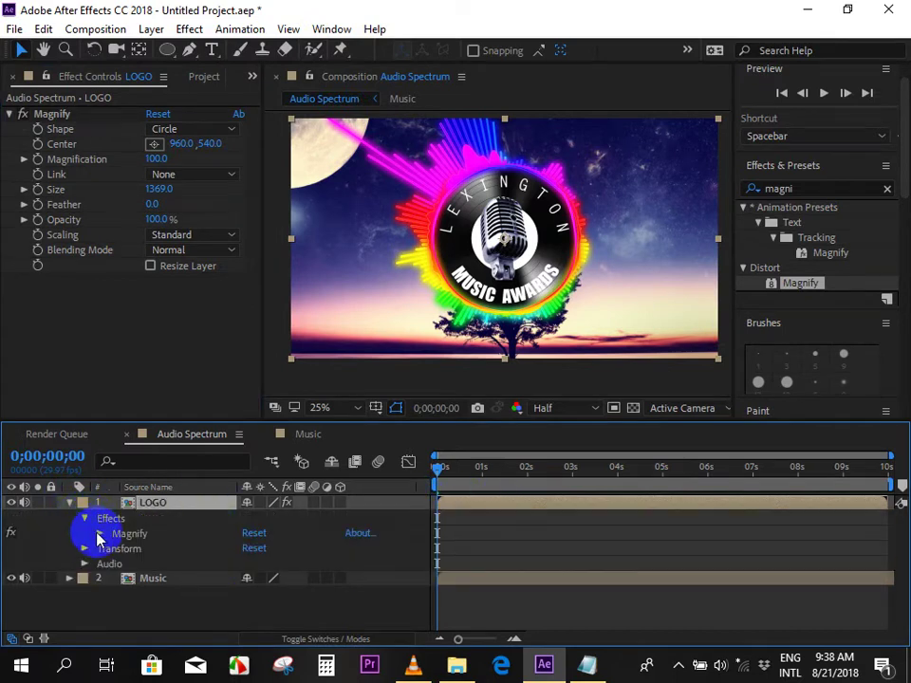
{"action": "left_click", "coordinate": [100, 536]}
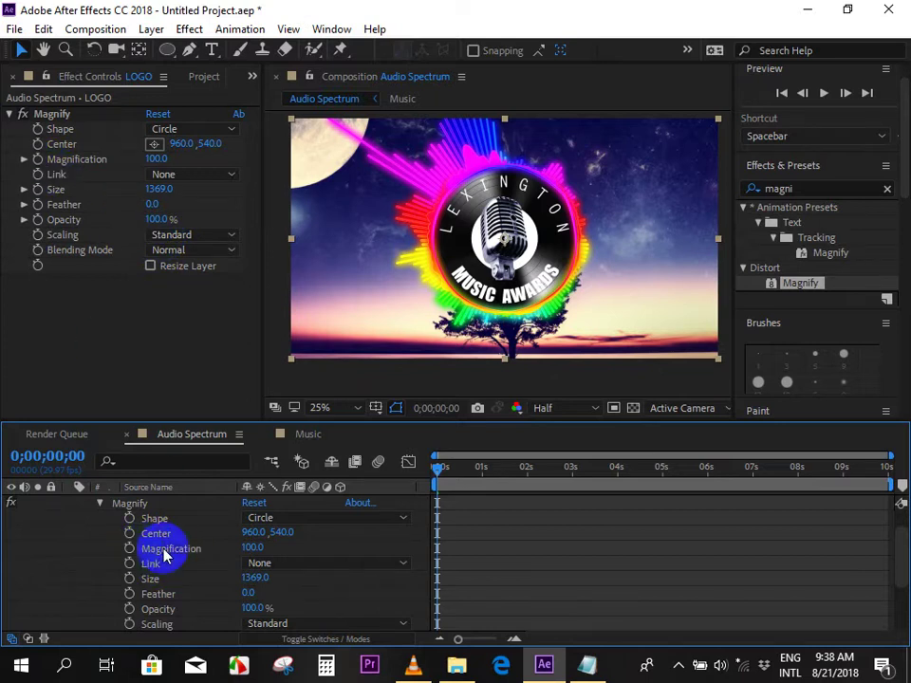
{"action": "left_click", "coordinate": [243, 554]}
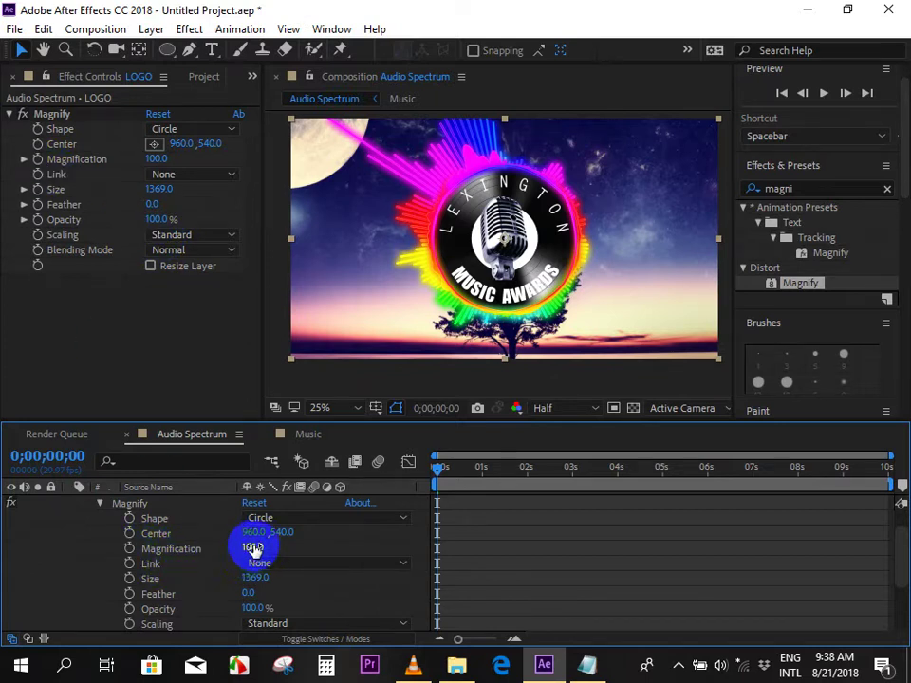
{"action": "key", "text": "Return"}
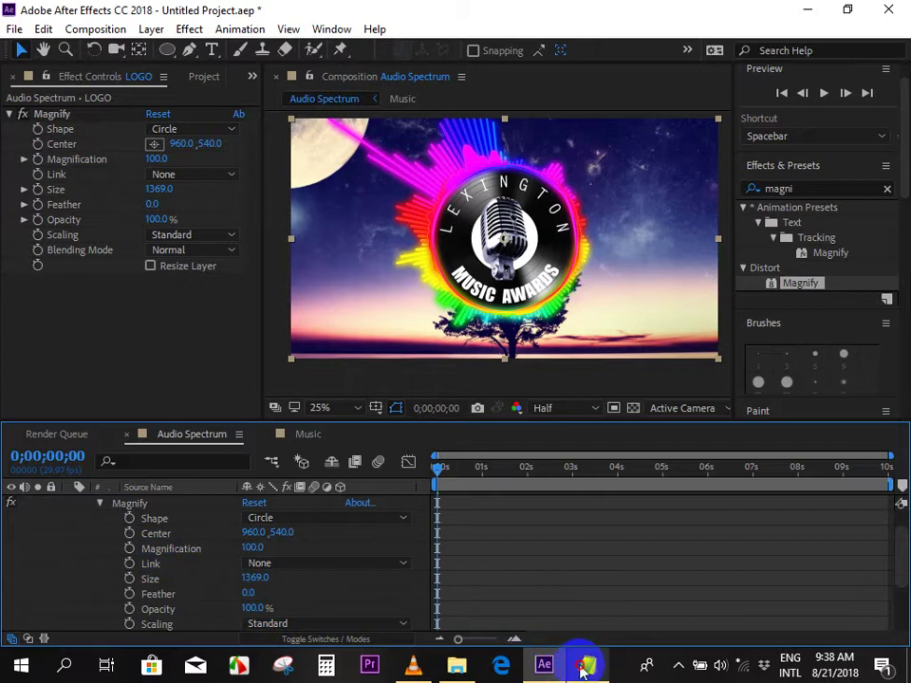
Copy the audio-amplitude expression from the Notepad Code file and minimize Notepad.
{"action": "left_click", "coordinate": [584, 668]}
{"action": "left_click_drag", "start_coordinate": [416, 138], "coordinate": [473, 82]}
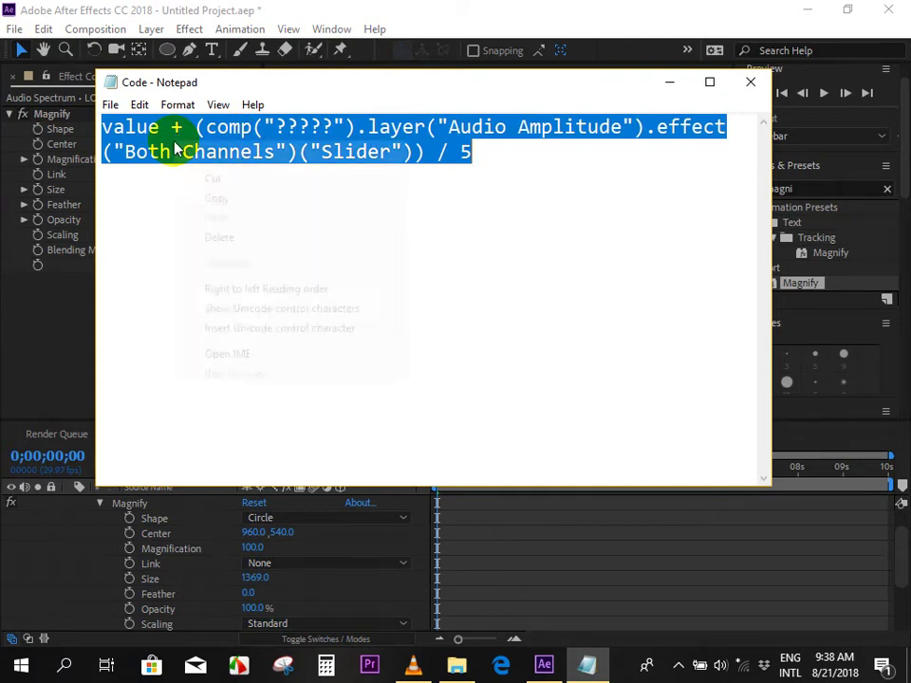
{"action": "right_click", "coordinate": [175, 150]}
{"action": "left_click", "coordinate": [217, 197]}
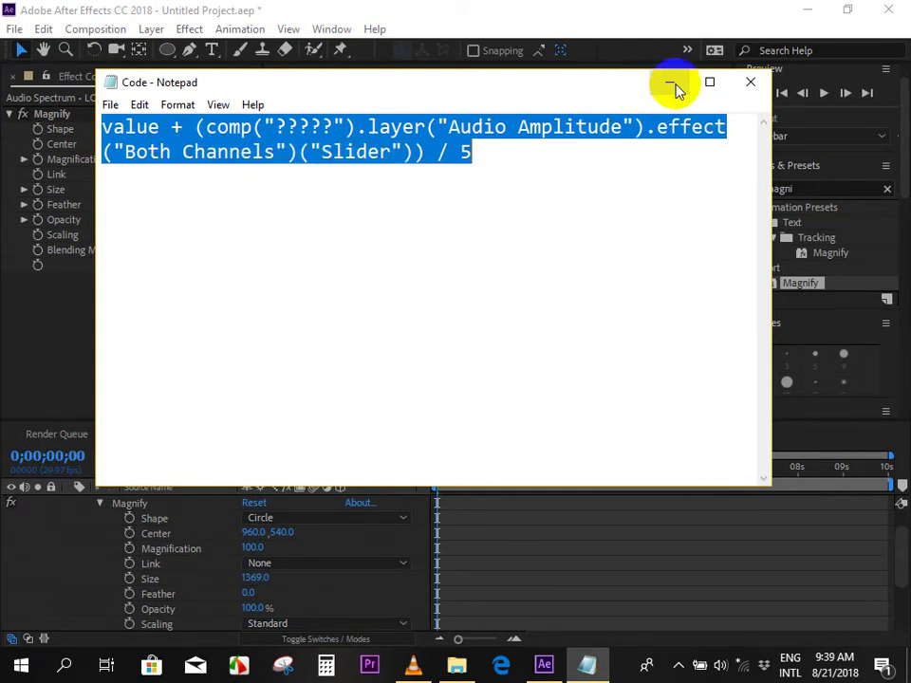
{"action": "left_click", "coordinate": [669, 83]}
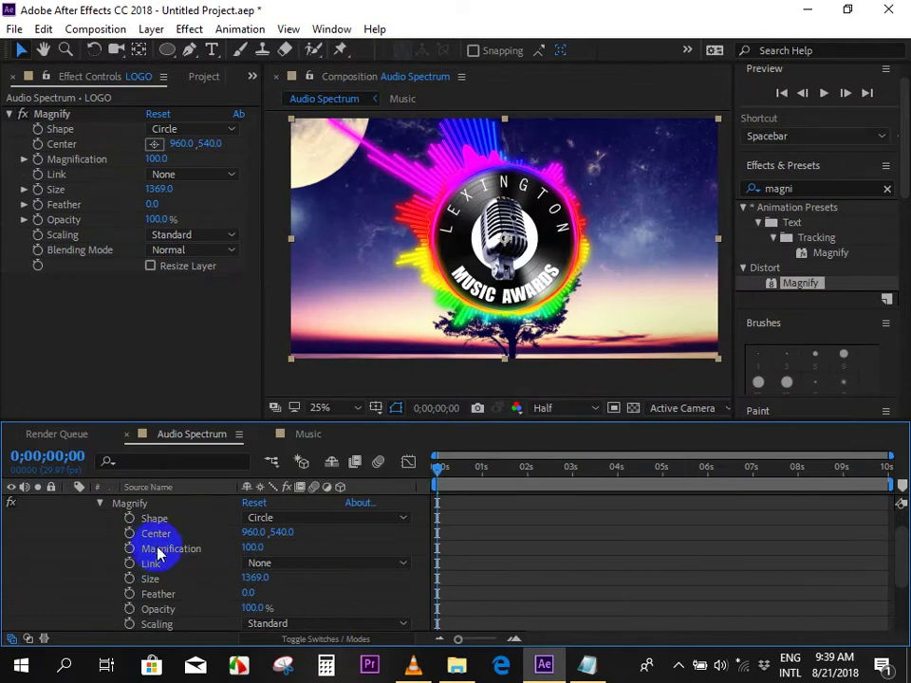
Paste the audio-amplitude expression onto Magnification and delete its ????? comp-name placeholder.
{"action": "left_click", "coordinate": [269, 553]}
{"action": "key", "text": "Return"}
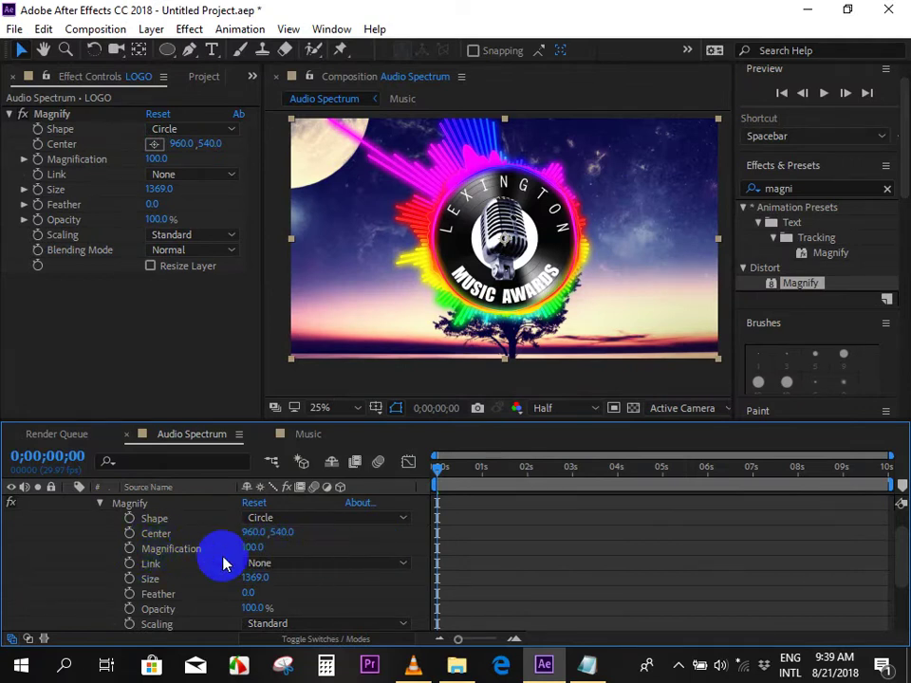
{"action": "left_click", "coordinate": [130, 550], "text": "alt"}
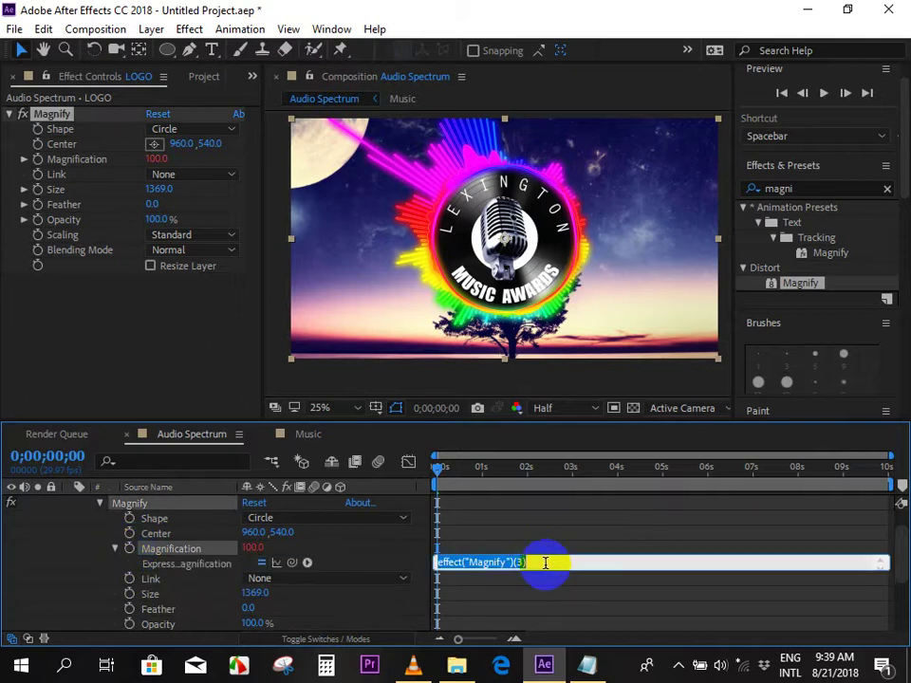
{"action": "key", "text": "ctrl+v"}
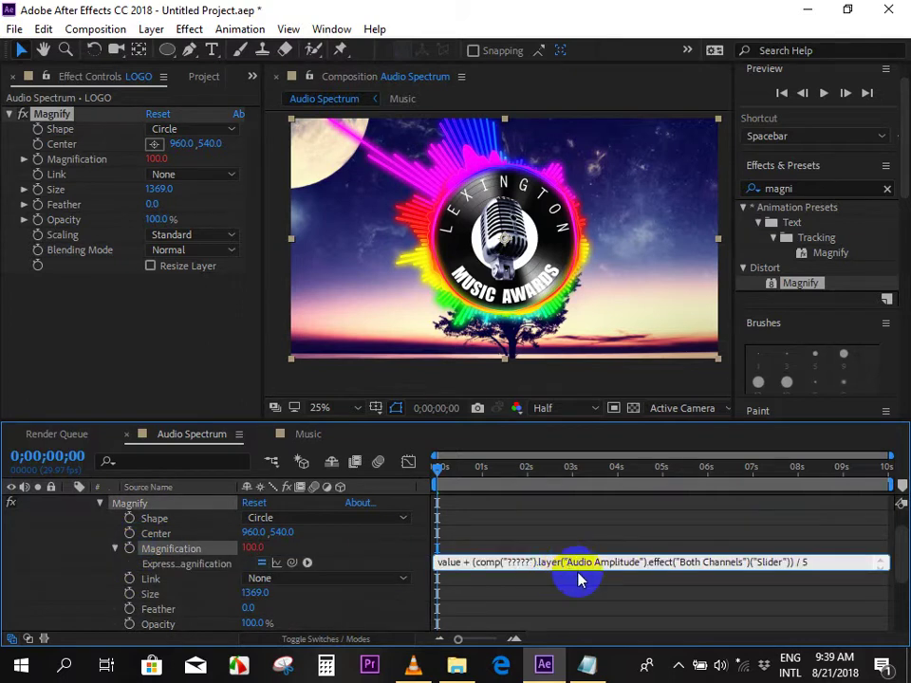
{"action": "left_click_drag", "start_coordinate": [505, 562], "coordinate": [532, 562]}
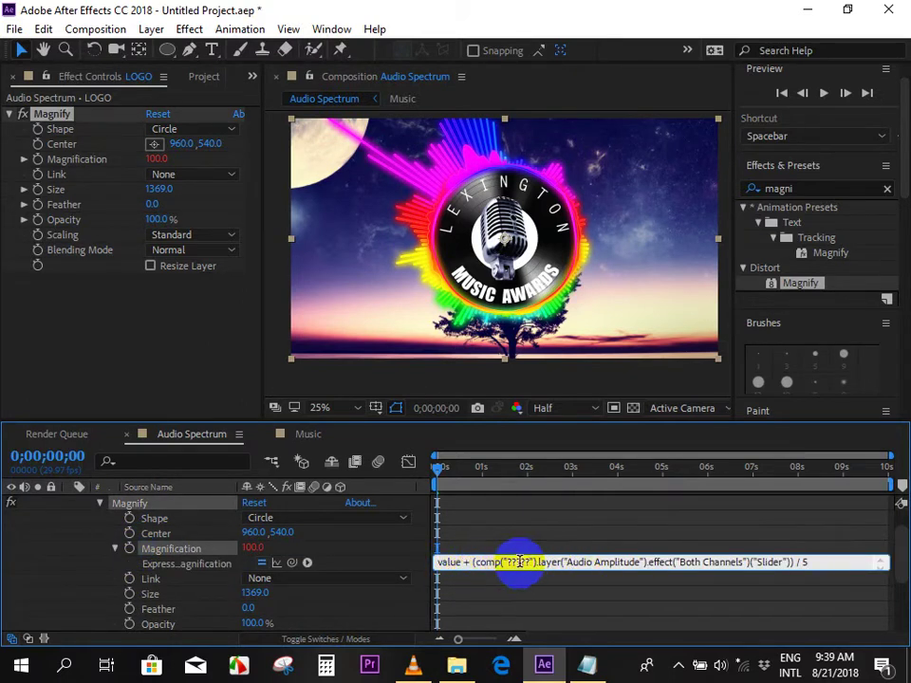
{"action": "left_click", "coordinate": [532, 563]}
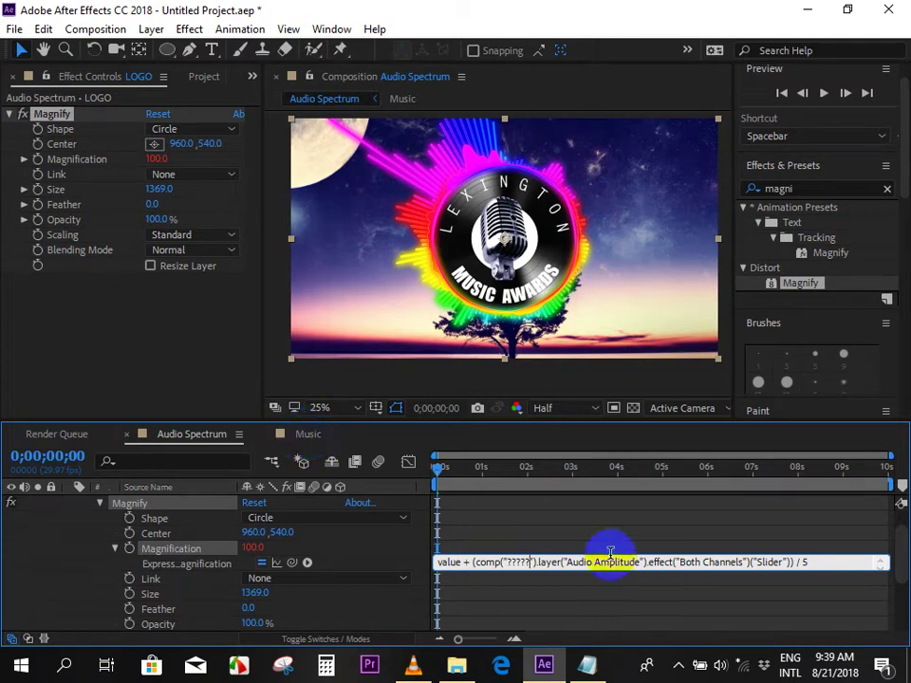
{"action": "key", "text": "BackSpace"}
{"action": "key", "text": "BackSpace"}
{"action": "key", "text": "BackSpace"}
{"action": "key", "text": "BackSpace"}
{"action": "key", "text": "BackSpace"}
Type 'Musi' as the expression's comp name and commit the expression.
{"action": "type", "text": "Musi"}
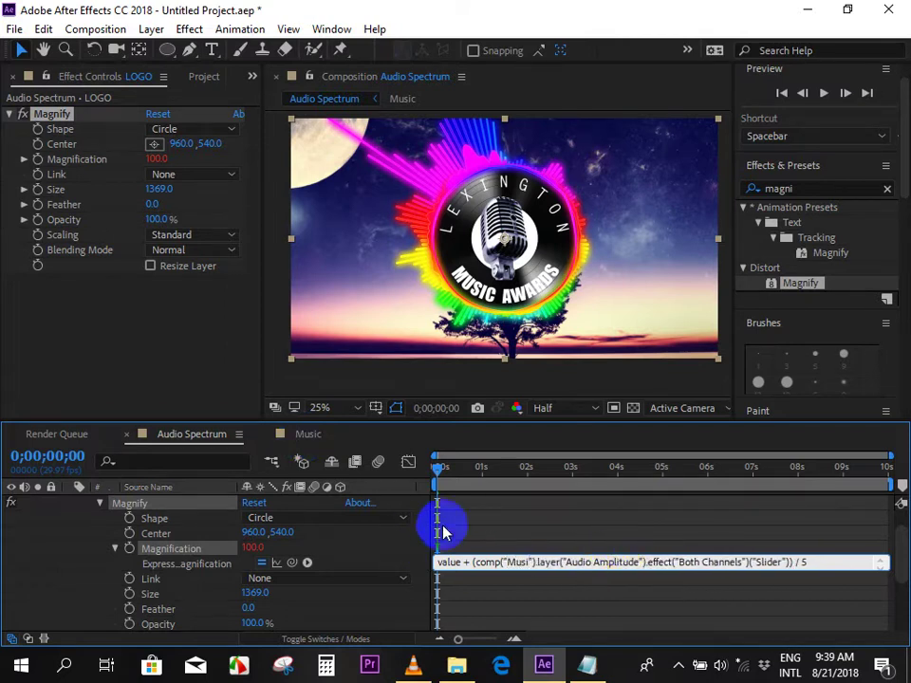
{"action": "left_click_drag", "start_coordinate": [549, 561], "coordinate": [674, 563]}
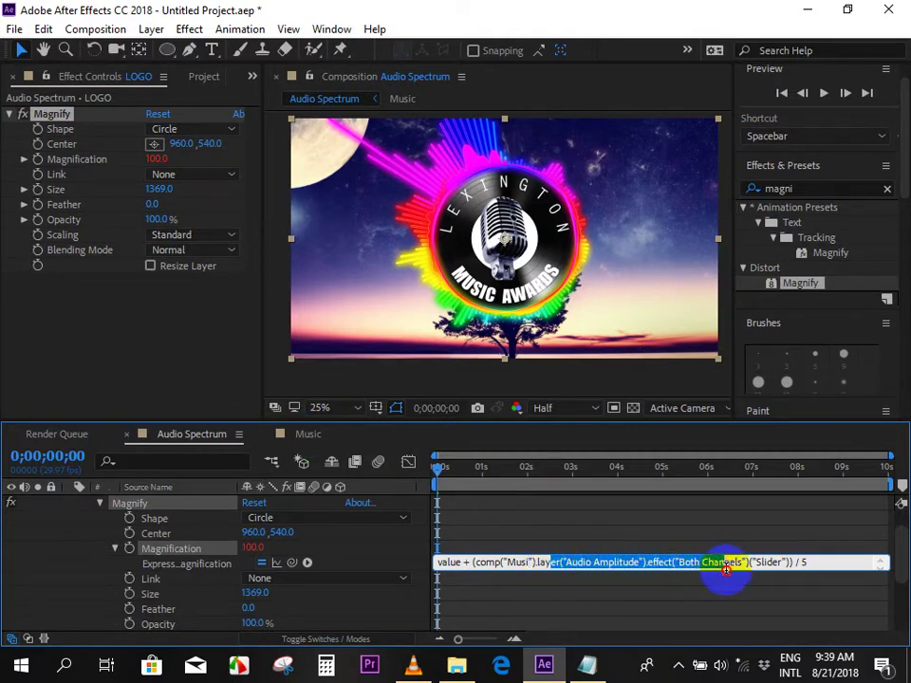
{"action": "left_click_drag", "start_coordinate": [673, 563], "coordinate": [820, 562]}
{"action": "left_click", "coordinate": [820, 562]}
{"action": "type", "text": "3"}
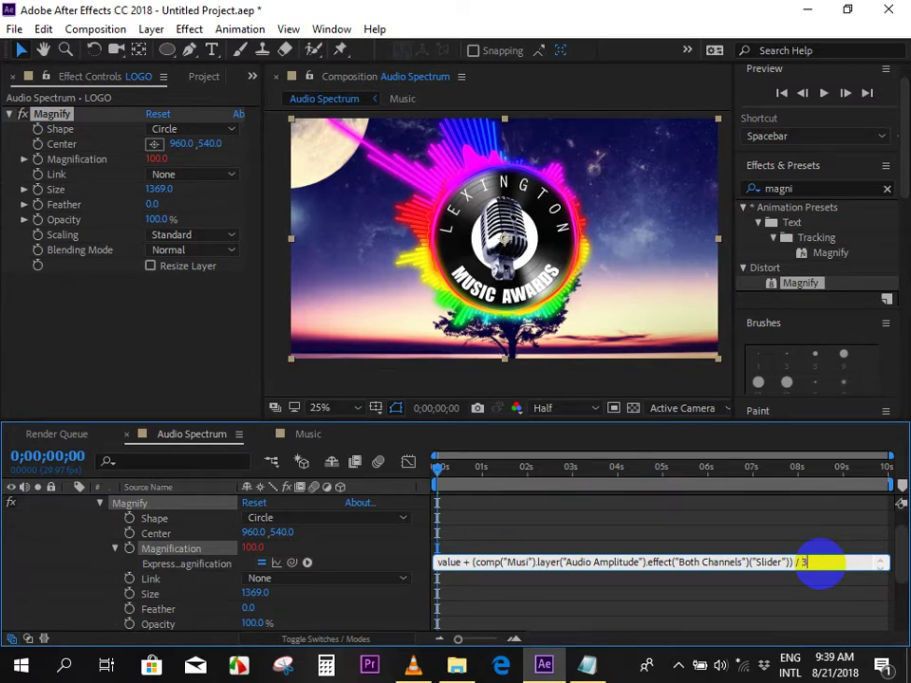
{"action": "left_click", "coordinate": [531, 531]}
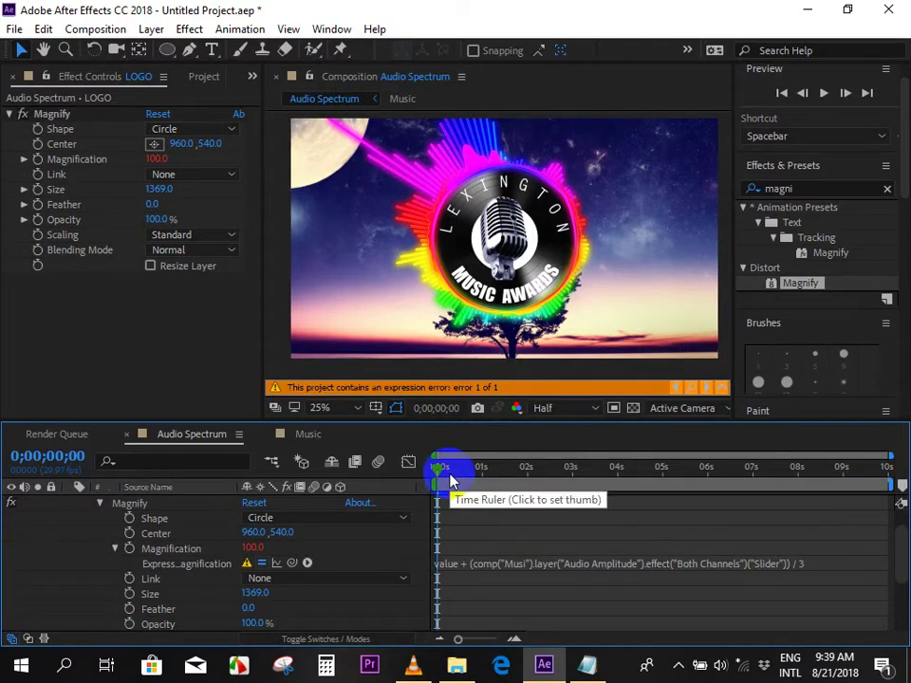
Correct the comp name to 'Music' and preview the logo pulsing to the audio.
{"action": "left_click", "coordinate": [515, 572]}
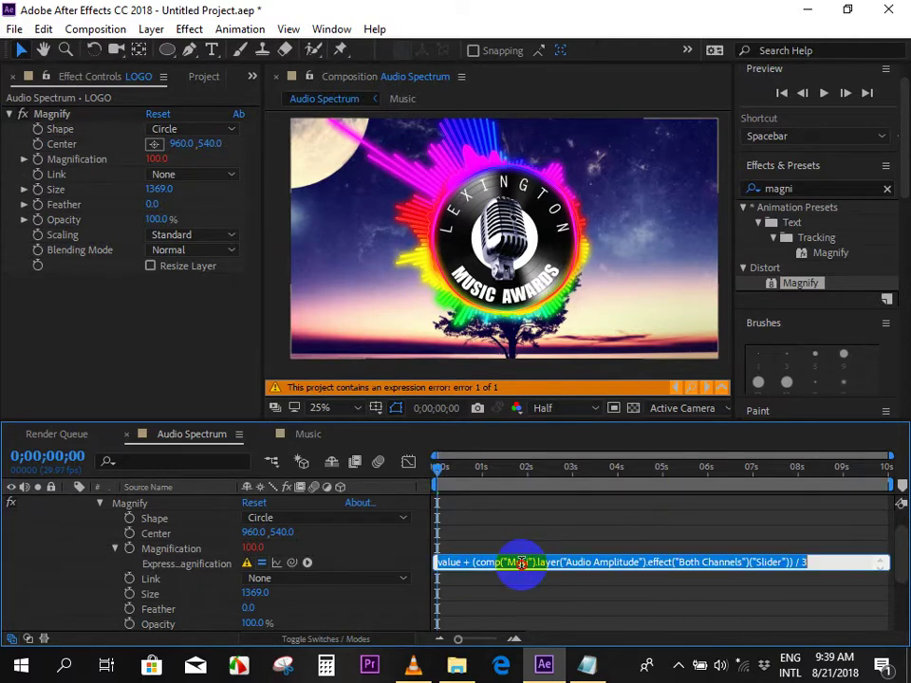
{"action": "left_click", "coordinate": [536, 565]}
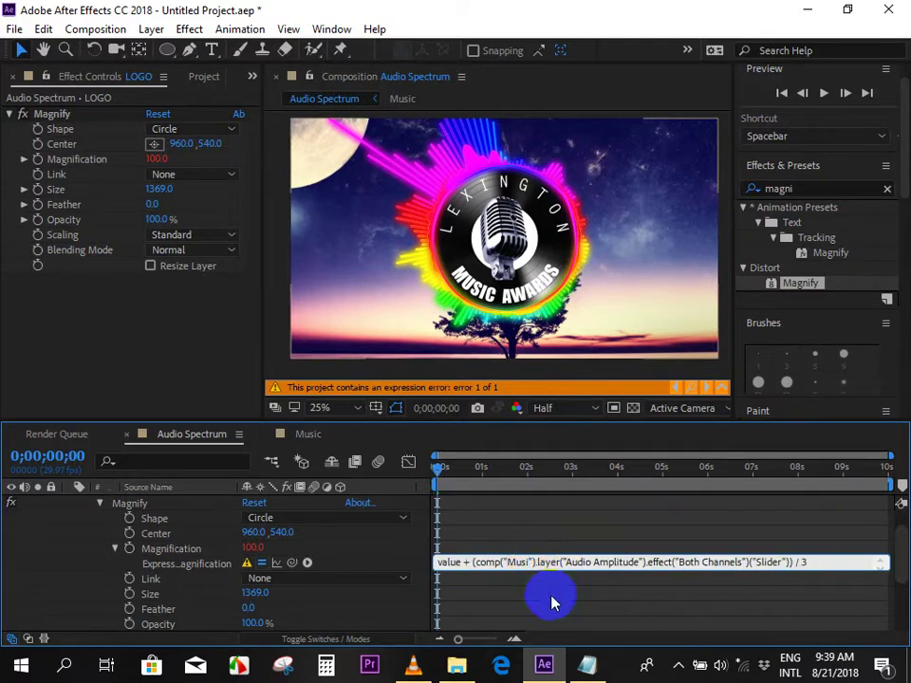
{"action": "type", "text": "c"}
{"action": "left_click", "coordinate": [651, 601]}
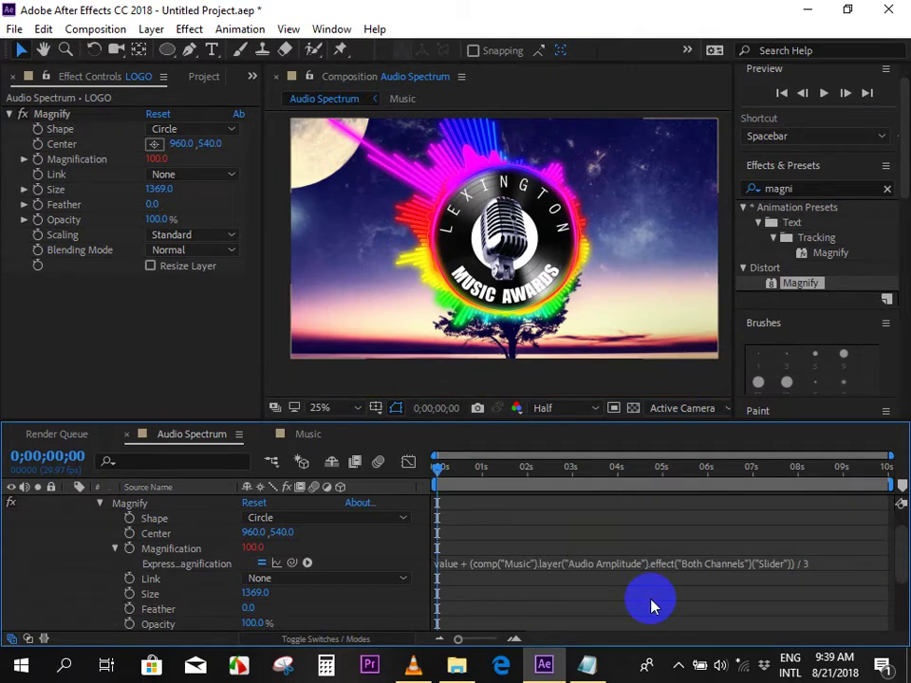
{"action": "key", "text": "space"}
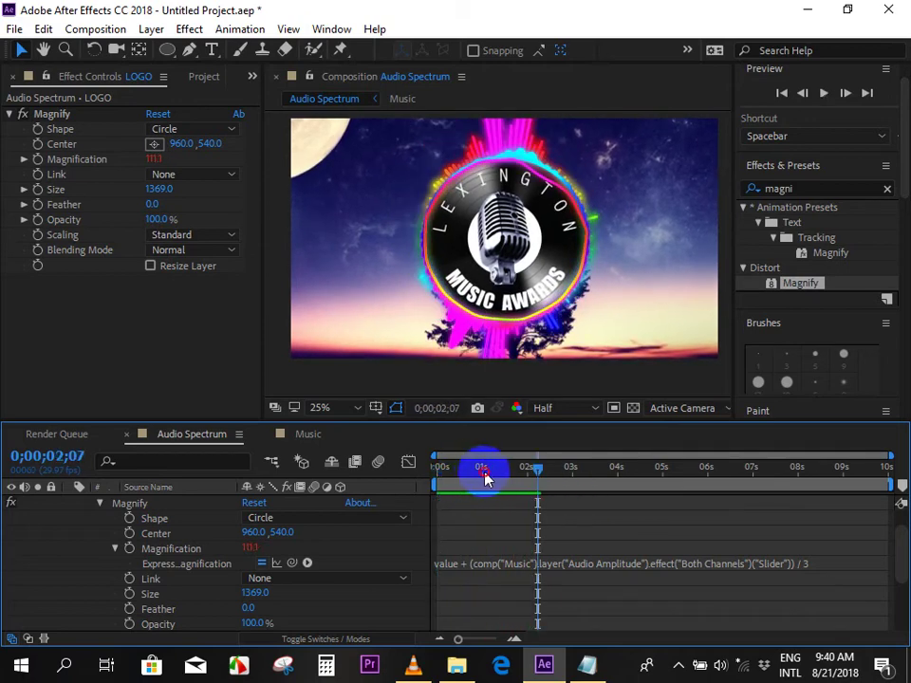
{"action": "left_click", "coordinate": [399, 482]}
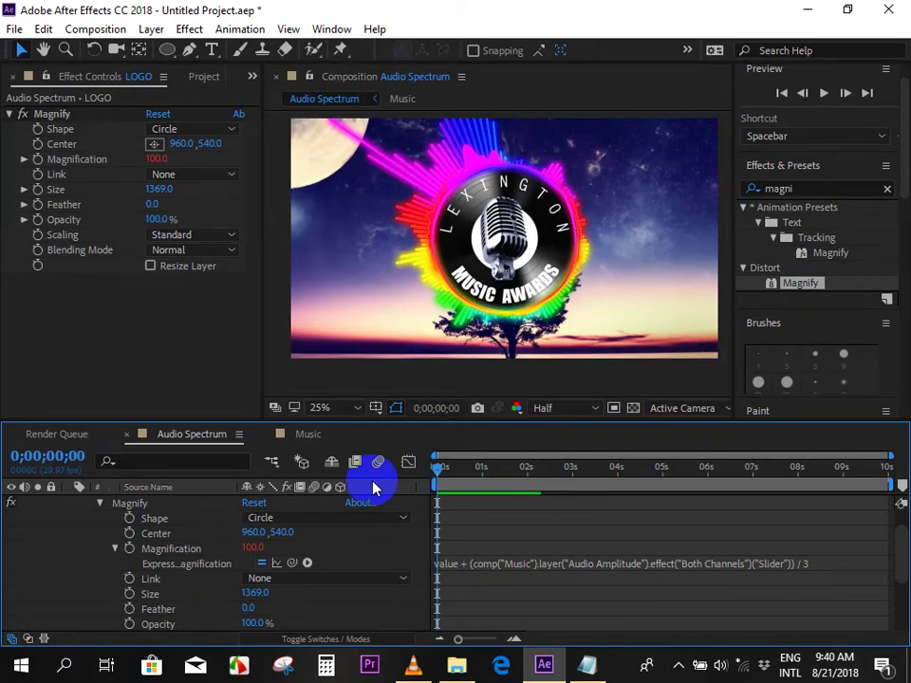
{"action": "left_click", "coordinate": [721, 665]}
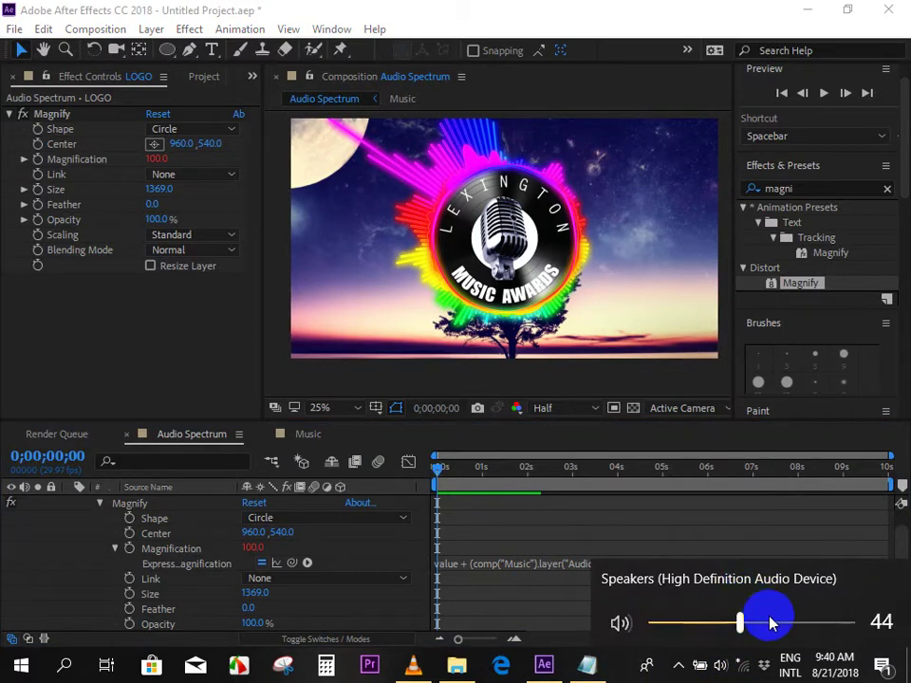
{"action": "scroll", "coordinate": [770, 621], "scroll_direction": "down", "scroll_amount": 6}
{"action": "left_click", "coordinate": [487, 518]}
{"action": "key", "text": "space"}
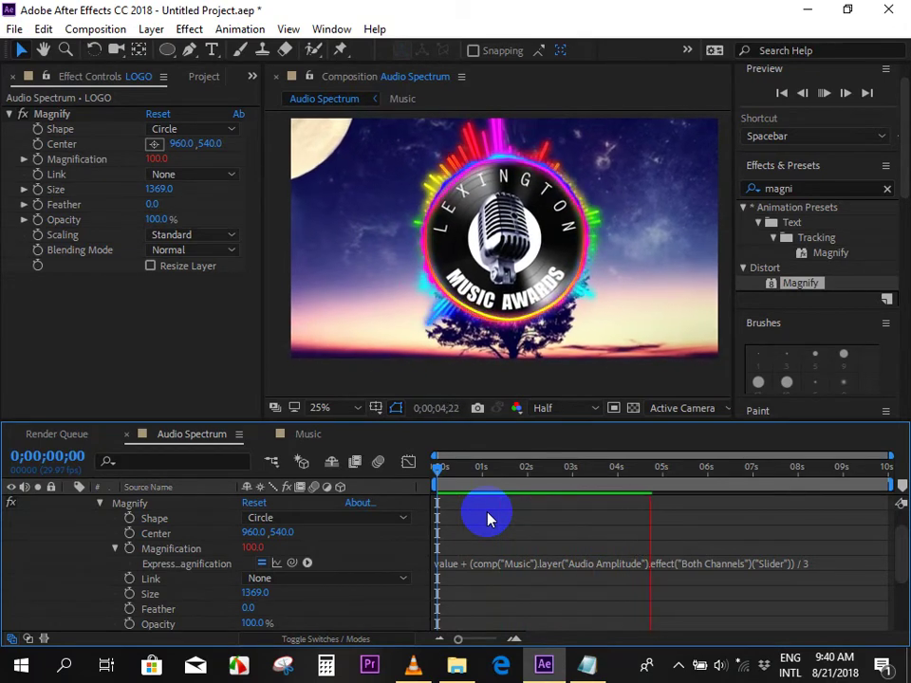
{"action": "key", "text": "space"}
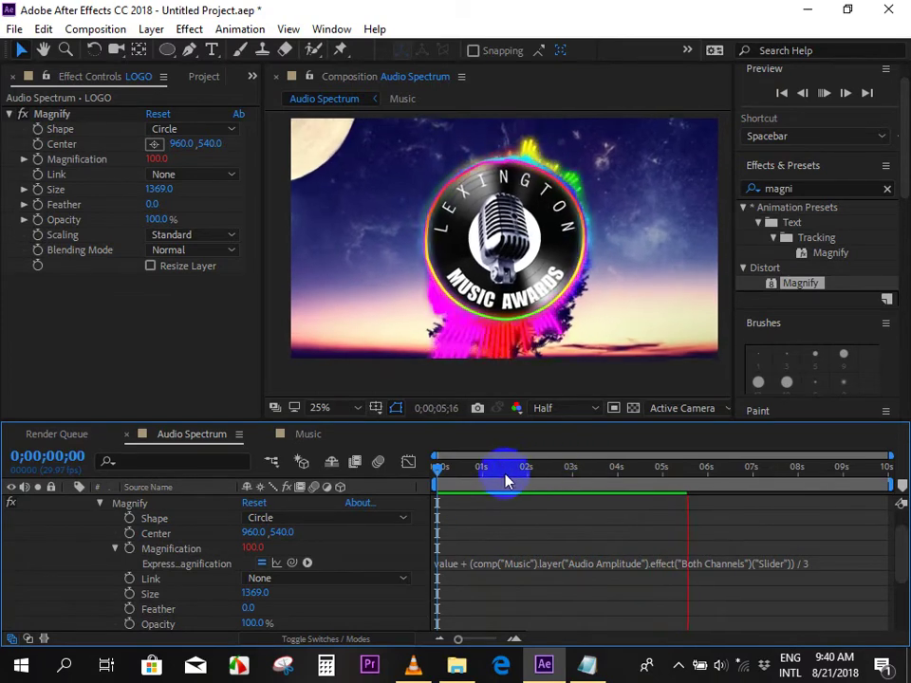
{"action": "left_click_drag", "start_coordinate": [435, 484], "coordinate": [434, 483]}
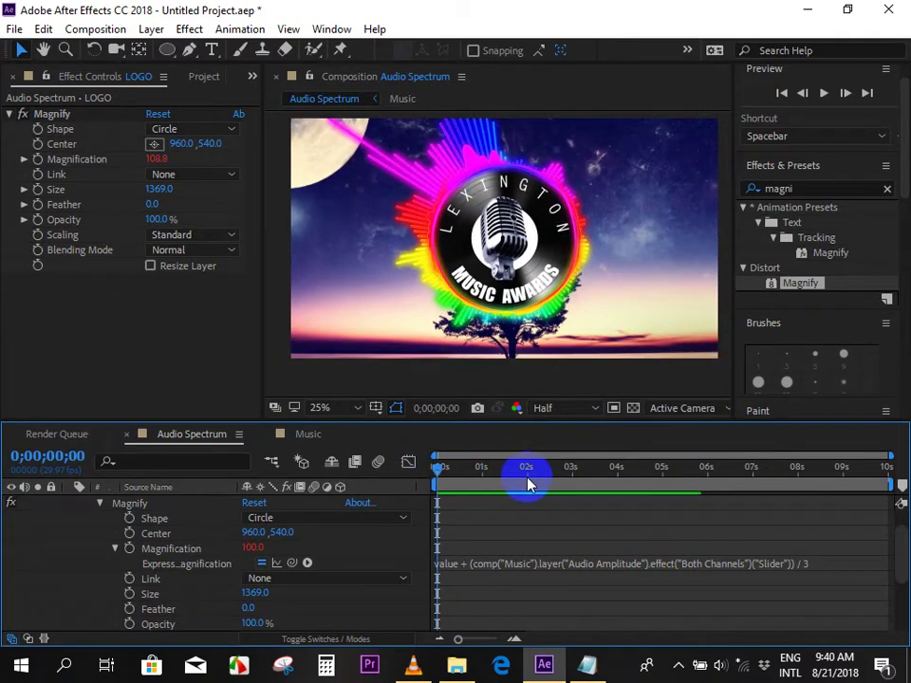
{"action": "key", "text": "space"}
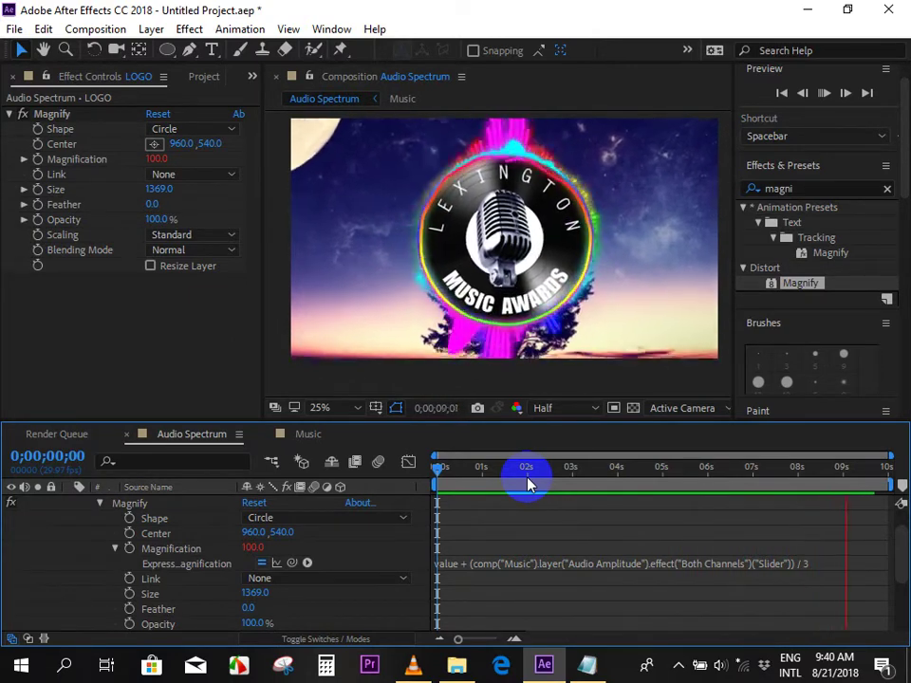
{"action": "key", "text": "space"}
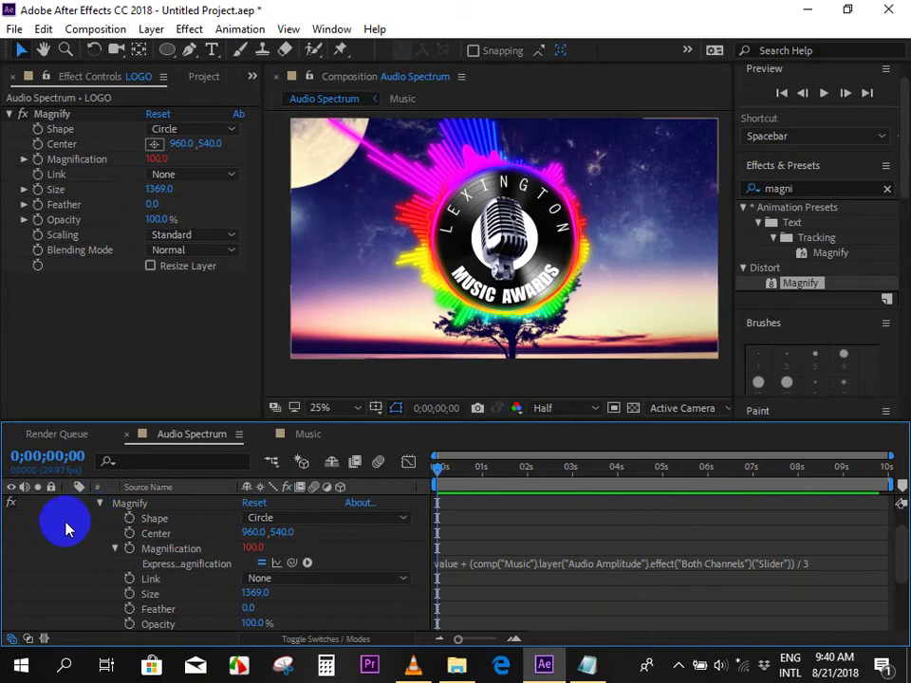
{"action": "scroll", "coordinate": [65, 528], "scroll_direction": "up", "scroll_amount": 2}
{"action": "left_click", "coordinate": [68, 489]}
Check the Music comp's Audio Amplitude layer, then preview Audio Spectrum with sound.
{"action": "left_click", "coordinate": [310, 435]}
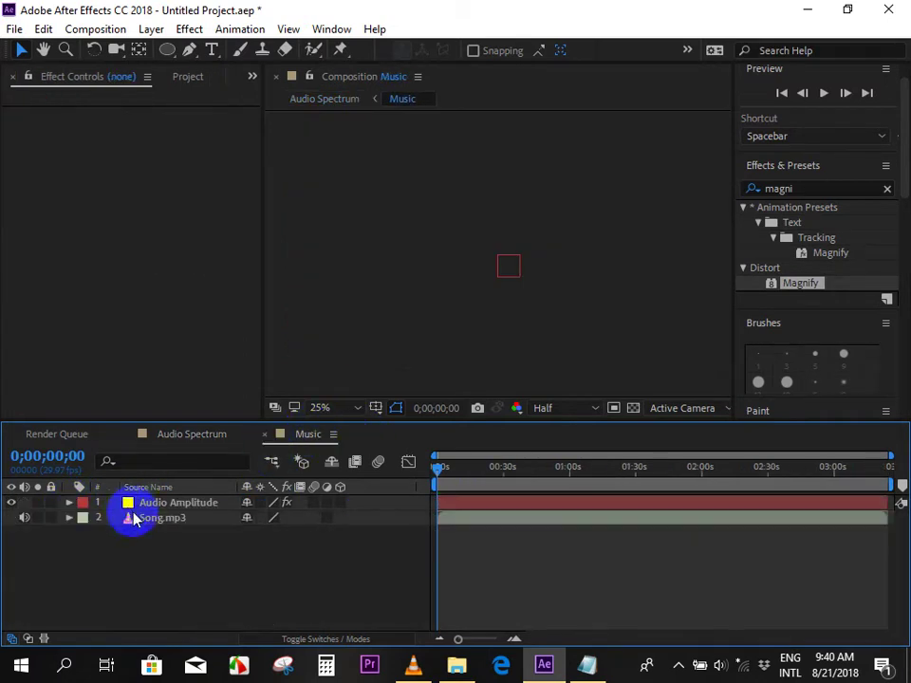
{"action": "left_click", "coordinate": [170, 504]}
{"action": "left_click", "coordinate": [188, 436]}
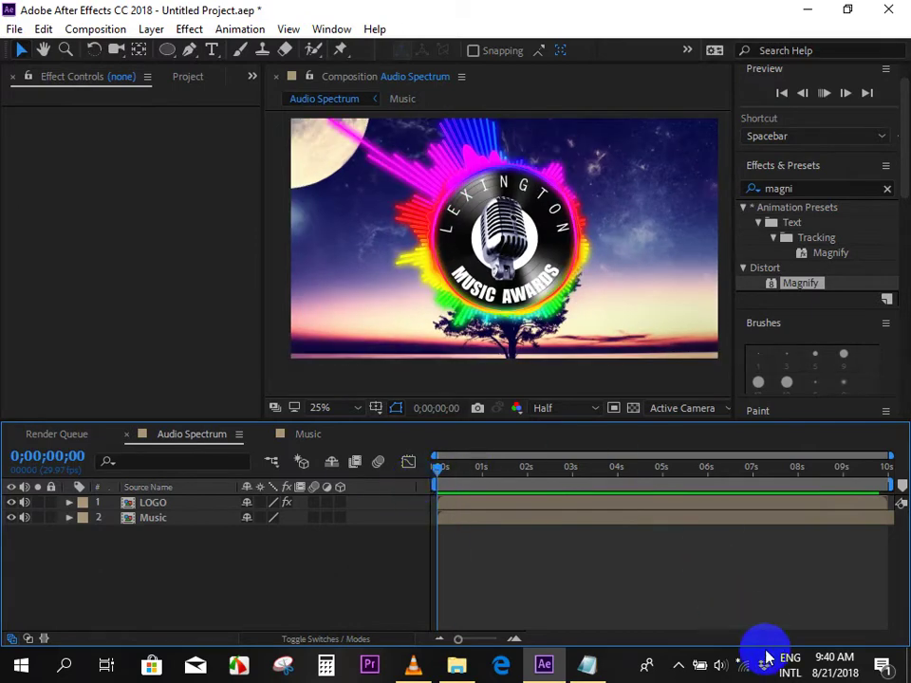
{"action": "key", "text": "space"}
{"action": "left_click", "coordinate": [720, 665]}
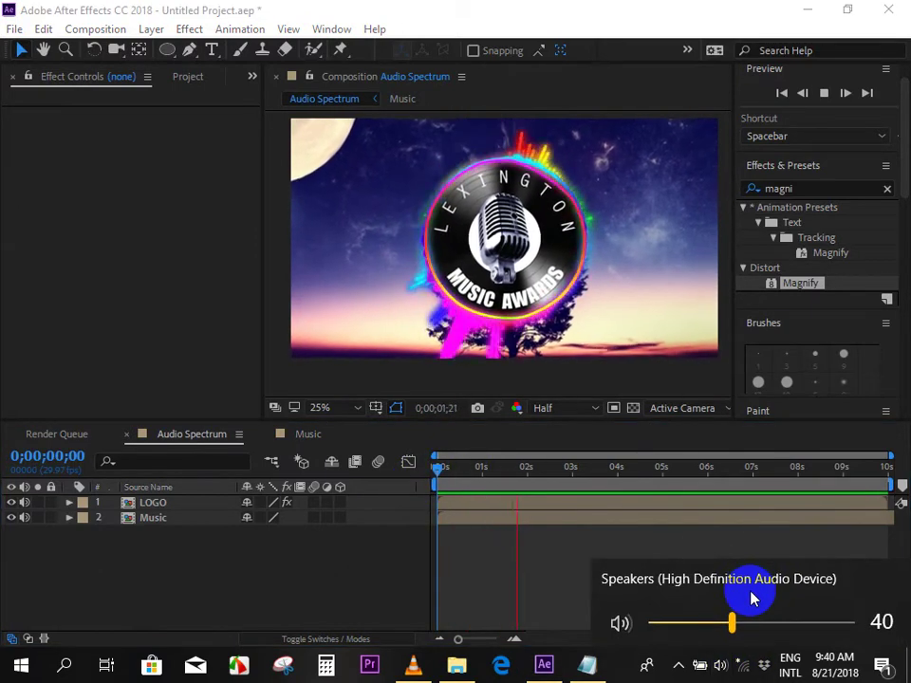
{"action": "left_click", "coordinate": [614, 506]}
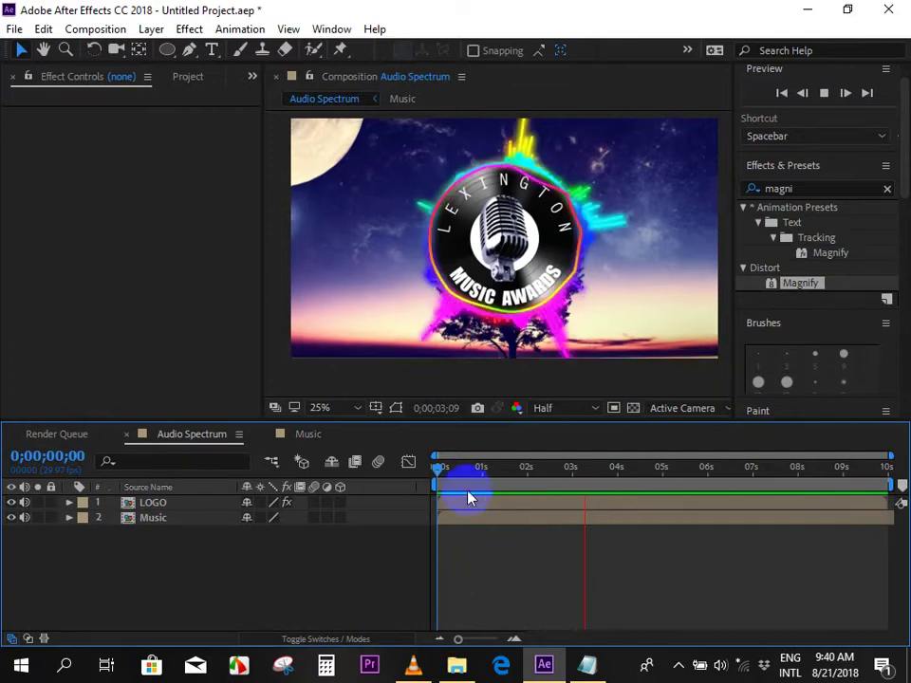
{"action": "left_click", "coordinate": [576, 508]}
Replay and scrub the animation to about three seconds, then show Final Result.mp4 in VLC.
{"action": "left_click", "coordinate": [339, 524]}
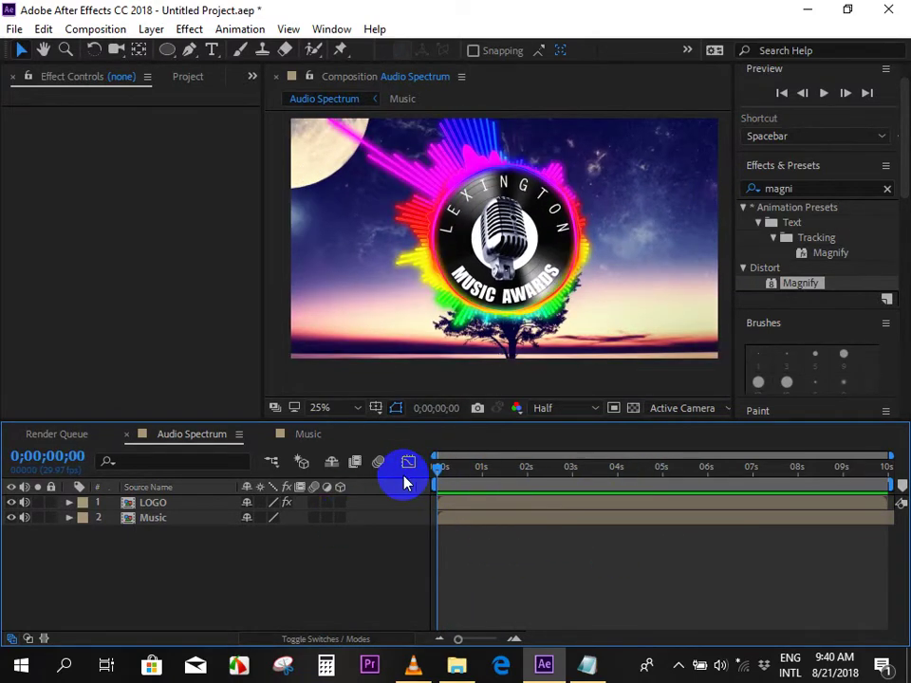
{"action": "key", "text": "space"}
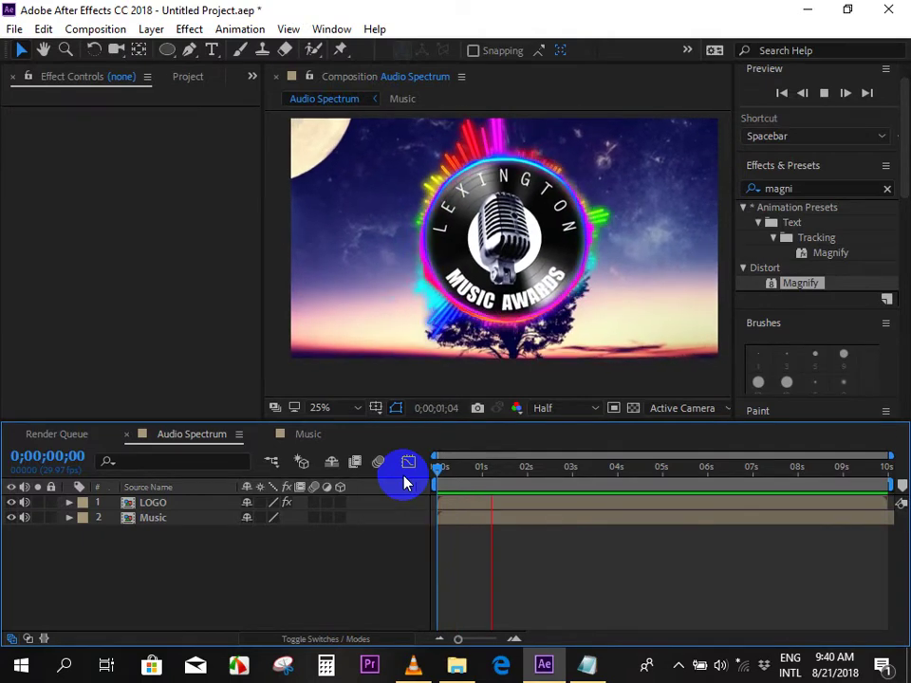
{"action": "left_click", "coordinate": [557, 515]}
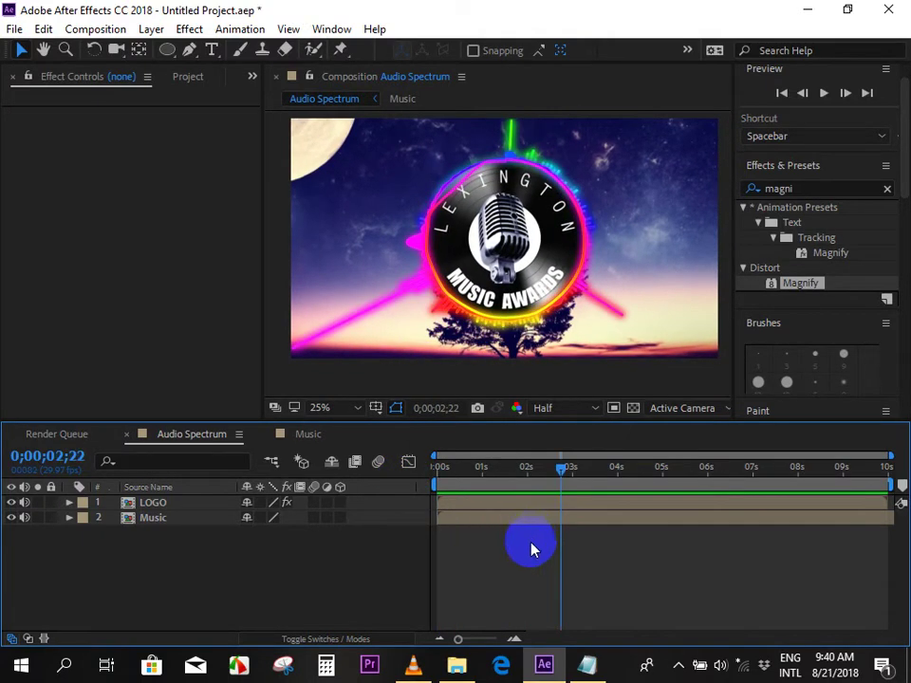
{"action": "left_click_drag", "start_coordinate": [460, 479], "coordinate": [574, 484]}
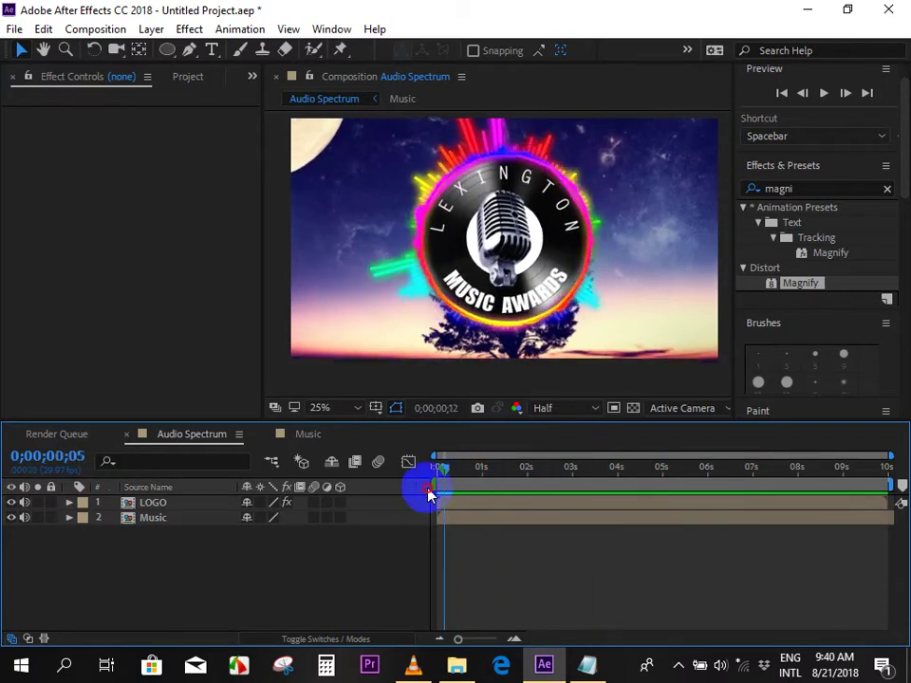
{"action": "left_click_drag", "start_coordinate": [573, 484], "coordinate": [434, 485]}
{"action": "left_click", "coordinate": [413, 664]}
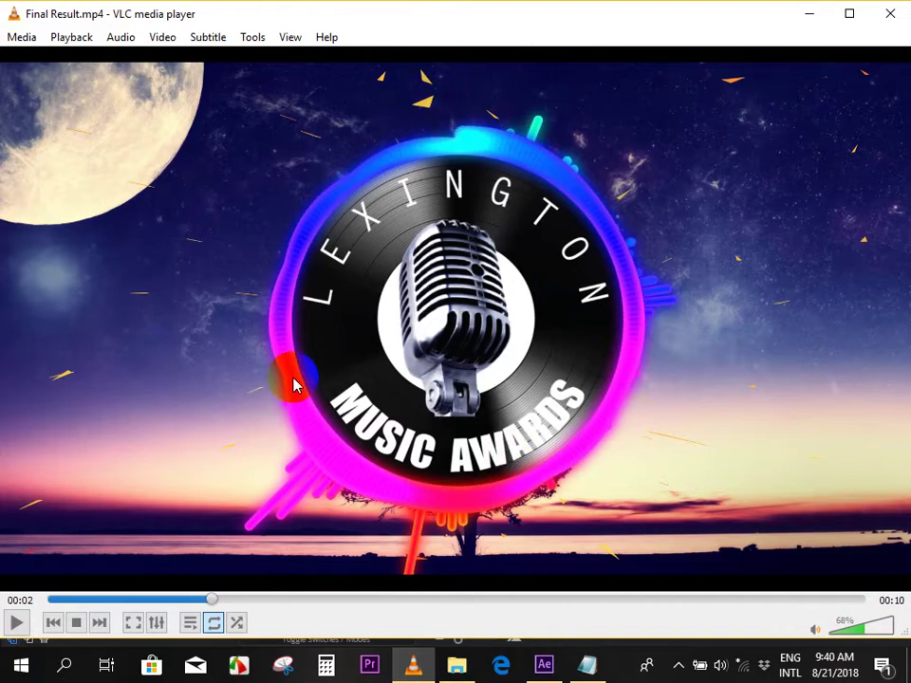
Play Final Result.mp4 in VLC to 00:08, then return to After Effects.
{"action": "left_click", "coordinate": [17, 626]}
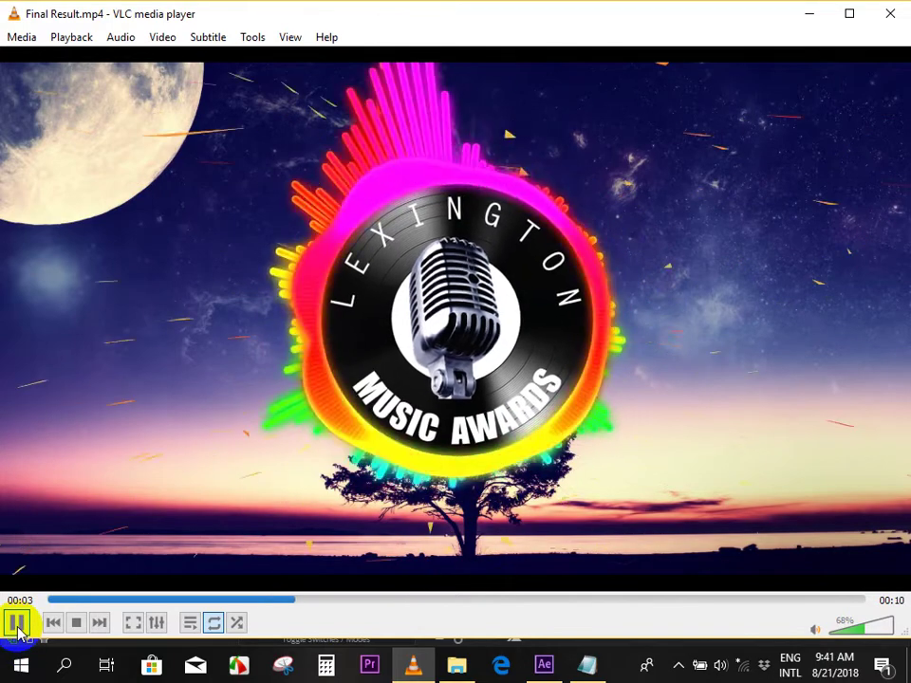
{"action": "mouse_move", "coordinate": [608, 663]}
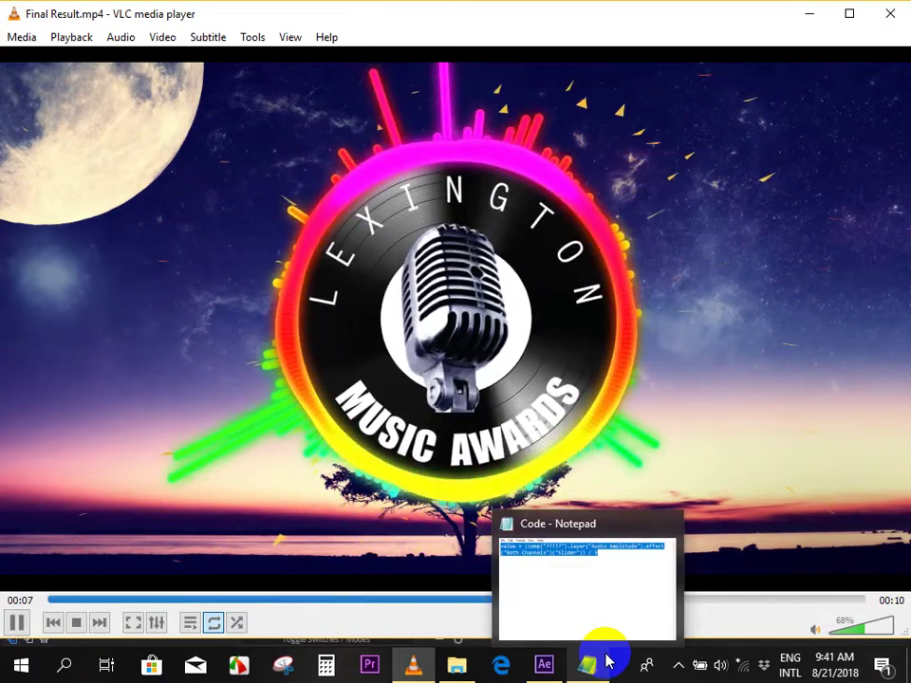
{"action": "key", "text": "space"}
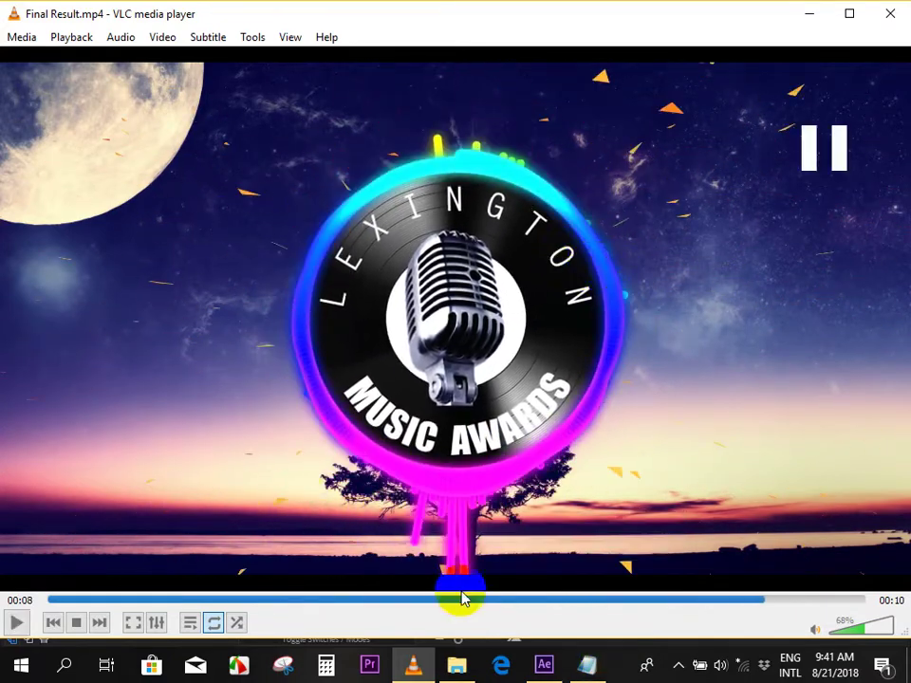
{"action": "left_click", "coordinate": [552, 668]}
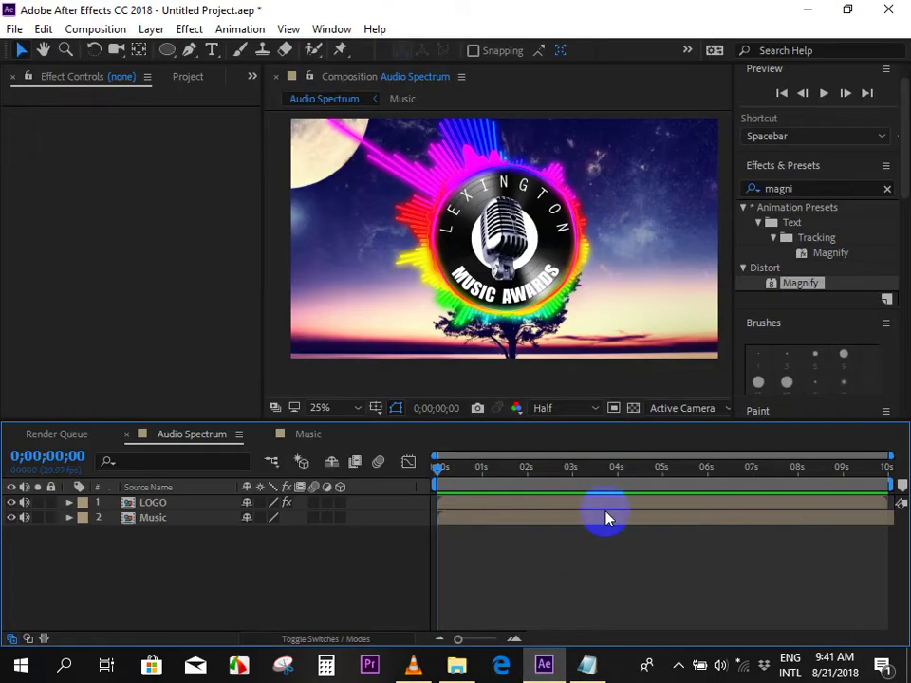
Add a 1920×1080 dark blue solid named 'particle' and clear the effect search field.
{"action": "right_click", "coordinate": [467, 552]}
{"action": "mouse_move", "coordinate": [504, 354]}
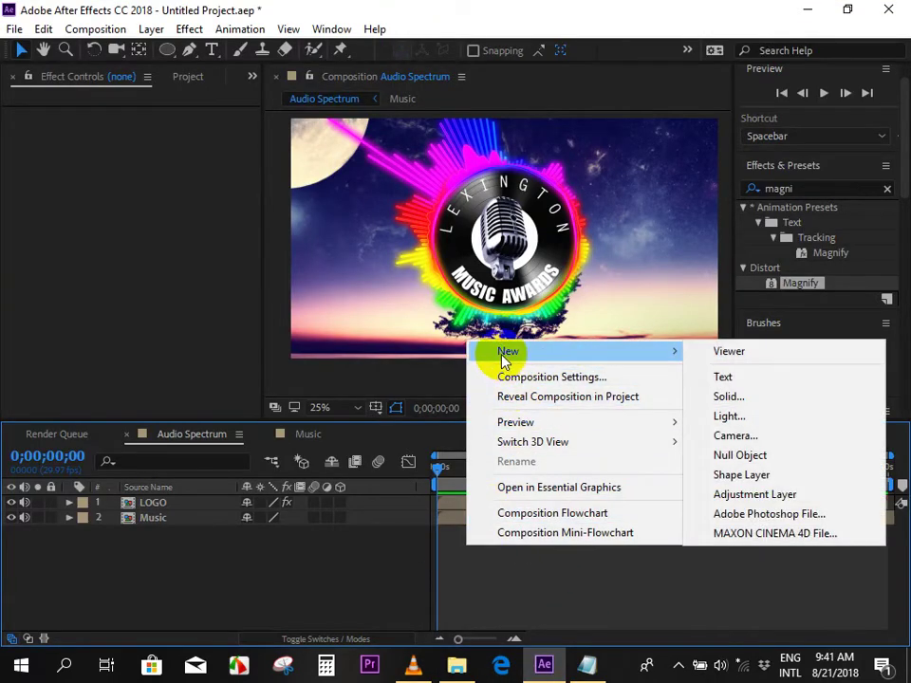
{"action": "left_click", "coordinate": [748, 402]}
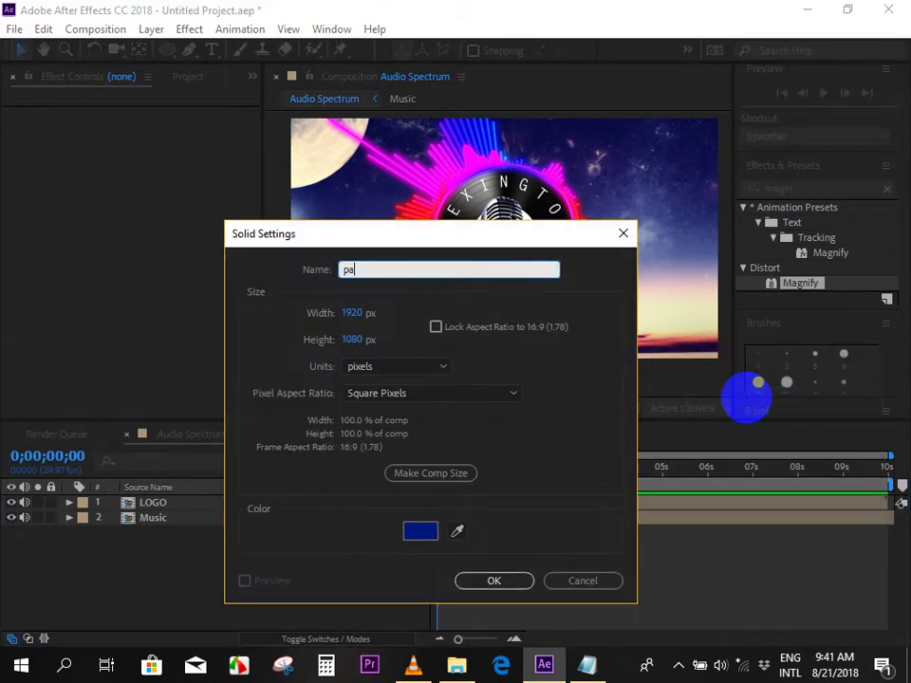
{"action": "type", "text": "particle"}
{"action": "left_click", "coordinate": [494, 581]}
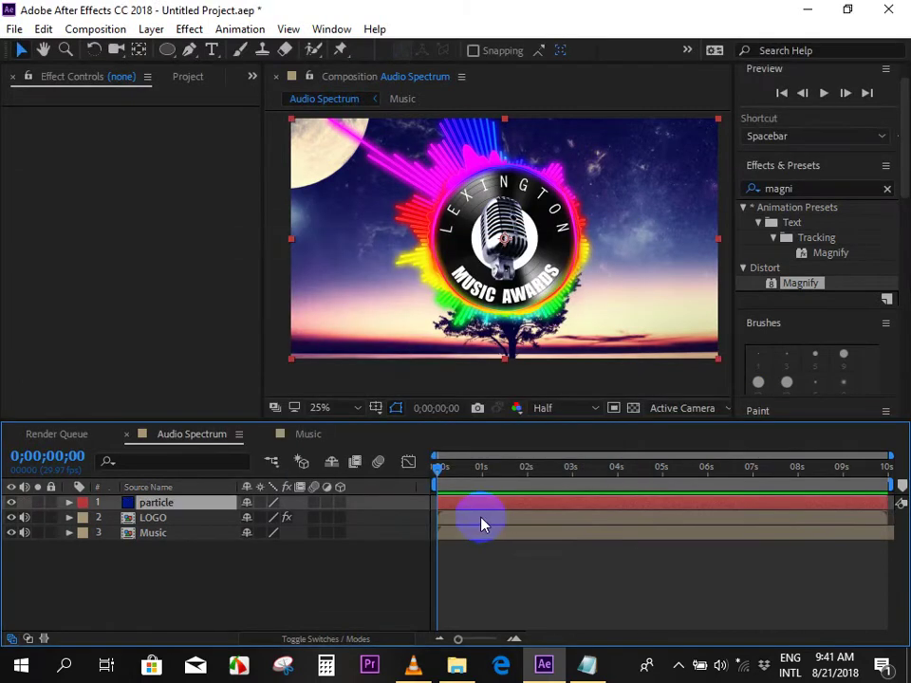
{"action": "left_click", "coordinate": [887, 187]}
{"action": "left_click", "coordinate": [808, 186]}
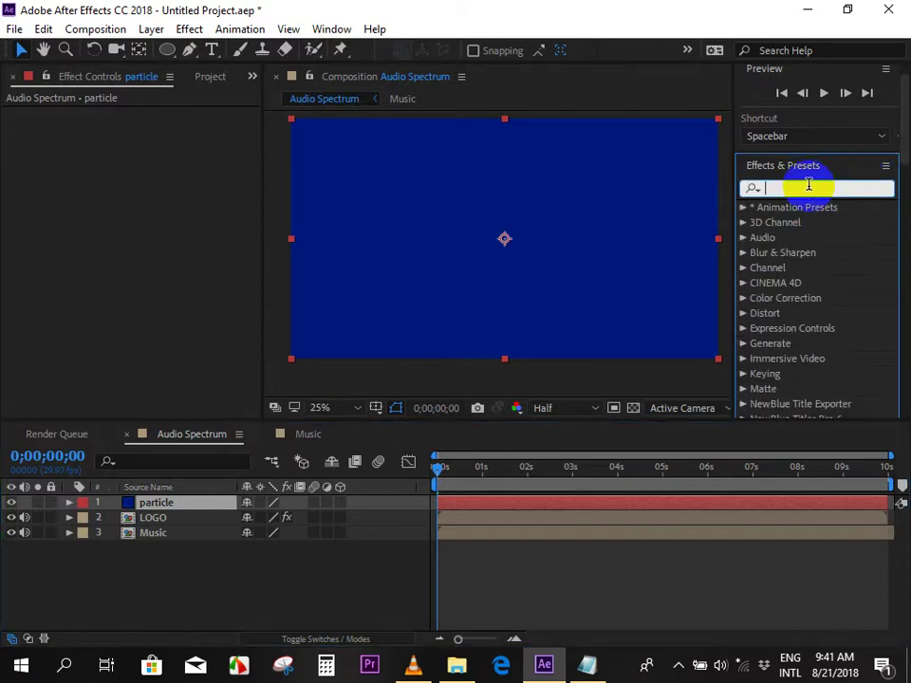
Search for CC Particle World and apply it to the particle layer.
{"action": "type", "text": "spl"}
{"action": "key", "text": "BackSpace"}
{"action": "key", "text": "BackSpace"}
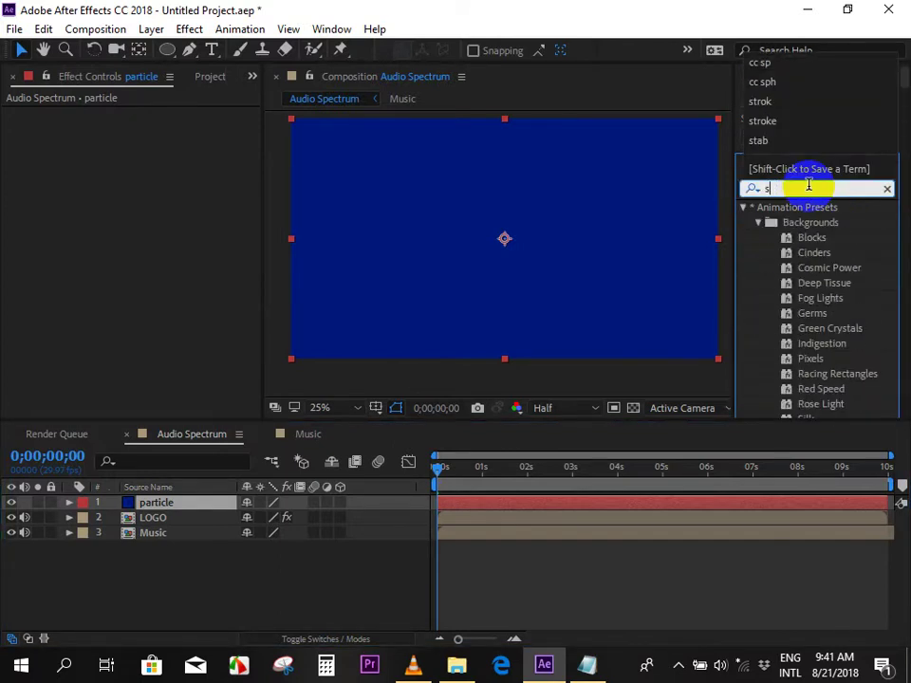
{"action": "key", "text": "BackSpace"}
{"action": "type", "text": "pae"}
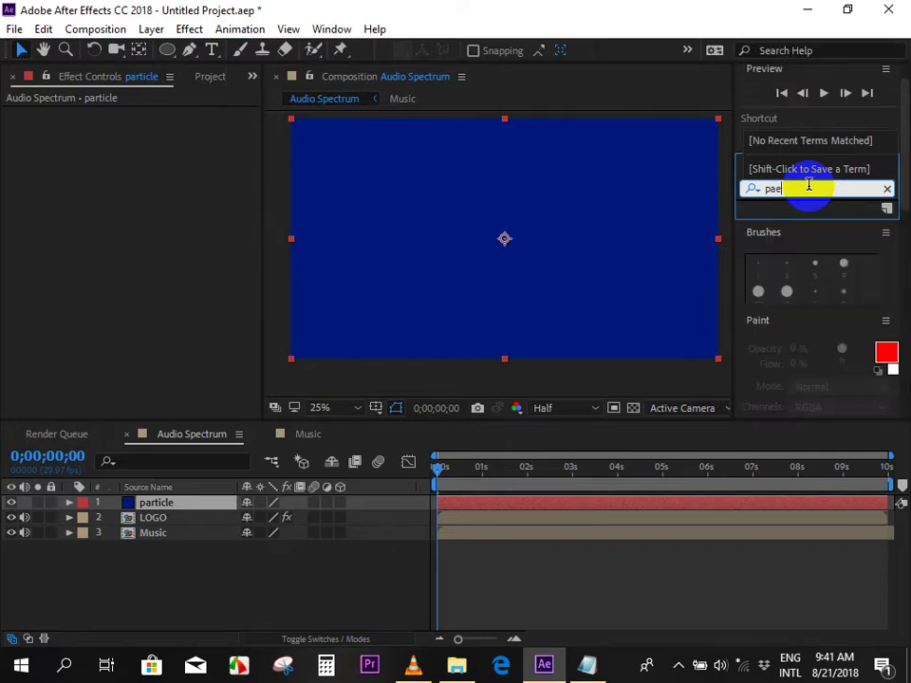
{"action": "key", "text": "BackSpace"}
{"action": "type", "text": "r"}
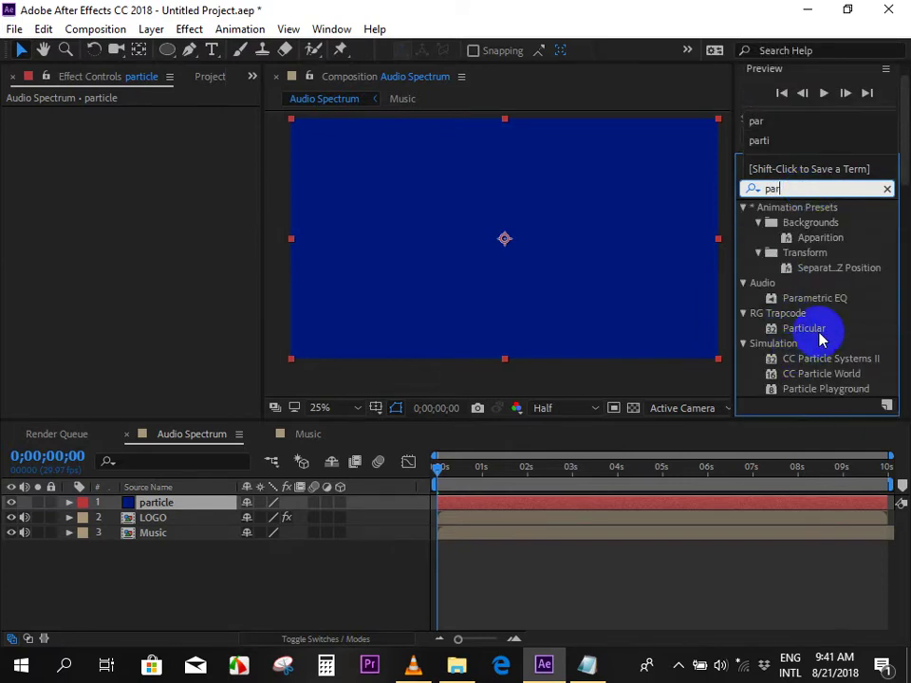
{"action": "left_click", "coordinate": [822, 344]}
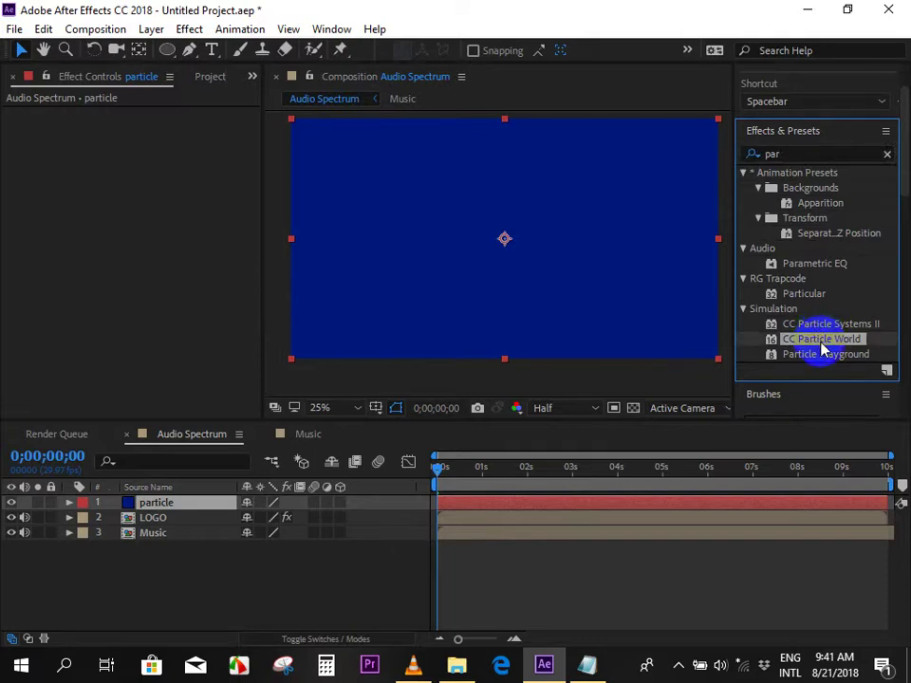
{"action": "left_click_drag", "start_coordinate": [824, 349], "coordinate": [487, 499]}
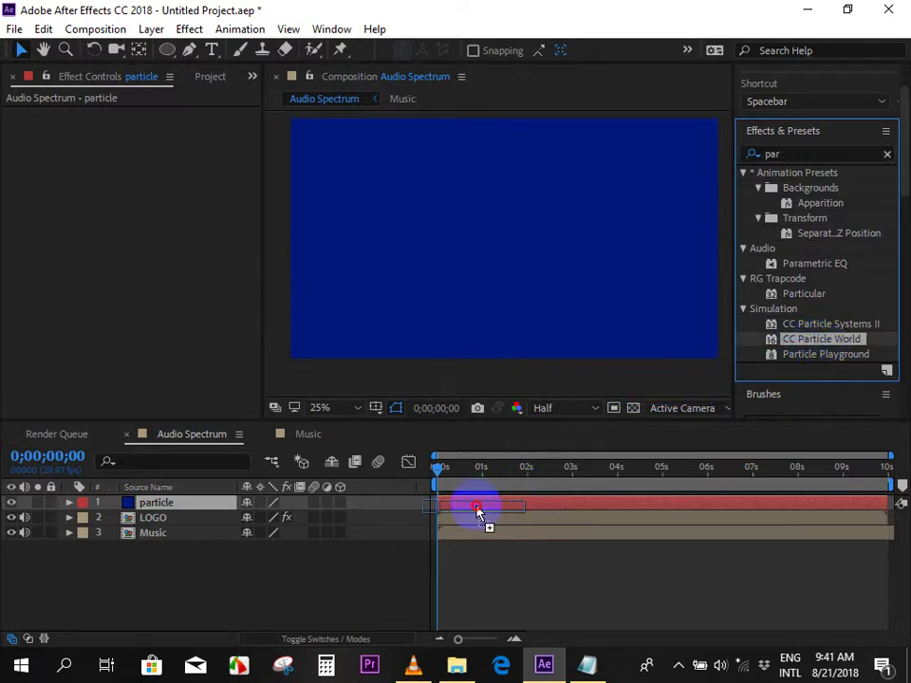
{"action": "double_click", "coordinate": [788, 342]}
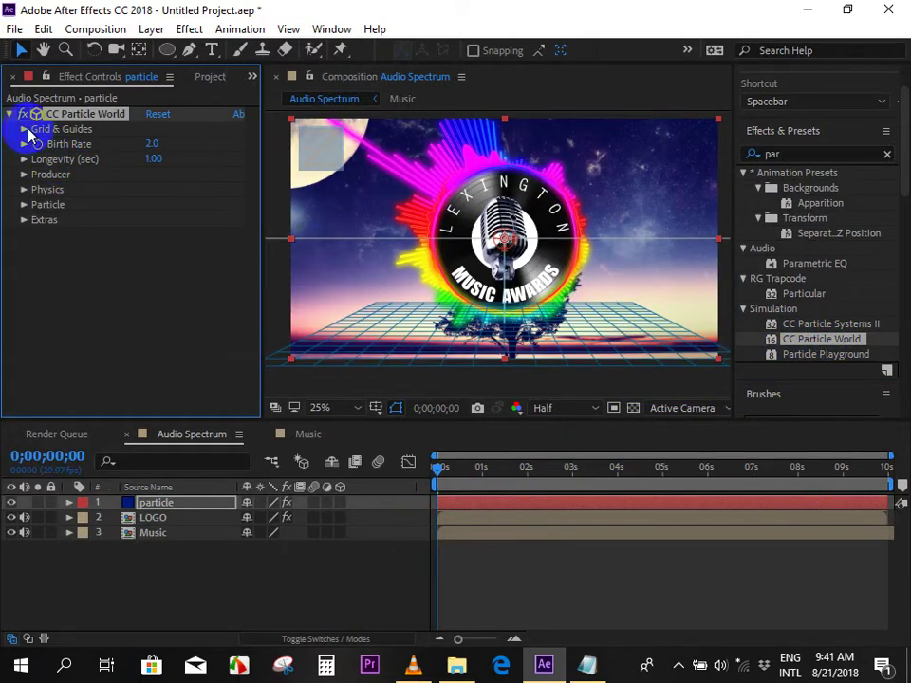
Turn off the Radius, Motion Path, Grid and Axis Box guides.
{"action": "left_click", "coordinate": [24, 130]}
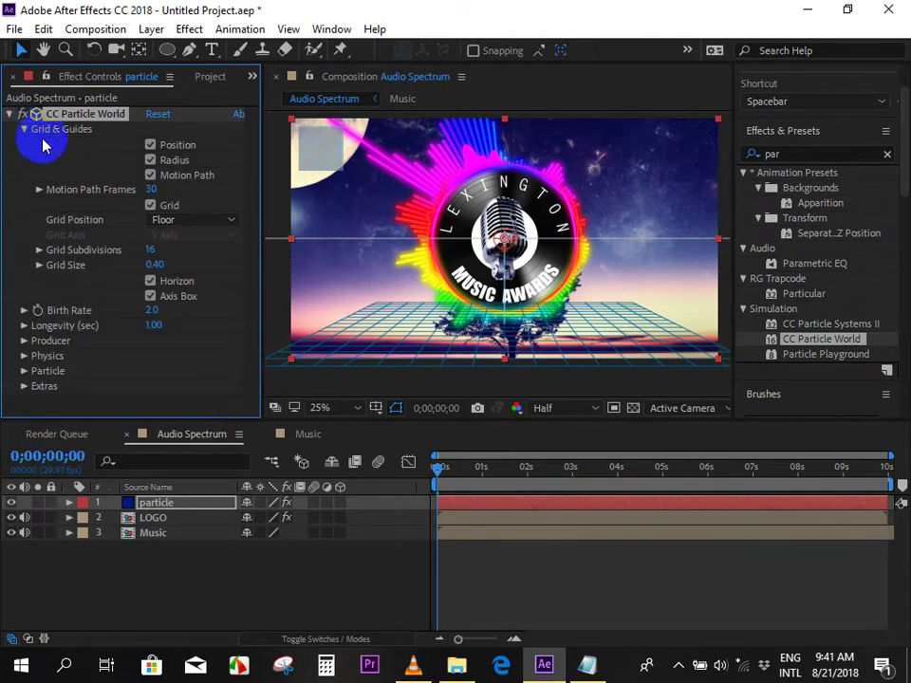
{"action": "key", "text": "h"}
{"action": "left_click_drag", "start_coordinate": [391, 228], "coordinate": [393, 222]}
{"action": "left_click", "coordinate": [150, 160]}
{"action": "left_click", "coordinate": [150, 175]}
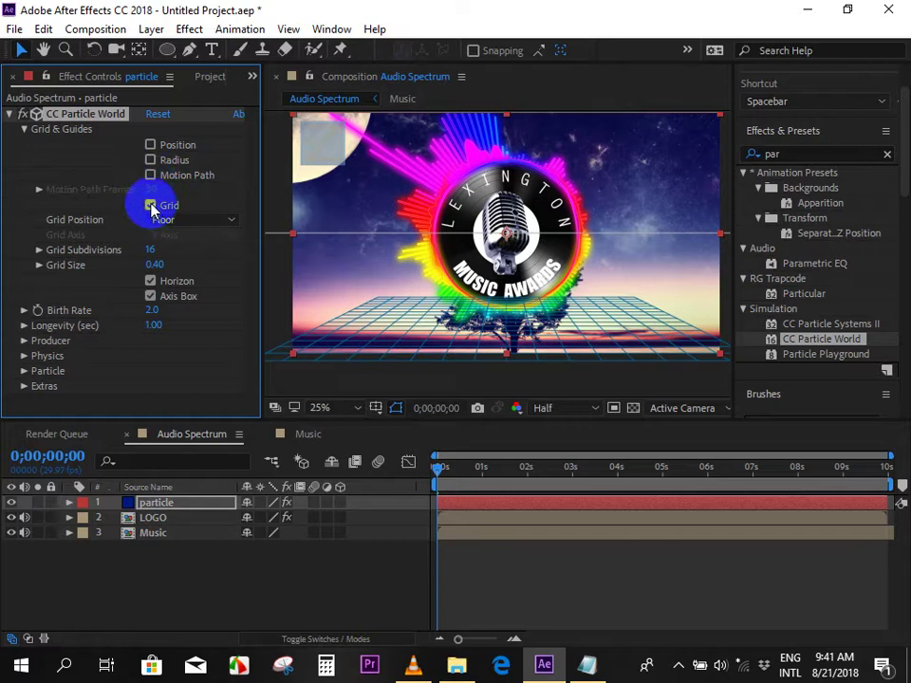
{"action": "left_click", "coordinate": [151, 206]}
{"action": "left_click", "coordinate": [150, 296]}
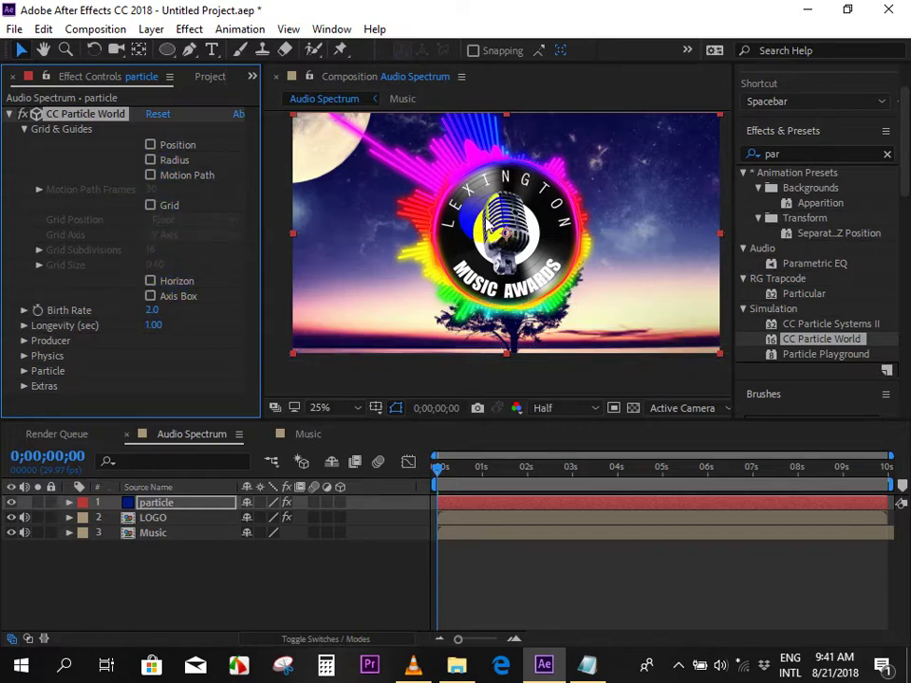
{"action": "left_click", "coordinate": [24, 130]}
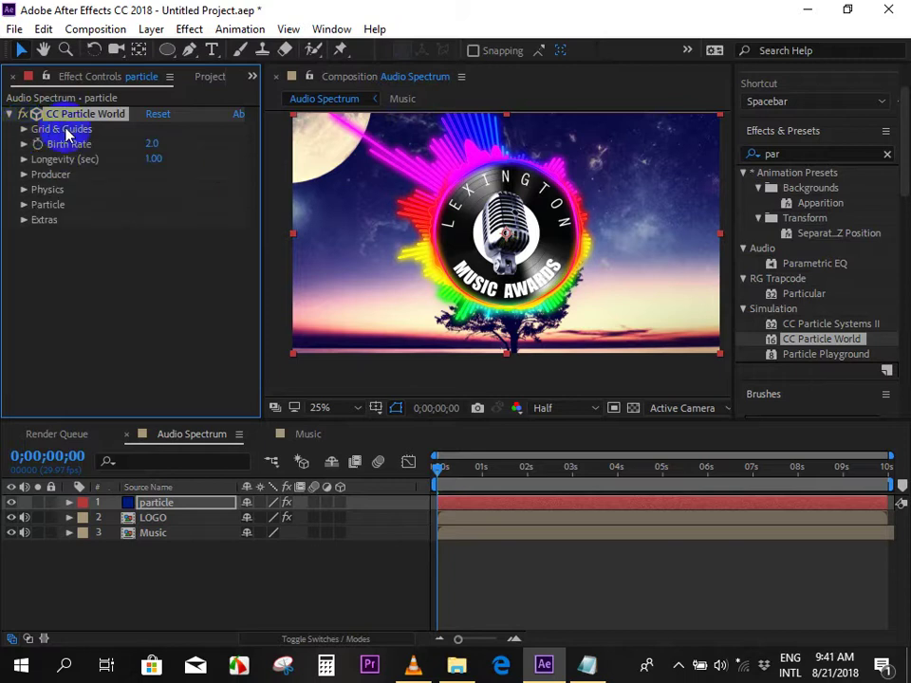
Set particle Longevity to 4.00 seconds and preview the burst.
{"action": "left_click", "coordinate": [23, 160]}
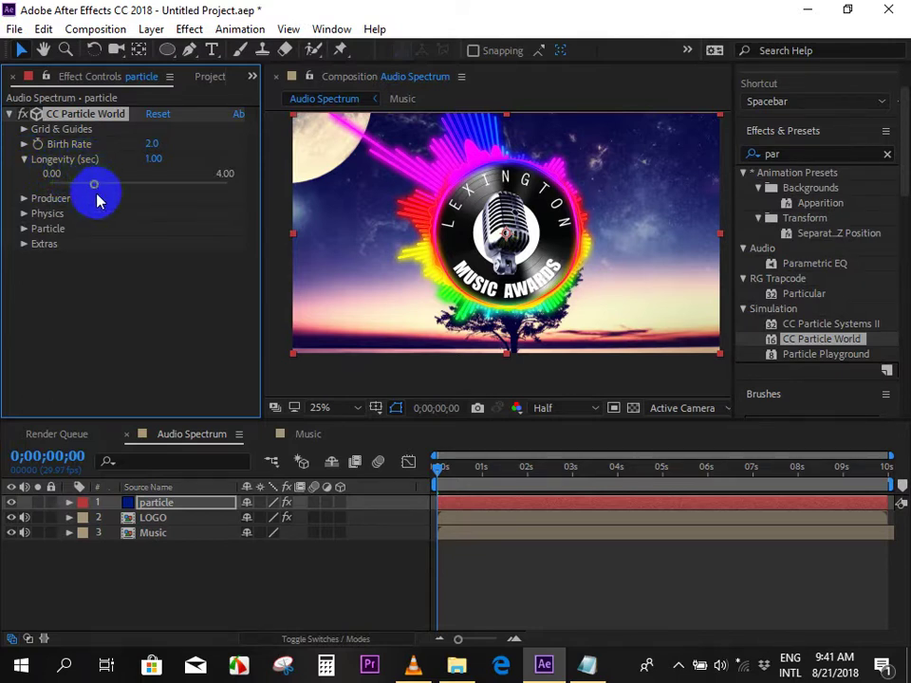
{"action": "left_click_drag", "start_coordinate": [143, 190], "coordinate": [278, 194]}
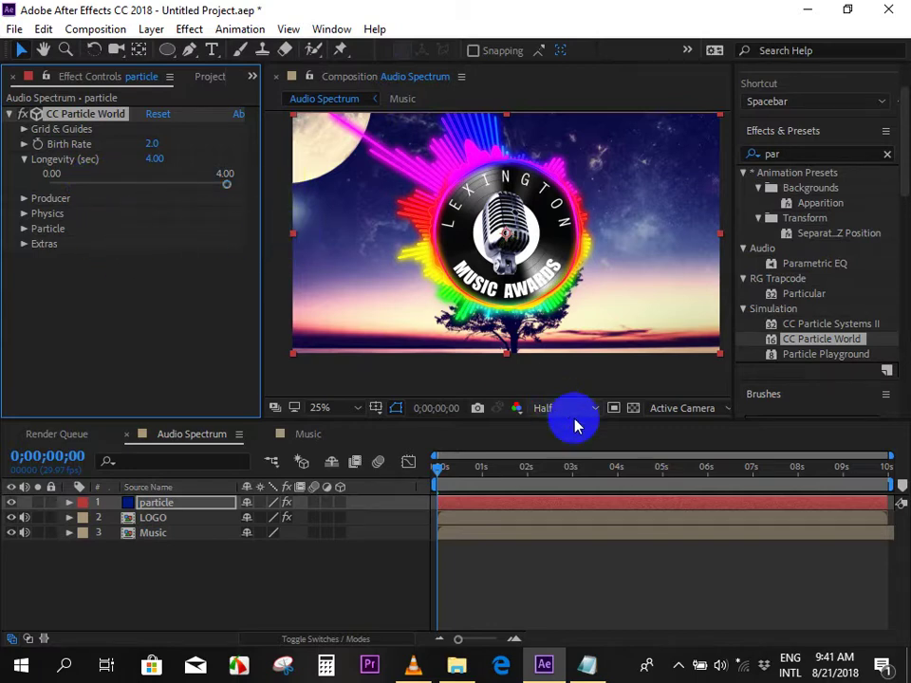
{"action": "mouse_move", "coordinate": [476, 472]}
{"action": "left_mouse_down"}
{"action": "mouse_move", "coordinate": [439, 484]}
{"action": "mouse_move", "coordinate": [464, 482]}
{"action": "left_mouse_up"}
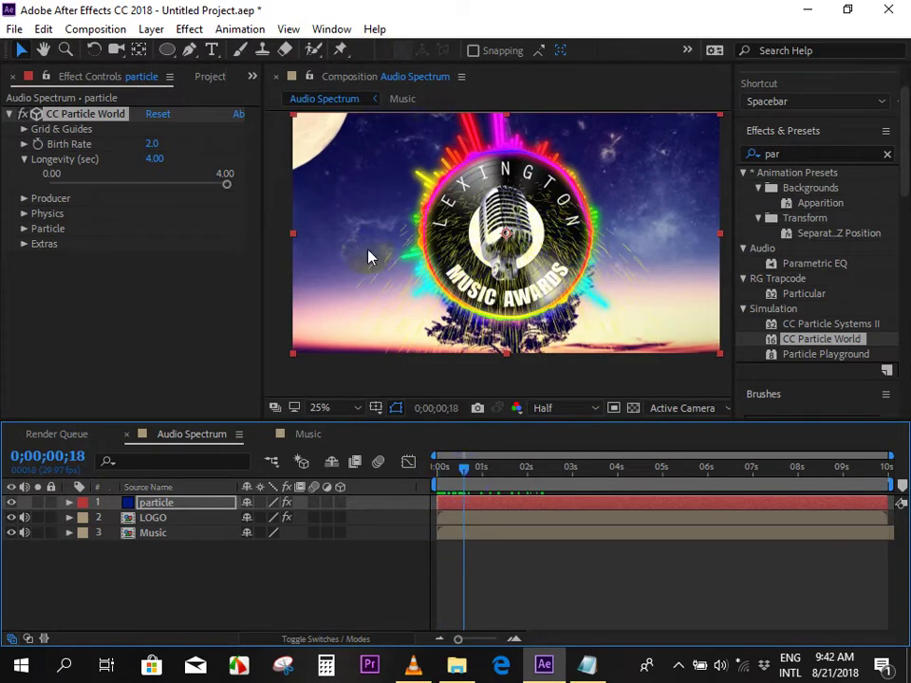
{"action": "left_click", "coordinate": [25, 162]}
Set the Producer Radius X, Y and Z all to 0.
{"action": "left_click", "coordinate": [24, 176]}
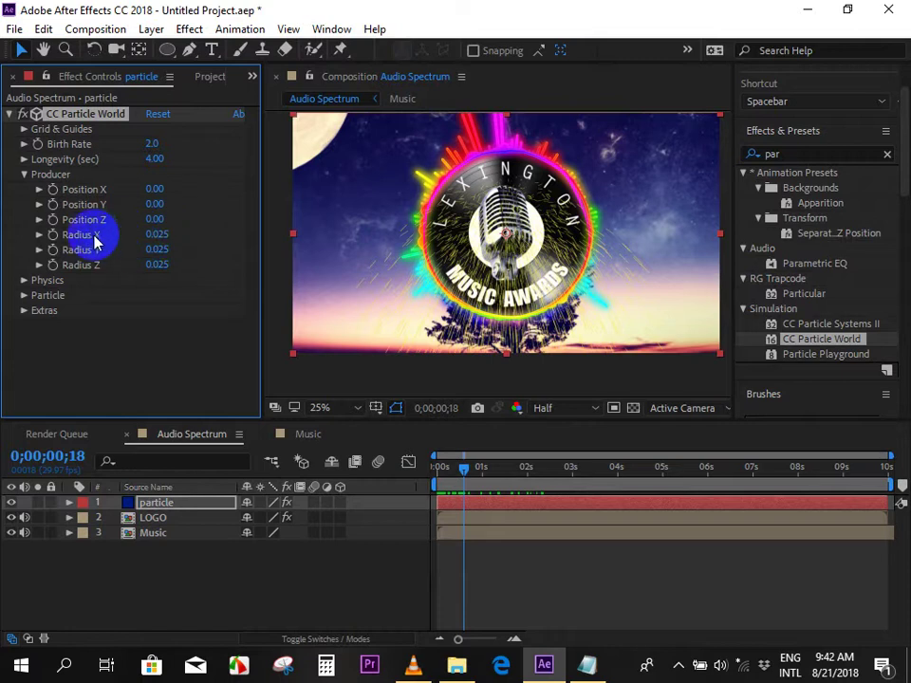
{"action": "left_click_drag", "start_coordinate": [166, 240], "coordinate": [128, 298]}
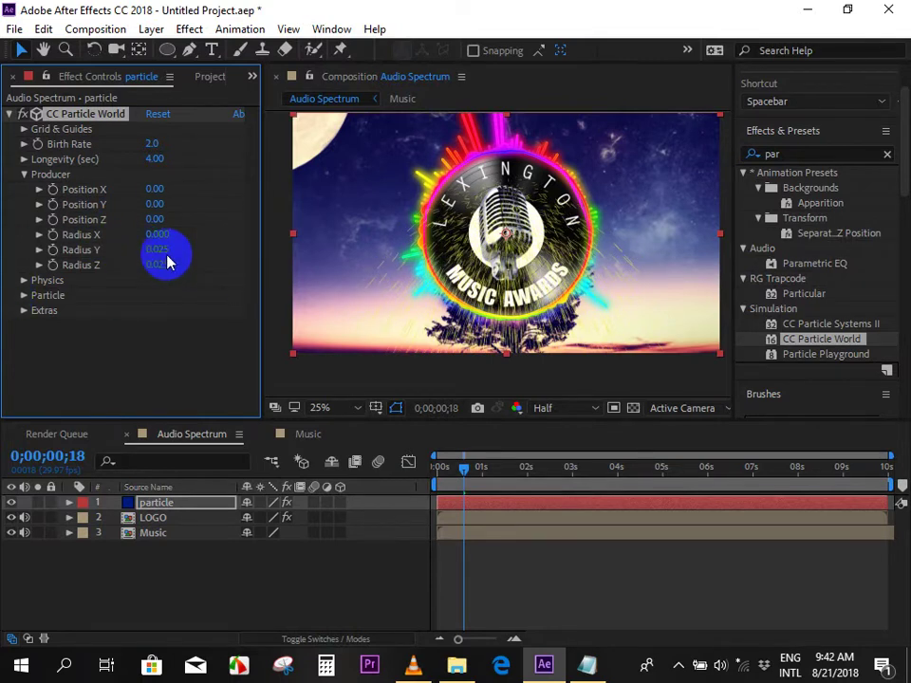
{"action": "left_click_drag", "start_coordinate": [174, 258], "coordinate": [10, 275]}
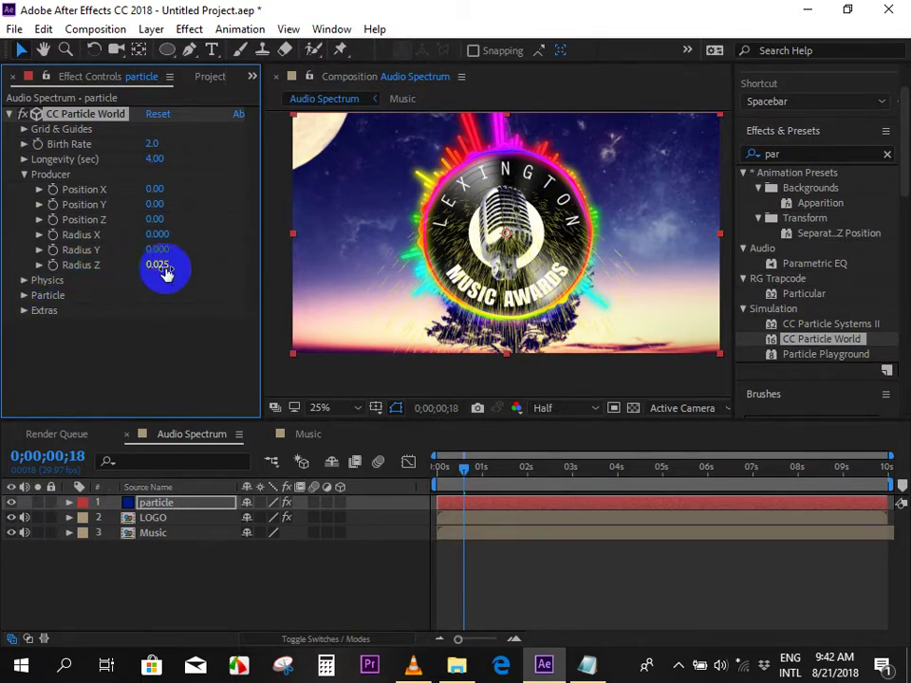
{"action": "left_click_drag", "start_coordinate": [115, 277], "coordinate": [180, 289]}
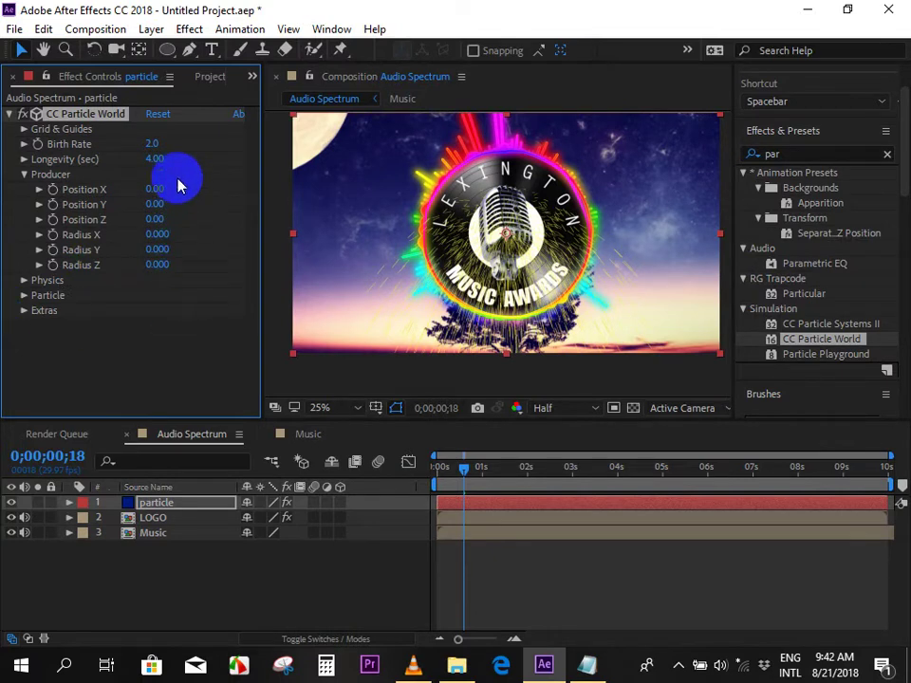
{"action": "left_click", "coordinate": [24, 281]}
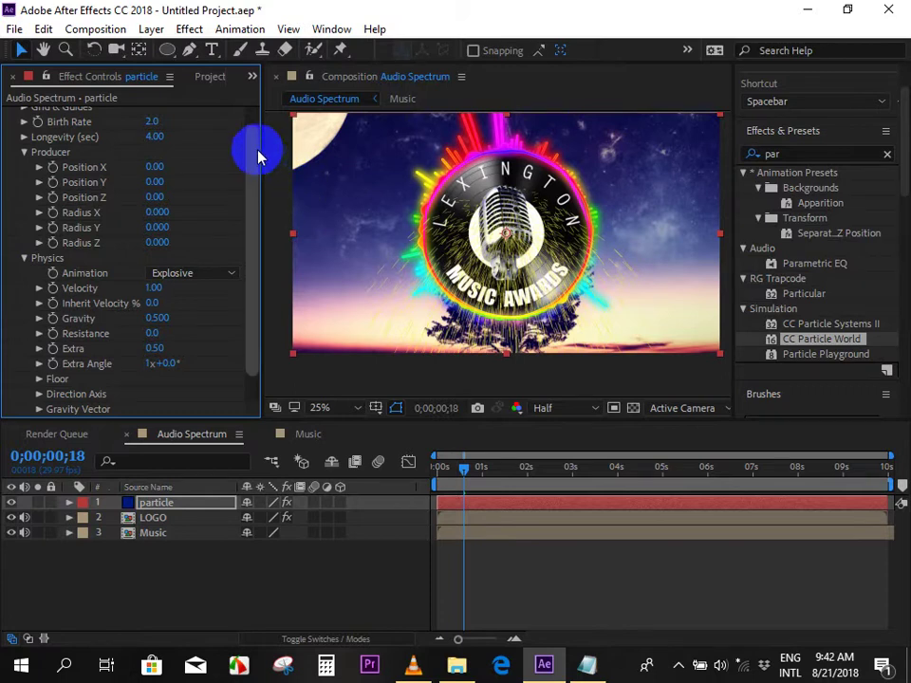
Try Gravity at 0.780, settle on 0.000, and compare against Final Result.mp4.
{"action": "left_click_drag", "start_coordinate": [254, 153], "coordinate": [253, 189]}
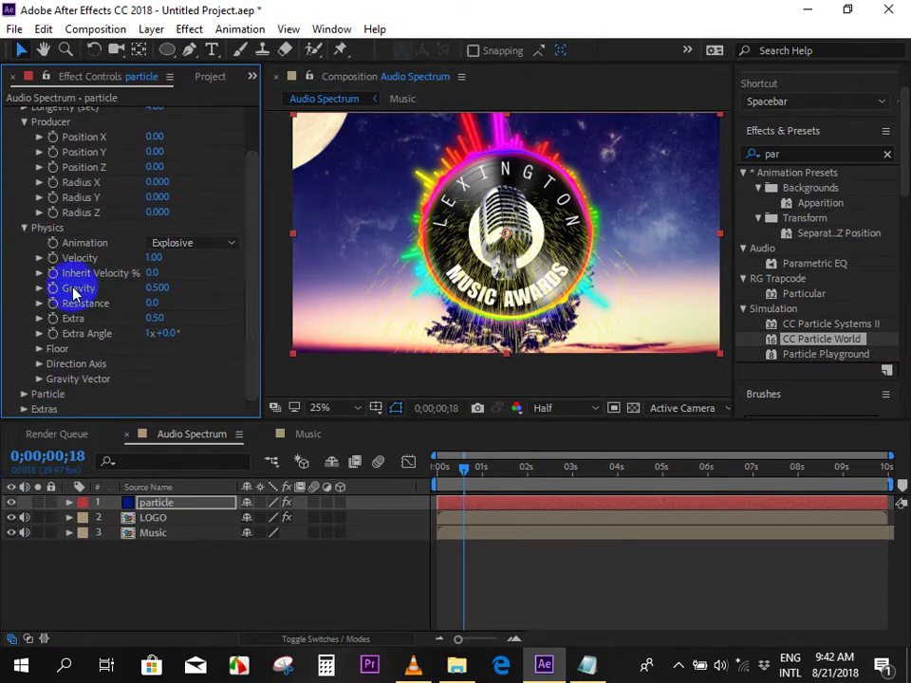
{"action": "left_click", "coordinate": [154, 288]}
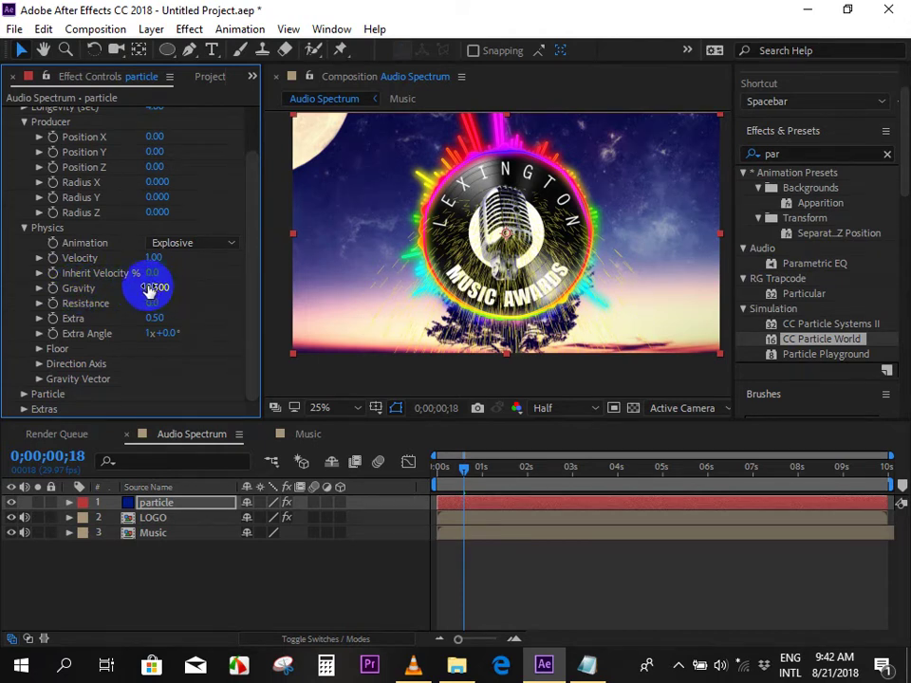
{"action": "left_click_drag", "start_coordinate": [147, 286], "coordinate": [264, 288]}
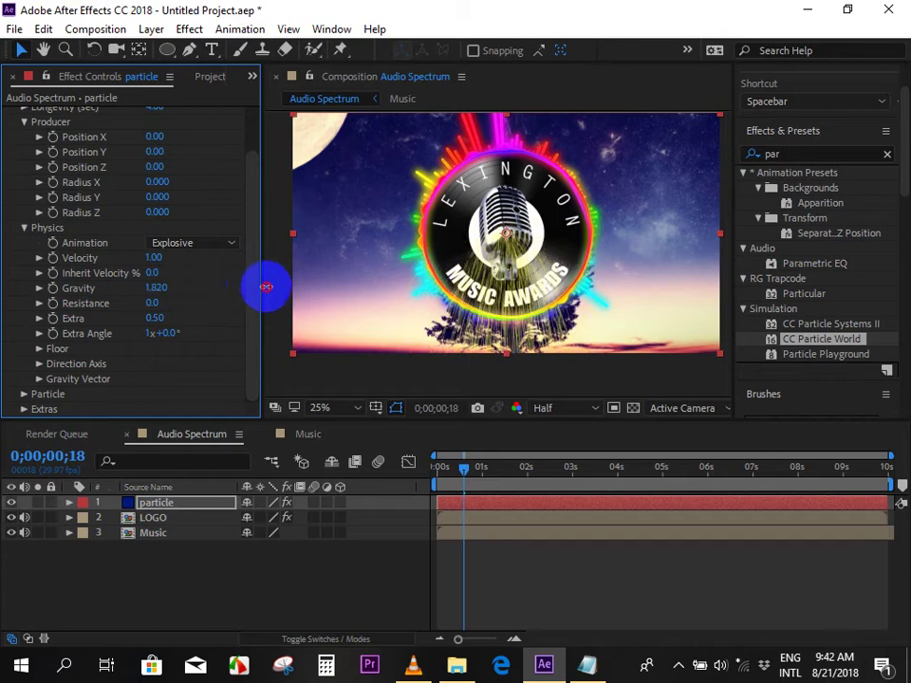
{"action": "left_click_drag", "start_coordinate": [480, 472], "coordinate": [520, 472]}
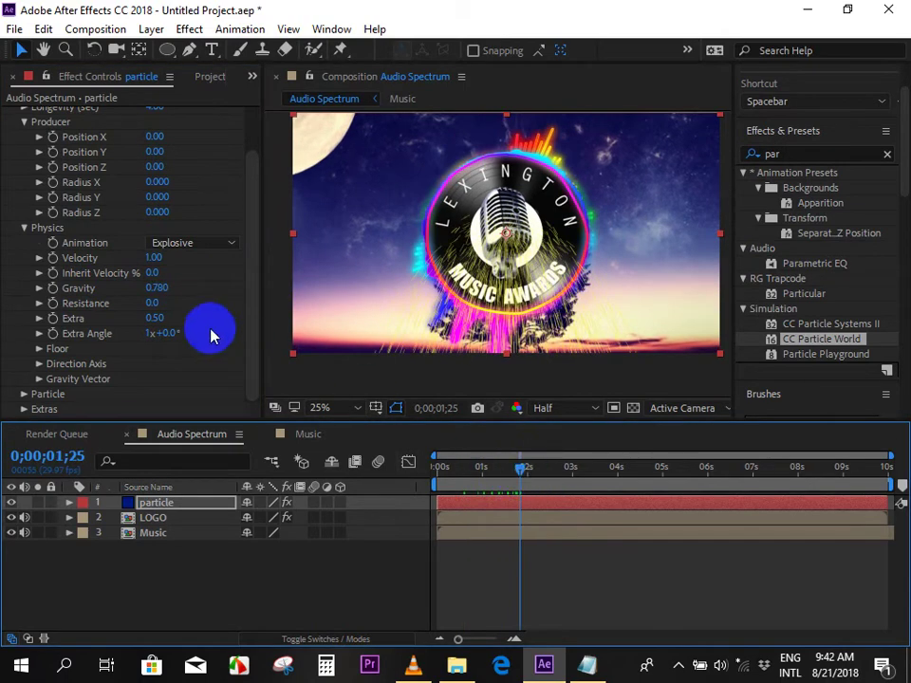
{"action": "left_click", "coordinate": [159, 289]}
{"action": "left_click_drag", "start_coordinate": [163, 290], "coordinate": [17, 303]}
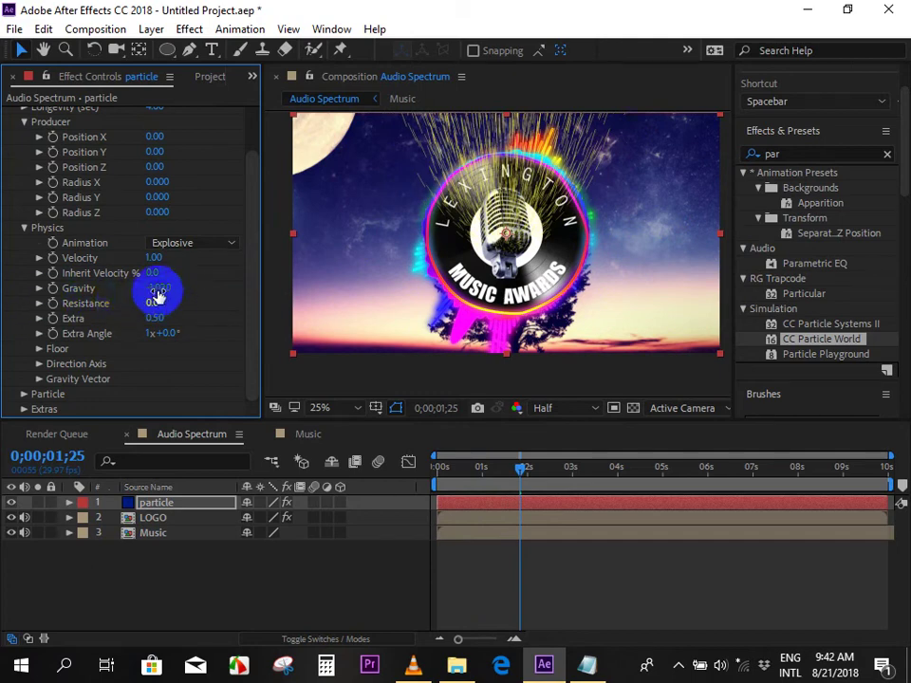
{"action": "left_click", "coordinate": [429, 666]}
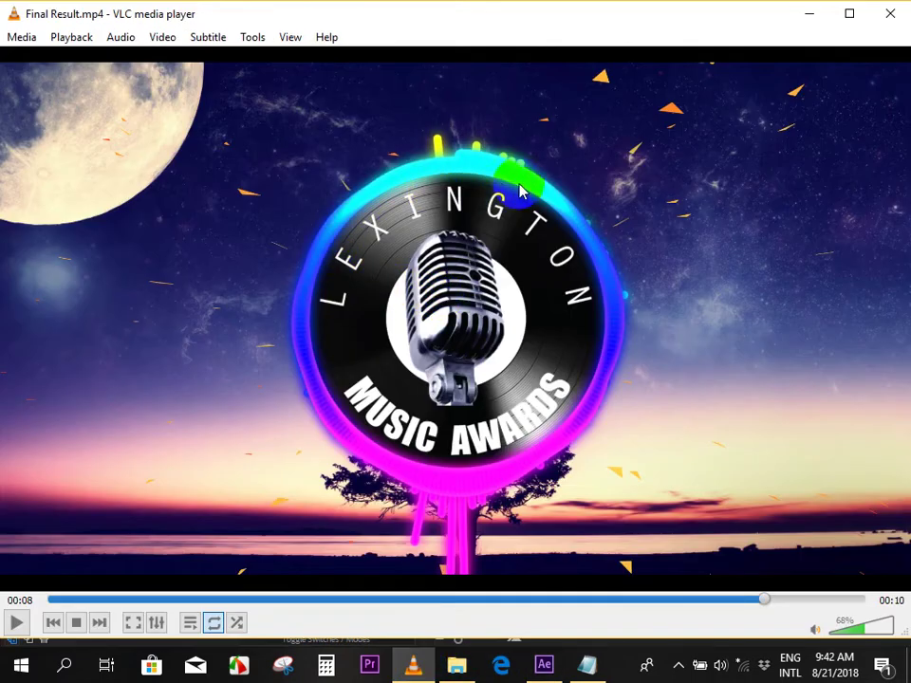
{"action": "left_click", "coordinate": [539, 669]}
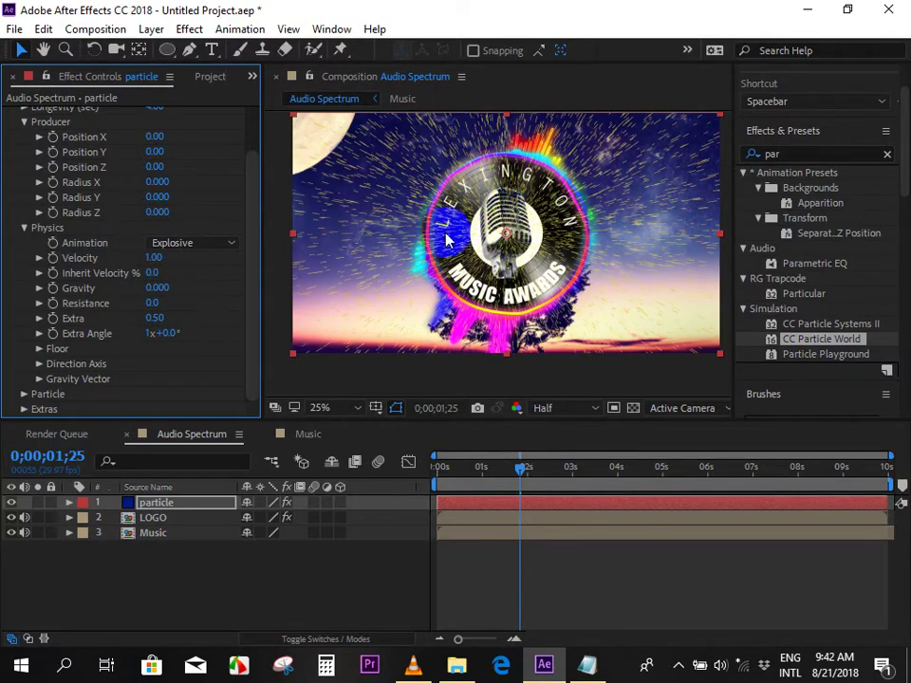
Raise particle Velocity to 4.38 and review the burst around 3 seconds.
{"action": "mouse_move", "coordinate": [531, 485]}
{"action": "left_mouse_down"}
{"action": "mouse_move", "coordinate": [596, 486]}
{"action": "mouse_move", "coordinate": [530, 485]}
{"action": "mouse_move", "coordinate": [561, 489]}
{"action": "left_mouse_up"}
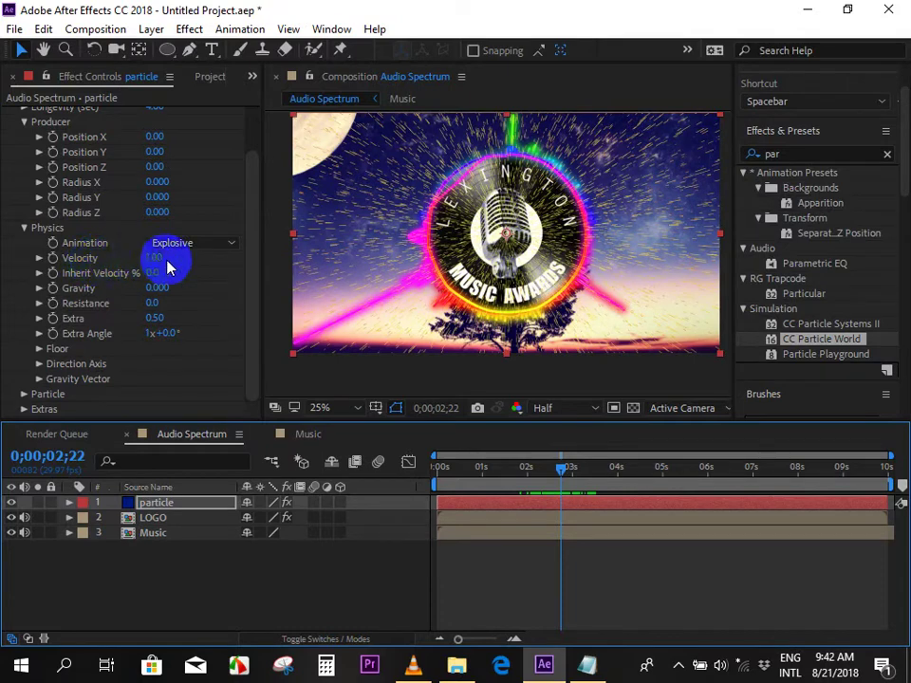
{"action": "mouse_move", "coordinate": [155, 265]}
{"action": "left_mouse_down"}
{"action": "mouse_move", "coordinate": [169, 254]}
{"action": "mouse_move", "coordinate": [194, 262]}
{"action": "mouse_move", "coordinate": [620, 258]}
{"action": "mouse_move", "coordinate": [342, 201]}
{"action": "mouse_move", "coordinate": [260, 274]}
{"action": "mouse_move", "coordinate": [468, 275]}
{"action": "left_mouse_up"}
{"action": "left_click", "coordinate": [577, 468]}
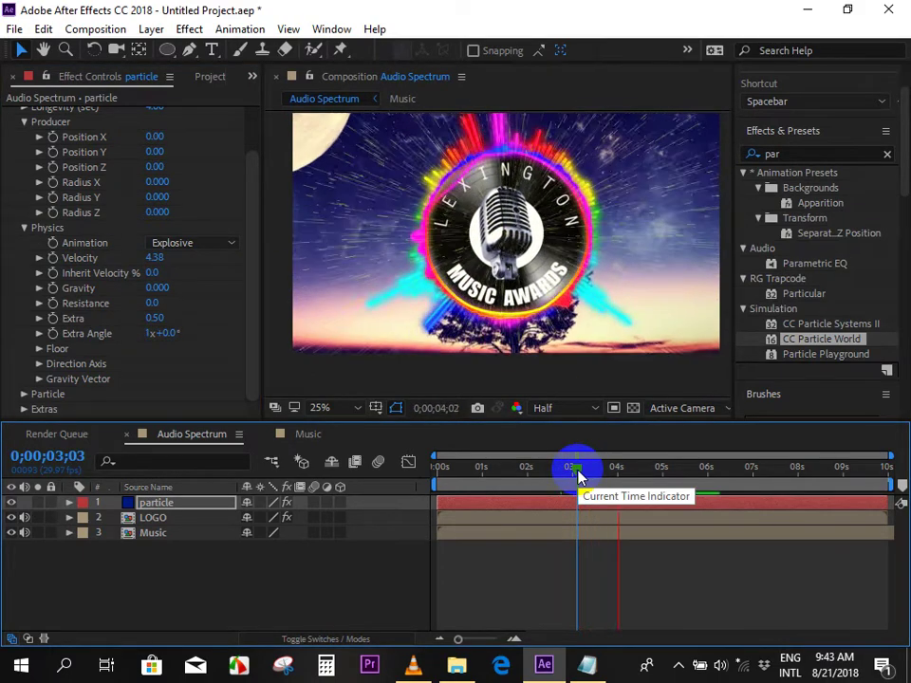
{"action": "key", "text": "space"}
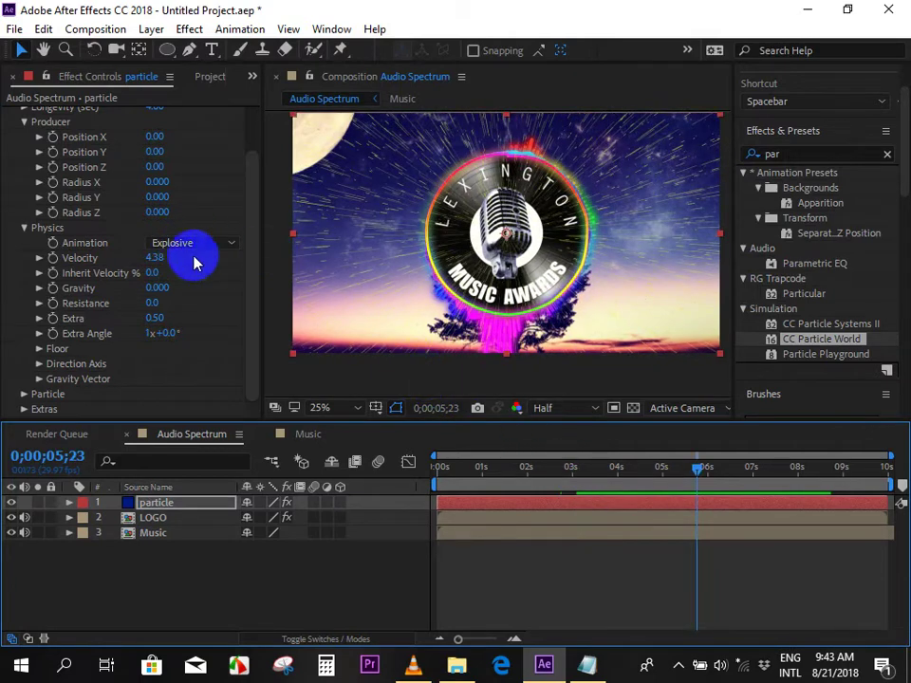
{"action": "left_click_drag", "start_coordinate": [698, 479], "coordinate": [614, 479]}
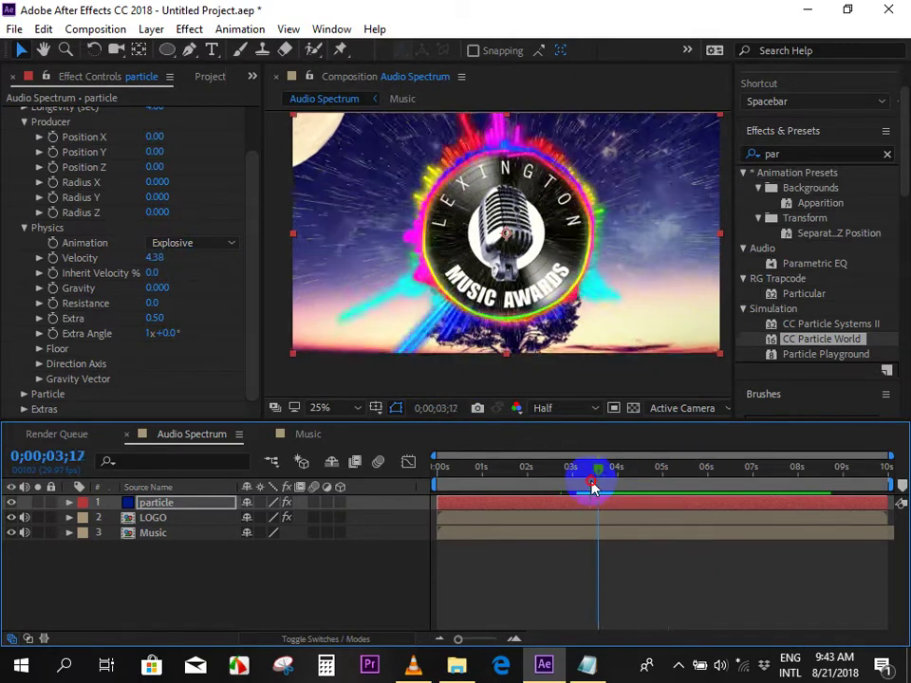
{"action": "left_click", "coordinate": [23, 228]}
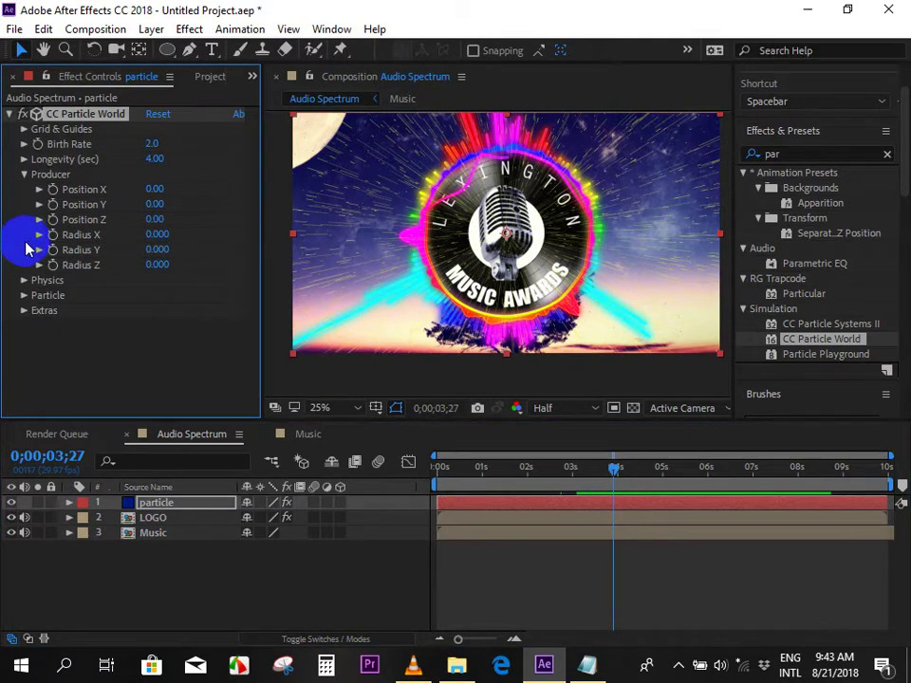
Try Star, shaded and faded sphere, Bubble and Motion Polygon particle types.
{"action": "left_click", "coordinate": [24, 295]}
{"action": "scroll", "coordinate": [143, 237], "scroll_direction": "down", "scroll_amount": 3}
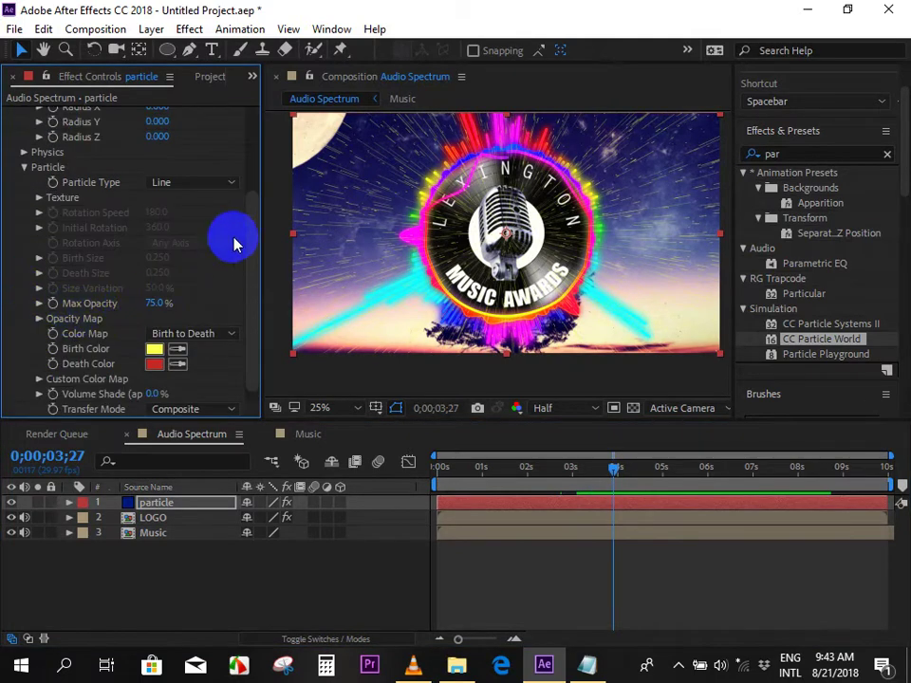
{"action": "left_click", "coordinate": [158, 184]}
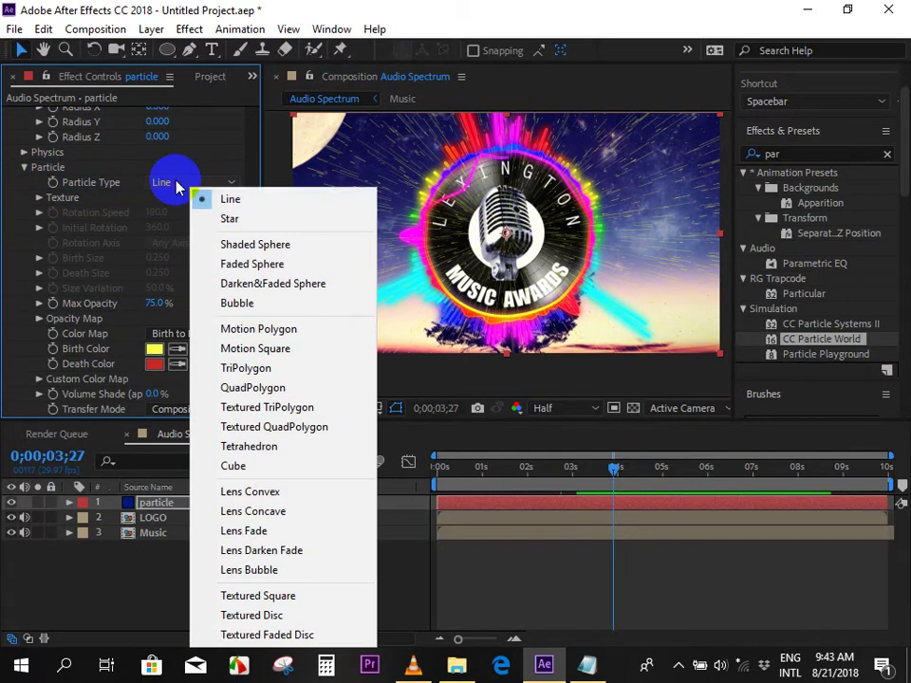
{"action": "left_click", "coordinate": [228, 221]}
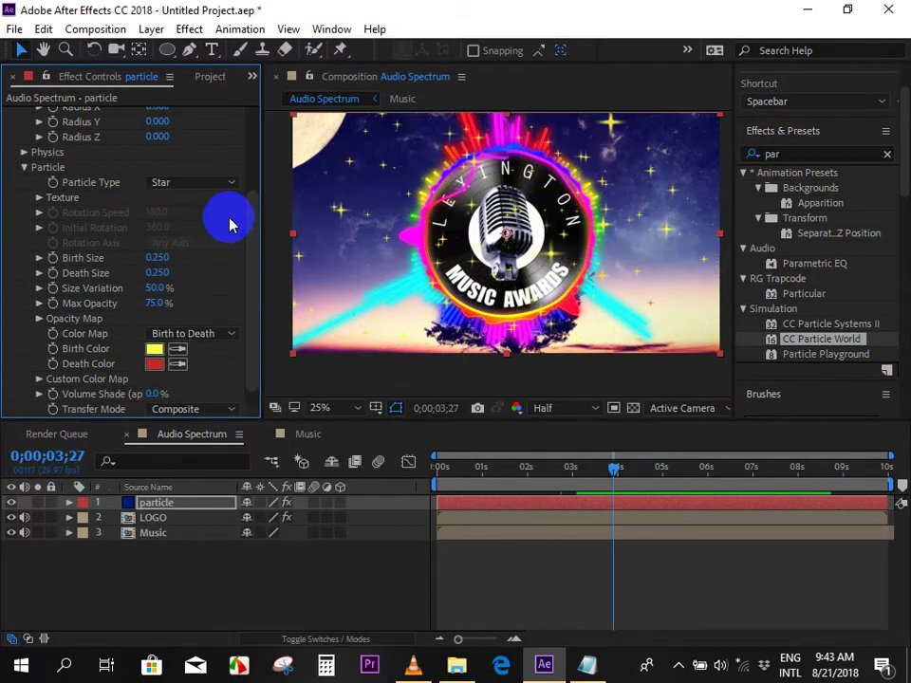
{"action": "left_click", "coordinate": [157, 184]}
{"action": "left_click", "coordinate": [225, 244]}
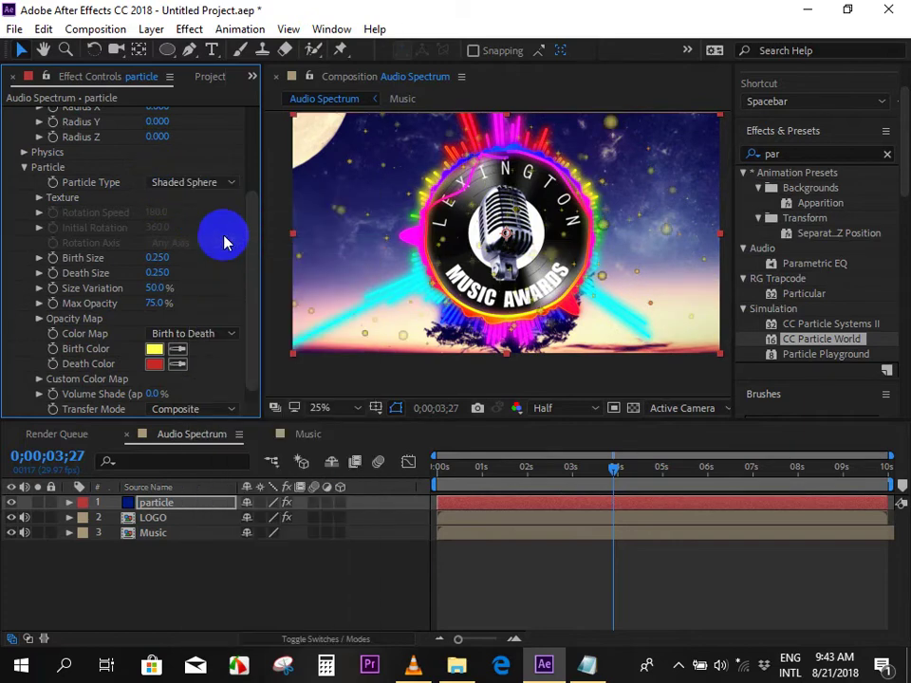
{"action": "left_click", "coordinate": [181, 182]}
{"action": "left_click", "coordinate": [224, 266]}
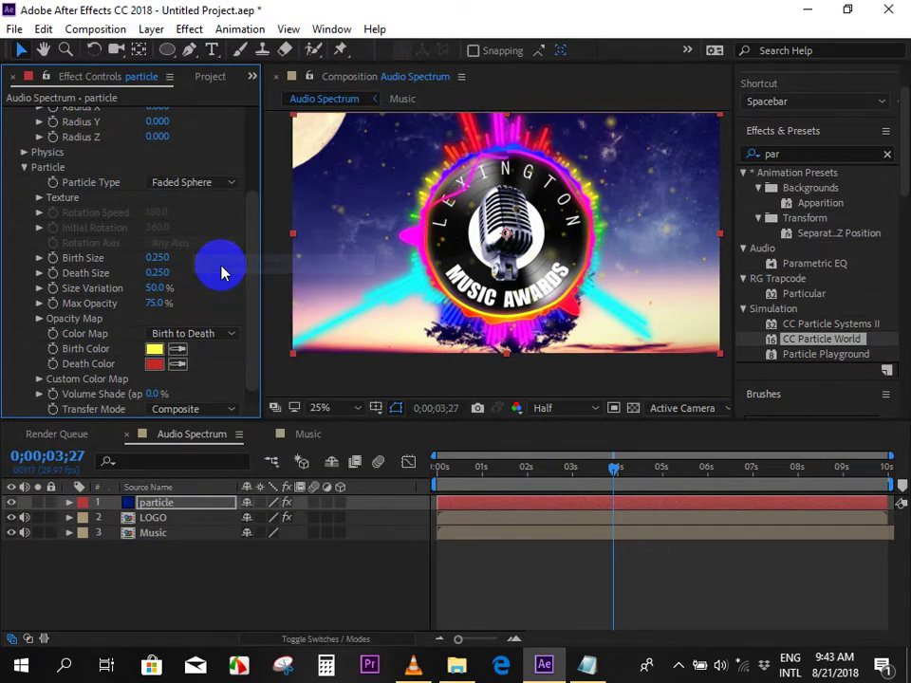
{"action": "left_click", "coordinate": [183, 181]}
{"action": "left_click", "coordinate": [248, 286]}
{"action": "left_click", "coordinate": [190, 184]}
{"action": "left_click", "coordinate": [225, 303]}
{"action": "left_click", "coordinate": [184, 185]}
{"action": "left_click", "coordinate": [262, 329]}
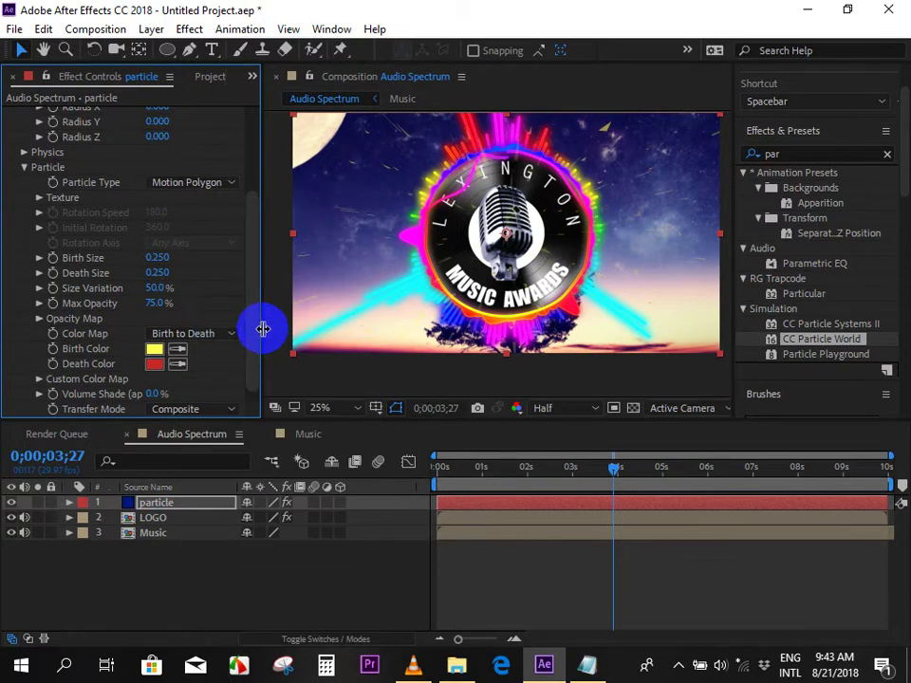
Settle on Cube particles and preview the animation from the start.
{"action": "left_click_drag", "start_coordinate": [539, 467], "coordinate": [565, 477]}
{"action": "left_click", "coordinate": [181, 182]}
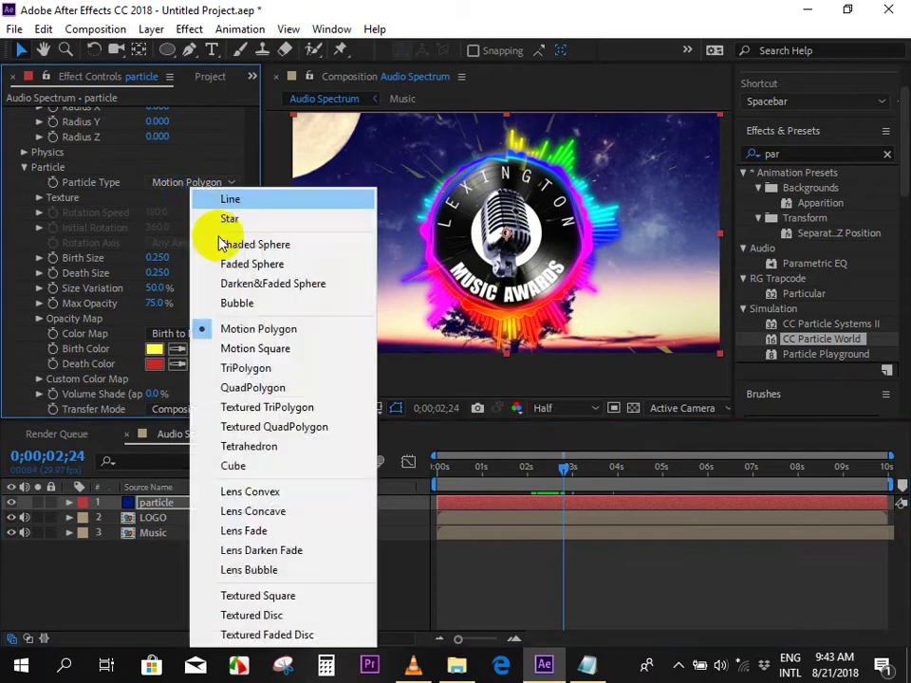
{"action": "left_click", "coordinate": [252, 468]}
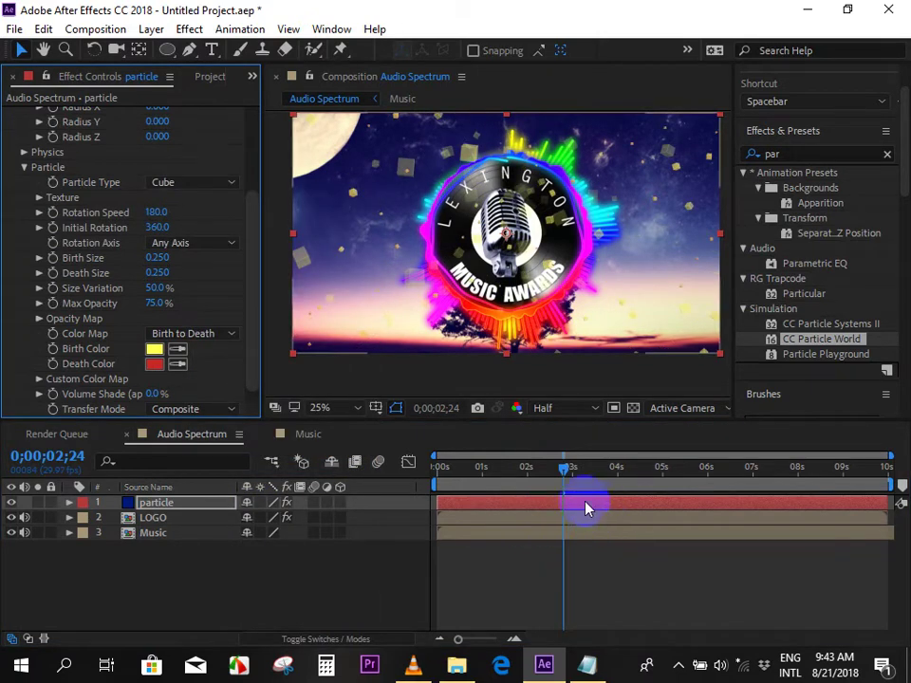
{"action": "left_click_drag", "start_coordinate": [529, 481], "coordinate": [444, 487]}
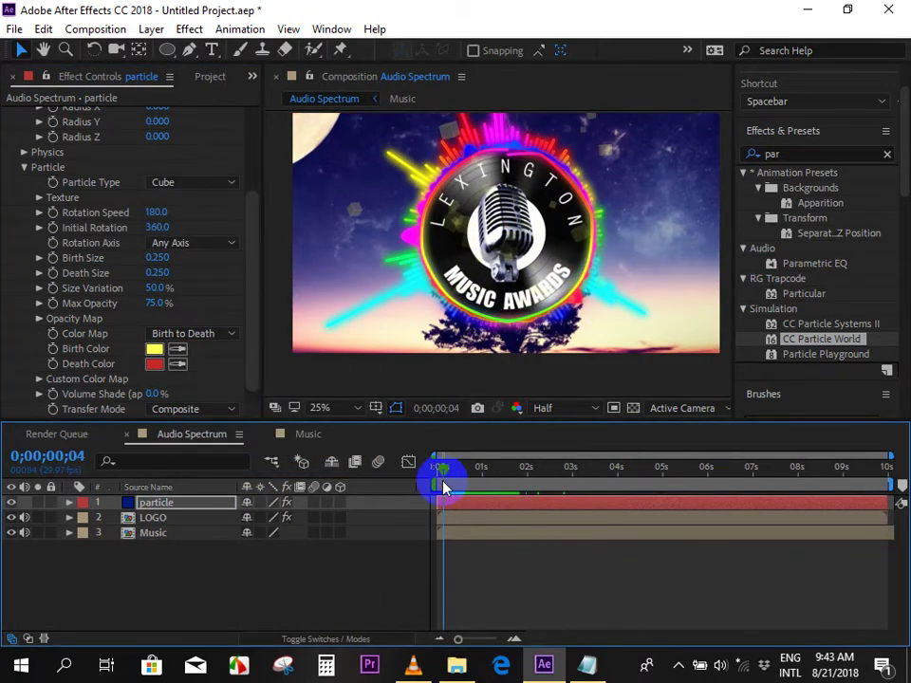
{"action": "key", "text": "space"}
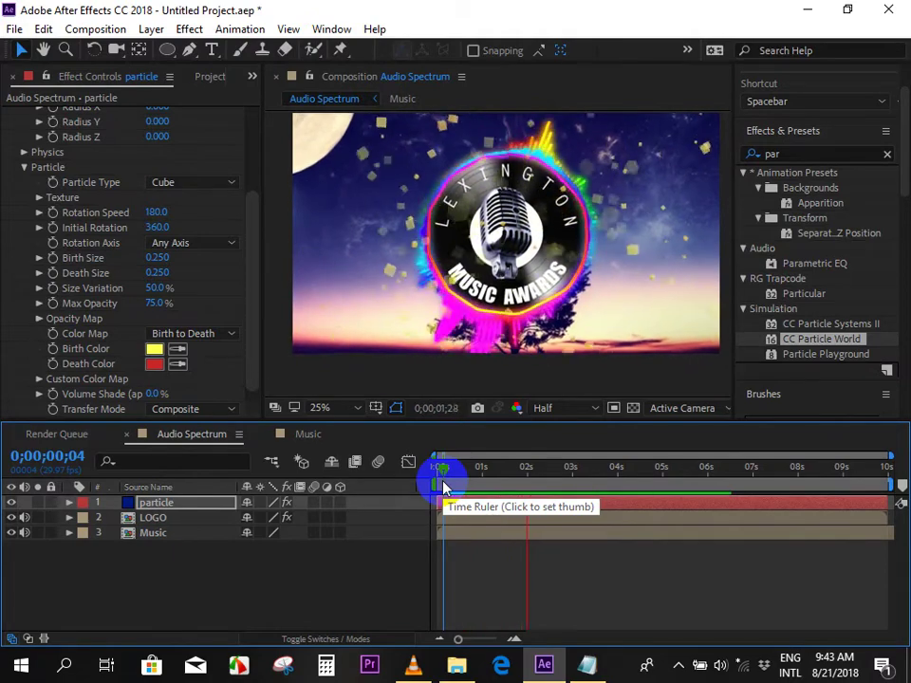
{"action": "left_click_drag", "start_coordinate": [607, 474], "coordinate": [512, 482]}
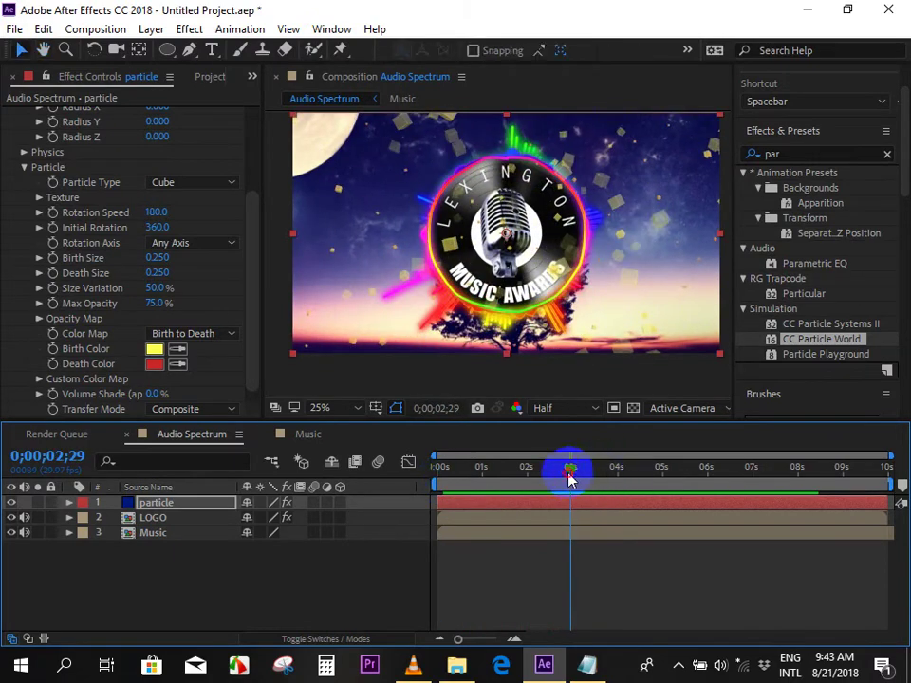
{"action": "left_click", "coordinate": [402, 170]}
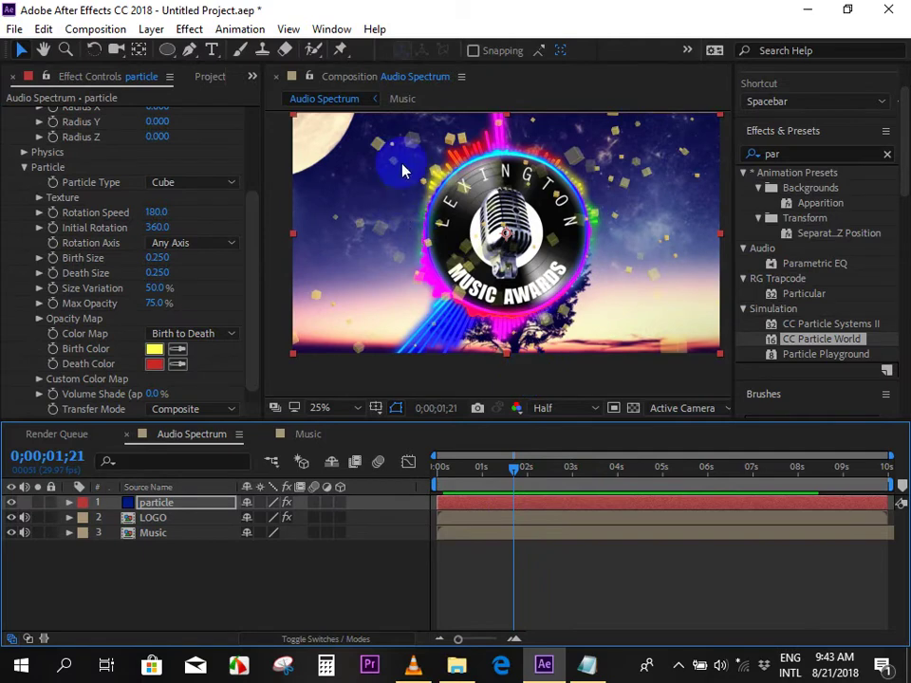
{"action": "left_click", "coordinate": [414, 662]}
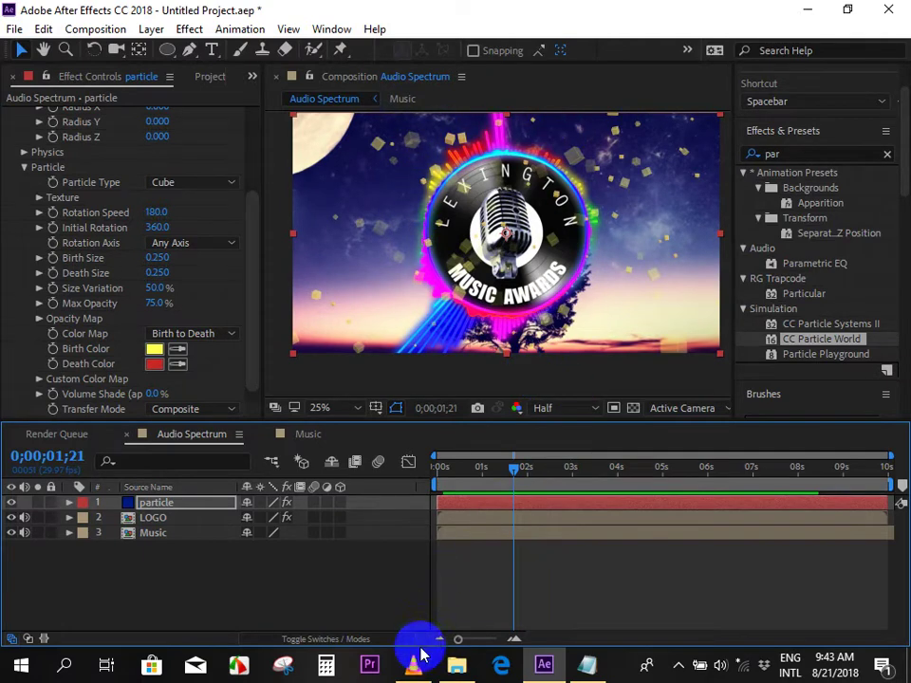
Replay part of Final Result.mp4 in VLC, then pause and minimize it.
{"action": "left_click", "coordinate": [63, 596]}
{"action": "left_click", "coordinate": [17, 623]}
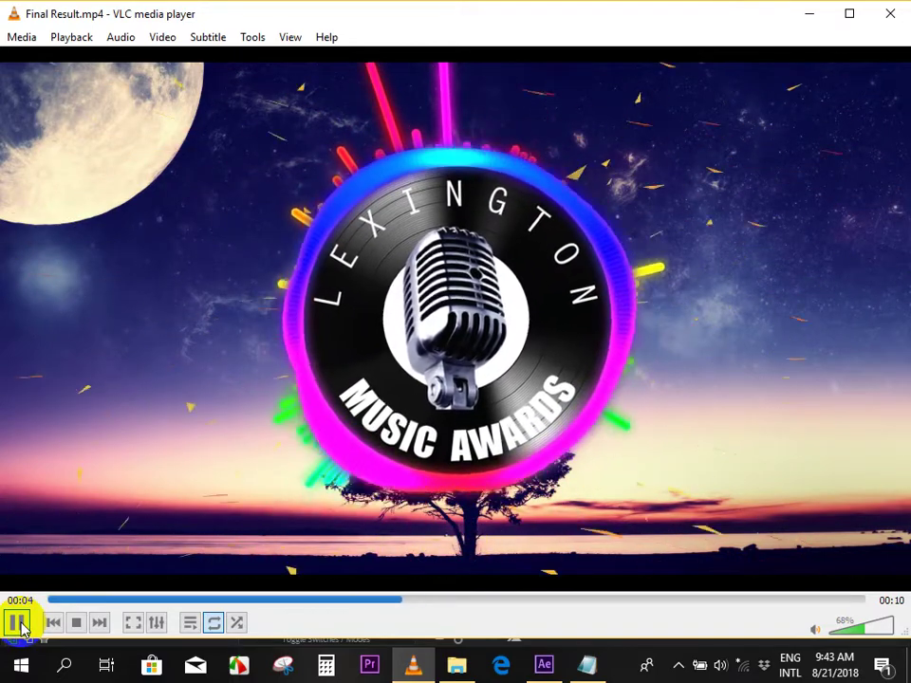
{"action": "left_click", "coordinate": [18, 623]}
{"action": "left_click", "coordinate": [806, 17]}
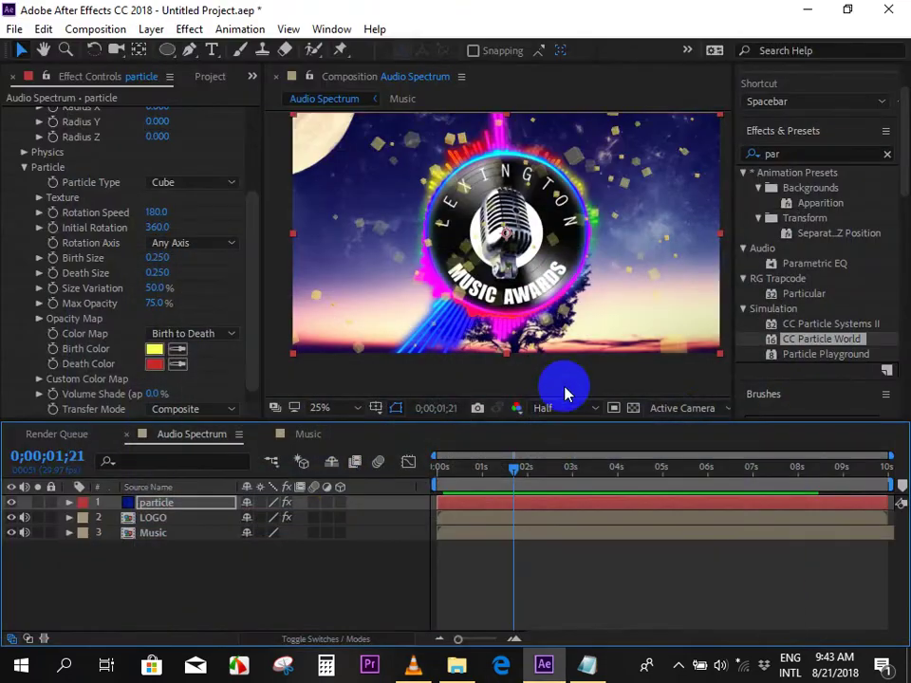
Copy the selected audio-amplitude expression from the Notepad Code file.
{"action": "left_click", "coordinate": [587, 665]}
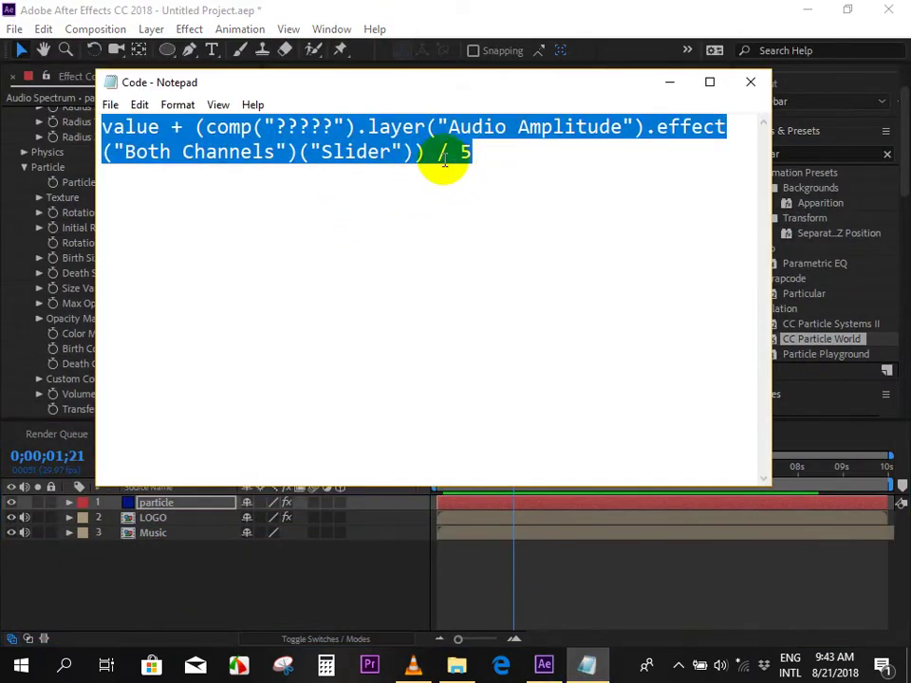
{"action": "right_click", "coordinate": [437, 152]}
{"action": "left_click", "coordinate": [476, 205]}
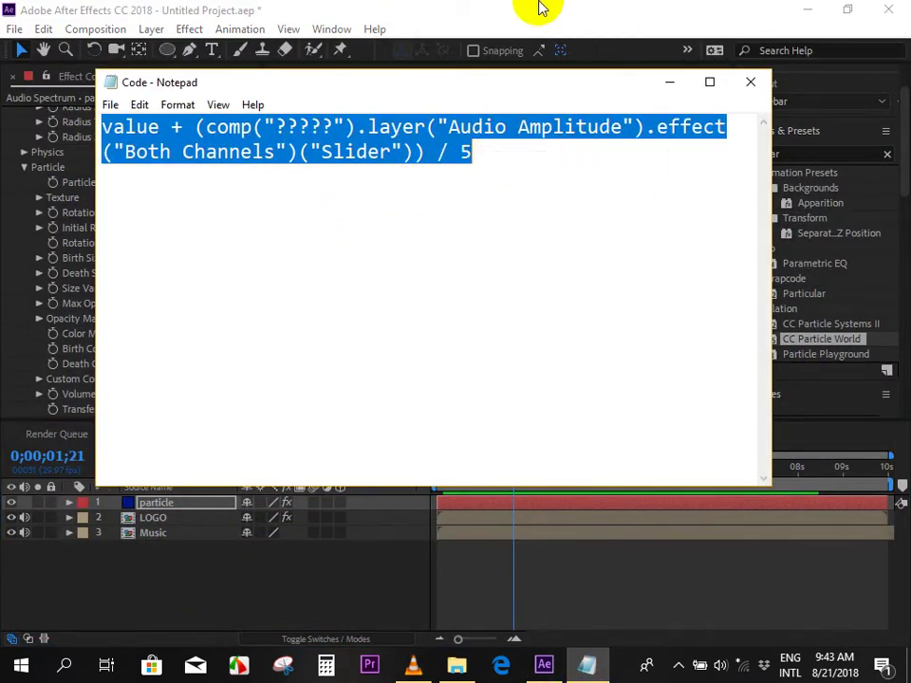
{"action": "left_click", "coordinate": [541, 7]}
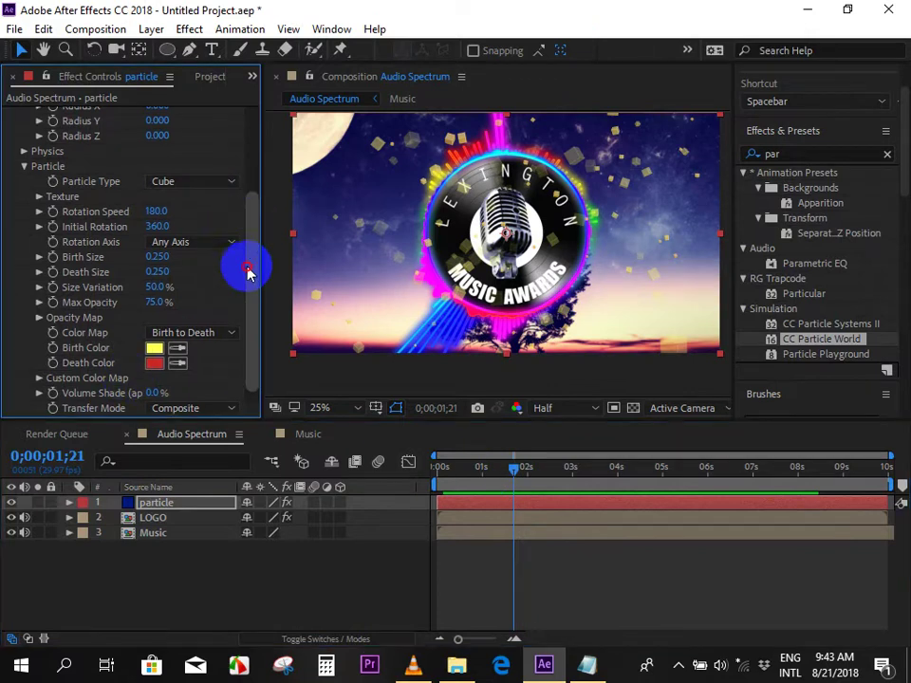
Test Effect Camera Rotation Z at +37°, undo it back to 0°, and expand the particle layer.
{"action": "left_click_drag", "start_coordinate": [248, 271], "coordinate": [248, 285]}
{"action": "left_click", "coordinate": [23, 409]}
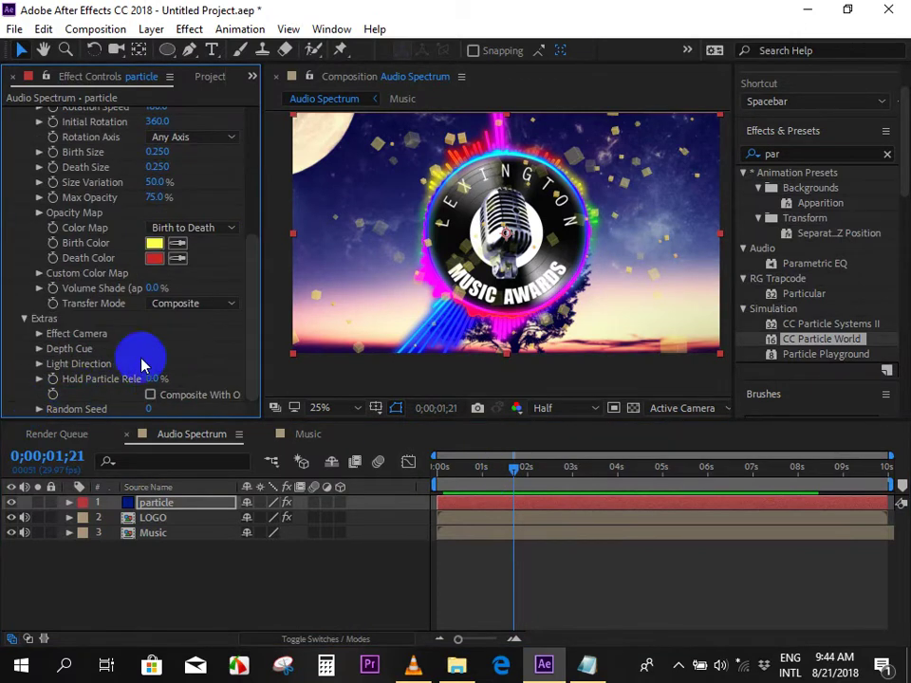
{"action": "left_click", "coordinate": [38, 334]}
{"action": "left_click_drag", "start_coordinate": [252, 240], "coordinate": [253, 285]}
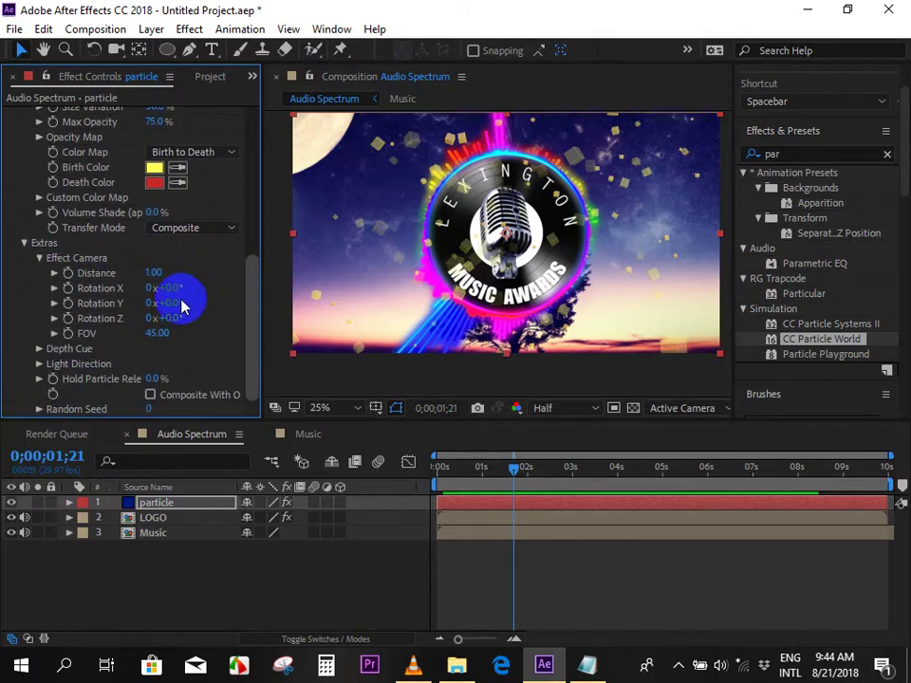
{"action": "mouse_move", "coordinate": [173, 303]}
{"action": "left_mouse_down"}
{"action": "mouse_move", "coordinate": [163, 300]}
{"action": "mouse_move", "coordinate": [183, 301]}
{"action": "left_mouse_up"}
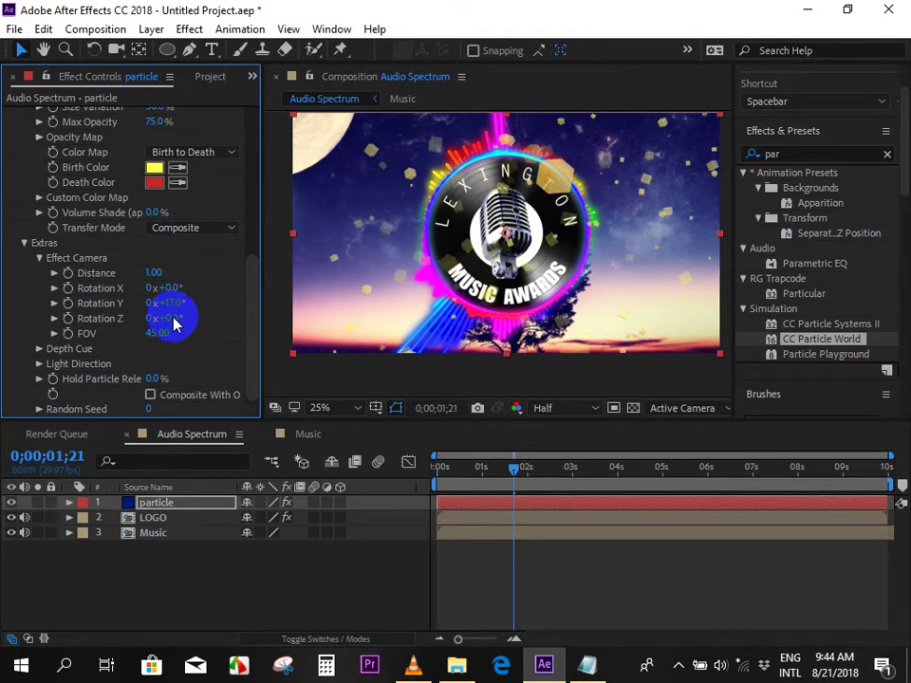
{"action": "left_click_drag", "start_coordinate": [170, 323], "coordinate": [195, 317]}
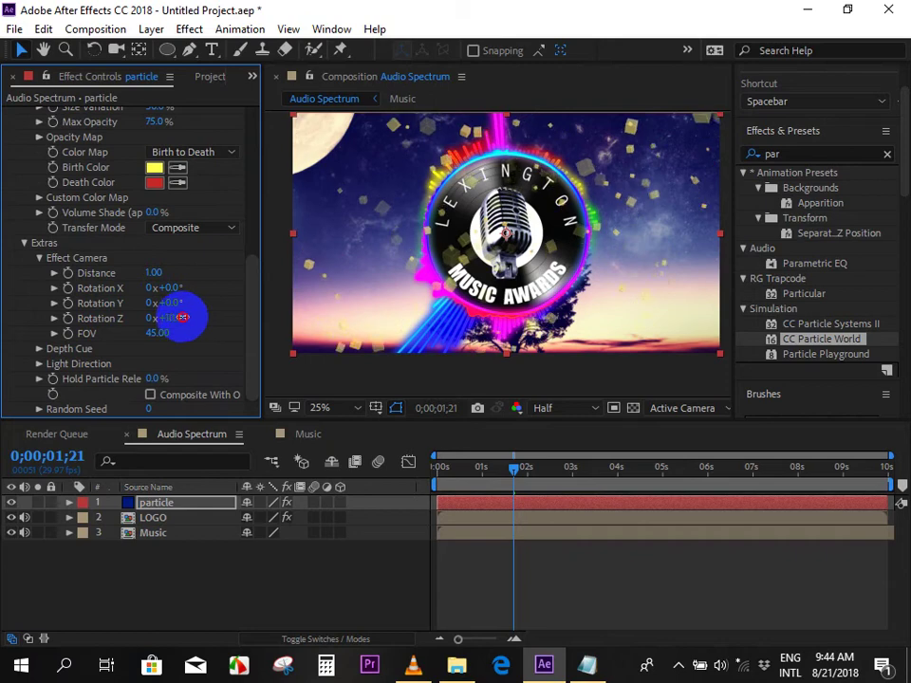
{"action": "left_click_drag", "start_coordinate": [194, 317], "coordinate": [209, 319]}
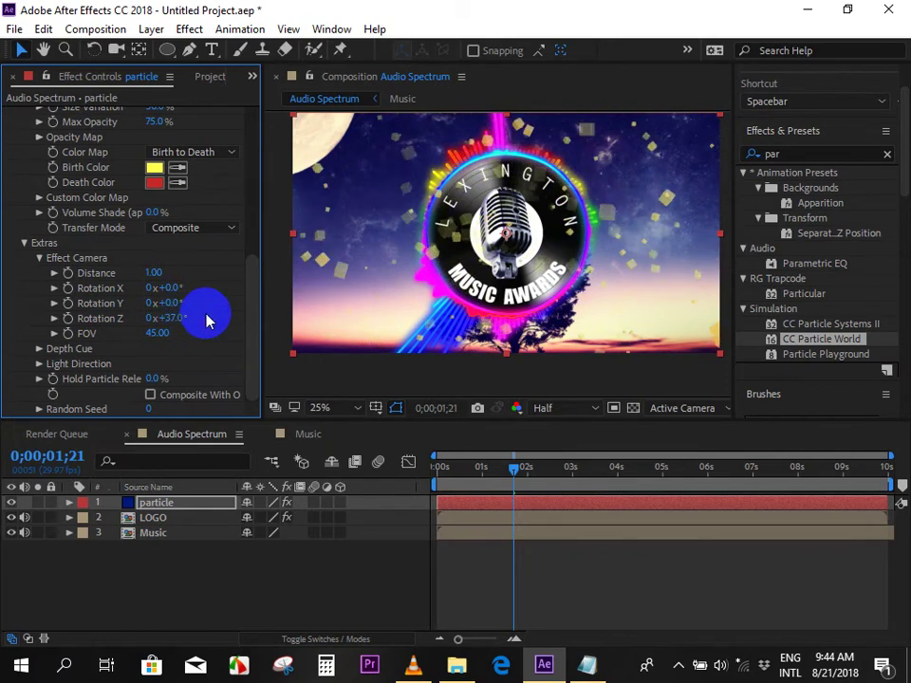
{"action": "key", "text": "ctrl+z"}
{"action": "left_click_drag", "start_coordinate": [443, 467], "coordinate": [436, 467]}
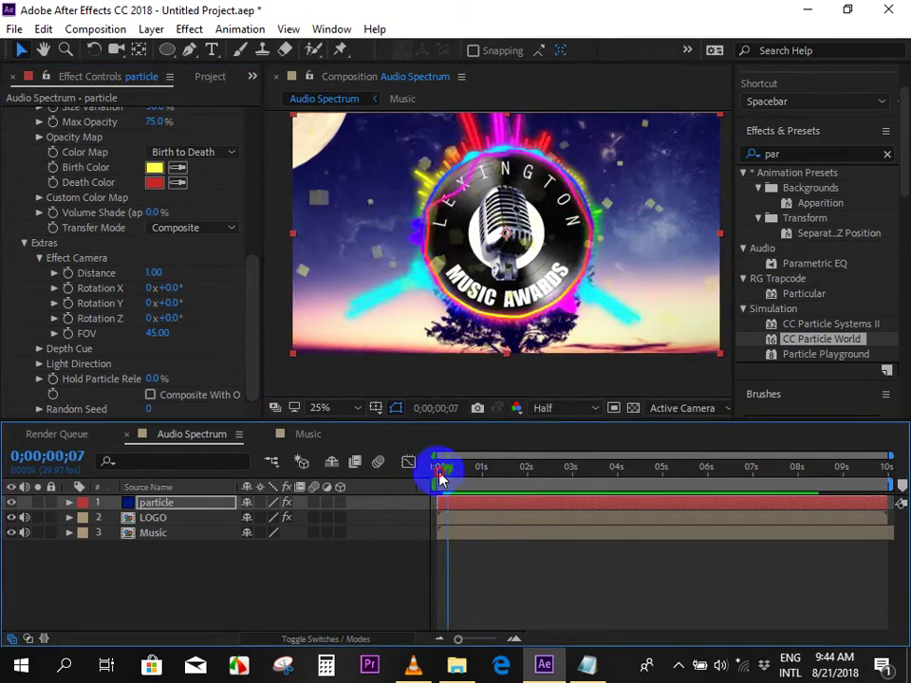
{"action": "left_click", "coordinate": [68, 504]}
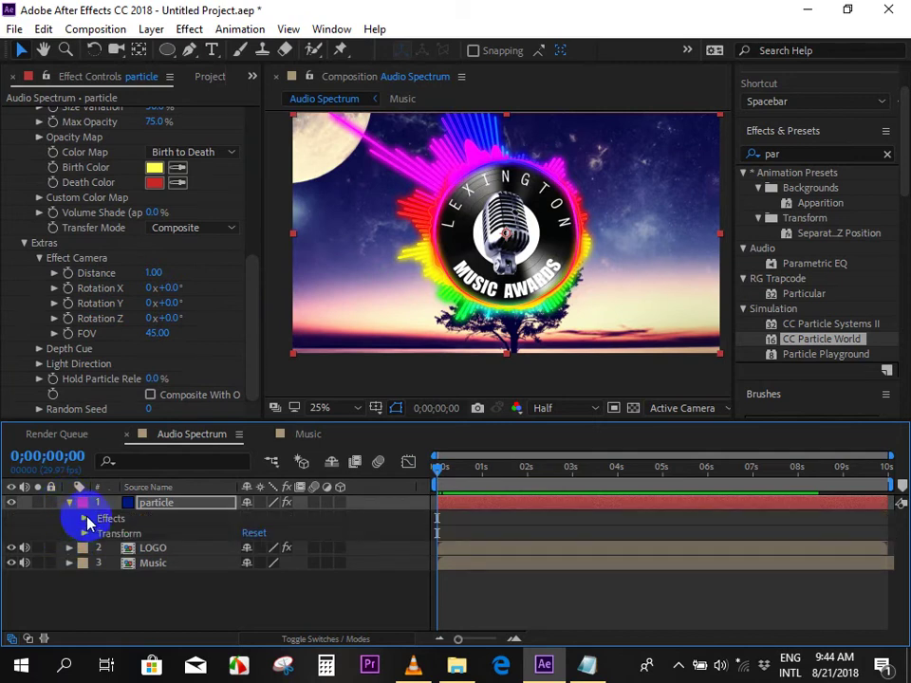
Twirl down CC Particle World's Extras > Effect Camera properties in the timeline.
{"action": "left_click", "coordinate": [84, 519]}
{"action": "left_click", "coordinate": [84, 533]}
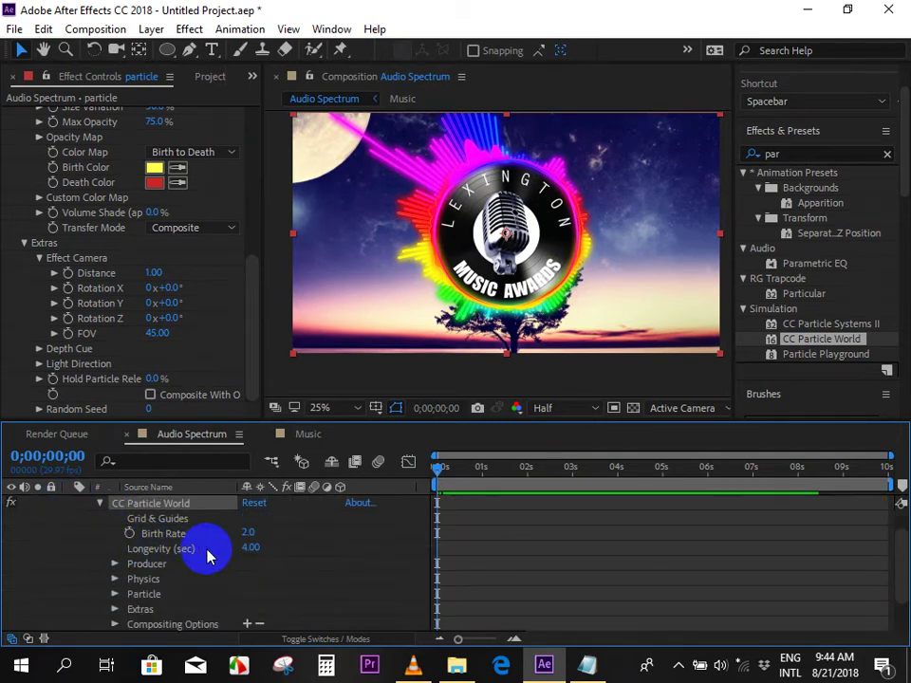
{"action": "scroll", "coordinate": [209, 557], "scroll_direction": "down", "scroll_amount": 2}
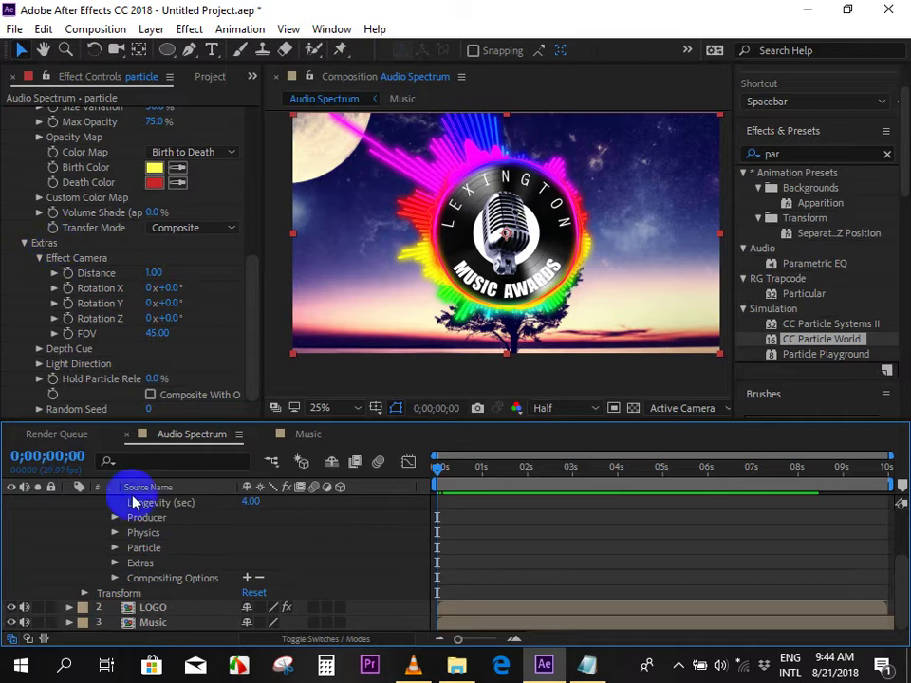
{"action": "left_click", "coordinate": [114, 563]}
{"action": "scroll", "coordinate": [161, 558], "scroll_direction": "down", "scroll_amount": 3}
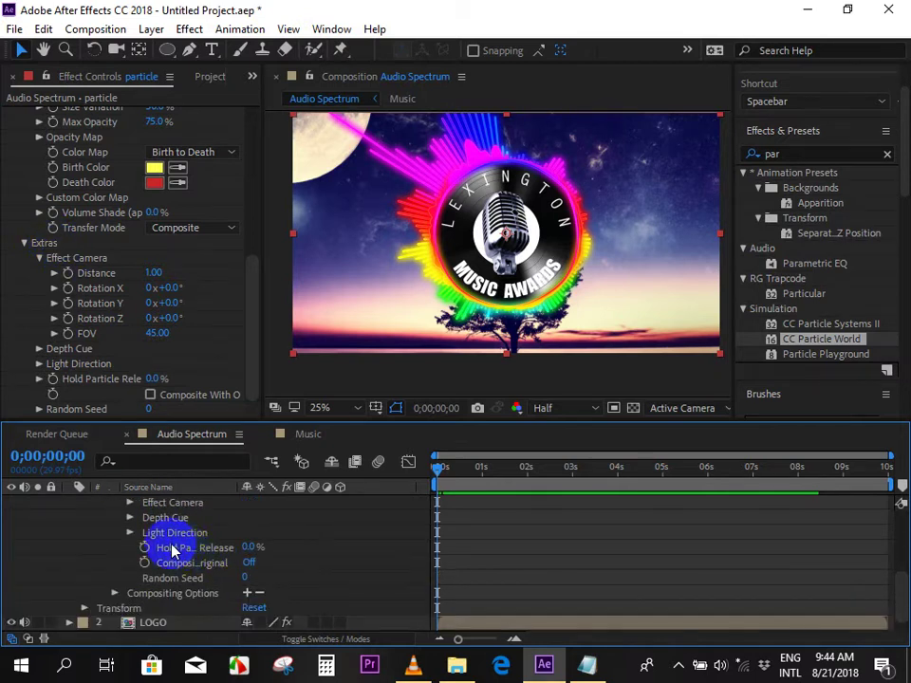
{"action": "left_click", "coordinate": [130, 507]}
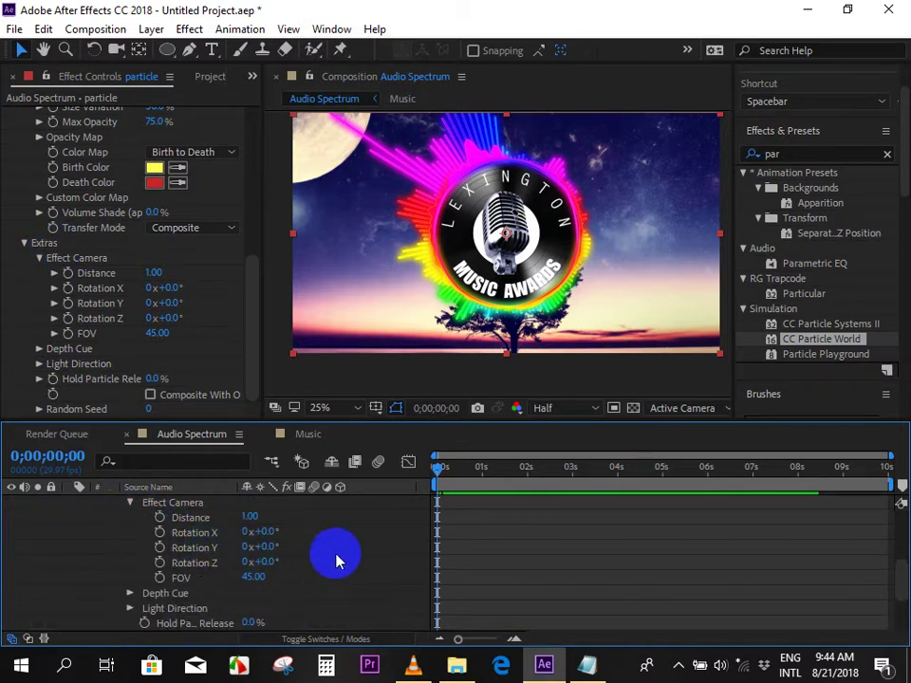
Paste the amplitude expression into Rotation Y with comp 'Music', divide by 2, and preview.
{"action": "left_click", "coordinate": [161, 552], "text": "alt"}
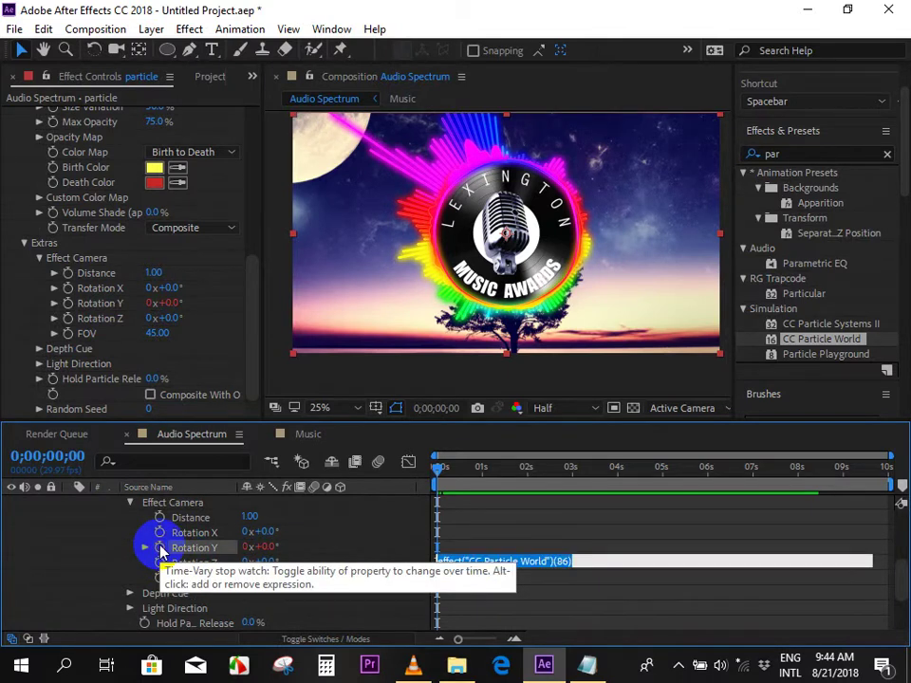
{"action": "key", "text": "ctrl+v"}
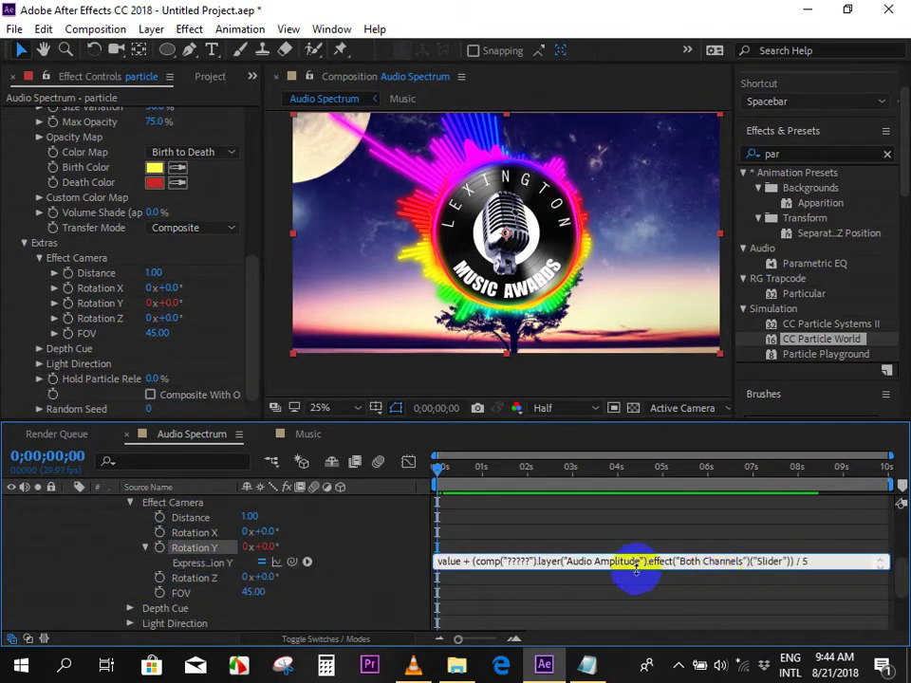
{"action": "key", "text": "BackSpace"}
{"action": "key", "text": "BackSpace"}
{"action": "key", "text": "BackSpace"}
{"action": "key", "text": "BackSpace"}
{"action": "key", "text": "BackSpace"}
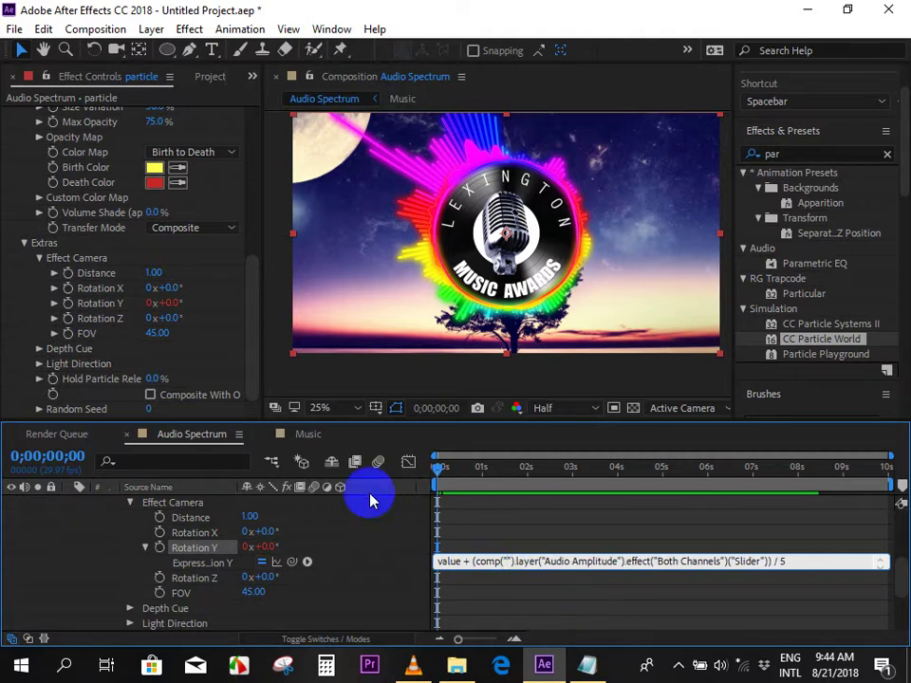
{"action": "left_click", "coordinate": [529, 556]}
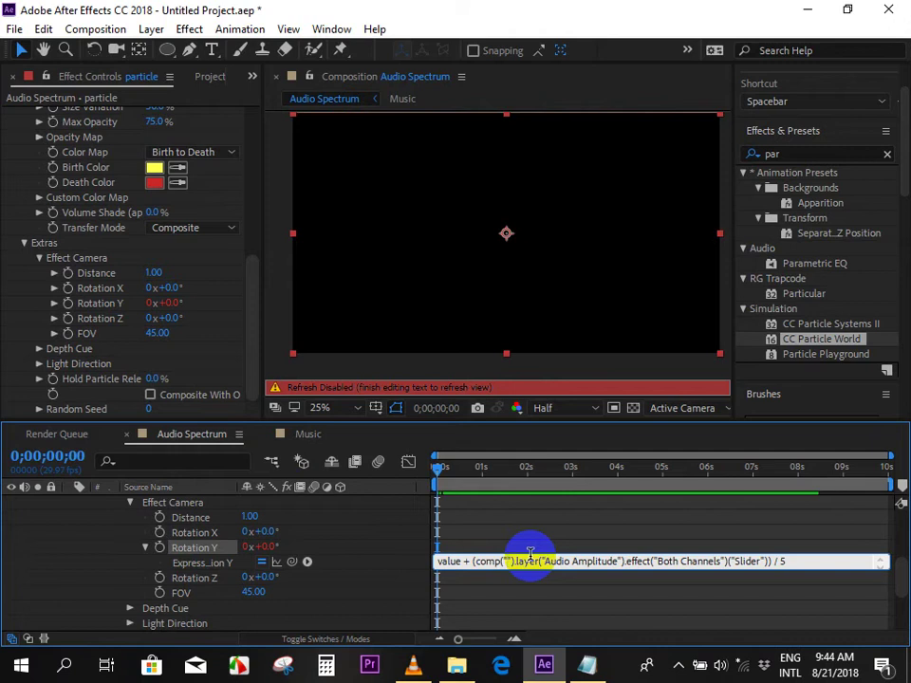
{"action": "type", "text": "Music"}
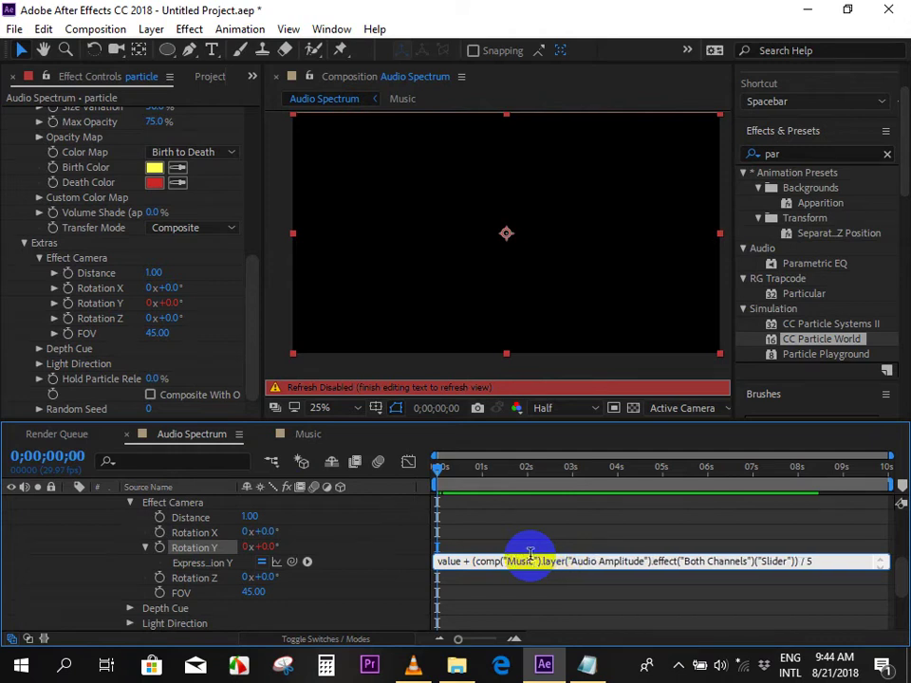
{"action": "left_click", "coordinate": [821, 562]}
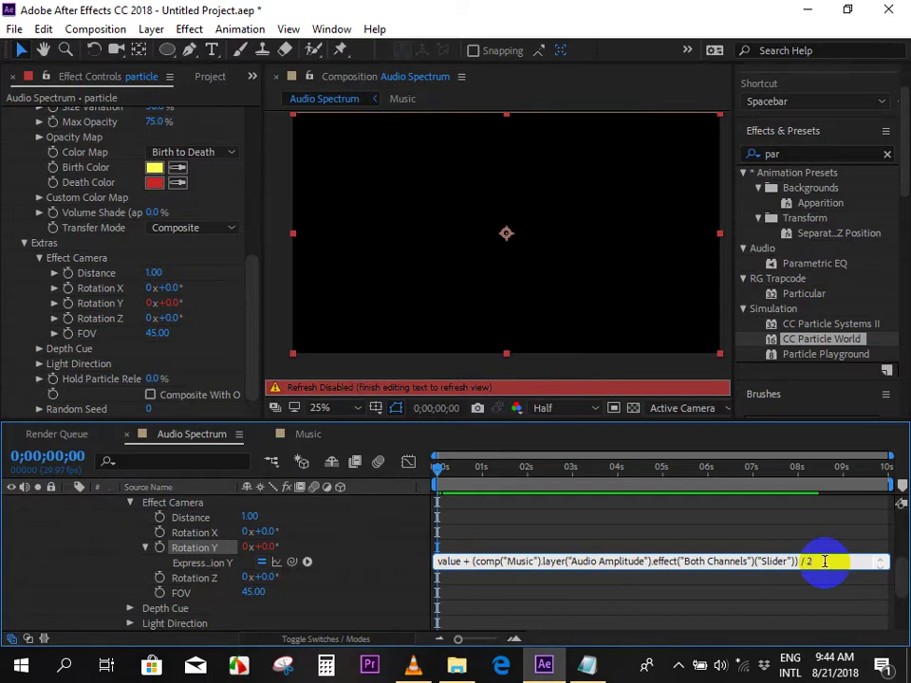
{"action": "left_click", "coordinate": [824, 572]}
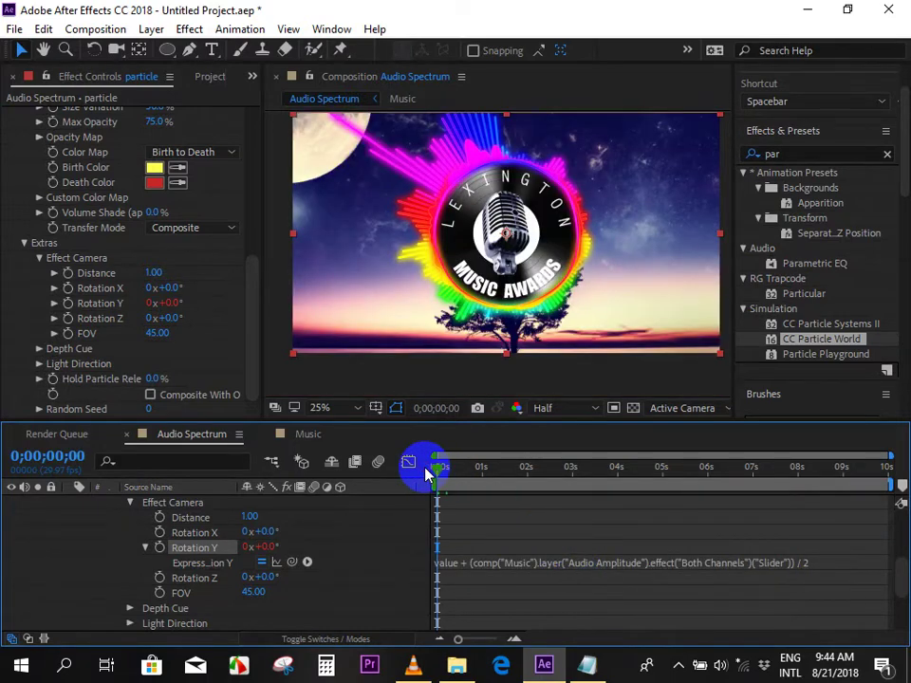
{"action": "key", "text": "space"}
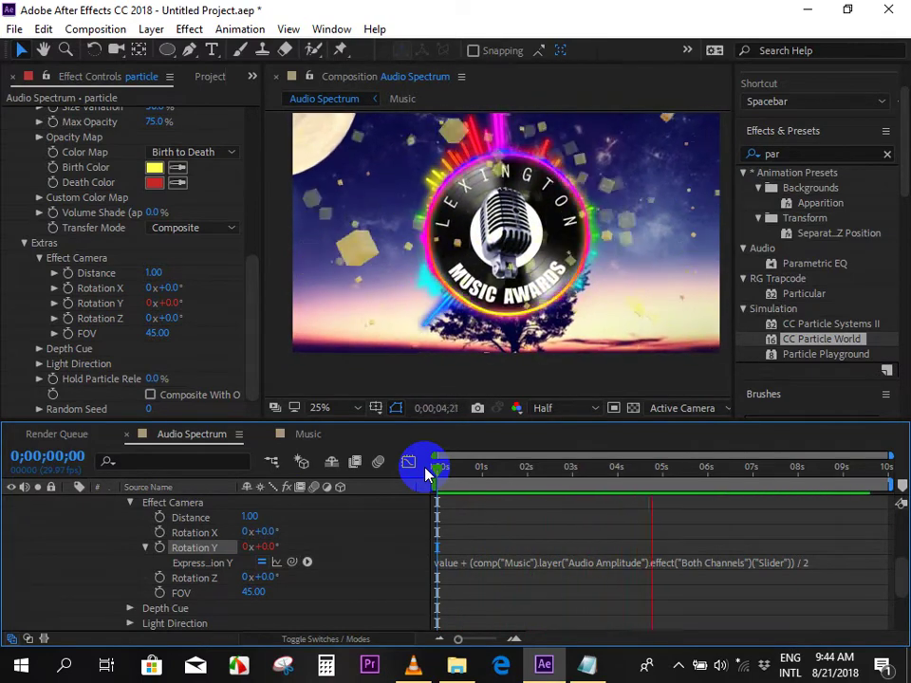
{"action": "key", "text": "space"}
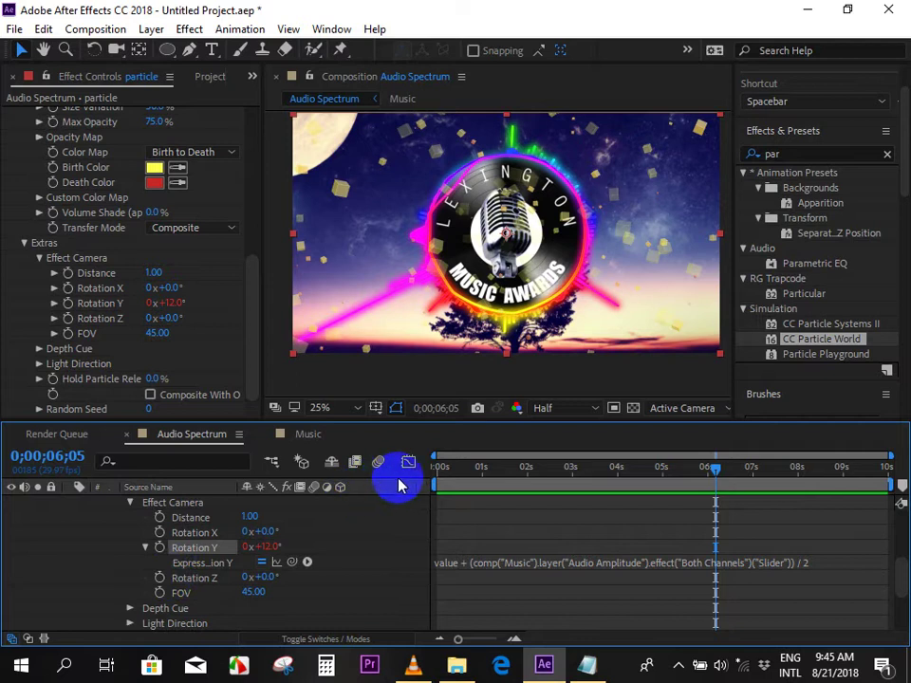
{"action": "left_click", "coordinate": [439, 469]}
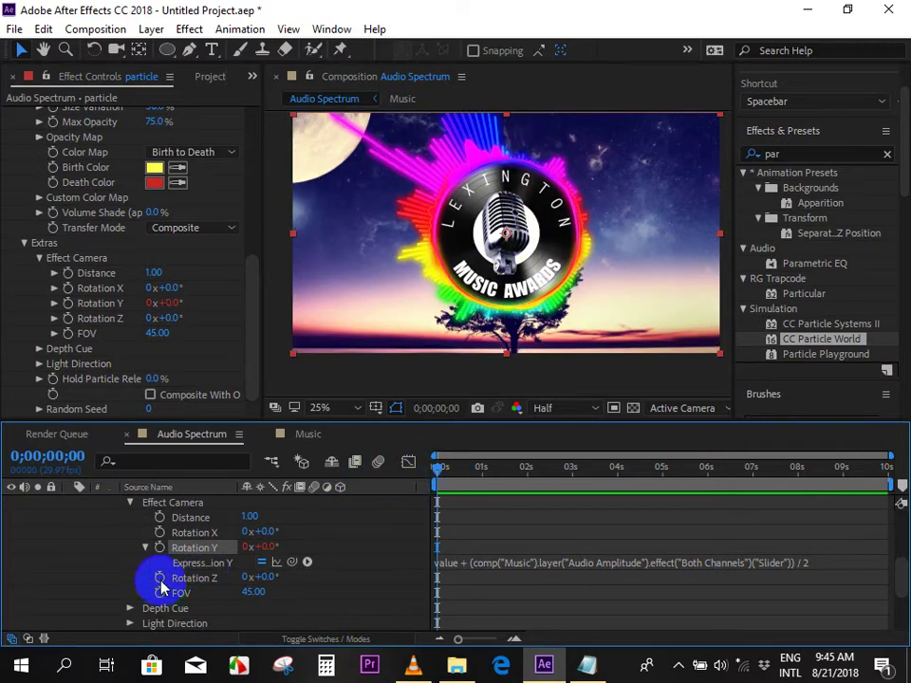
Paste the amplitude expression into Rotation Z with comp 'Music' and divisor 5, then preview.
{"action": "left_click", "coordinate": [161, 581], "text": "alt"}
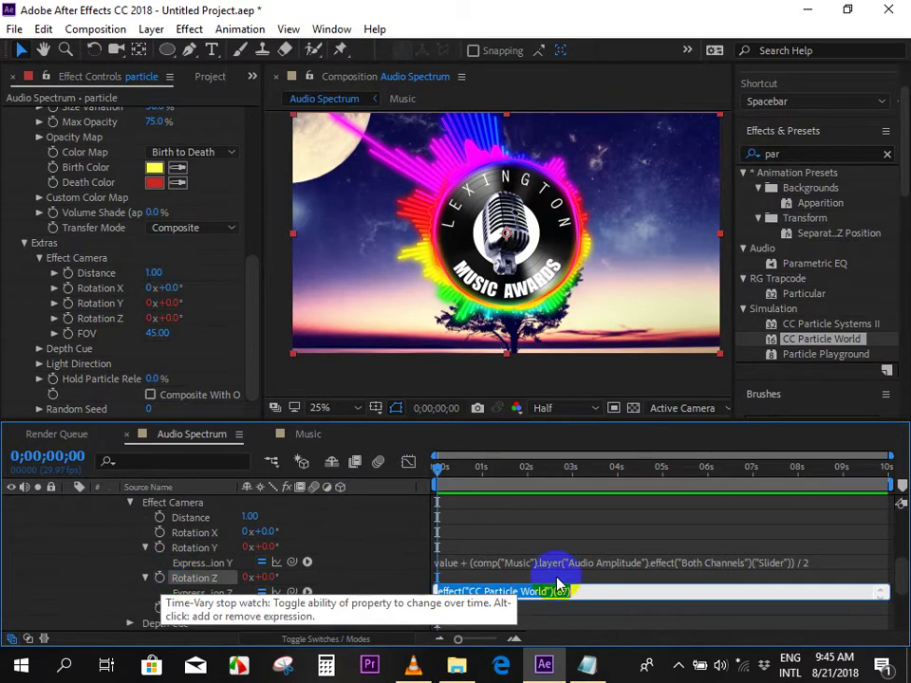
{"action": "type", "text": "value + (comp(\"?????\").layer(\"Audio Amplitude\").effect(\"Both Channels\")(\"Slider\")) / 5"}
{"action": "double_click", "coordinate": [520, 591]}
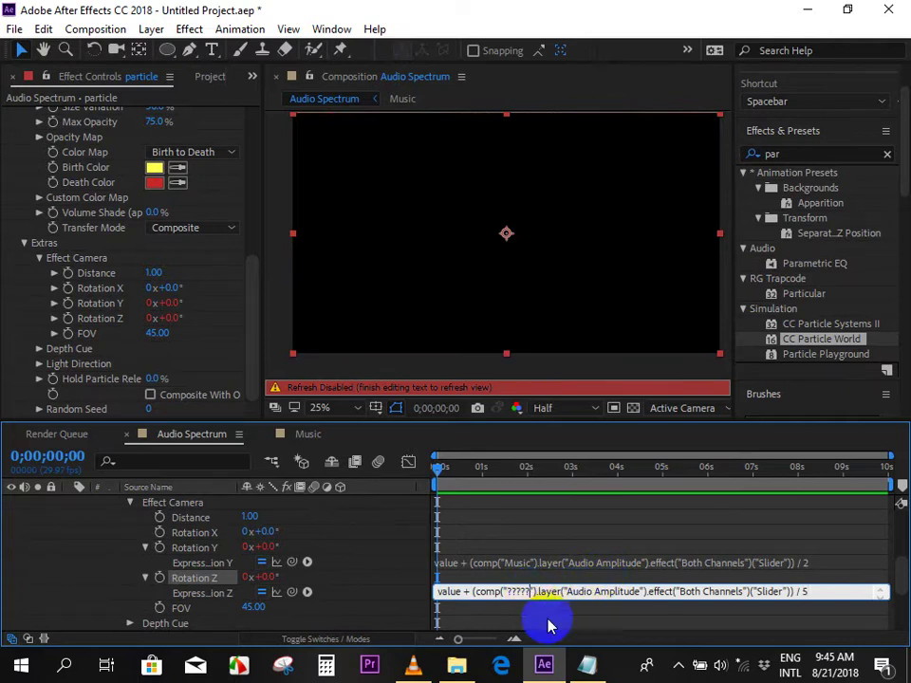
{"action": "key", "text": "BackSpace"}
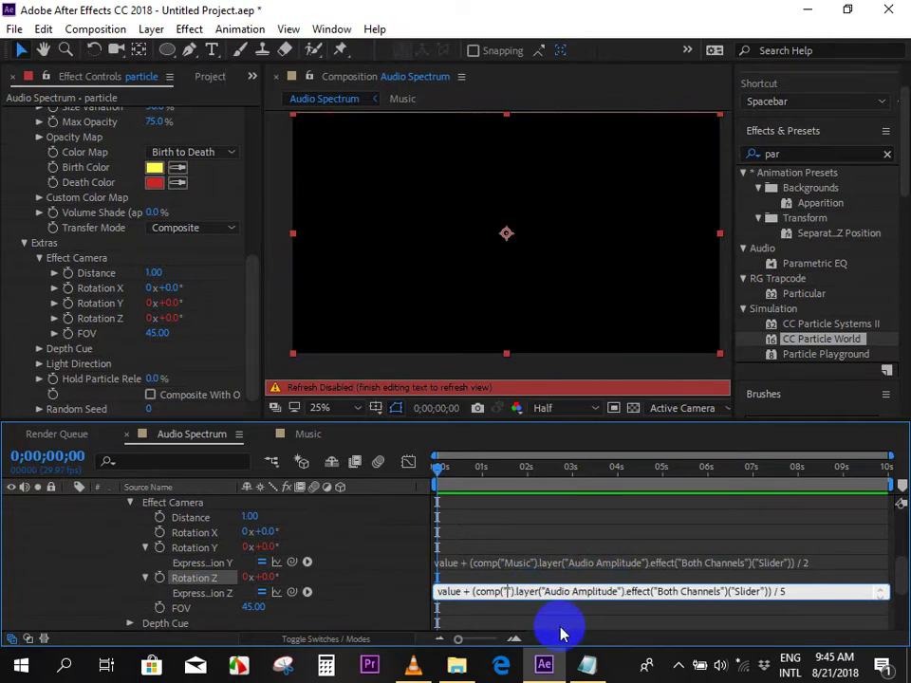
{"action": "type", "text": "Music"}
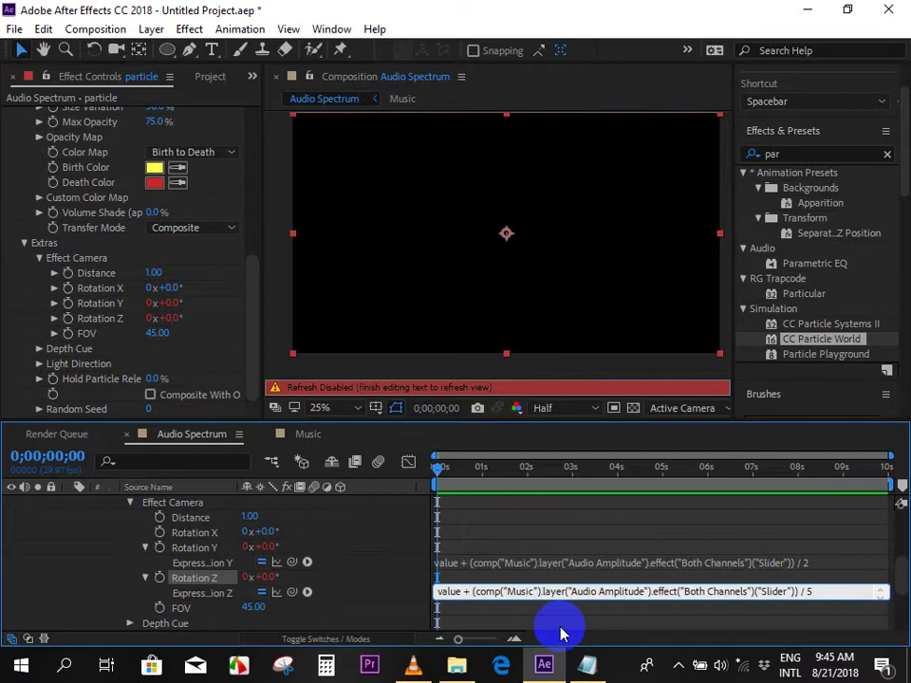
{"action": "left_click", "coordinate": [444, 502]}
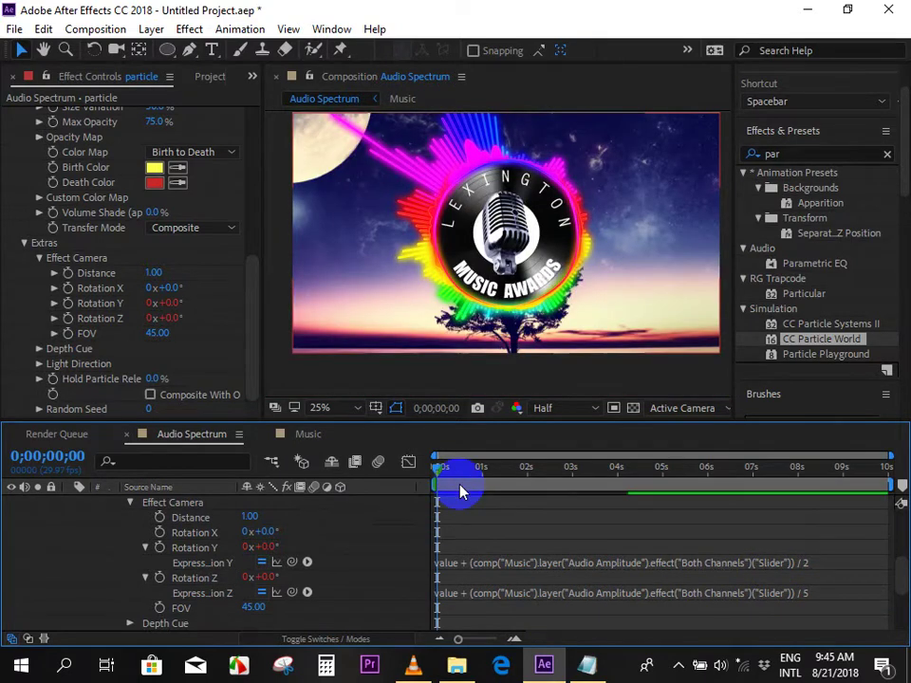
{"action": "key", "text": "space"}
{"action": "left_click", "coordinate": [408, 462]}
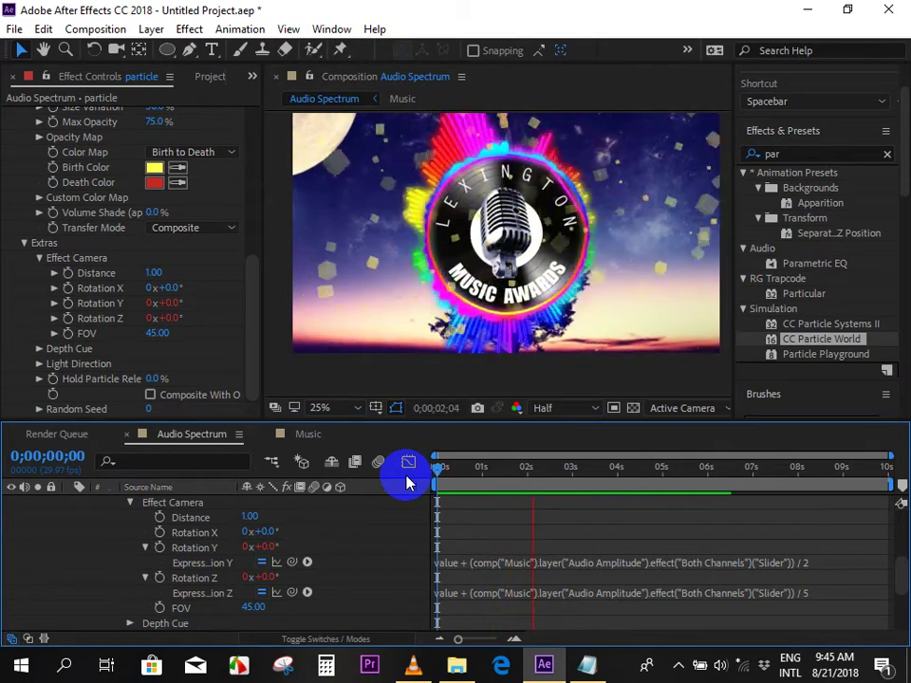
{"action": "key", "text": "space"}
{"action": "scroll", "coordinate": [82, 532], "scroll_direction": "up", "scroll_amount": 5}
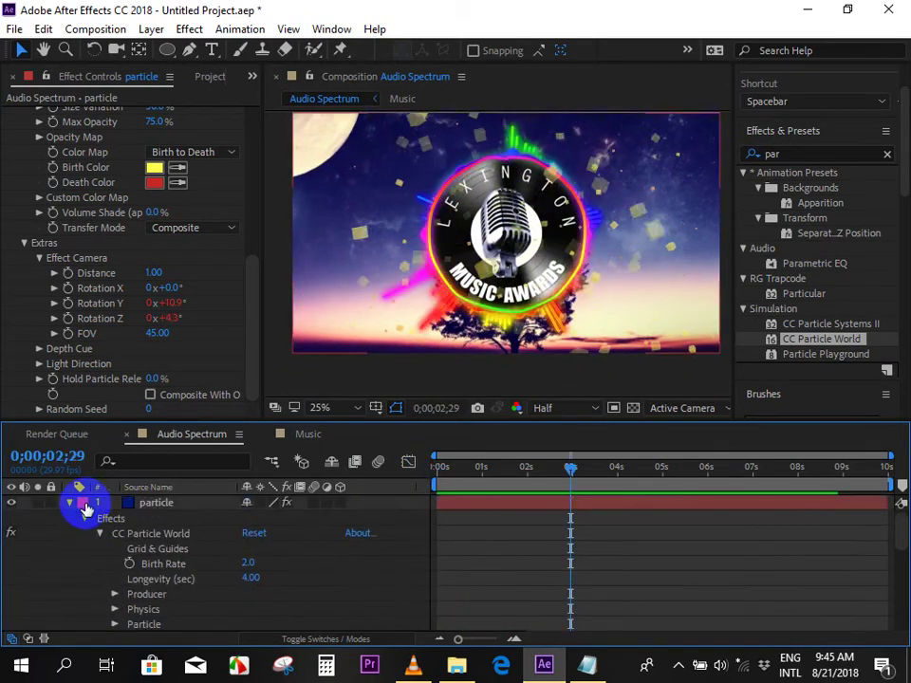
{"action": "left_click", "coordinate": [71, 504]}
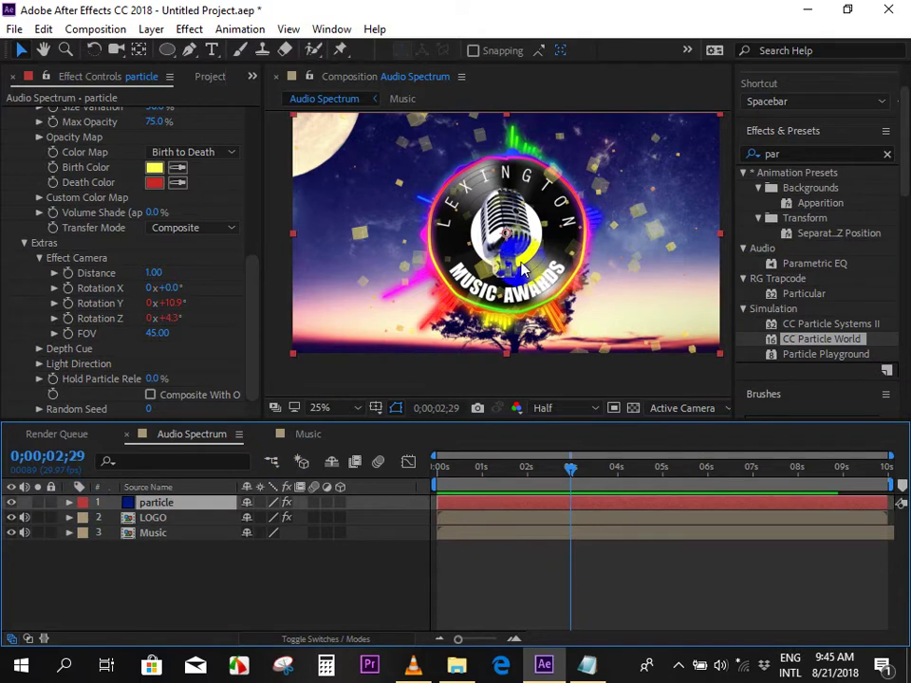
Move the particle layer below LOGO and preview around 1-2 seconds.
{"action": "left_click", "coordinate": [158, 506]}
{"action": "mouse_move", "coordinate": [158, 512]}
{"action": "left_mouse_down"}
{"action": "mouse_move", "coordinate": [159, 534]}
{"action": "mouse_move", "coordinate": [158, 525]}
{"action": "left_mouse_up"}
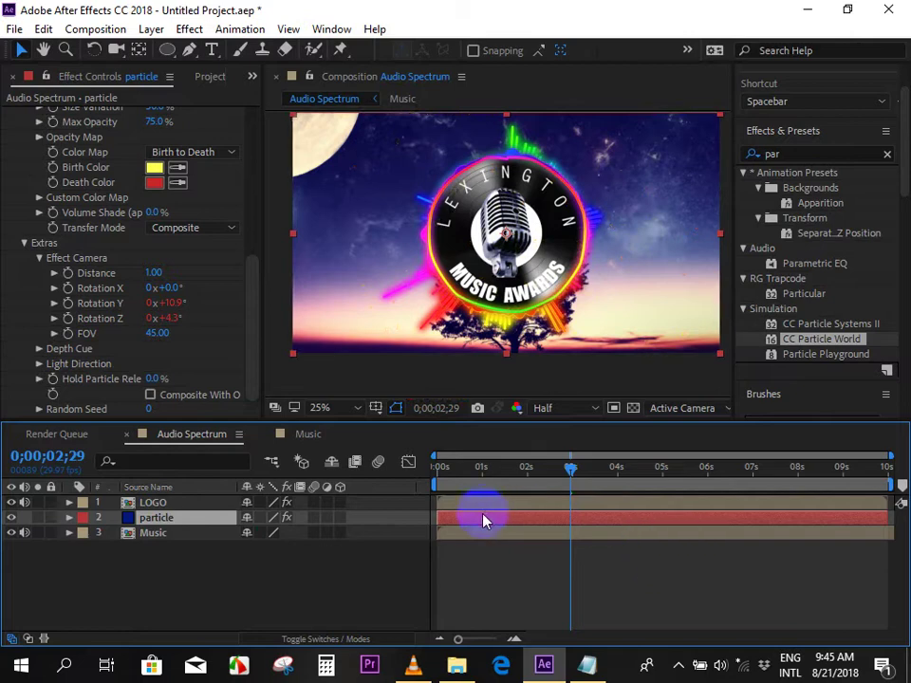
{"action": "left_click", "coordinate": [551, 468]}
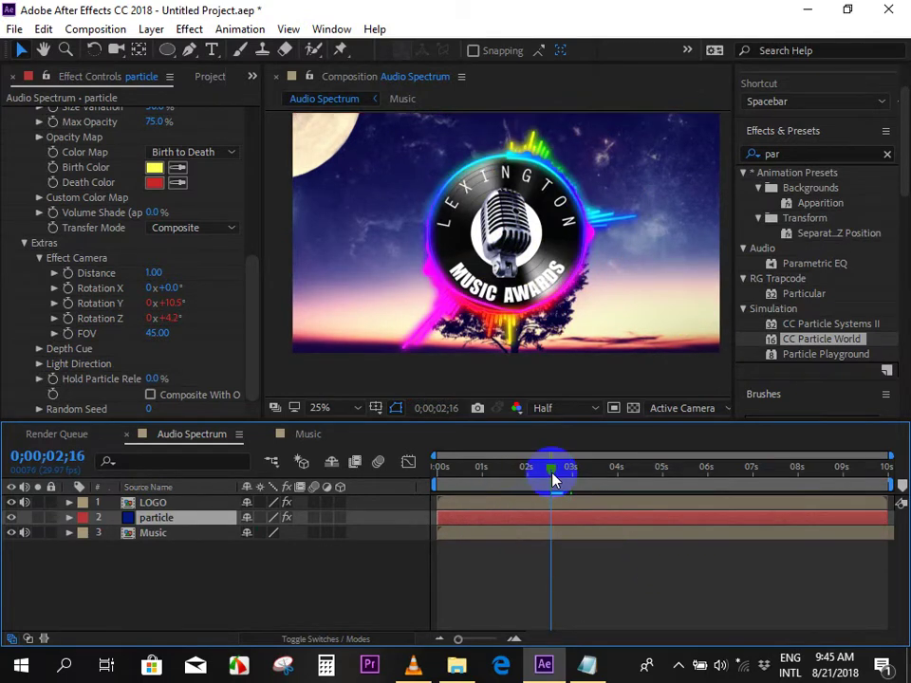
{"action": "key", "text": "space"}
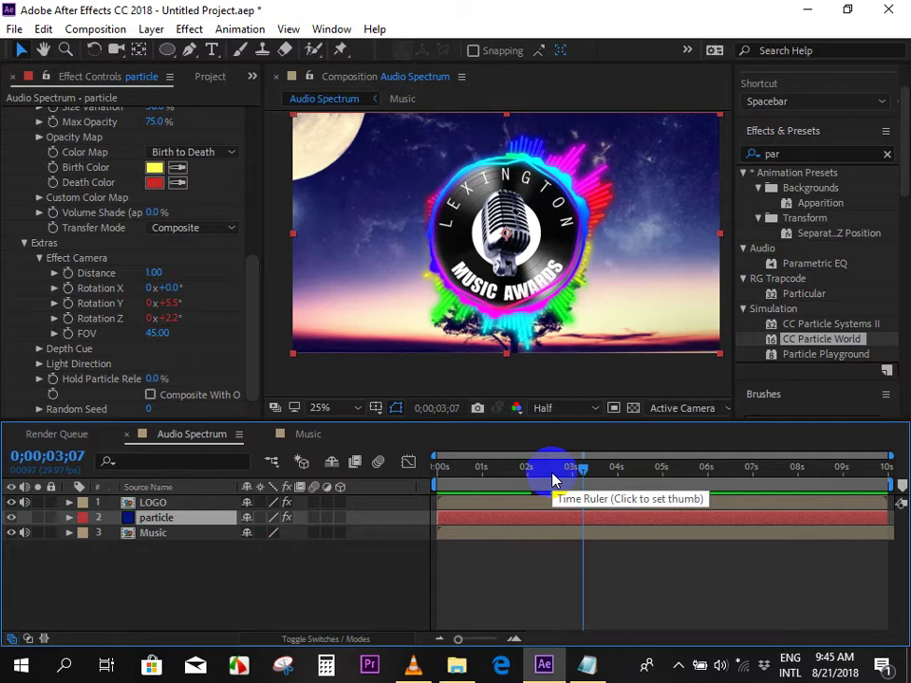
{"action": "left_click_drag", "start_coordinate": [468, 468], "coordinate": [490, 468]}
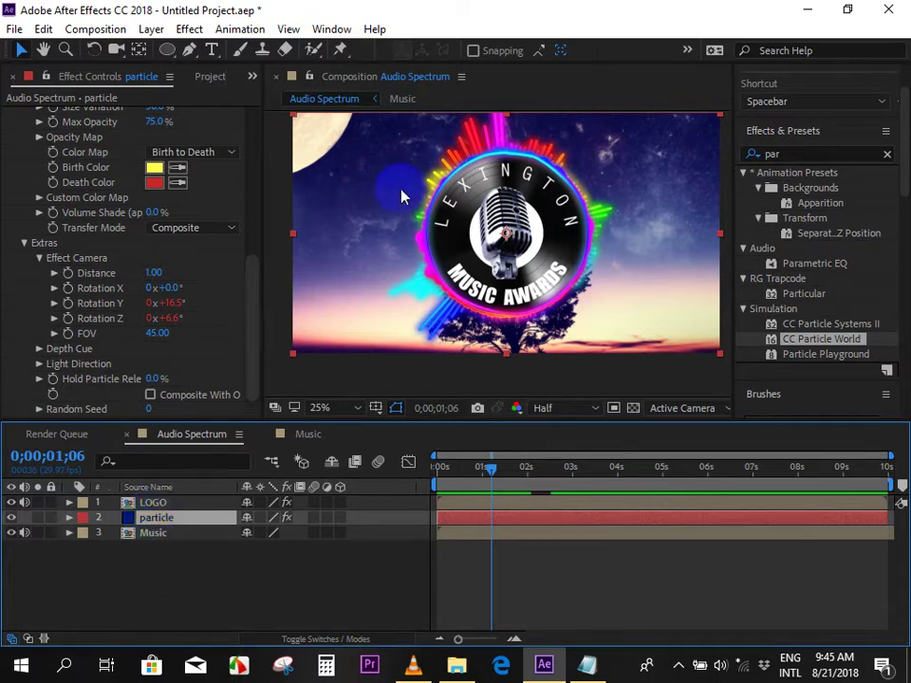
Toggle LOGO's visibility to check the particles, then open the LOGO precomp.
{"action": "left_click", "coordinate": [153, 502]}
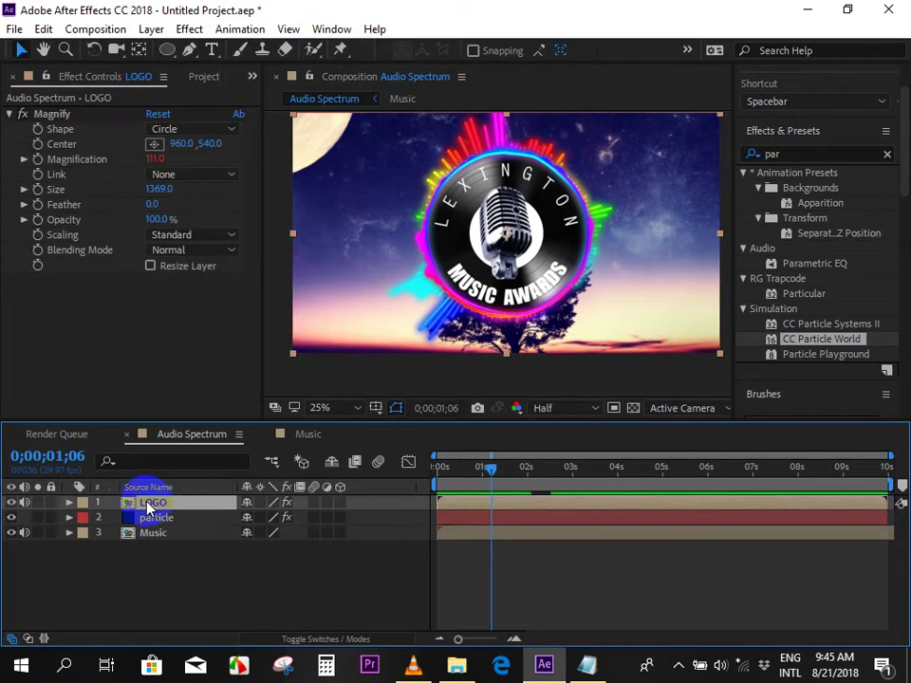
{"action": "left_click", "coordinate": [11, 503]}
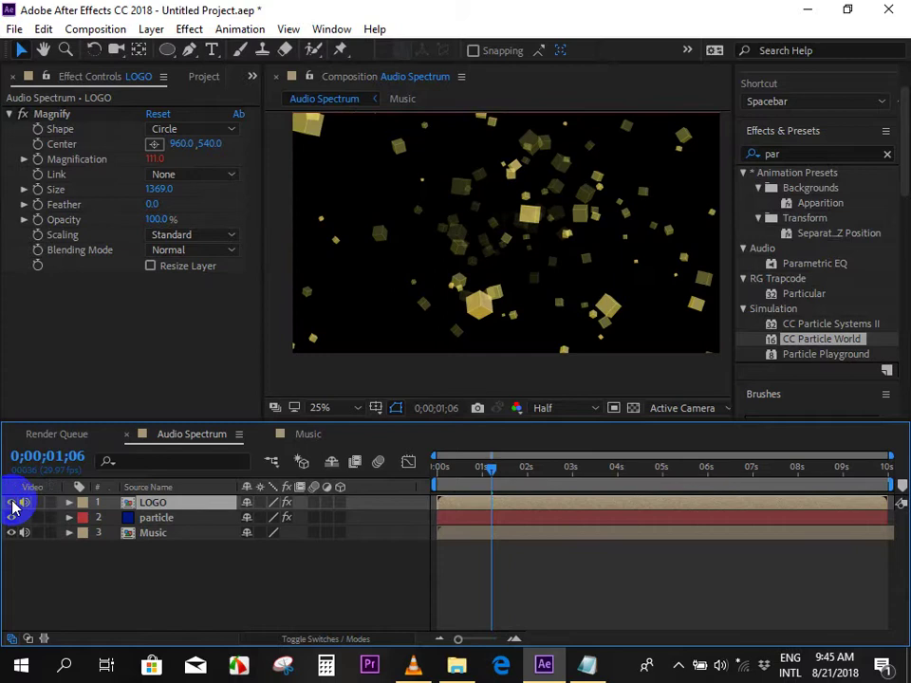
{"action": "left_click", "coordinate": [12, 502]}
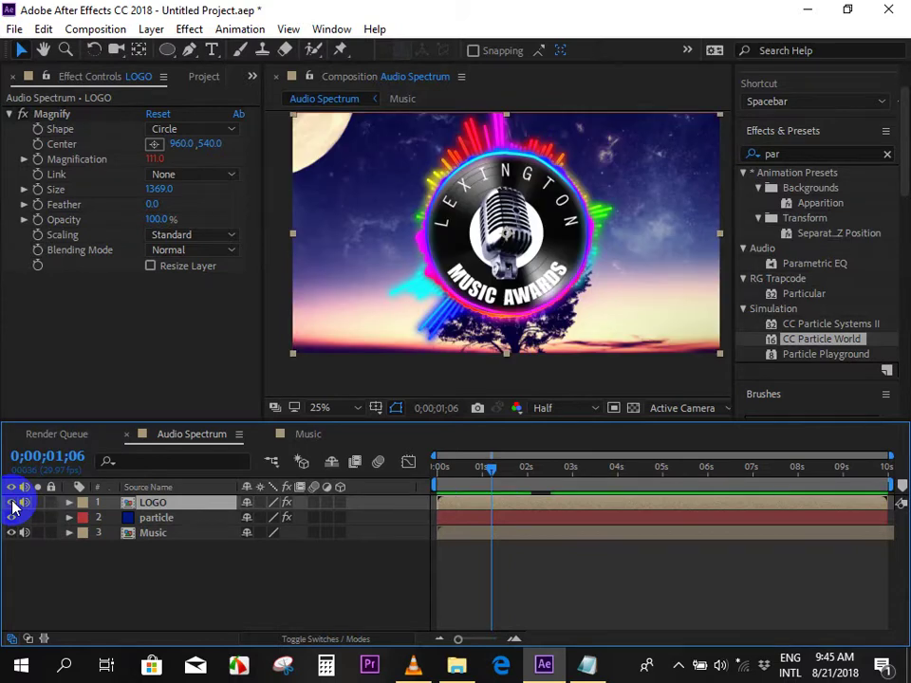
{"action": "left_click", "coordinate": [157, 518]}
{"action": "left_click", "coordinate": [157, 504]}
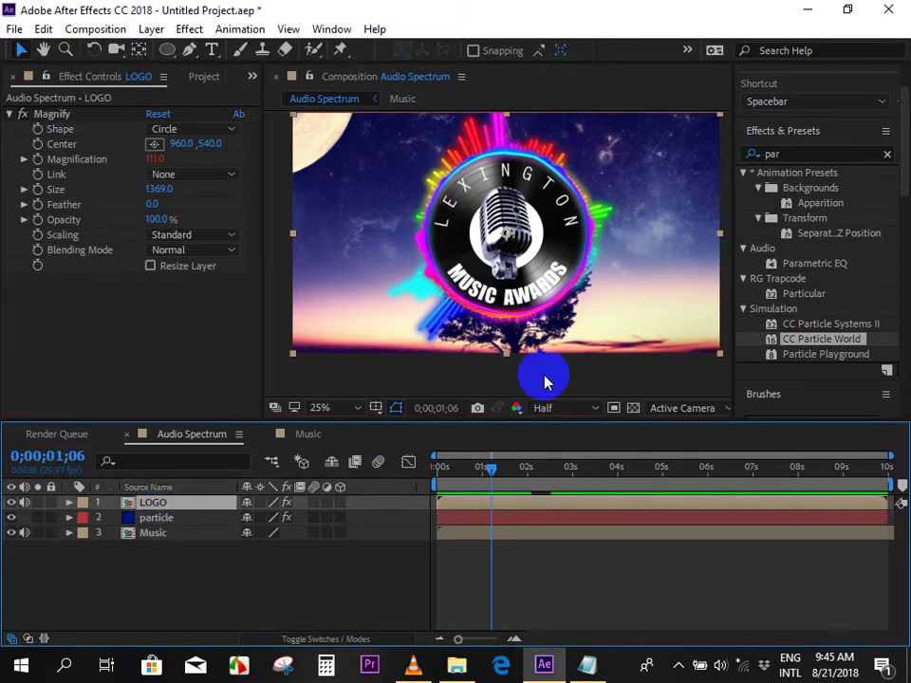
{"action": "left_click", "coordinate": [519, 571]}
{"action": "left_click", "coordinate": [504, 504]}
{"action": "left_click", "coordinate": [517, 548]}
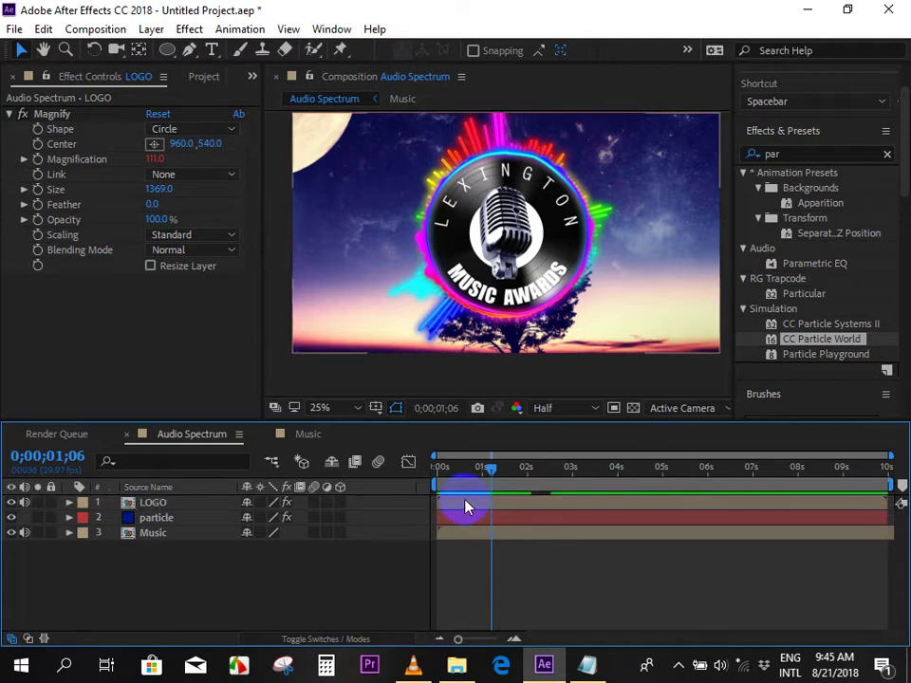
{"action": "left_click", "coordinate": [466, 506]}
{"action": "left_click", "coordinate": [490, 471]}
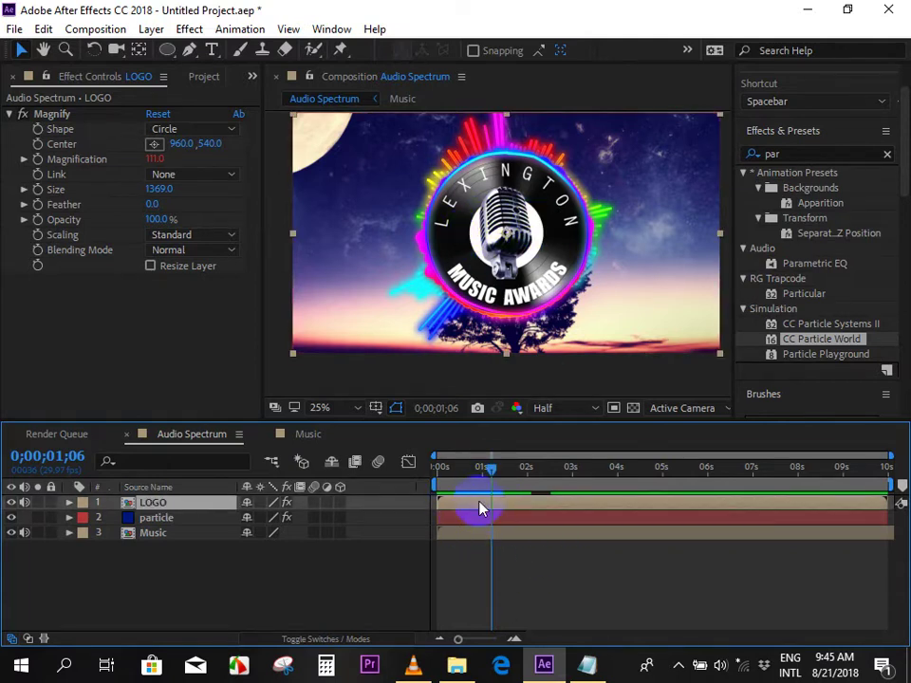
{"action": "double_click", "coordinate": [479, 507]}
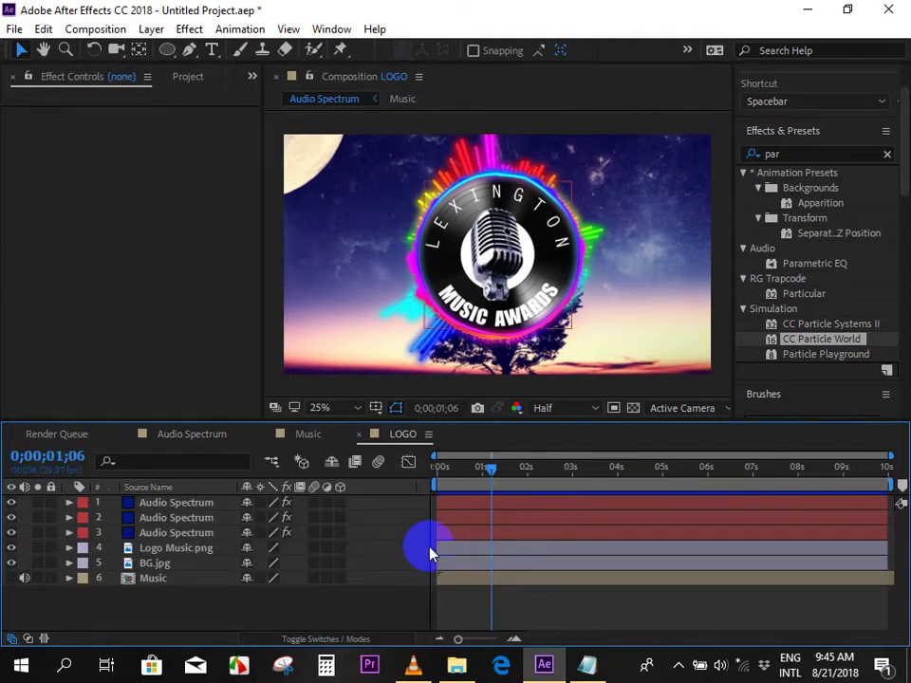
Toggle BG.jpg's visibility, delete it from LOGO, and bring up the Music comp.
{"action": "left_click", "coordinate": [169, 565]}
{"action": "left_click", "coordinate": [11, 564]}
{"action": "left_click", "coordinate": [12, 564]}
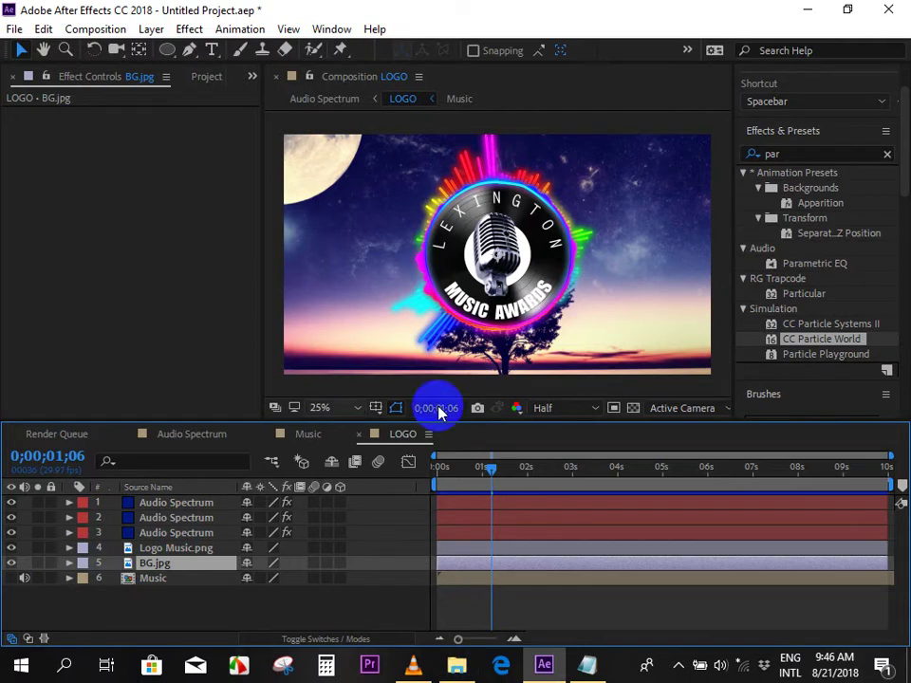
{"action": "left_click", "coordinate": [460, 566]}
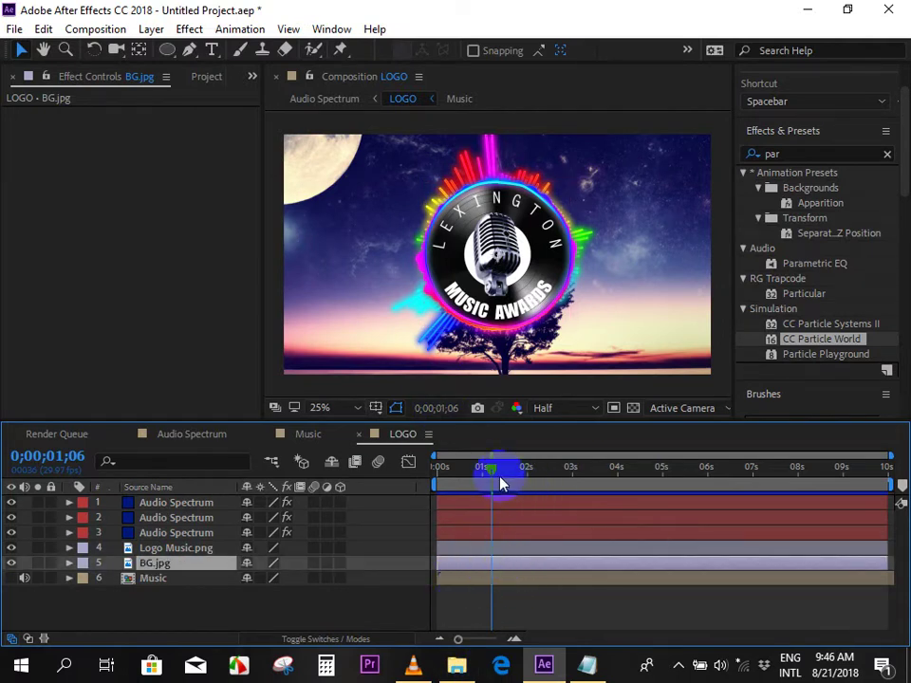
{"action": "left_click_drag", "start_coordinate": [503, 484], "coordinate": [488, 473]}
{"action": "left_click", "coordinate": [528, 615]}
{"action": "left_click", "coordinate": [507, 566]}
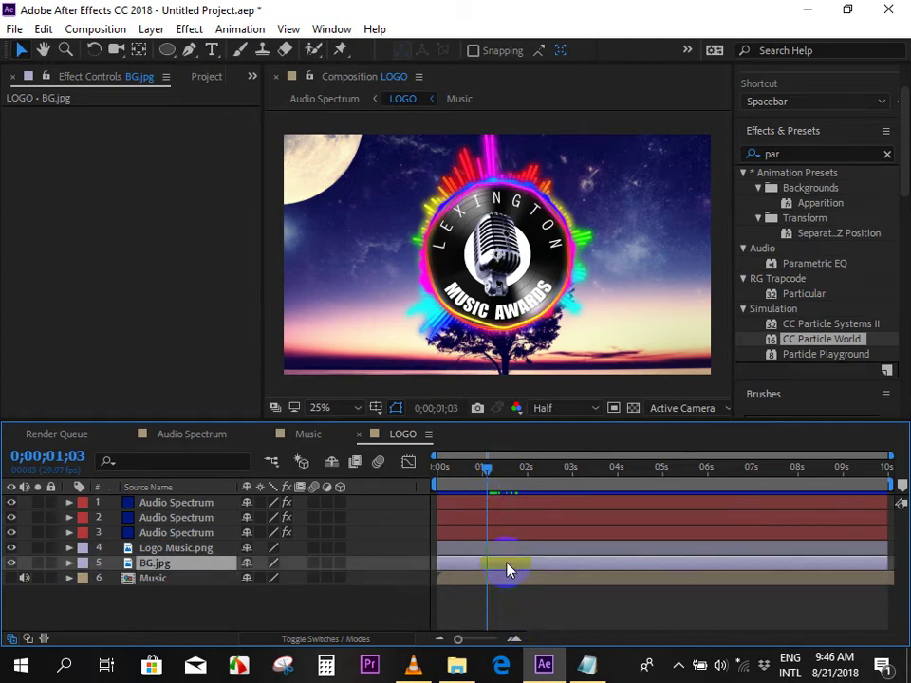
{"action": "key", "text": "Delete"}
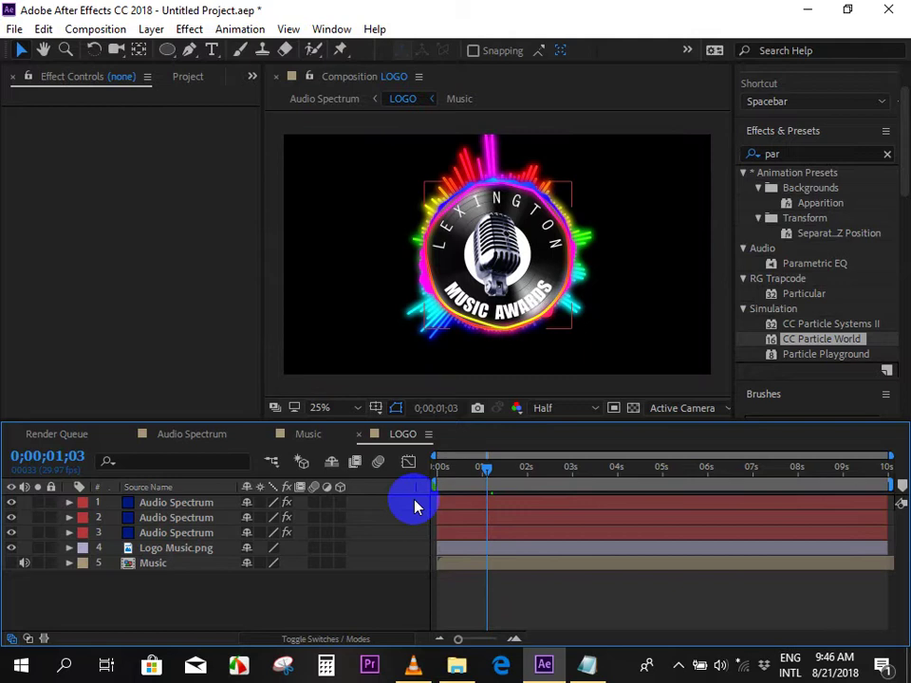
{"action": "left_click", "coordinate": [309, 433]}
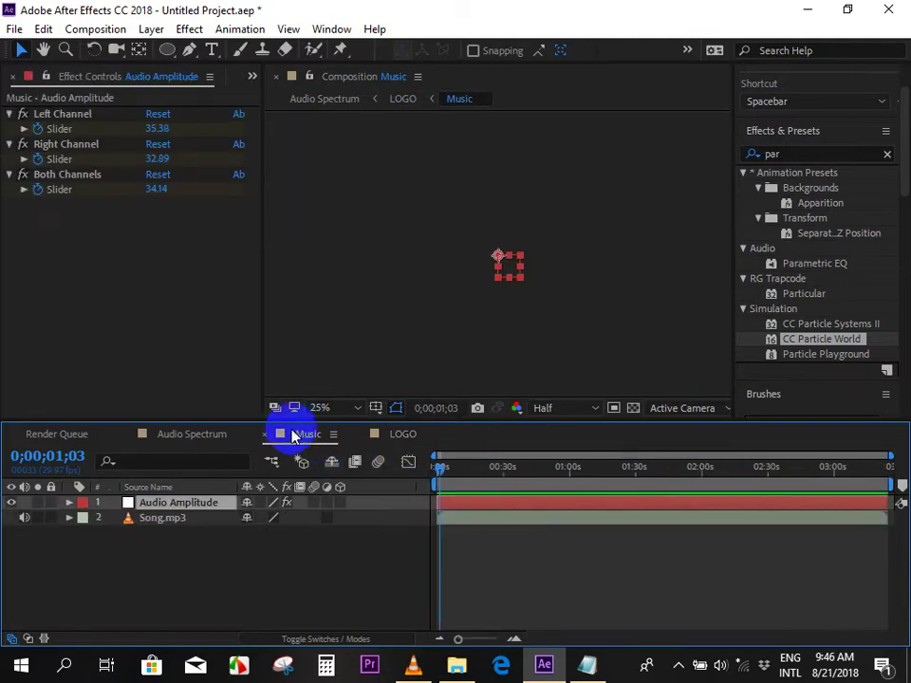
Paste BG.jpg into the Audio Spectrum comp and place it below the particle layer.
{"action": "left_click", "coordinate": [197, 434]}
{"action": "left_click_drag", "start_coordinate": [473, 471], "coordinate": [389, 486]}
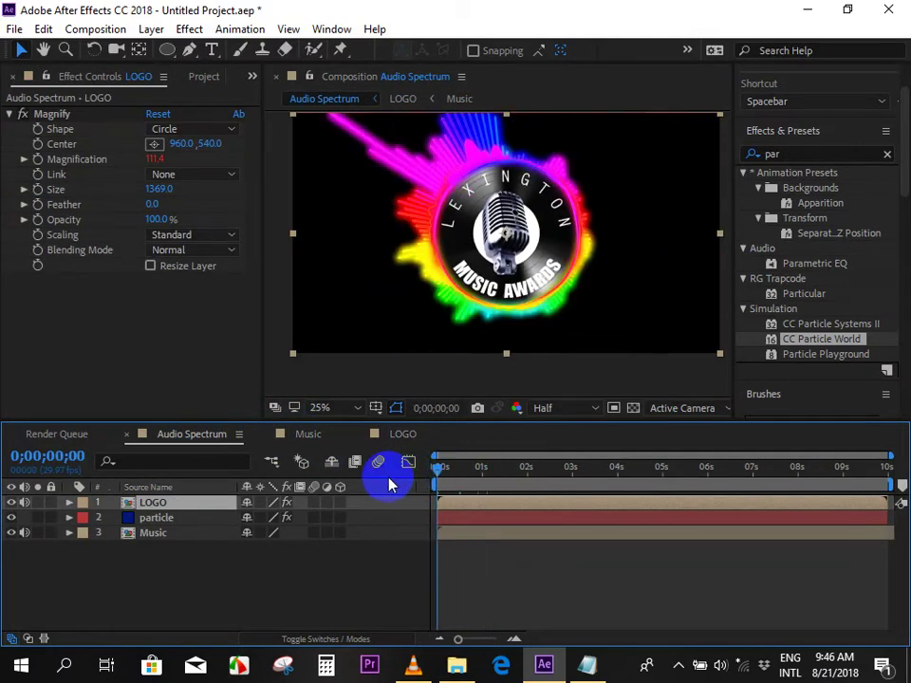
{"action": "key", "text": "ctrl+v"}
{"action": "left_click_drag", "start_coordinate": [162, 501], "coordinate": [152, 541]}
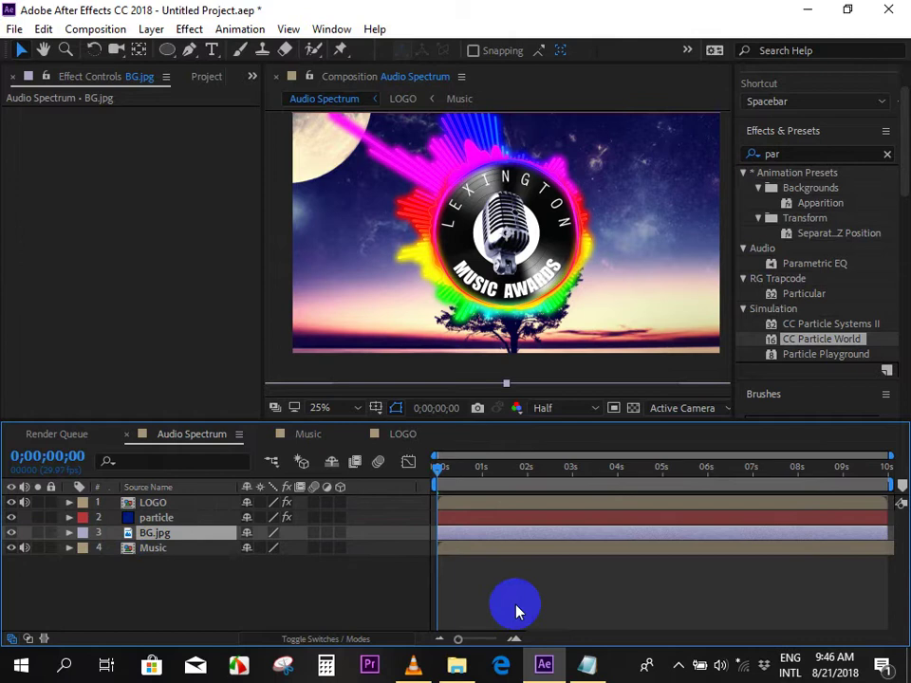
Preview the particles and end the work area at 0;00;04;16.
{"action": "left_click", "coordinate": [159, 520]}
{"action": "left_click_drag", "start_coordinate": [447, 472], "coordinate": [481, 478]}
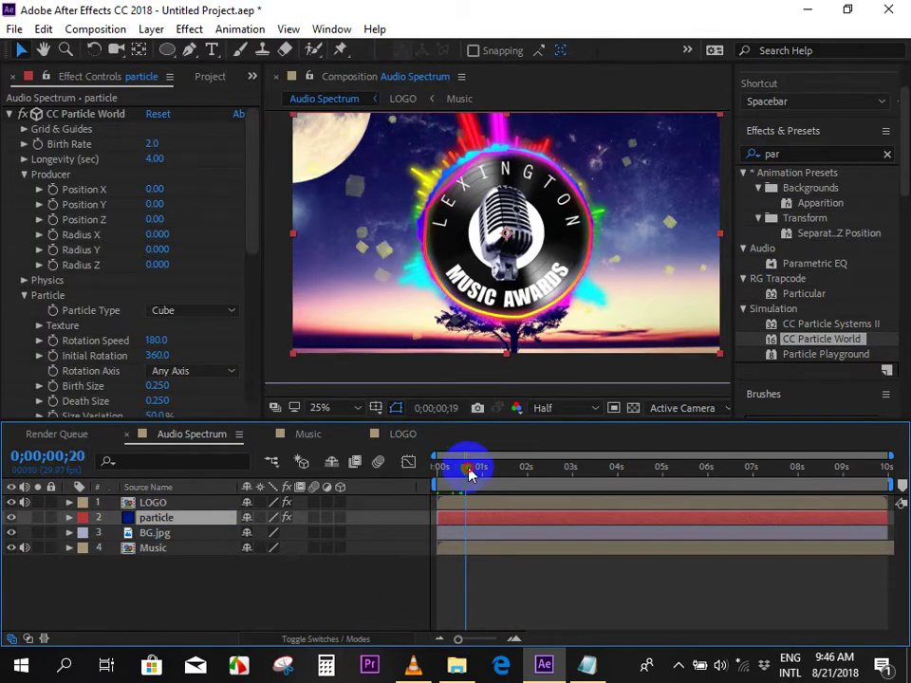
{"action": "left_click", "coordinate": [645, 582]}
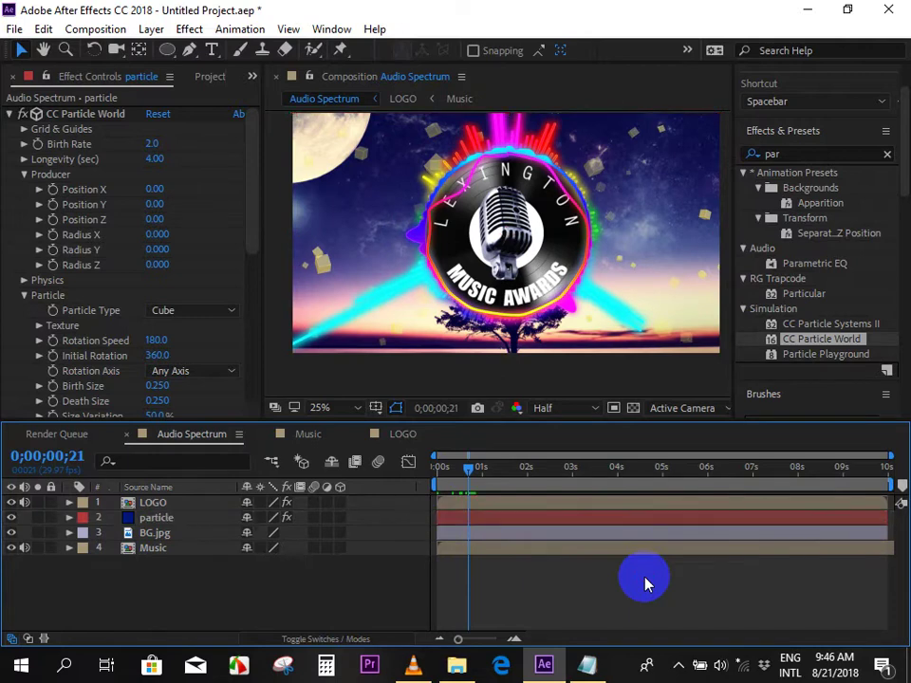
{"action": "key", "text": "space"}
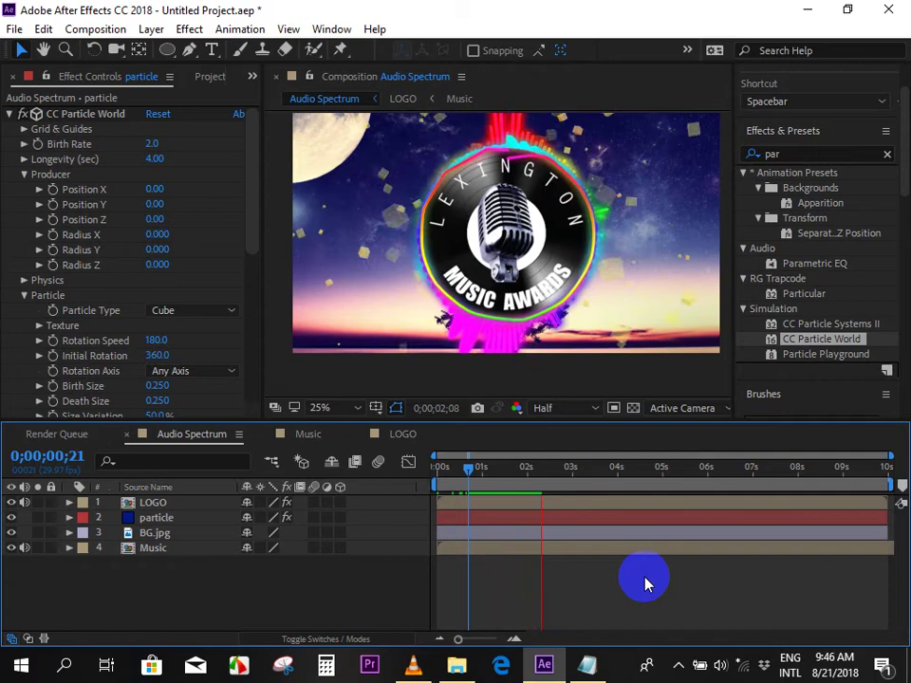
{"action": "mouse_move", "coordinate": [555, 480]}
{"action": "left_mouse_down"}
{"action": "mouse_move", "coordinate": [498, 483]}
{"action": "mouse_move", "coordinate": [641, 486]}
{"action": "left_mouse_up"}
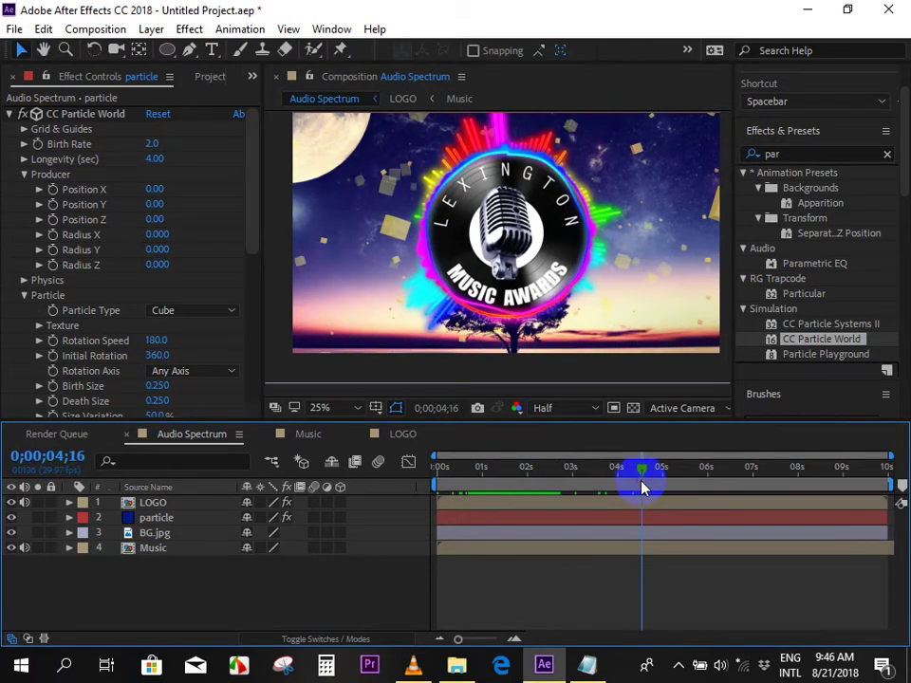
{"action": "key", "text": "n"}
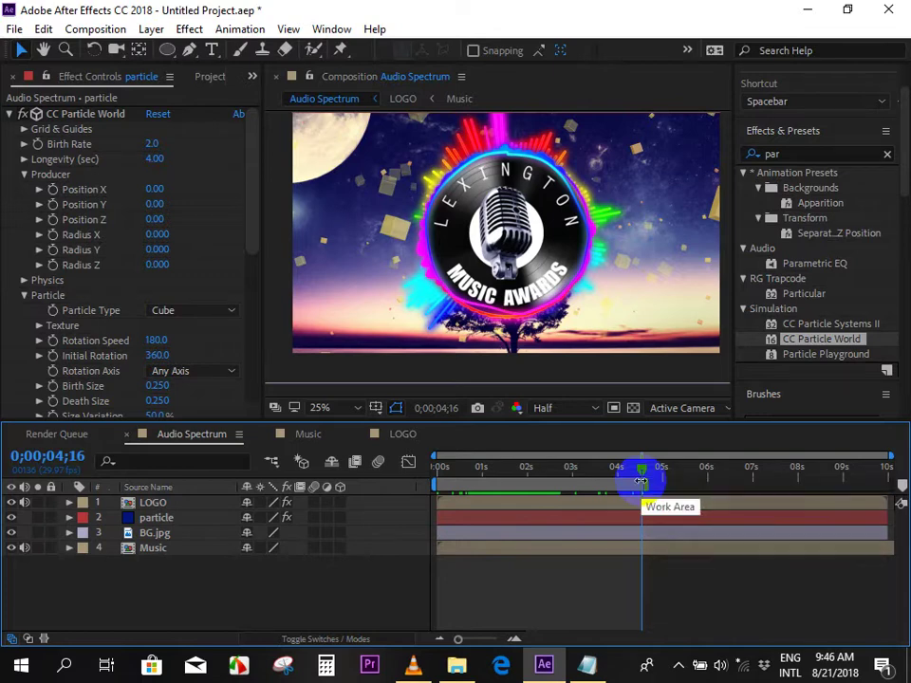
{"action": "mouse_move", "coordinate": [641, 479]}
{"action": "left_mouse_down"}
{"action": "mouse_move", "coordinate": [440, 486]}
{"action": "mouse_move", "coordinate": [602, 471]}
{"action": "mouse_move", "coordinate": [376, 493]}
{"action": "left_mouse_up"}
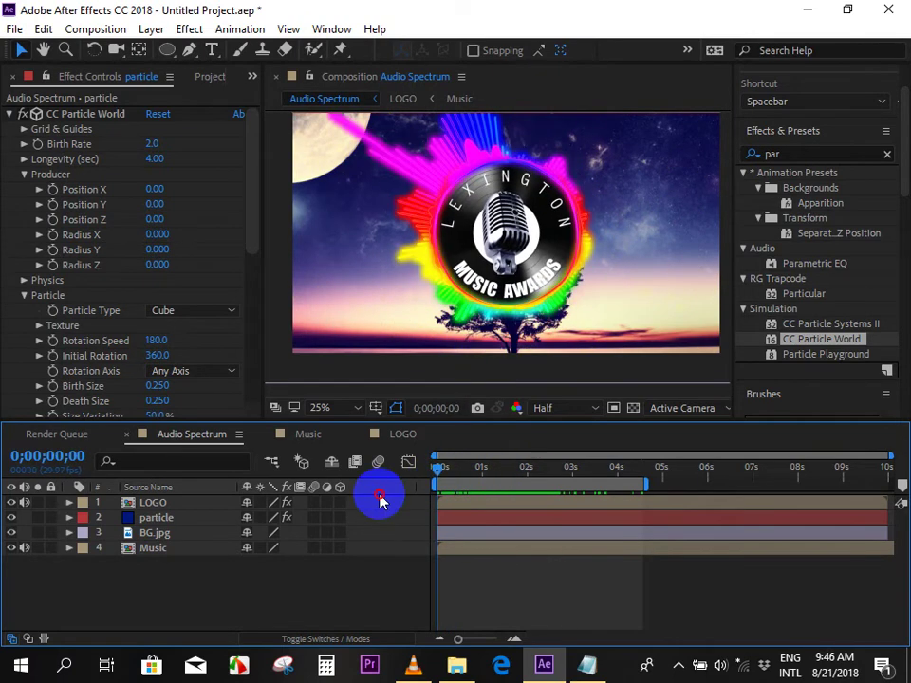
Check the saved expression notes in Notepad, then hide them again.
{"action": "left_click", "coordinate": [587, 664]}
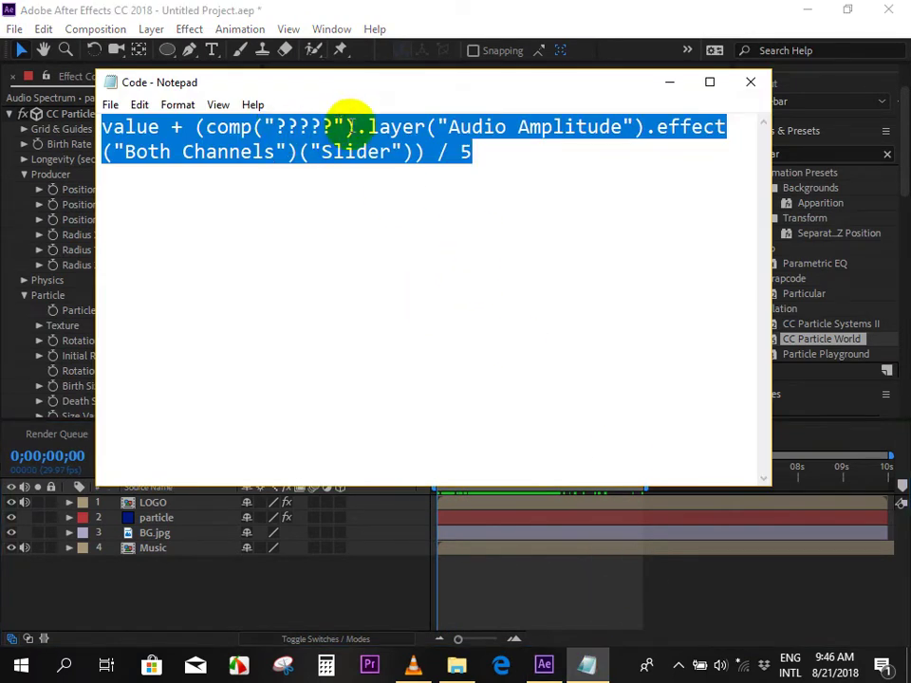
{"action": "left_click", "coordinate": [670, 84]}
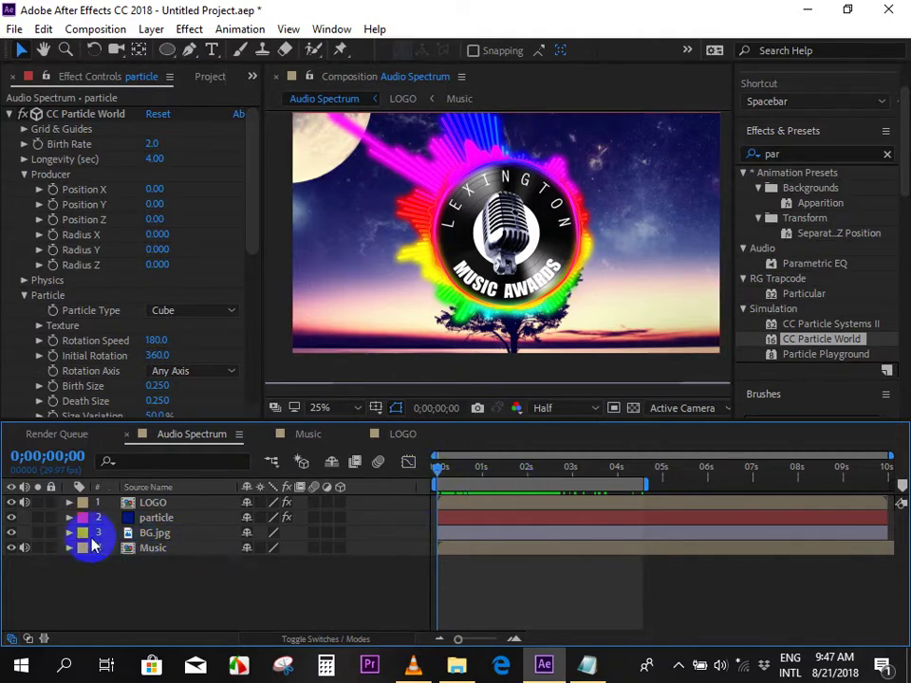
{"action": "left_click", "coordinate": [584, 663]}
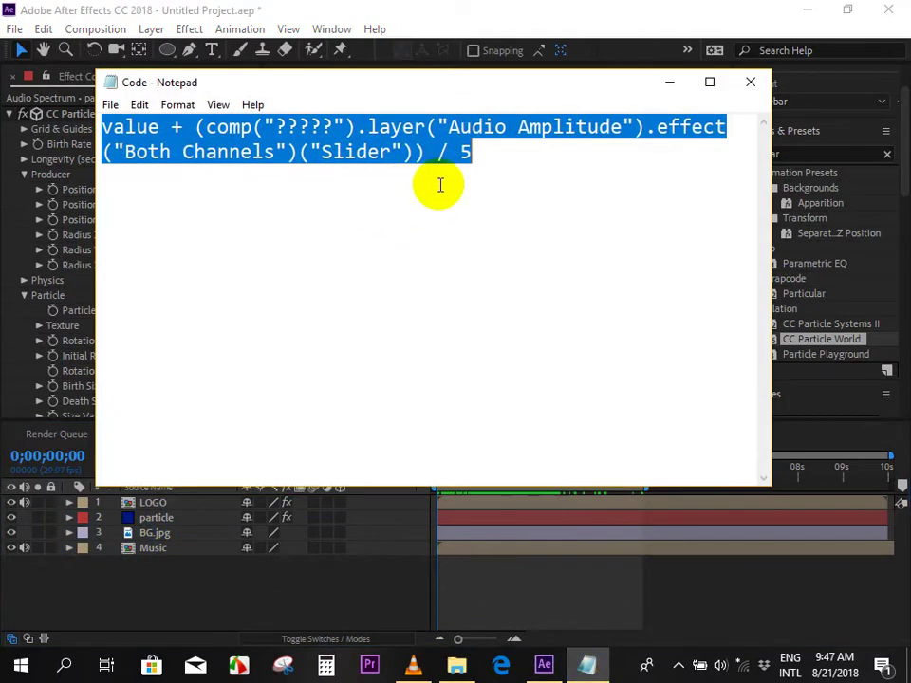
{"action": "left_click", "coordinate": [671, 84]}
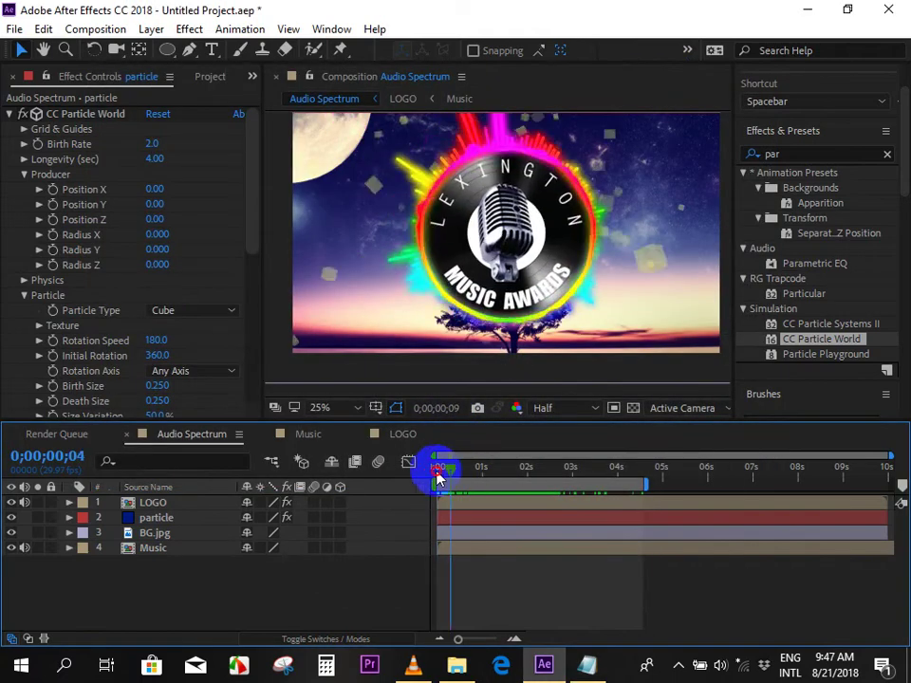
Preview the animation from the start and reselect the particle layer.
{"action": "key", "text": "space"}
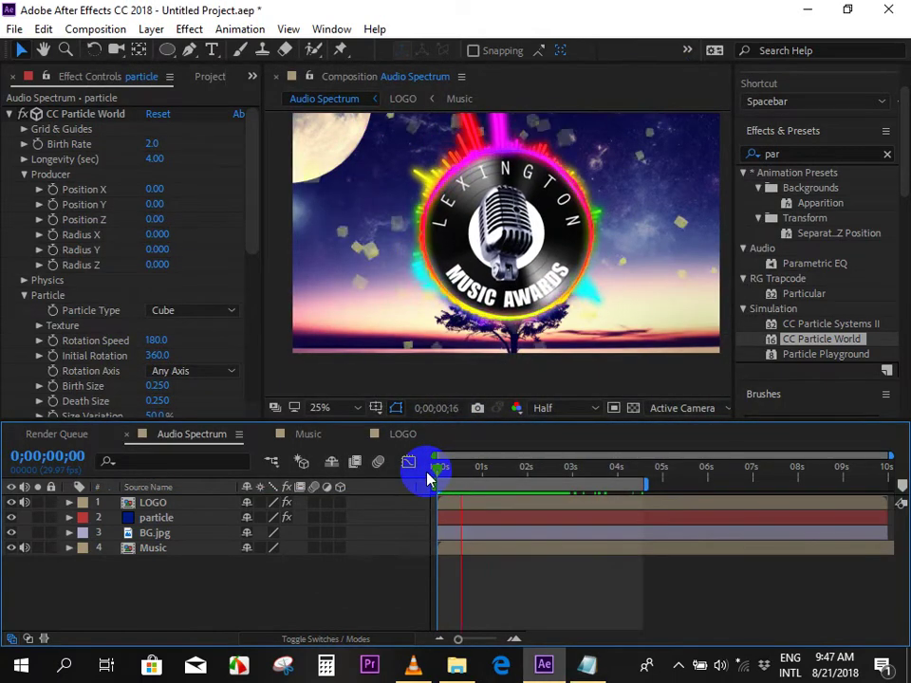
{"action": "left_click", "coordinate": [636, 480]}
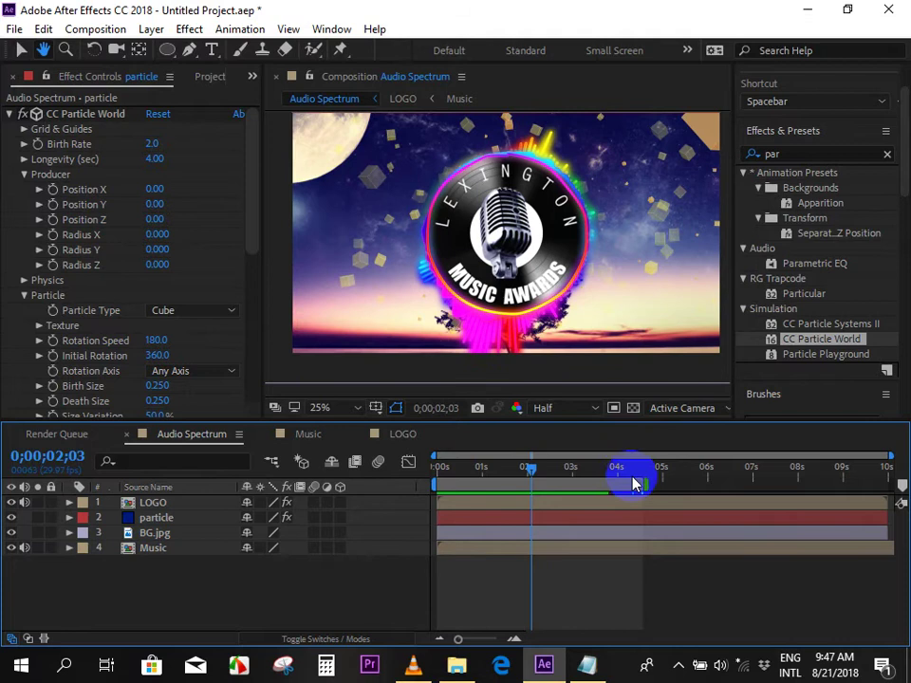
{"action": "left_click_drag", "start_coordinate": [512, 471], "coordinate": [505, 473]}
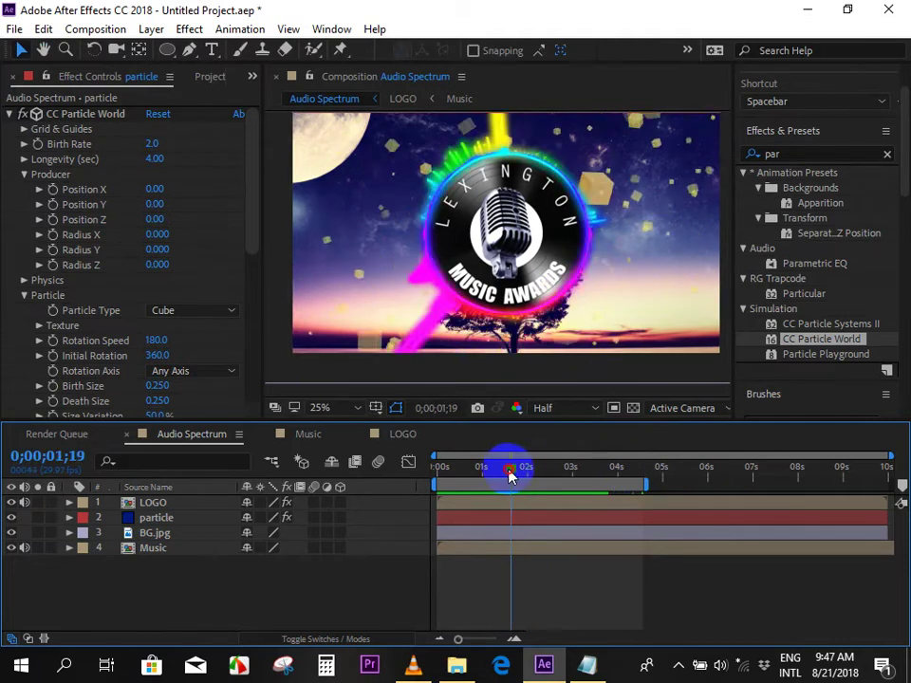
{"action": "left_click", "coordinate": [529, 537]}
{"action": "left_click", "coordinate": [482, 513]}
{"action": "mouse_move", "coordinate": [504, 471]}
{"action": "left_mouse_down"}
{"action": "mouse_move", "coordinate": [434, 484]}
{"action": "mouse_move", "coordinate": [462, 492]}
{"action": "mouse_move", "coordinate": [430, 494]}
{"action": "left_mouse_up"}
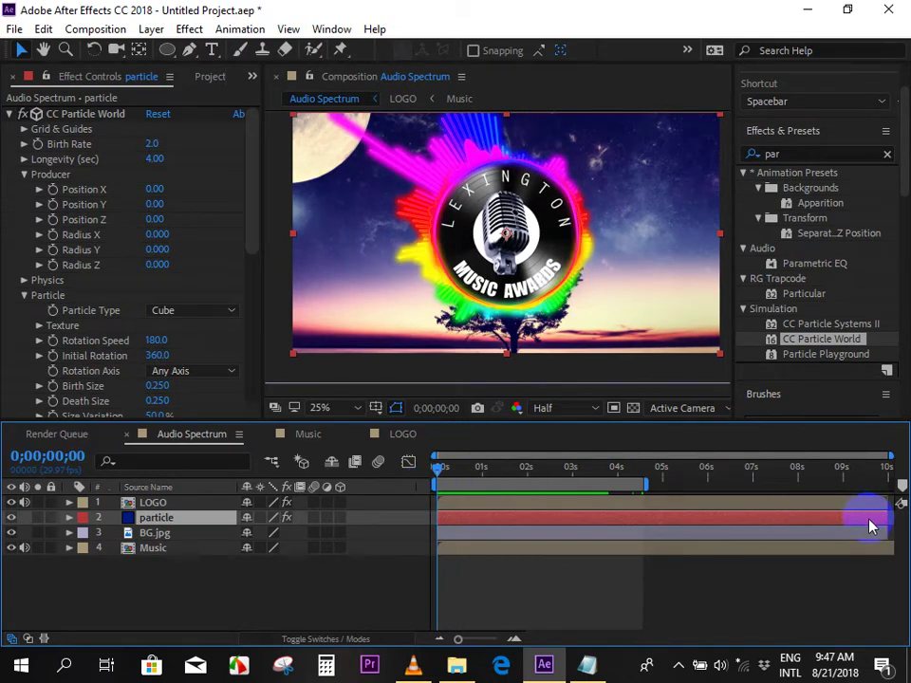
Keep the particle layer full length, with Rotation Axis on Any Axis and Transfer Mode Composite.
{"action": "left_click_drag", "start_coordinate": [866, 528], "coordinate": [810, 527]}
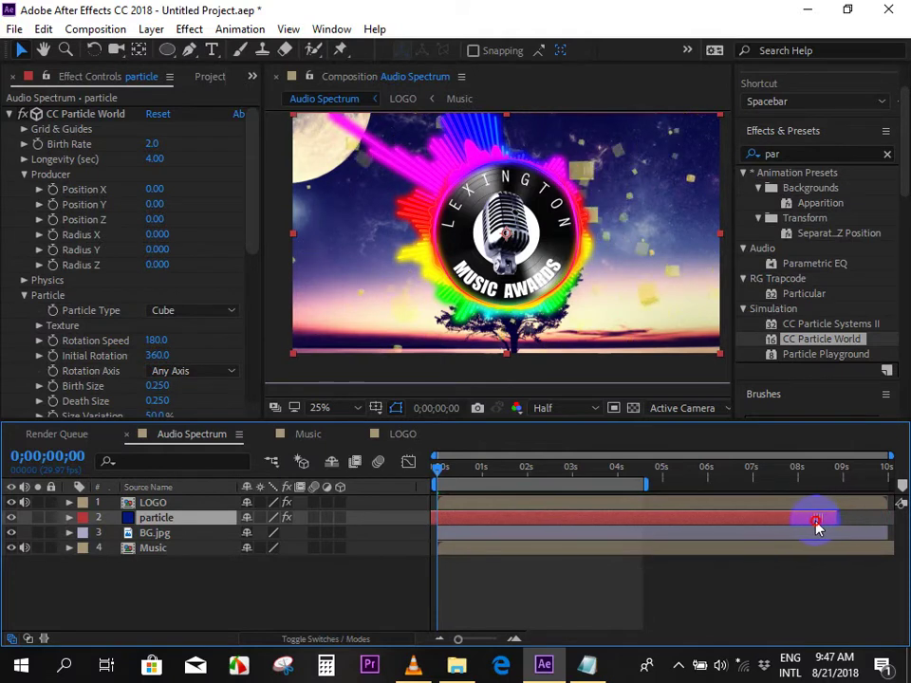
{"action": "left_click_drag", "start_coordinate": [824, 517], "coordinate": [892, 517]}
{"action": "left_click_drag", "start_coordinate": [252, 143], "coordinate": [245, 210]}
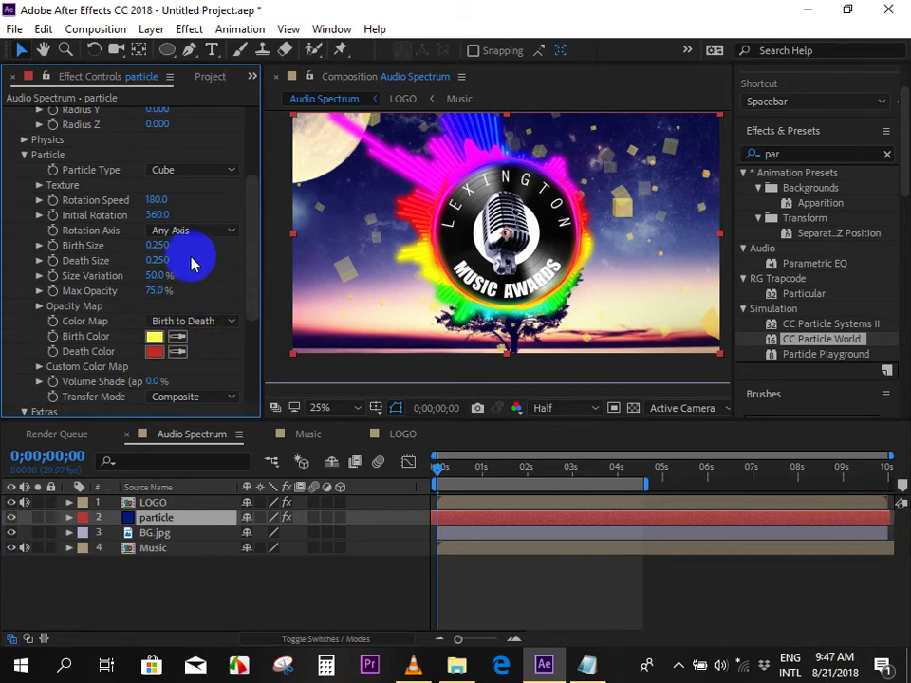
{"action": "left_click", "coordinate": [221, 234]}
{"action": "left_click", "coordinate": [254, 194]}
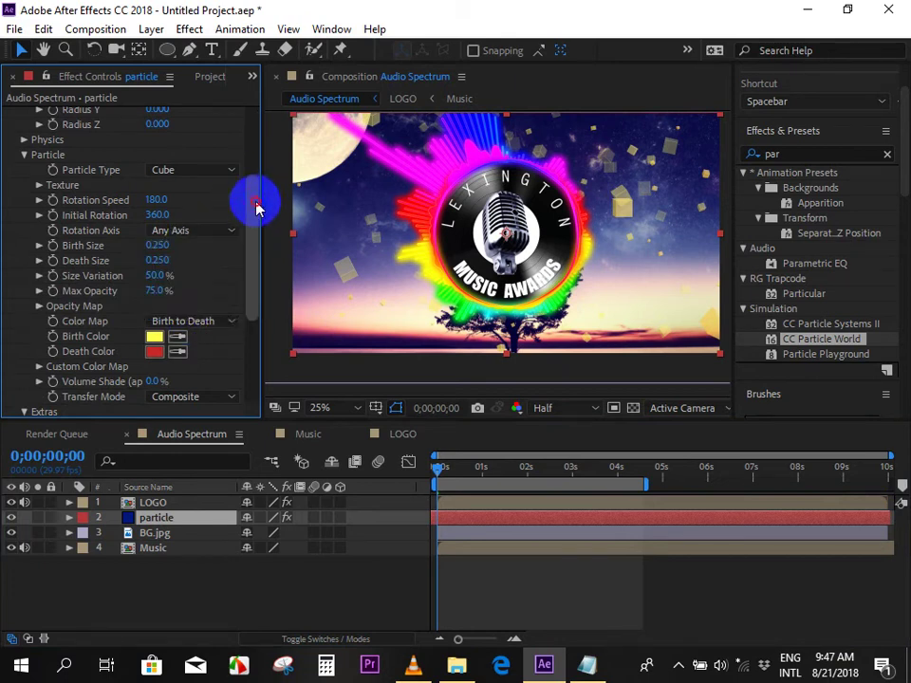
{"action": "scroll", "coordinate": [234, 296], "scroll_direction": "down", "scroll_amount": 3}
{"action": "left_click", "coordinate": [194, 259]}
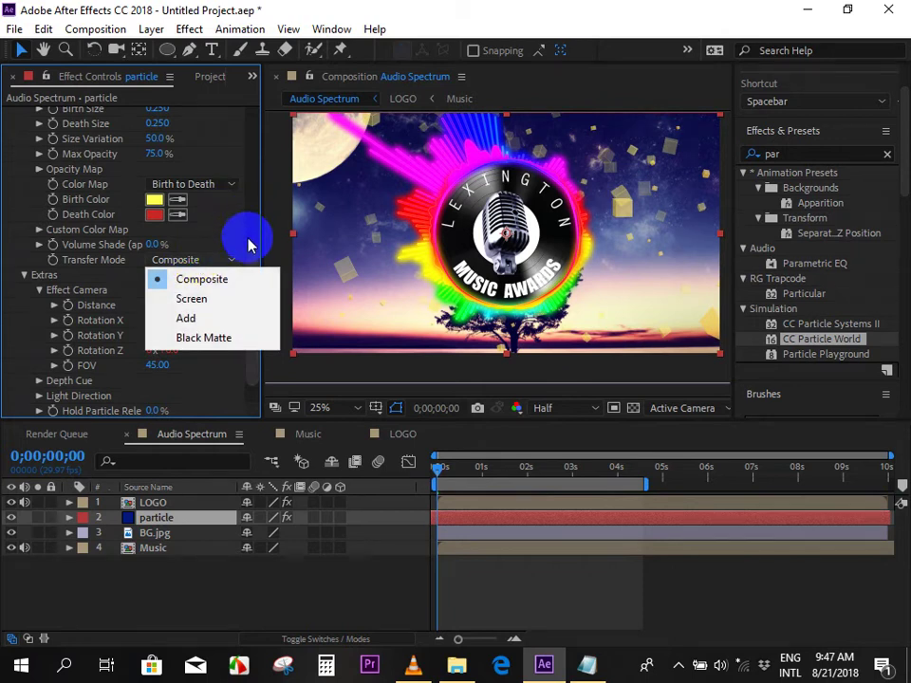
{"action": "left_click", "coordinate": [24, 323]}
{"action": "scroll", "coordinate": [20, 304], "scroll_direction": "up", "scroll_amount": 2}
{"action": "scroll", "coordinate": [33, 301], "scroll_direction": "up", "scroll_amount": 4}
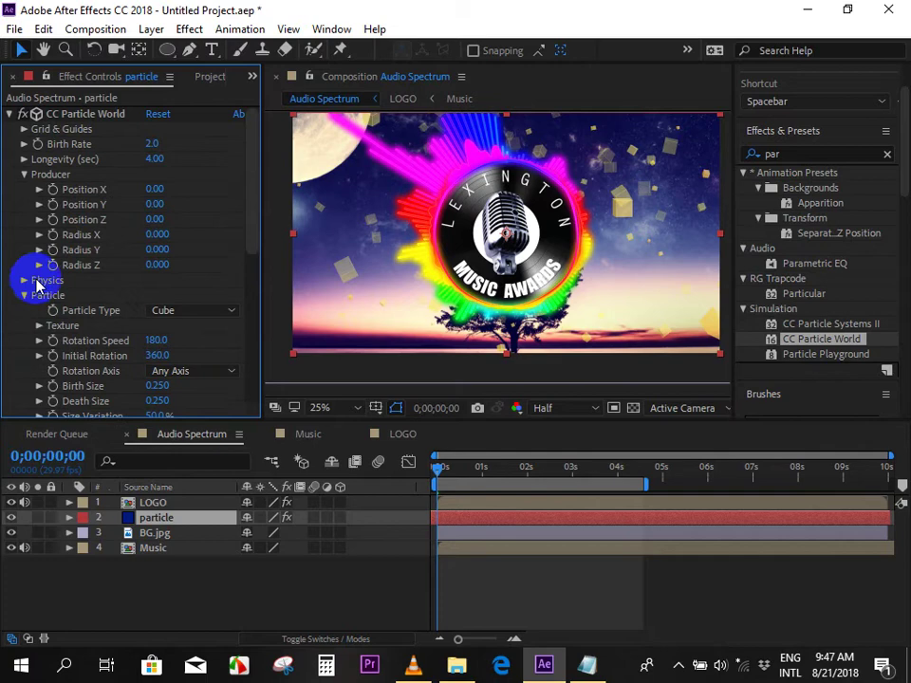
Switch Particle Type to Motion Polygon, raise Birth Size to 1.240, and preview from the start.
{"action": "left_click", "coordinate": [190, 310]}
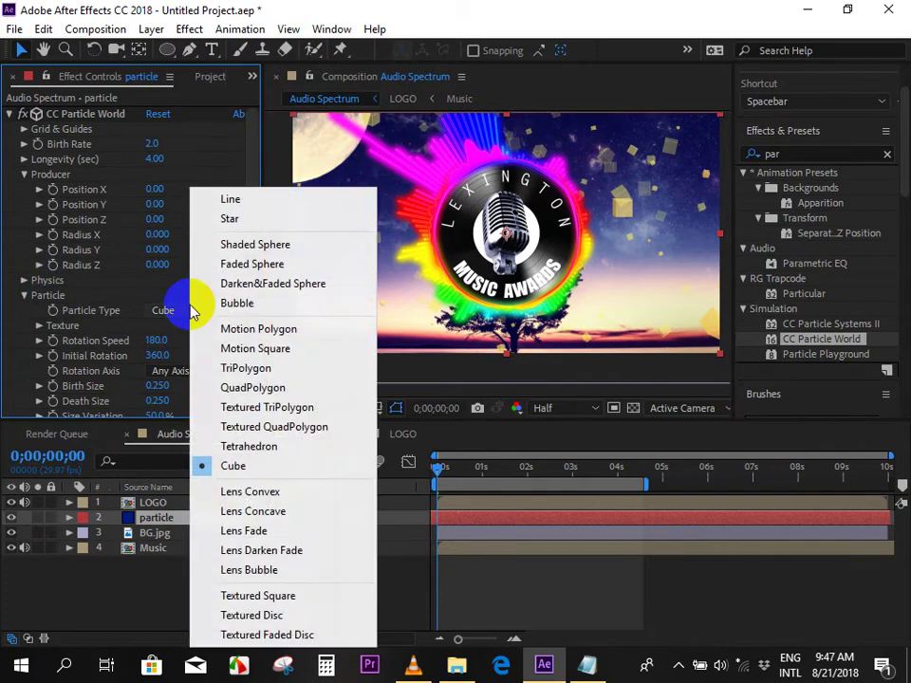
{"action": "left_click", "coordinate": [282, 330]}
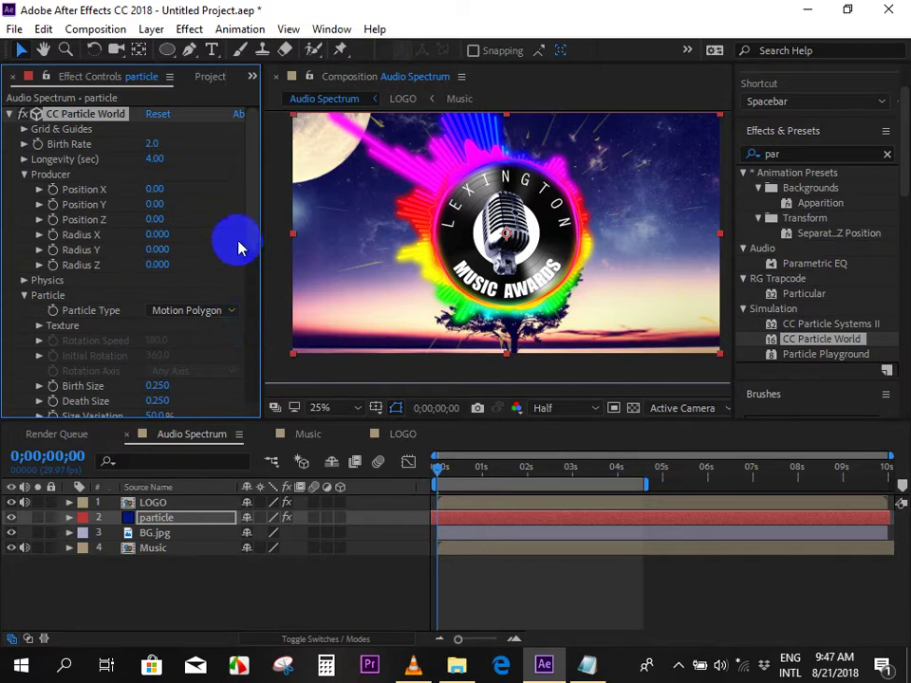
{"action": "left_click_drag", "start_coordinate": [254, 190], "coordinate": [254, 239]}
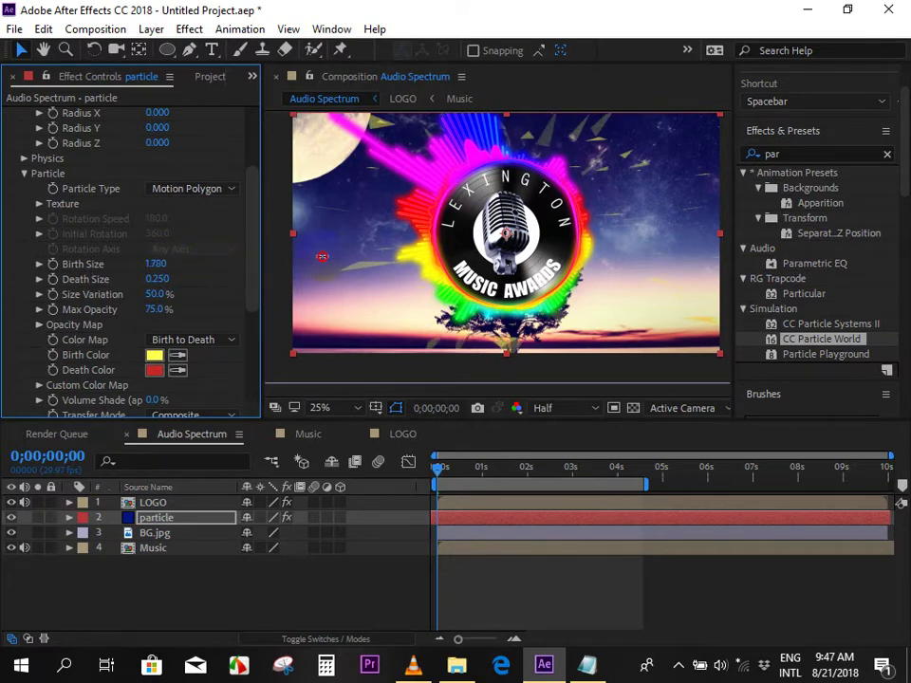
{"action": "left_click_drag", "start_coordinate": [174, 264], "coordinate": [250, 257]}
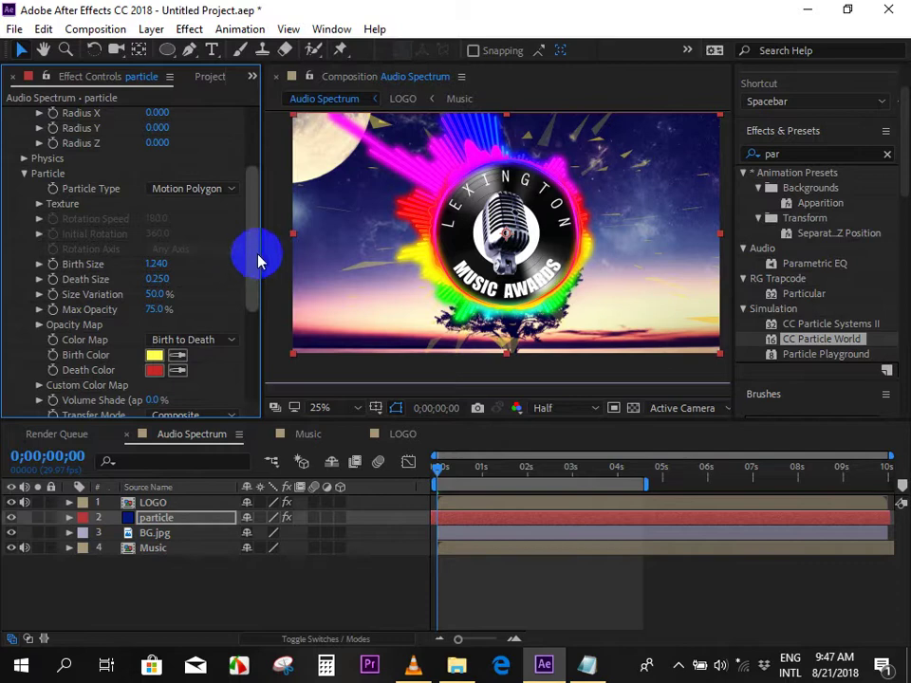
{"action": "left_click", "coordinate": [447, 482]}
{"action": "key", "text": "space"}
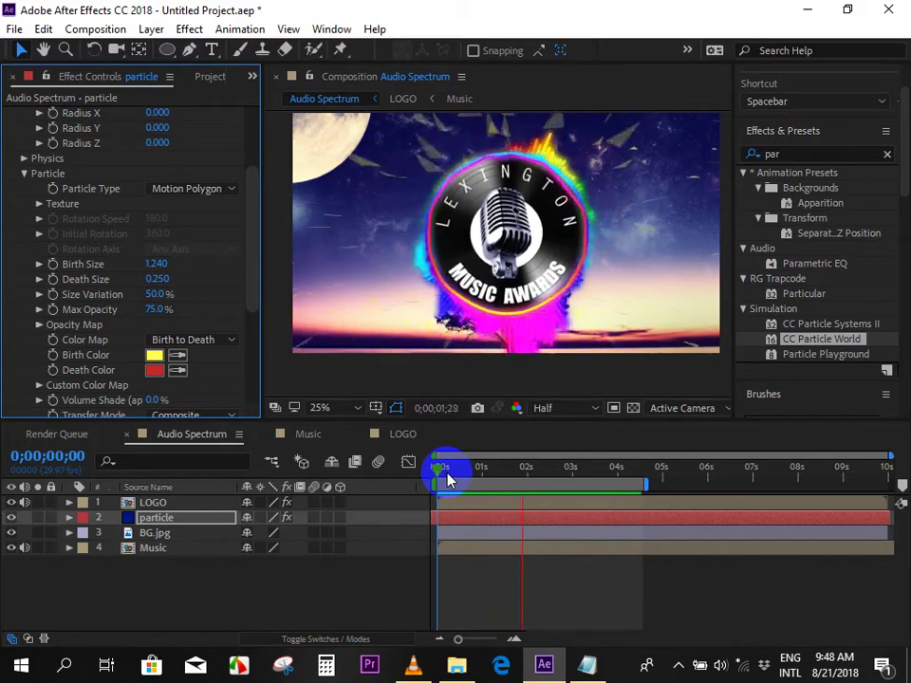
{"action": "key", "text": "space"}
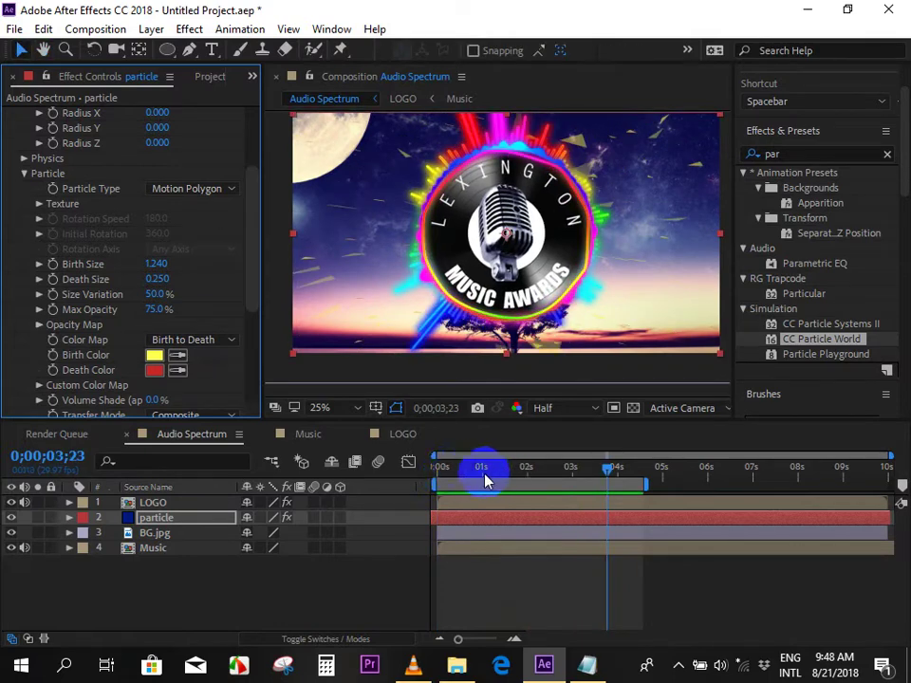
{"action": "left_click_drag", "start_coordinate": [517, 481], "coordinate": [418, 495]}
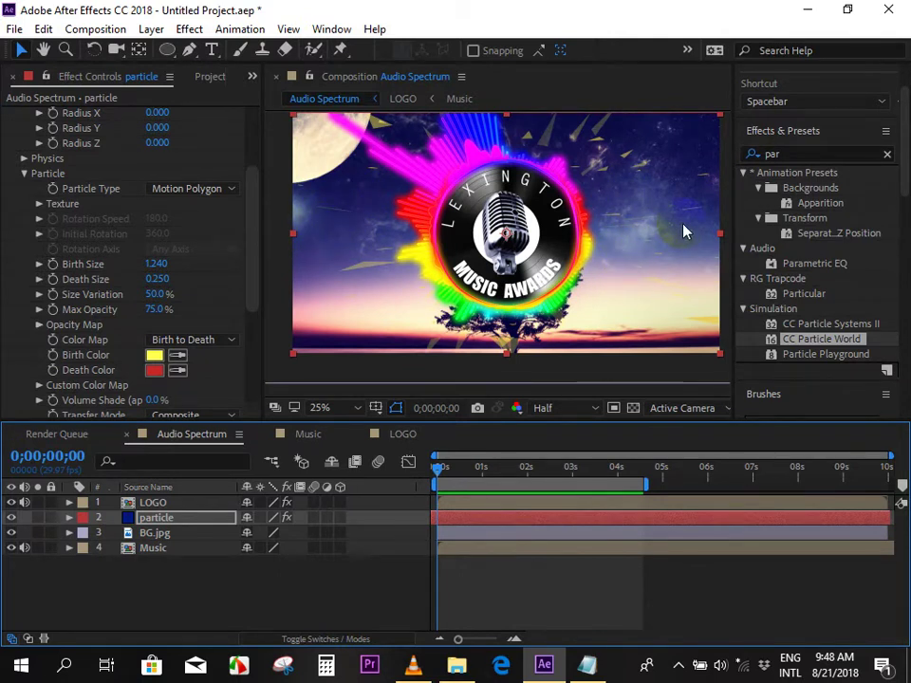
{"action": "left_click", "coordinate": [464, 504]}
Inside the LOGO comp, add a 'Music' text layer left of the logo.
{"action": "left_click", "coordinate": [12, 503]}
{"action": "left_click", "coordinate": [11, 503]}
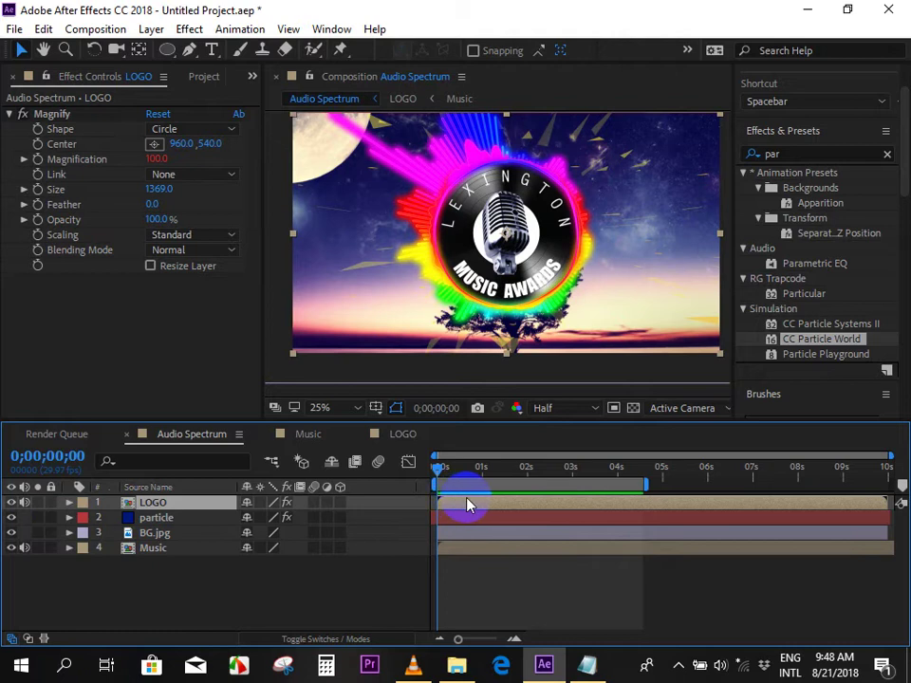
{"action": "double_click", "coordinate": [466, 505]}
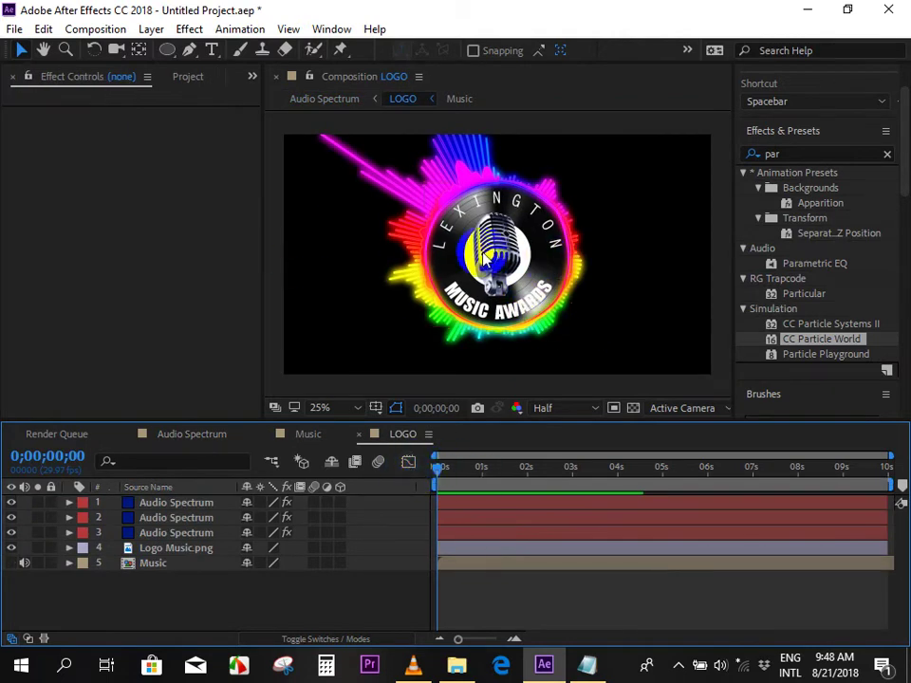
{"action": "left_click", "coordinate": [213, 53]}
{"action": "left_click", "coordinate": [307, 267]}
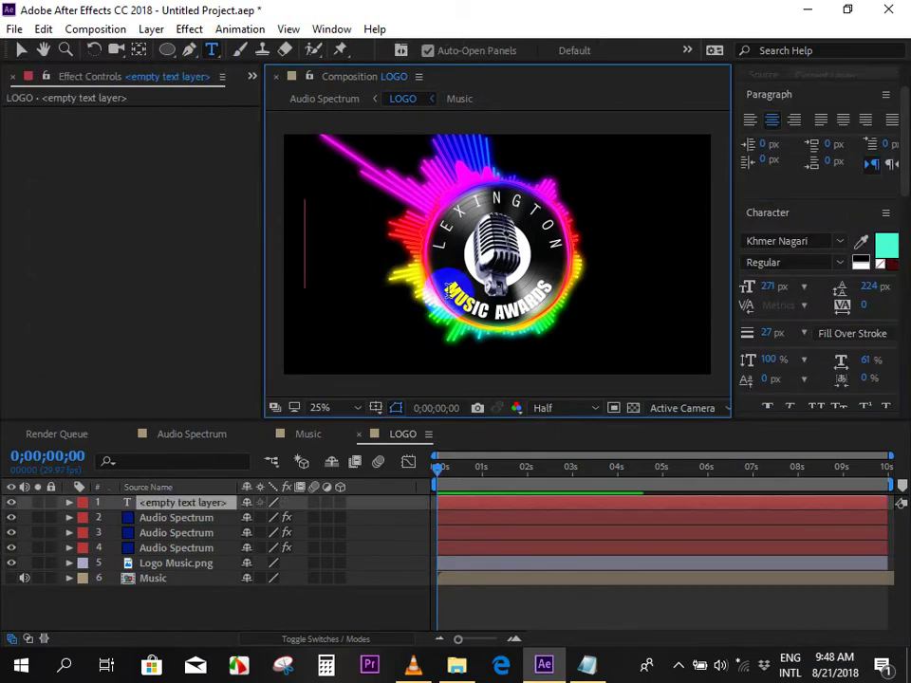
{"action": "type", "text": "Musi"}
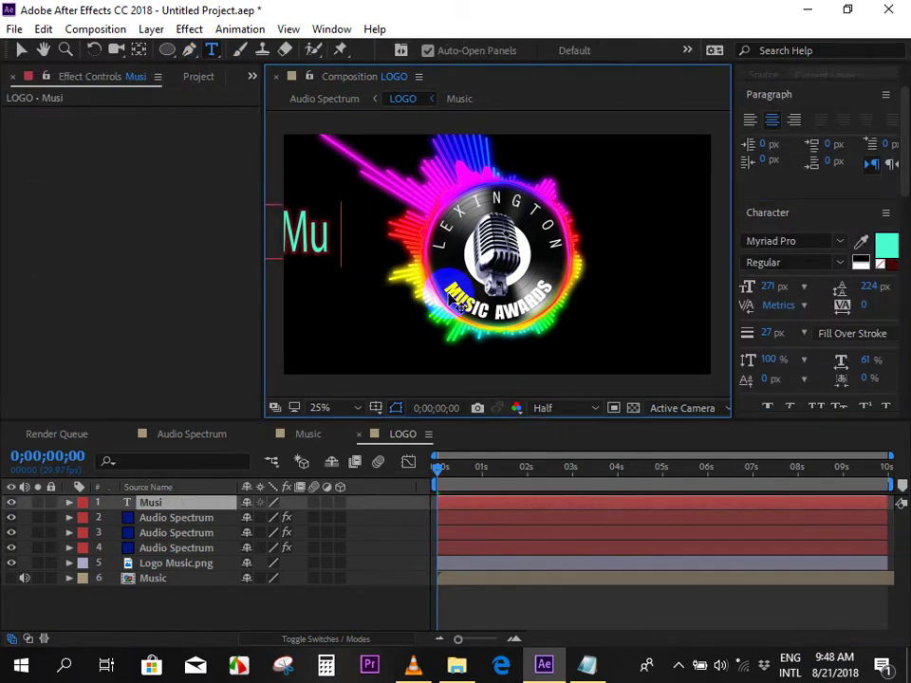
{"action": "type", "text": "c"}
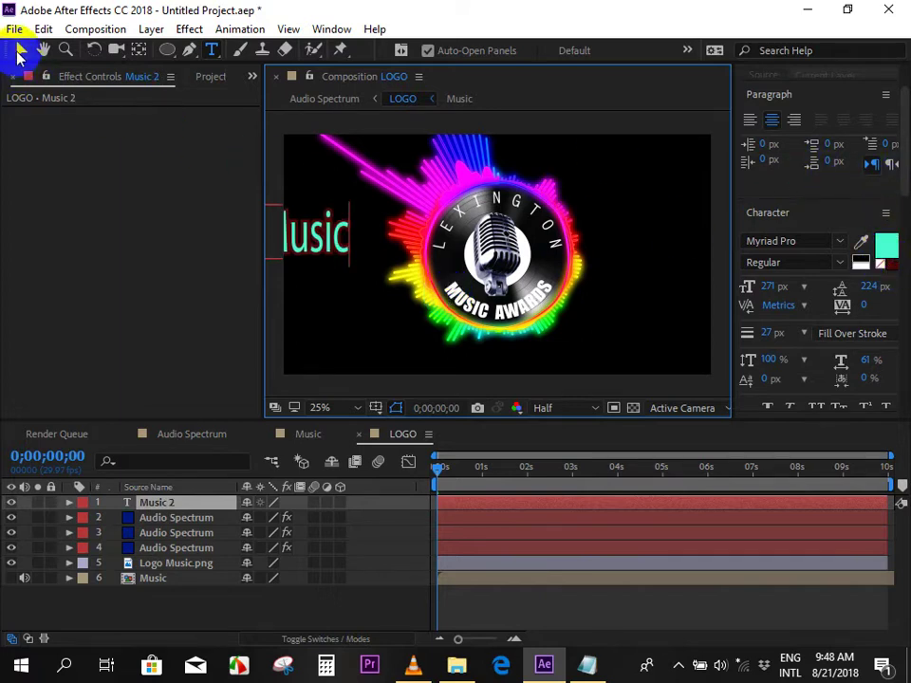
{"action": "left_click", "coordinate": [19, 48]}
Make the Music text white and scale it down slightly.
{"action": "left_click", "coordinate": [894, 270]}
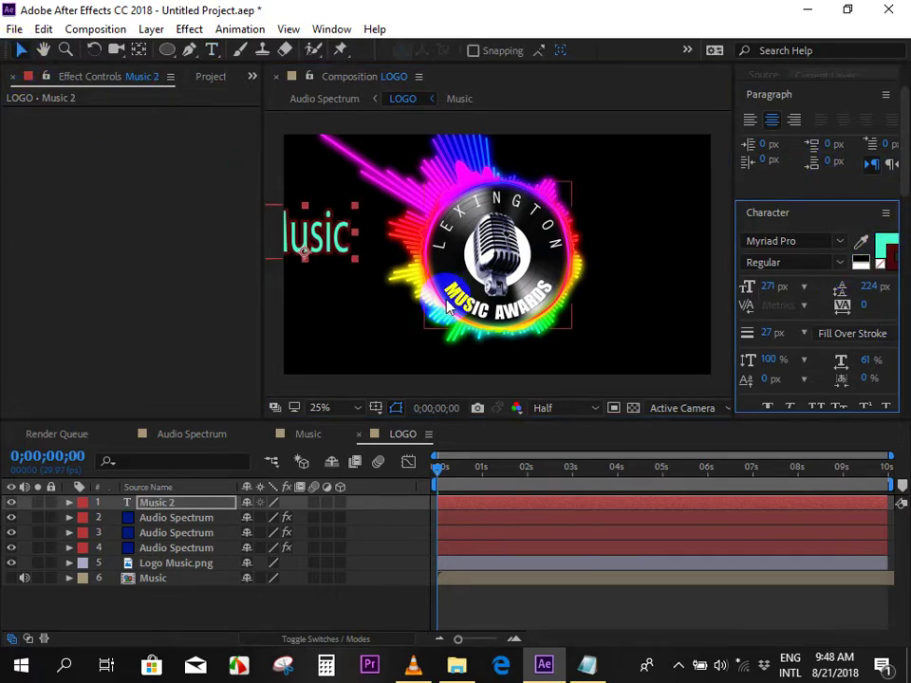
{"action": "left_click", "coordinate": [878, 269]}
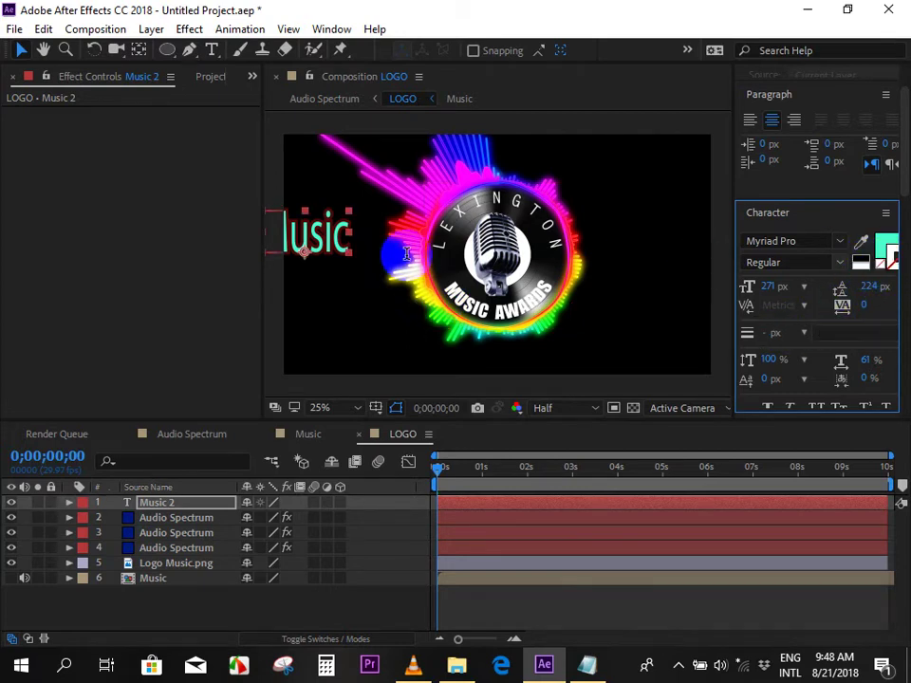
{"action": "left_click", "coordinate": [861, 257]}
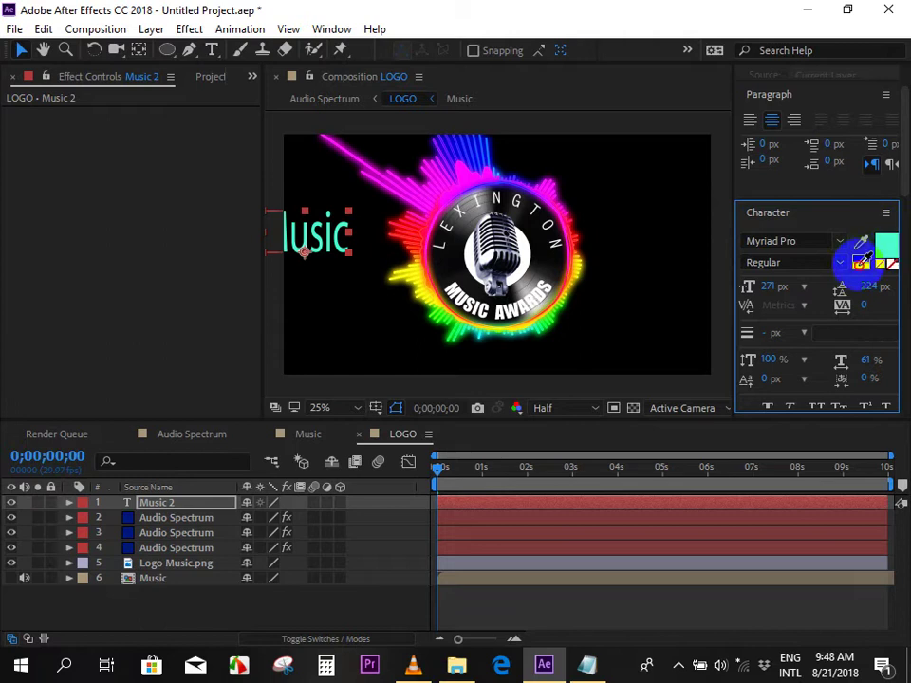
{"action": "left_click", "coordinate": [860, 262]}
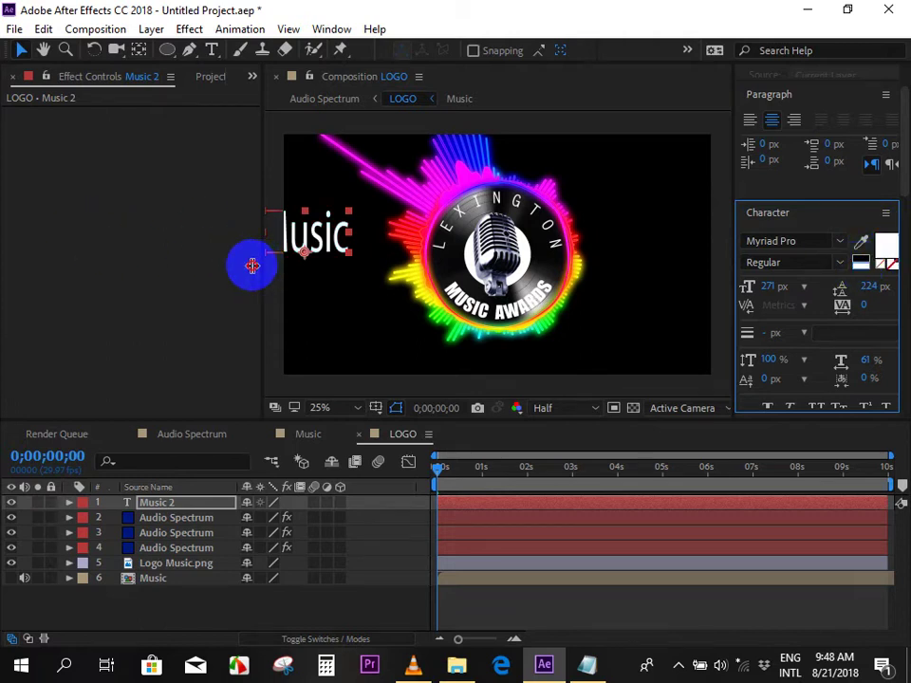
{"action": "left_click_drag", "start_coordinate": [253, 265], "coordinate": [146, 268]}
{"action": "mouse_move", "coordinate": [289, 216]}
{"action": "left_mouse_down"}
{"action": "mouse_move", "coordinate": [282, 231]}
{"action": "mouse_move", "coordinate": [302, 251]}
{"action": "mouse_move", "coordinate": [300, 242]}
{"action": "left_mouse_up"}
{"action": "left_click", "coordinate": [541, 607]}
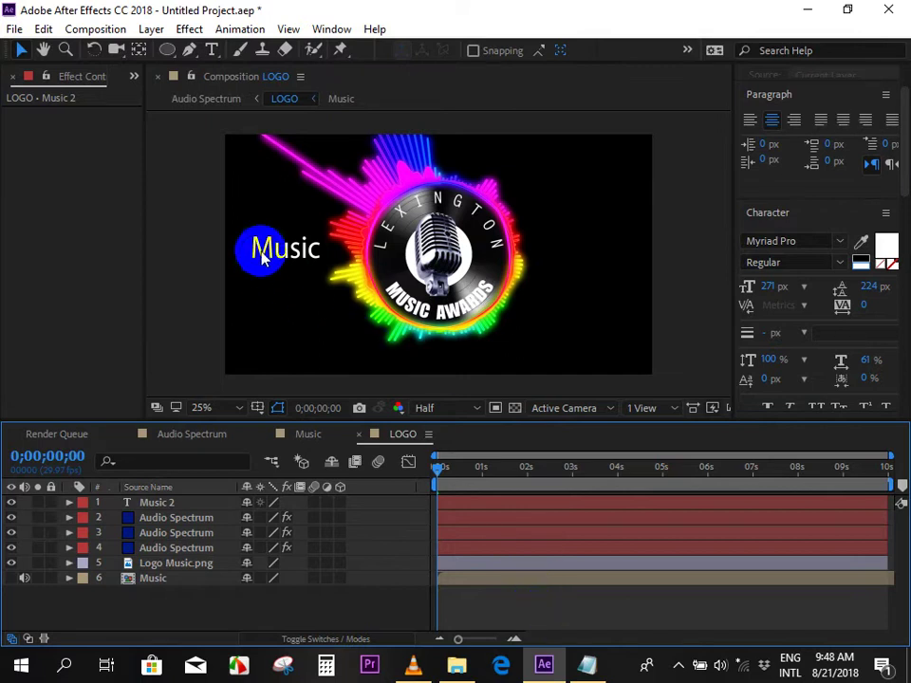
Duplicate the Music text to the right of the logo, change it to 'AWARDS', and return to Audio Spectrum.
{"action": "left_click", "coordinate": [465, 503]}
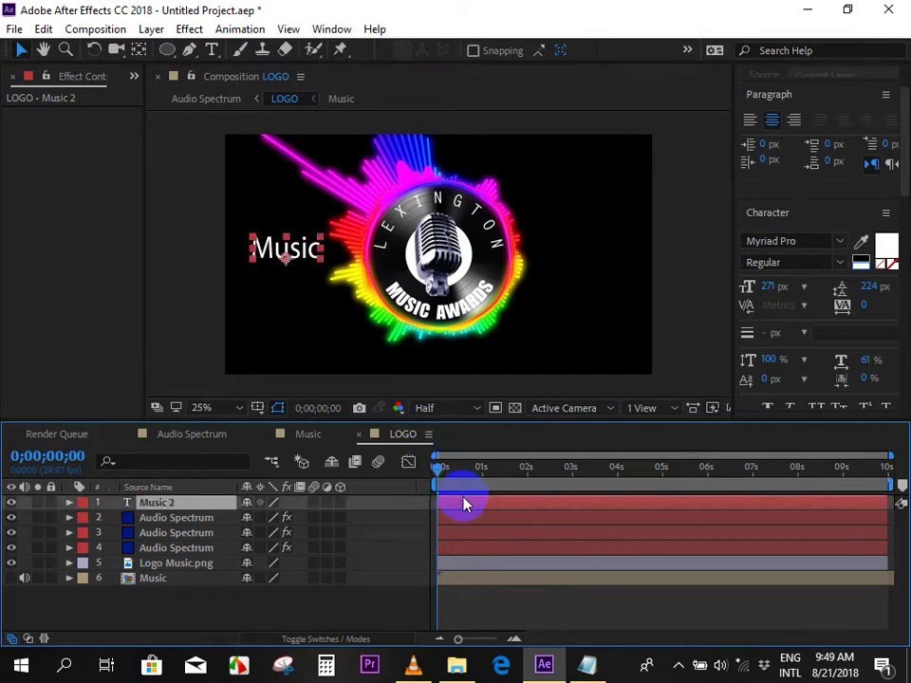
{"action": "key", "text": "ctrl+d"}
{"action": "left_click_drag", "start_coordinate": [305, 258], "coordinate": [590, 249]}
{"action": "double_click", "coordinate": [588, 249]}
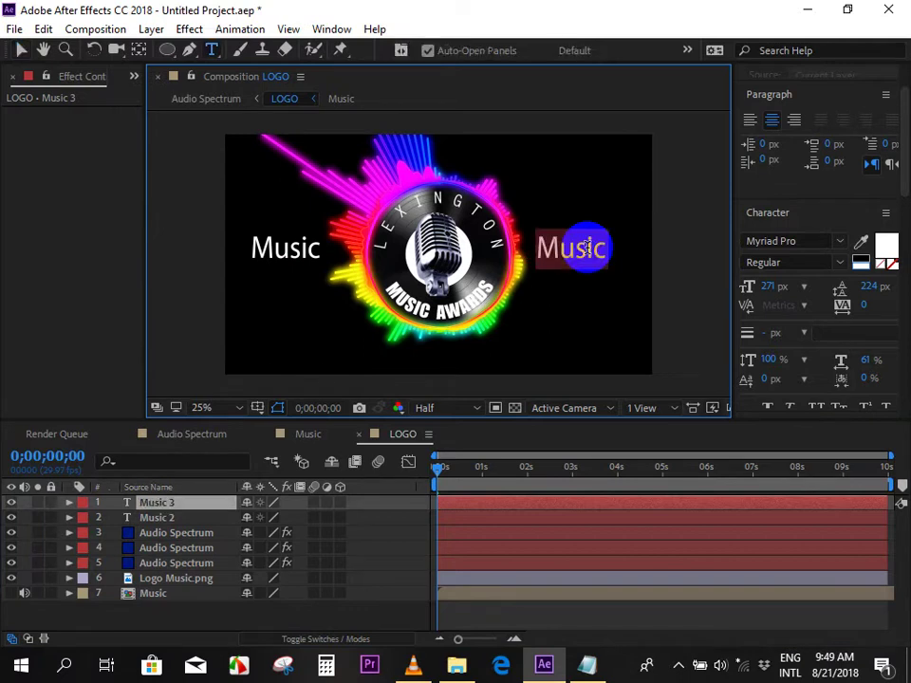
{"action": "type", "text": "AWAR"}
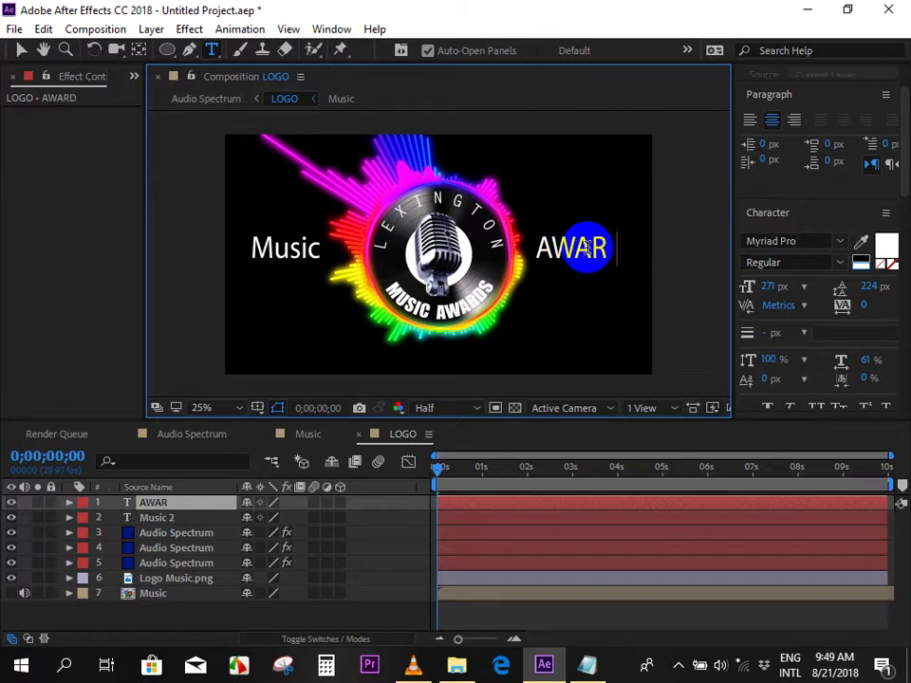
{"action": "type", "text": "DS"}
{"action": "left_click", "coordinate": [21, 49]}
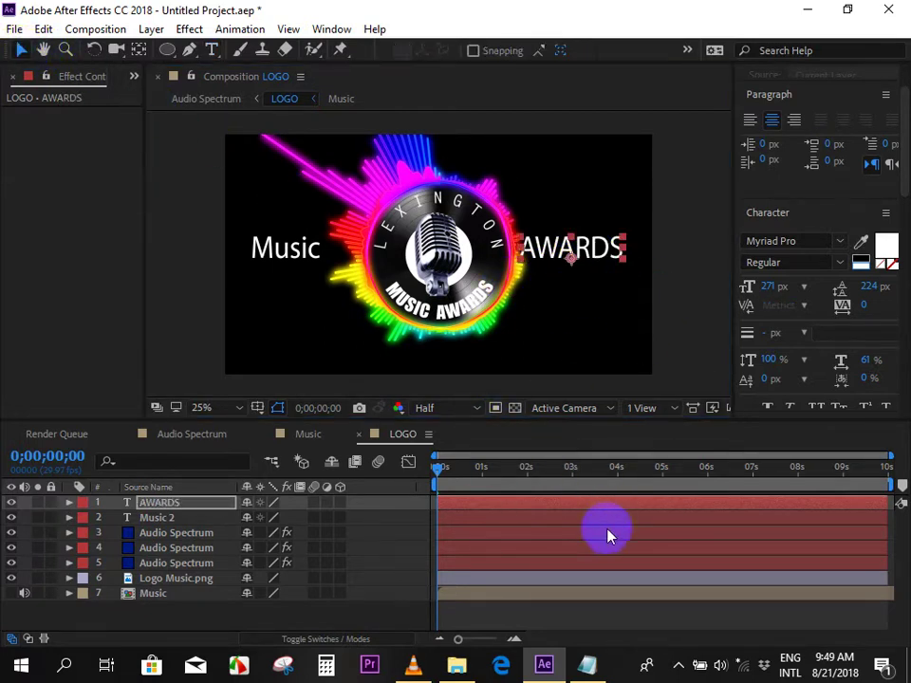
{"action": "left_click", "coordinate": [193, 436]}
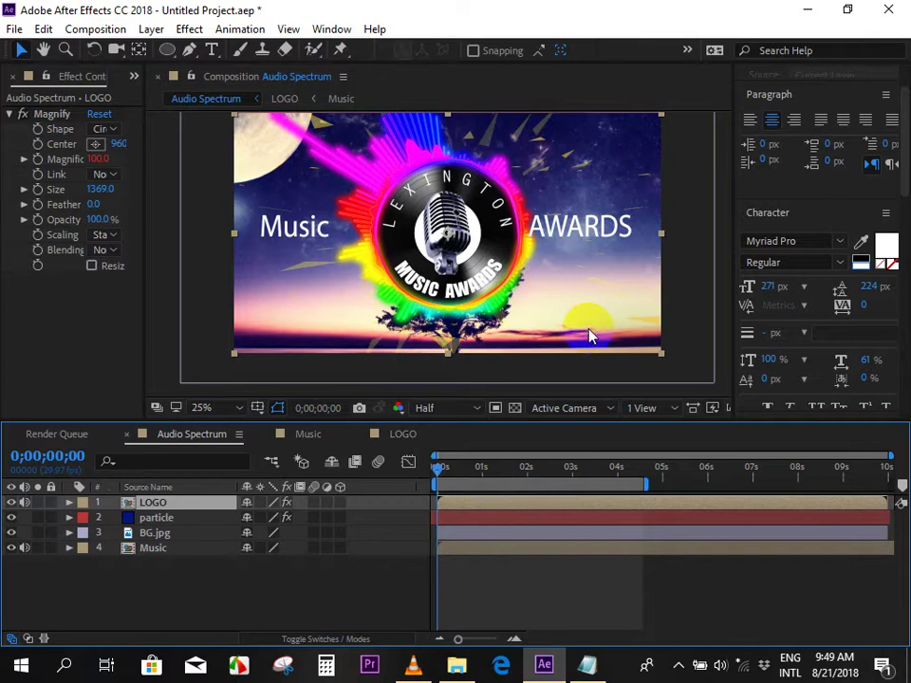
Preview the titled spectrum animation, check the LOGO layer's visibility, and reopen the LOGO comp.
{"action": "key", "text": "space"}
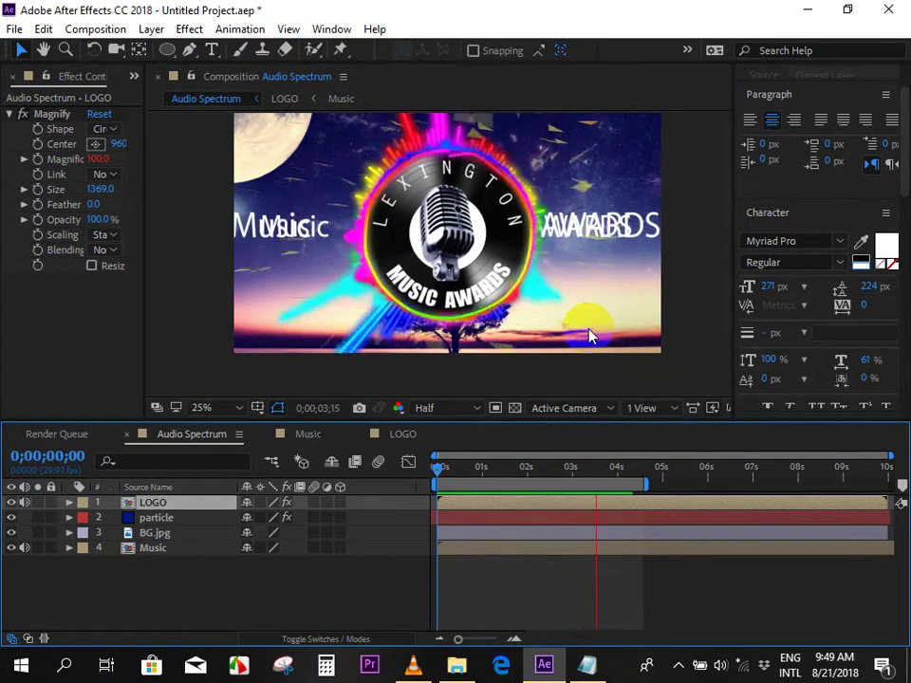
{"action": "key", "text": "space"}
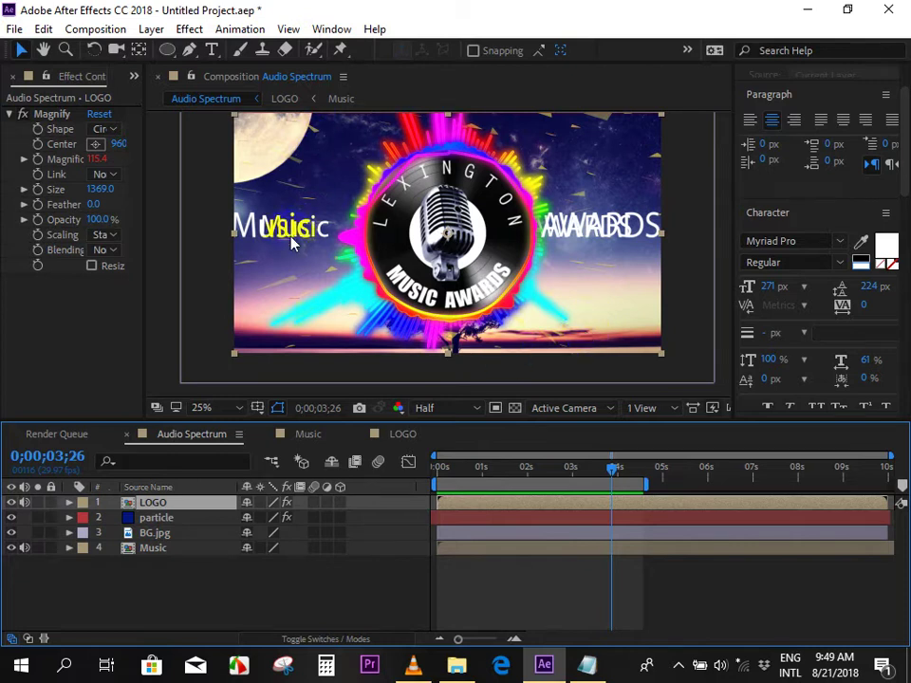
{"action": "mouse_move", "coordinate": [492, 469]}
{"action": "left_mouse_down"}
{"action": "mouse_move", "coordinate": [492, 479]}
{"action": "mouse_move", "coordinate": [474, 474]}
{"action": "mouse_move", "coordinate": [503, 475]}
{"action": "left_mouse_up"}
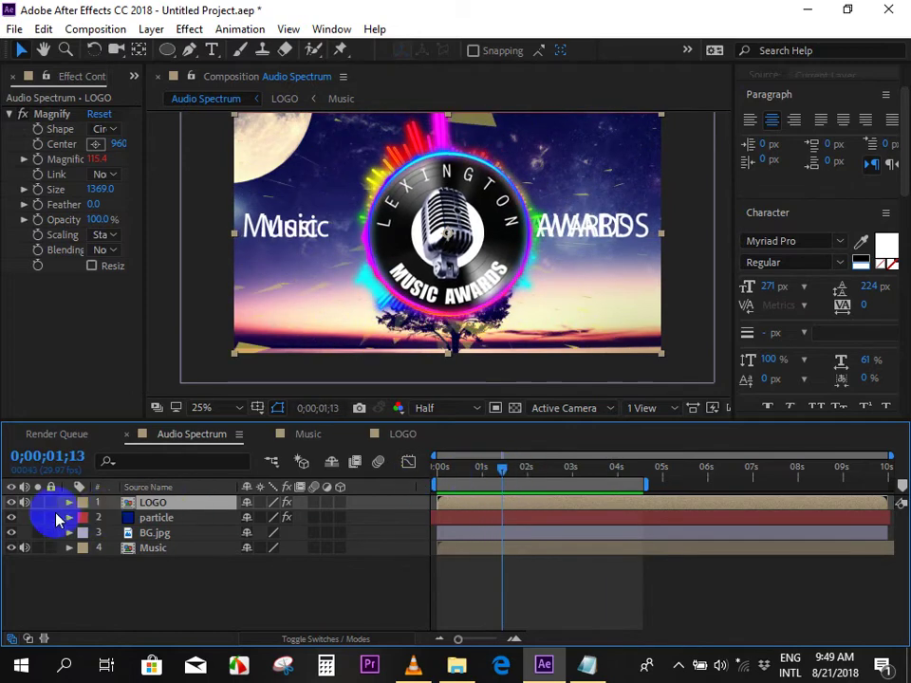
{"action": "left_click", "coordinate": [11, 502]}
{"action": "left_click", "coordinate": [10, 501]}
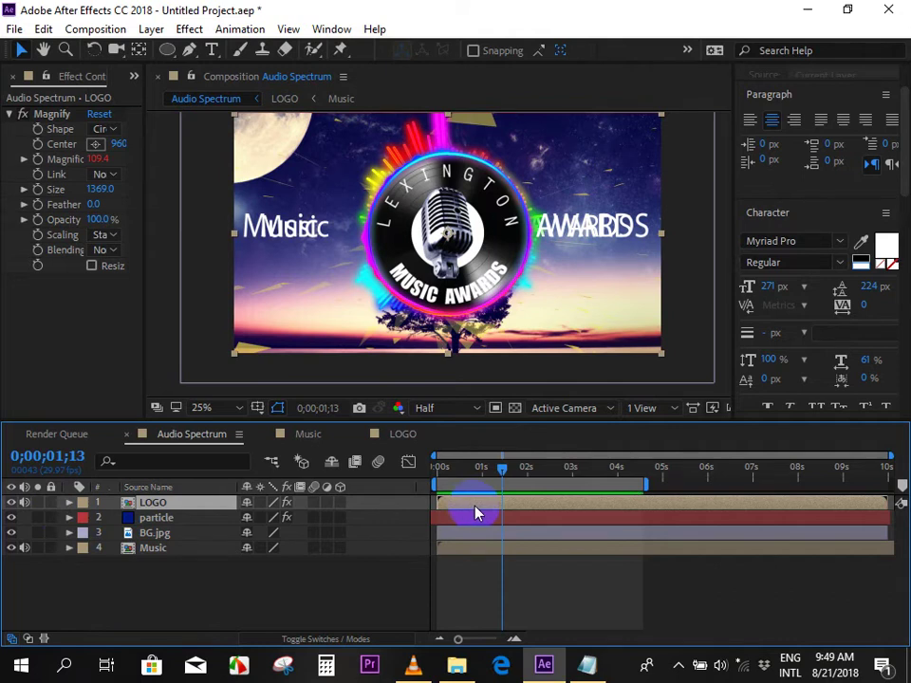
{"action": "double_click", "coordinate": [477, 513]}
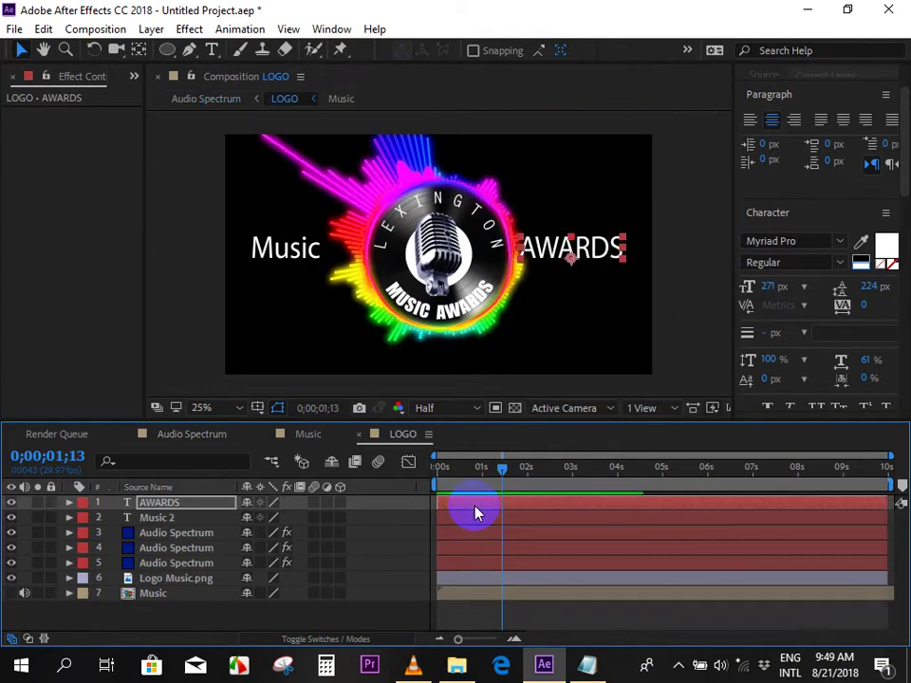
Try moving the AWARDS text higher, then undo the move.
{"action": "mouse_move", "coordinate": [494, 477]}
{"action": "left_mouse_down"}
{"action": "mouse_move", "coordinate": [538, 491]}
{"action": "mouse_move", "coordinate": [449, 500]}
{"action": "left_mouse_up"}
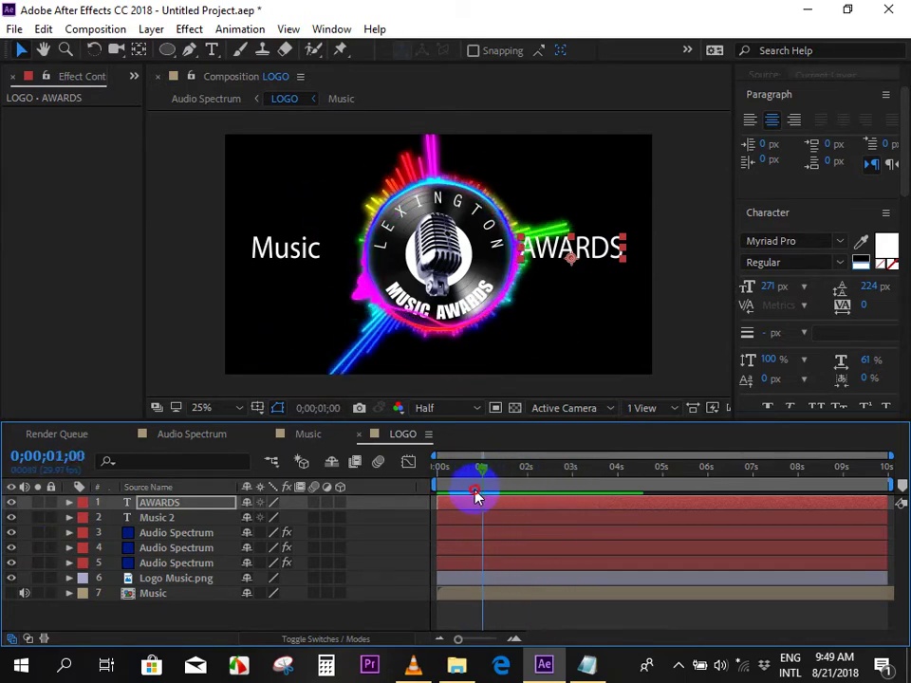
{"action": "left_click_drag", "start_coordinate": [565, 248], "coordinate": [576, 190]}
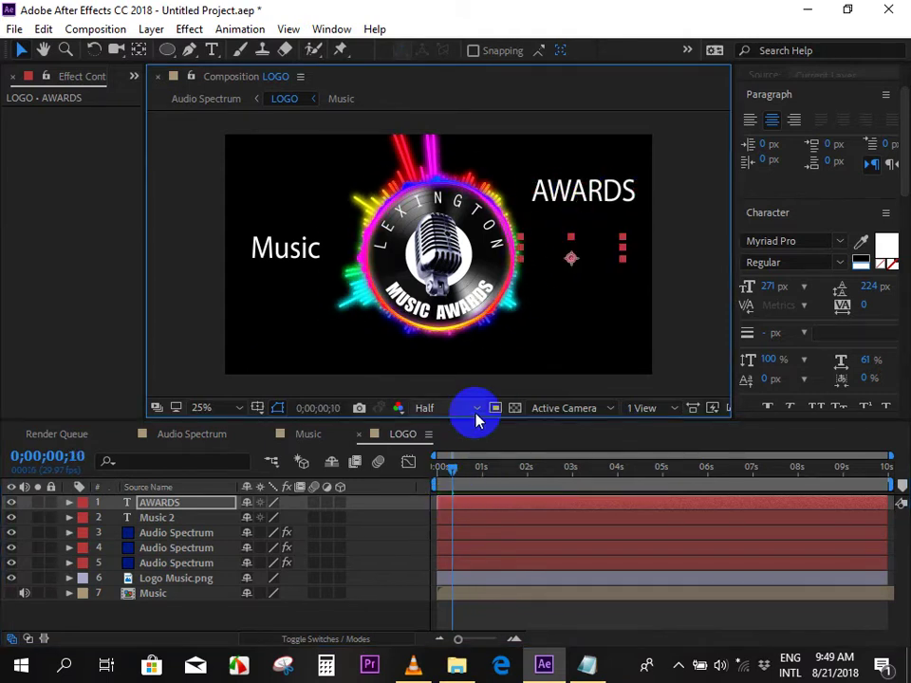
{"action": "key", "text": "ctrl+z"}
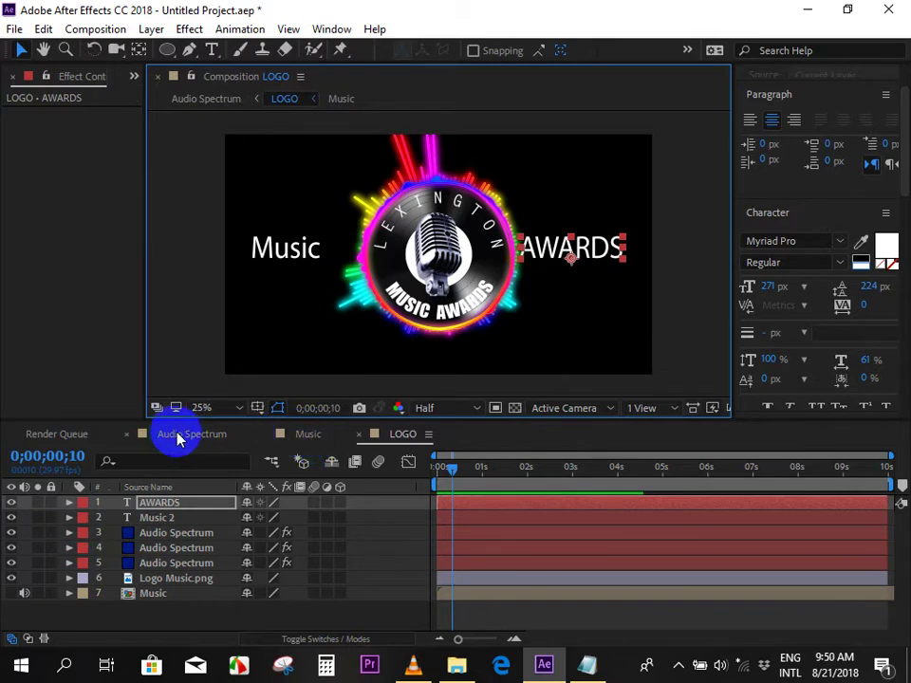
Preview the Audio Spectrum comp from the start with the Music and AWARDS titles.
{"action": "left_click", "coordinate": [178, 438]}
{"action": "left_click_drag", "start_coordinate": [443, 469], "coordinate": [399, 479]}
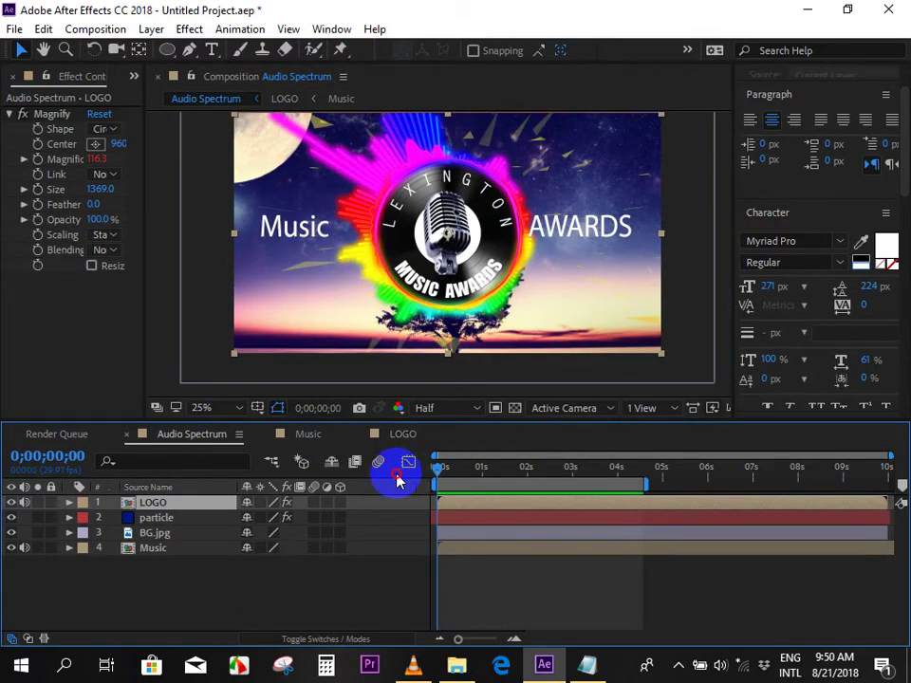
{"action": "left_click", "coordinate": [575, 610]}
{"action": "key", "text": "space"}
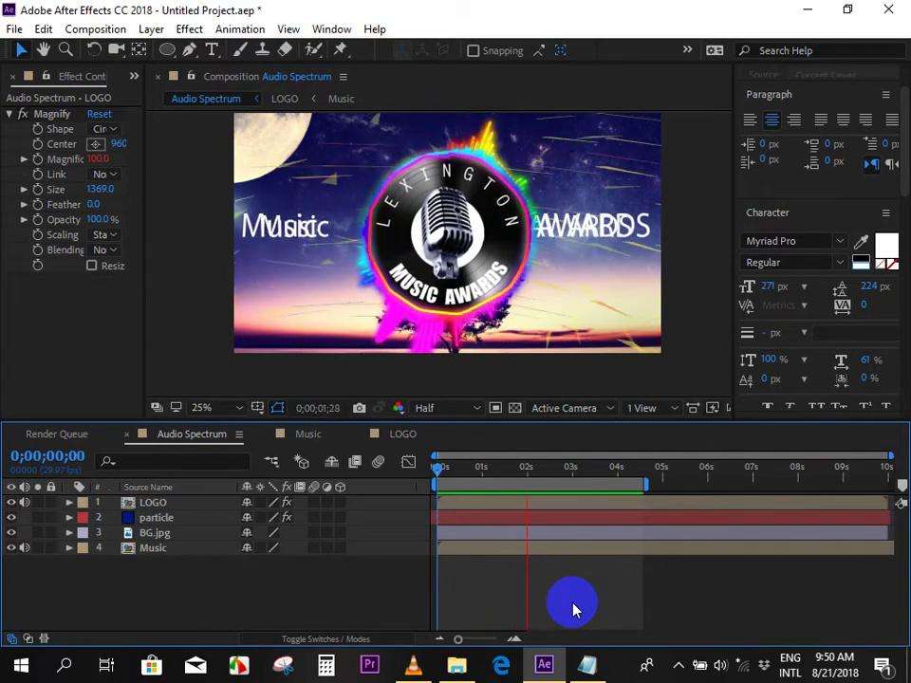
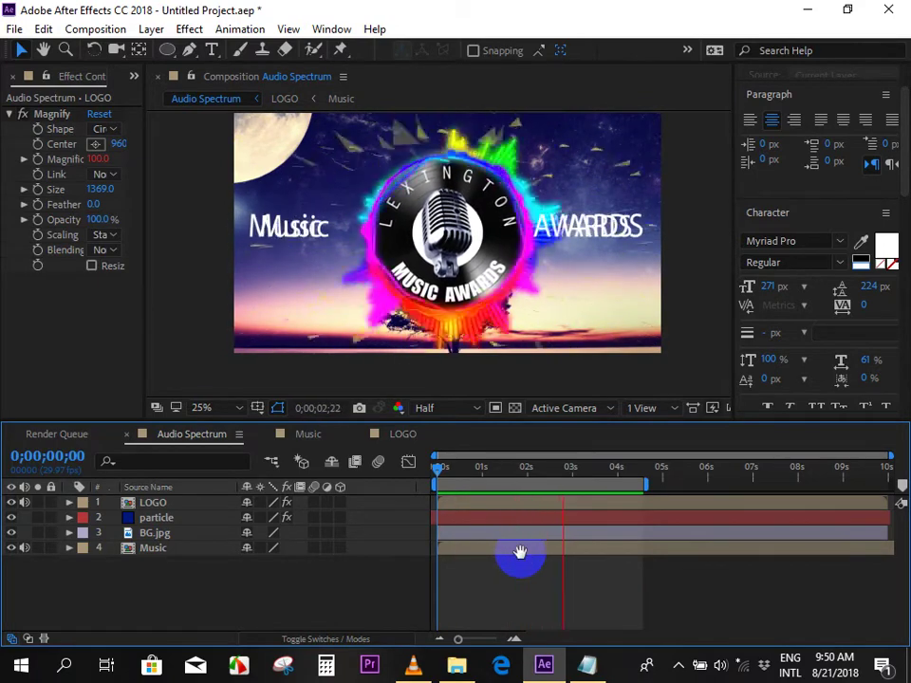
Replay the Audio Spectrum preview from the beginning, then return to the first frame.
{"action": "key", "text": "space"}
{"action": "left_click_drag", "start_coordinate": [555, 474], "coordinate": [442, 494]}
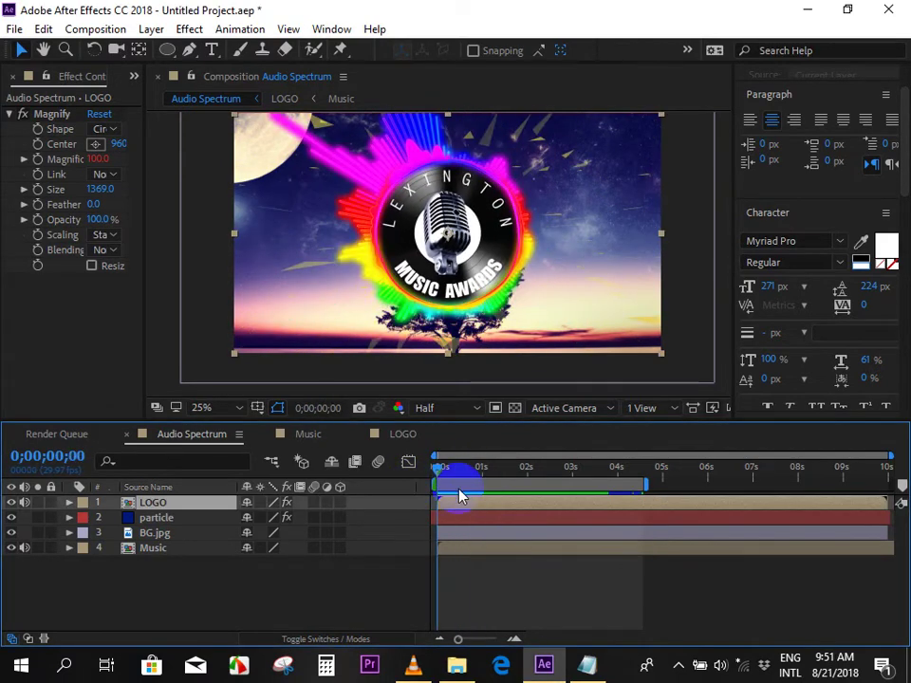
{"action": "key", "text": "space"}
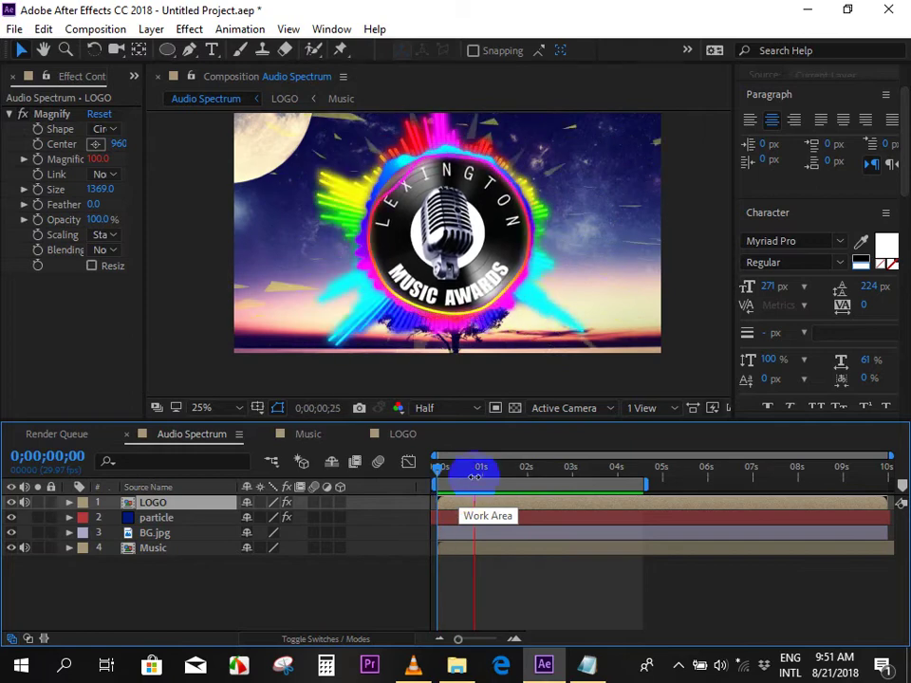
{"action": "left_click", "coordinate": [480, 470]}
{"action": "left_click_drag", "start_coordinate": [482, 470], "coordinate": [433, 477]}
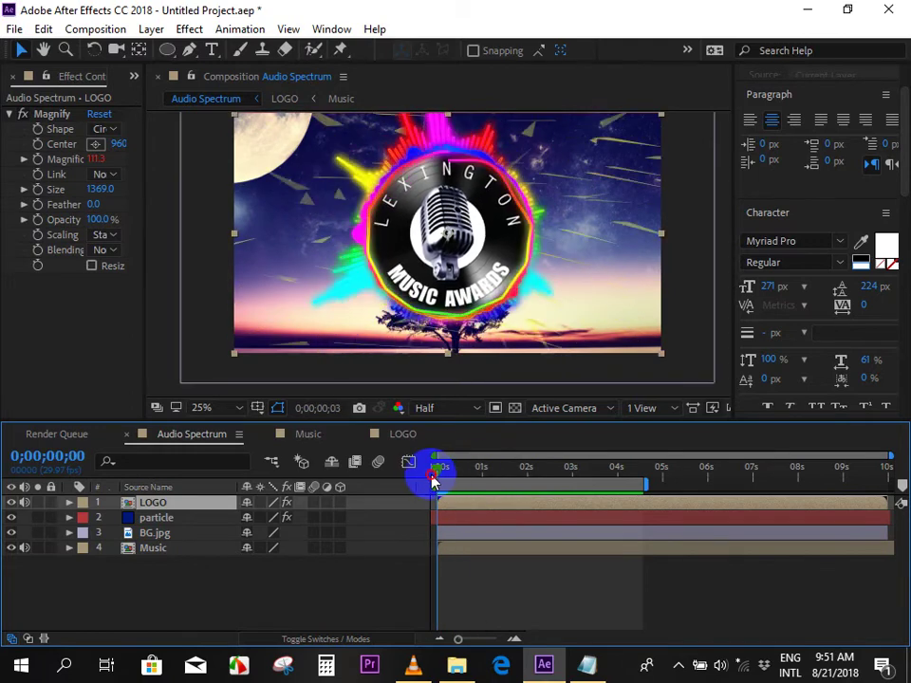
Select the BG.jpg background layer and bring the Effects & Presets panel into view.
{"action": "left_click", "coordinate": [473, 535]}
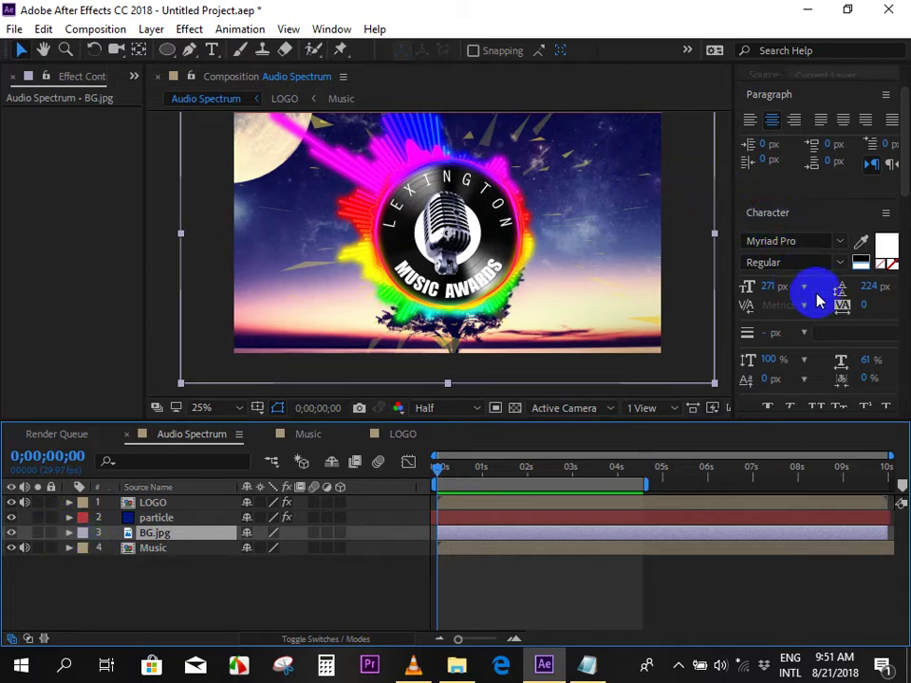
{"action": "scroll", "coordinate": [894, 189], "scroll_direction": "up", "scroll_amount": 5}
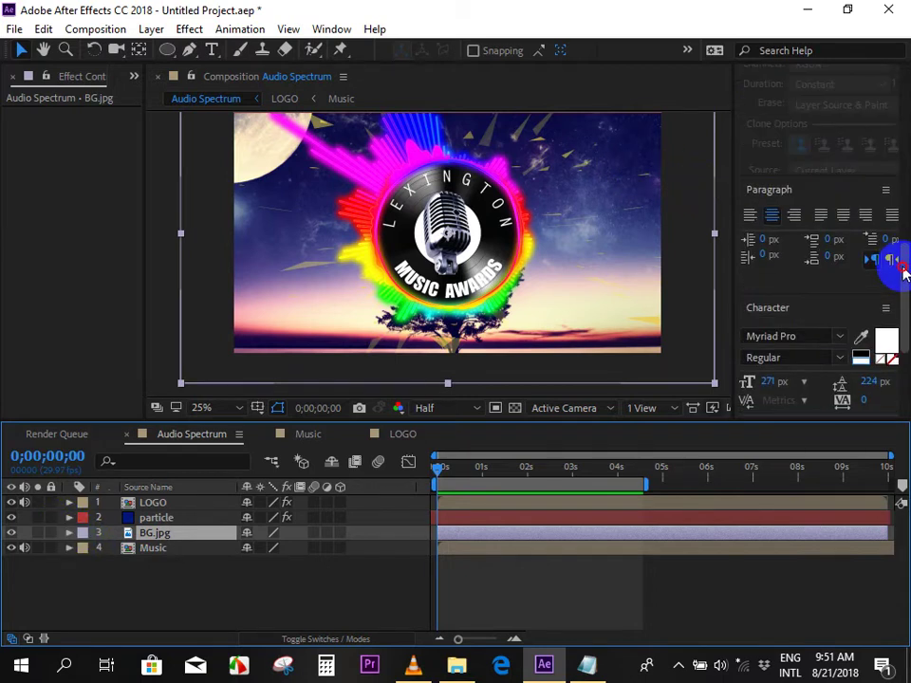
{"action": "scroll", "coordinate": [897, 152], "scroll_direction": "up", "scroll_amount": 2}
{"action": "scroll", "coordinate": [899, 118], "scroll_direction": "up", "scroll_amount": 2}
{"action": "scroll", "coordinate": [899, 107], "scroll_direction": "up", "scroll_amount": 2}
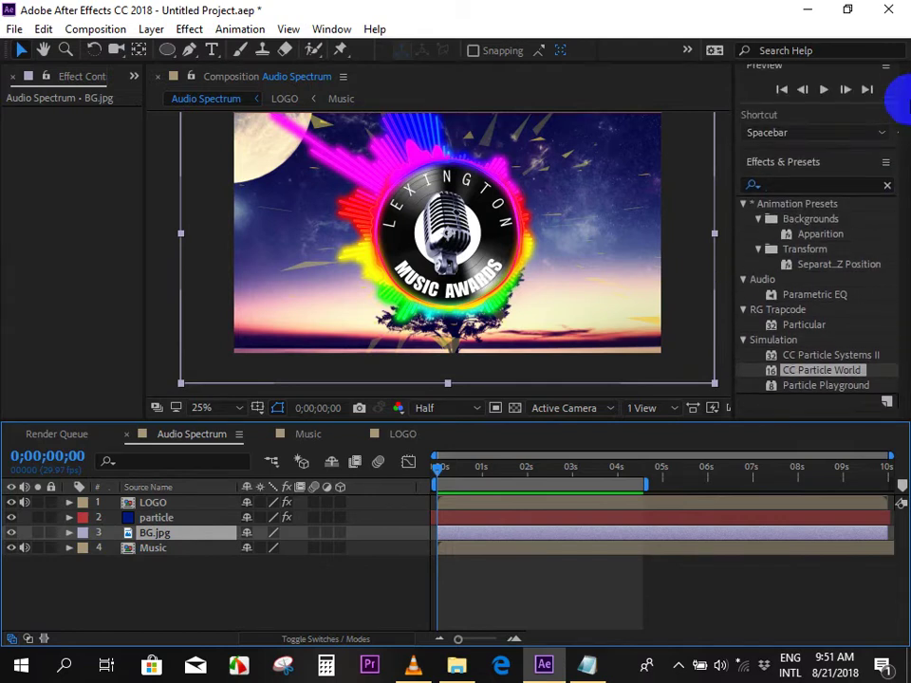
Search the effects for 'magni' and apply Distort > Magnify to the BG.jpg layer.
{"action": "left_click", "coordinate": [885, 187]}
{"action": "left_click", "coordinate": [861, 185]}
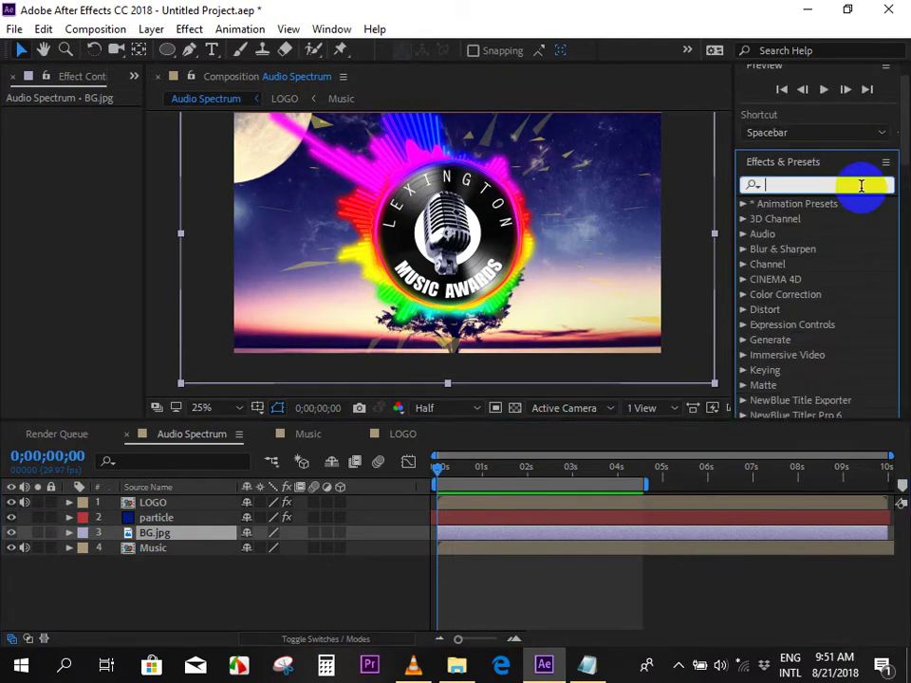
{"action": "type", "text": "ma"}
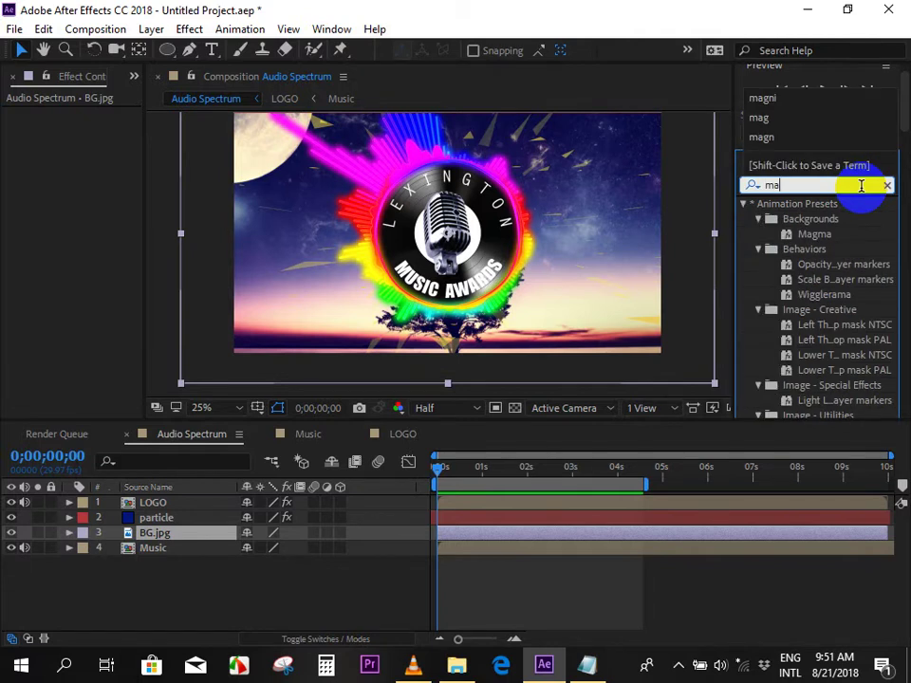
{"action": "type", "text": "gni"}
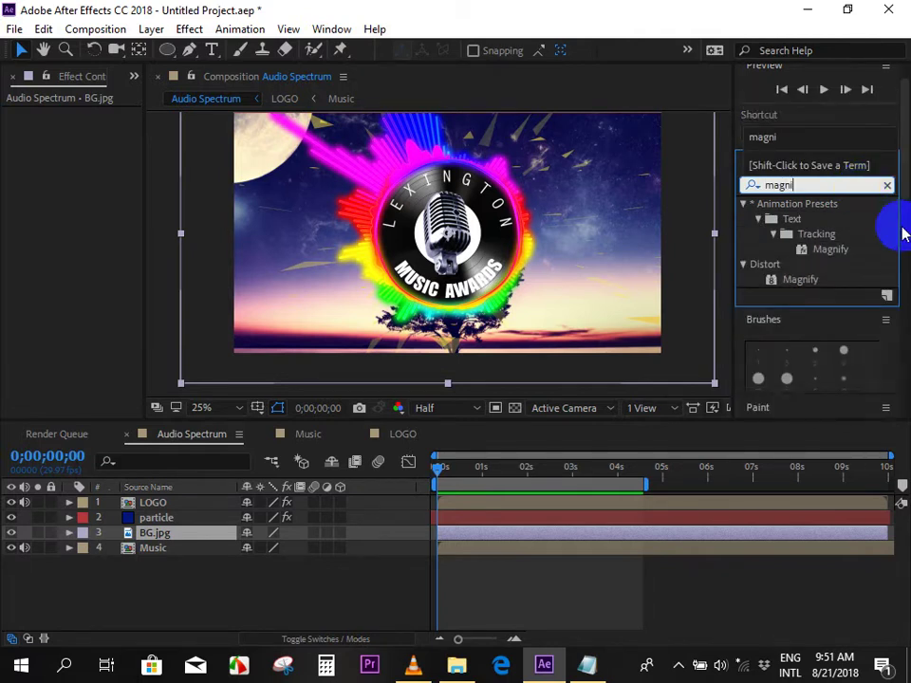
{"action": "left_click", "coordinate": [780, 279]}
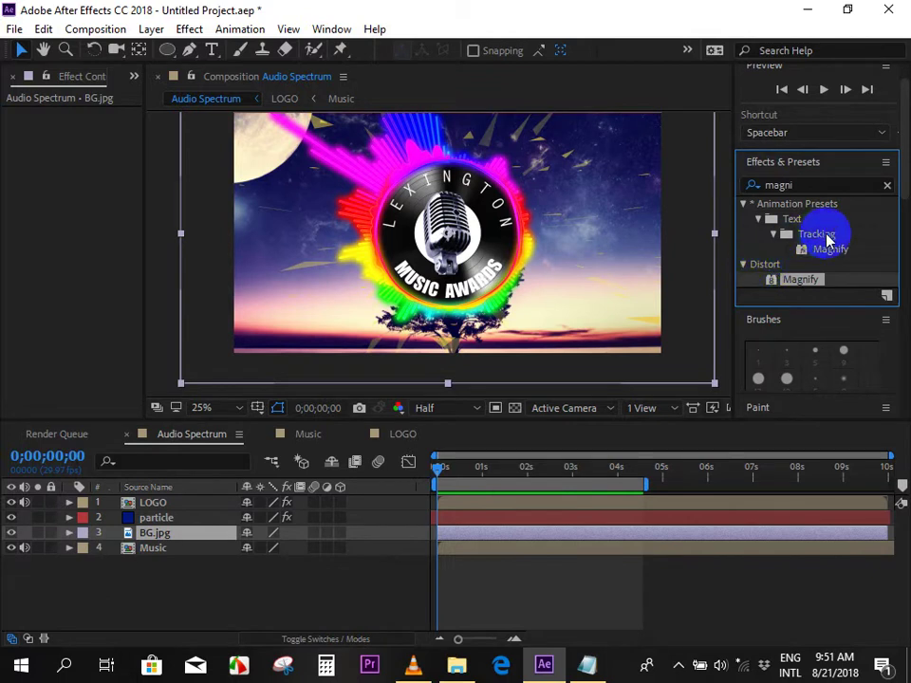
{"action": "left_click_drag", "start_coordinate": [800, 280], "coordinate": [484, 533]}
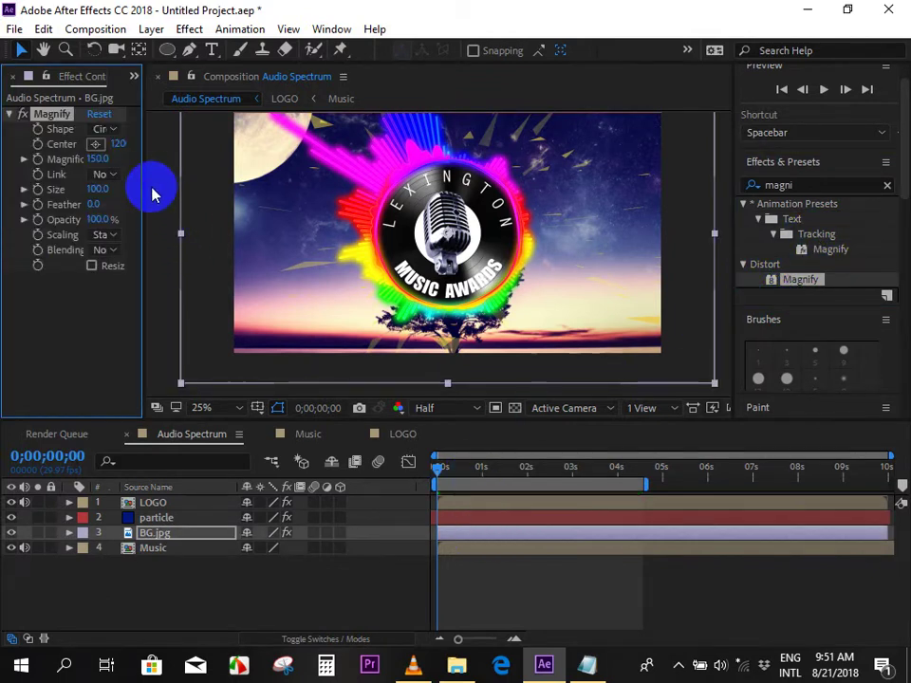
Set BG.jpg's Magnify Size to 1319 and Magnification to 100.
{"action": "left_click_drag", "start_coordinate": [144, 173], "coordinate": [242, 185]}
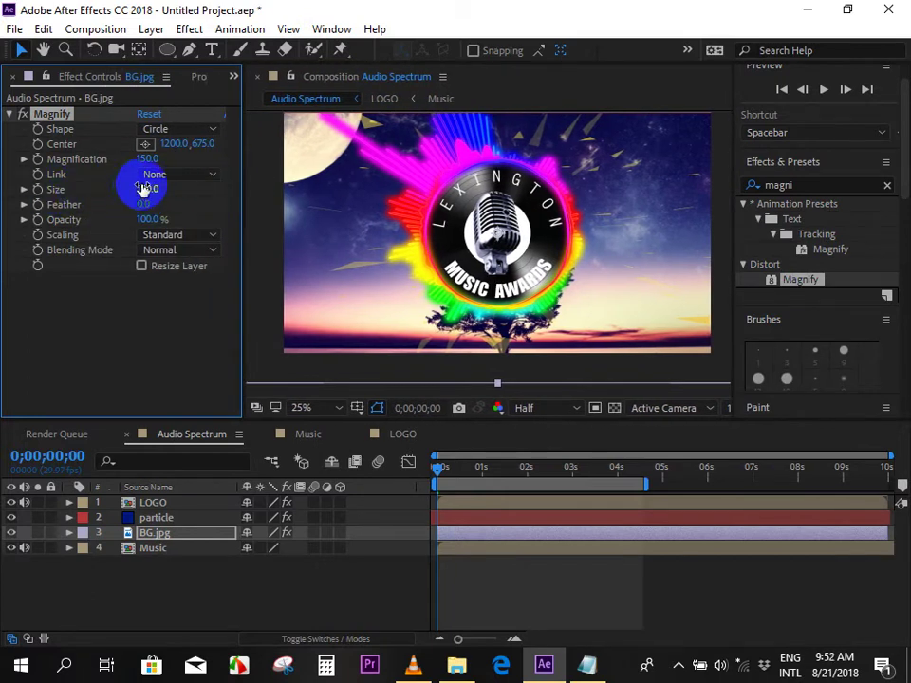
{"action": "left_click_drag", "start_coordinate": [182, 185], "coordinate": [906, 192]}
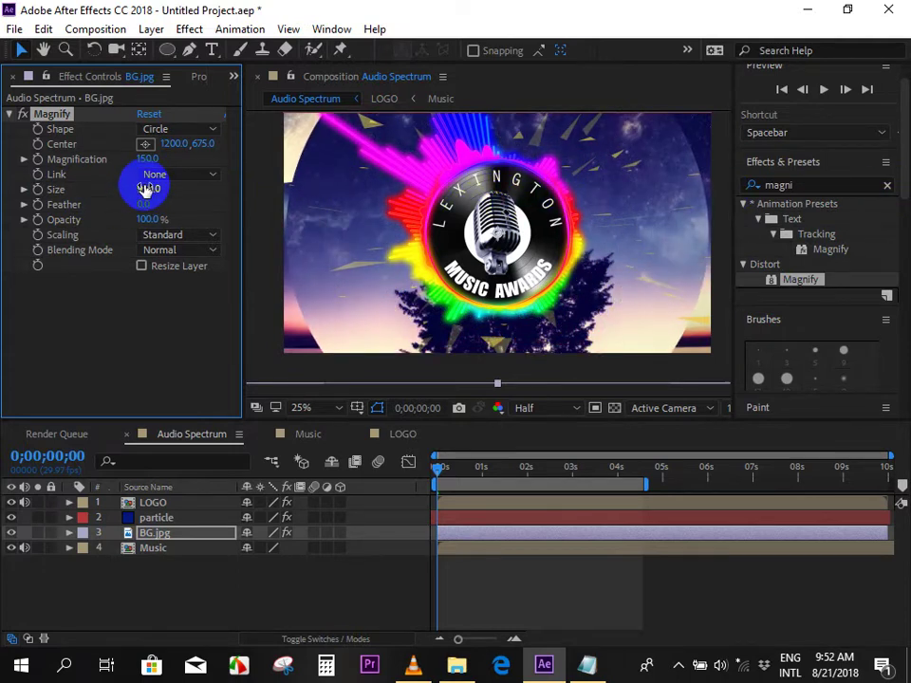
{"action": "left_click_drag", "start_coordinate": [145, 189], "coordinate": [91, 194]}
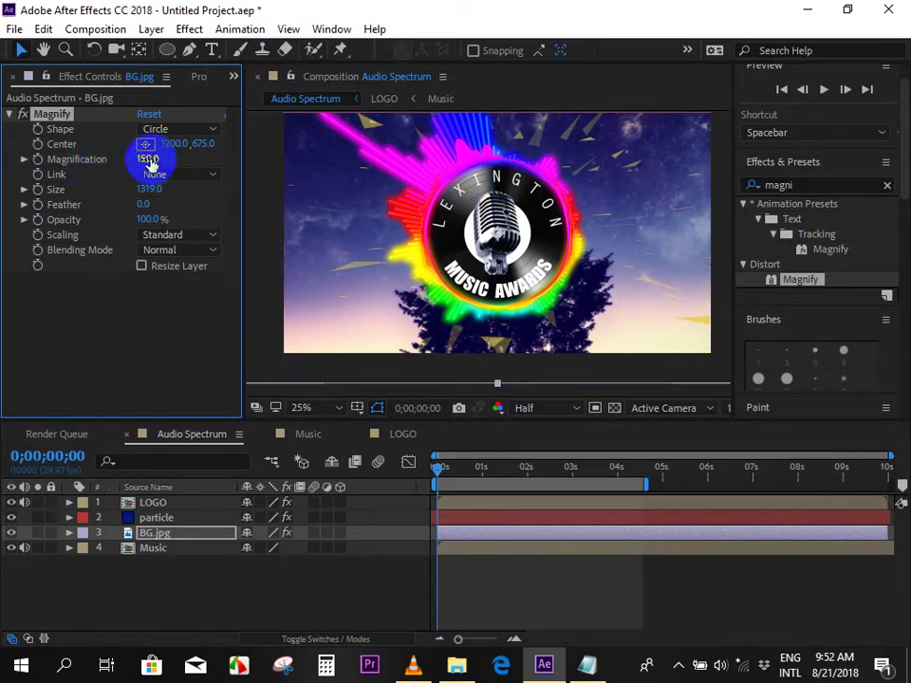
{"action": "left_click_drag", "start_coordinate": [147, 159], "coordinate": [117, 163]}
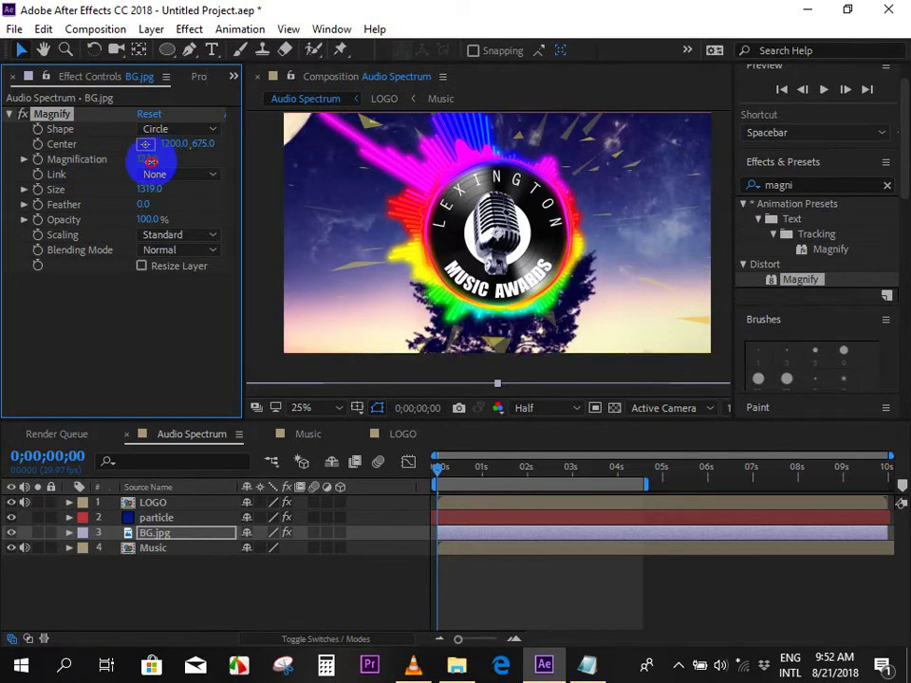
Expand BG.jpg > Effects > Magnify in the timeline to list its properties.
{"action": "left_click", "coordinate": [69, 533]}
{"action": "left_click", "coordinate": [83, 548]}
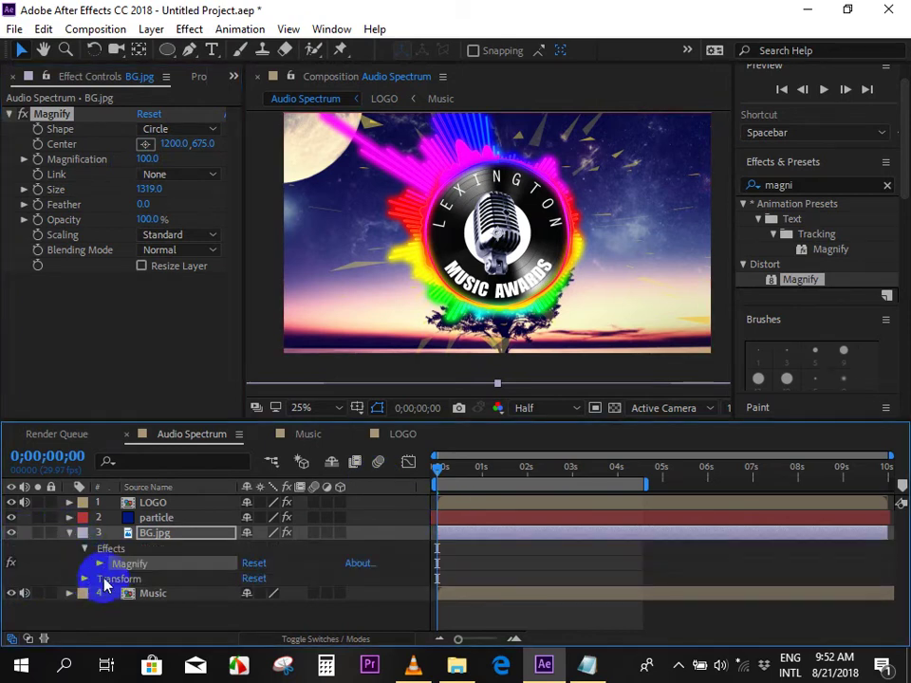
{"action": "left_click", "coordinate": [100, 564]}
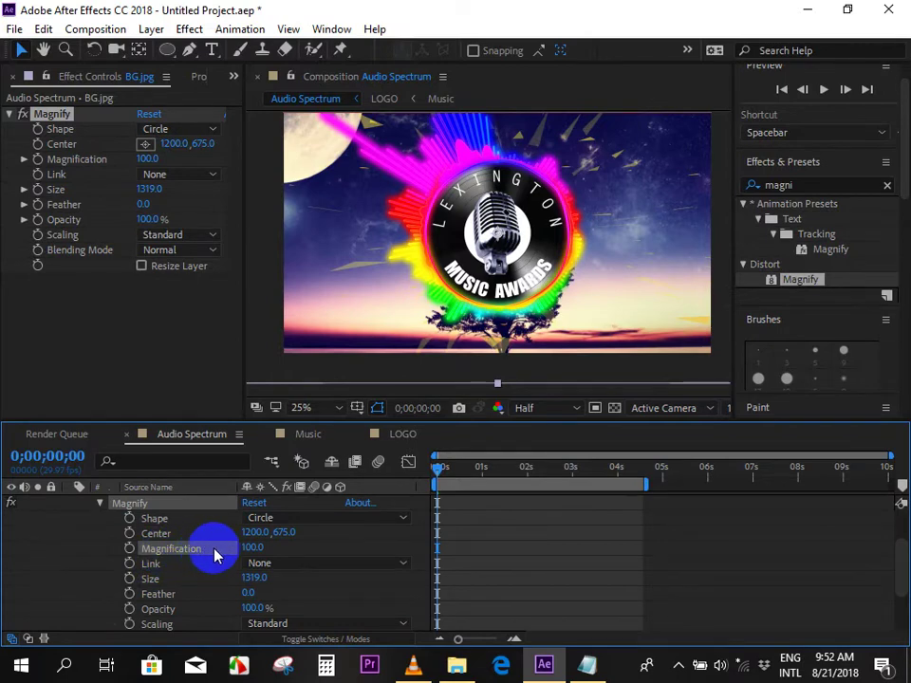
{"action": "left_click", "coordinate": [587, 664]}
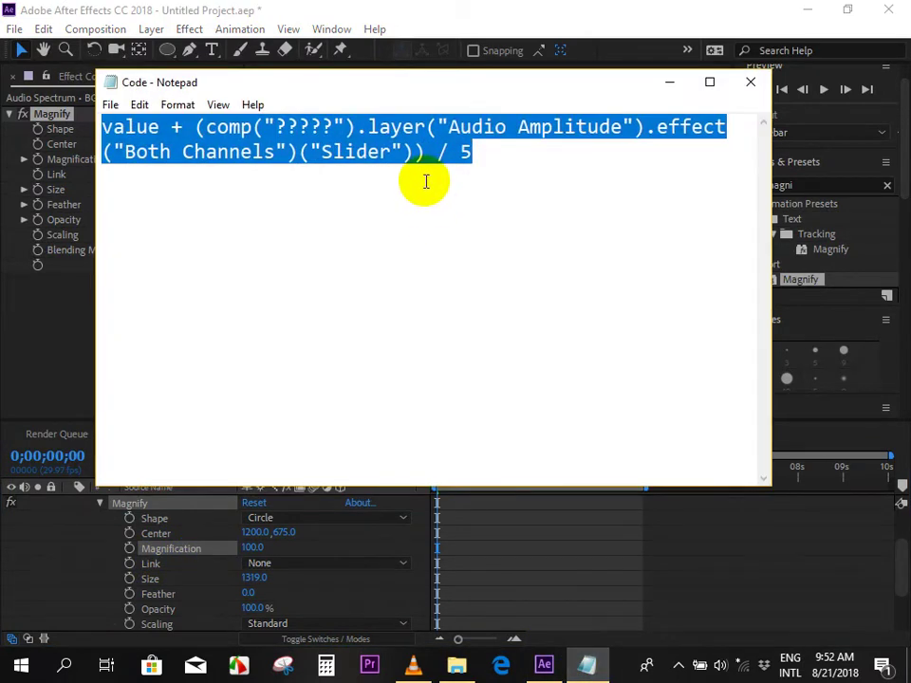
Replace the ????? placeholder with Music in the Notepad expression and copy the whole expression.
{"action": "left_click", "coordinate": [334, 126]}
{"action": "key", "text": "BackSpace"}
{"action": "key", "text": "BackSpace"}
{"action": "key", "text": "BackSpace"}
{"action": "key", "text": "BackSpace"}
{"action": "key", "text": "BackSpace"}
{"action": "type", "text": "M"}
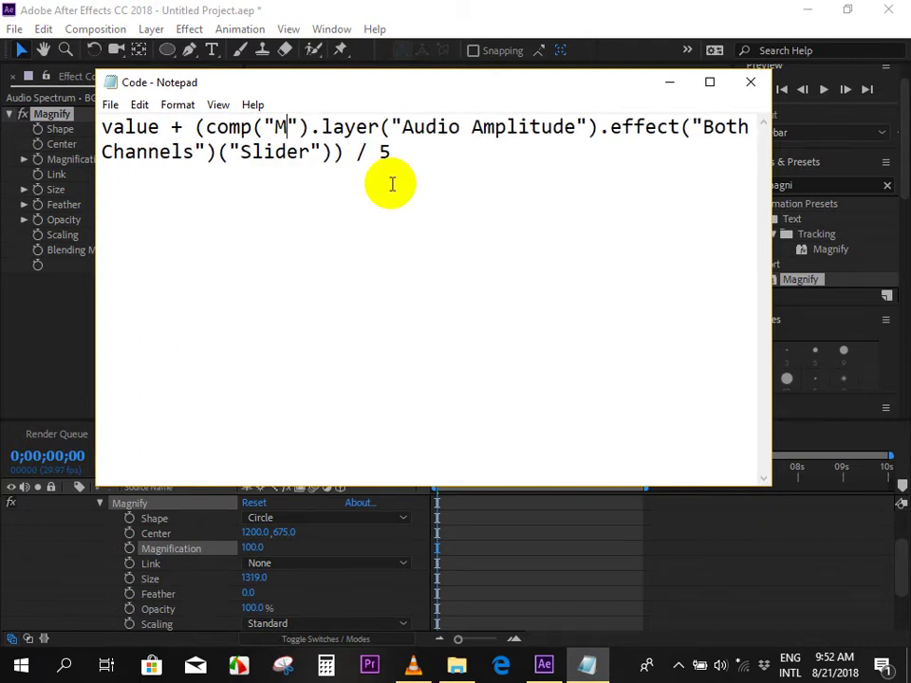
{"action": "type", "text": "usic"}
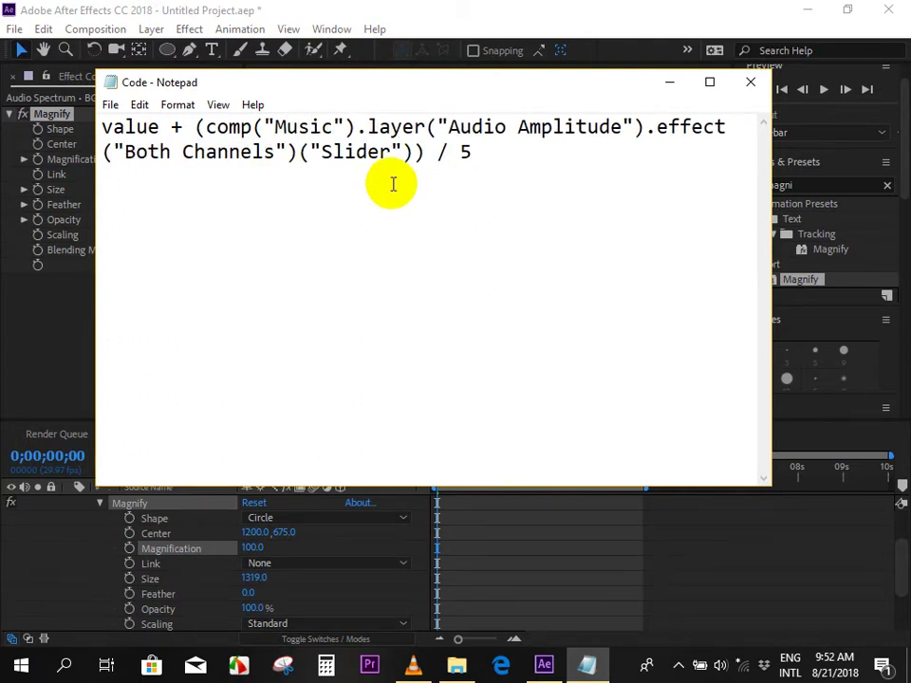
{"action": "key", "text": "ctrl+a"}
{"action": "key", "text": "ctrl+c"}
{"action": "left_click", "coordinate": [434, 55]}
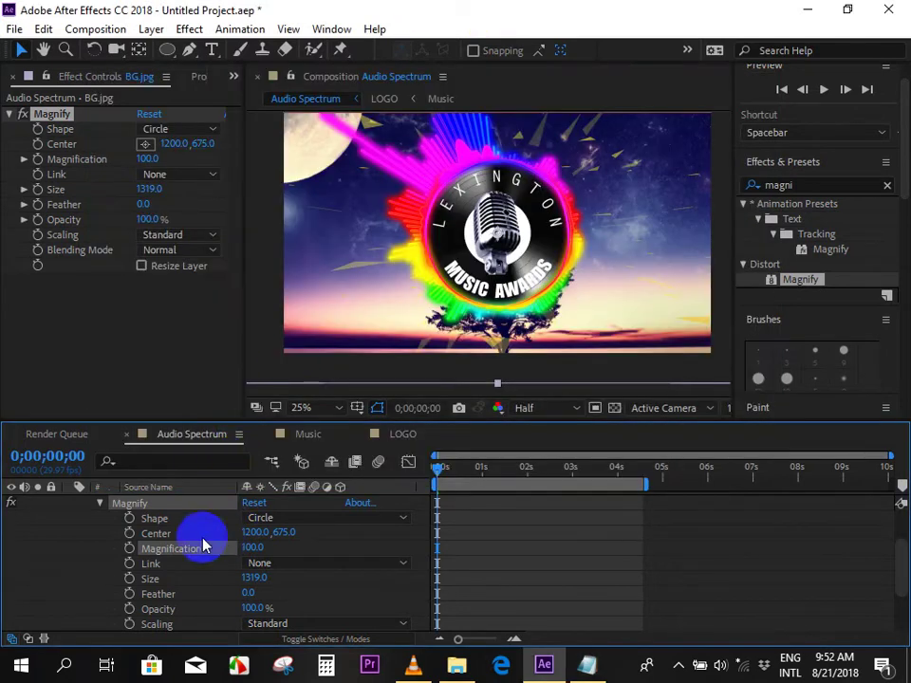
Paste the Music audio-amplitude expression onto Magnify's Magnification property.
{"action": "left_click", "coordinate": [129, 550], "text": "alt"}
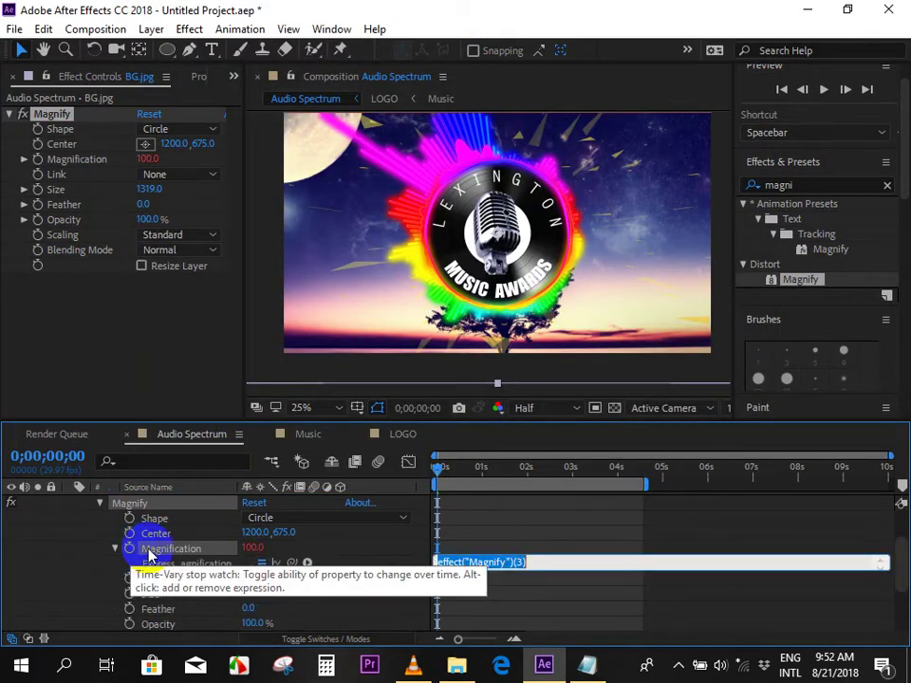
{"action": "key", "text": "ctrl+v"}
{"action": "left_click", "coordinate": [504, 512]}
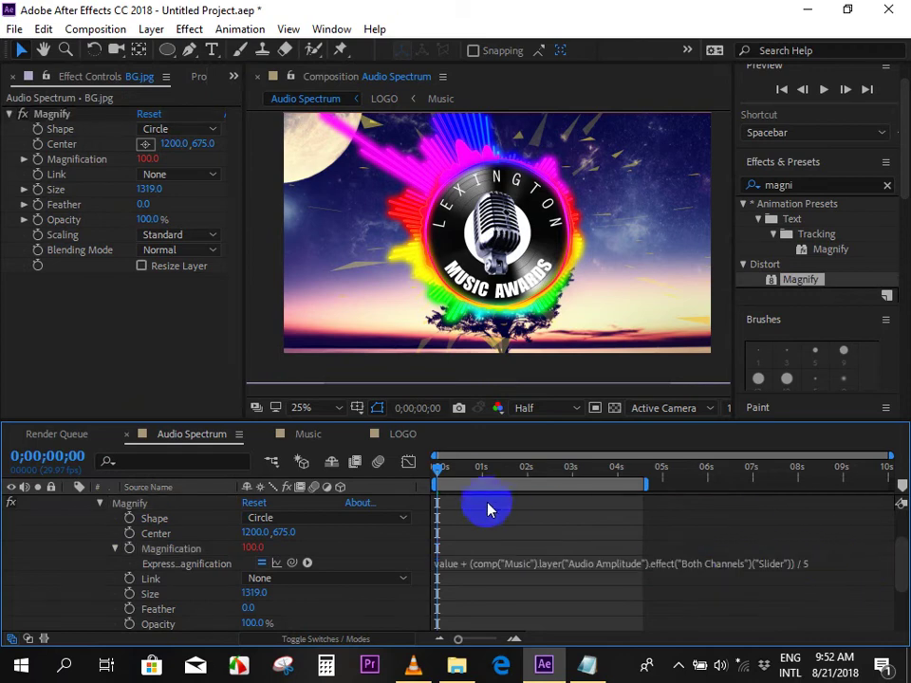
Preview the beat-pulsing background twice from the first frame, then collapse BG.jpg.
{"action": "key", "text": "space"}
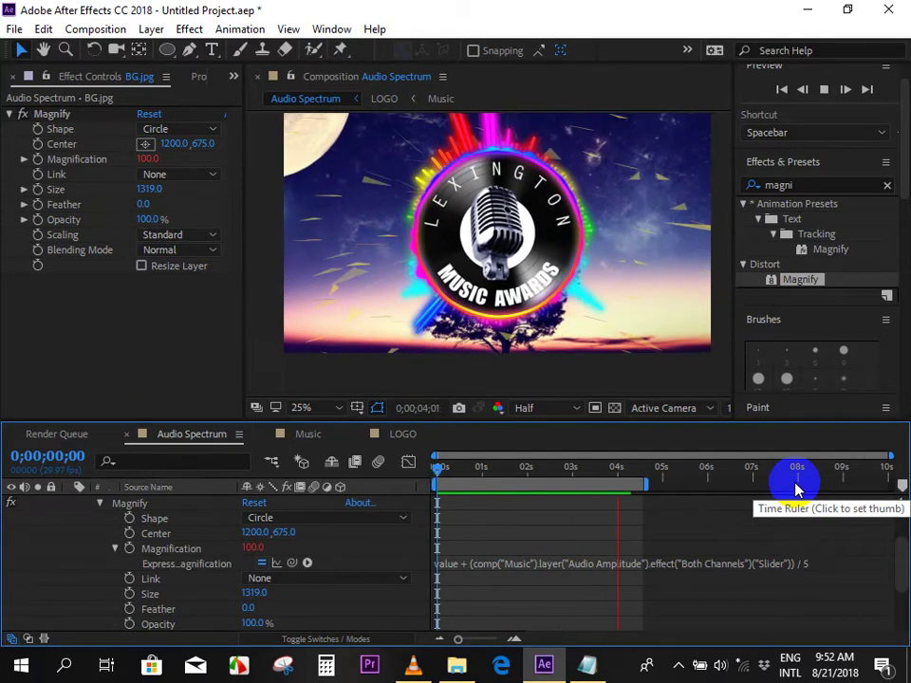
{"action": "key", "text": "space"}
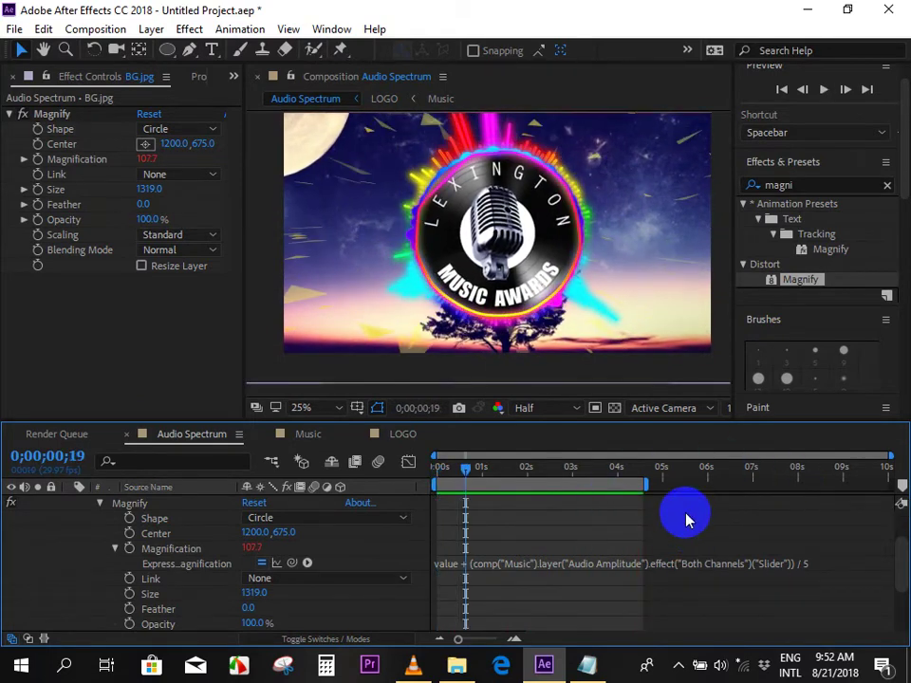
{"action": "left_click_drag", "start_coordinate": [465, 467], "coordinate": [417, 473]}
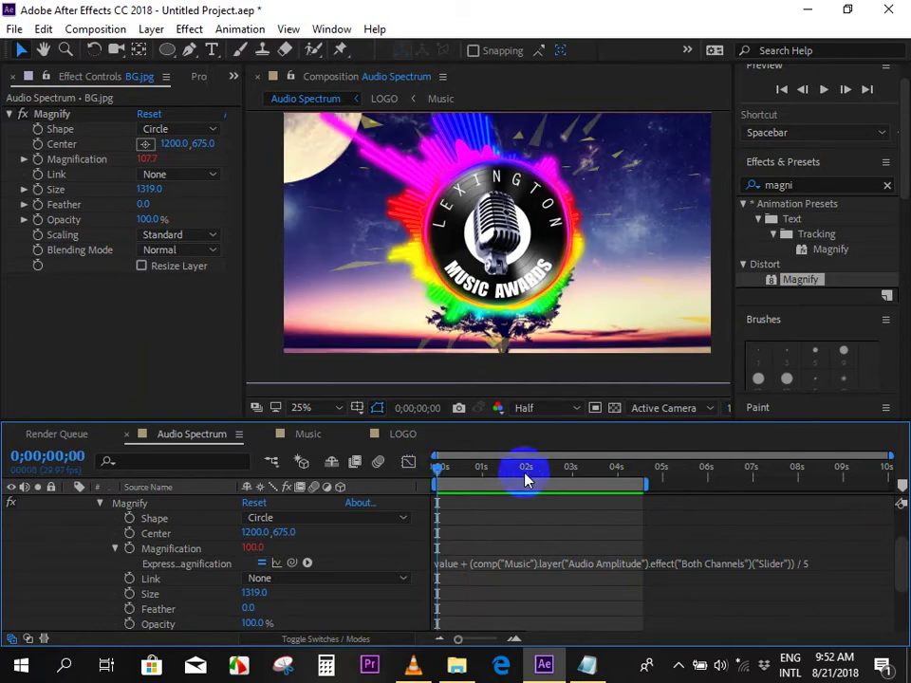
{"action": "key", "text": "space"}
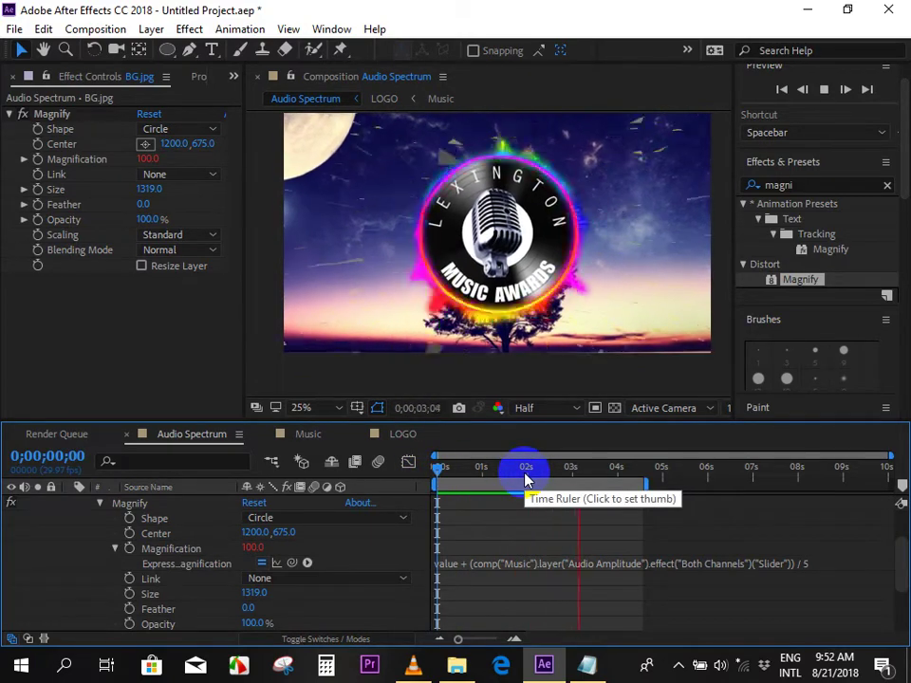
{"action": "key", "text": "space"}
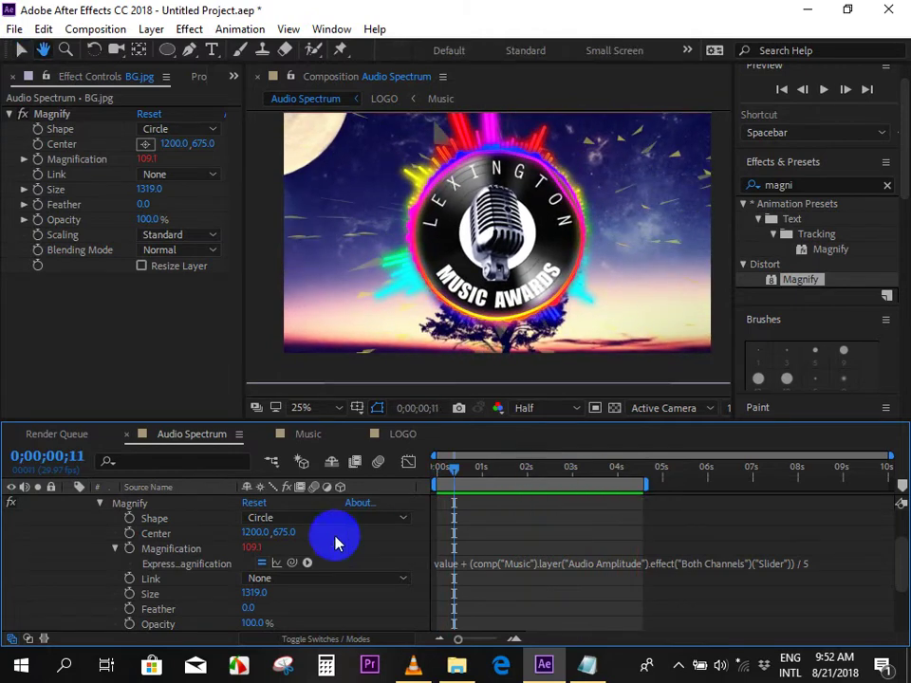
{"action": "scroll", "coordinate": [67, 529], "scroll_direction": "up", "scroll_amount": 3}
{"action": "left_click", "coordinate": [68, 534]}
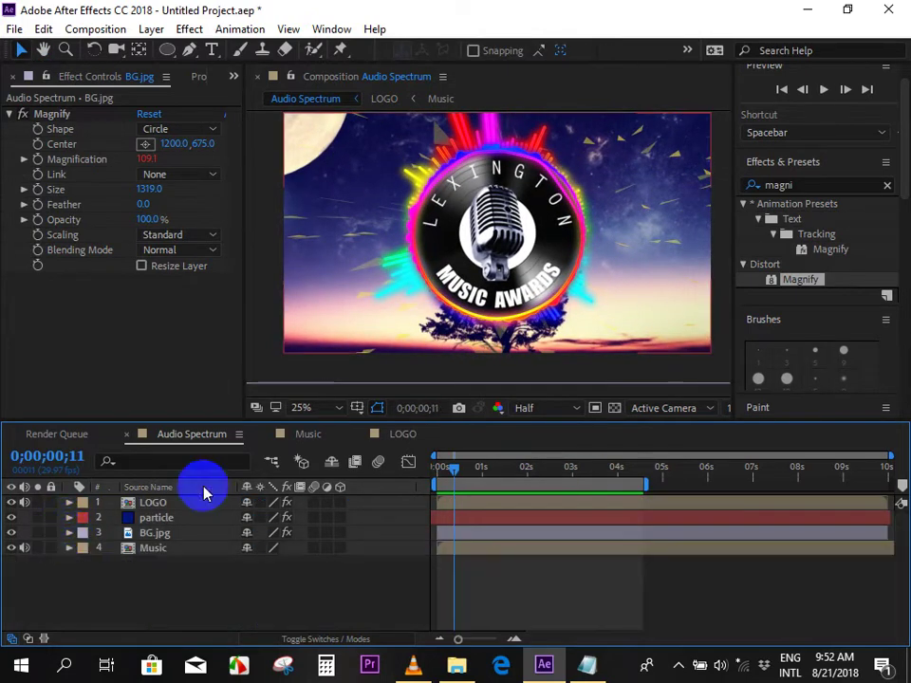
Return to the Audio Spectrum comp, replay it from 0, and stop at 0;00;03;20.
{"action": "left_click", "coordinate": [305, 434]}
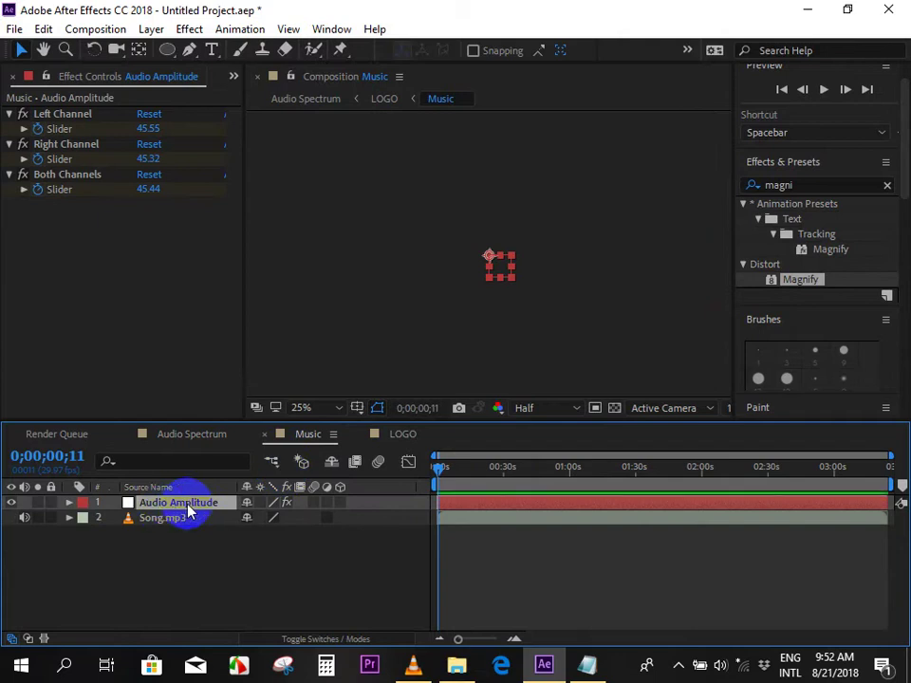
{"action": "left_click", "coordinate": [207, 435]}
{"action": "left_click", "coordinate": [433, 466]}
{"action": "key", "text": "space"}
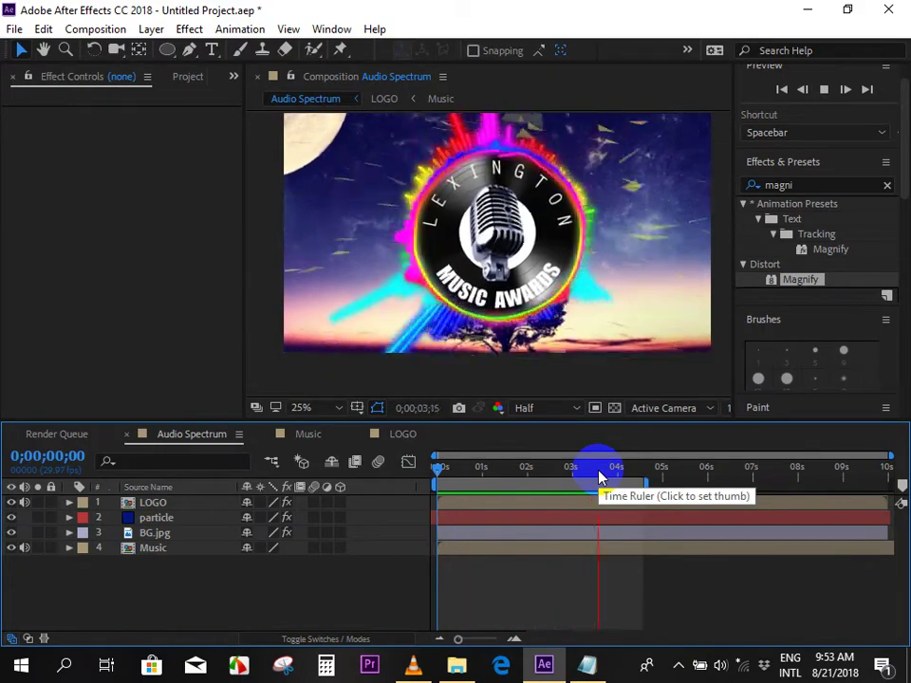
{"action": "left_click", "coordinate": [600, 470]}
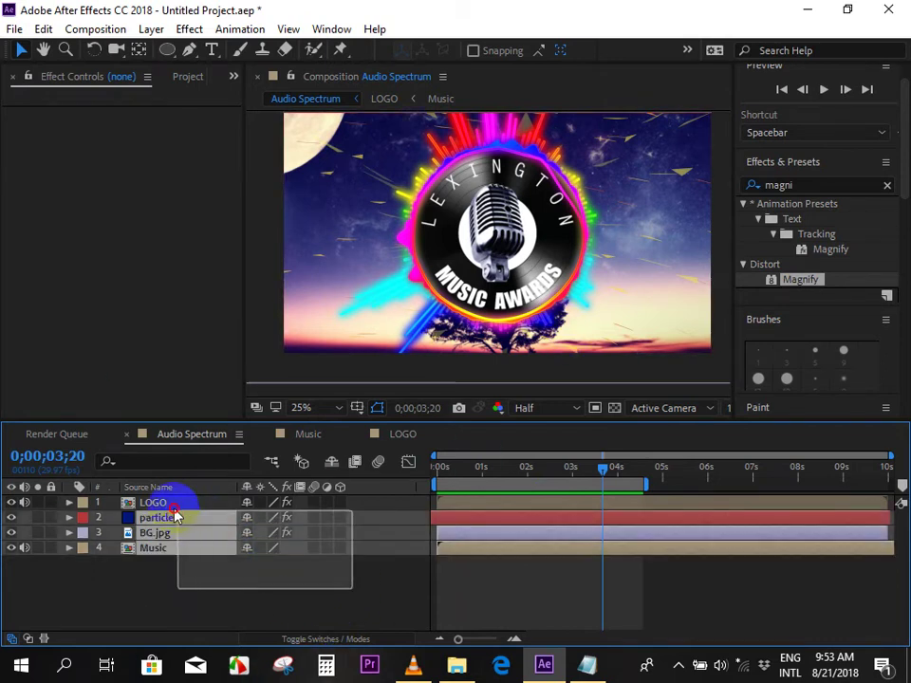
Pre-compose all four layers into FINAL, moving all attributes into the new composition.
{"action": "left_click_drag", "start_coordinate": [353, 595], "coordinate": [130, 490]}
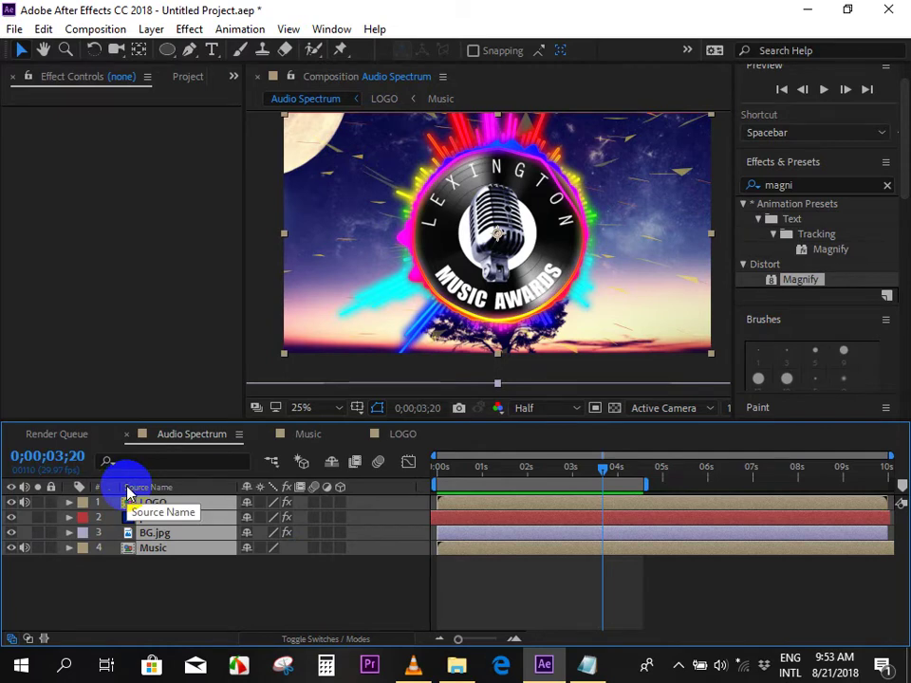
{"action": "key", "text": "ctrl+shift+c"}
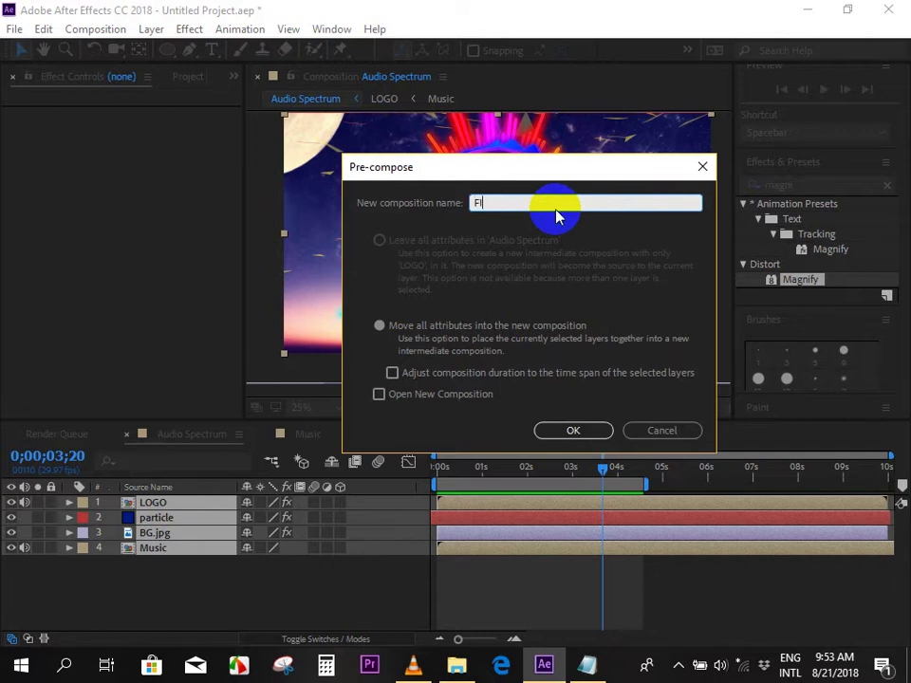
{"action": "left_click", "coordinate": [573, 431]}
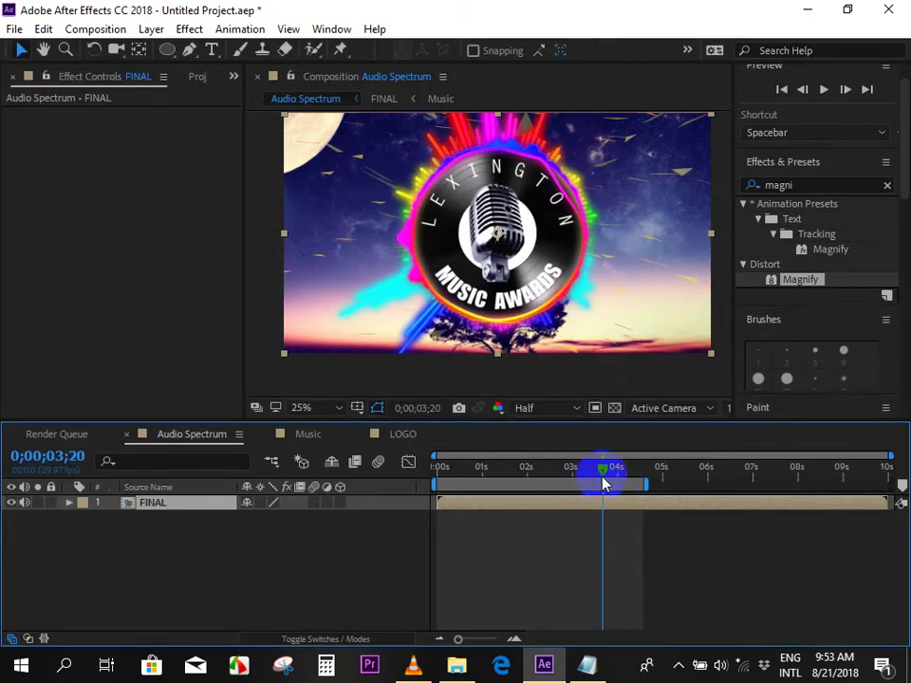
{"action": "left_click_drag", "start_coordinate": [608, 479], "coordinate": [443, 471]}
{"action": "left_click", "coordinate": [26, 503]}
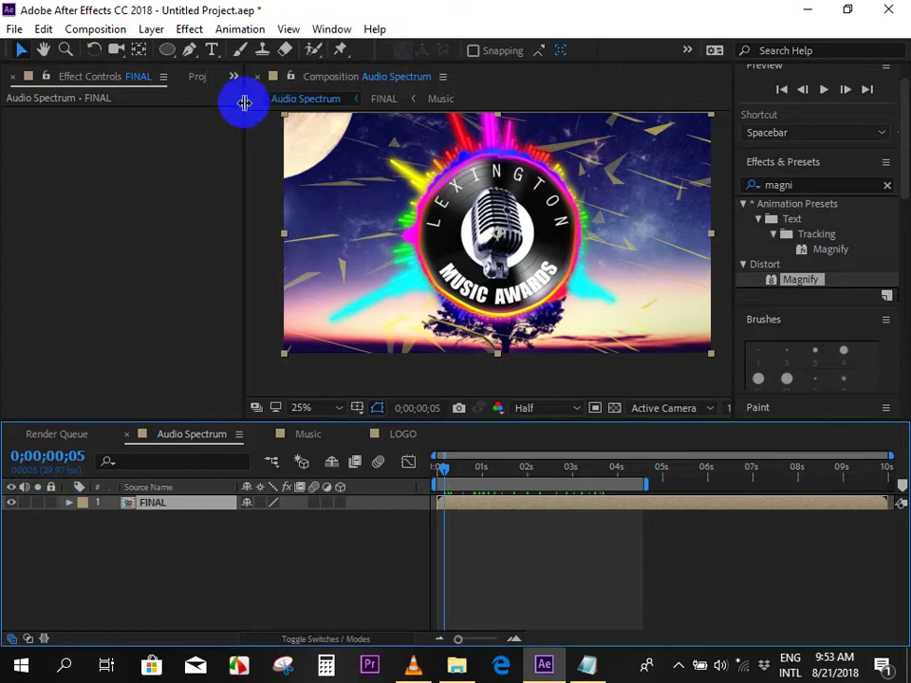
Add Song.mp3 from the Project panel to the timeline and preview the comp with sound.
{"action": "left_click", "coordinate": [195, 77]}
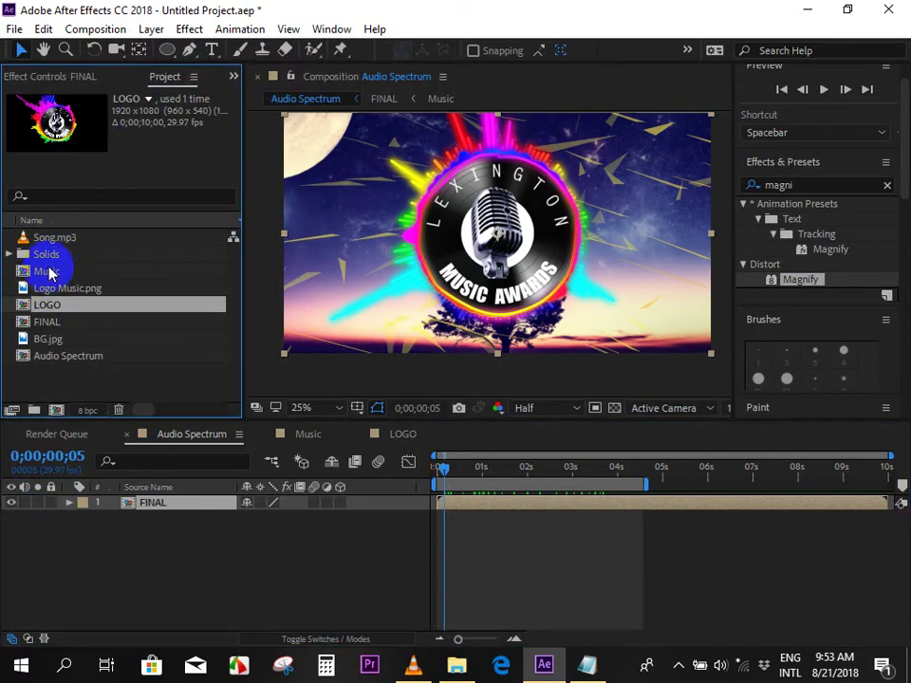
{"action": "left_click", "coordinate": [38, 239]}
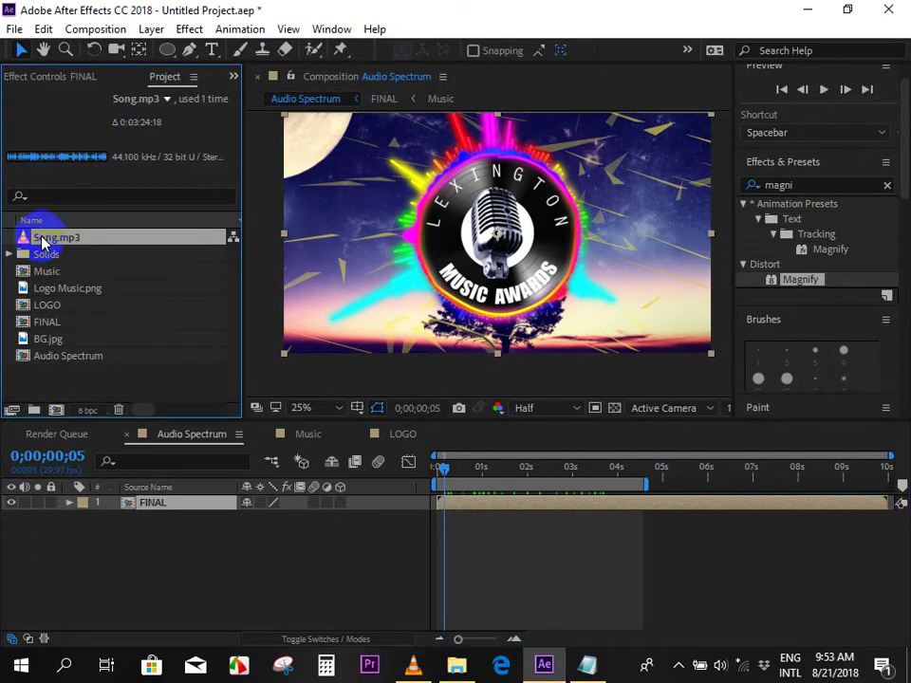
{"action": "left_click_drag", "start_coordinate": [41, 243], "coordinate": [190, 545]}
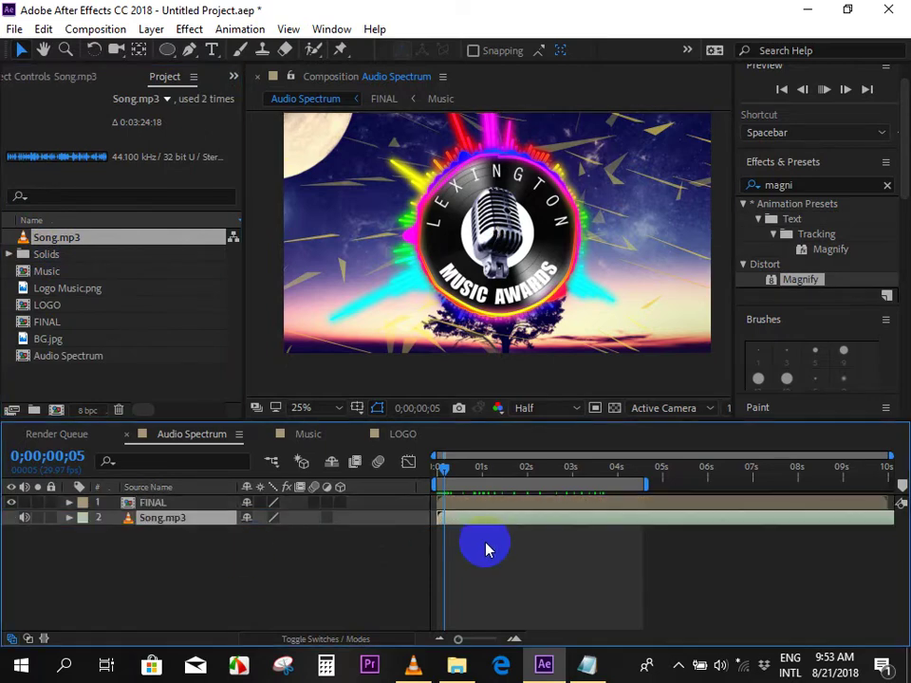
{"action": "key", "text": "space"}
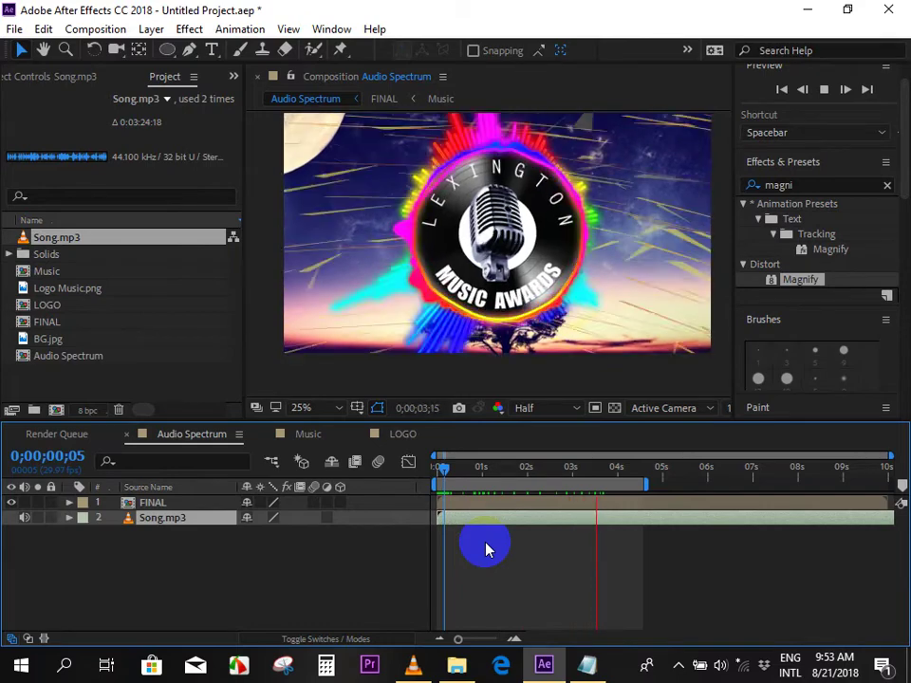
{"action": "left_click", "coordinate": [721, 664]}
{"action": "scroll", "coordinate": [775, 576], "scroll_direction": "up", "scroll_amount": 13}
{"action": "scroll", "coordinate": [784, 575], "scroll_direction": "up", "scroll_amount": 6}
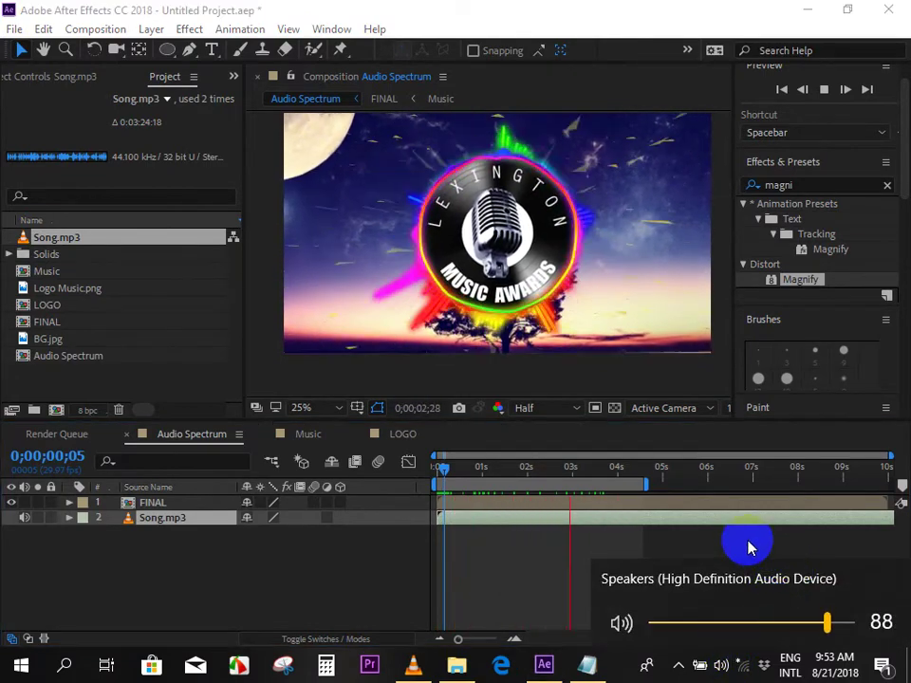
View the maximized viewer at Fit magnification, restore the layout, and open the FINAL composition.
{"action": "left_click", "coordinate": [386, 382]}
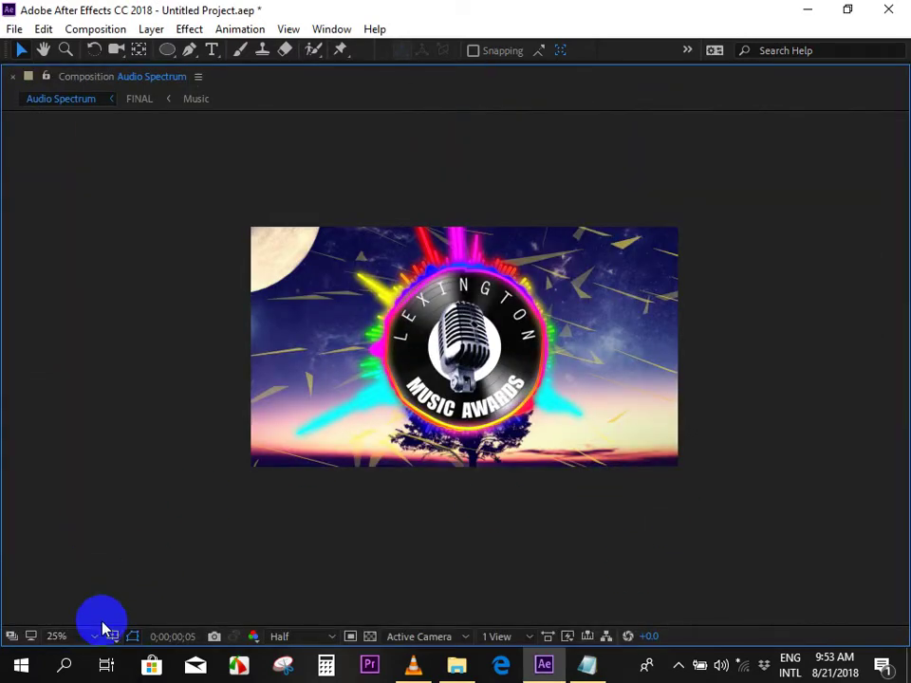
{"action": "left_click", "coordinate": [101, 626]}
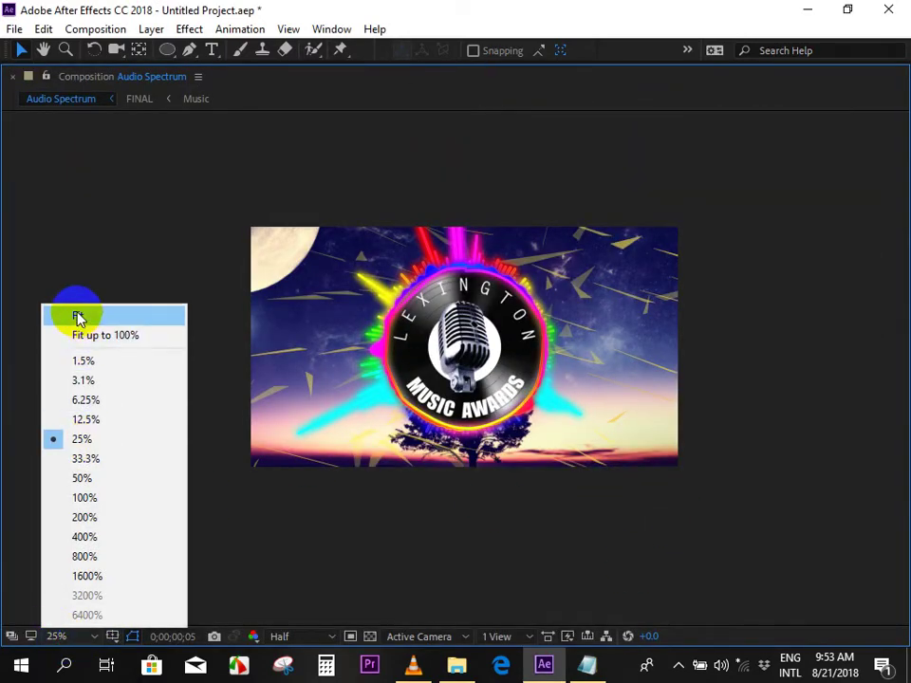
{"action": "left_click", "coordinate": [75, 315]}
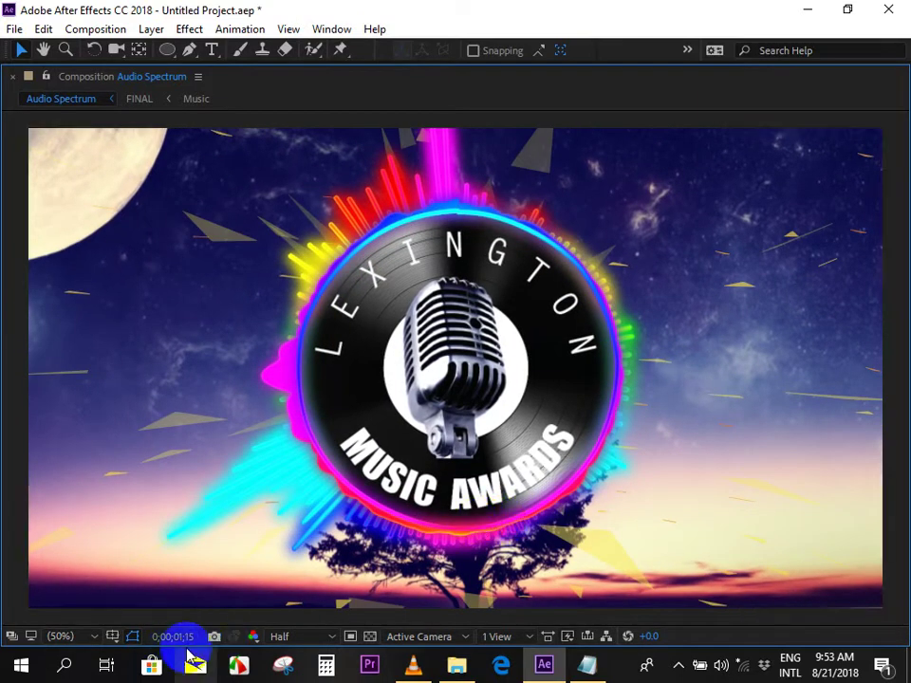
{"action": "key", "text": "grave"}
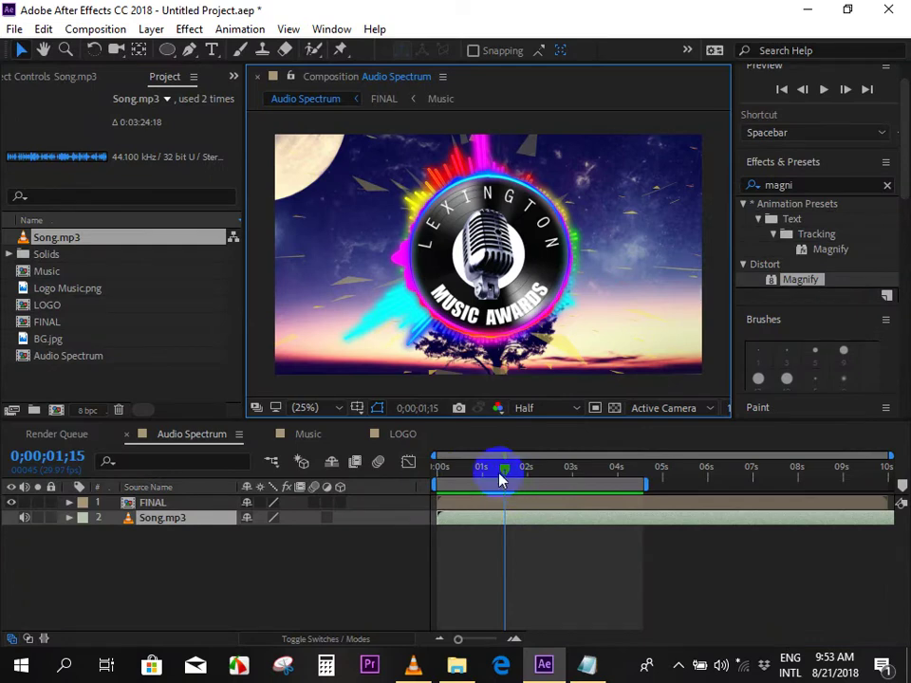
{"action": "left_click_drag", "start_coordinate": [502, 481], "coordinate": [470, 482]}
{"action": "left_click", "coordinate": [479, 503]}
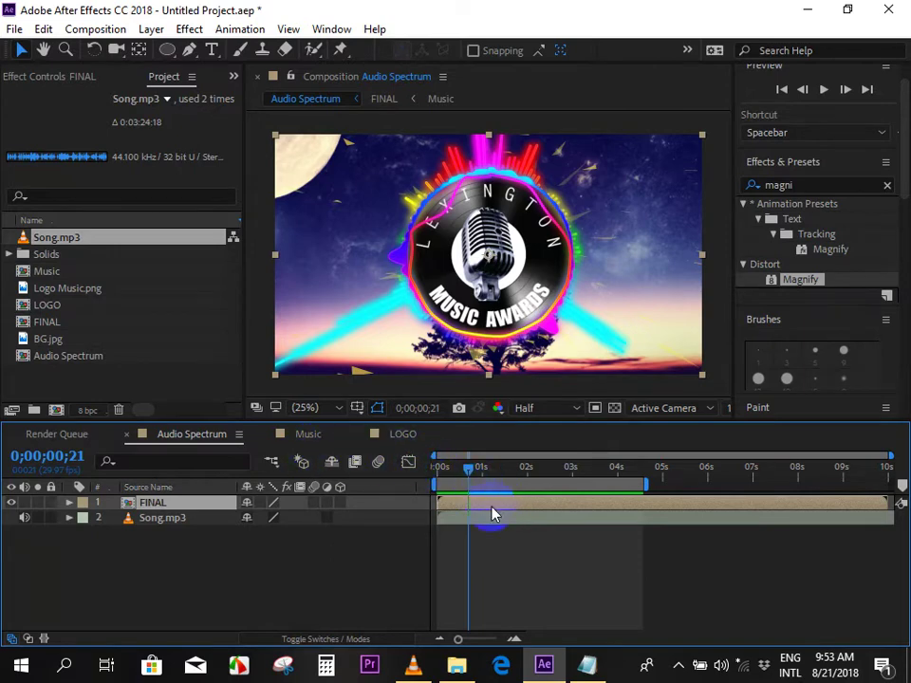
{"action": "double_click", "coordinate": [492, 509]}
Create a white MUSIC text layer and position it fully in frame left of the logo.
{"action": "left_click_drag", "start_coordinate": [467, 469], "coordinate": [439, 473]}
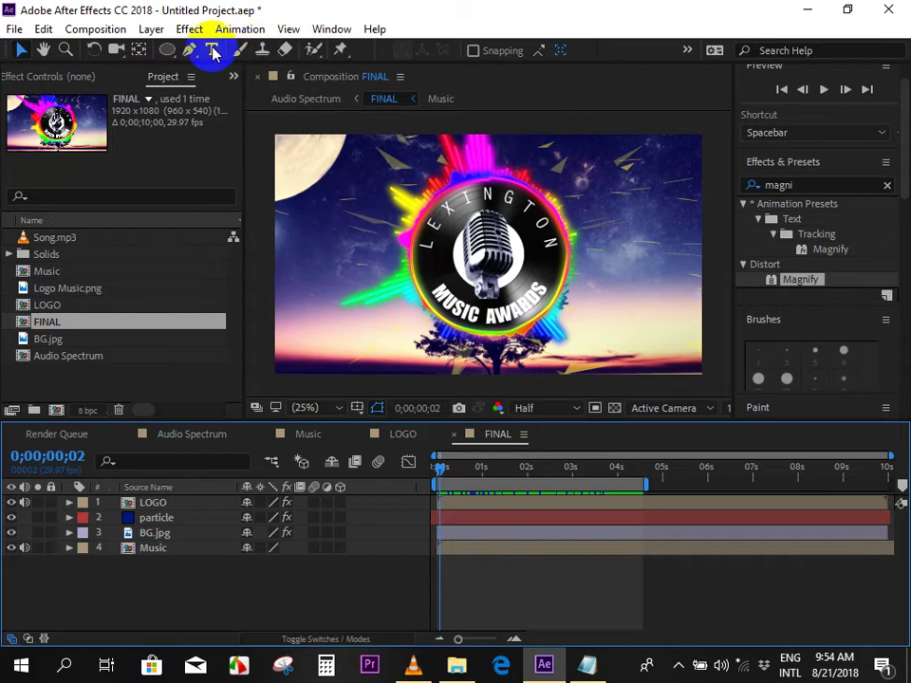
{"action": "left_click", "coordinate": [210, 50]}
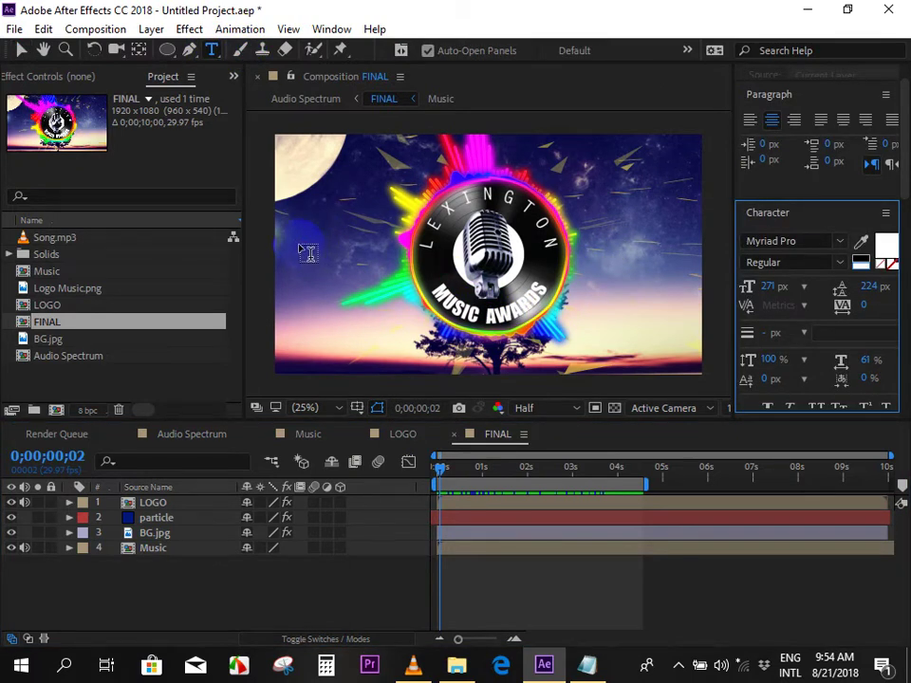
{"action": "left_click", "coordinate": [301, 253]}
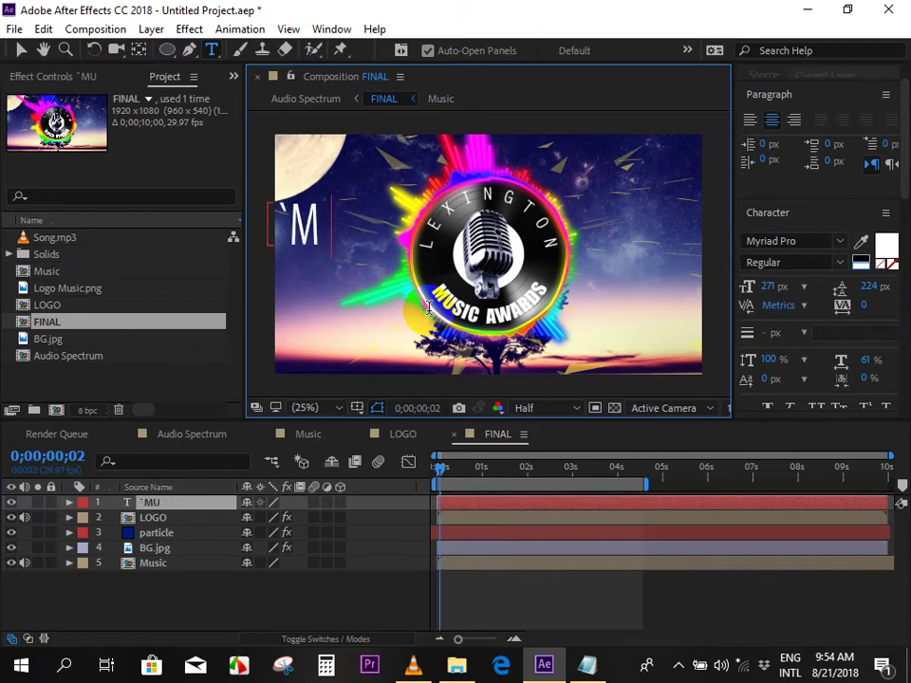
{"action": "key", "text": "BackSpace"}
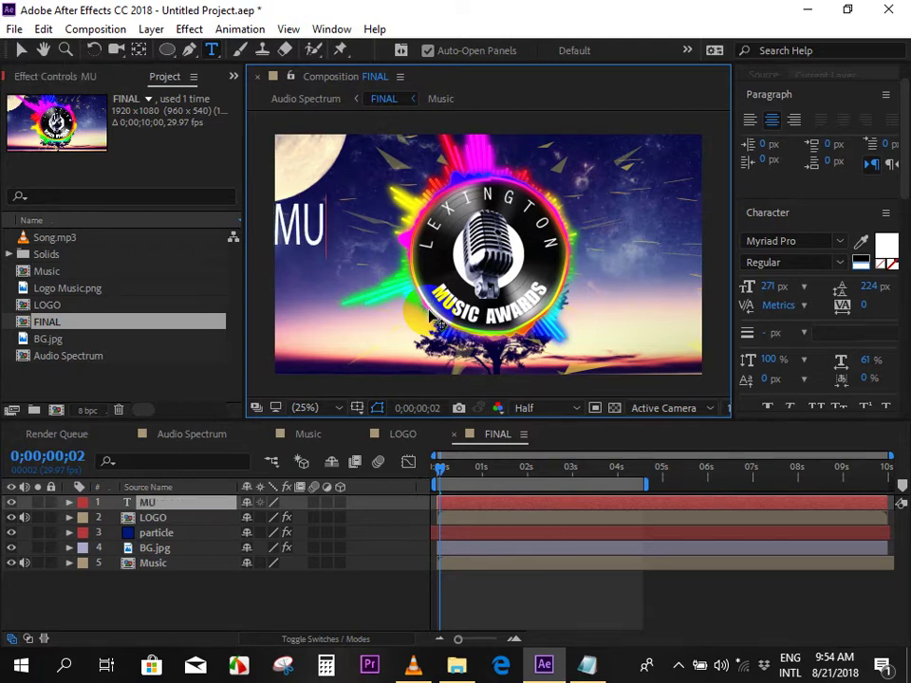
{"action": "type", "text": "SIC"}
{"action": "left_click", "coordinate": [21, 49]}
{"action": "left_click_drag", "start_coordinate": [337, 232], "coordinate": [389, 230]}
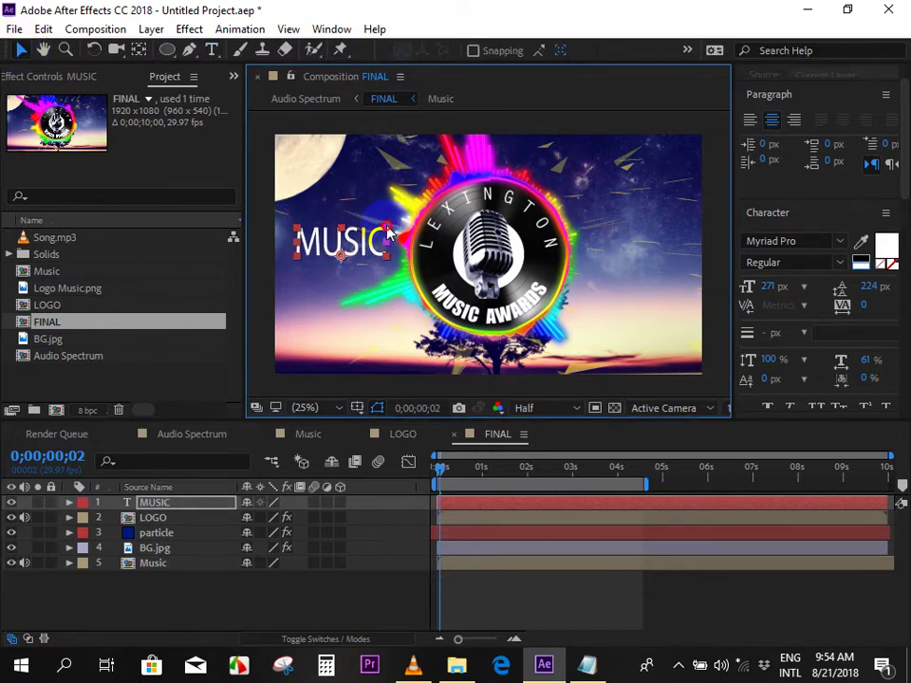
{"action": "left_click", "coordinate": [793, 239]}
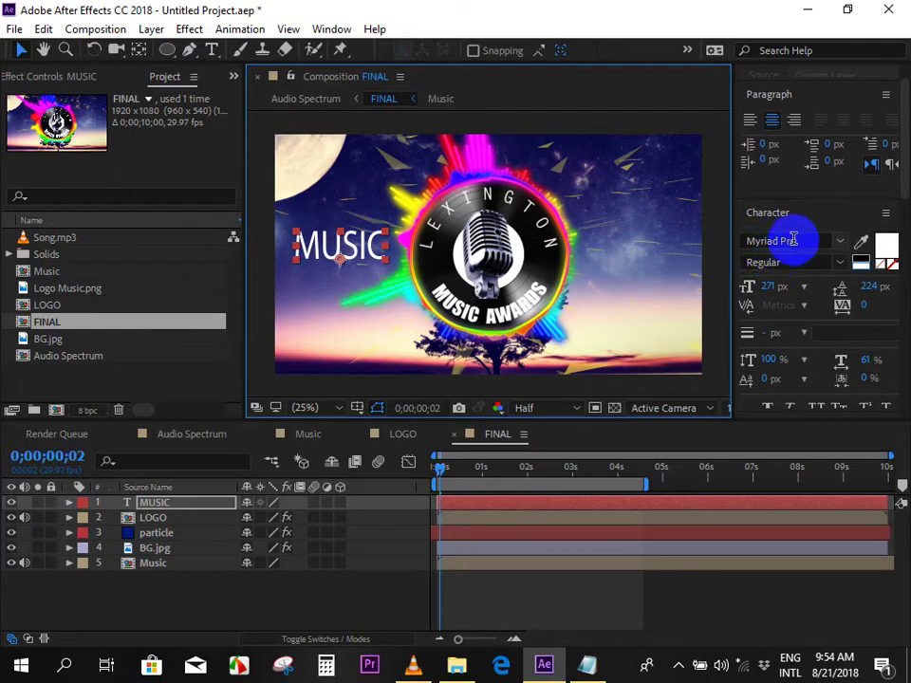
Try the Mystic Prophet font on the MUSIC text.
{"action": "left_click", "coordinate": [839, 241]}
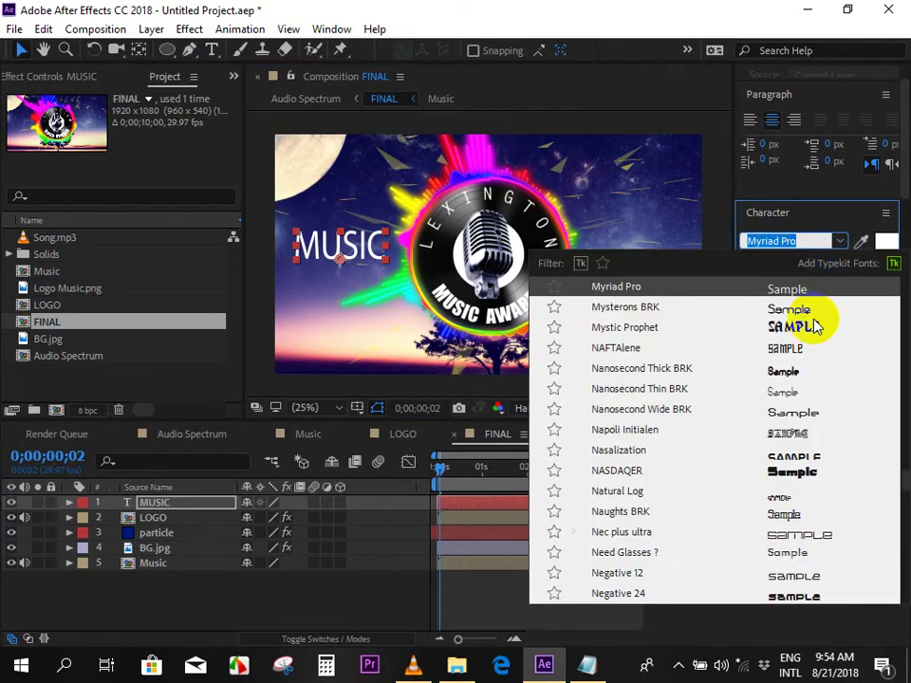
{"action": "key", "text": "Escape"}
{"action": "type", "text": "Mystic Prophet"}
{"action": "key", "text": "Return"}
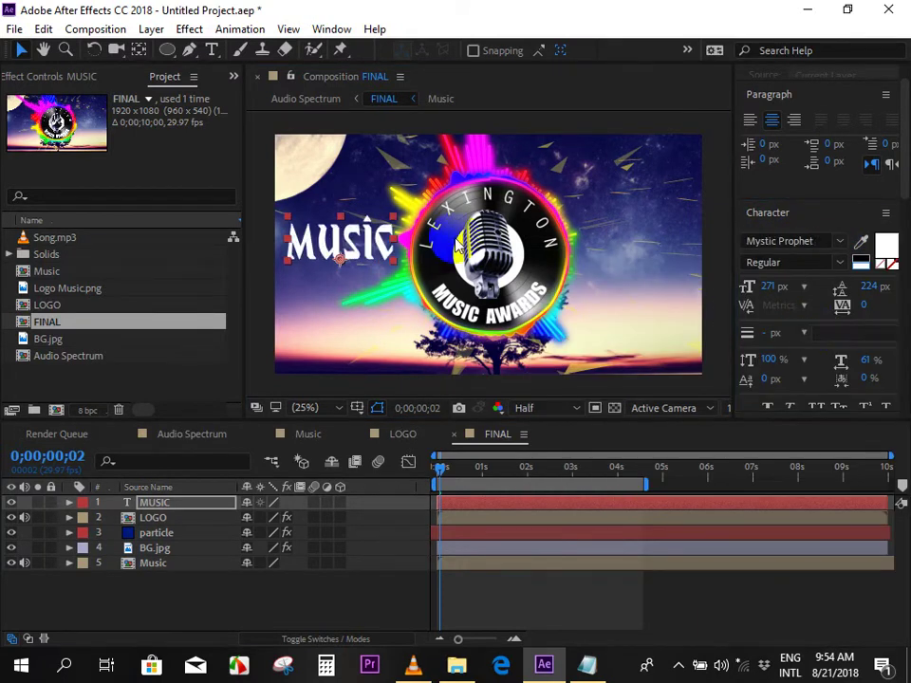
{"action": "left_click", "coordinate": [386, 250]}
Switch the MUSIC text to the NeoSpacial font and scale it larger.
{"action": "left_click", "coordinate": [842, 245]}
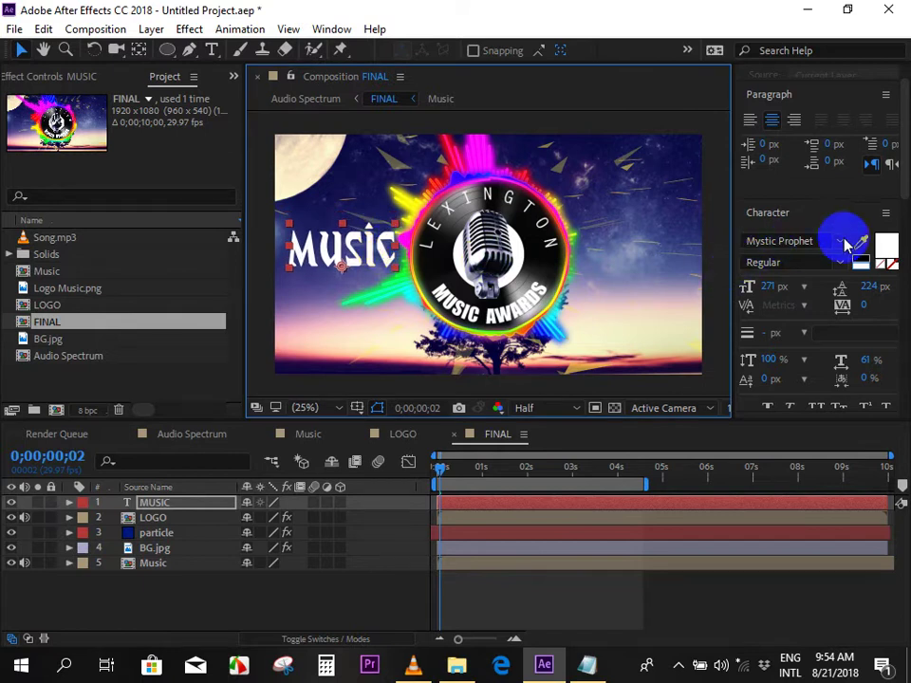
{"action": "scroll", "coordinate": [836, 451], "scroll_direction": "down", "scroll_amount": 4}
{"action": "scroll", "coordinate": [837, 452], "scroll_direction": "down", "scroll_amount": 1}
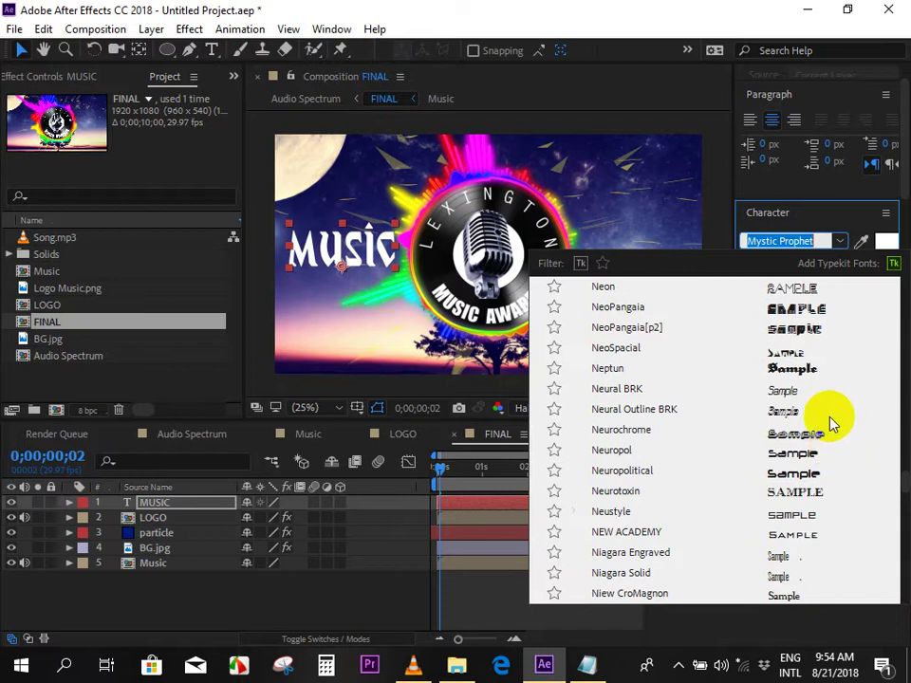
{"action": "left_click", "coordinate": [705, 345]}
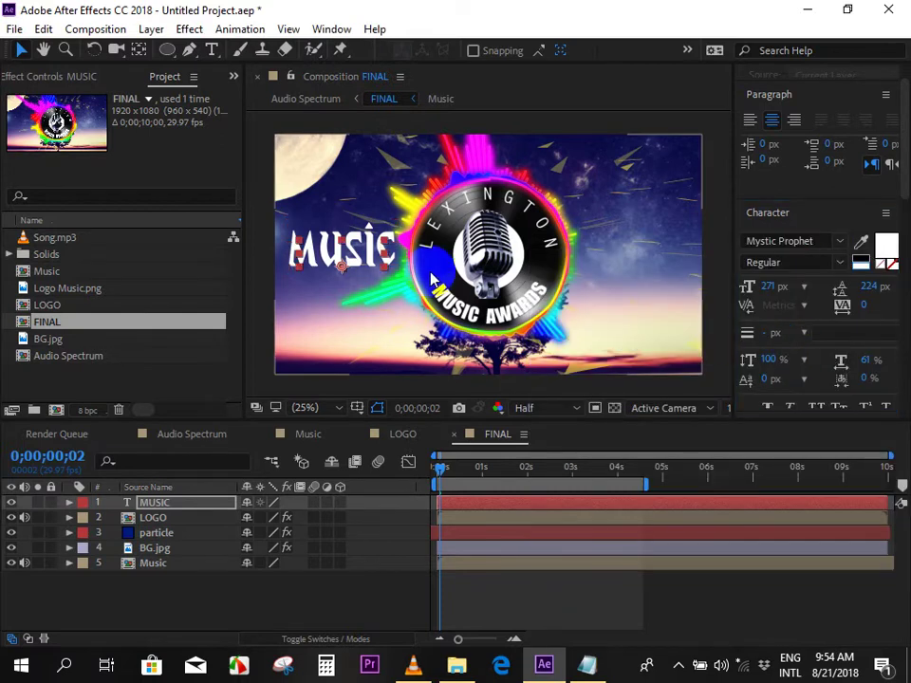
{"action": "type", "text": "neo"}
{"action": "key", "text": "Return"}
{"action": "left_click_drag", "start_coordinate": [380, 261], "coordinate": [389, 237]}
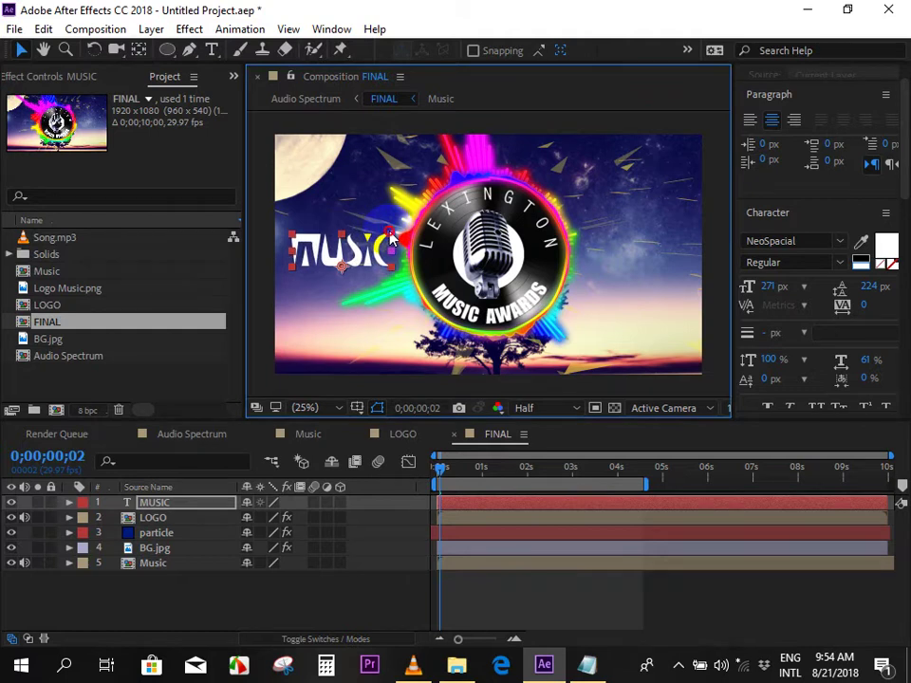
{"action": "left_click", "coordinate": [487, 502]}
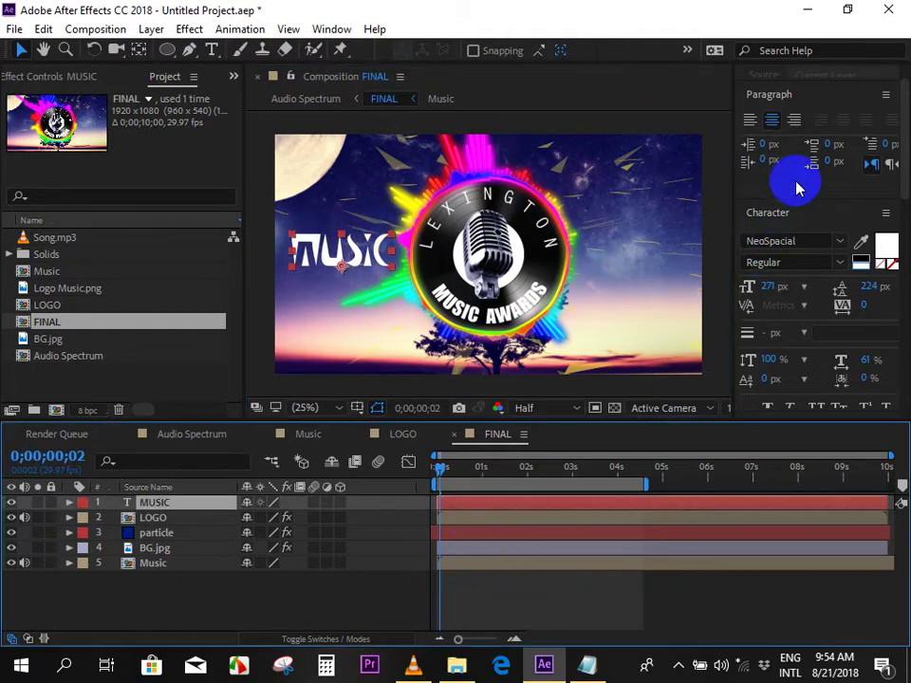
{"action": "mouse_move", "coordinate": [903, 163]}
{"action": "left_mouse_down"}
{"action": "mouse_move", "coordinate": [906, 322]}
{"action": "mouse_move", "coordinate": [894, 392]}
{"action": "mouse_move", "coordinate": [906, 190]}
{"action": "left_mouse_up"}
Apply Magnify to the MUSIC layer and set its Size to 1375 with Magnification 100.
{"action": "left_click", "coordinate": [818, 225]}
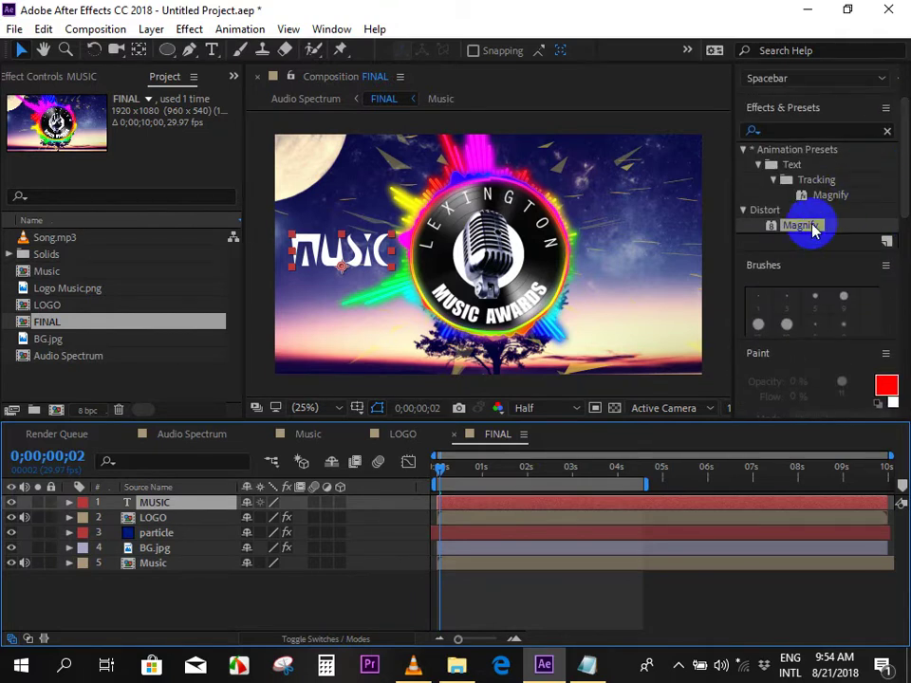
{"action": "left_click_drag", "start_coordinate": [796, 233], "coordinate": [460, 511]}
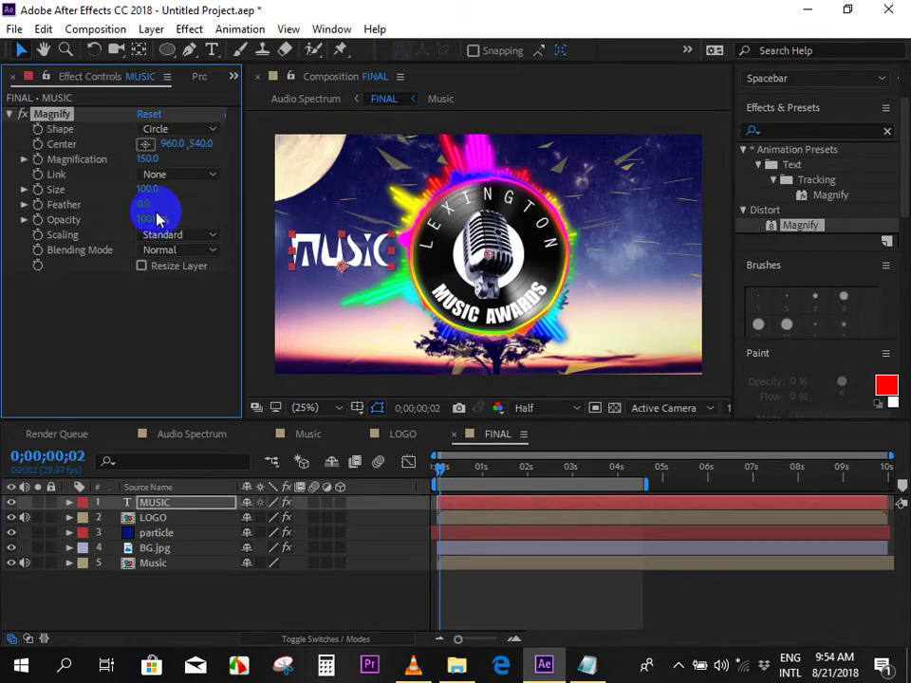
{"action": "left_click_drag", "start_coordinate": [147, 189], "coordinate": [185, 209]}
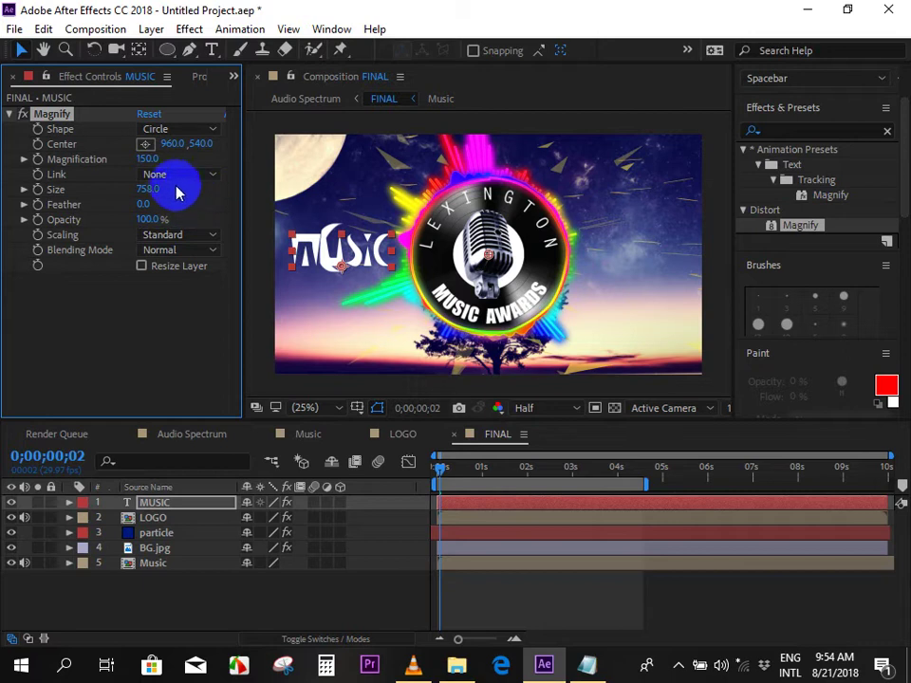
{"action": "left_click_drag", "start_coordinate": [188, 191], "coordinate": [657, 195]}
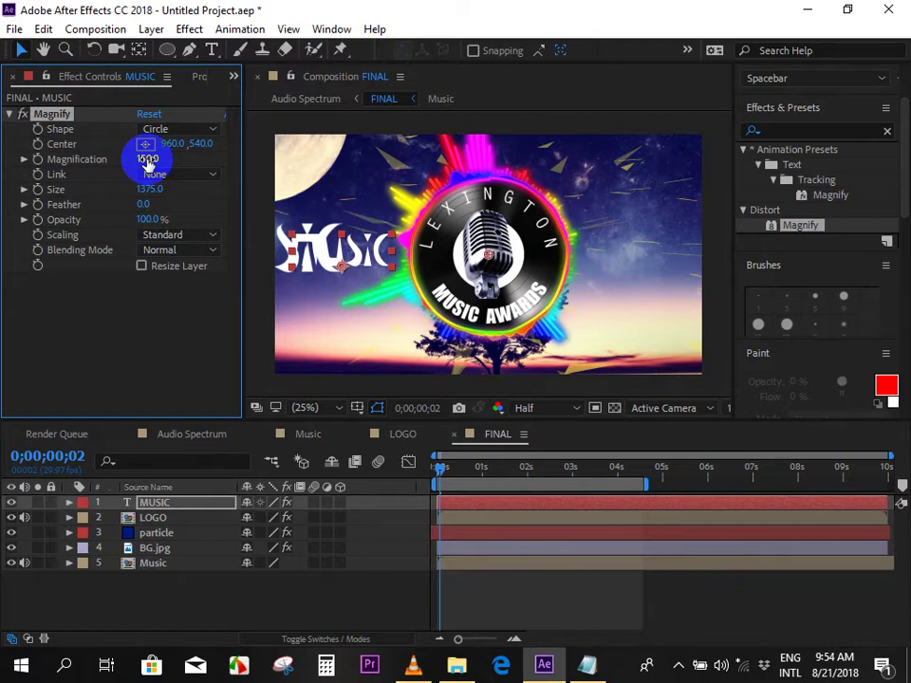
{"action": "left_click_drag", "start_coordinate": [147, 159], "coordinate": [82, 172]}
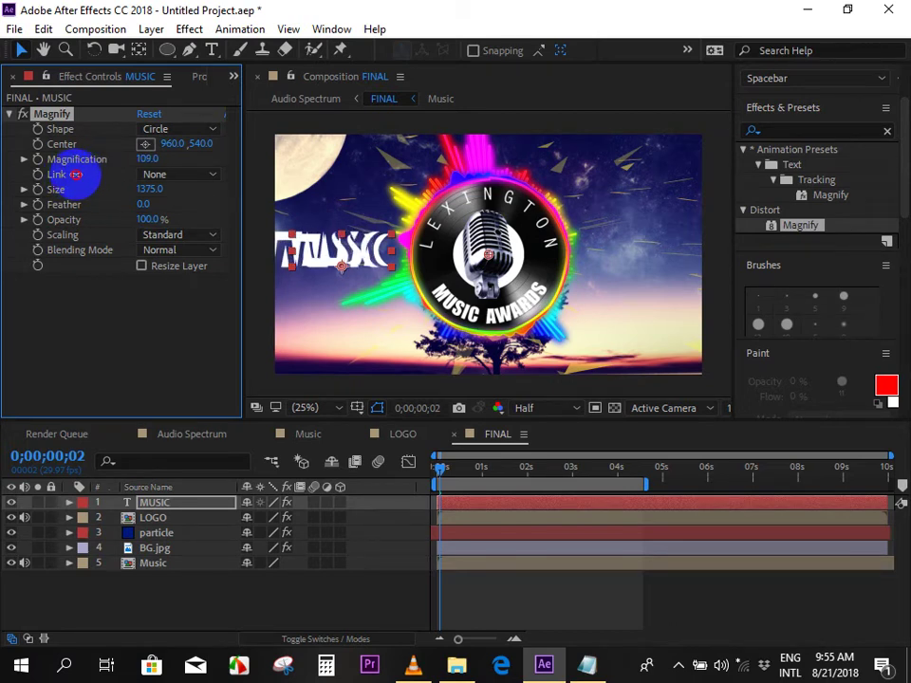
{"action": "left_click_drag", "start_coordinate": [80, 174], "coordinate": [98, 181]}
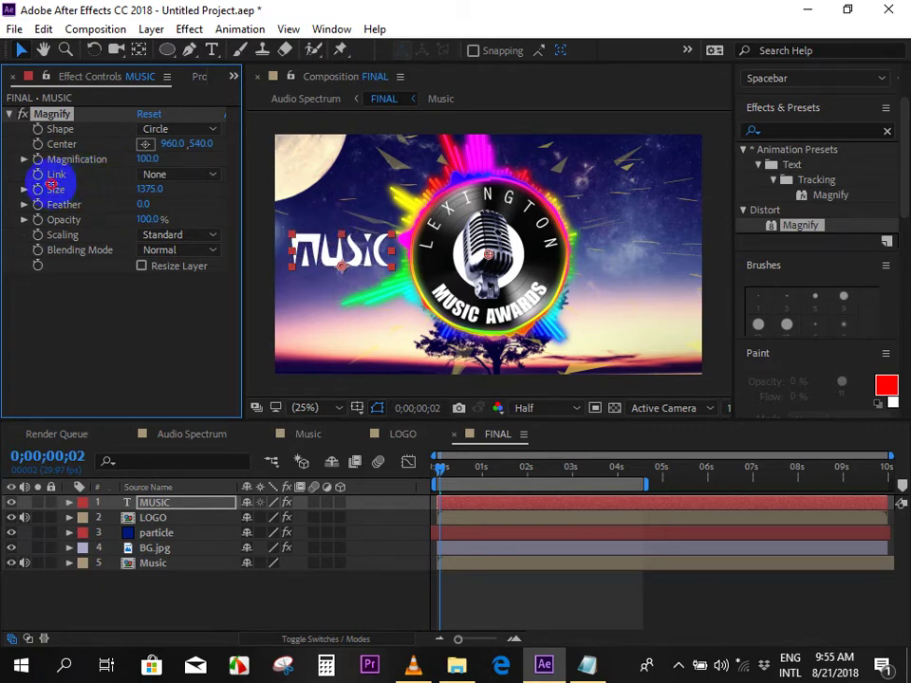
{"action": "left_click", "coordinate": [163, 175]}
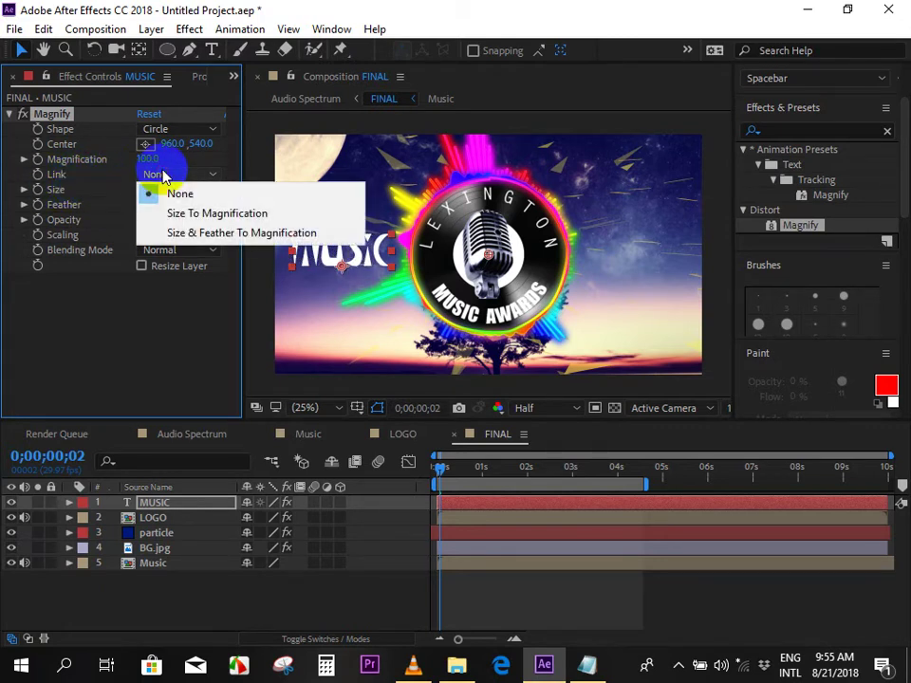
Set Magnify Link to Size To Magnification, test it, and leave Scaling on Standard after trying Soft.
{"action": "left_click", "coordinate": [194, 214]}
{"action": "mouse_move", "coordinate": [149, 156]}
{"action": "left_mouse_down"}
{"action": "mouse_move", "coordinate": [176, 160]}
{"action": "mouse_move", "coordinate": [142, 171]}
{"action": "left_mouse_up"}
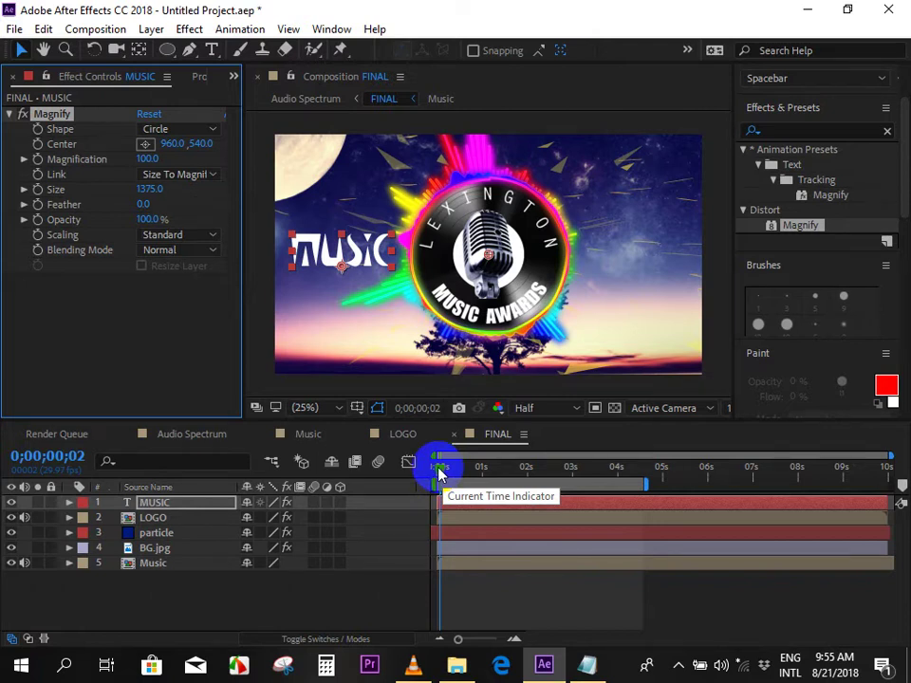
{"action": "mouse_move", "coordinate": [147, 159]}
{"action": "left_mouse_down"}
{"action": "mouse_move", "coordinate": [173, 167]}
{"action": "mouse_move", "coordinate": [148, 172]}
{"action": "left_mouse_up"}
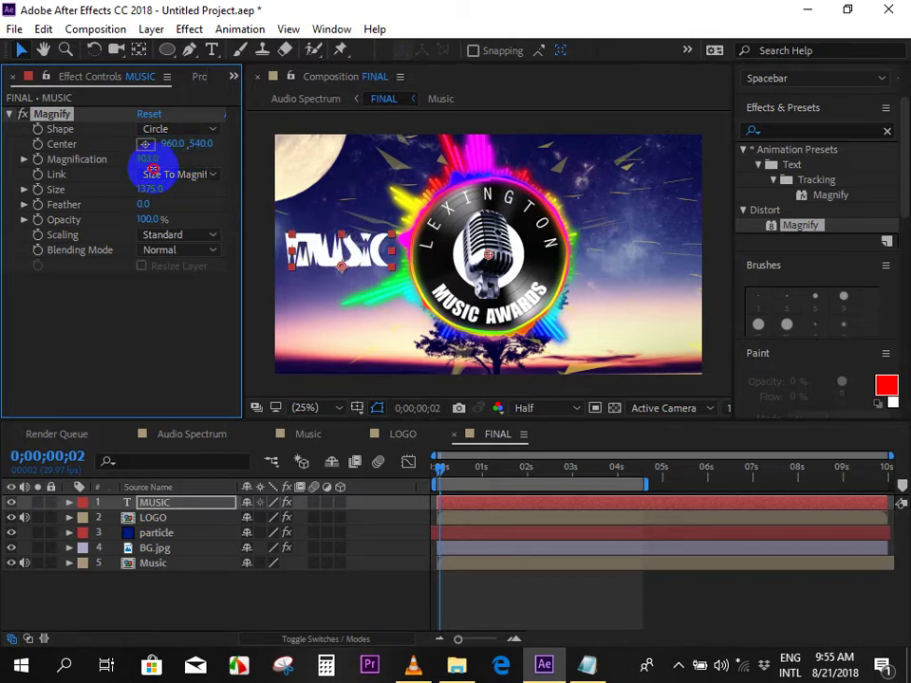
{"action": "left_click", "coordinate": [183, 235]}
{"action": "left_click", "coordinate": [188, 273]}
{"action": "left_click", "coordinate": [180, 235]}
{"action": "left_click", "coordinate": [184, 256]}
Set Magnify Blending Mode to Add, keep Circle shape, and return Magnification to 100.
{"action": "left_click", "coordinate": [180, 250]}
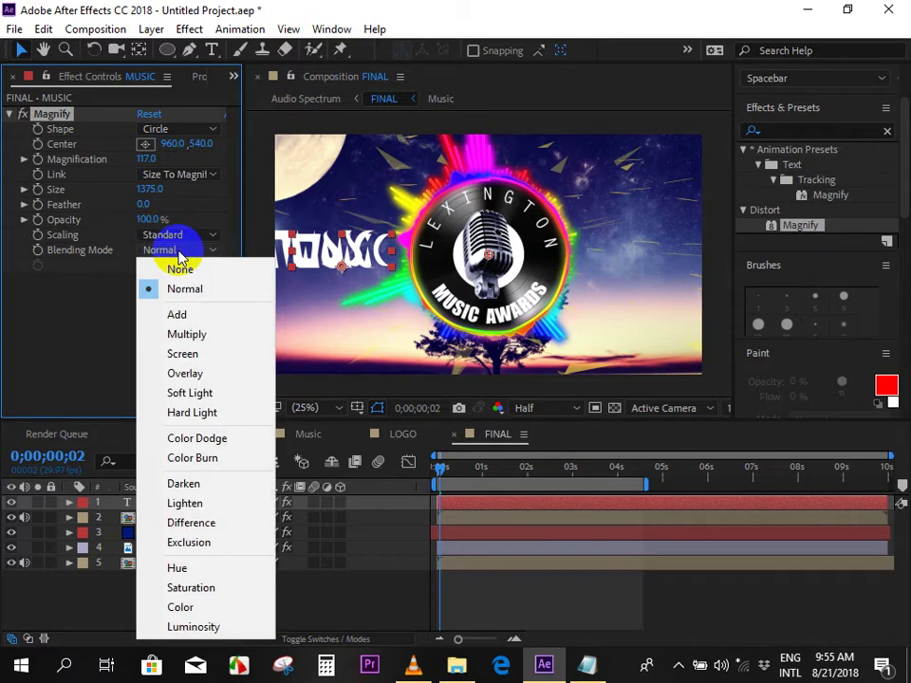
{"action": "left_click", "coordinate": [203, 353]}
{"action": "left_click", "coordinate": [178, 248]}
{"action": "left_click", "coordinate": [187, 317]}
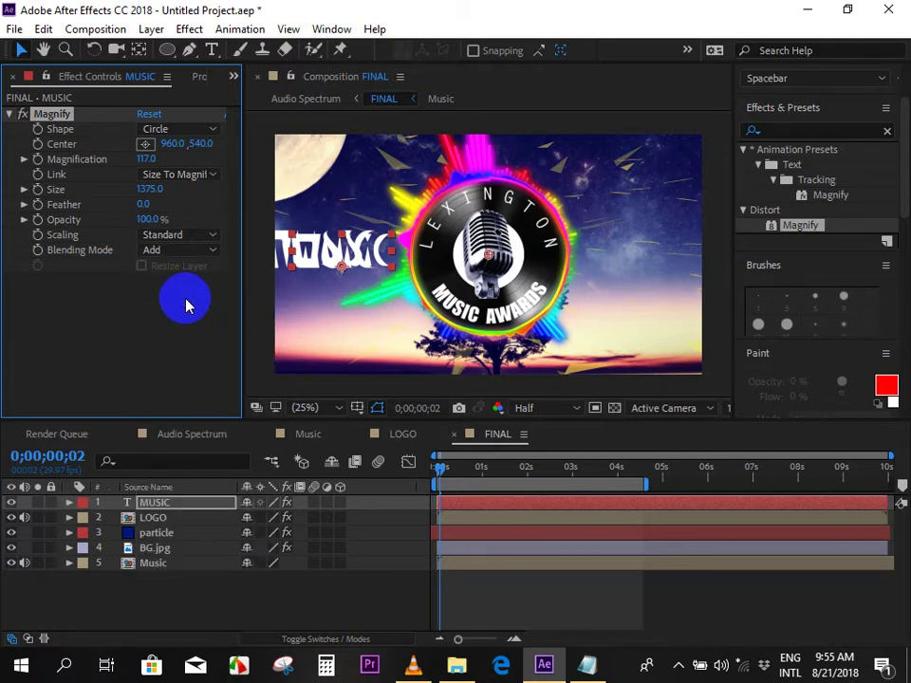
{"action": "left_click", "coordinate": [164, 128]}
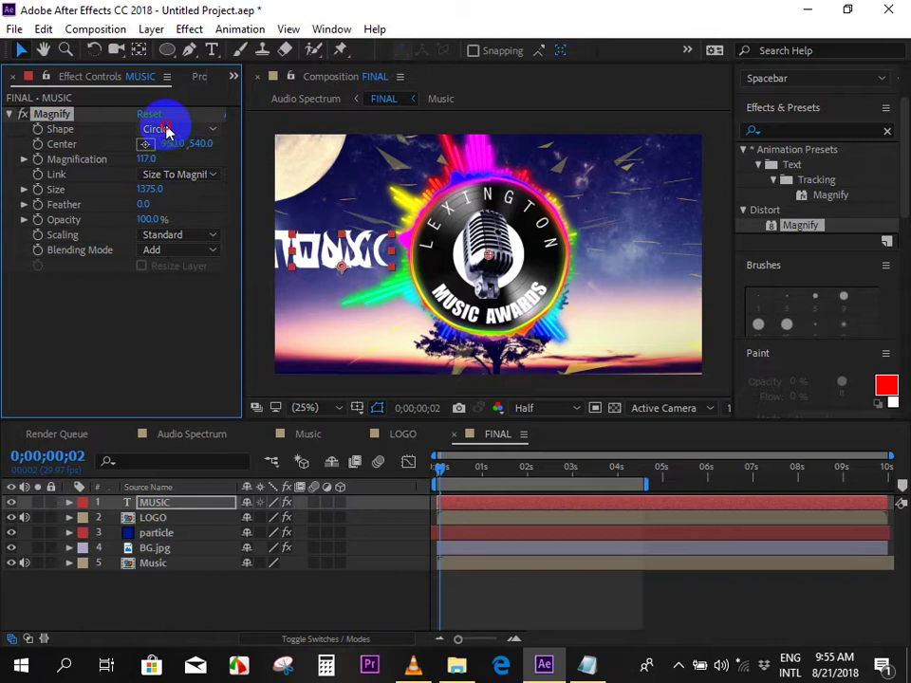
{"action": "left_click", "coordinate": [121, 334]}
{"action": "mouse_move", "coordinate": [146, 158]}
{"action": "left_mouse_down"}
{"action": "mouse_move", "coordinate": [166, 158]}
{"action": "mouse_move", "coordinate": [104, 168]}
{"action": "mouse_move", "coordinate": [194, 165]}
{"action": "mouse_move", "coordinate": [97, 173]}
{"action": "left_mouse_up"}
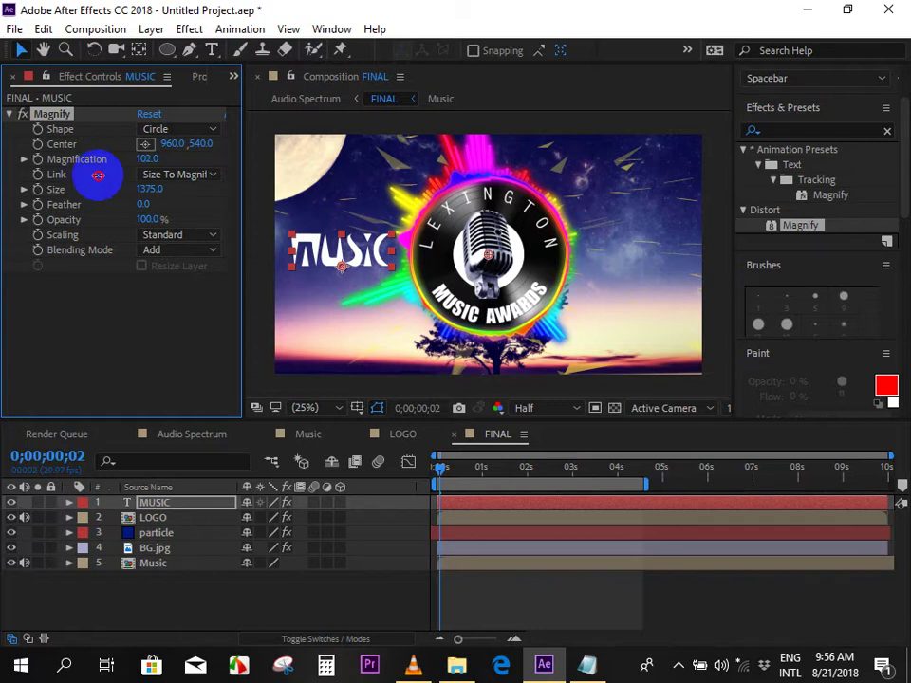
Copy the audio expression from Notepad and expand MUSIC > Effects > Magnify at the first frame.
{"action": "left_click", "coordinate": [587, 665]}
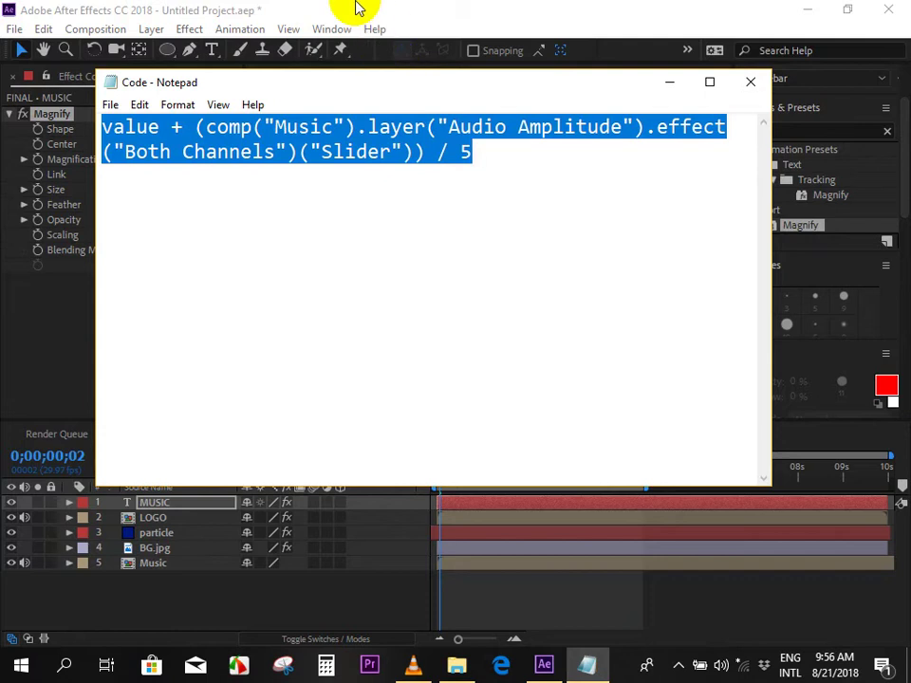
{"action": "left_click", "coordinate": [356, 8]}
{"action": "left_click", "coordinate": [432, 477]}
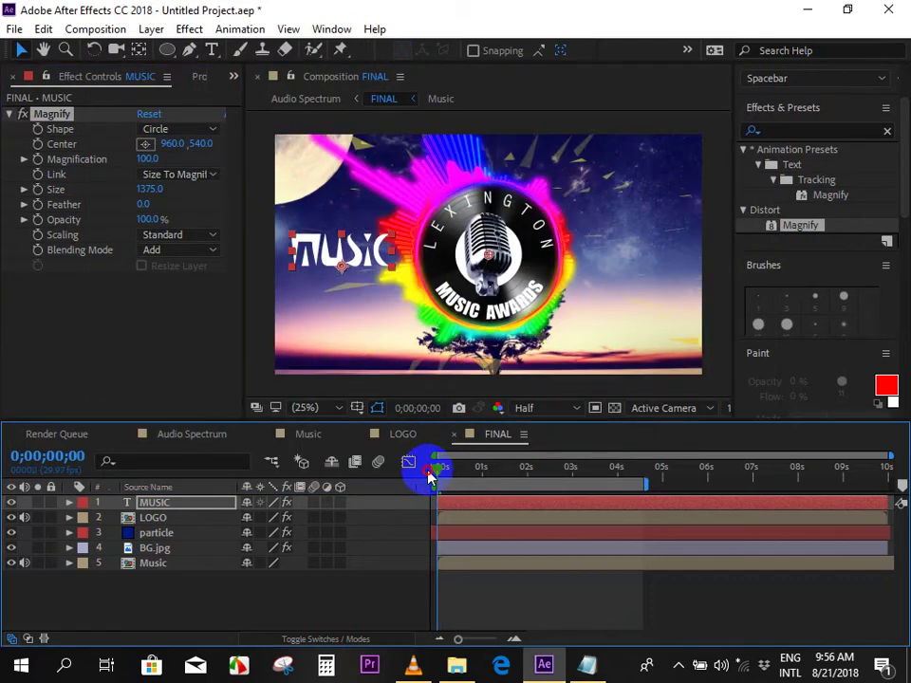
{"action": "left_click", "coordinate": [69, 502]}
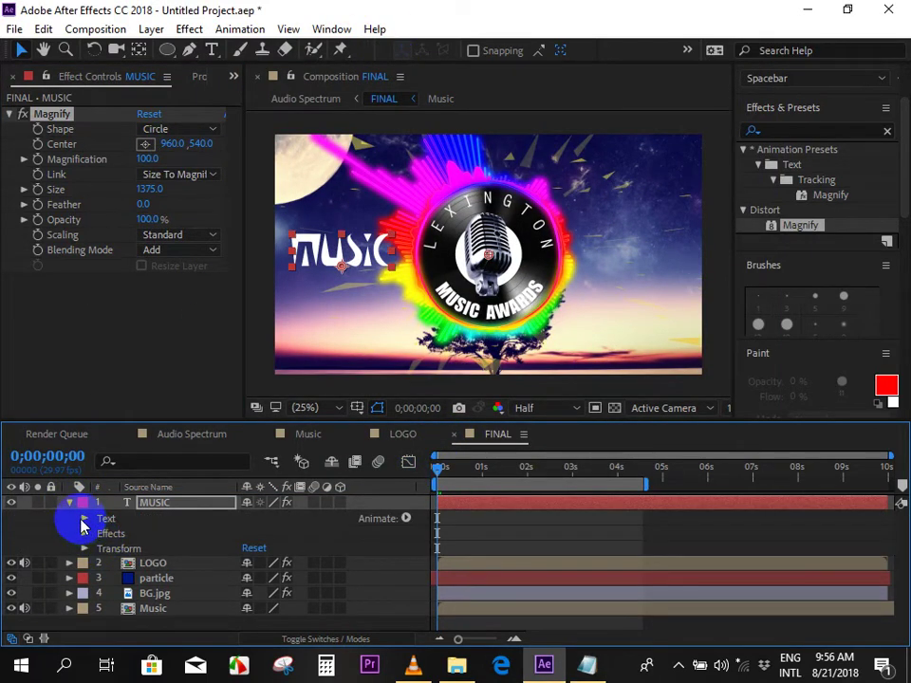
{"action": "left_click", "coordinate": [84, 518]}
{"action": "left_click", "coordinate": [84, 519]}
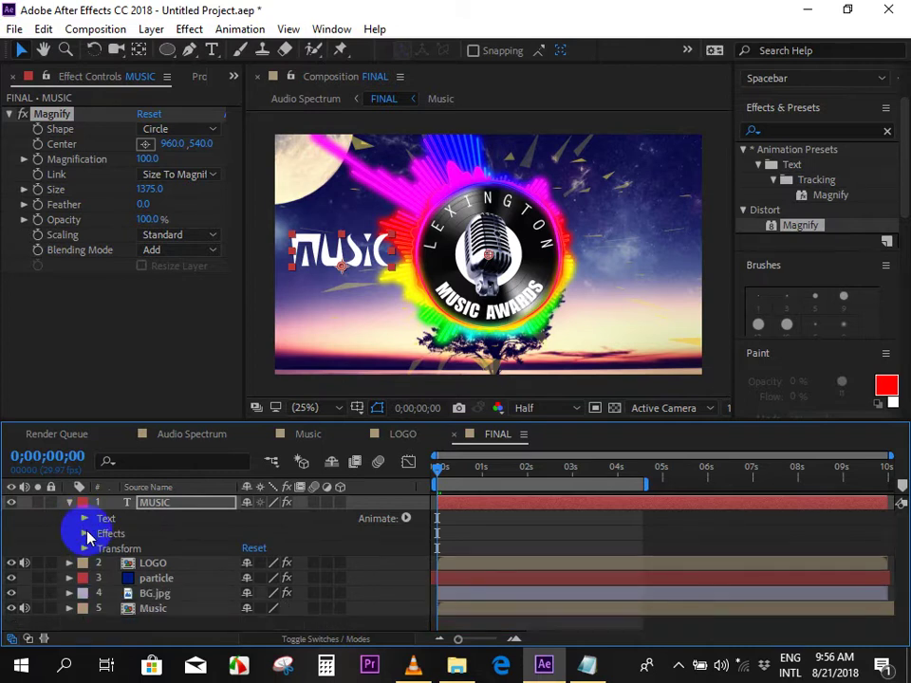
{"action": "left_click", "coordinate": [85, 533]}
{"action": "left_click", "coordinate": [99, 547]}
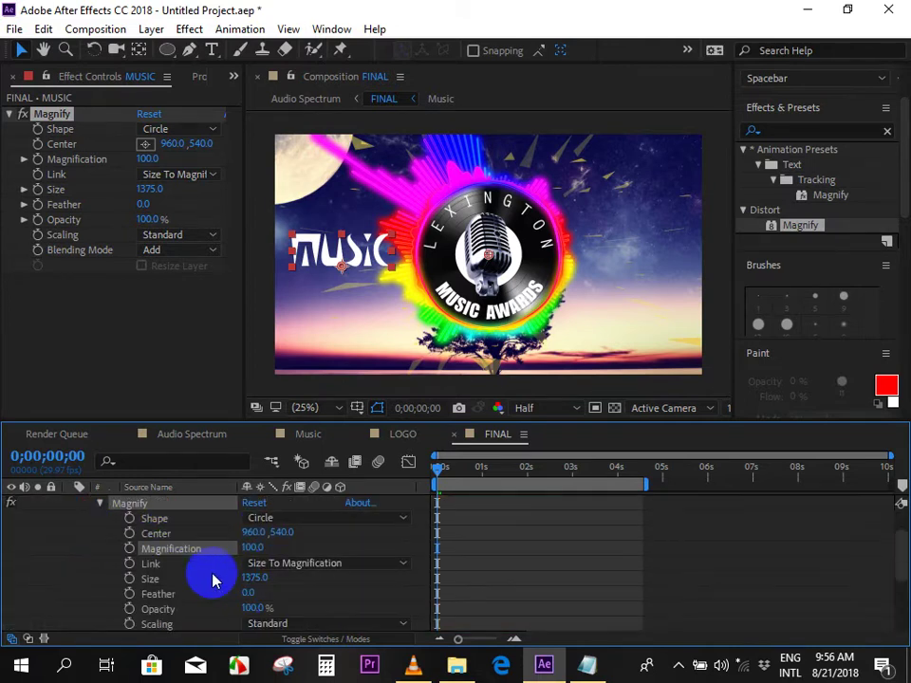
Paste the Audio Amplitude expression into Magnify Magnification and preview the result.
{"action": "left_click", "coordinate": [130, 548], "text": "alt"}
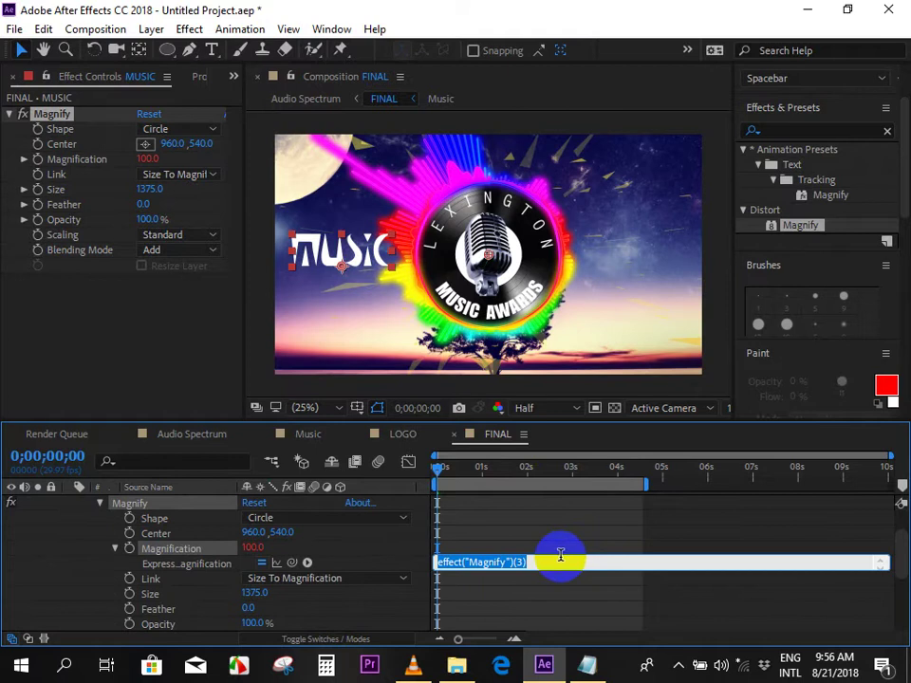
{"action": "type", "text": "value + (comp(\"Music\").layer(\"Audio Amplitude\").effect(\"Both Channels\")(\"Slider\")) / 5"}
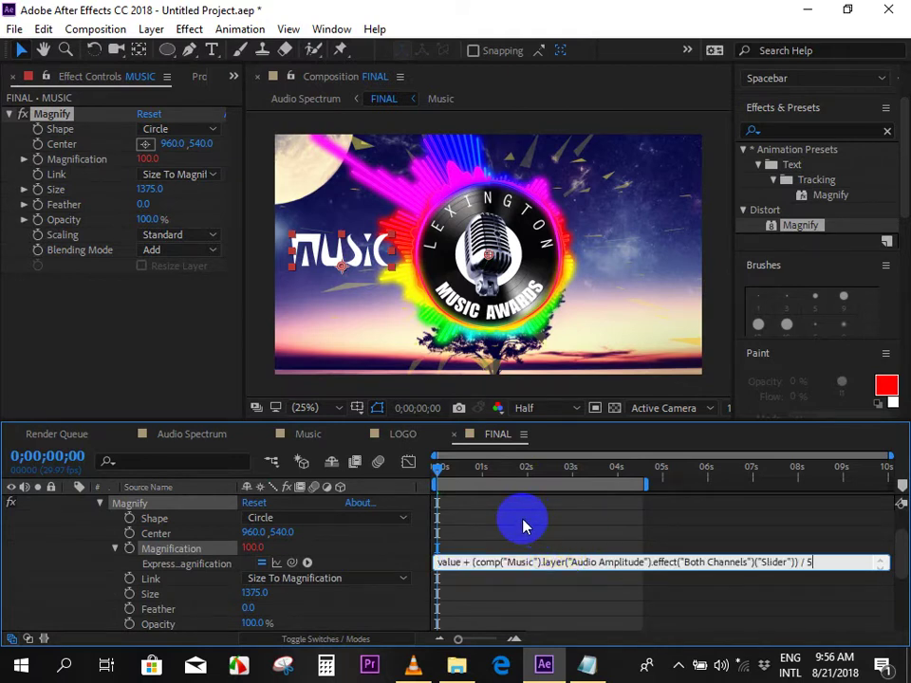
{"action": "left_click", "coordinate": [524, 526]}
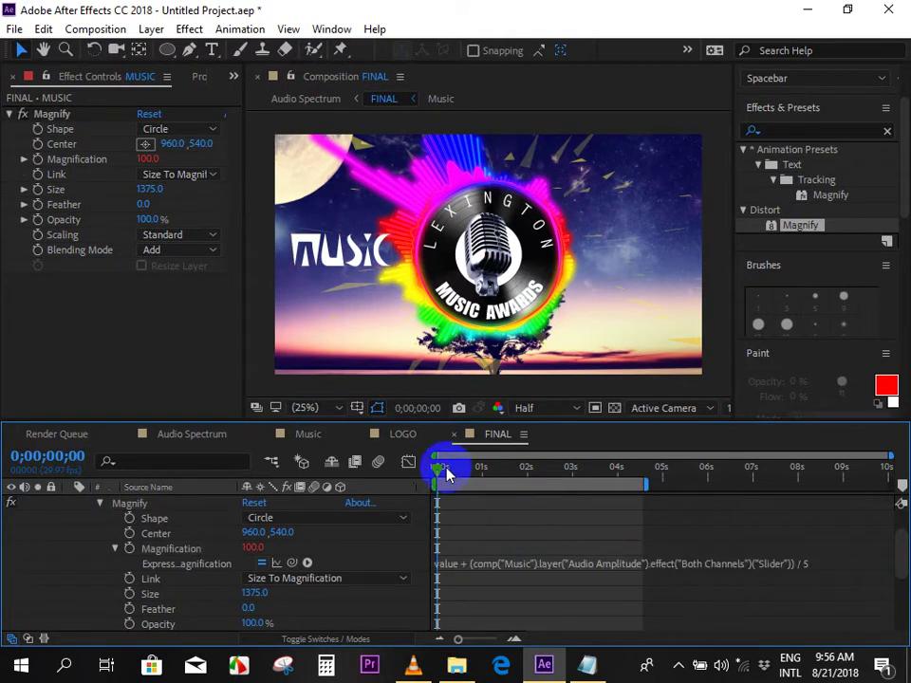
{"action": "key", "text": "space"}
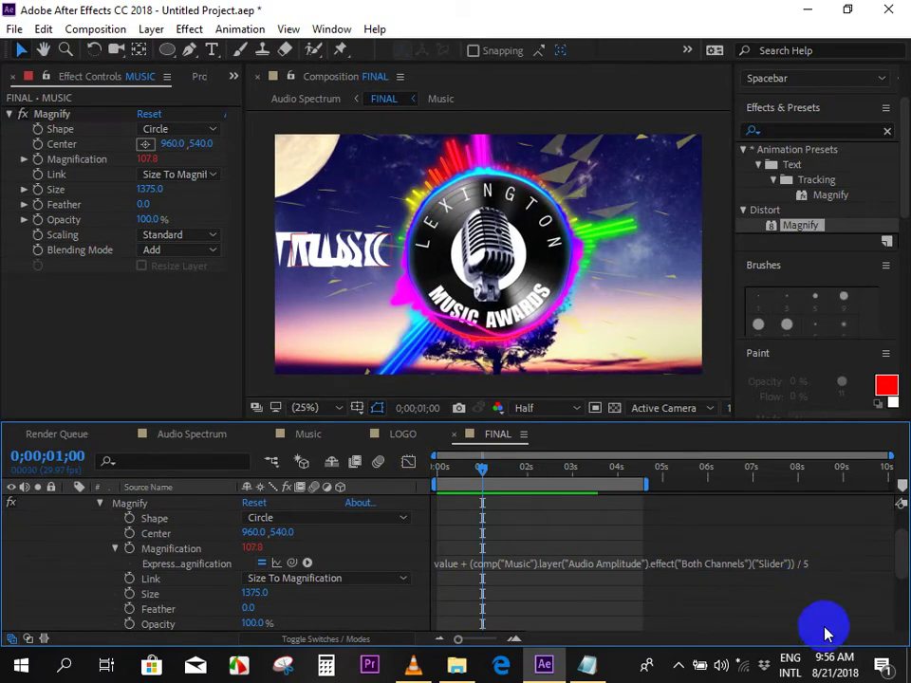
{"action": "left_click", "coordinate": [724, 663]}
{"action": "scroll", "coordinate": [764, 565], "scroll_direction": "down", "scroll_amount": 20}
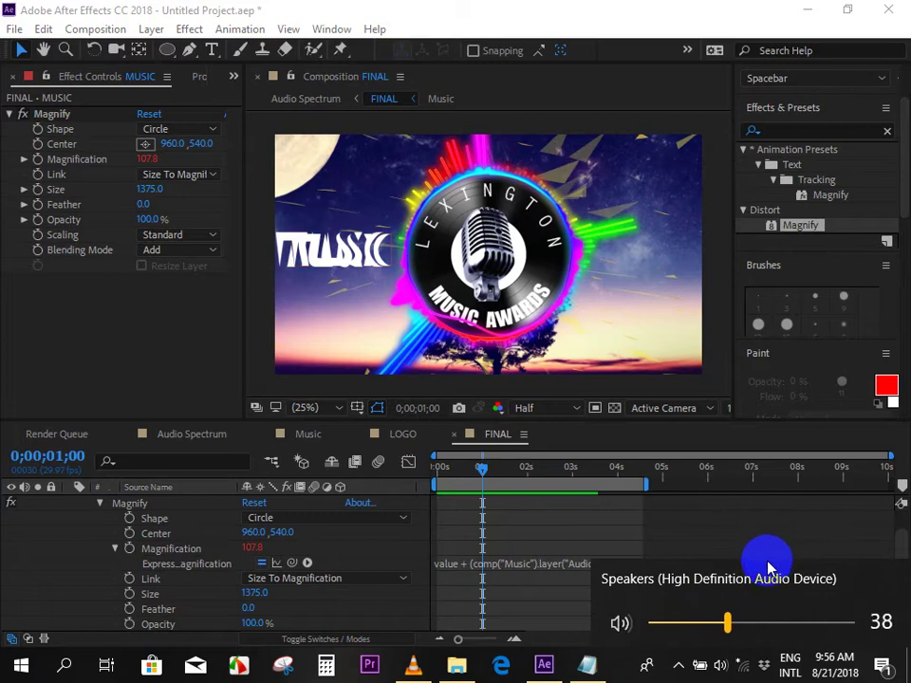
{"action": "left_click_drag", "start_coordinate": [481, 469], "coordinate": [429, 479]}
{"action": "left_click", "coordinate": [480, 487]}
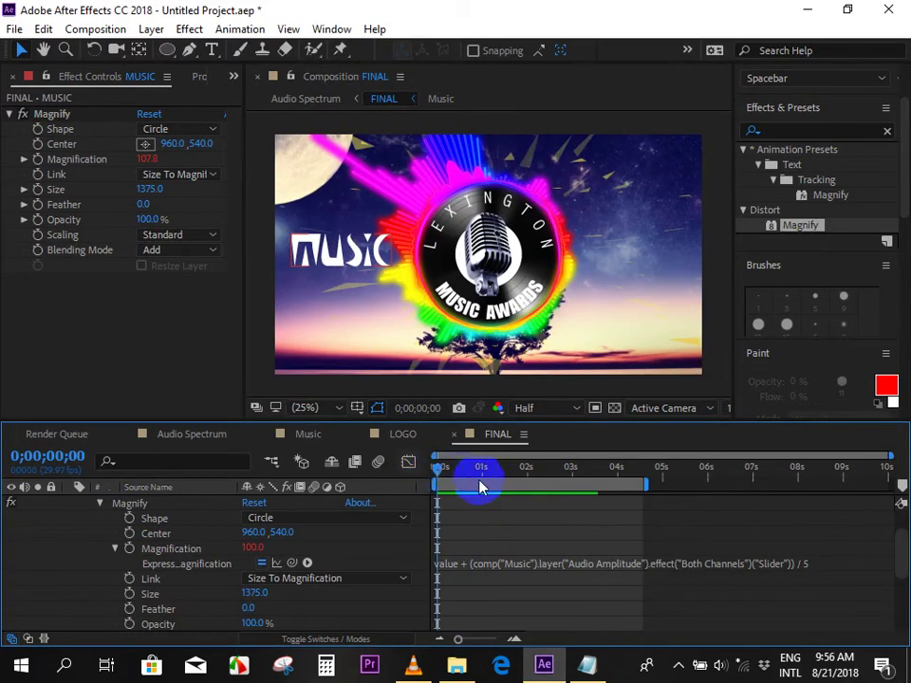
{"action": "key", "text": "space"}
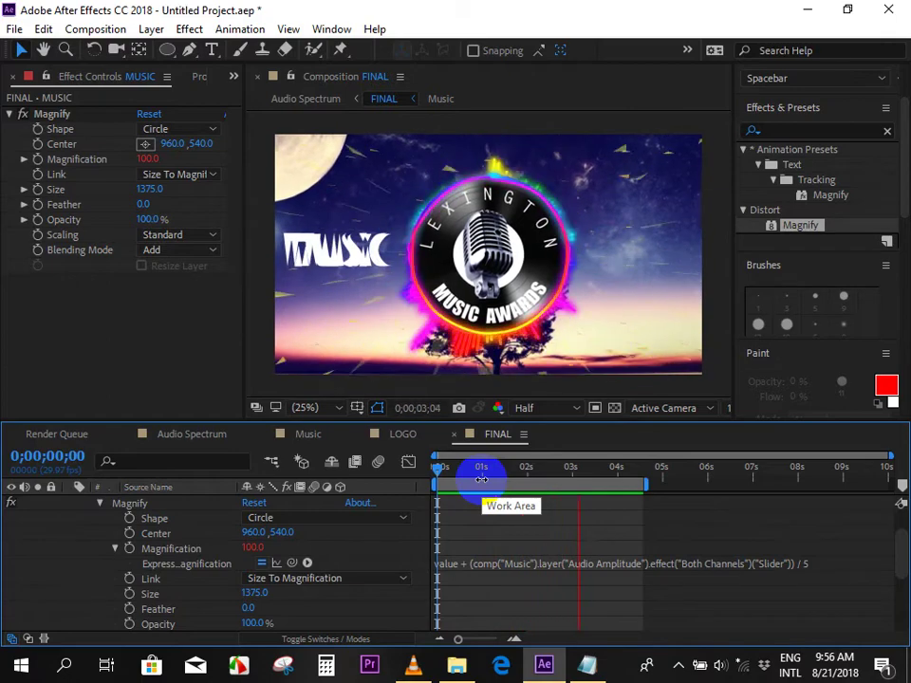
{"action": "left_click", "coordinate": [456, 467]}
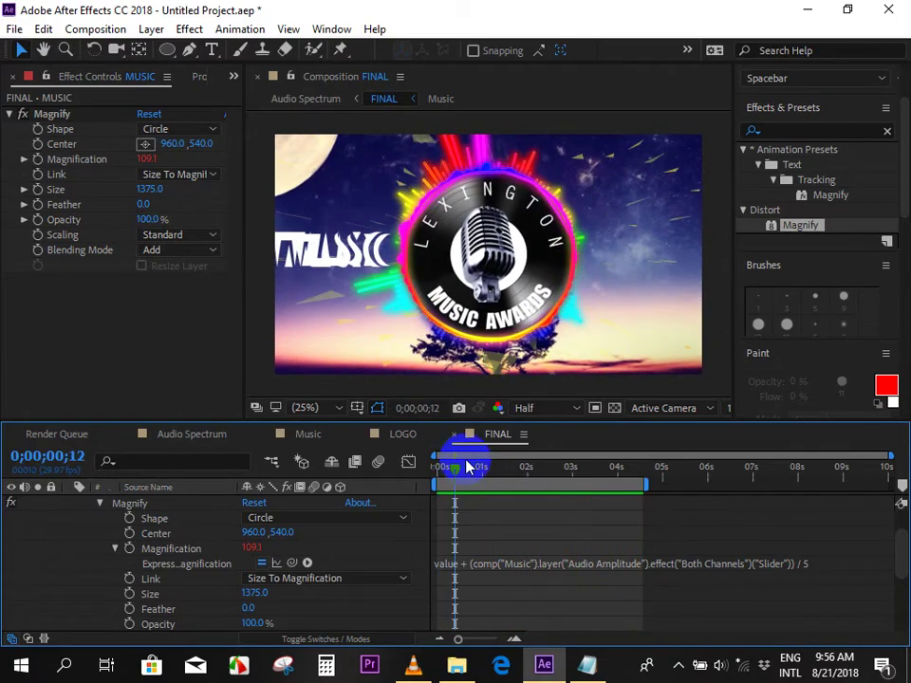
{"action": "left_click_drag", "start_coordinate": [137, 189], "coordinate": [3, 190]}
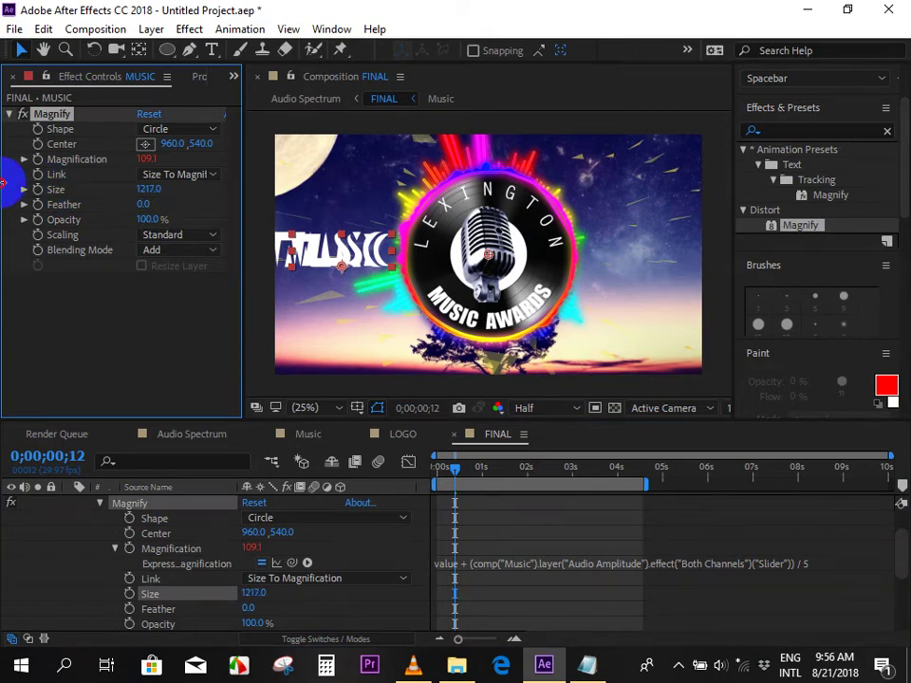
Reduce the Magnify Size, entering 379, and preview the result.
{"action": "left_click", "coordinate": [149, 206]}
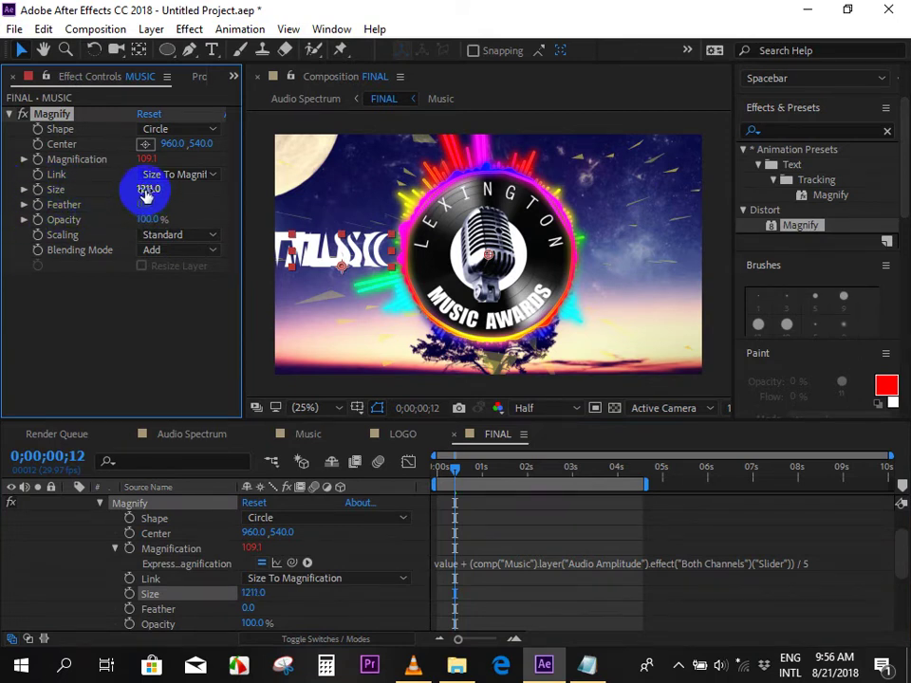
{"action": "left_click_drag", "start_coordinate": [145, 195], "coordinate": [13, 189]}
{"action": "left_click", "coordinate": [152, 188]}
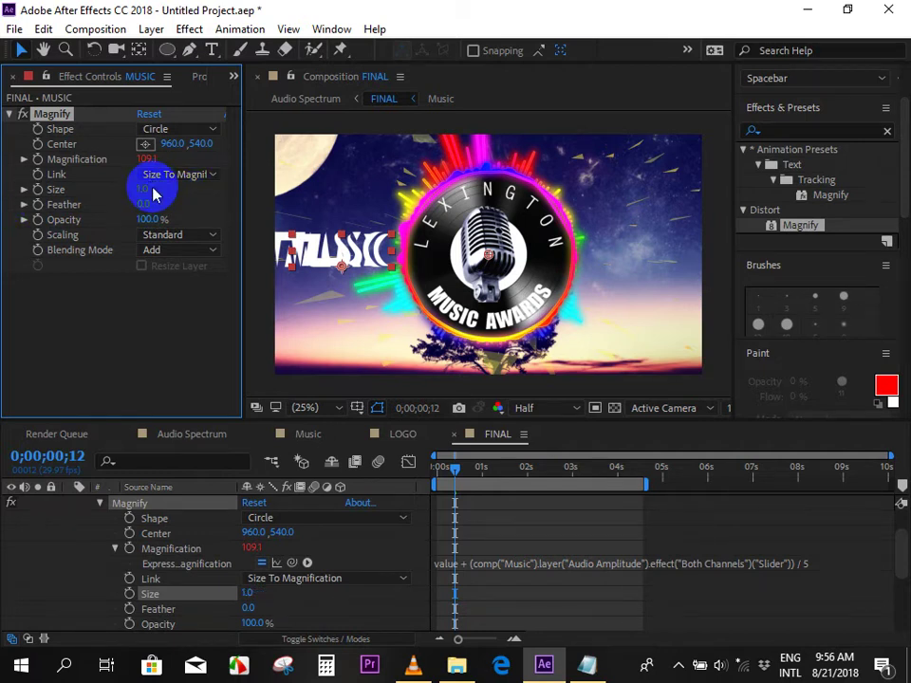
{"action": "left_click", "coordinate": [456, 471]}
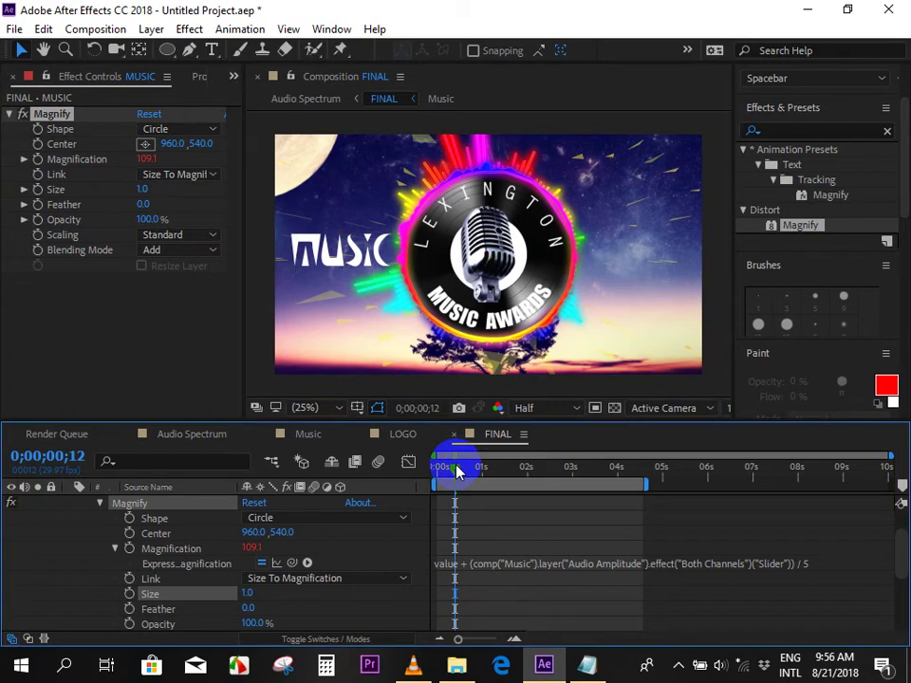
{"action": "left_click", "coordinate": [144, 194]}
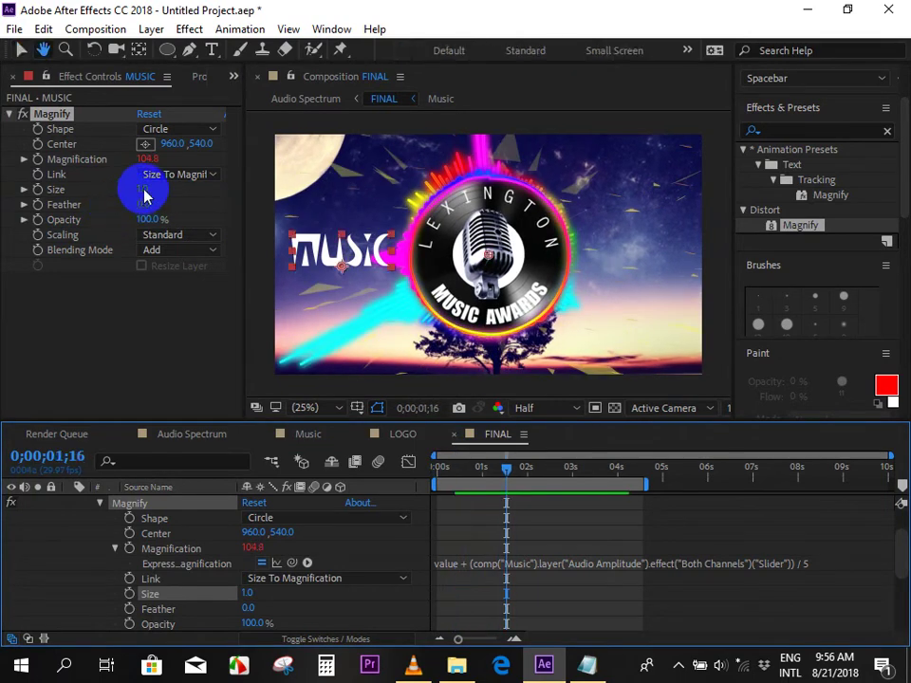
{"action": "type", "text": "45379"}
{"action": "key", "text": "Return"}
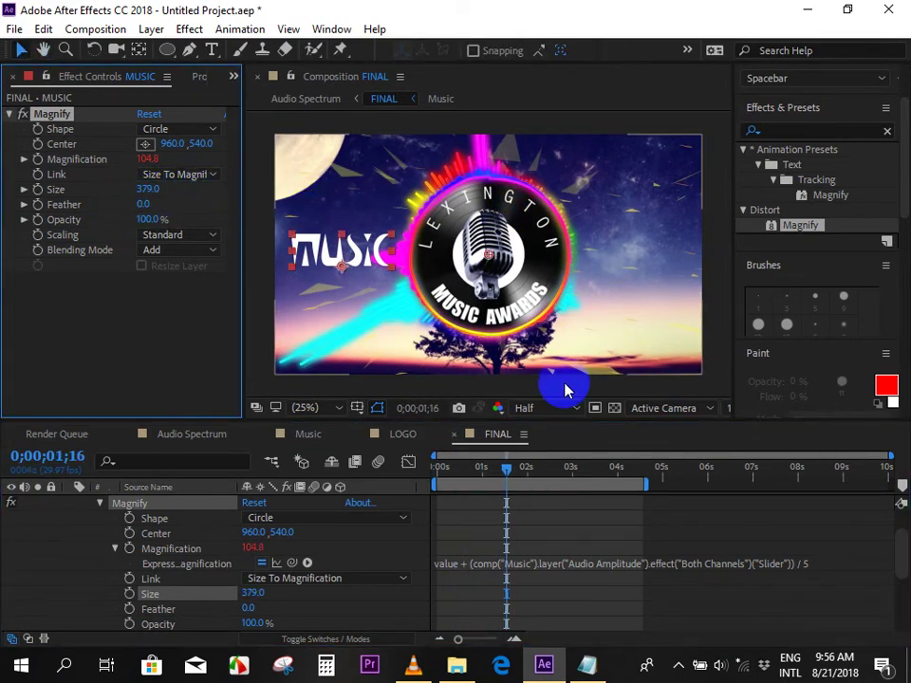
{"action": "key", "text": "space"}
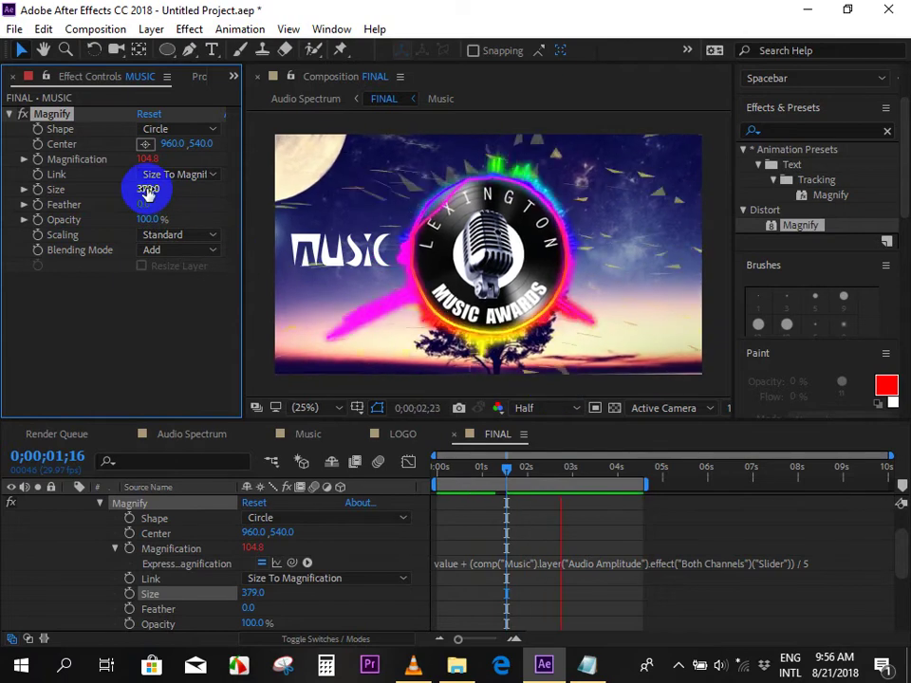
Enlarge the Magnify Size to 1206 and preview the pulsing MUSIC text.
{"action": "left_click_drag", "start_coordinate": [147, 189], "coordinate": [884, 236]}
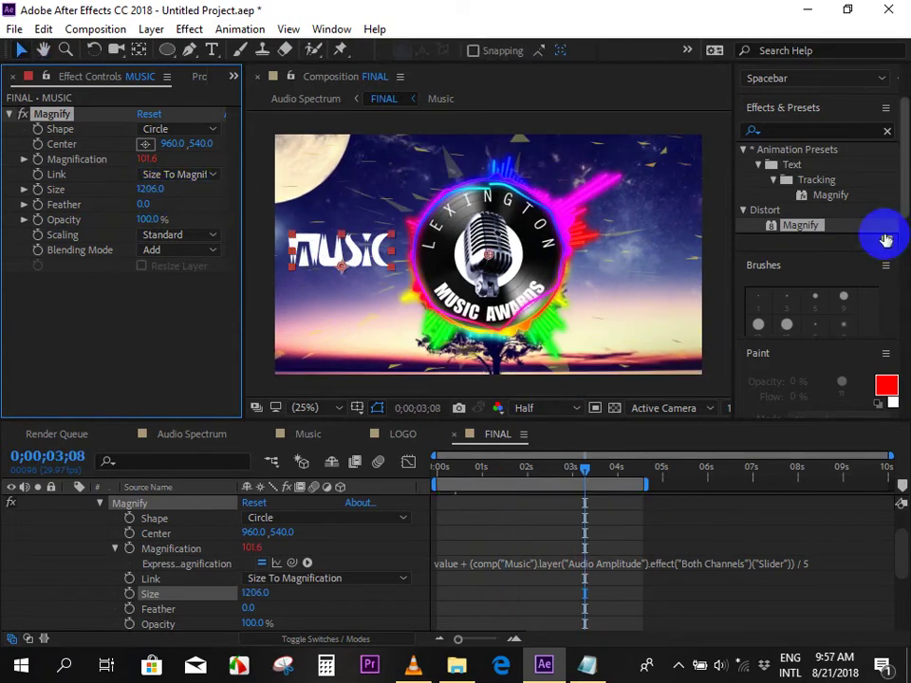
{"action": "key", "text": "space"}
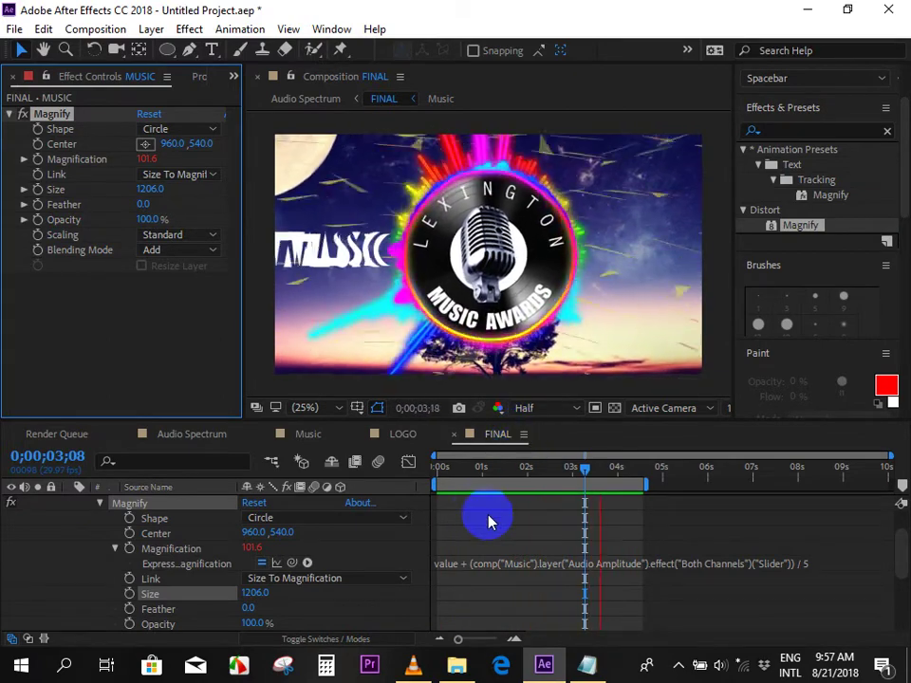
{"action": "key", "text": "space"}
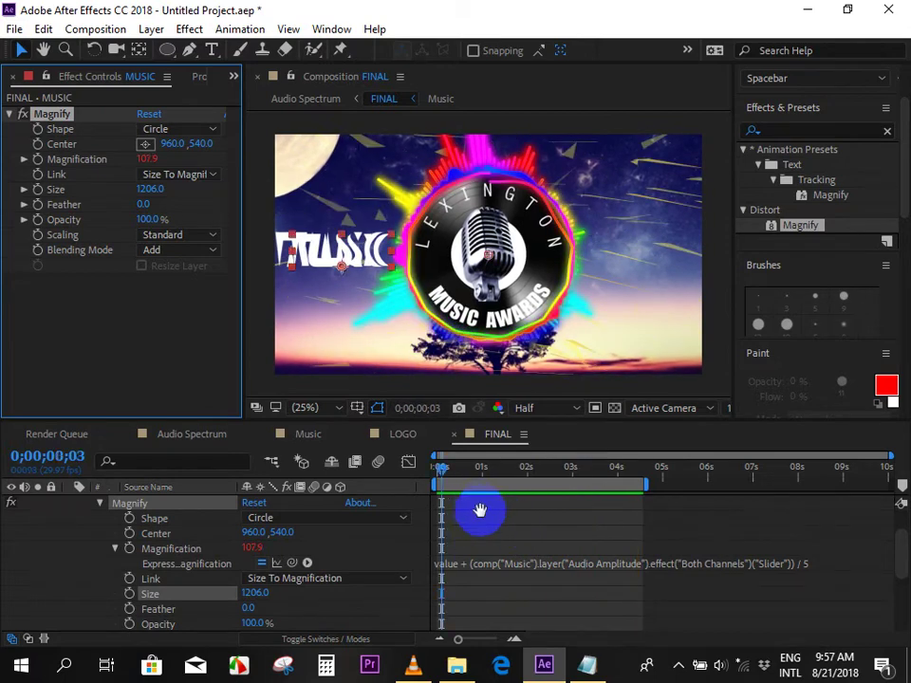
{"action": "scroll", "coordinate": [480, 510], "scroll_direction": "up", "scroll_amount": 3}
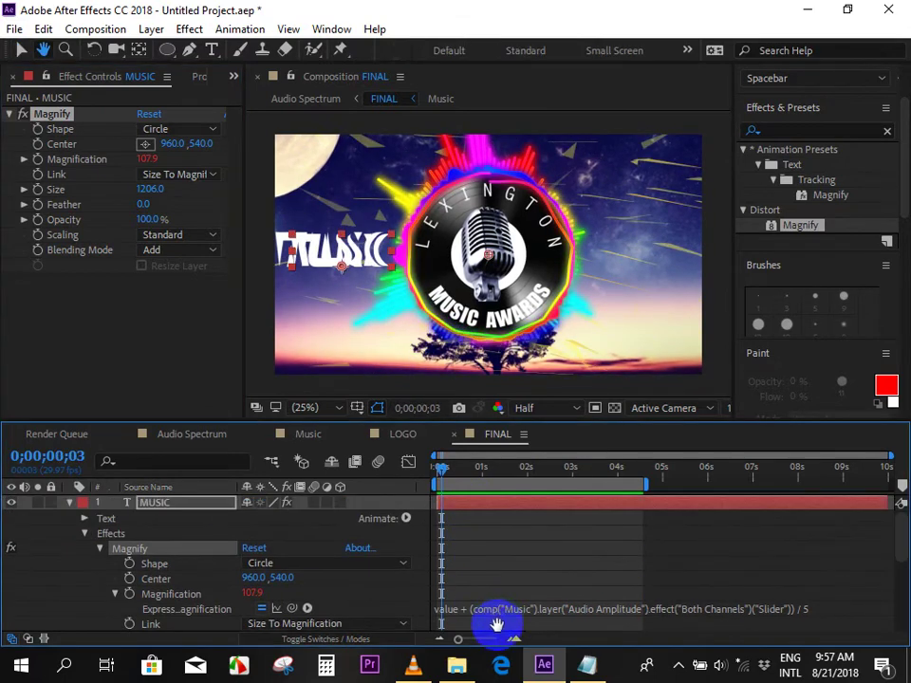
{"action": "left_click", "coordinate": [12, 502]}
{"action": "left_click", "coordinate": [437, 466]}
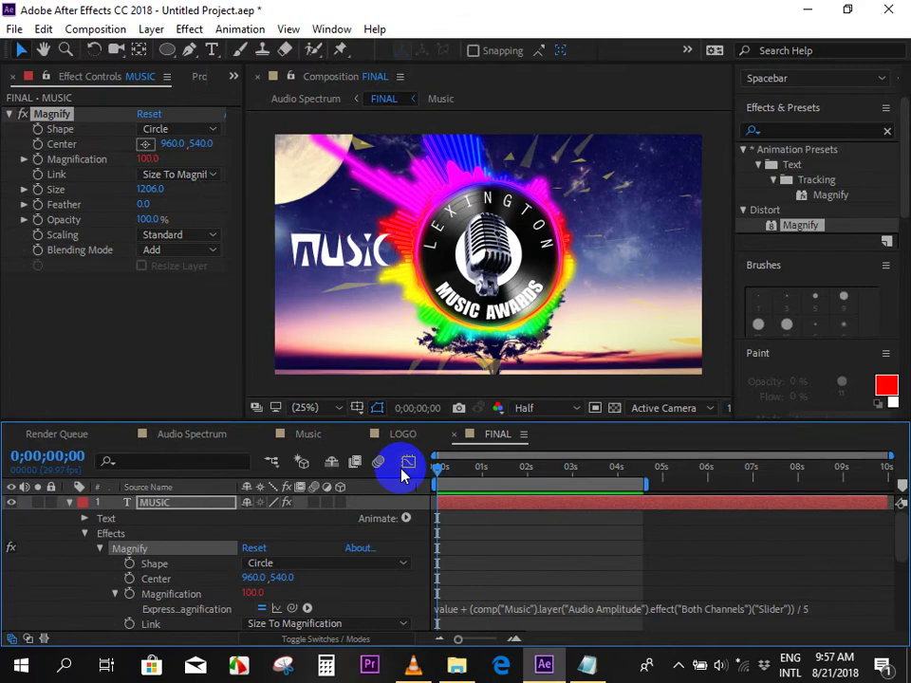
{"action": "key", "text": "space"}
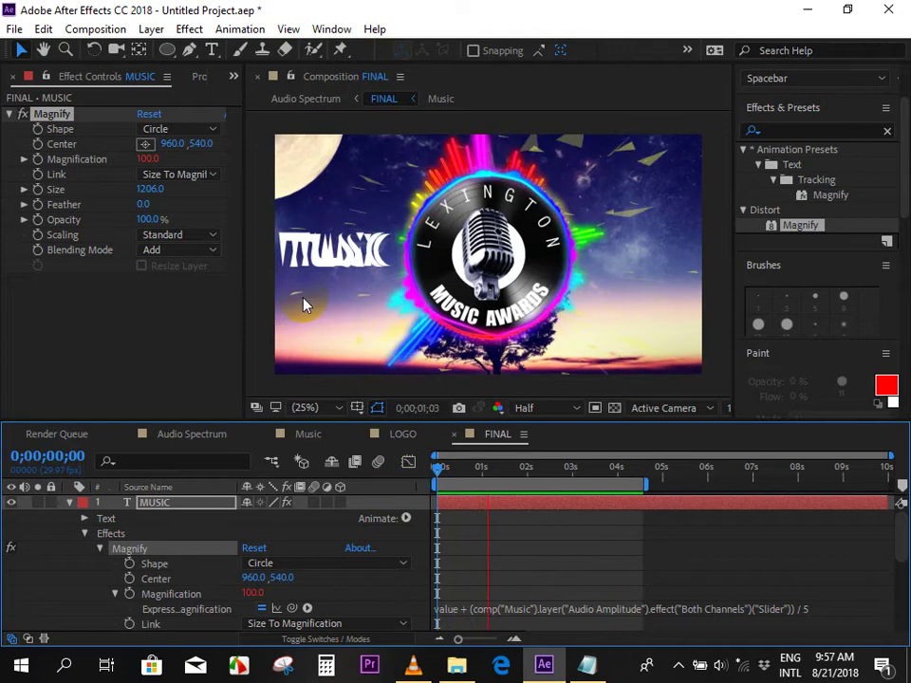
{"action": "key", "text": "space"}
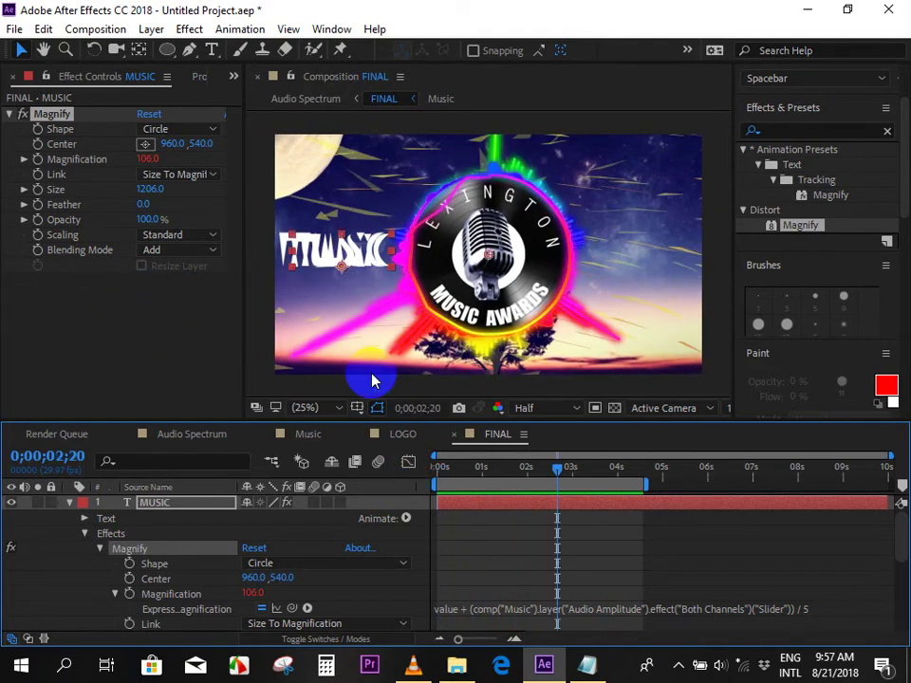
{"action": "left_click_drag", "start_coordinate": [512, 479], "coordinate": [457, 474]}
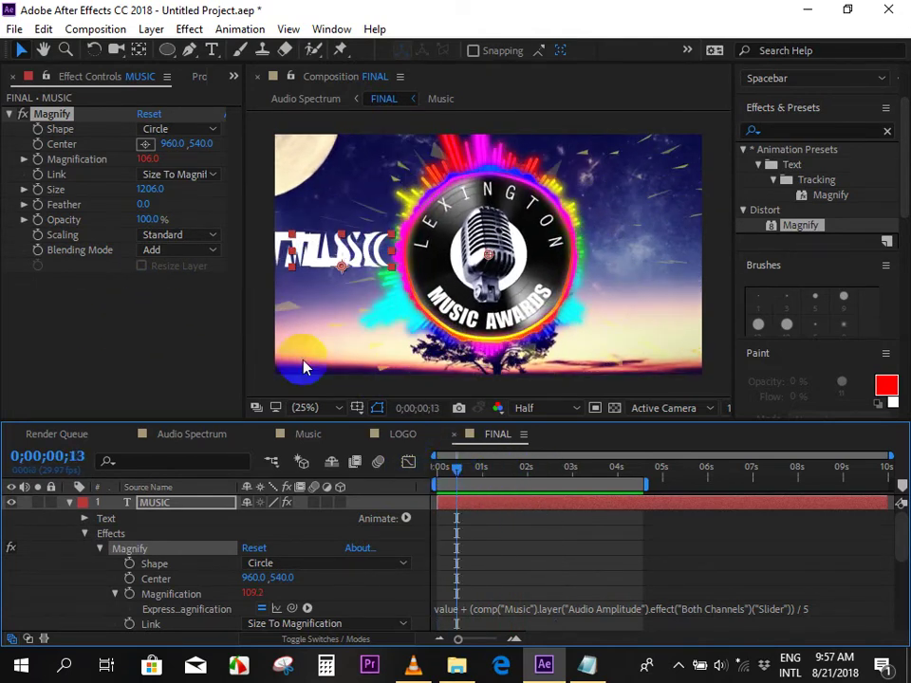
{"action": "left_click", "coordinate": [54, 115]}
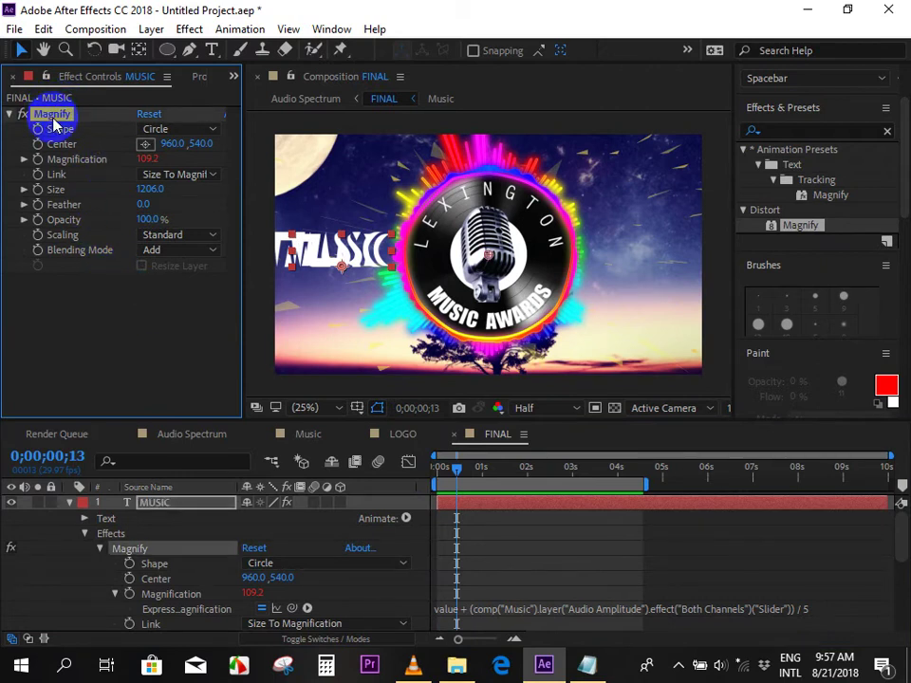
Delete Magnify from MUSIC, paste the Audio Amplitude expression into its Transform Scale, and preview.
{"action": "key", "text": "Delete"}
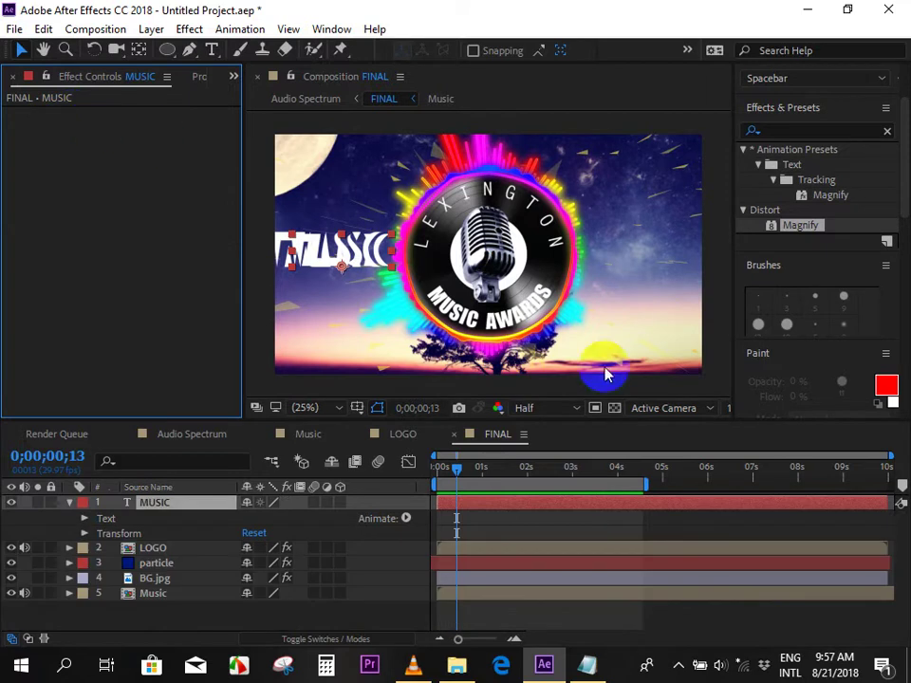
{"action": "left_click_drag", "start_coordinate": [456, 470], "coordinate": [425, 474]}
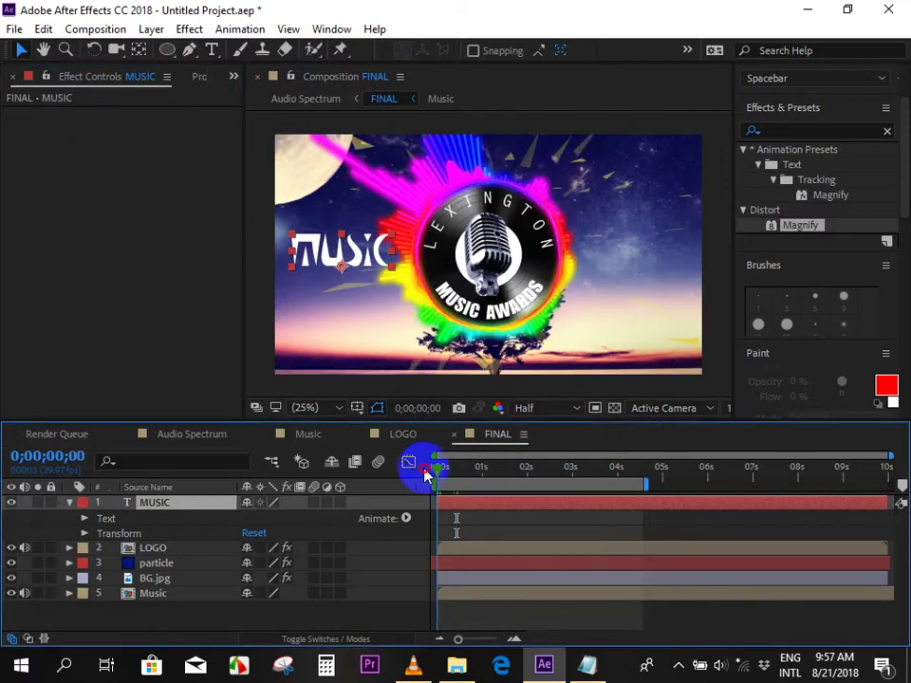
{"action": "left_click", "coordinate": [84, 534]}
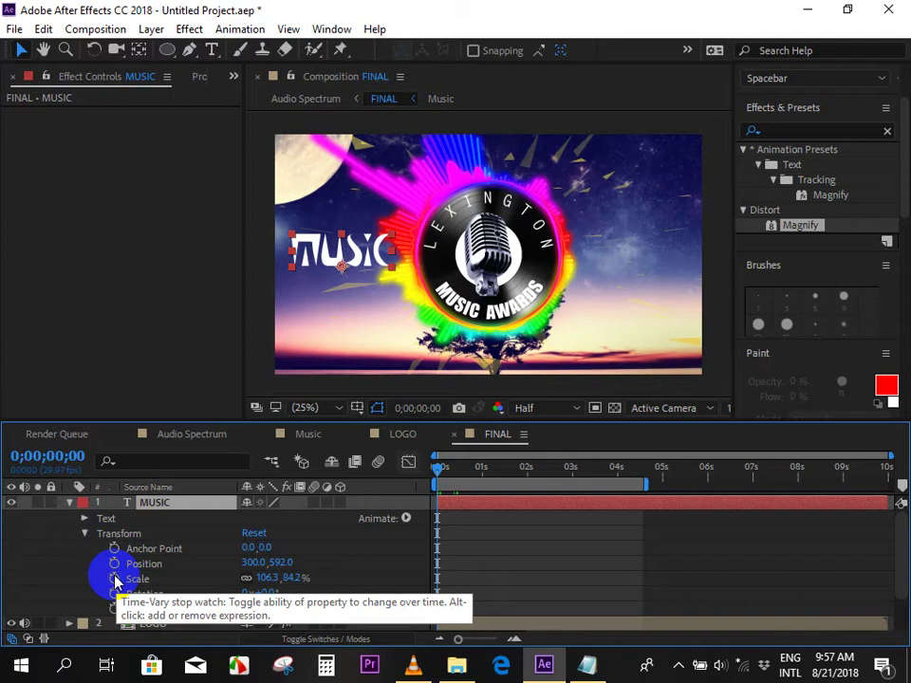
{"action": "left_click", "coordinate": [115, 580], "text": "alt"}
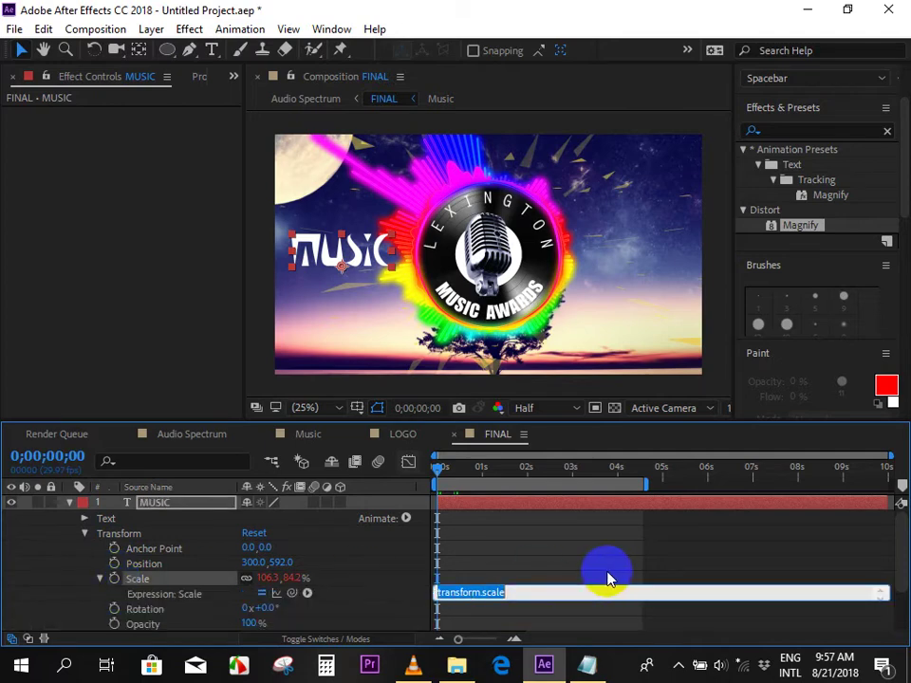
{"action": "type", "text": "value + (comp(\"Music\").layer(\"Audio Amplitude\").effect(\"Both Channels\")(\"Slider\")) / 5"}
{"action": "left_click", "coordinate": [560, 557]}
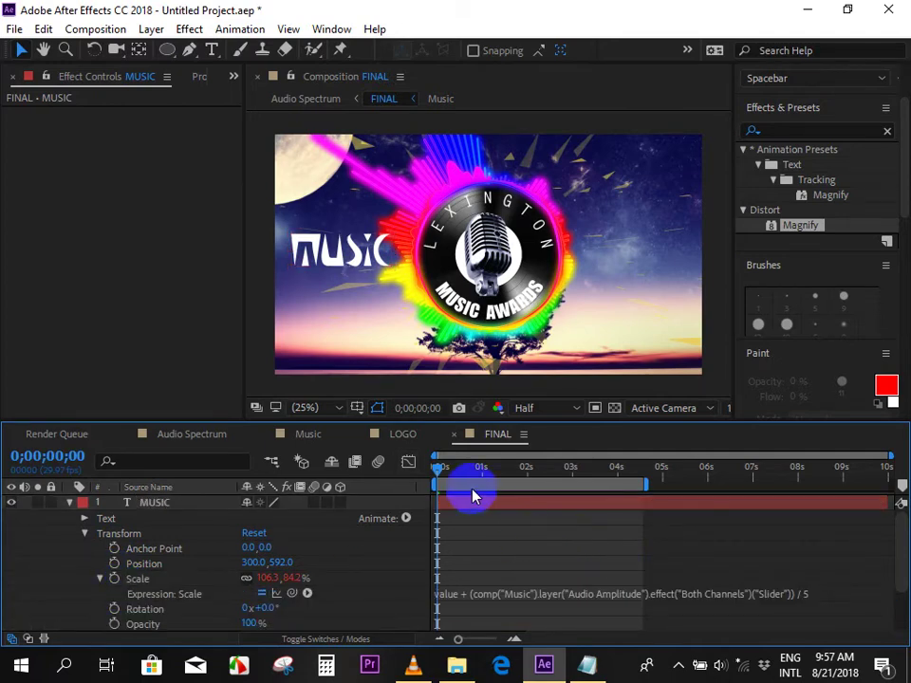
{"action": "key", "text": "space"}
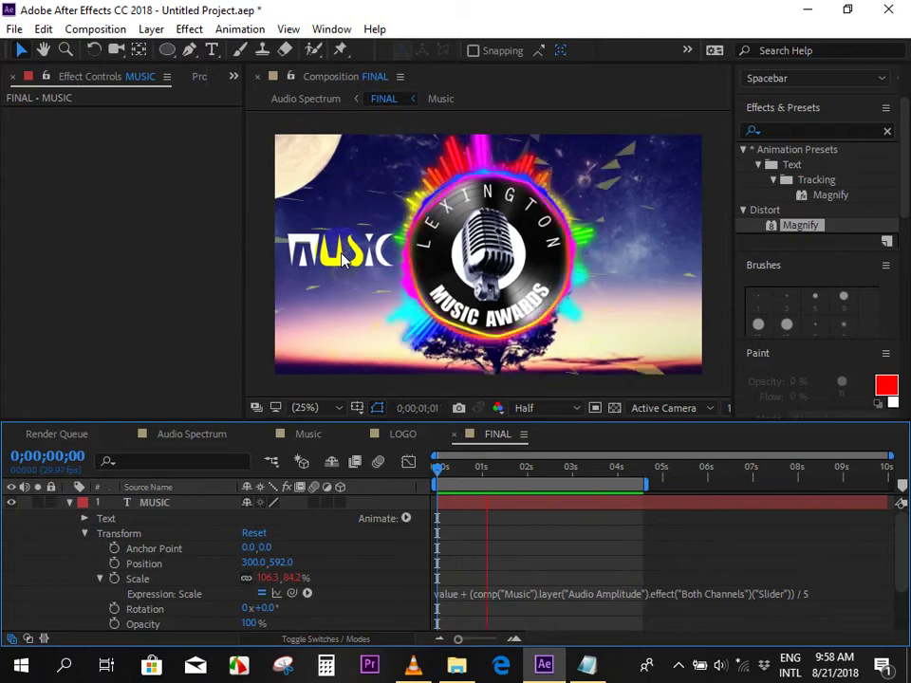
{"action": "key", "text": "space"}
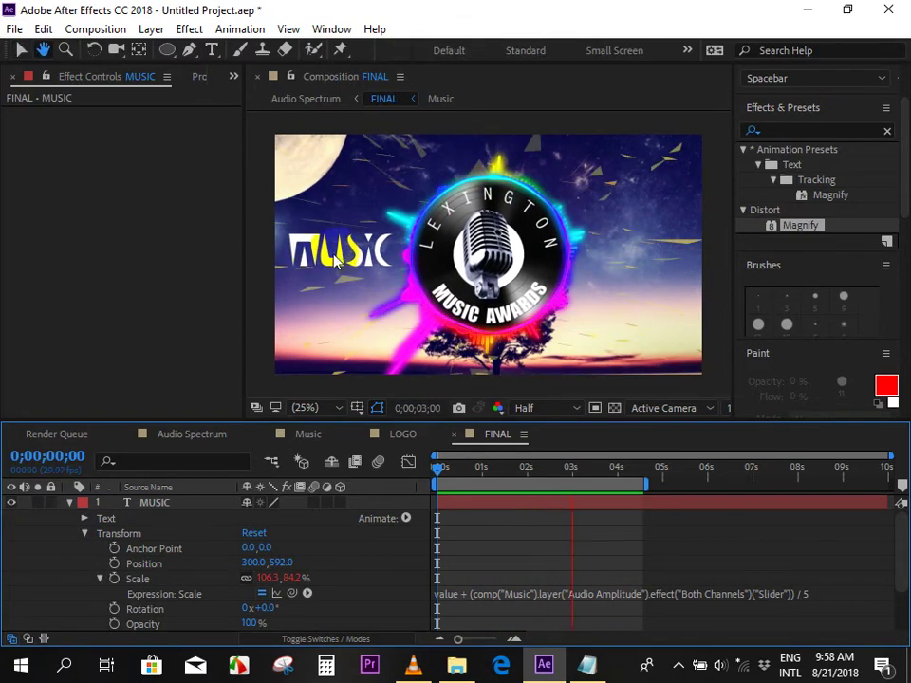
Paste the Audio Amplitude expression into the MUSIC text's Position and preview it.
{"action": "left_click_drag", "start_coordinate": [458, 470], "coordinate": [436, 469]}
{"action": "left_click", "coordinate": [144, 566]}
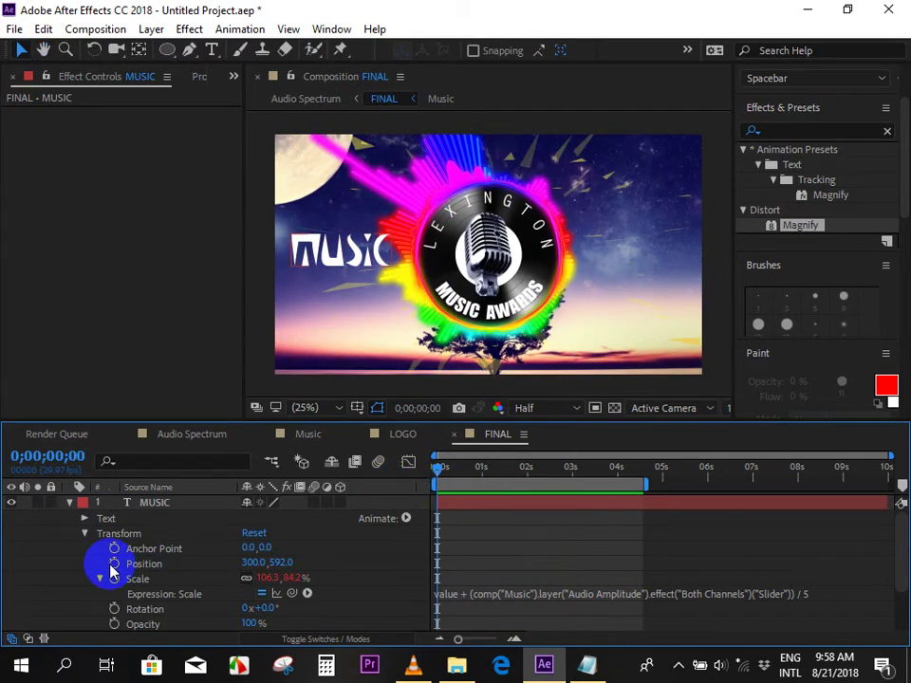
{"action": "left_click", "coordinate": [113, 564], "text": "alt"}
{"action": "type", "text": "value + (comp(\"Music\").layer(\"Audio Amplitude\").effect(\"Both Channels\")(\"Slider\")) / 5"}
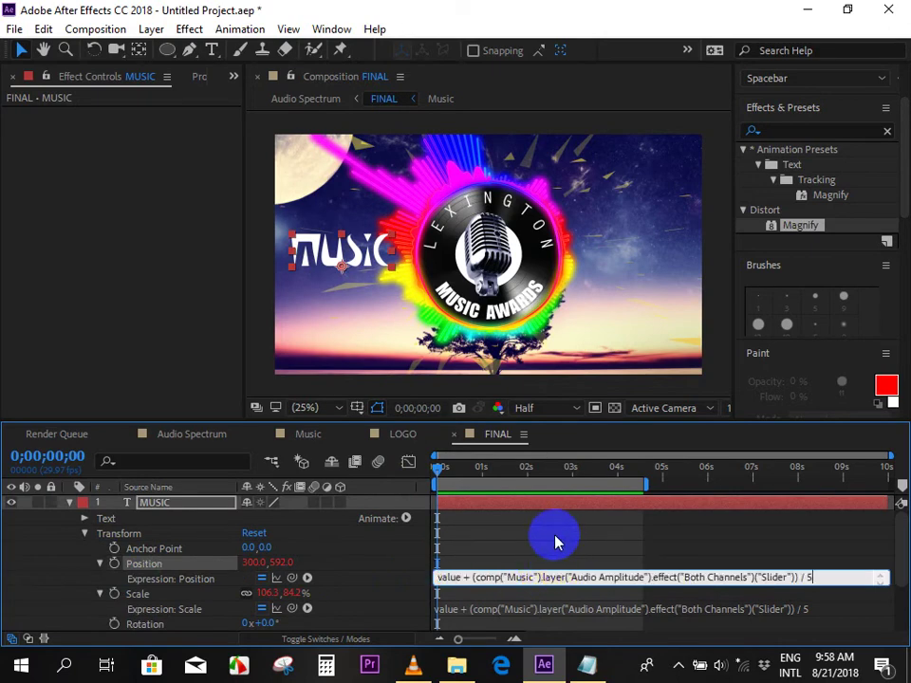
{"action": "left_click", "coordinate": [555, 541]}
{"action": "key", "text": "space"}
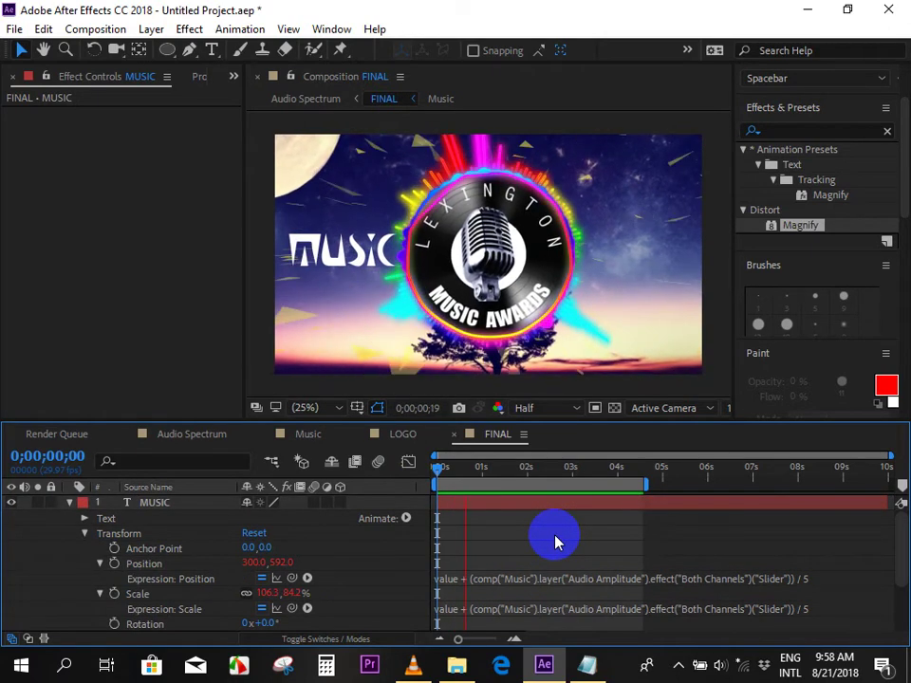
{"action": "key", "text": "space"}
Paste the same expression into Rotation, then preview the combined motion from the start.
{"action": "scroll", "coordinate": [380, 550], "scroll_direction": "down", "scroll_amount": 3}
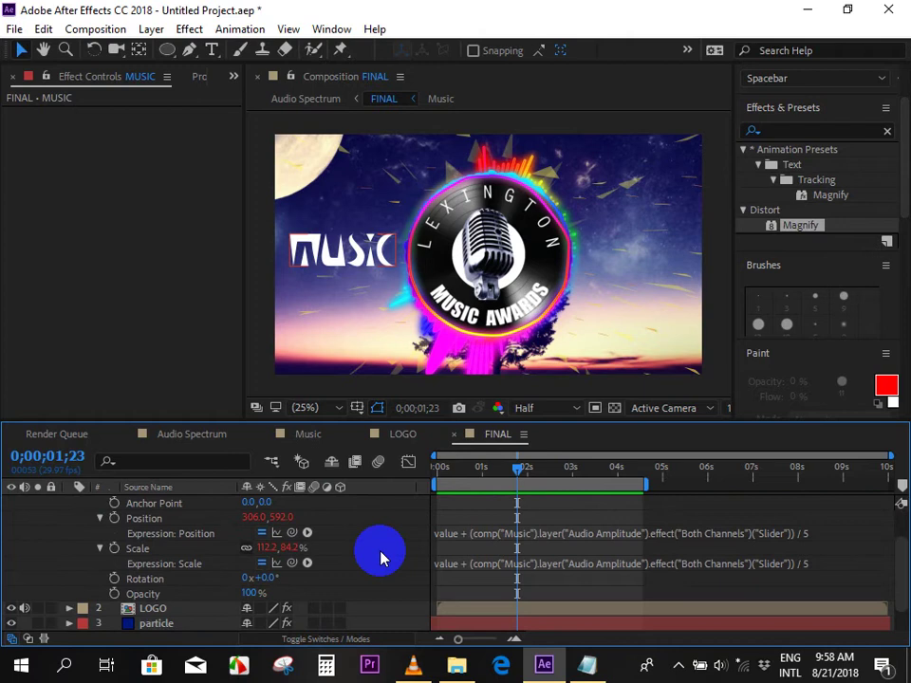
{"action": "scroll", "coordinate": [332, 552], "scroll_direction": "down", "scroll_amount": 2}
{"action": "left_click", "coordinate": [114, 548], "text": "alt"}
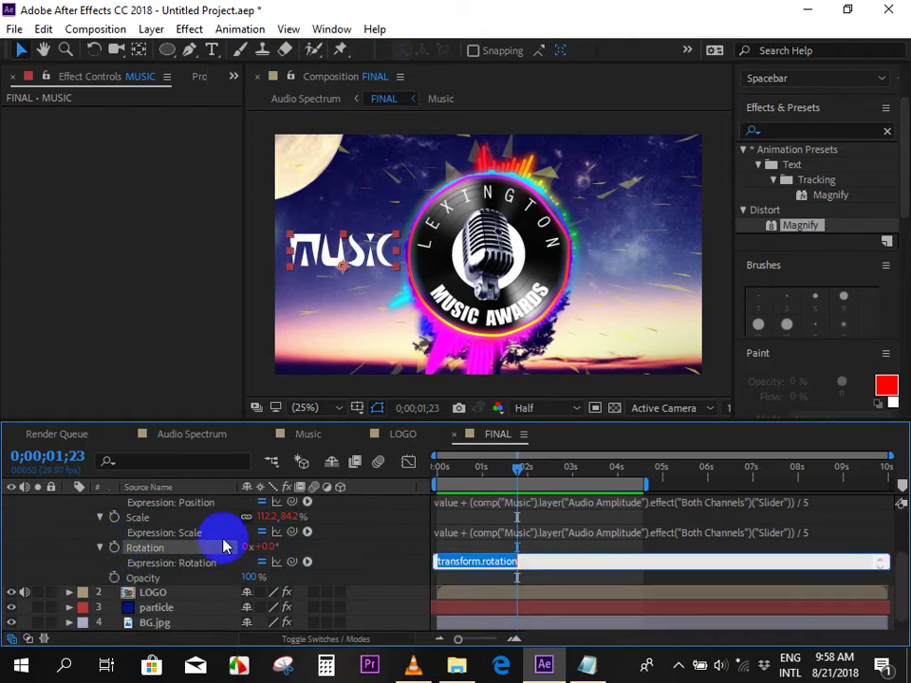
{"action": "type", "text": "value + (comp(\"Music\").layer(\"Audio Amplitude\").effect(\"Both Channels\")(\"Slider\")) / 5"}
{"action": "left_click", "coordinate": [463, 482]}
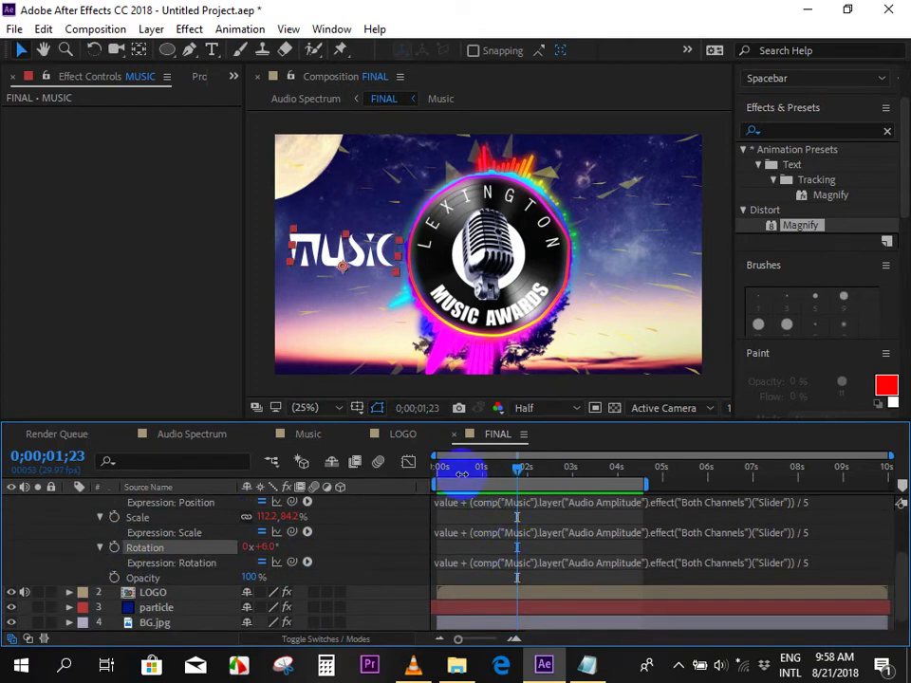
{"action": "key", "text": "Home"}
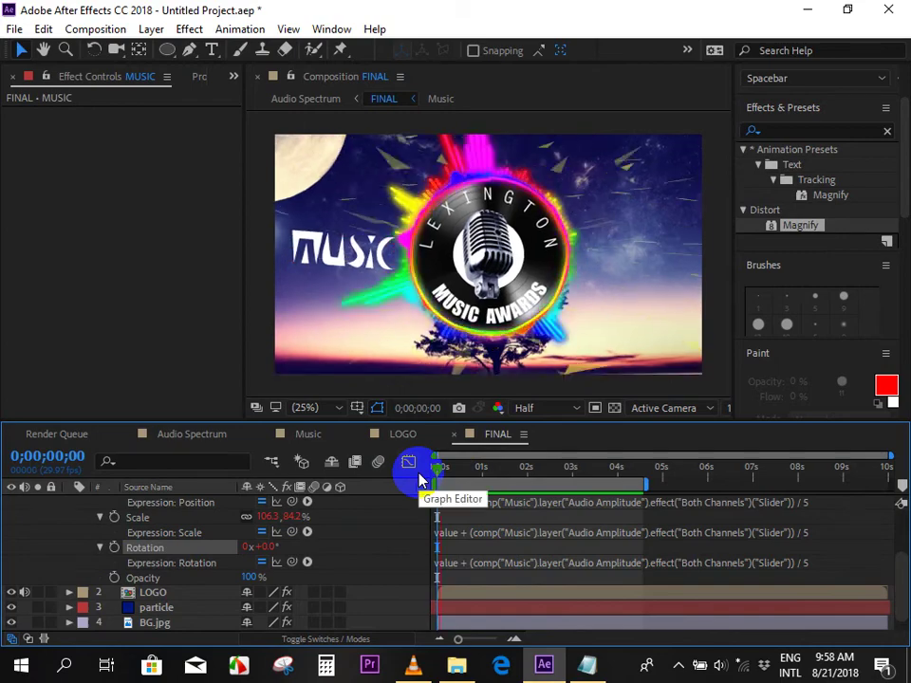
{"action": "key", "text": "space"}
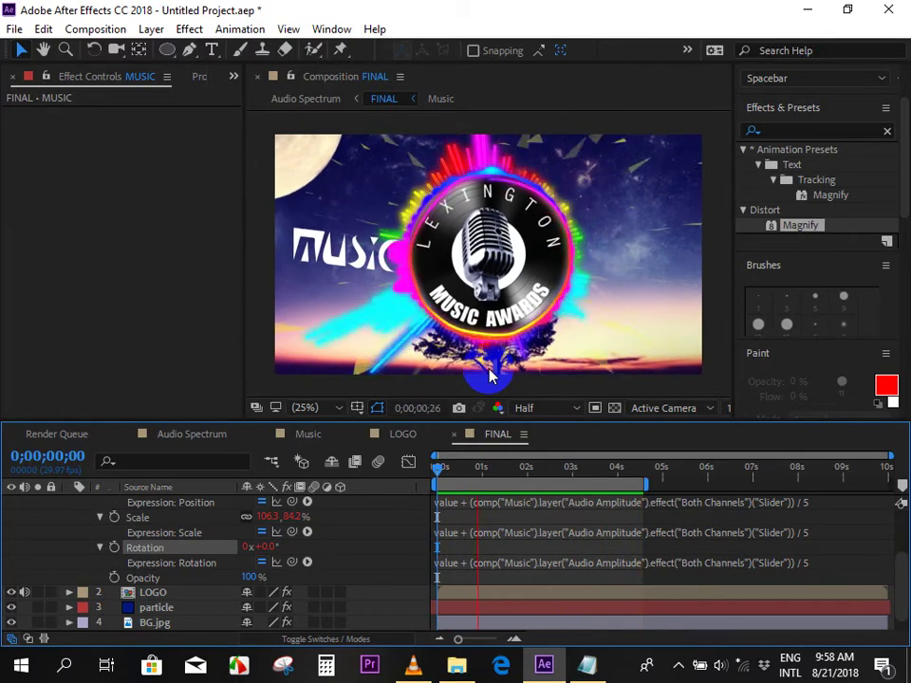
{"action": "key", "text": "space"}
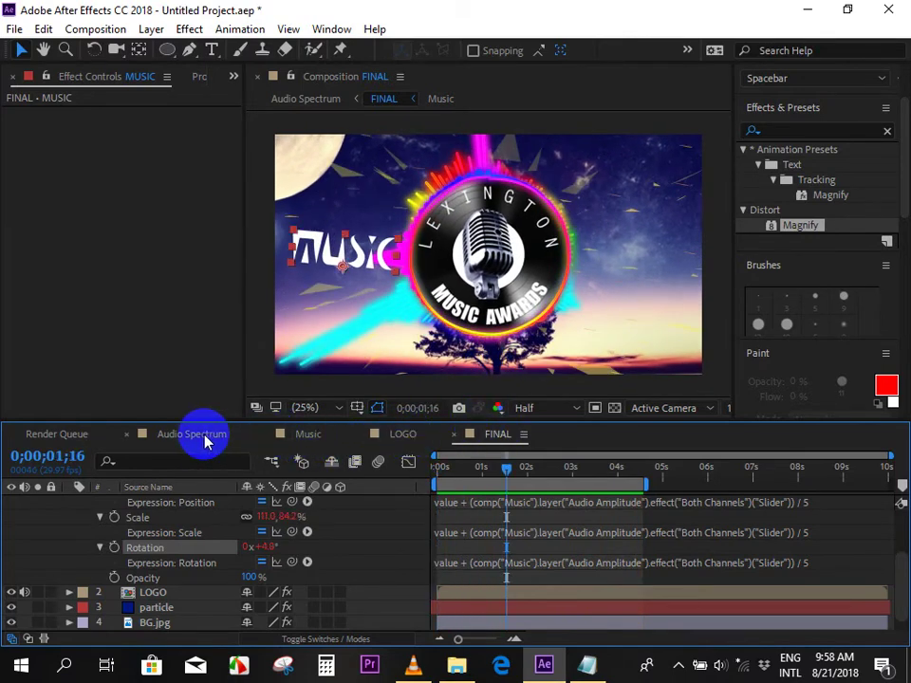
Play the Audio Spectrum composition from the start with system volume raised to 70.
{"action": "left_click", "coordinate": [206, 438]}
{"action": "left_click_drag", "start_coordinate": [480, 472], "coordinate": [386, 466]}
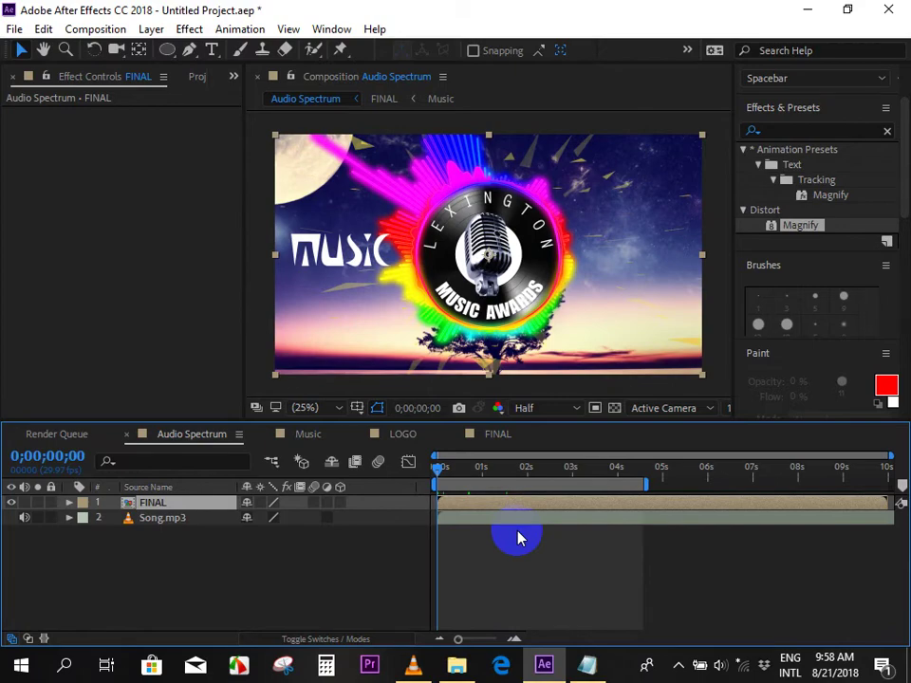
{"action": "key", "text": "space"}
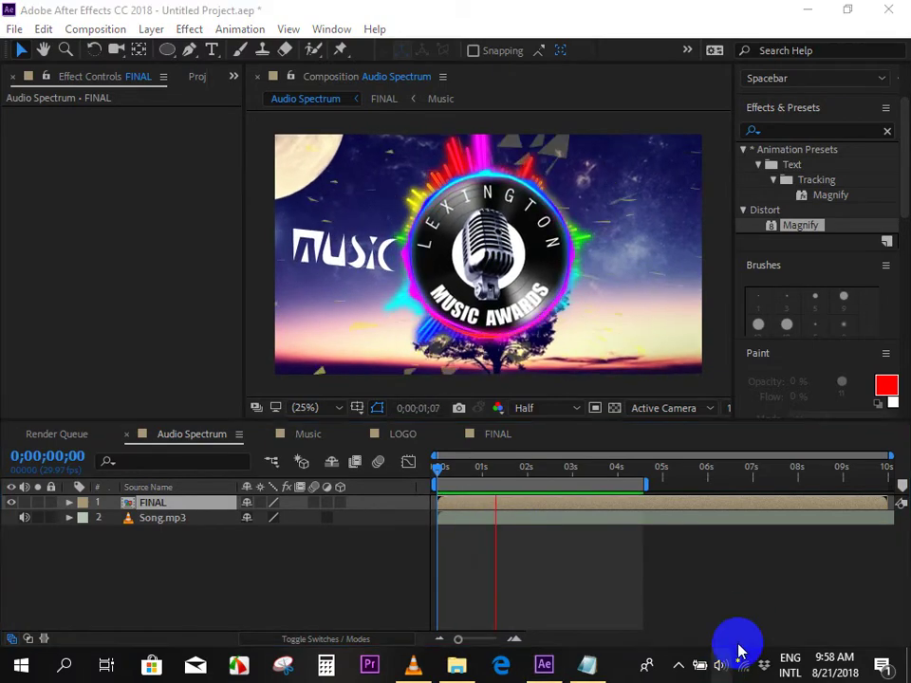
{"action": "left_click", "coordinate": [723, 672]}
{"action": "scroll", "coordinate": [762, 575], "scroll_direction": "up", "scroll_amount": 10}
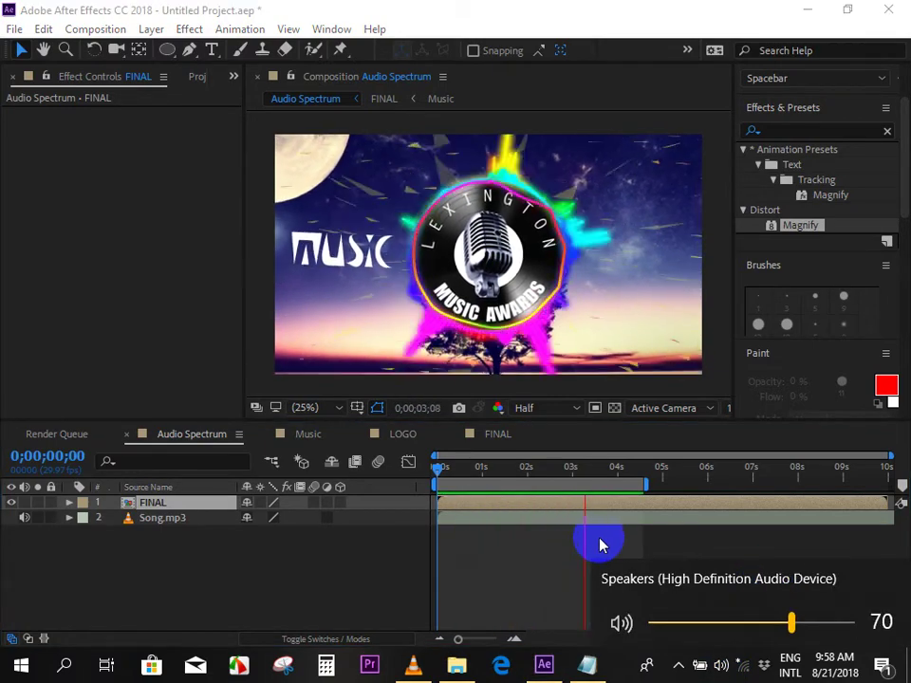
{"action": "left_click", "coordinate": [600, 544]}
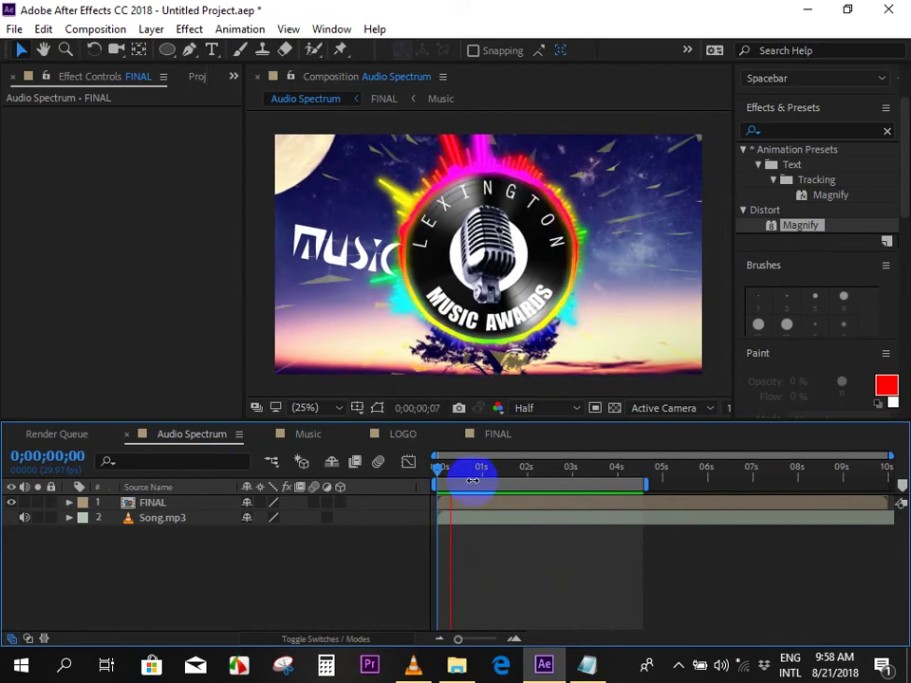
{"action": "left_click", "coordinate": [477, 471]}
Replay from the start and stretch the work area end toward 10 seconds.
{"action": "left_click_drag", "start_coordinate": [435, 477], "coordinate": [447, 479]}
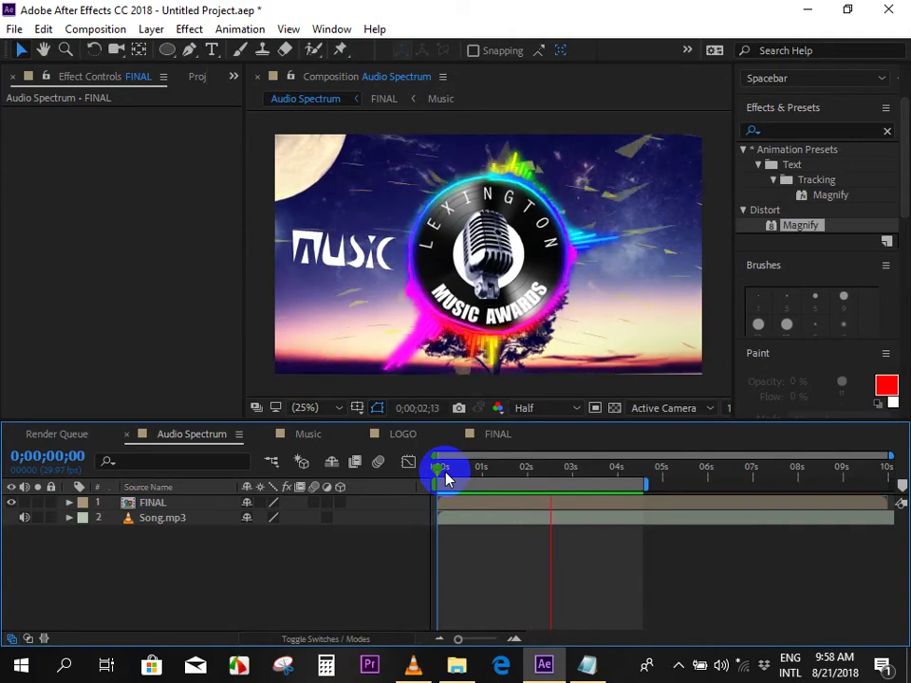
{"action": "key", "text": "h"}
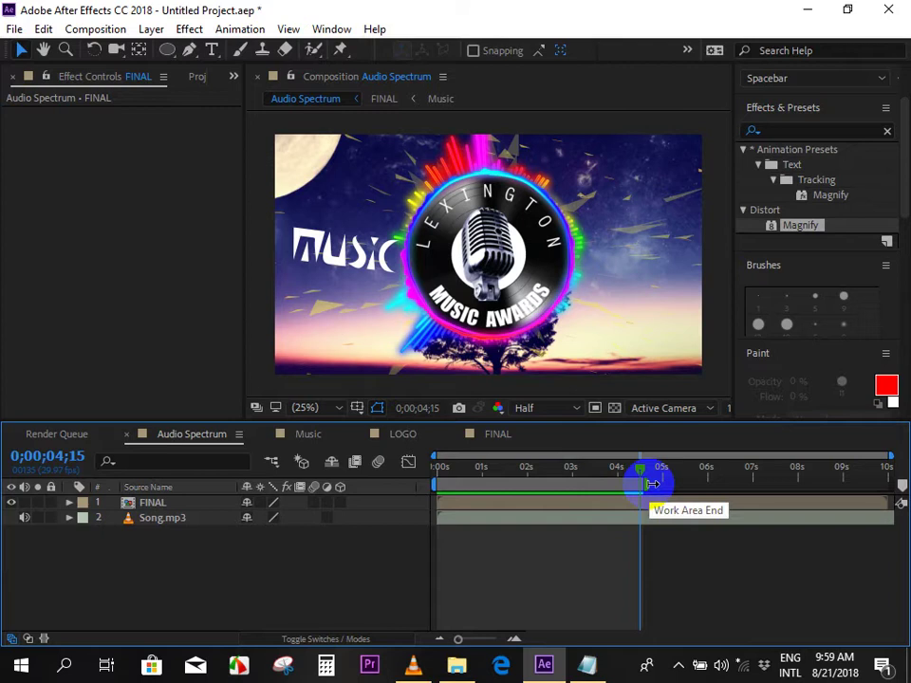
{"action": "left_click_drag", "start_coordinate": [651, 485], "coordinate": [882, 484]}
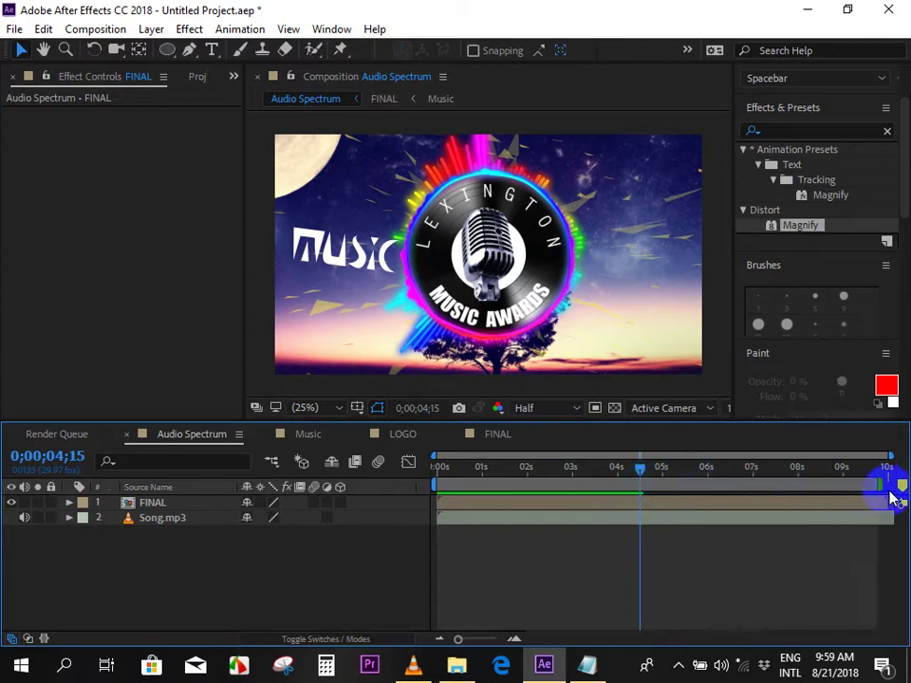
Scrub the Audio Spectrum timeline through to its last frame at 9;29, then switch to the Music comp.
{"action": "left_click_drag", "start_coordinate": [641, 472], "coordinate": [837, 476]}
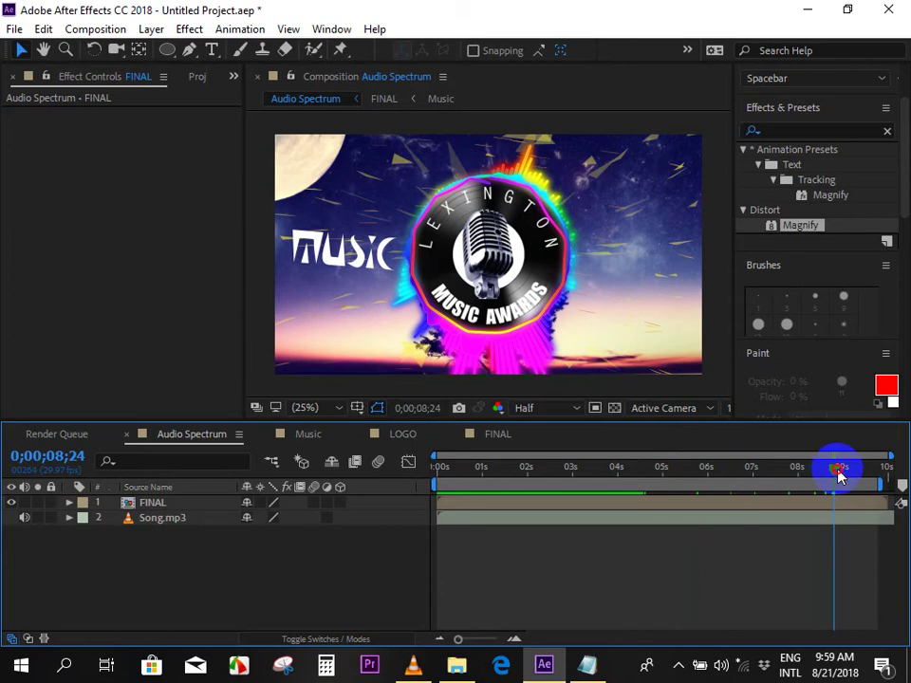
{"action": "left_click_drag", "start_coordinate": [835, 475], "coordinate": [865, 471]}
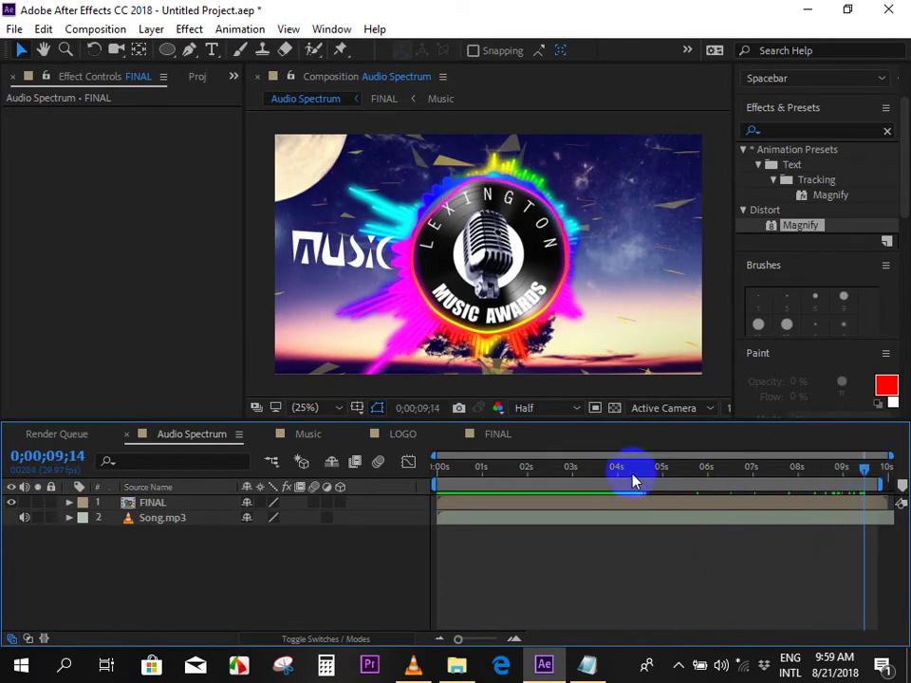
{"action": "left_click_drag", "start_coordinate": [634, 482], "coordinate": [875, 474]}
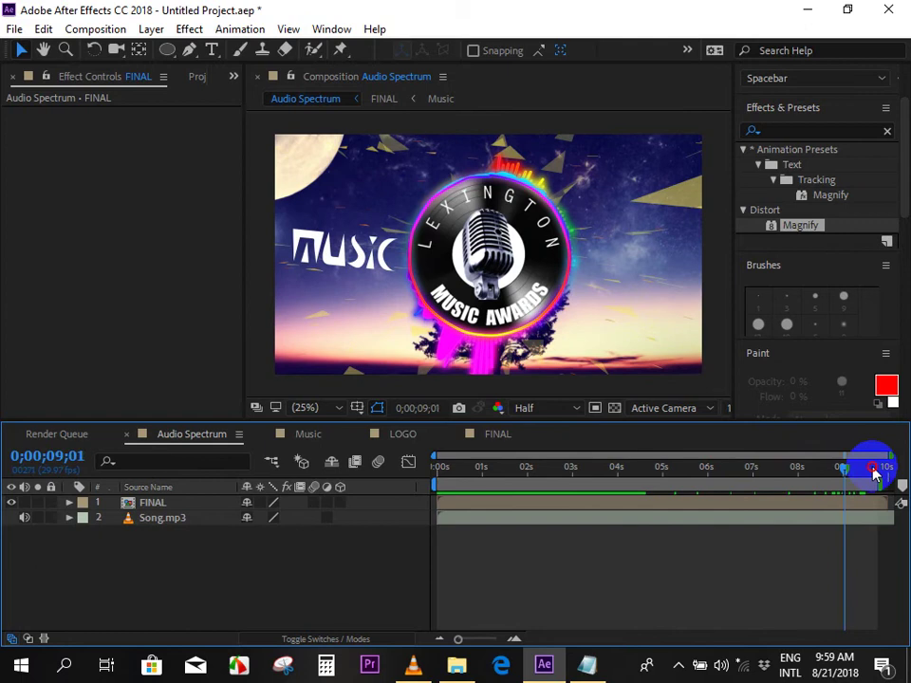
{"action": "left_click_drag", "start_coordinate": [875, 474], "coordinate": [877, 552]}
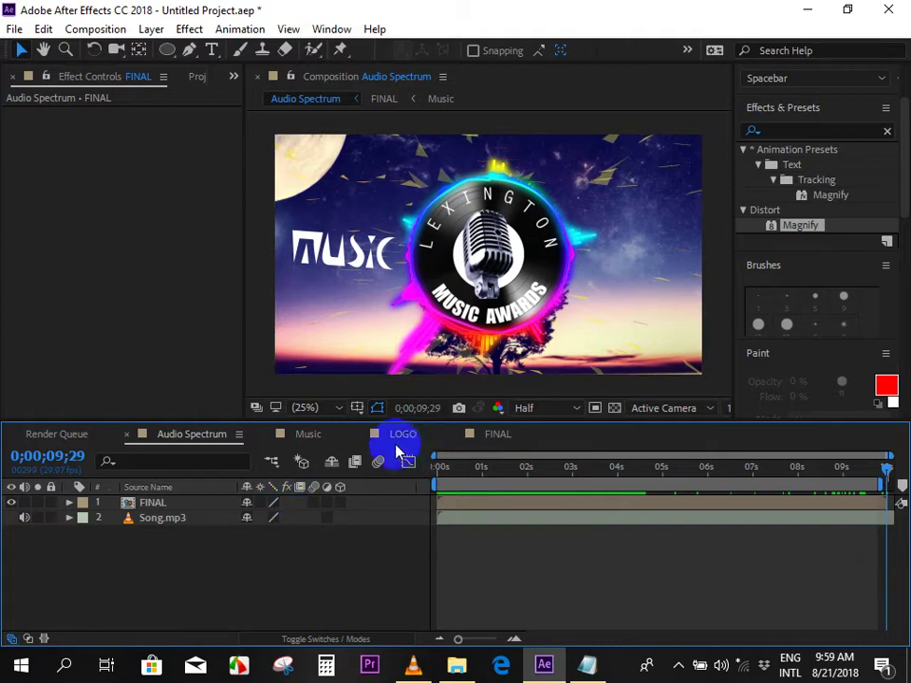
{"action": "left_click", "coordinate": [309, 436]}
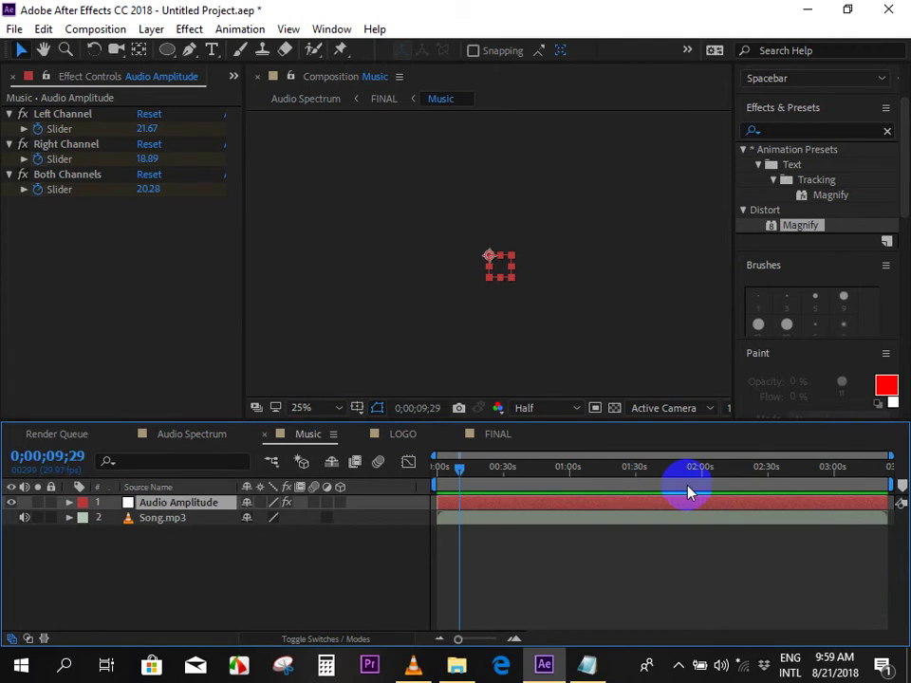
Look through the Music, LOGO and FINAL compositions before returning to Music.
{"action": "mouse_move", "coordinate": [870, 474]}
{"action": "left_mouse_down"}
{"action": "mouse_move", "coordinate": [890, 473]}
{"action": "mouse_move", "coordinate": [433, 493]}
{"action": "left_mouse_up"}
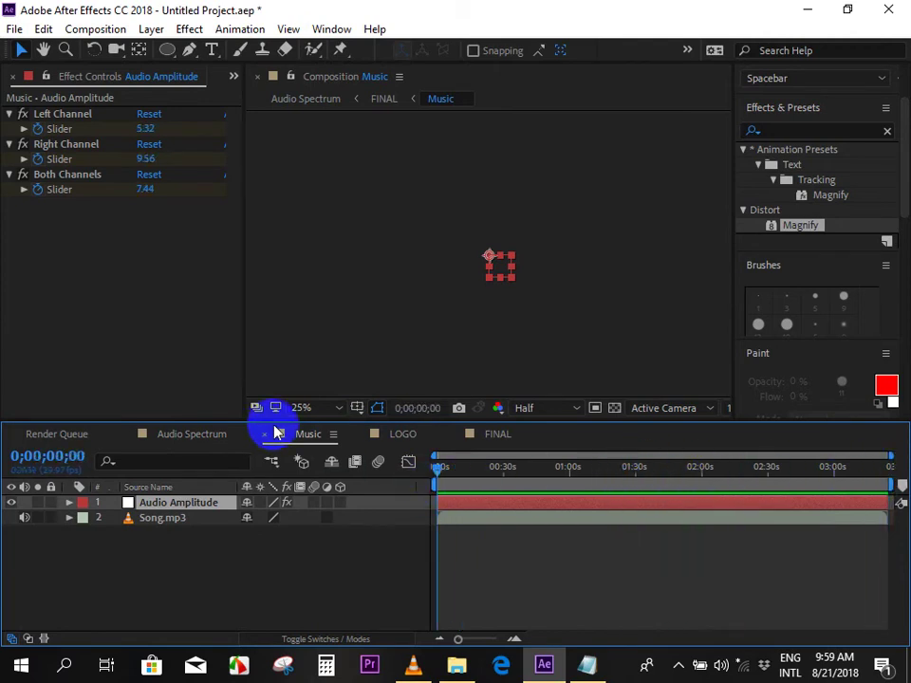
{"action": "left_click", "coordinate": [400, 436]}
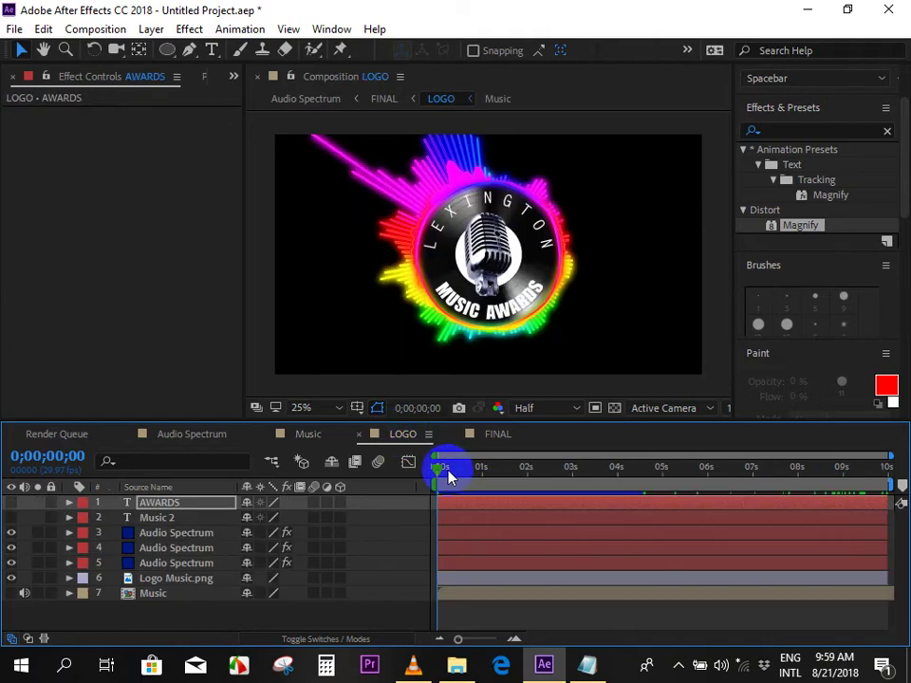
{"action": "left_click", "coordinate": [481, 436]}
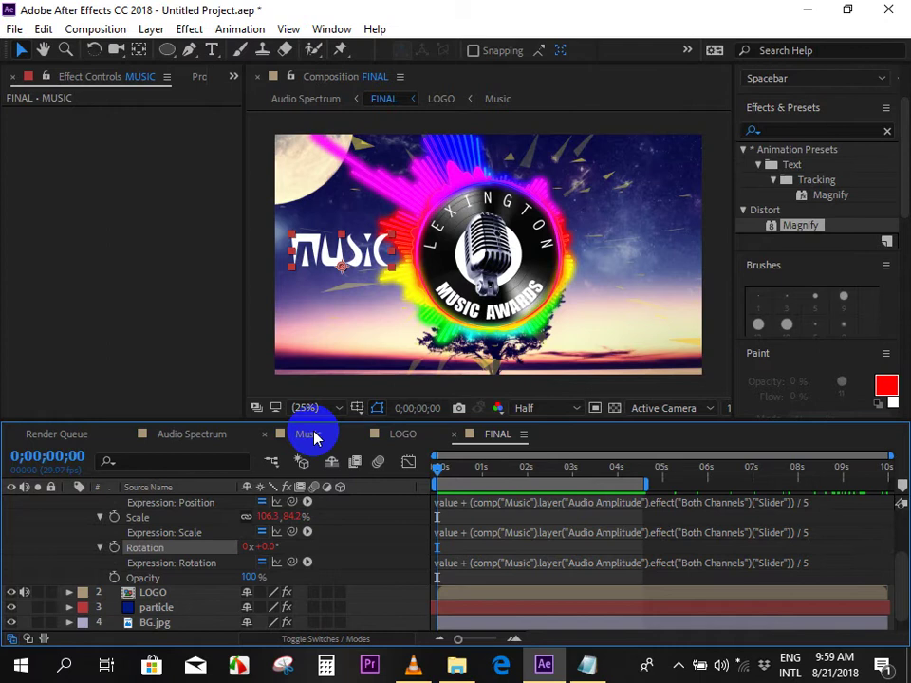
{"action": "left_click", "coordinate": [308, 435]}
Read Song.mp3's 0;03;24;18 duration in the Project panel, then return to Audio Spectrum.
{"action": "left_click", "coordinate": [233, 75]}
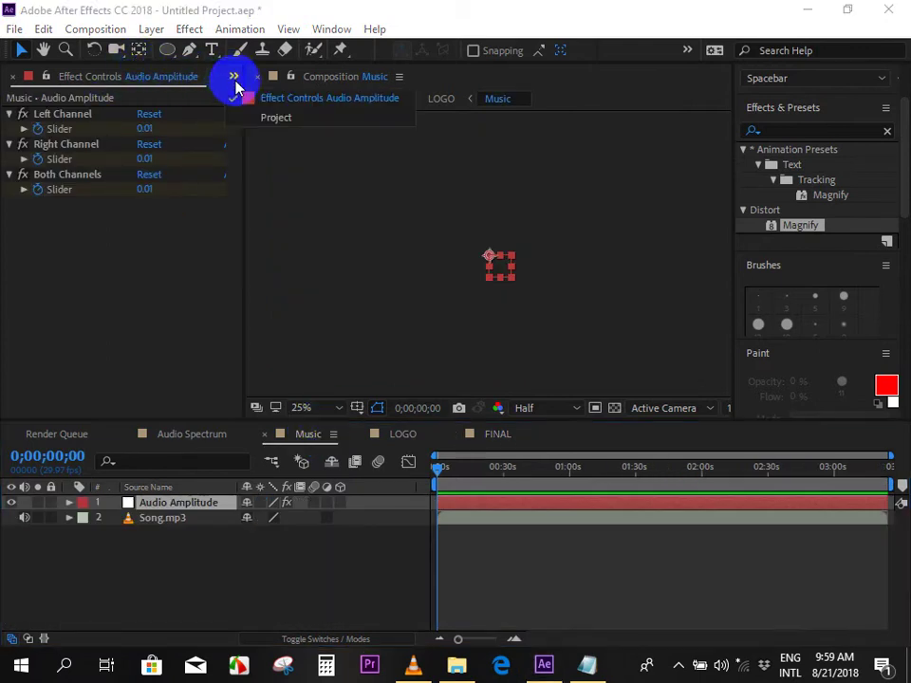
{"action": "left_click", "coordinate": [270, 117]}
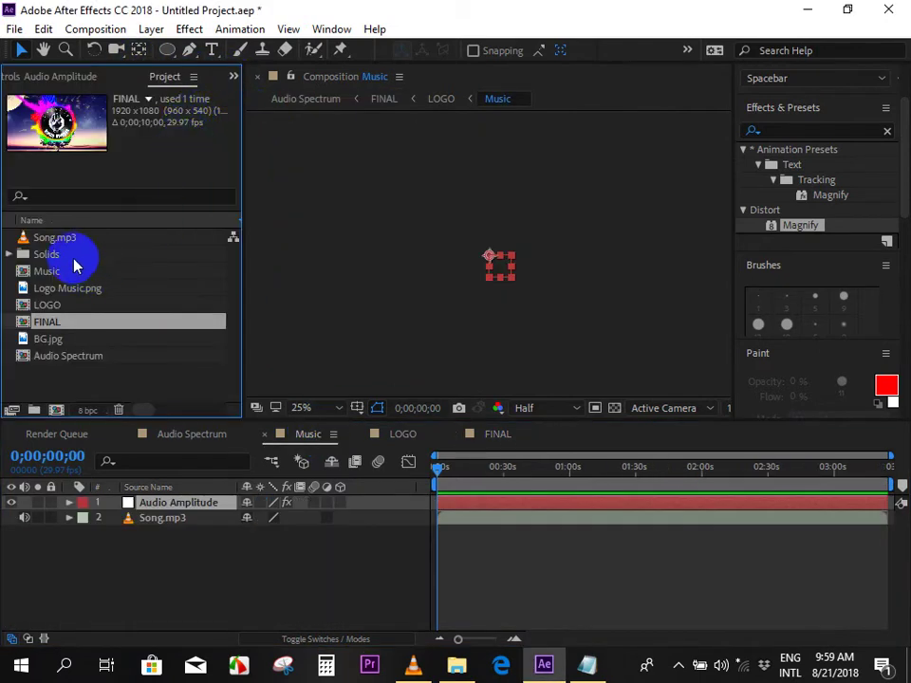
{"action": "left_click", "coordinate": [58, 238]}
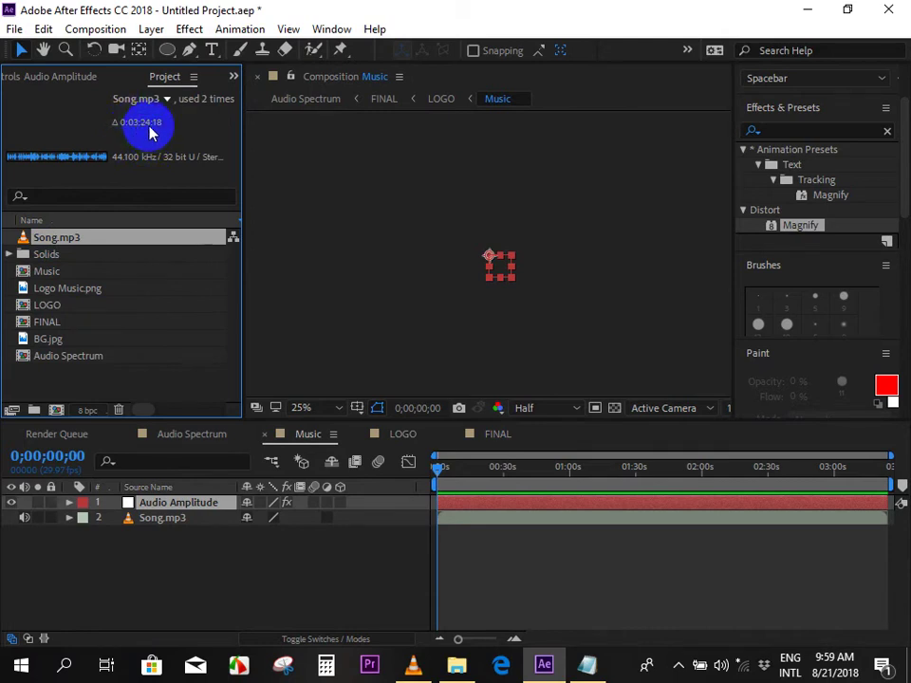
{"action": "left_click", "coordinate": [539, 586]}
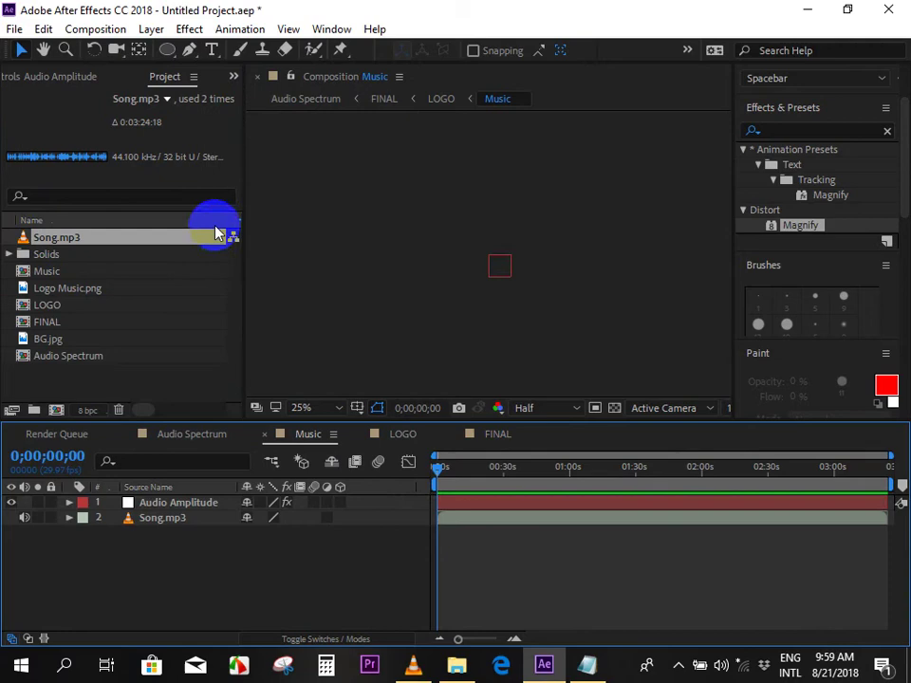
{"action": "left_click", "coordinate": [201, 434]}
Set the Audio Spectrum composition duration to 0;03;24;18 and fit the timeline to it.
{"action": "left_click", "coordinate": [238, 434]}
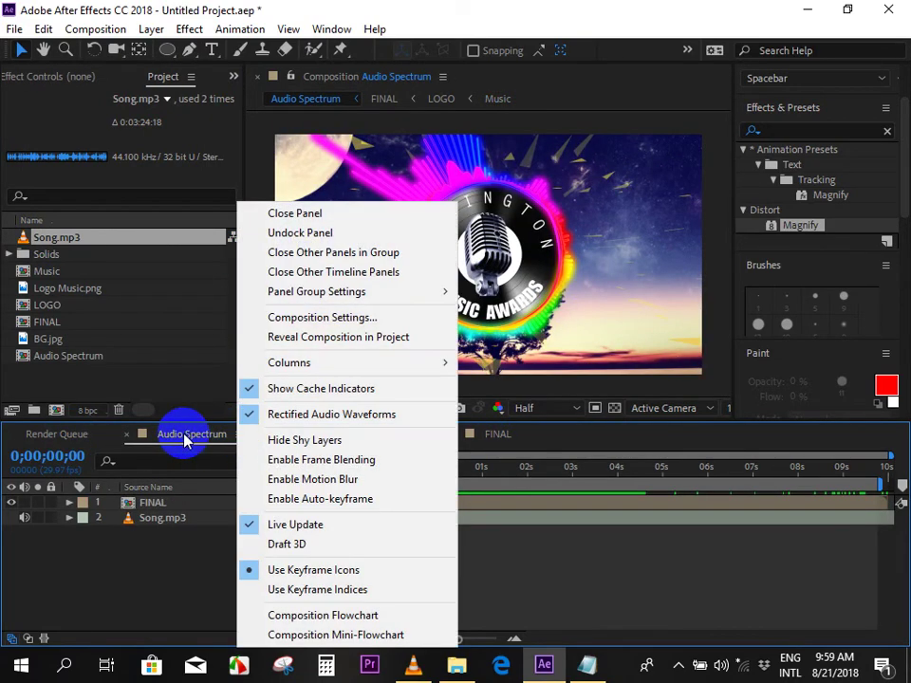
{"action": "right_click", "coordinate": [182, 438]}
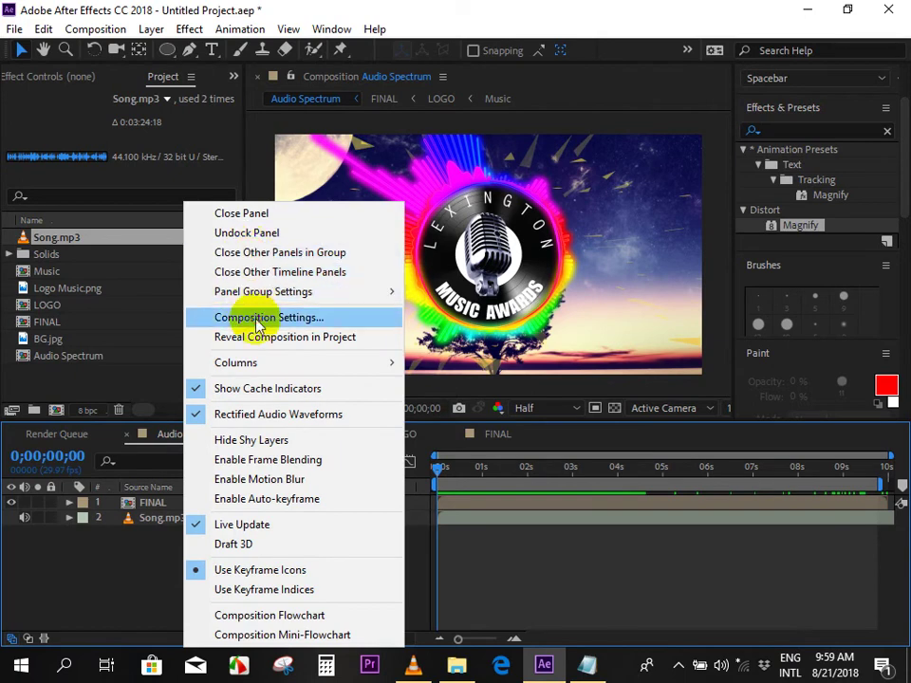
{"action": "left_click", "coordinate": [265, 317]}
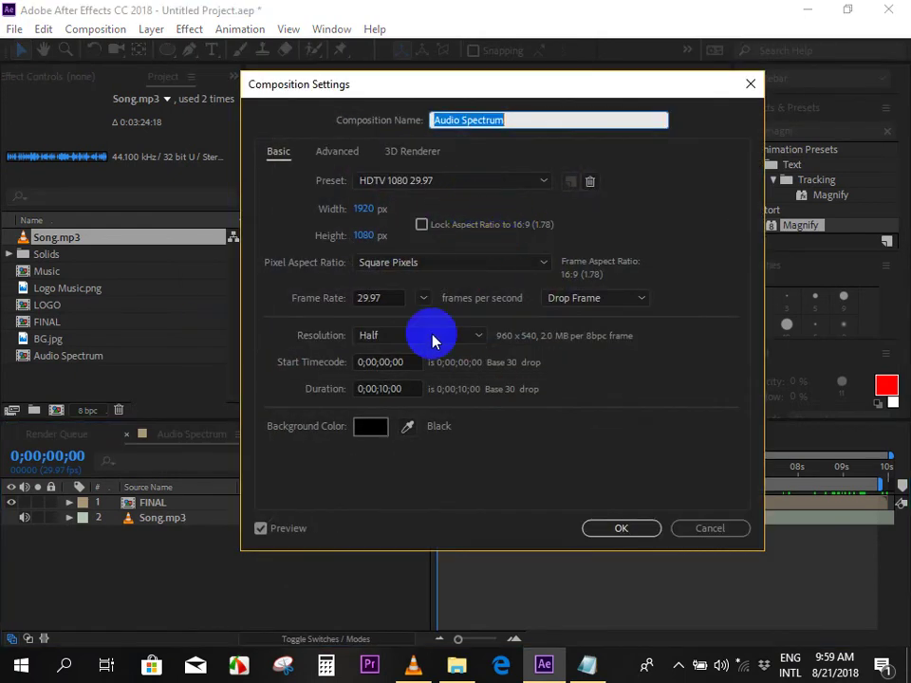
{"action": "left_click", "coordinate": [388, 389]}
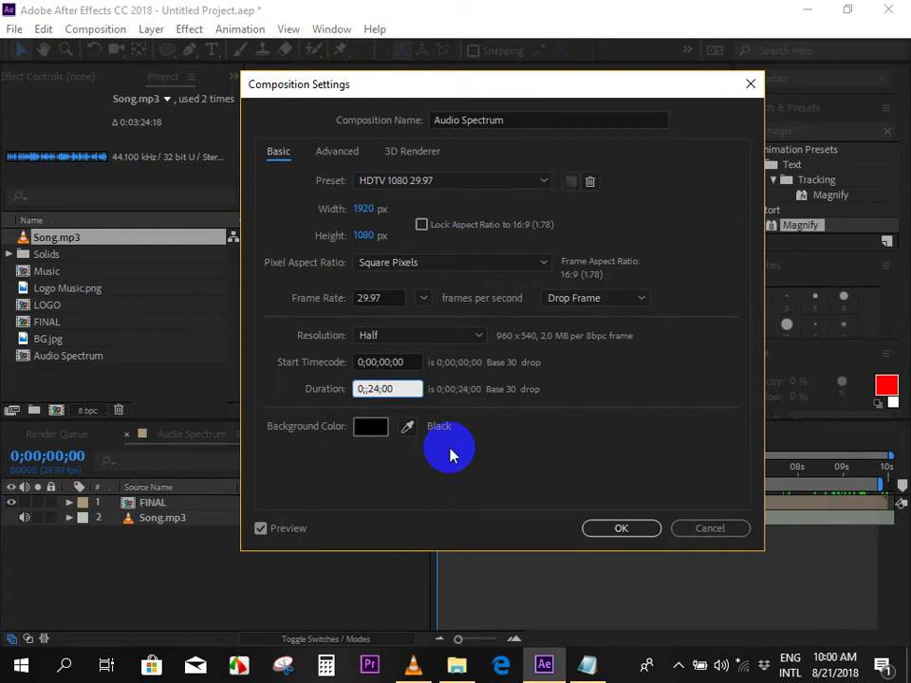
{"action": "left_click", "coordinate": [418, 395]}
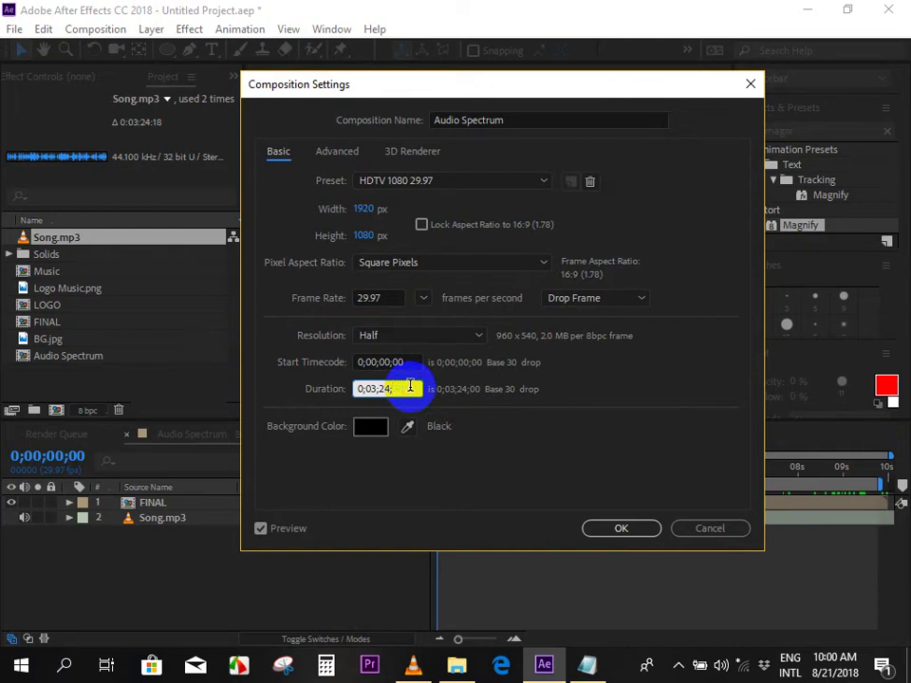
{"action": "type", "text": "18"}
{"action": "left_click_drag", "start_coordinate": [411, 389], "coordinate": [305, 398]}
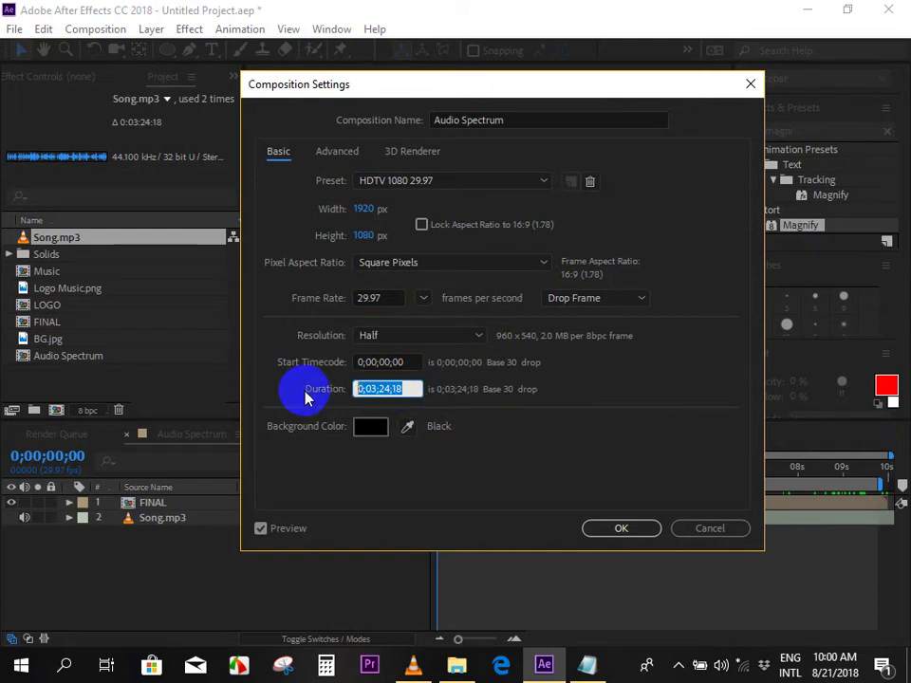
{"action": "left_click", "coordinate": [614, 528]}
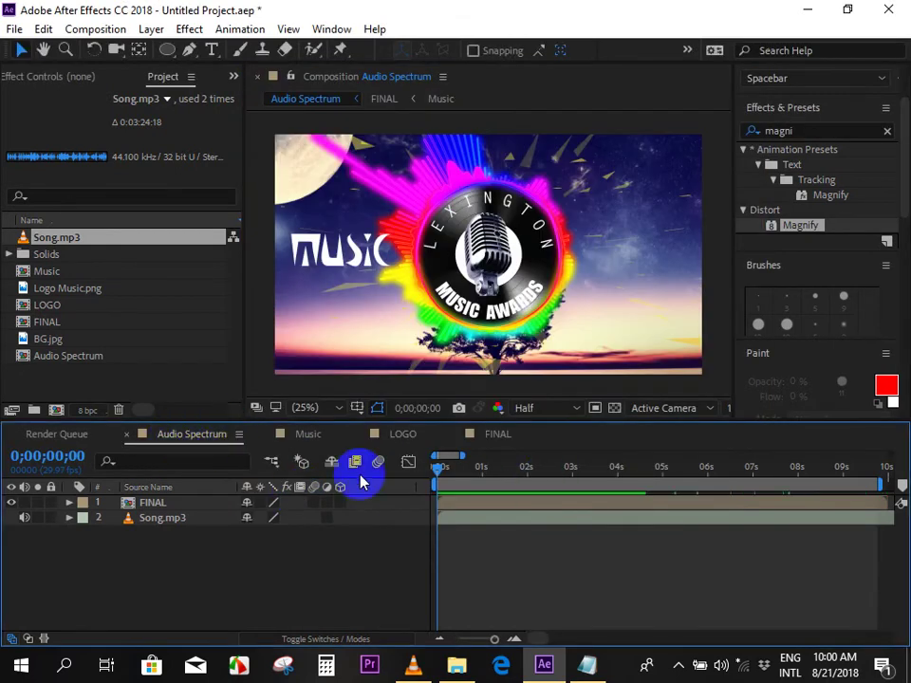
{"action": "key", "text": "semicolon"}
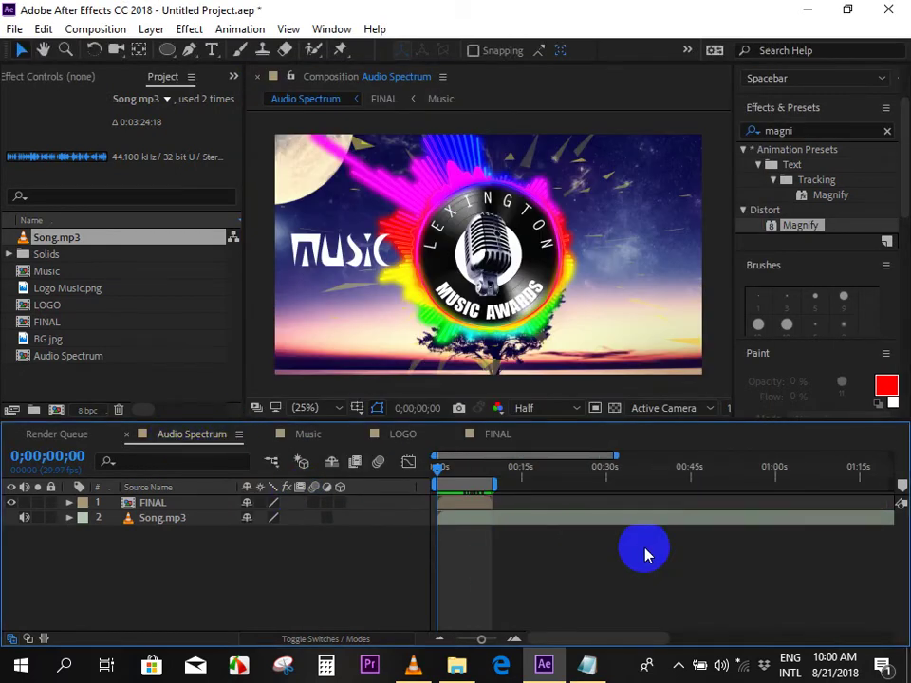
{"action": "left_click_drag", "start_coordinate": [468, 501], "coordinate": [450, 503]}
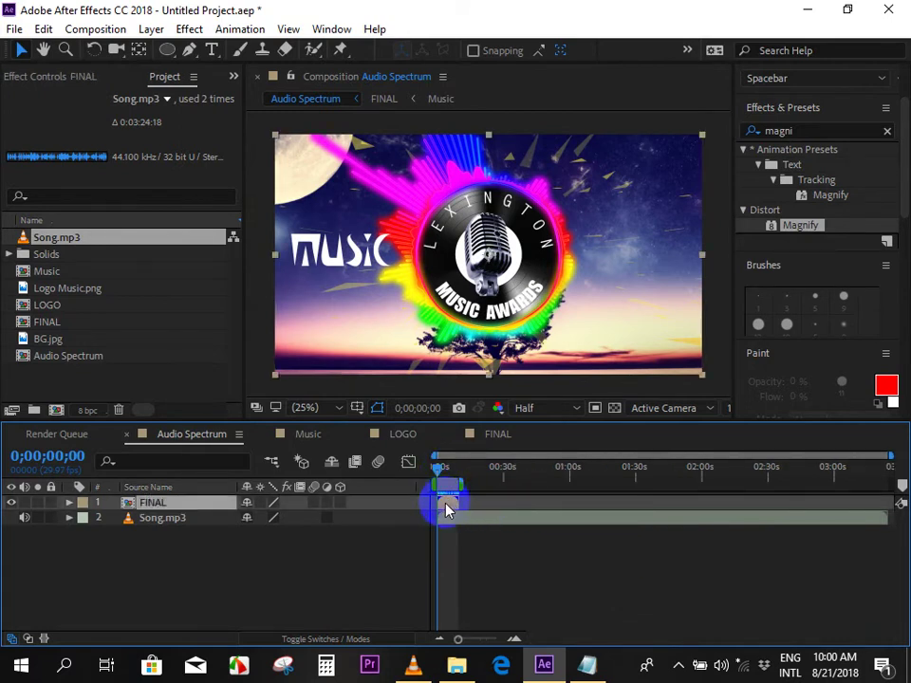
Check the Music composition's duration in Composition Settings, then switch to the LOGO composition.
{"action": "left_click", "coordinate": [313, 437]}
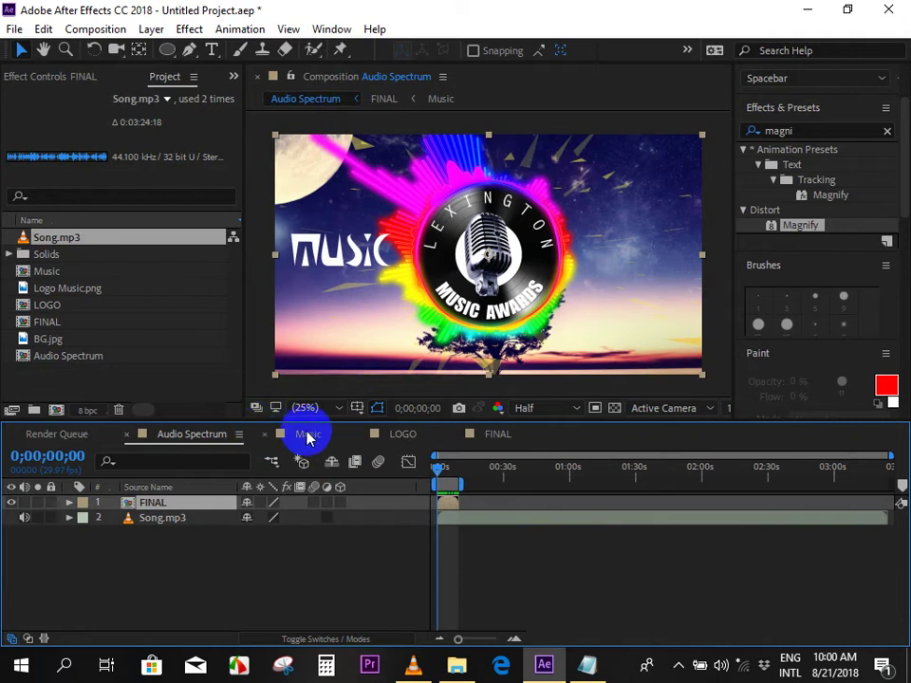
{"action": "left_click", "coordinate": [306, 437]}
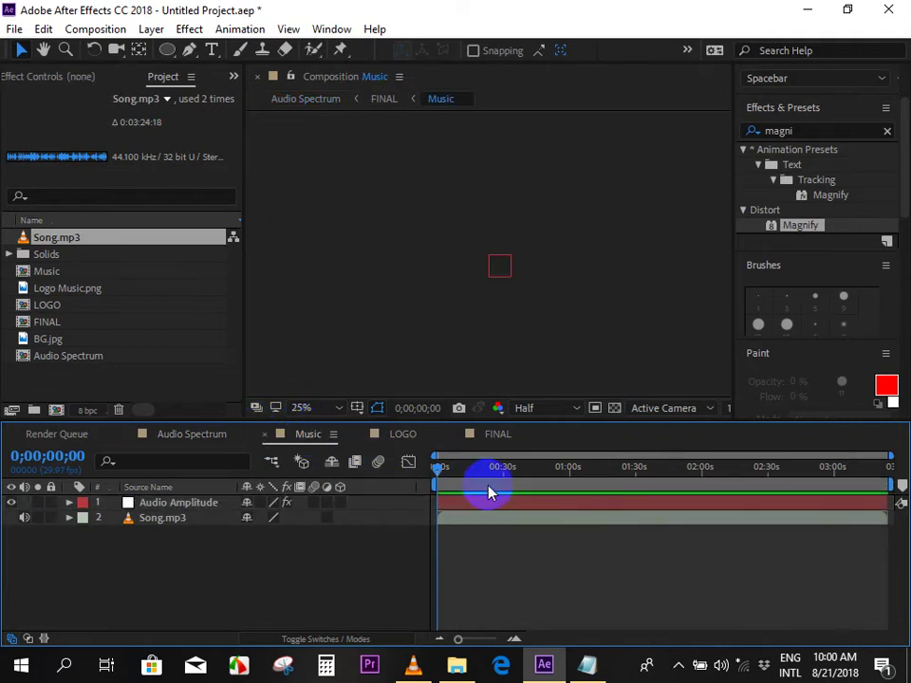
{"action": "right_click", "coordinate": [304, 437]}
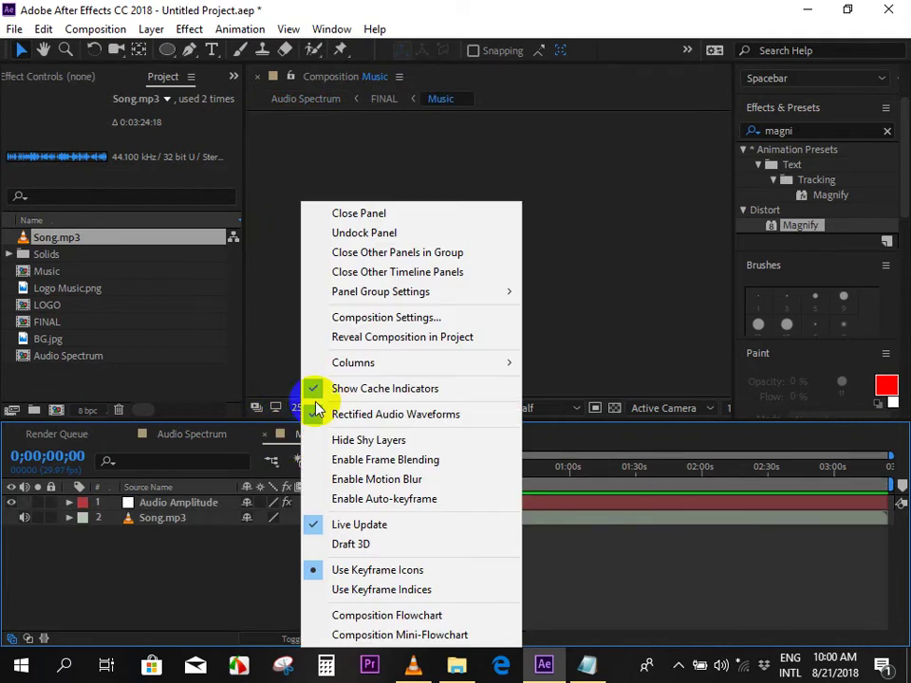
{"action": "left_click", "coordinate": [359, 320]}
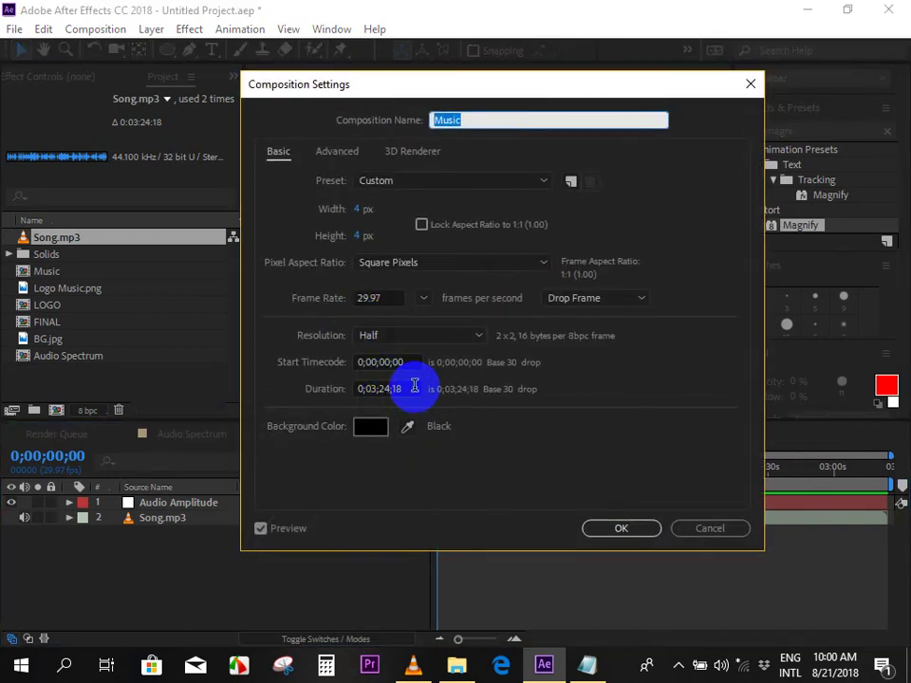
{"action": "left_click", "coordinate": [415, 388]}
{"action": "type", "text": "1000"}
{"action": "left_click", "coordinate": [623, 527]}
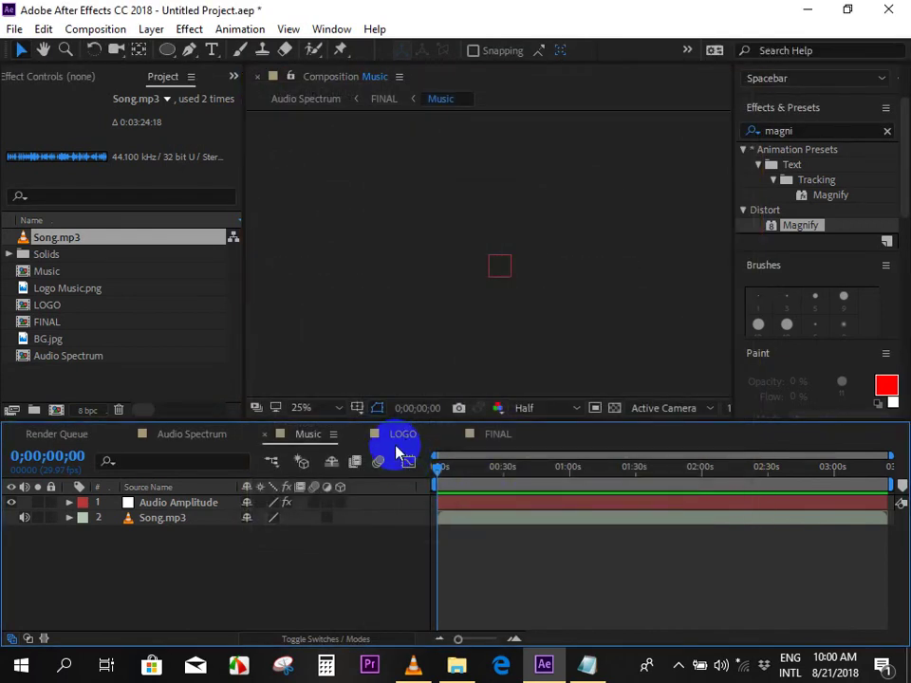
{"action": "left_click", "coordinate": [406, 437]}
Set the LOGO composition's duration to the pasted song length.
{"action": "right_click", "coordinate": [403, 435]}
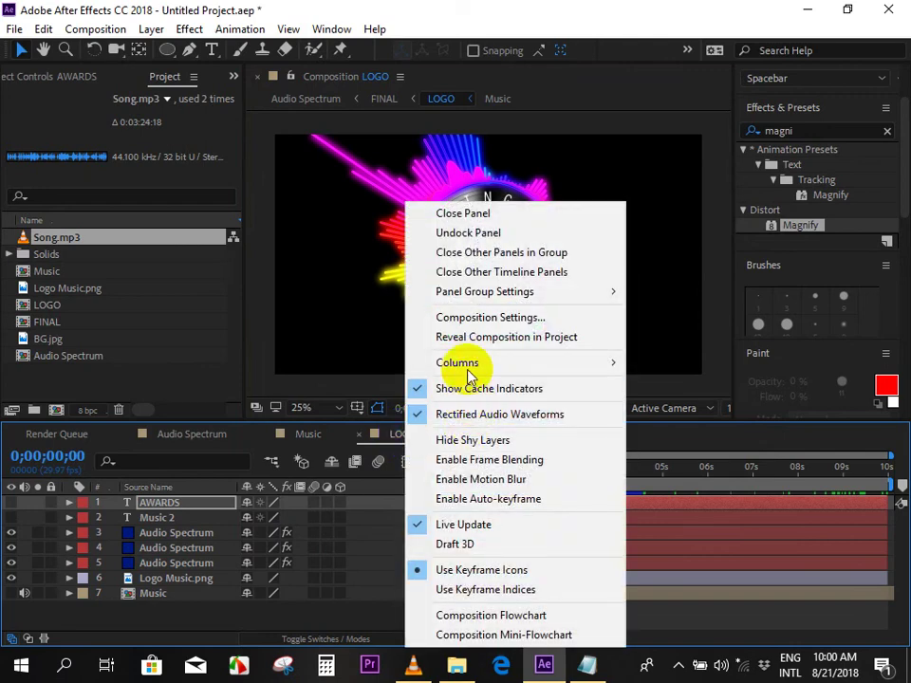
{"action": "left_click", "coordinate": [474, 317]}
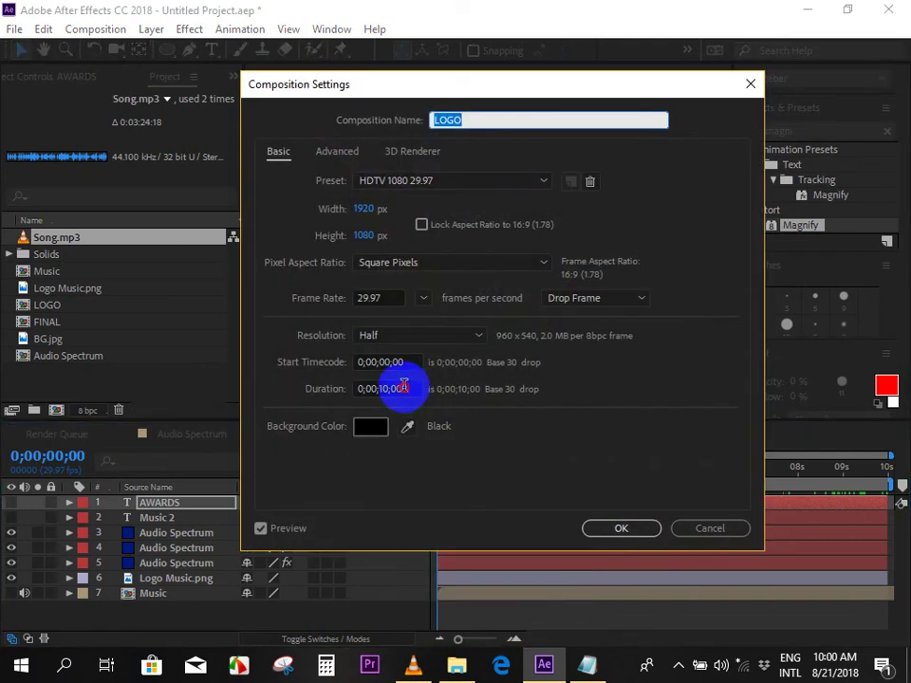
{"action": "left_click", "coordinate": [401, 388]}
{"action": "type", "text": "0;03;24;18"}
{"action": "left_click", "coordinate": [612, 529]}
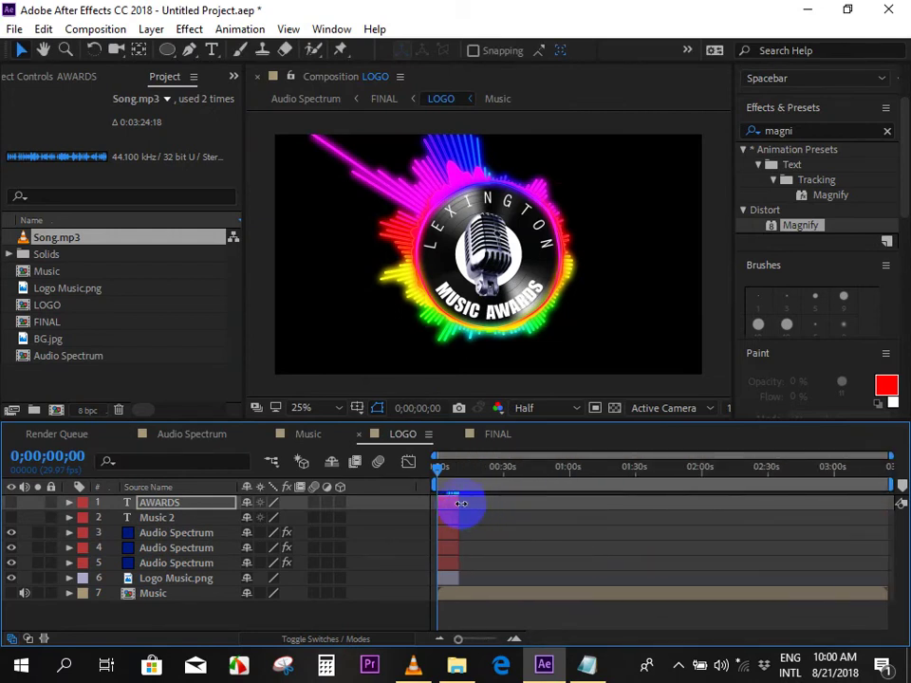
Extend the AWARDS, Music 2, Audio Spectrum and Logo Music.png layers to the composition end.
{"action": "left_click_drag", "start_coordinate": [460, 504], "coordinate": [867, 511]}
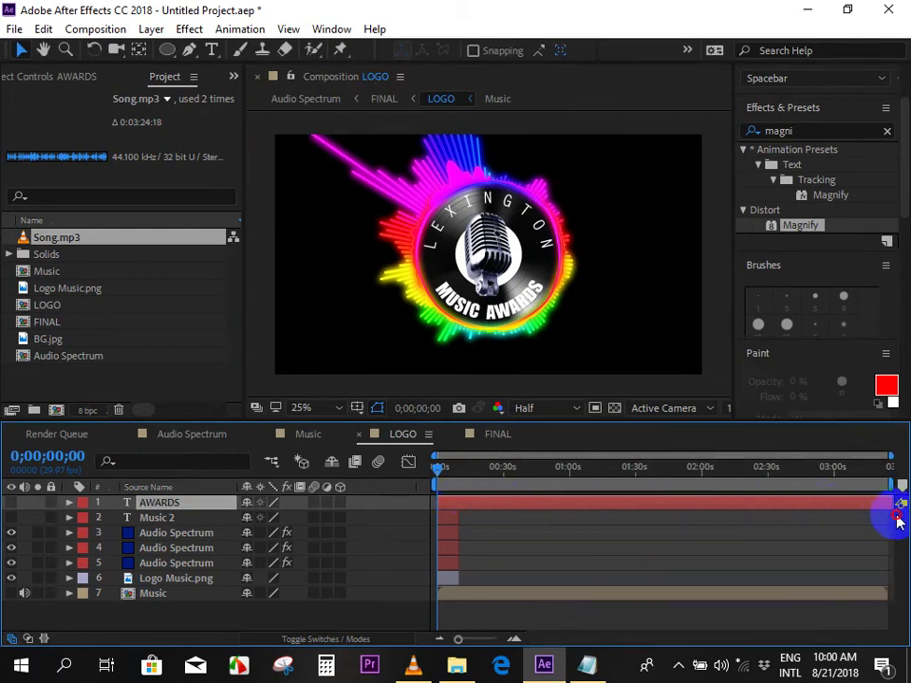
{"action": "left_click_drag", "start_coordinate": [457, 518], "coordinate": [893, 518]}
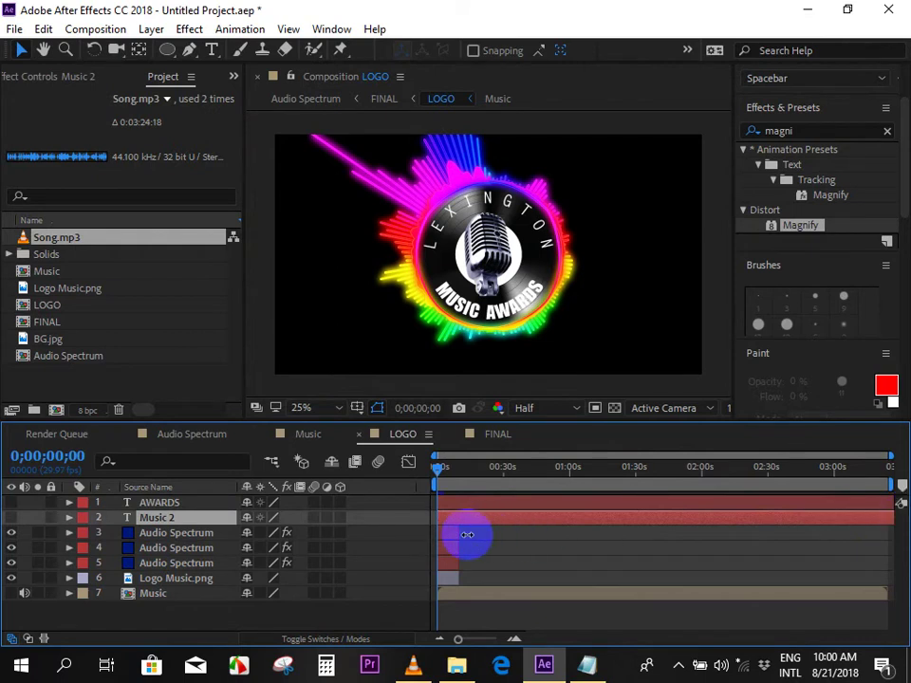
{"action": "left_click_drag", "start_coordinate": [467, 535], "coordinate": [894, 531]}
{"action": "left_click_drag", "start_coordinate": [462, 549], "coordinate": [906, 549]}
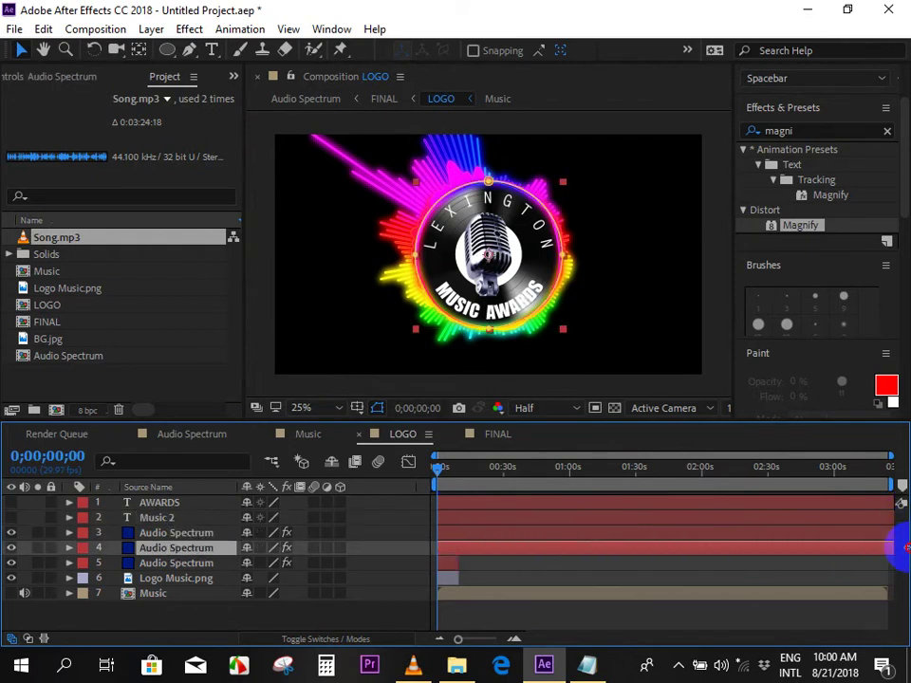
{"action": "left_click_drag", "start_coordinate": [464, 562], "coordinate": [906, 561]}
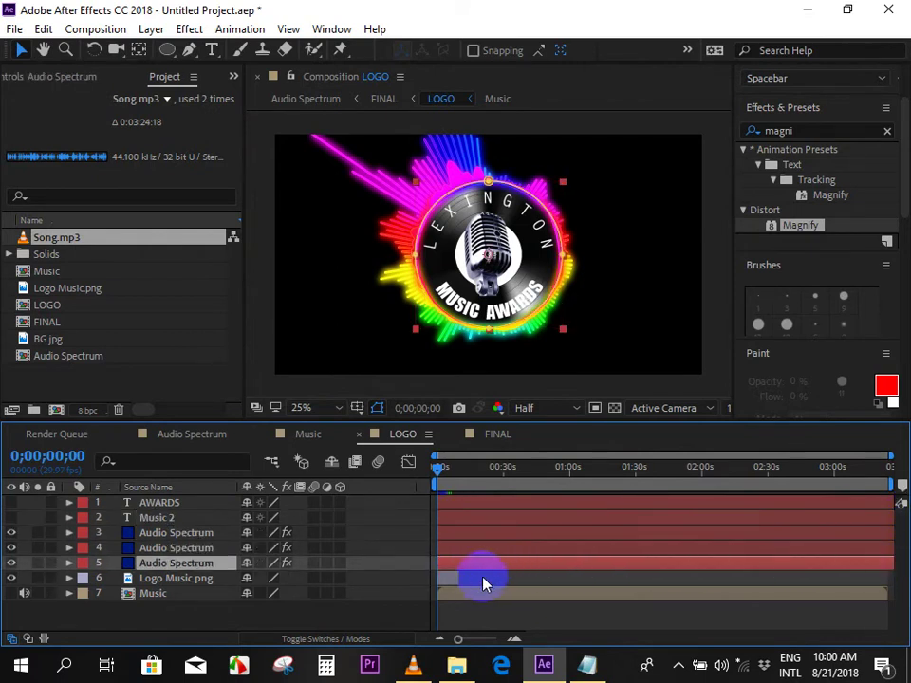
{"action": "left_click_drag", "start_coordinate": [474, 577], "coordinate": [906, 577]}
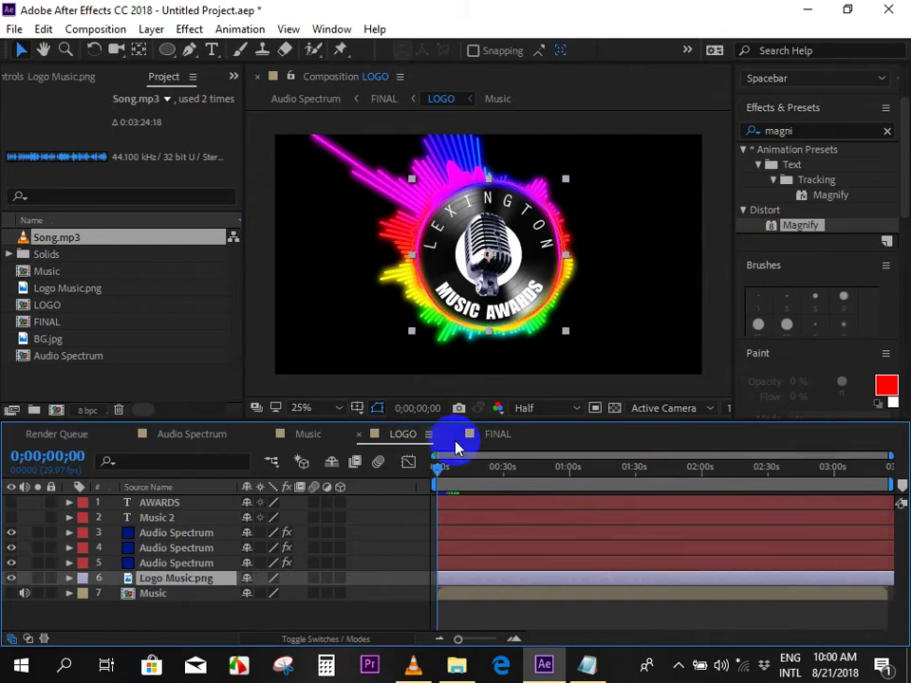
{"action": "right_click", "coordinate": [488, 436]}
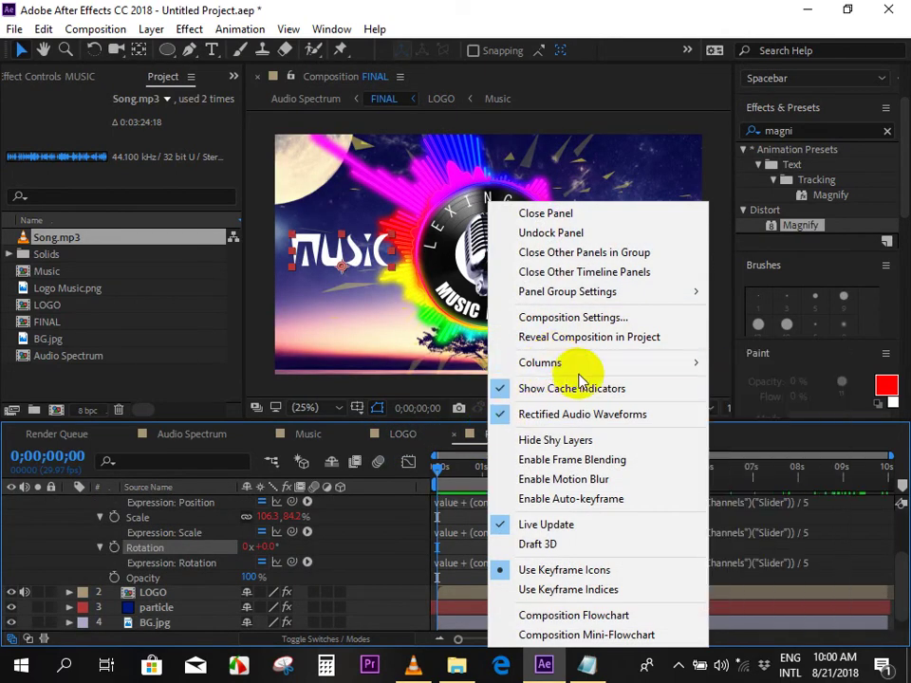
Set the FINAL composition's duration to 0;03;24;18.
{"action": "left_click", "coordinate": [583, 317]}
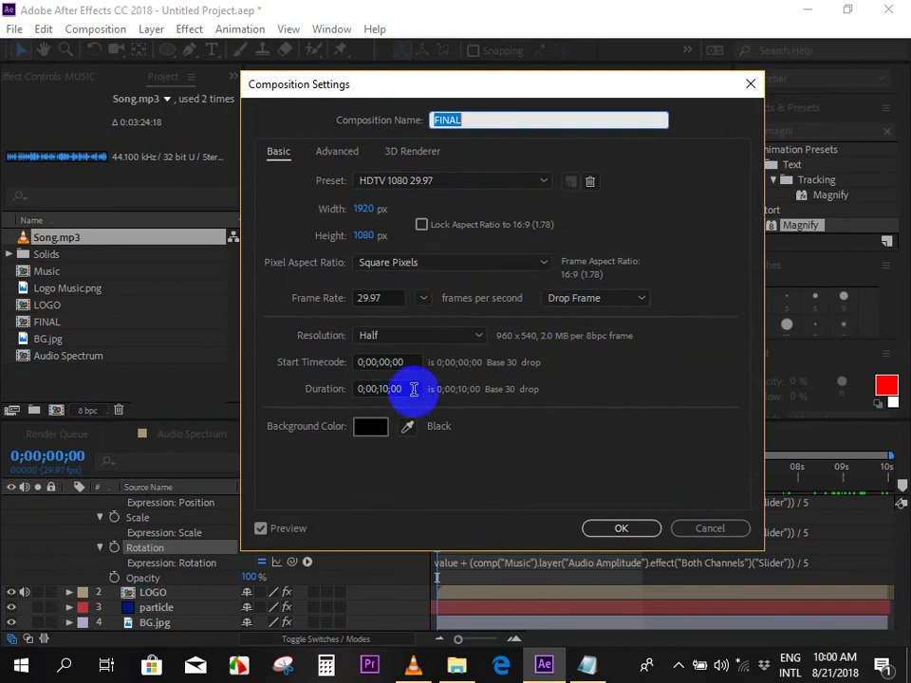
{"action": "left_click", "coordinate": [408, 388]}
{"action": "type", "text": "0;03;24;18"}
{"action": "left_click", "coordinate": [612, 536]}
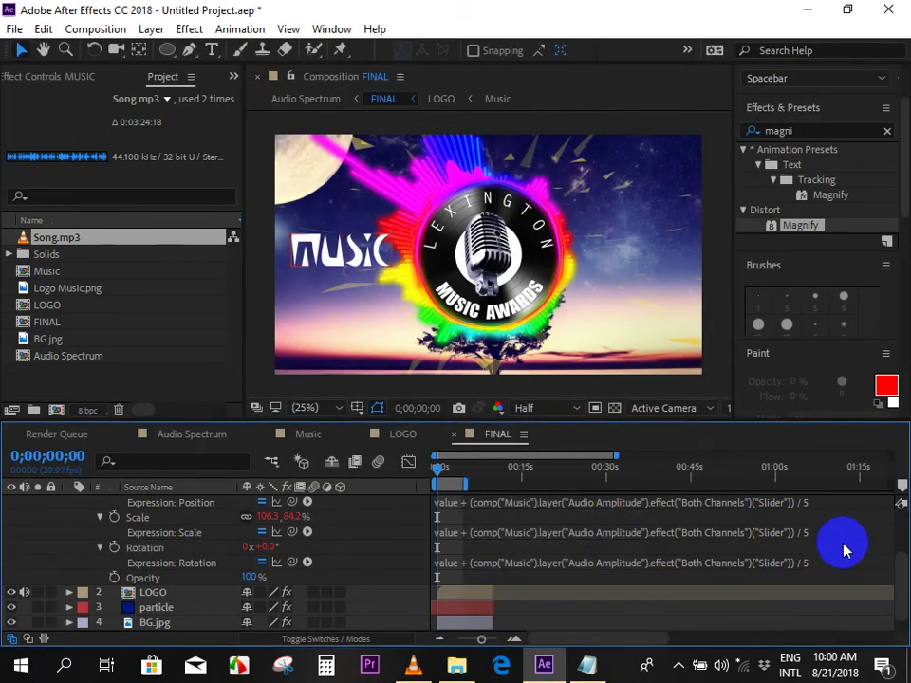
Extend the MUSIC, LOGO, particle and BG.jpg layers to the end of the FINAL timeline.
{"action": "scroll", "coordinate": [55, 522], "scroll_direction": "up", "scroll_amount": 3}
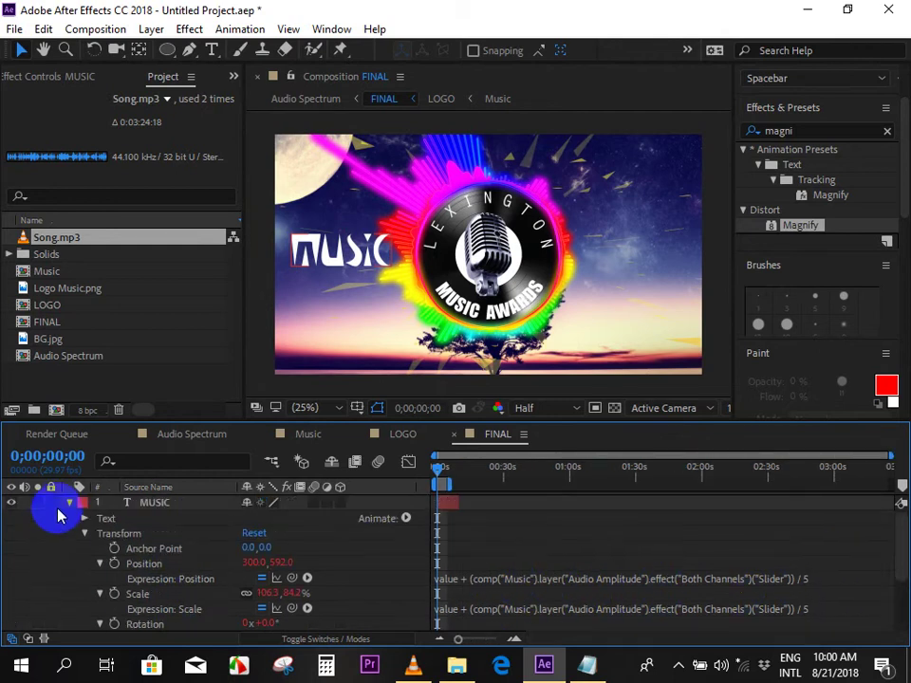
{"action": "left_click", "coordinate": [70, 503]}
{"action": "left_click_drag", "start_coordinate": [465, 503], "coordinate": [896, 504]}
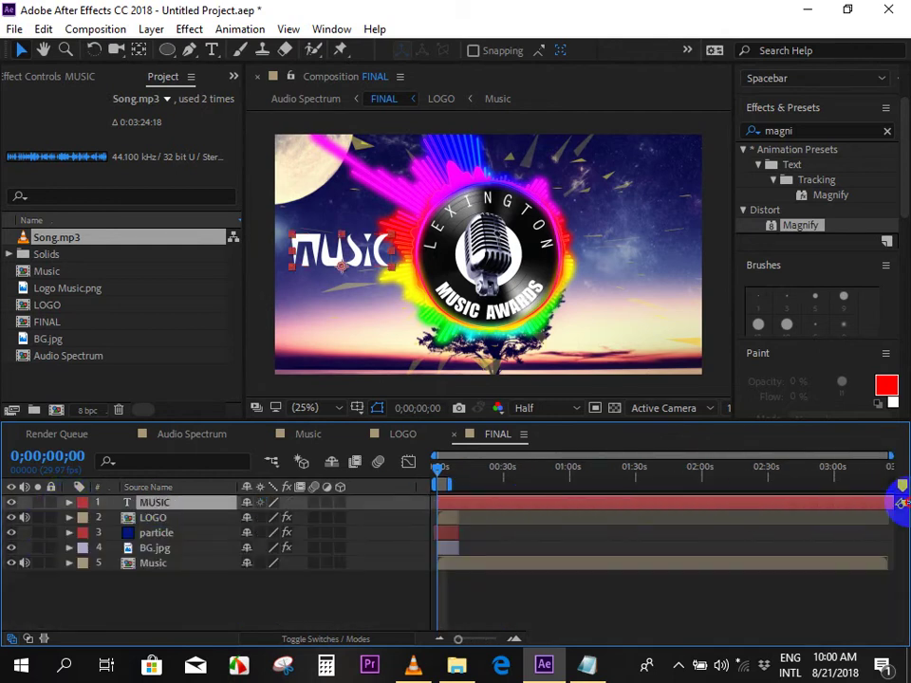
{"action": "left_click_drag", "start_coordinate": [459, 518], "coordinate": [895, 518]}
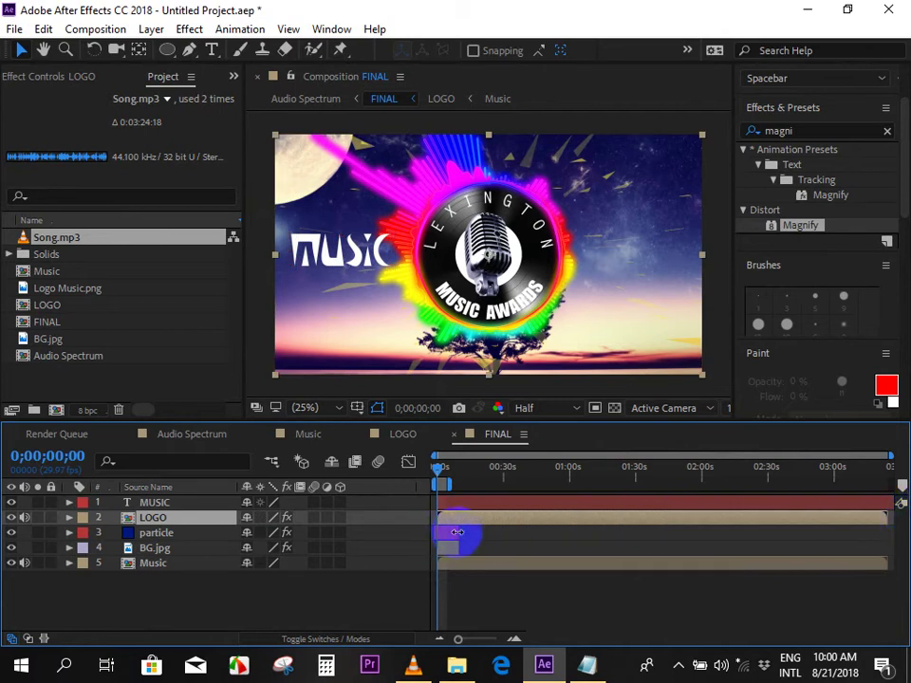
{"action": "left_click_drag", "start_coordinate": [459, 533], "coordinate": [903, 533]}
{"action": "left_click_drag", "start_coordinate": [463, 549], "coordinate": [895, 548]}
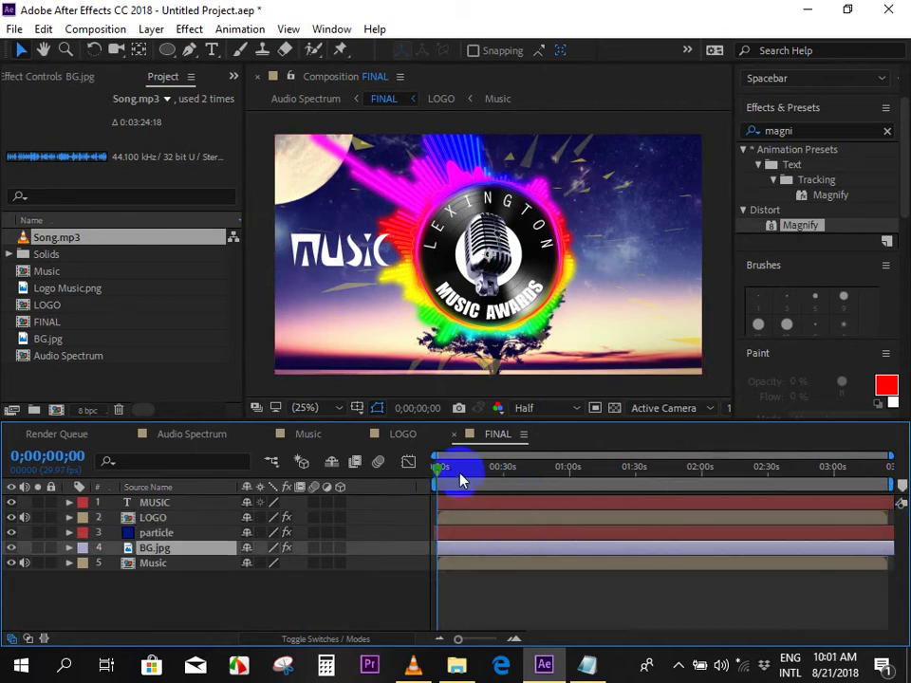
Check the Music layer's length, deselect all layers and preview FINAL.
{"action": "left_click", "coordinate": [488, 566]}
{"action": "left_click", "coordinate": [513, 591]}
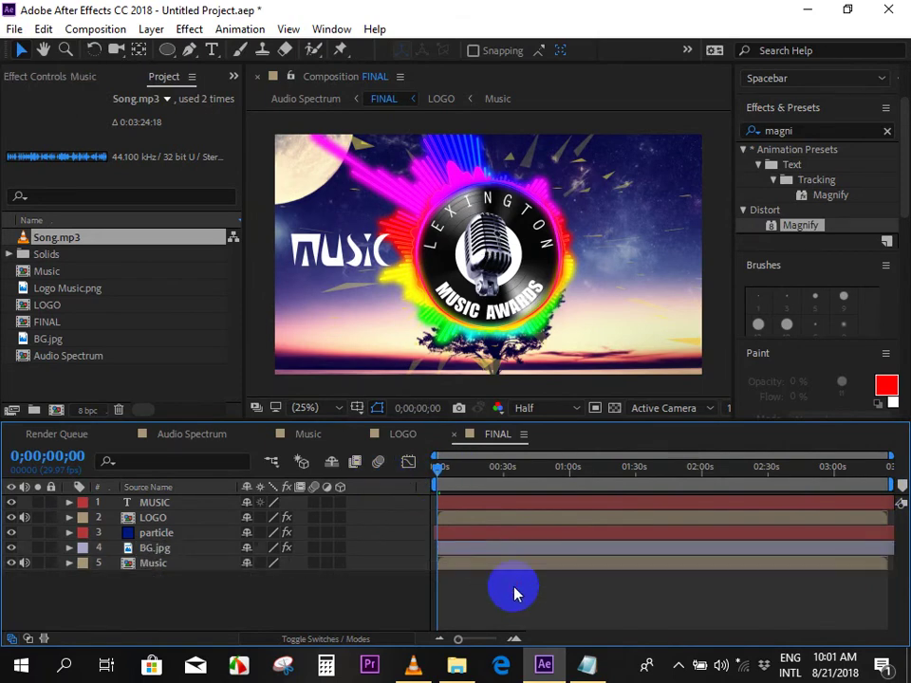
{"action": "key", "text": "space"}
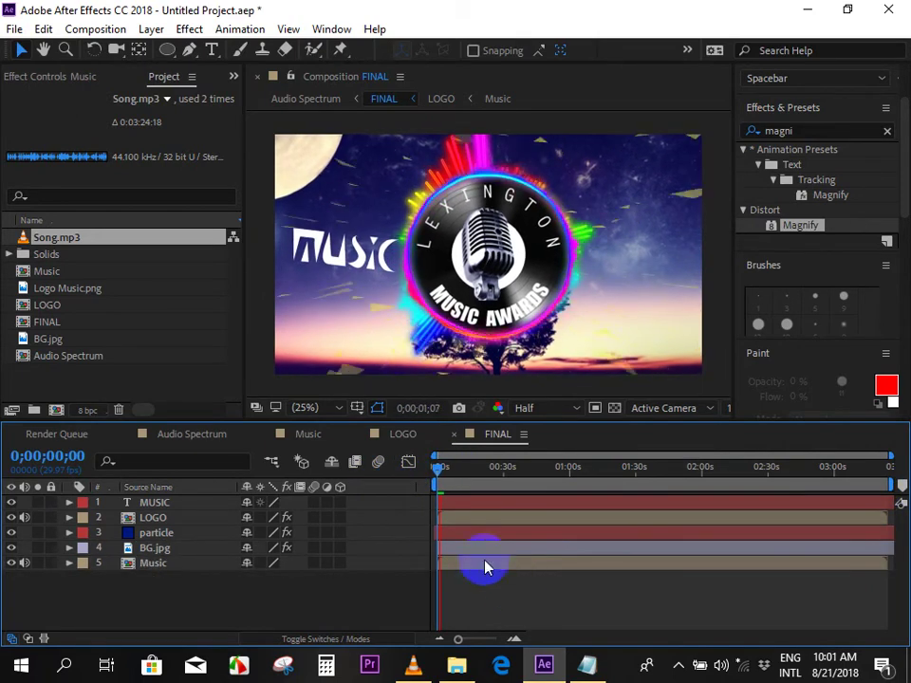
Review the Music composition's settings and close them without changes.
{"action": "left_click", "coordinate": [396, 434]}
{"action": "left_click", "coordinate": [308, 434]}
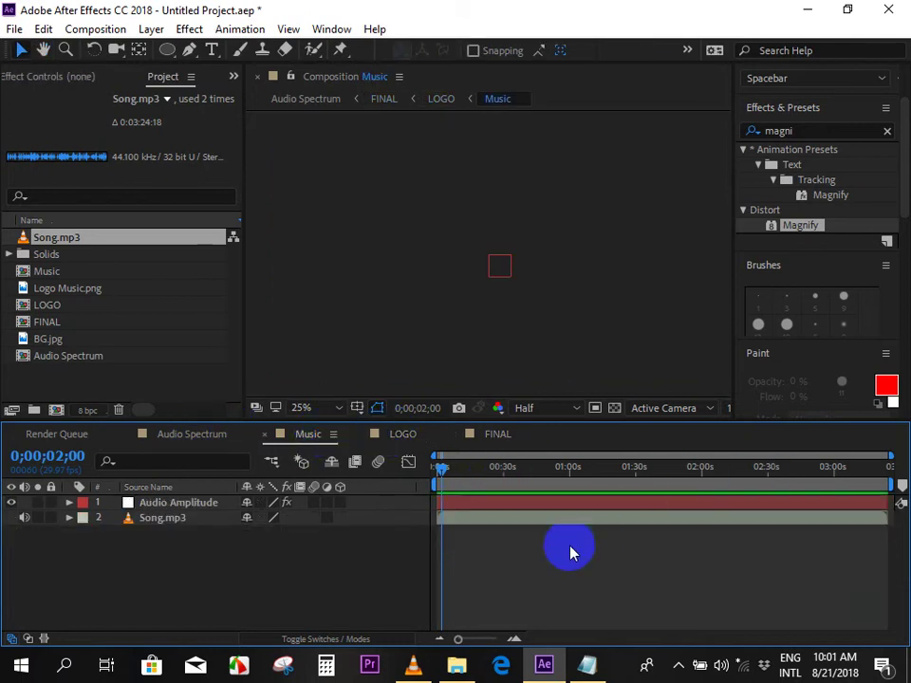
{"action": "right_click", "coordinate": [305, 438]}
{"action": "left_click", "coordinate": [335, 315]}
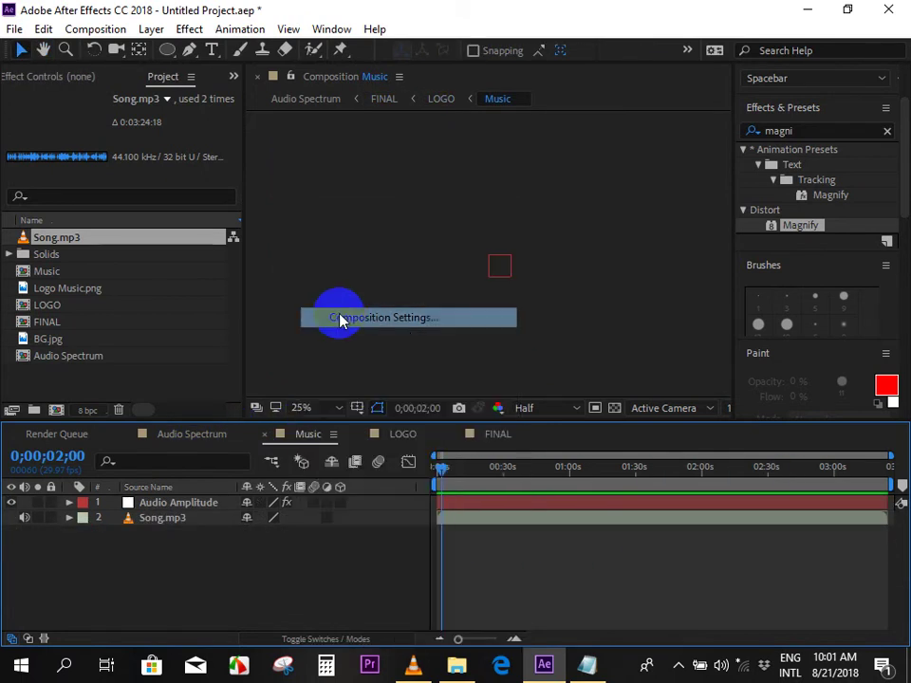
{"action": "left_click", "coordinate": [622, 533]}
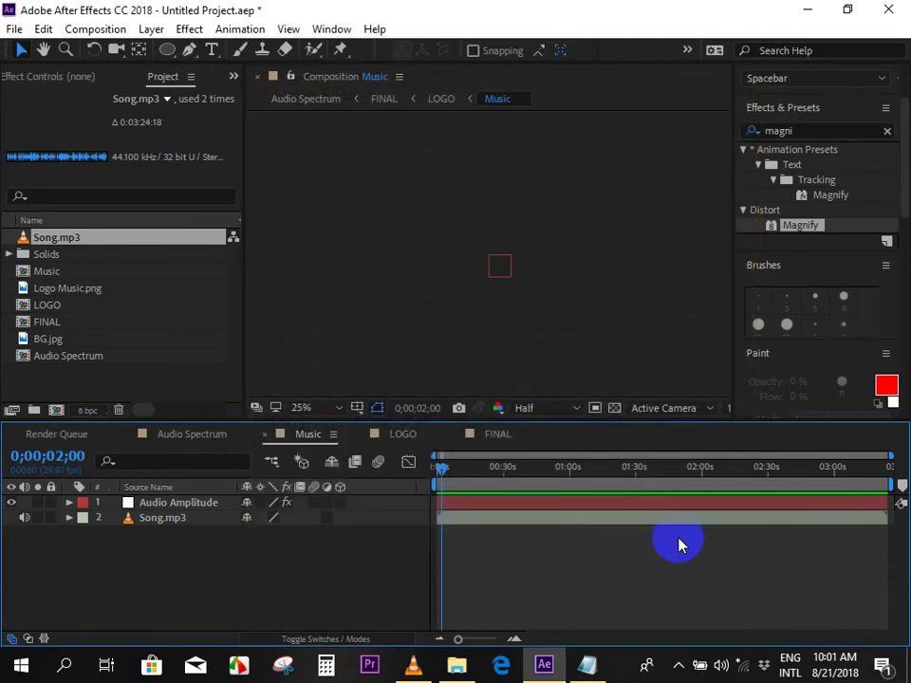
Scrub the Music composition to its end and back, then return to Audio Spectrum's start.
{"action": "left_click_drag", "start_coordinate": [472, 476], "coordinate": [900, 480]}
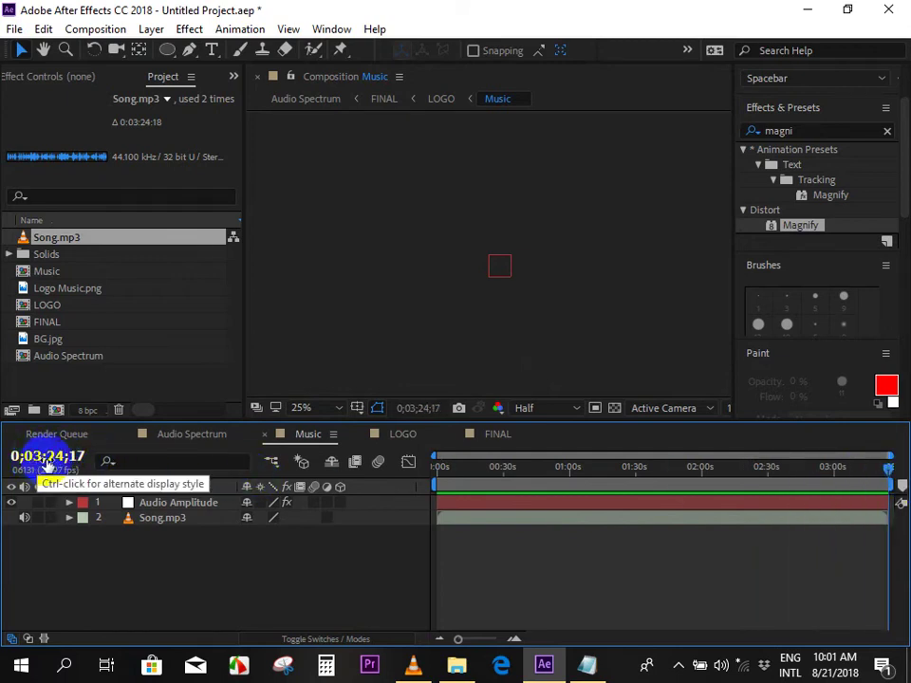
{"action": "left_click", "coordinate": [439, 486]}
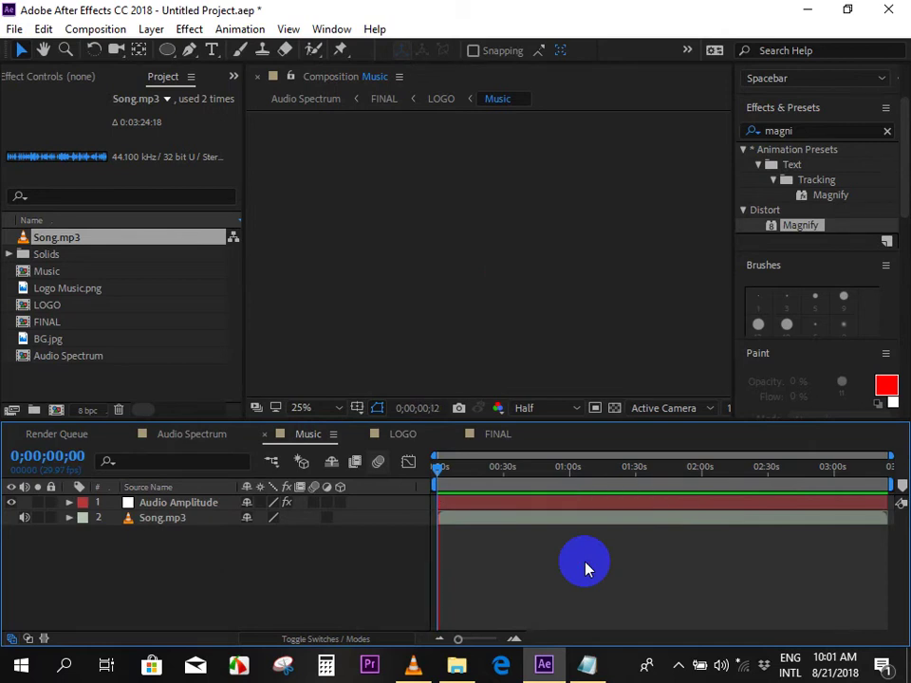
{"action": "left_click", "coordinate": [444, 466]}
{"action": "left_click", "coordinate": [213, 434]}
{"action": "key", "text": "Home"}
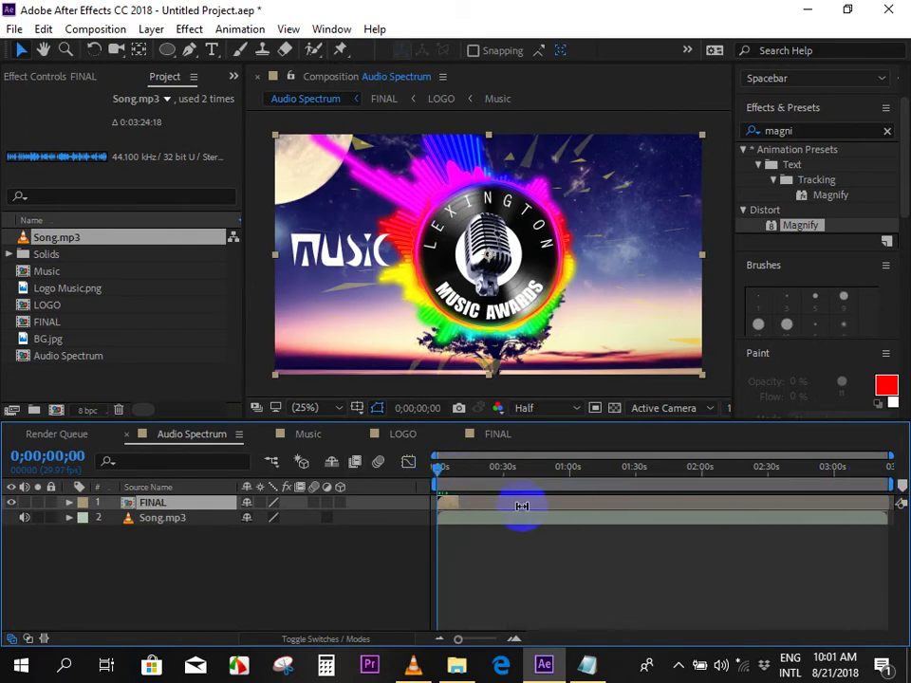
Stretch the FINAL layer to the end of the Audio Spectrum timeline and deselect it.
{"action": "left_click_drag", "start_coordinate": [460, 502], "coordinate": [517, 502]}
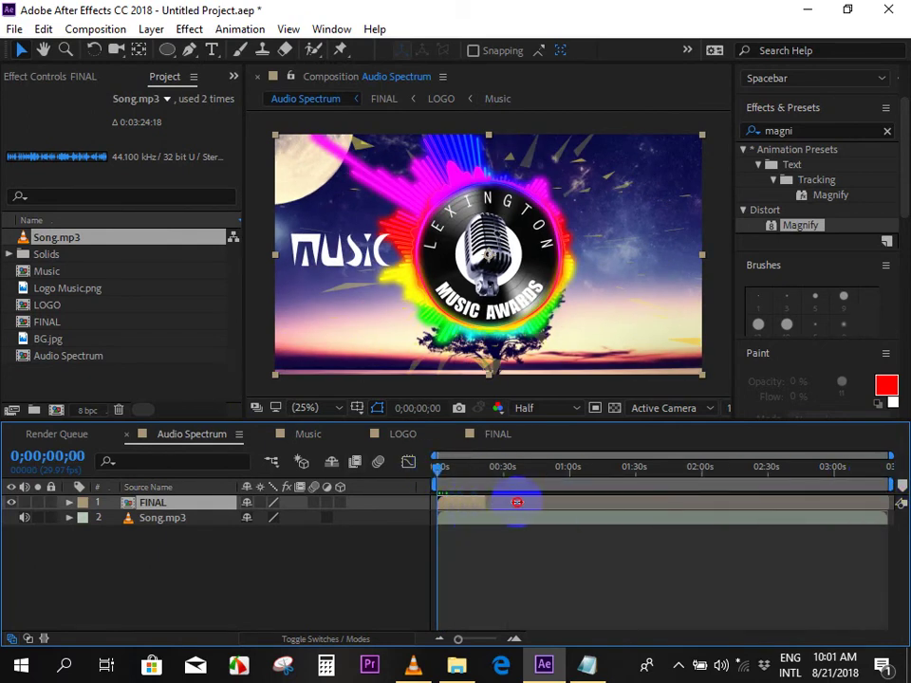
{"action": "left_click", "coordinate": [503, 585]}
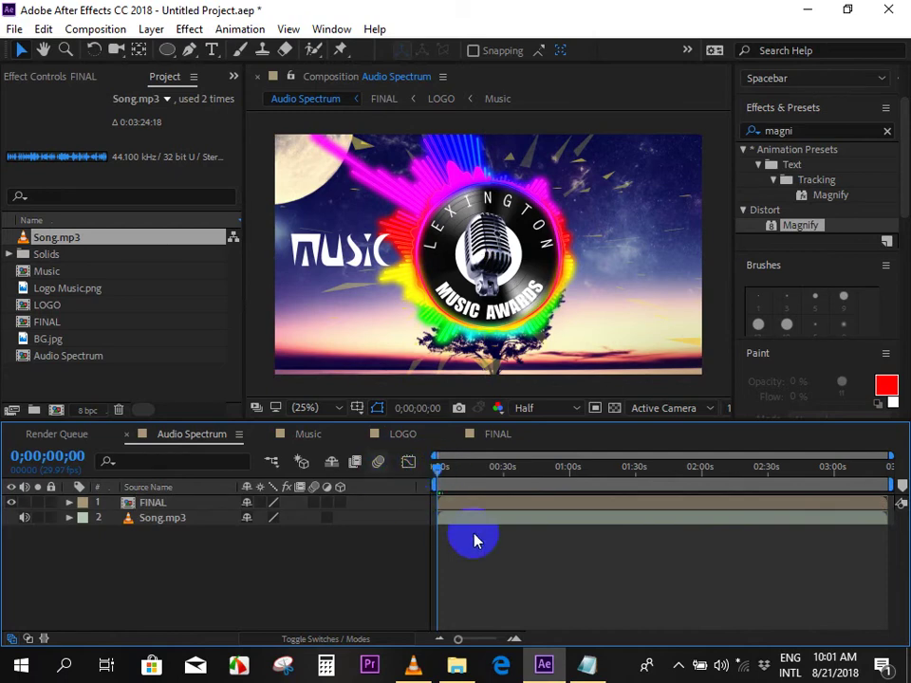
{"action": "key", "text": "ctrl+s"}
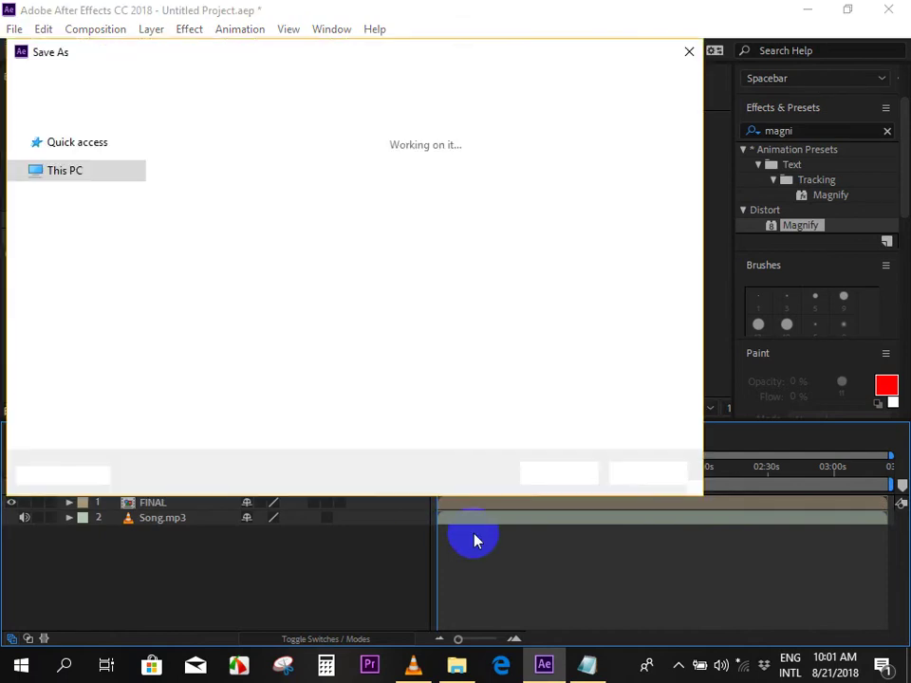
Save the project as SO6.aep in the 24-Audio Spectrum folder.
{"action": "left_click_drag", "start_coordinate": [308, 63], "coordinate": [398, 111]}
{"action": "type", "text": "SO6"}
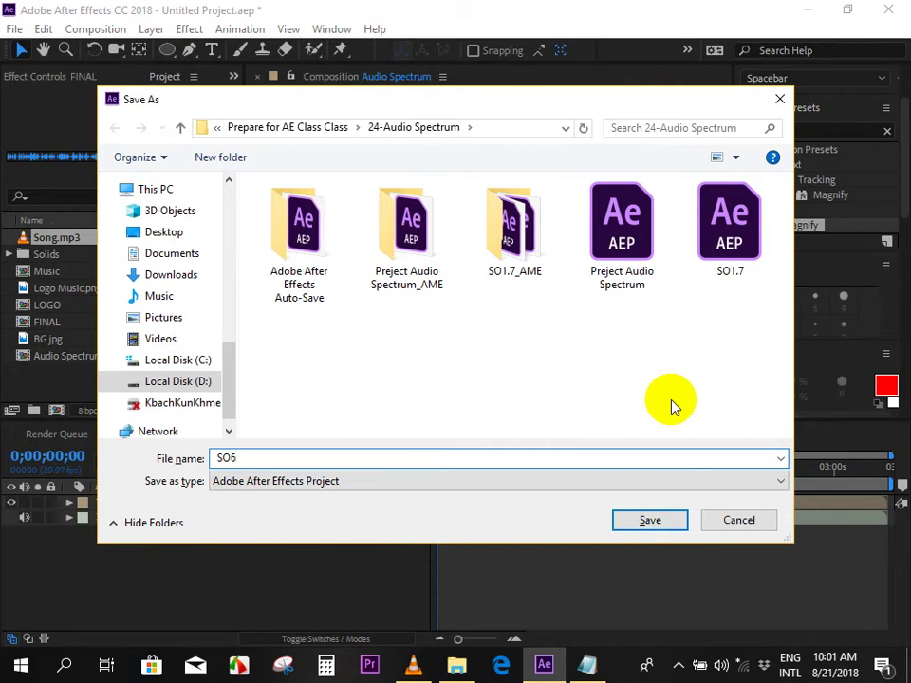
{"action": "key", "text": "Return"}
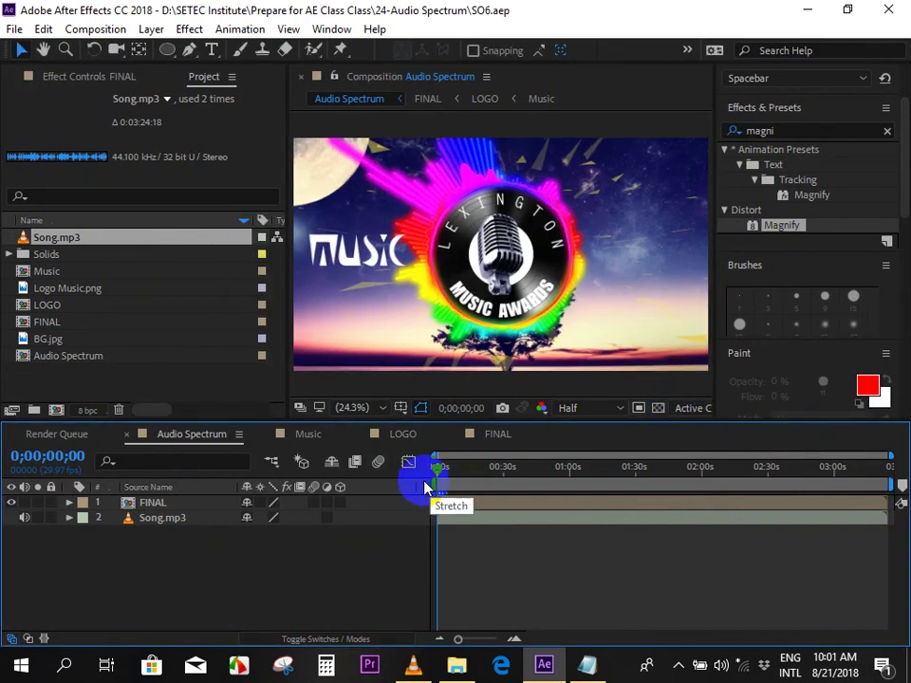
Shorten the work area to the opening seconds, zoom in and preview it.
{"action": "mouse_move", "coordinate": [439, 471]}
{"action": "left_mouse_down"}
{"action": "mouse_move", "coordinate": [541, 486]}
{"action": "mouse_move", "coordinate": [900, 503]}
{"action": "mouse_move", "coordinate": [413, 509]}
{"action": "left_mouse_up"}
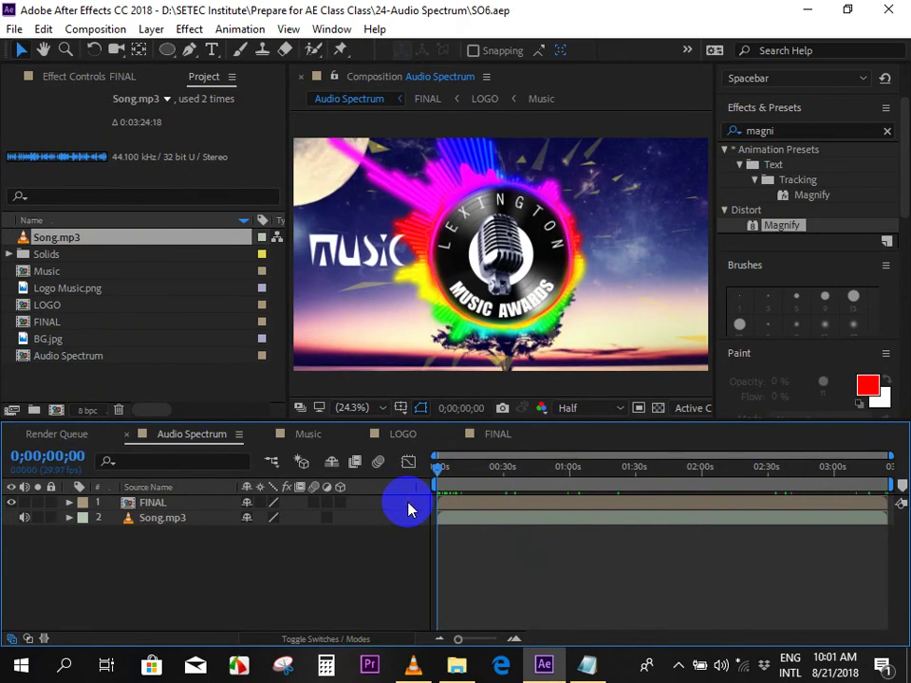
{"action": "left_click_drag", "start_coordinate": [892, 484], "coordinate": [452, 488]}
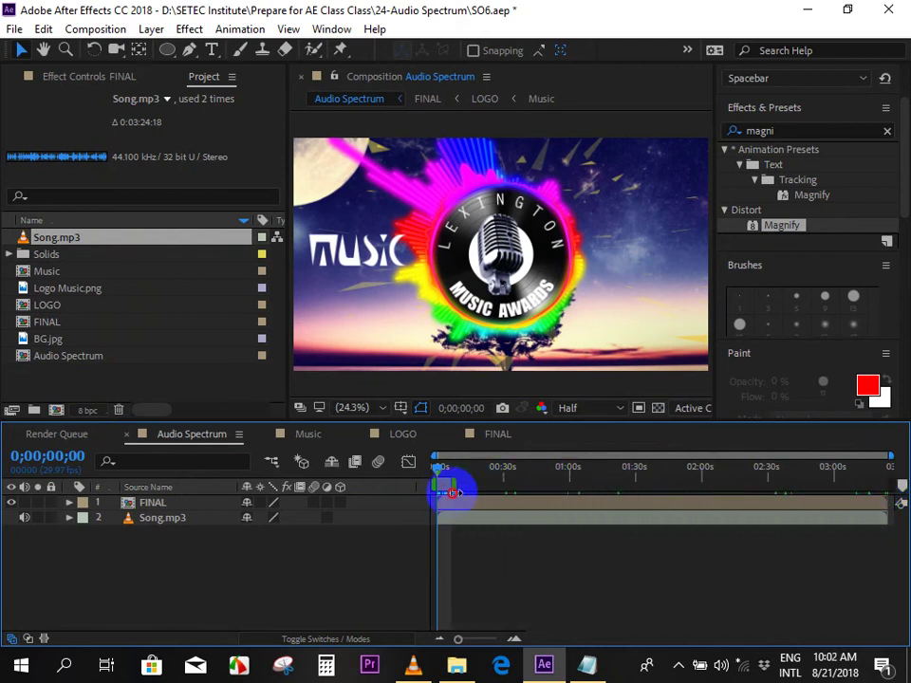
{"action": "key", "text": "equal"}
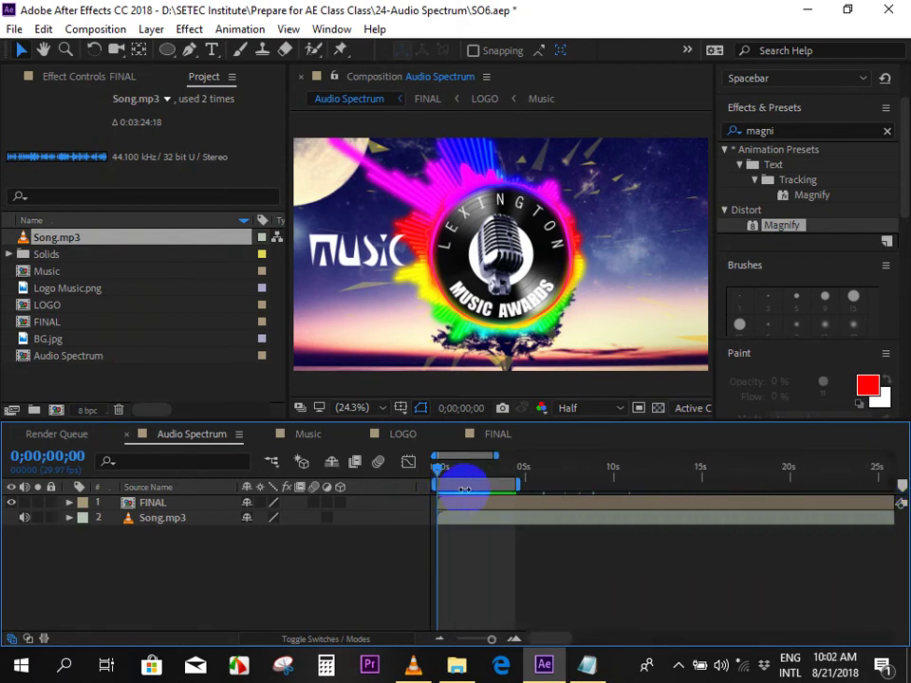
{"action": "key", "text": "space"}
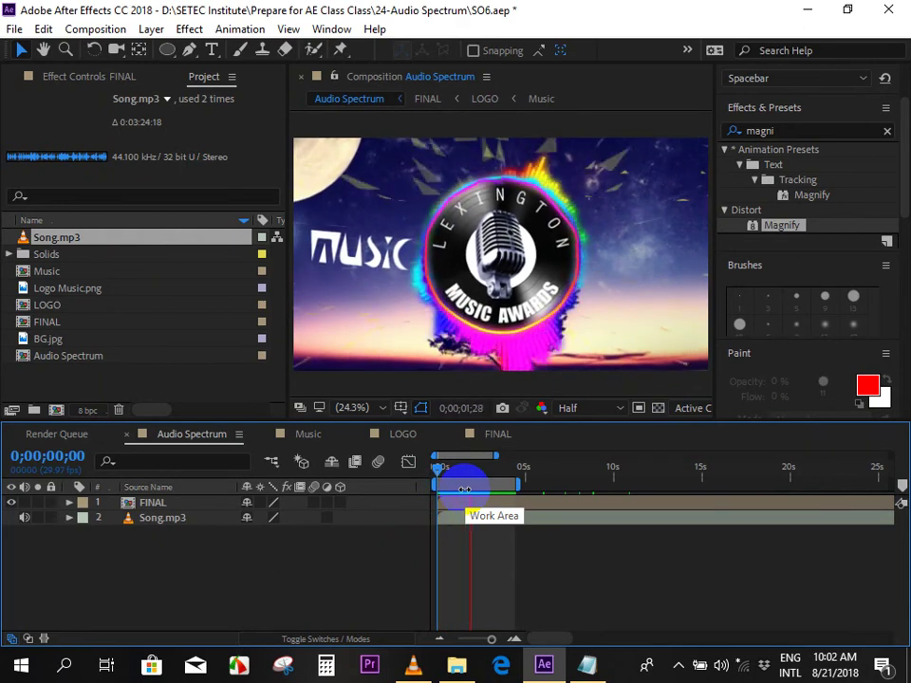
{"action": "key", "text": "space"}
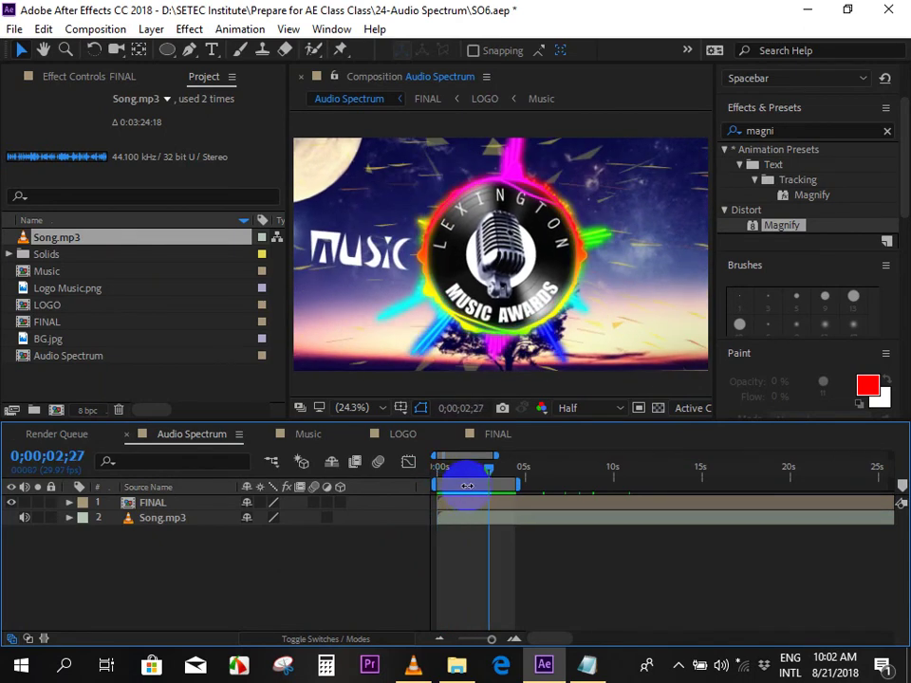
Restore the work area to the full composition and preview from the beginning.
{"action": "key", "text": "minus"}
{"action": "key", "text": "minus"}
{"action": "left_click_drag", "start_coordinate": [450, 483], "coordinate": [902, 486]}
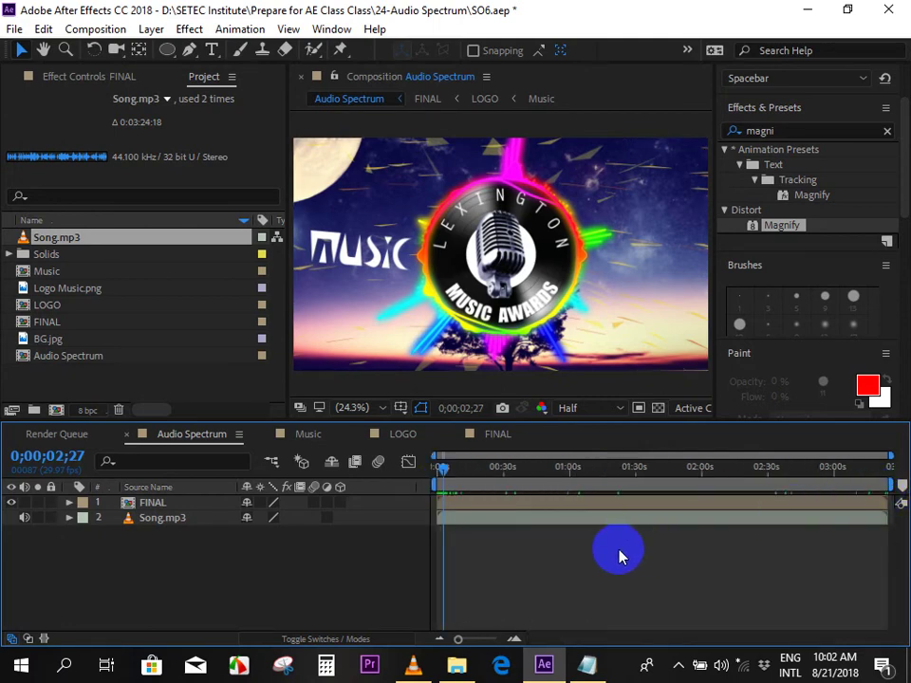
{"action": "key", "text": "space"}
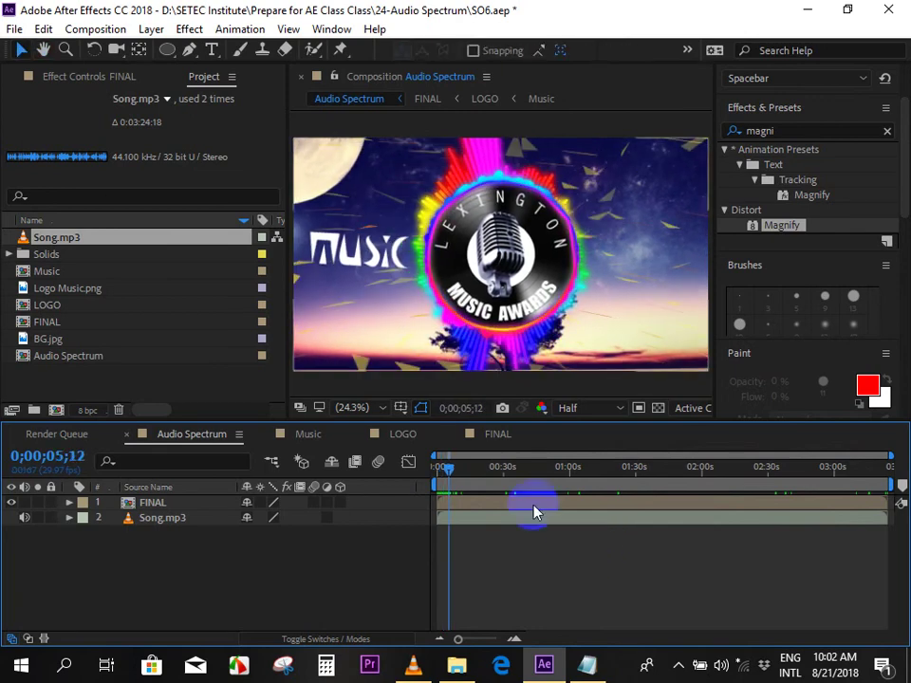
{"action": "left_click", "coordinate": [427, 468]}
{"action": "key", "text": "space"}
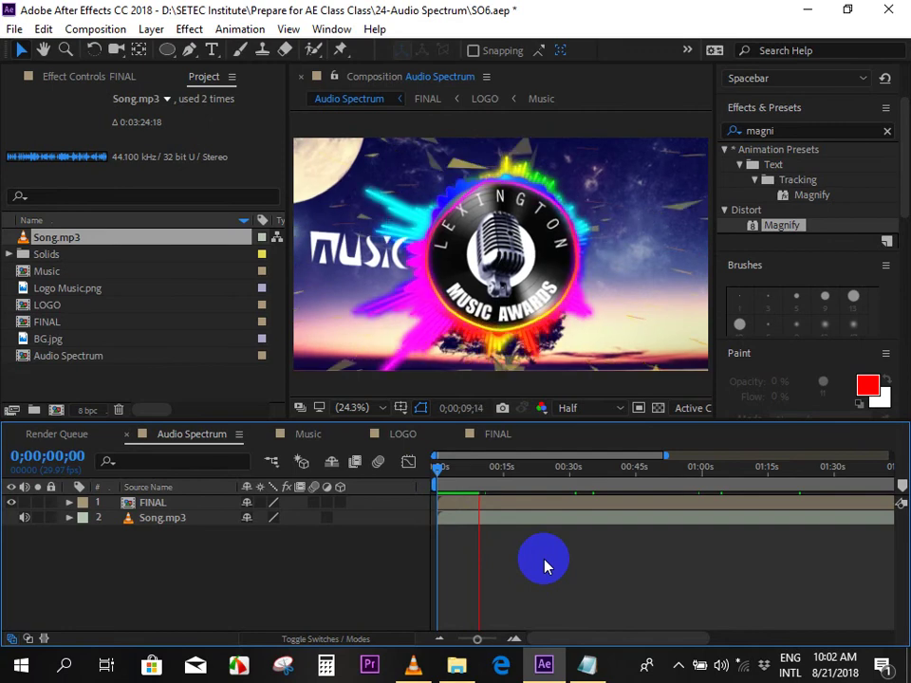
{"action": "key", "text": "space"}
Replay the Audio Spectrum preview from the first frame and fit the full timeline.
{"action": "left_click_drag", "start_coordinate": [476, 477], "coordinate": [411, 464]}
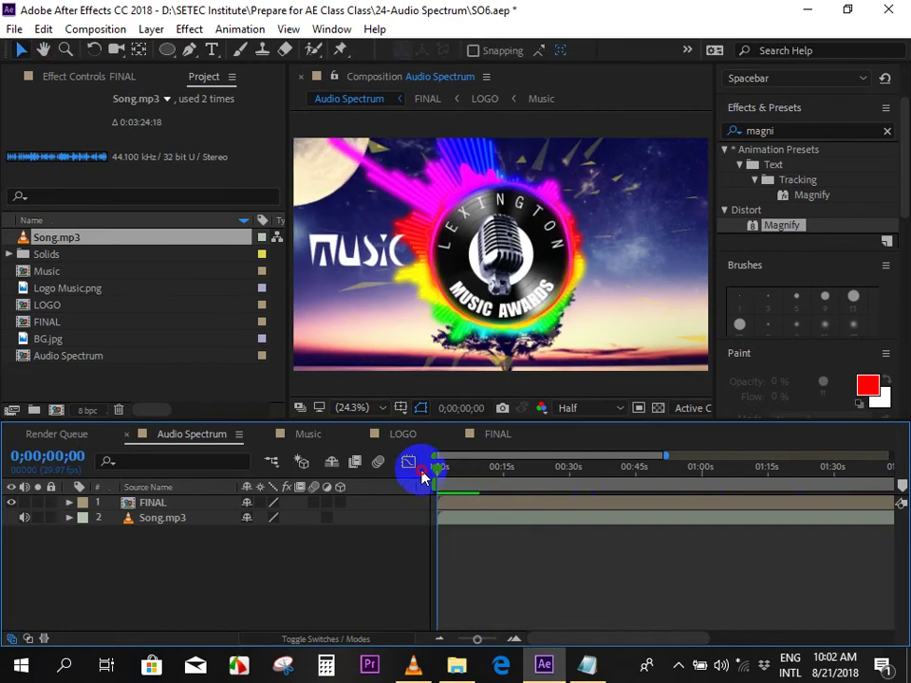
{"action": "key", "text": "space"}
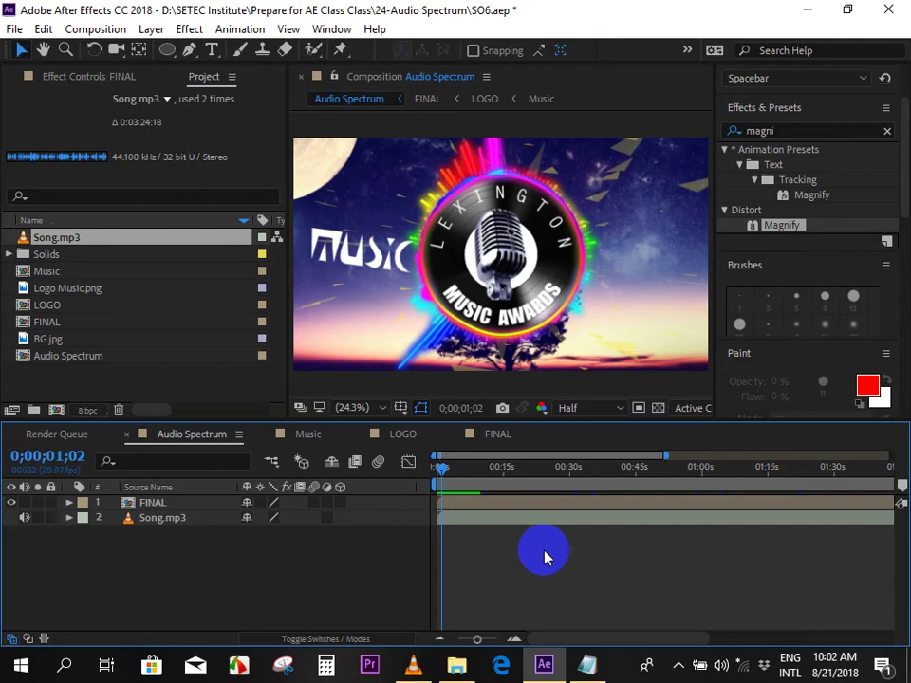
{"action": "left_click", "coordinate": [439, 468]}
{"action": "key", "text": "space"}
{"action": "key", "text": "space"}
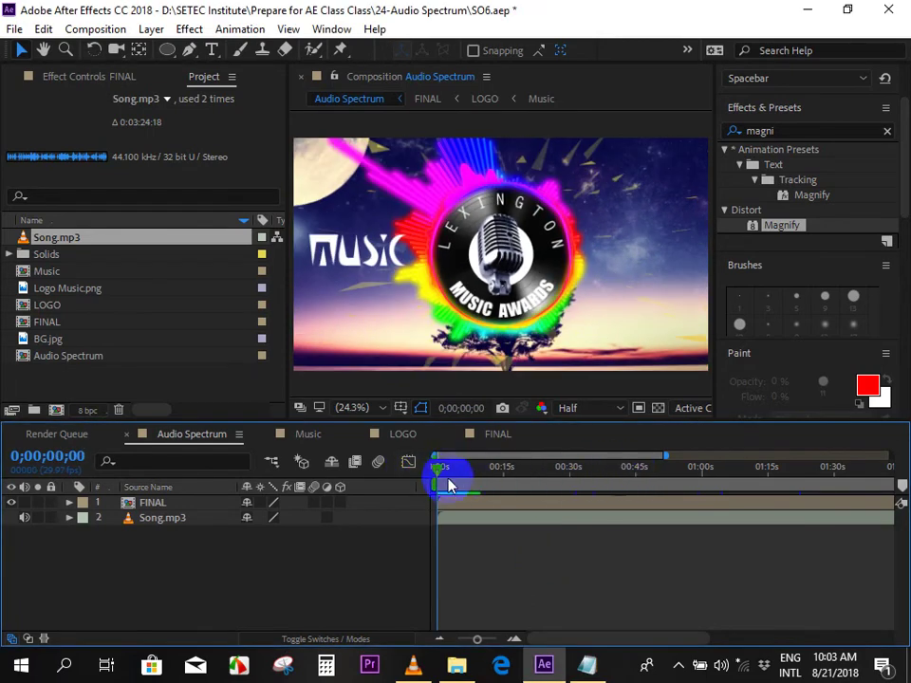
{"action": "key", "text": "minus"}
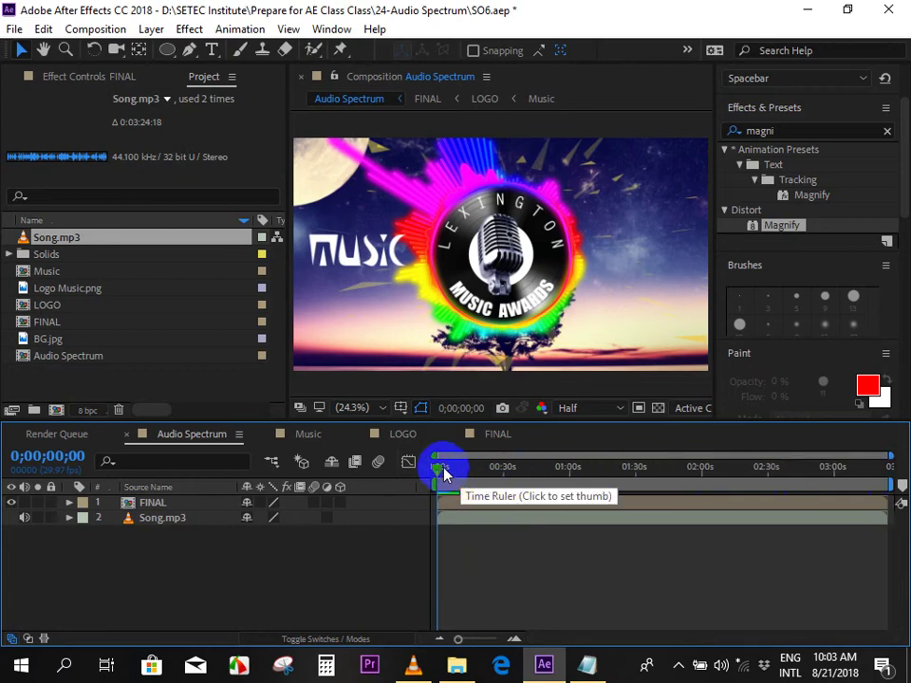
Scrub through the composition and reposition the work area back toward the start.
{"action": "left_click_drag", "start_coordinate": [437, 472], "coordinate": [899, 469]}
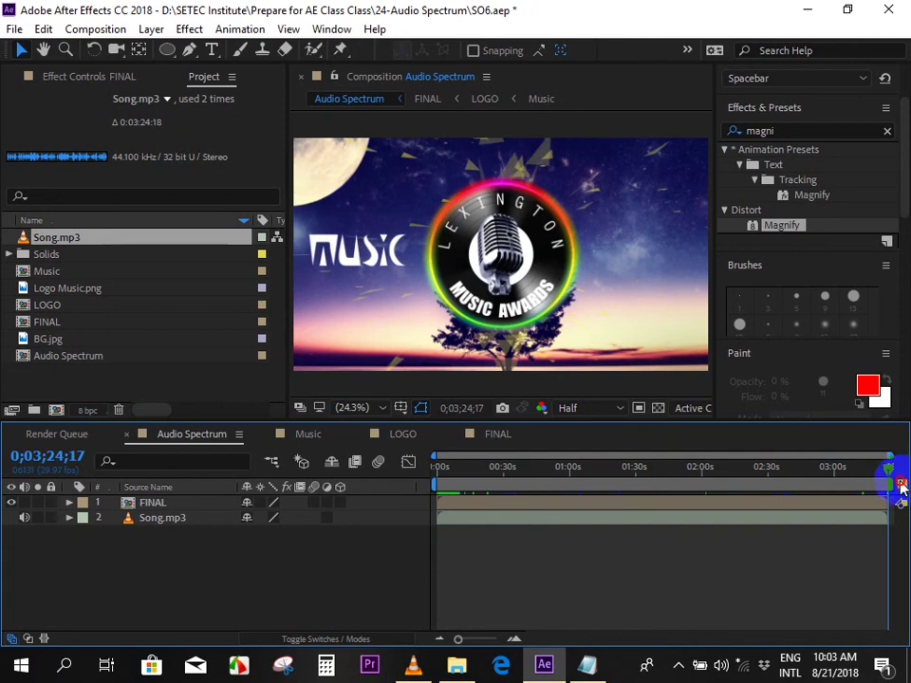
{"action": "mouse_move", "coordinate": [896, 469]}
{"action": "left_mouse_down"}
{"action": "mouse_move", "coordinate": [434, 482]}
{"action": "mouse_move", "coordinate": [895, 486]}
{"action": "mouse_move", "coordinate": [715, 486]}
{"action": "left_mouse_up"}
{"action": "left_click_drag", "start_coordinate": [441, 486], "coordinate": [429, 487]}
{"action": "left_click_drag", "start_coordinate": [712, 486], "coordinate": [890, 487]}
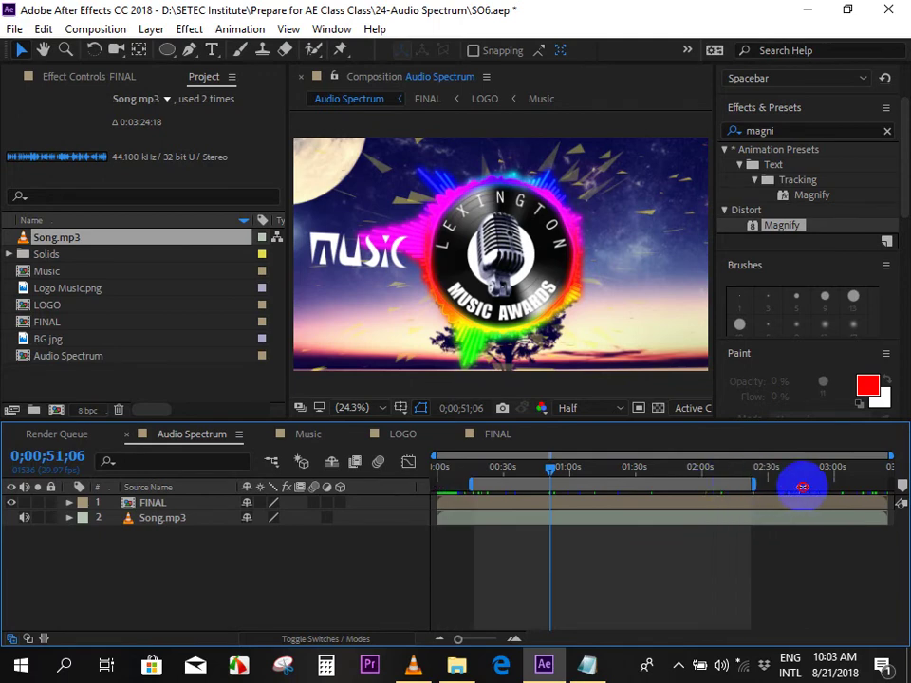
{"action": "mouse_move", "coordinate": [613, 488]}
{"action": "left_mouse_down"}
{"action": "mouse_move", "coordinate": [420, 477]}
{"action": "mouse_move", "coordinate": [436, 492]}
{"action": "mouse_move", "coordinate": [474, 468]}
{"action": "left_mouse_up"}
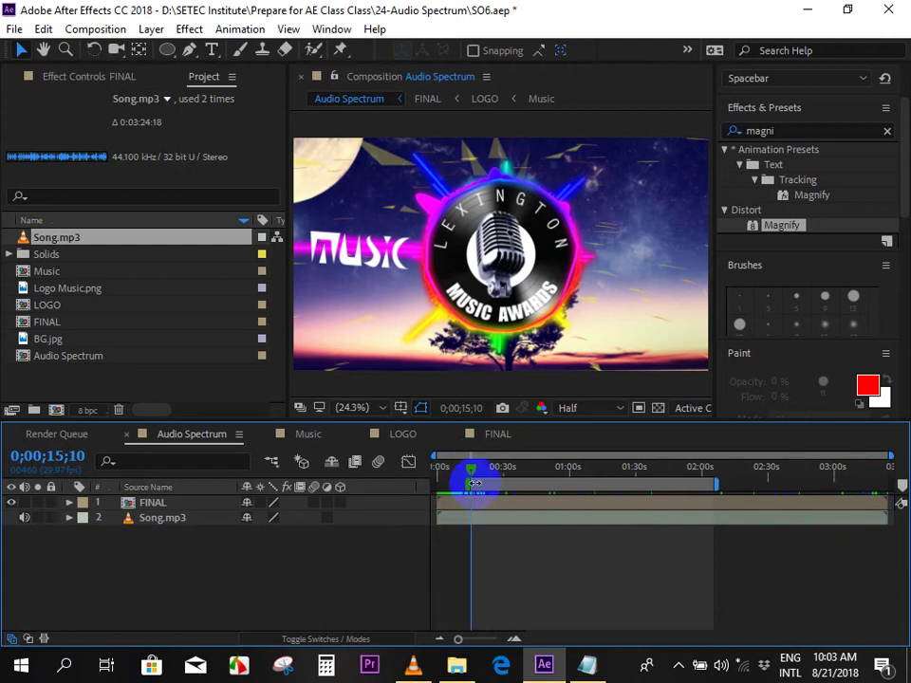
Scrub through the spectrum animation and end the work area at 0;01;00;16.
{"action": "left_click_drag", "start_coordinate": [473, 472], "coordinate": [679, 475]}
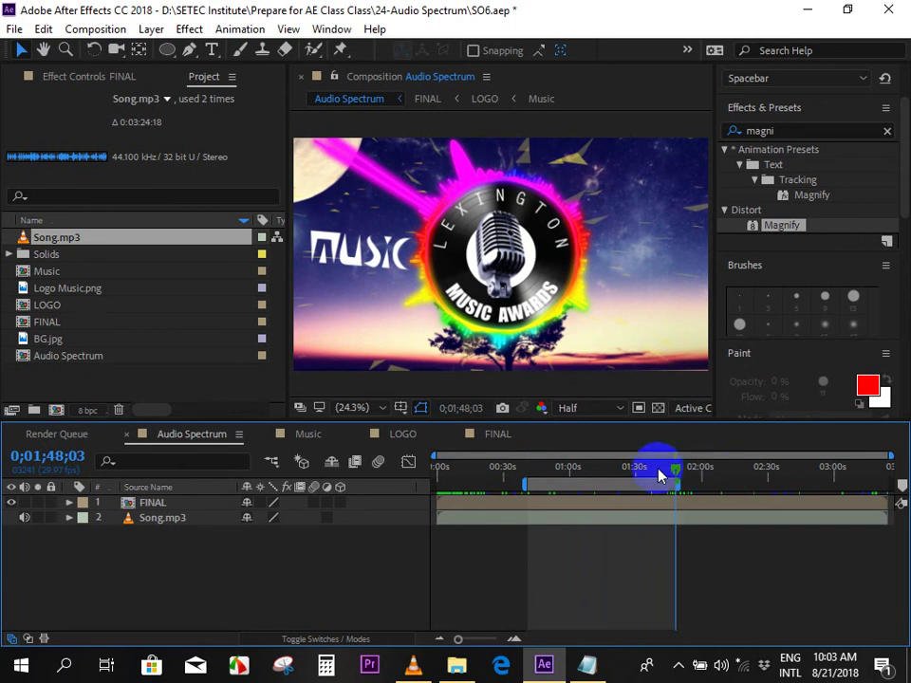
{"action": "left_click", "coordinate": [654, 469]}
{"action": "left_click_drag", "start_coordinate": [528, 471], "coordinate": [654, 473]}
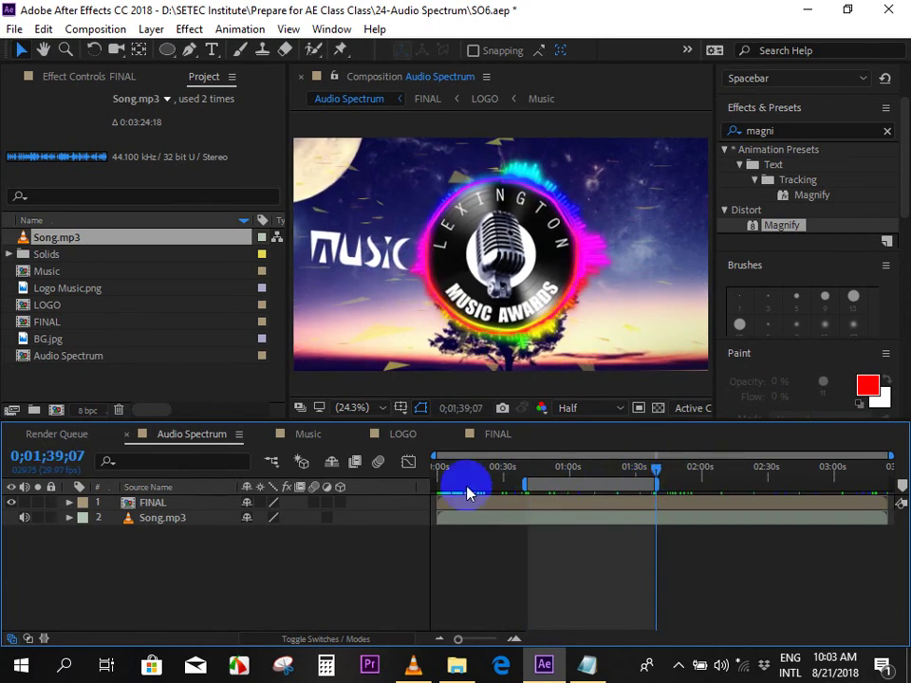
{"action": "left_click", "coordinate": [438, 474]}
{"action": "left_click_drag", "start_coordinate": [439, 474], "coordinate": [896, 472]}
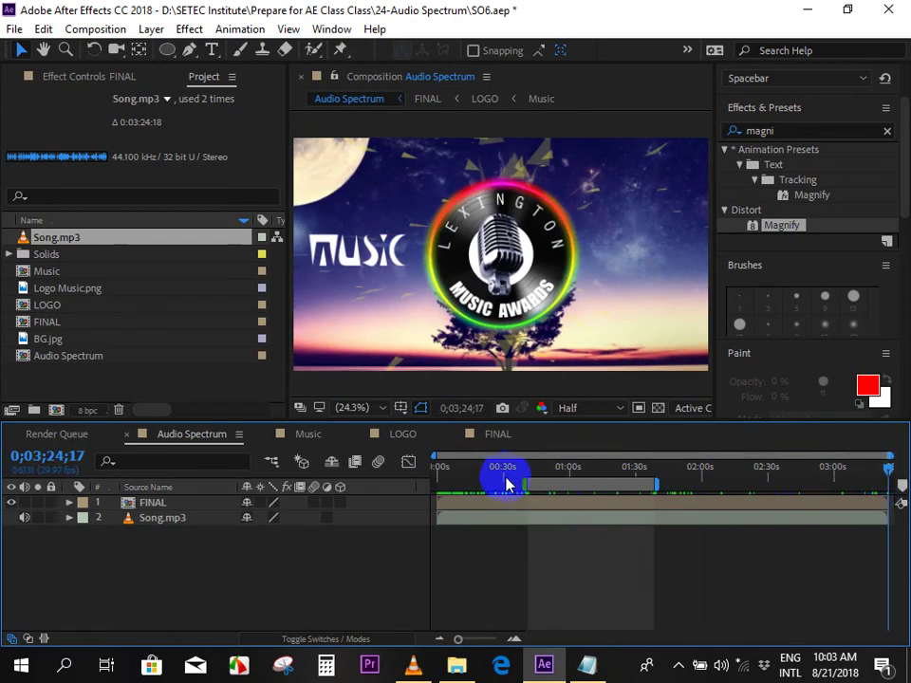
{"action": "left_click", "coordinate": [450, 469]}
{"action": "mouse_move", "coordinate": [442, 472]}
{"action": "left_mouse_down"}
{"action": "mouse_move", "coordinate": [426, 474]}
{"action": "mouse_move", "coordinate": [502, 477]}
{"action": "mouse_move", "coordinate": [386, 472]}
{"action": "mouse_move", "coordinate": [581, 473]}
{"action": "mouse_move", "coordinate": [571, 475]}
{"action": "left_mouse_up"}
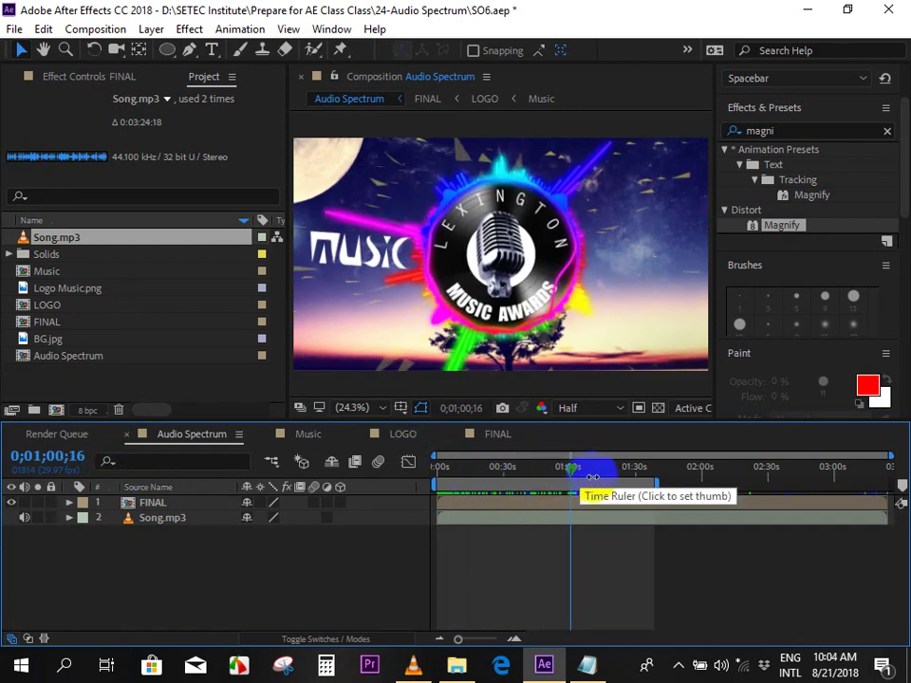
{"action": "key", "text": "n"}
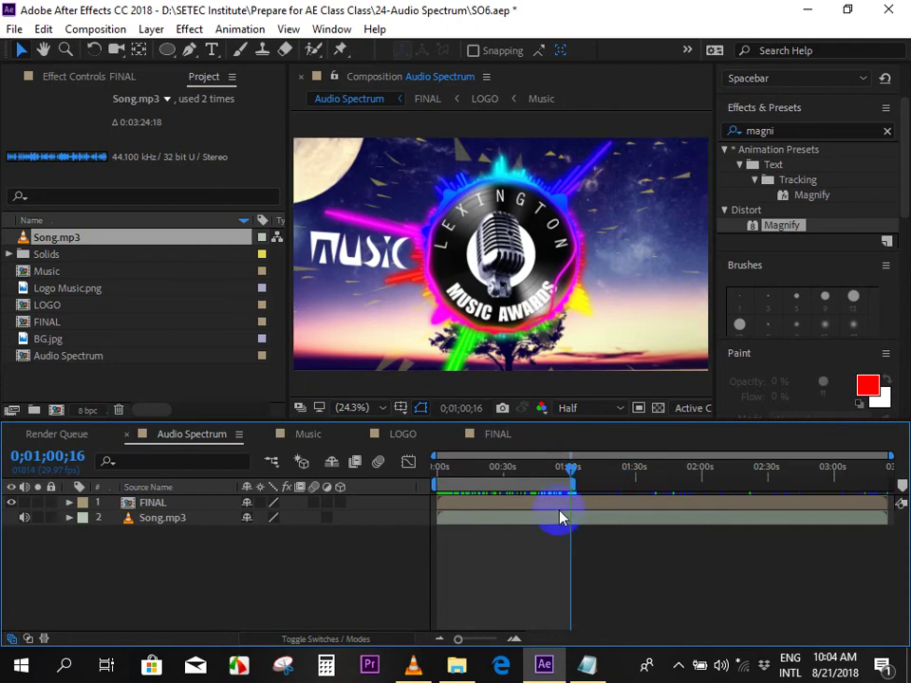
{"action": "left_click", "coordinate": [14, 29]}
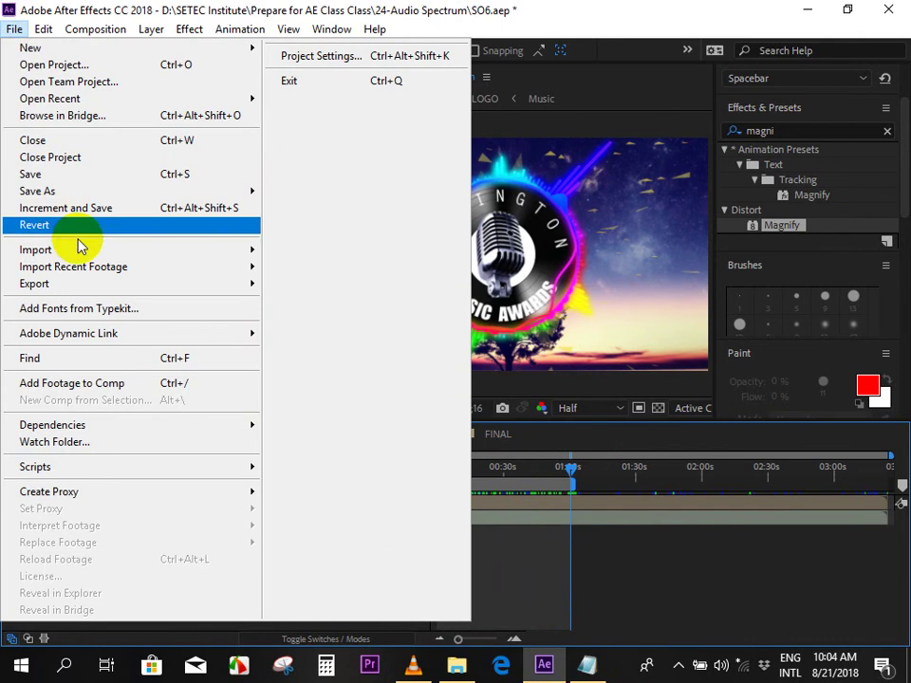
Add the Audio Spectrum composition to the Adobe Media Encoder queue via File > Export.
{"action": "mouse_move", "coordinate": [77, 288]}
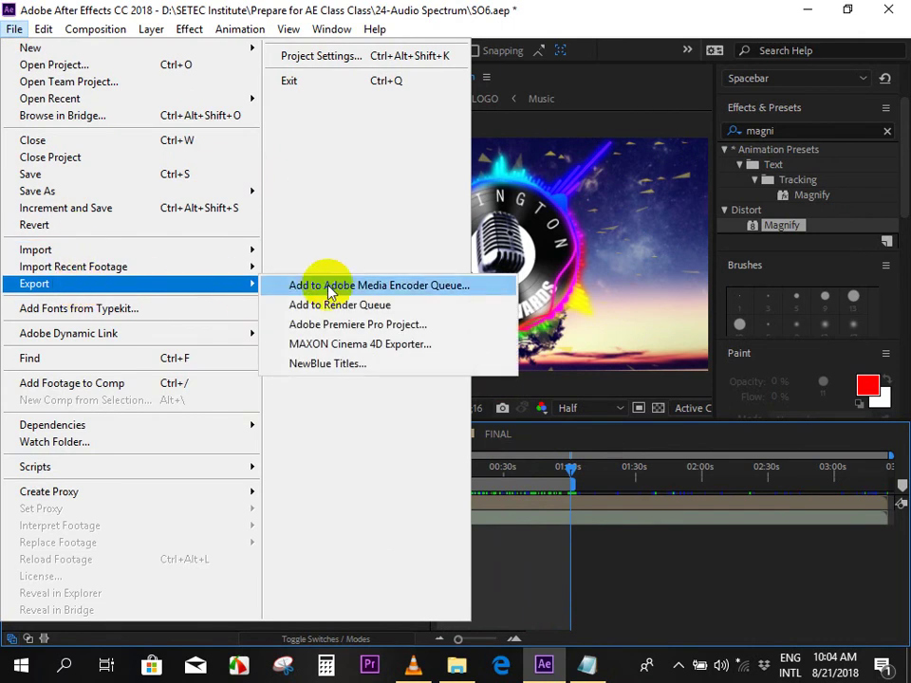
{"action": "left_click", "coordinate": [617, 434]}
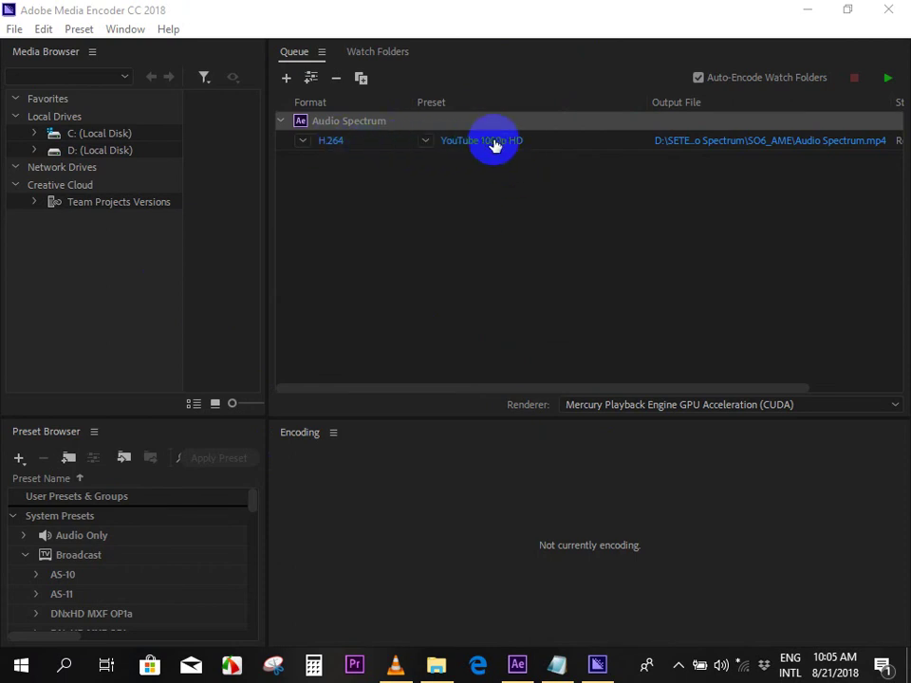
Point the output to D: > SETEC Institute > Prepare for AE Class Class > 24-Audio Spectrum.
{"action": "left_click", "coordinate": [776, 143]}
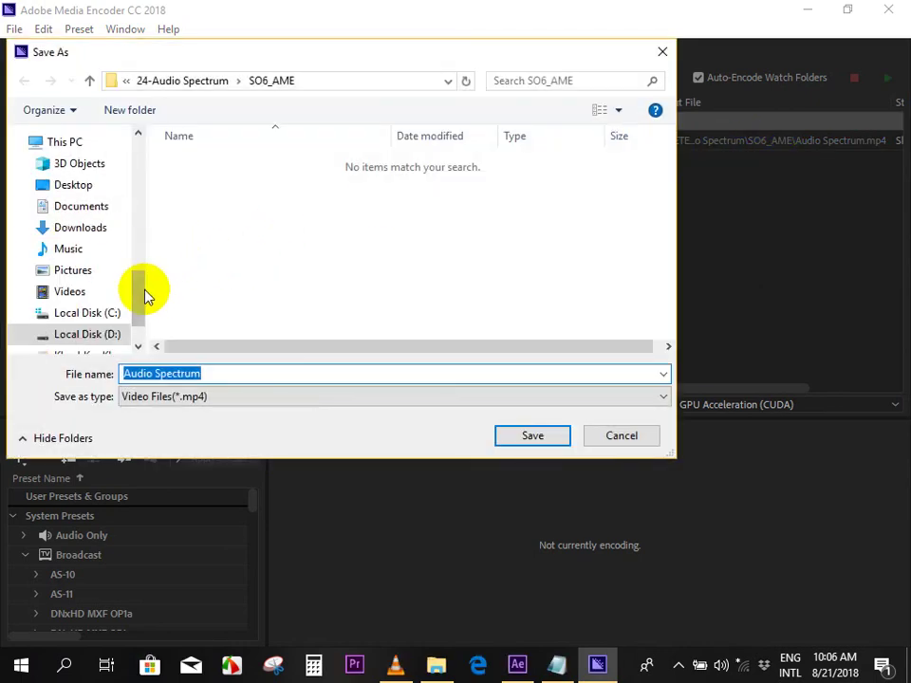
{"action": "left_click_drag", "start_coordinate": [144, 296], "coordinate": [142, 319]}
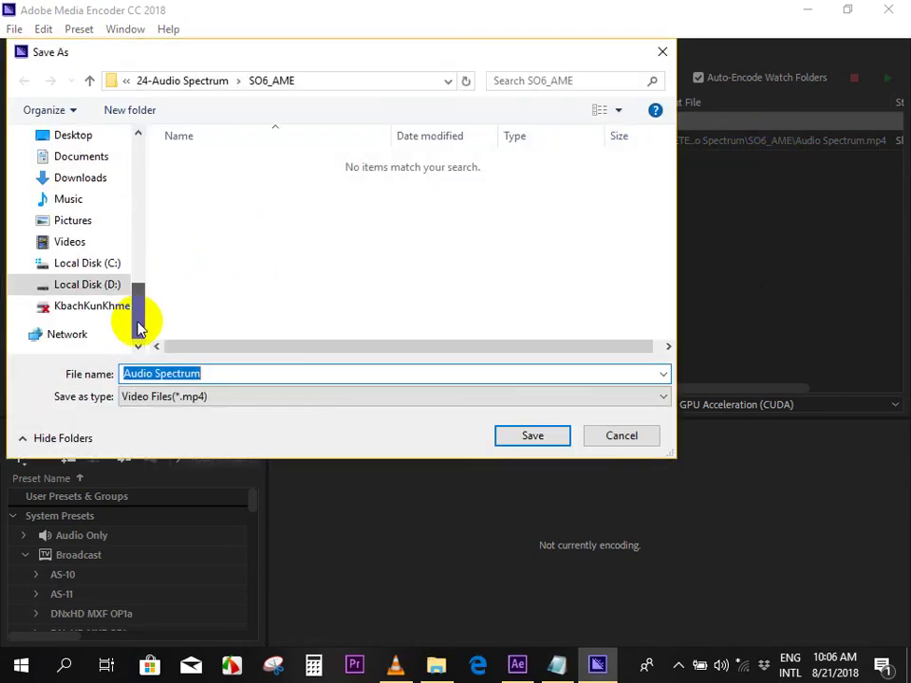
{"action": "left_click", "coordinate": [131, 285]}
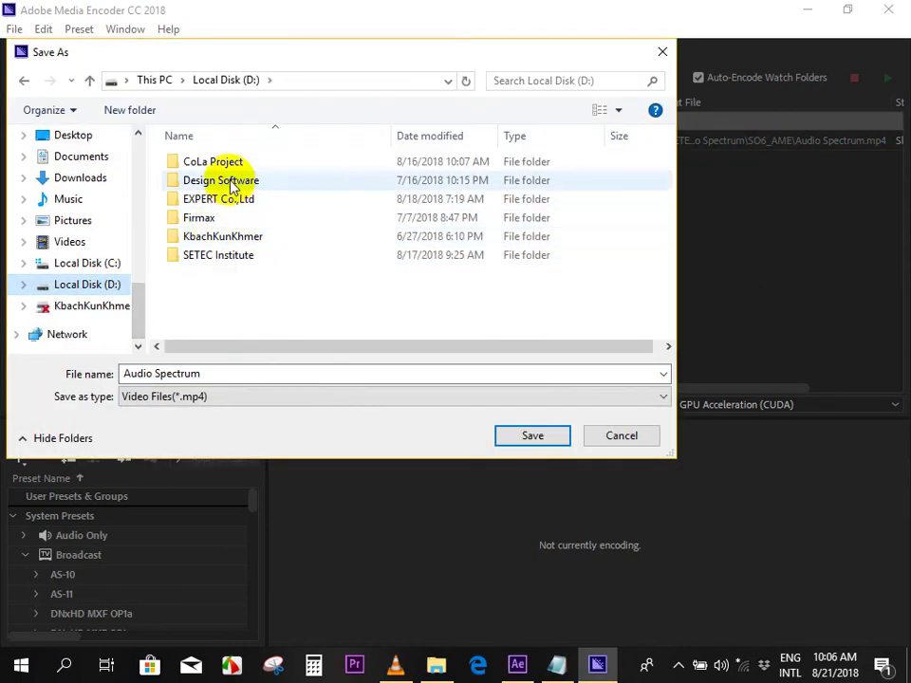
{"action": "double_click", "coordinate": [236, 256]}
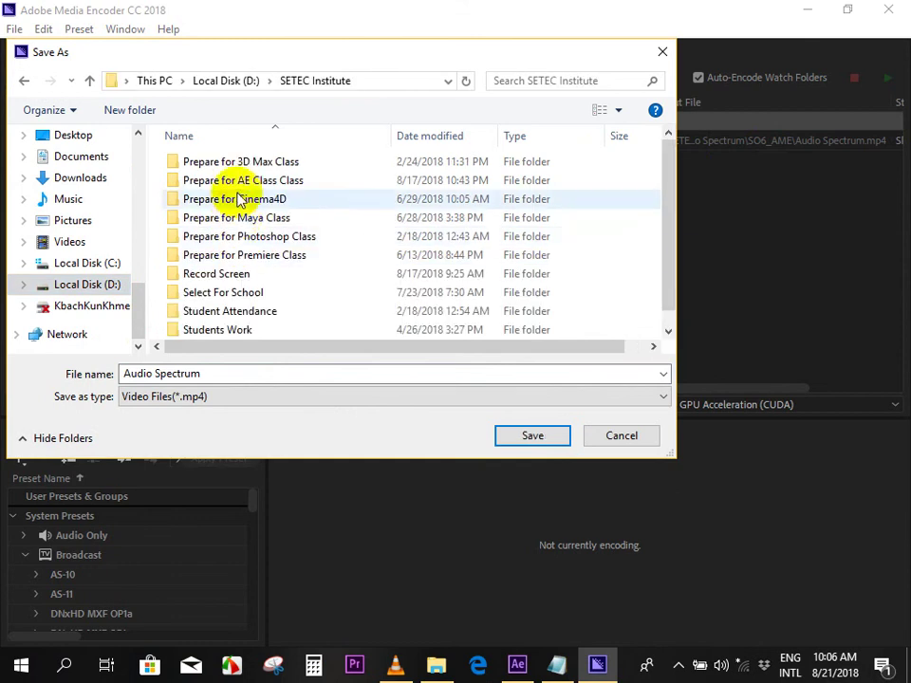
{"action": "double_click", "coordinate": [238, 180]}
{"action": "scroll", "coordinate": [271, 251], "scroll_direction": "down", "scroll_amount": 4}
{"action": "scroll", "coordinate": [261, 253], "scroll_direction": "up", "scroll_amount": 1}
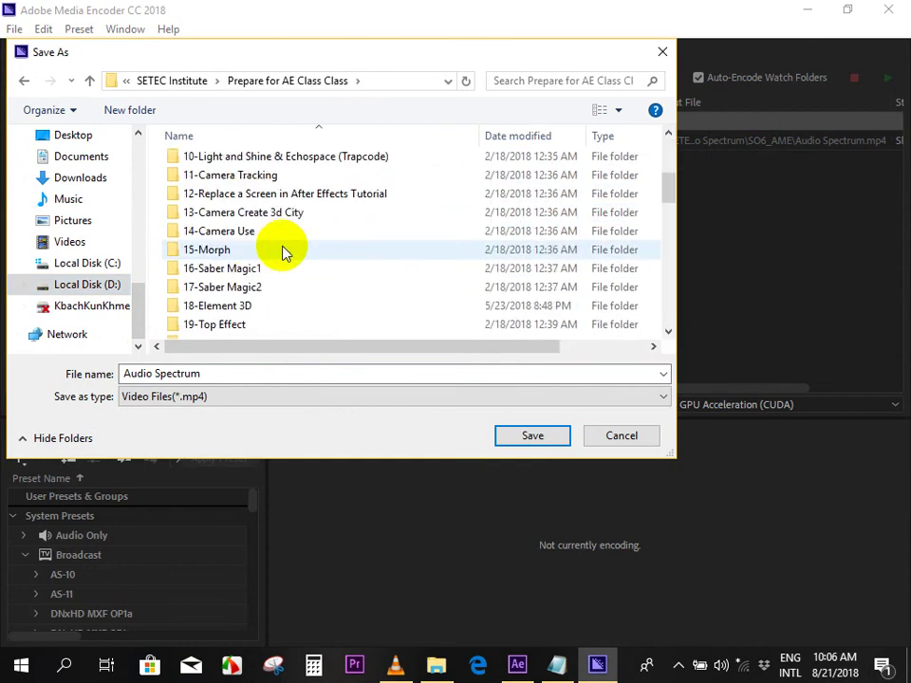
{"action": "scroll", "coordinate": [270, 301], "scroll_direction": "down", "scroll_amount": 1}
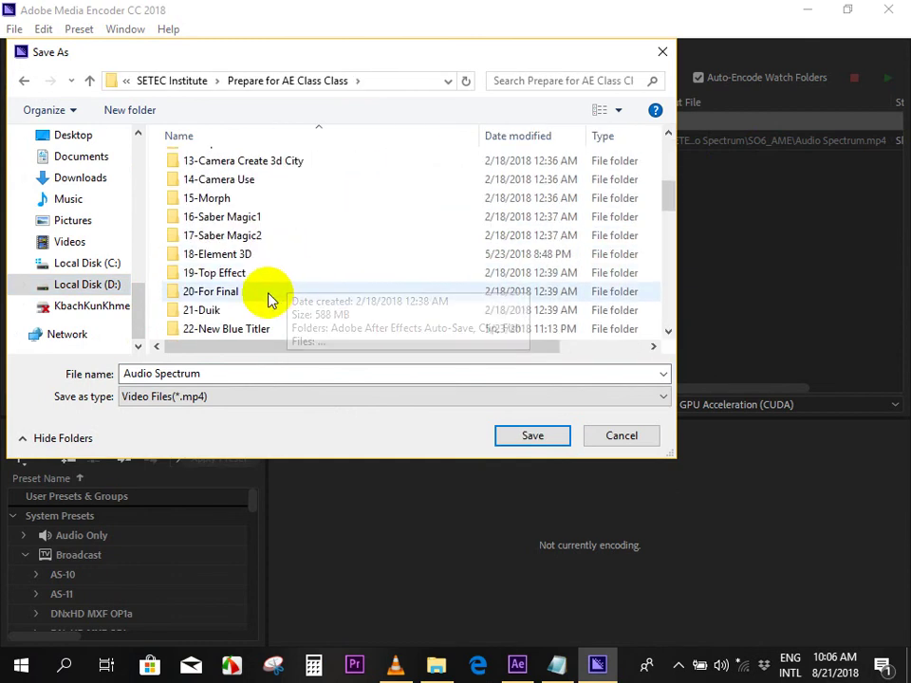
{"action": "scroll", "coordinate": [273, 301], "scroll_direction": "down", "scroll_amount": 1}
{"action": "double_click", "coordinate": [275, 312]}
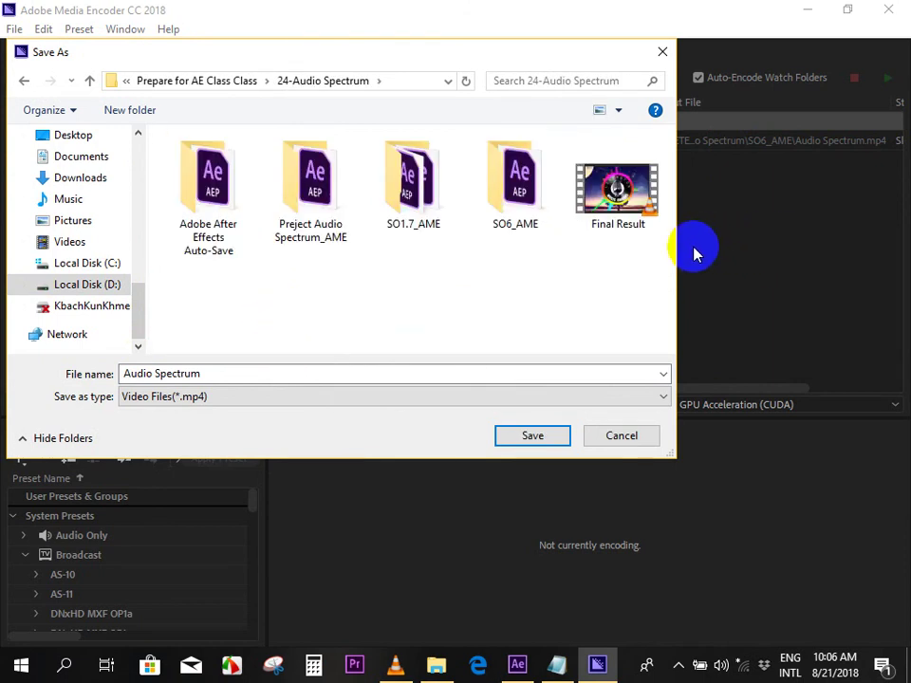
Rename the output file to Final Audio Spectrum.mp4 and save.
{"action": "left_click", "coordinate": [237, 374]}
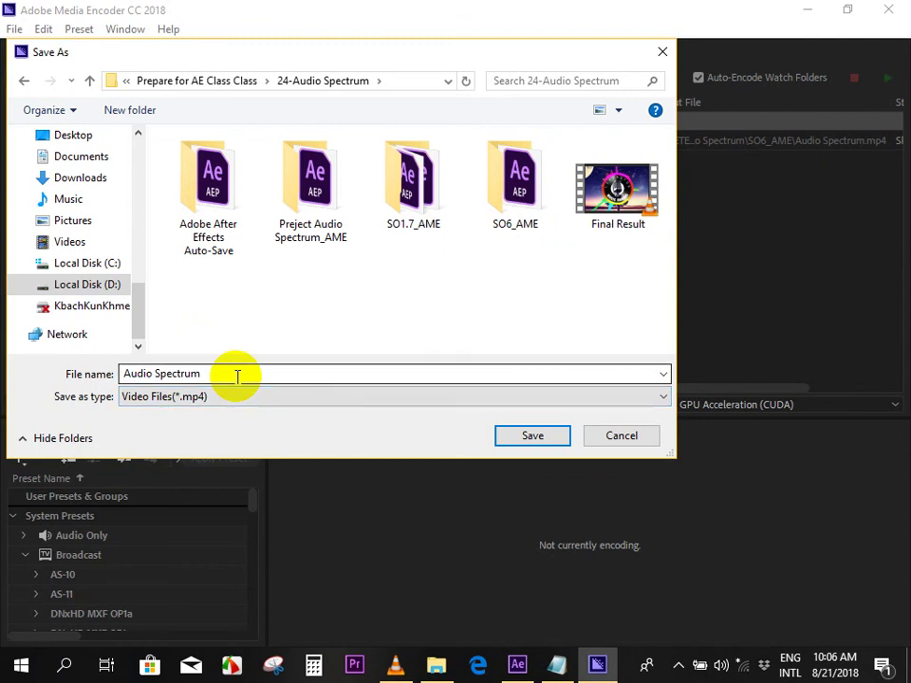
{"action": "left_click", "coordinate": [126, 373]}
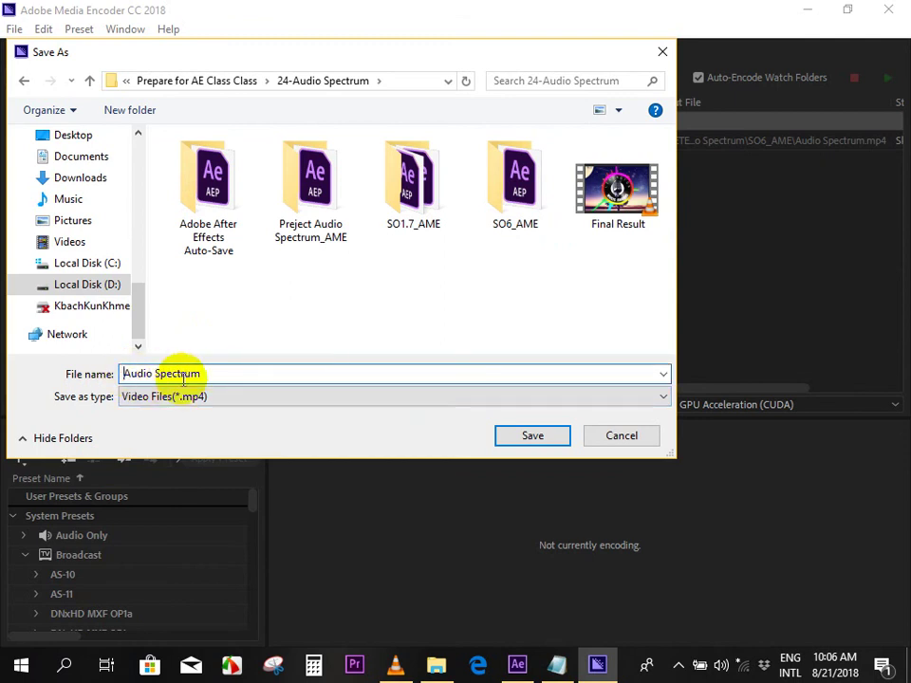
{"action": "type", "text": "Final"}
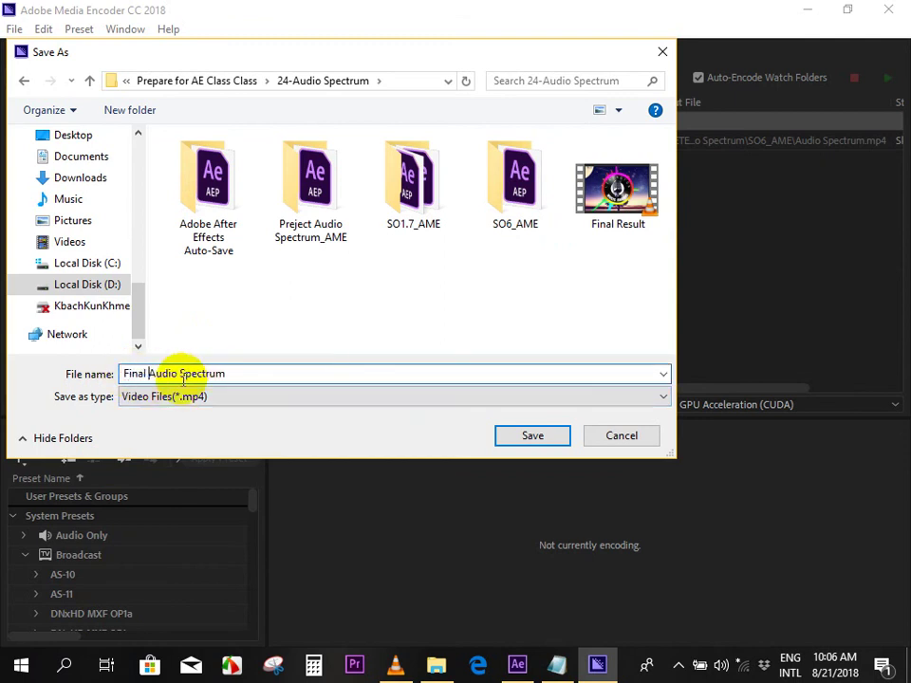
{"action": "left_click", "coordinate": [526, 435]}
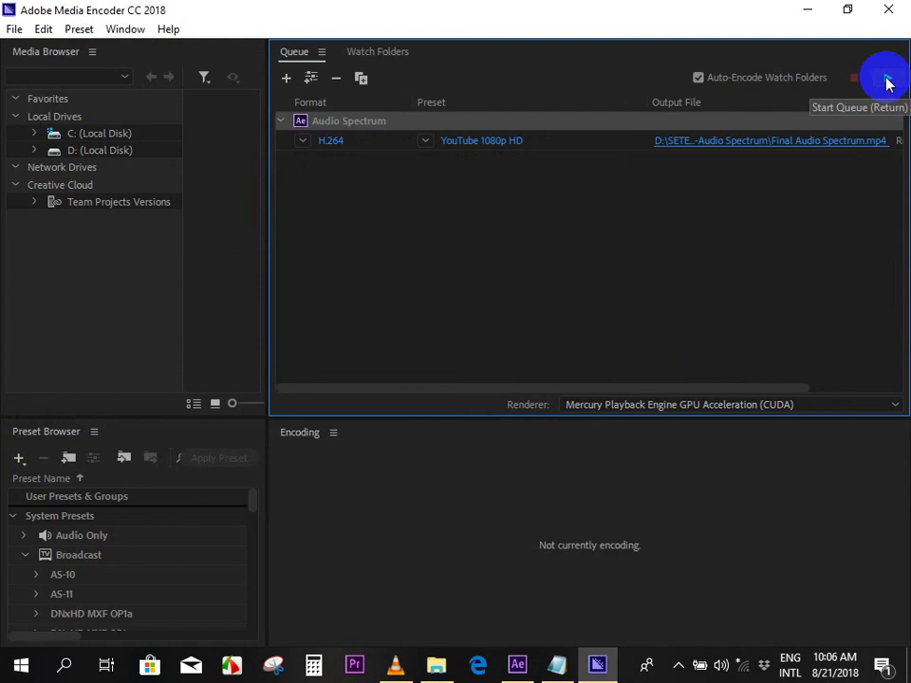
Start the Media Encoder queue to render Final Audio Spectrum.mp4.
{"action": "left_click", "coordinate": [887, 80]}
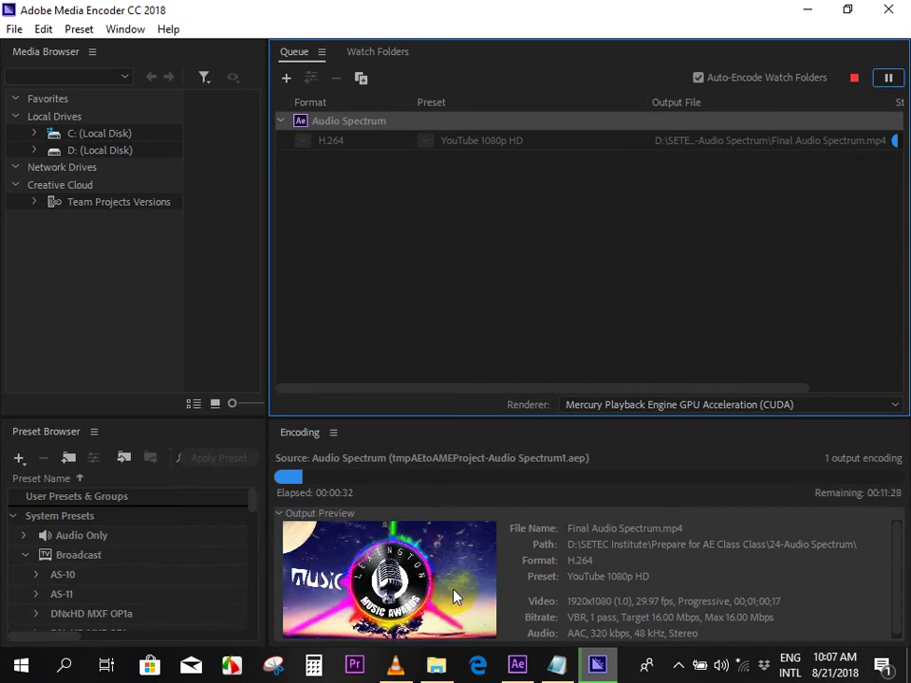
{"action": "left_click", "coordinate": [609, 538]}
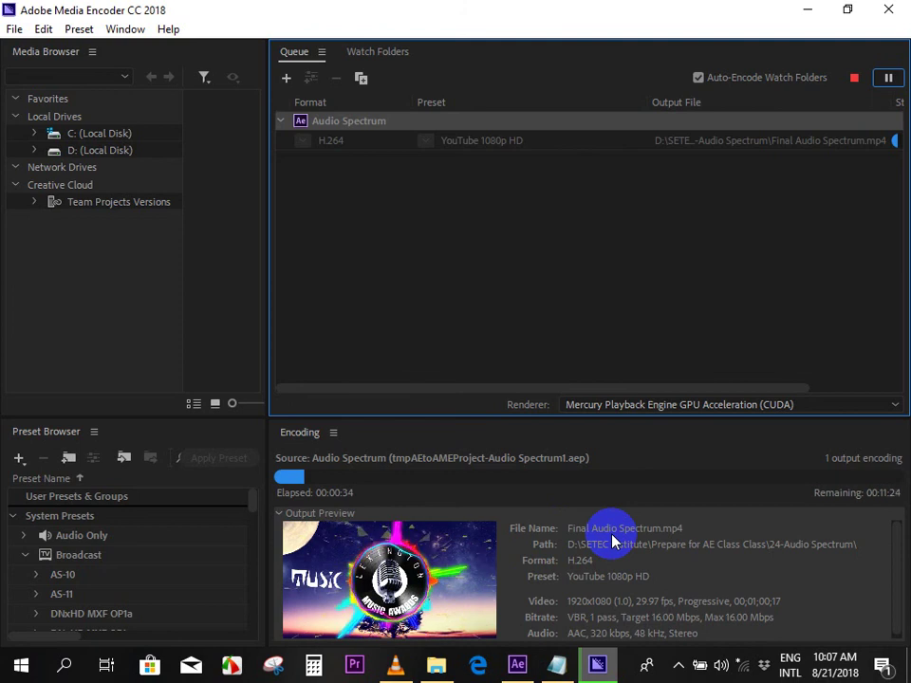